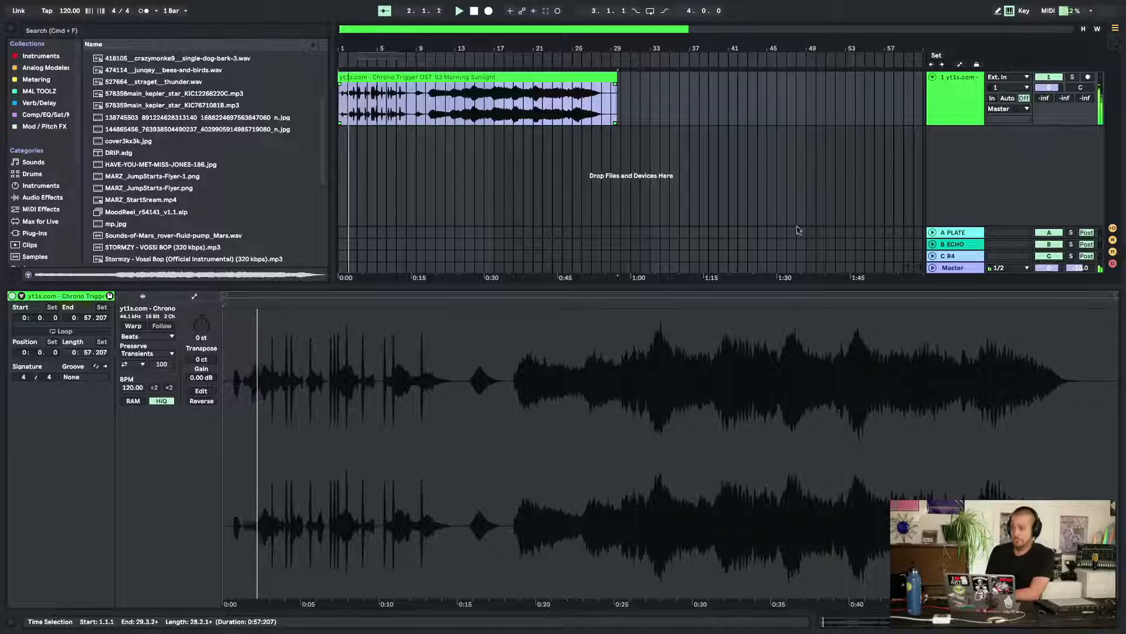
Lower the master volume and audition the Chrono Trigger clip from the music entry around bar 10
left_click_drag(1054, 267, 1055, 272)
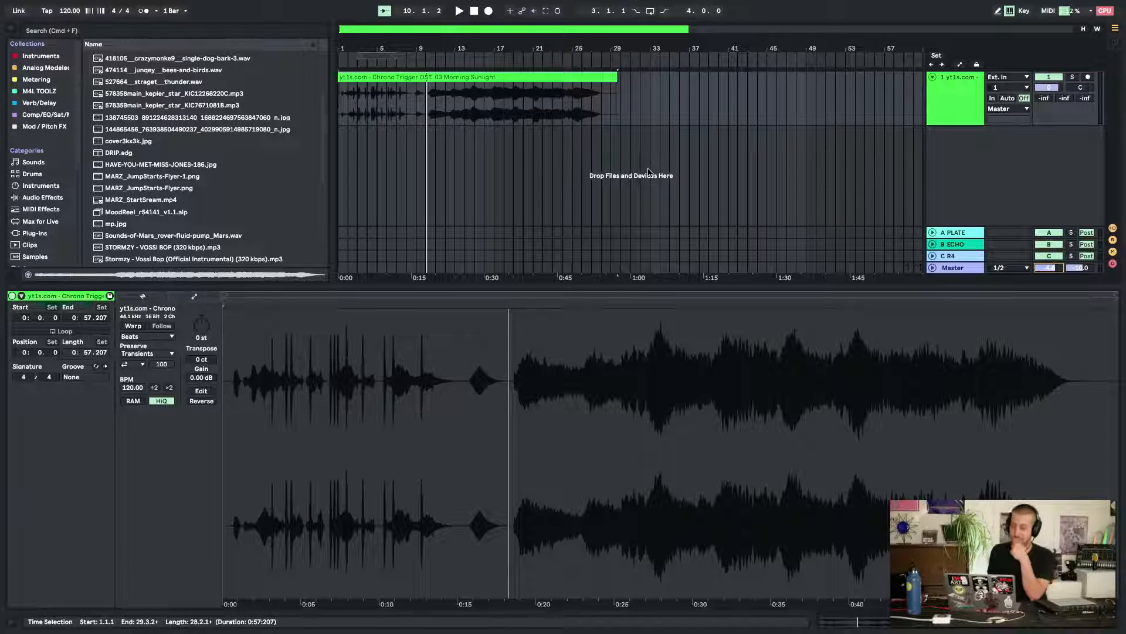
left_click_drag(421, 48, 421, 76)
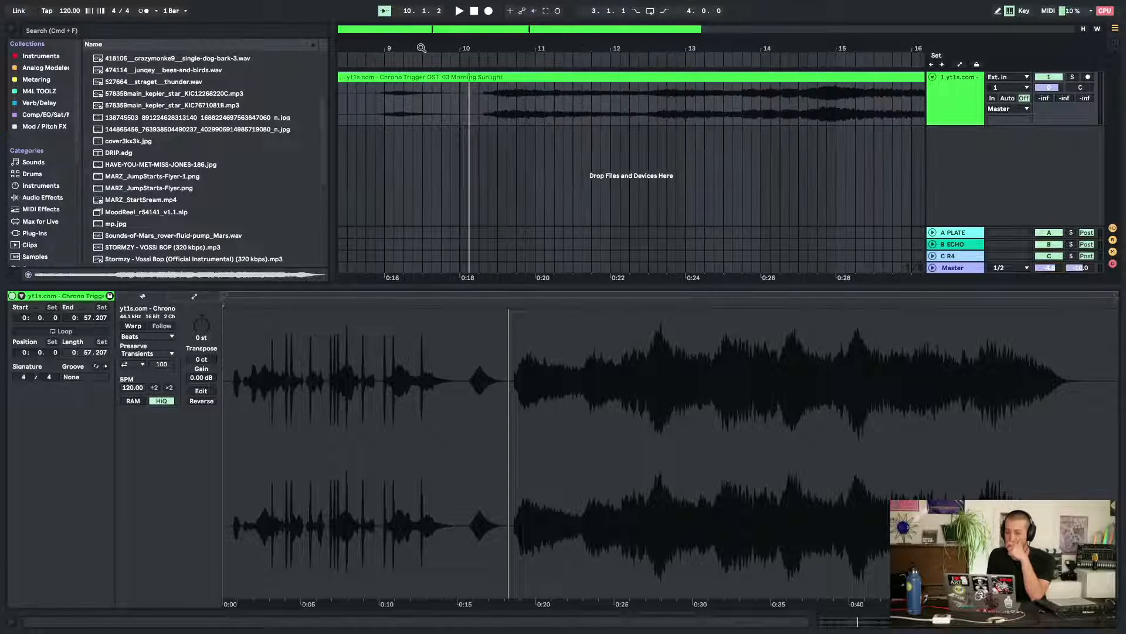
left_click(466, 106)
key("space")
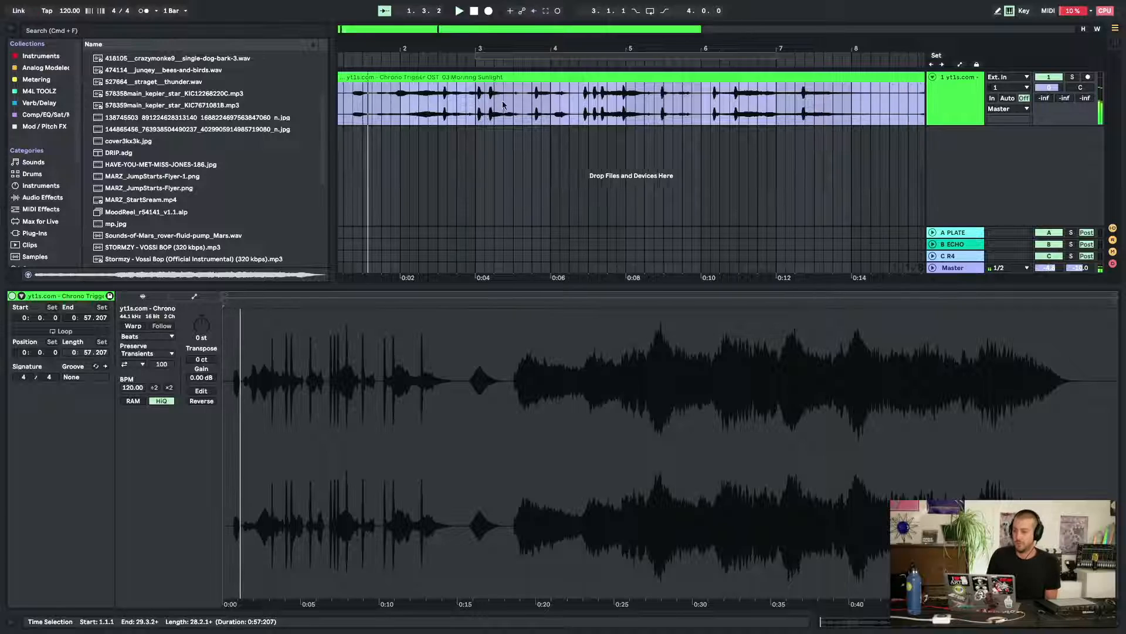
scroll(503, 104, "right", 10)
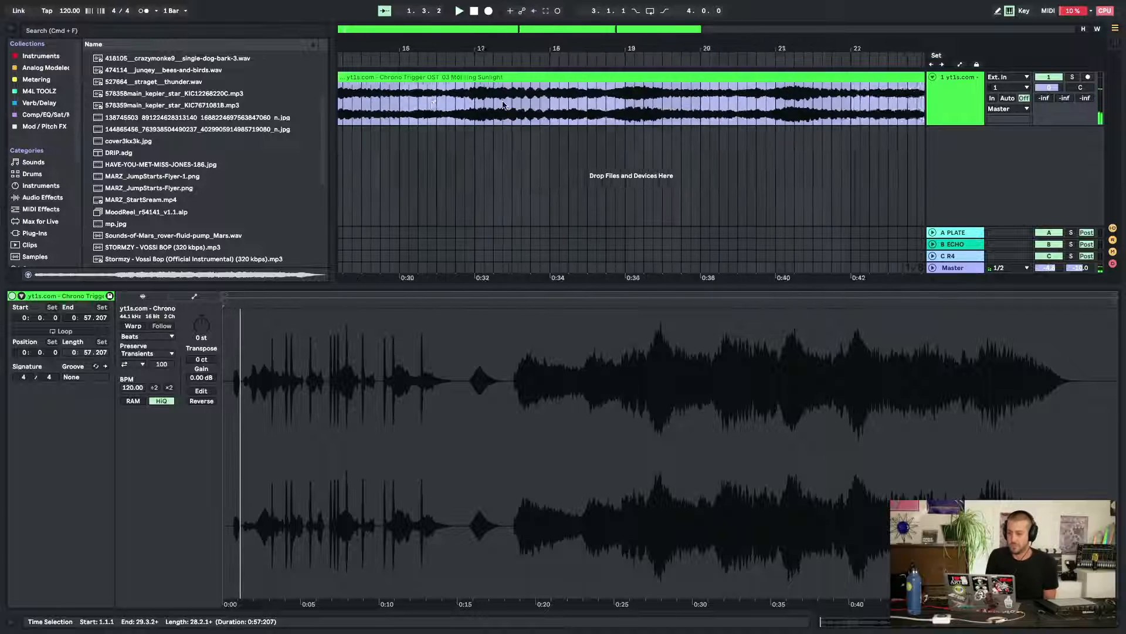
left_click(398, 104)
left_click(411, 109)
key("space")
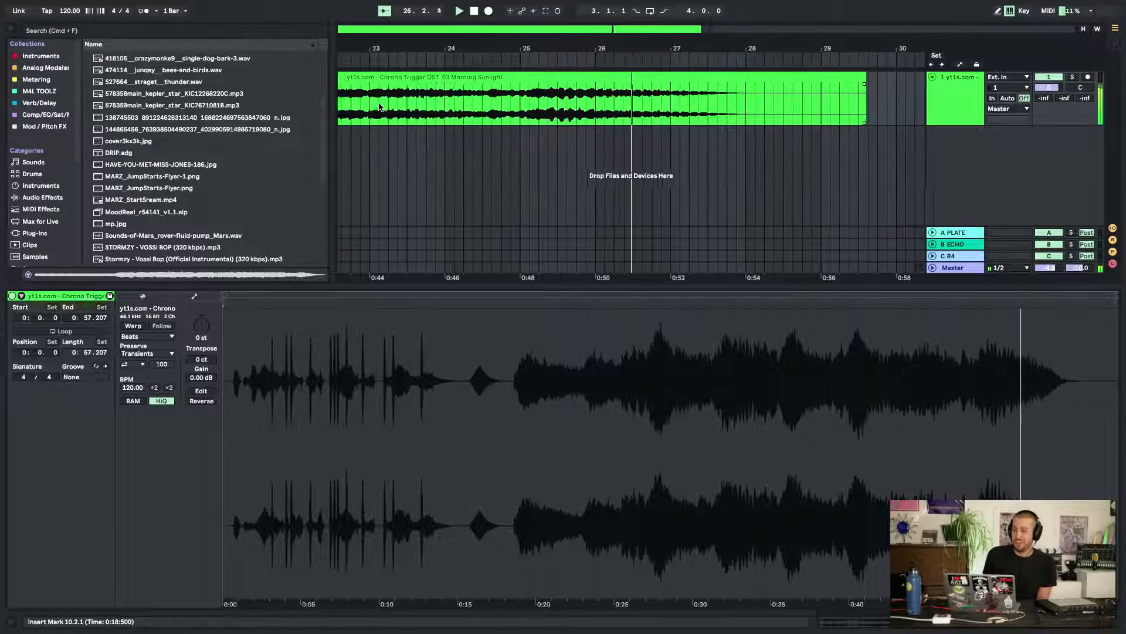
left_click(501, 199)
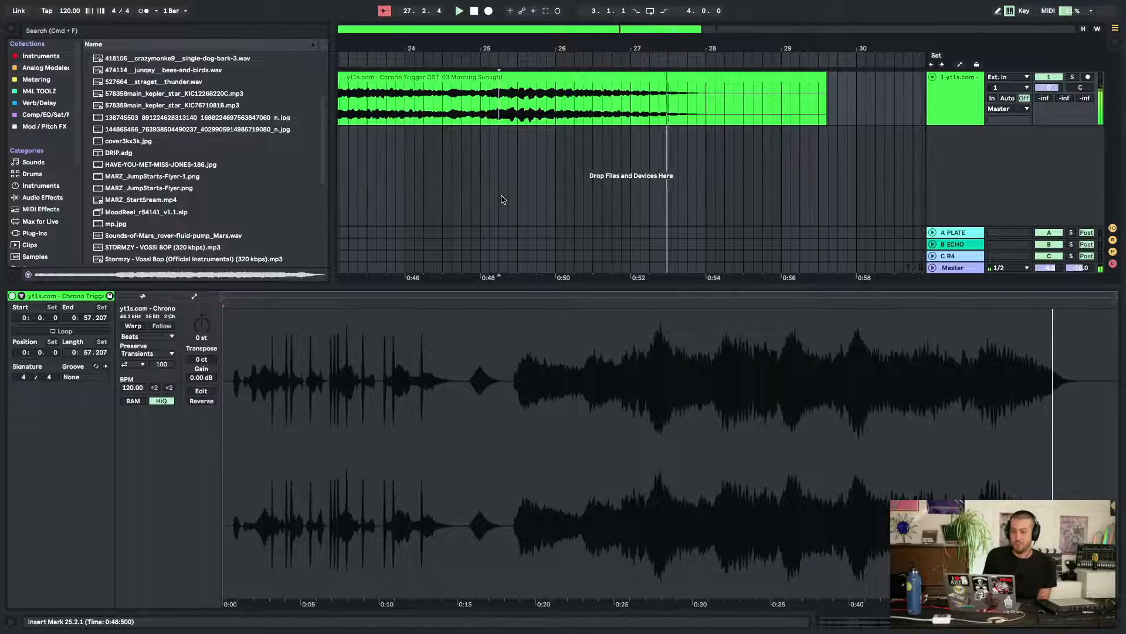
Split the song clip at bar 10 and move its second part to bar 1 of a new audio track
left_click(15, 29)
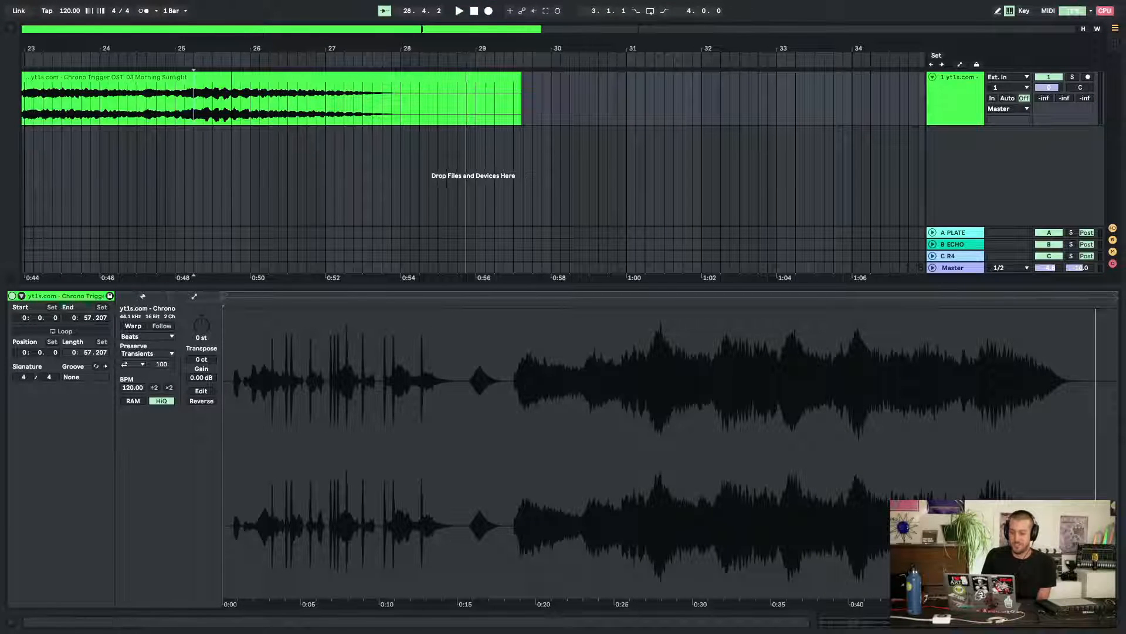
left_click_drag(407, 46, 408, 13)
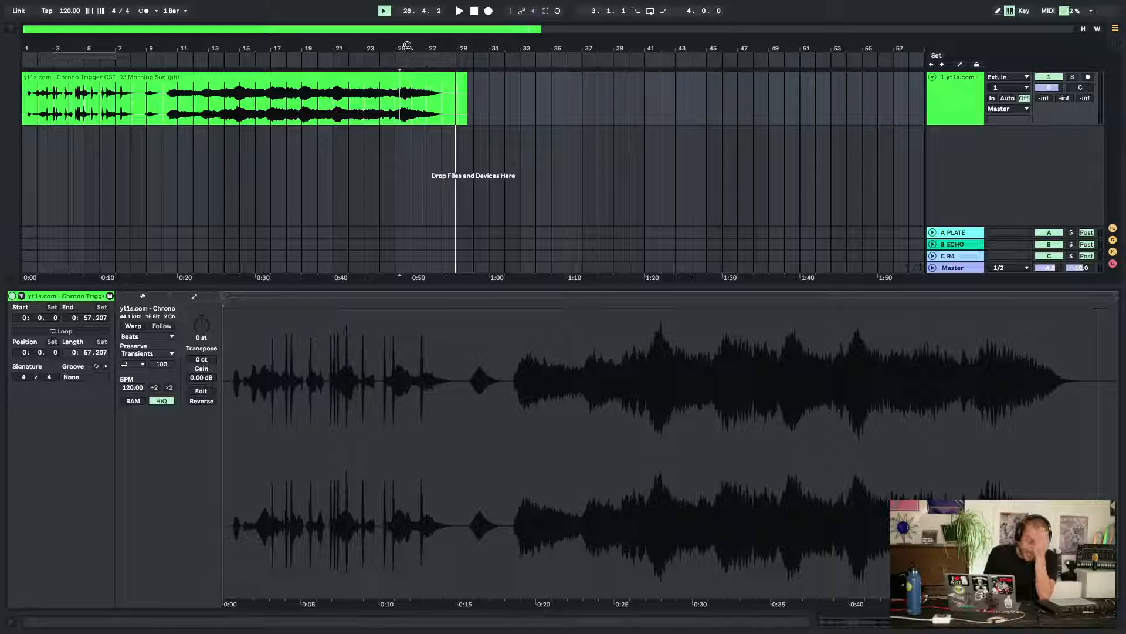
left_click_drag(163, 97, 13, 88)
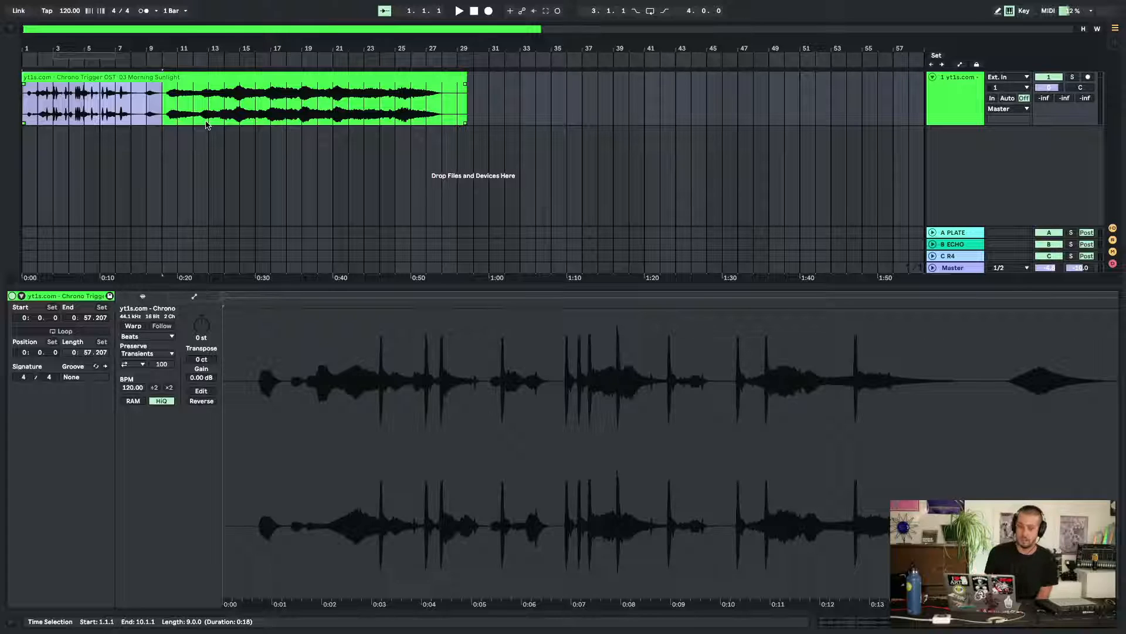
left_click_drag(489, 97, 28, 153)
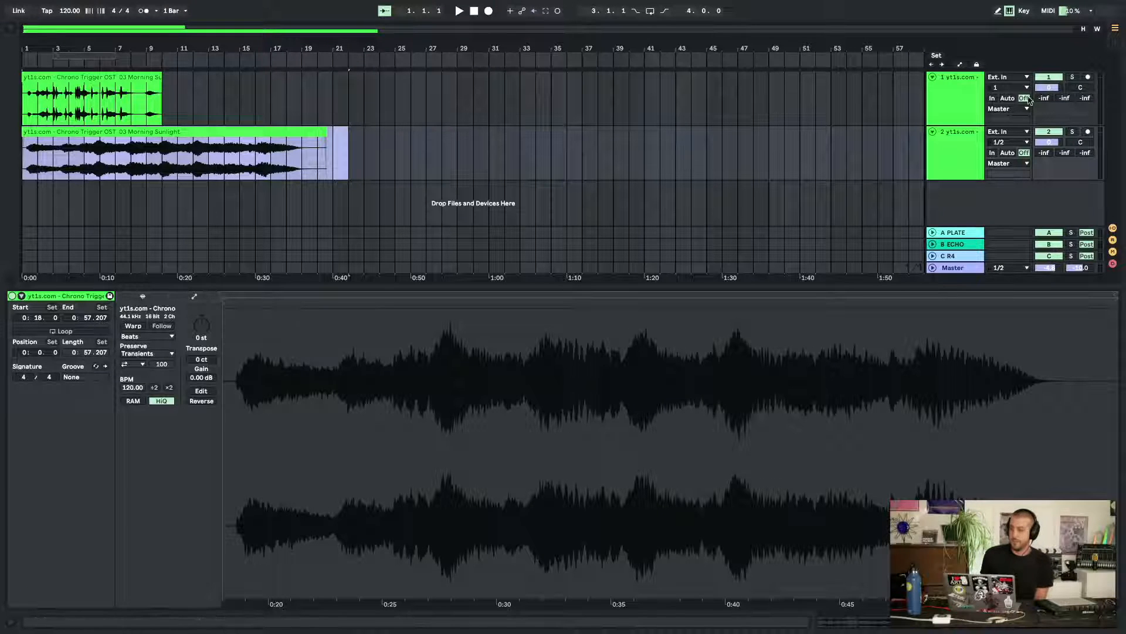
Deactivate track 1 and clear the opening bars by moving its clip to bar 25 and the track 2 clip to bar 17
left_click(1050, 78)
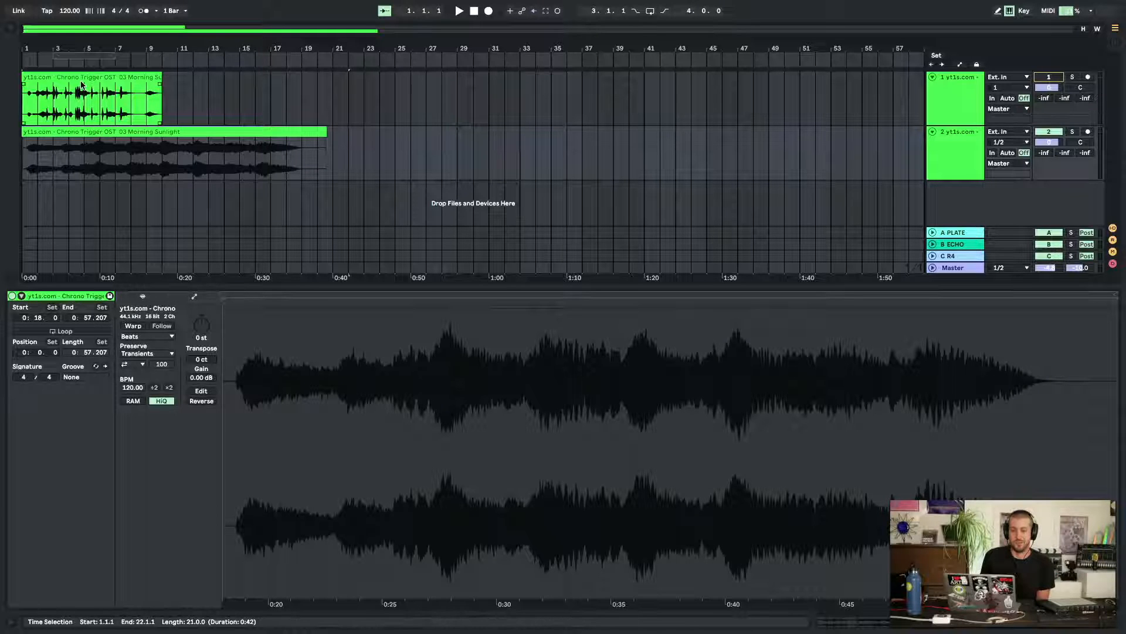
left_click_drag(85, 97, 455, 94)
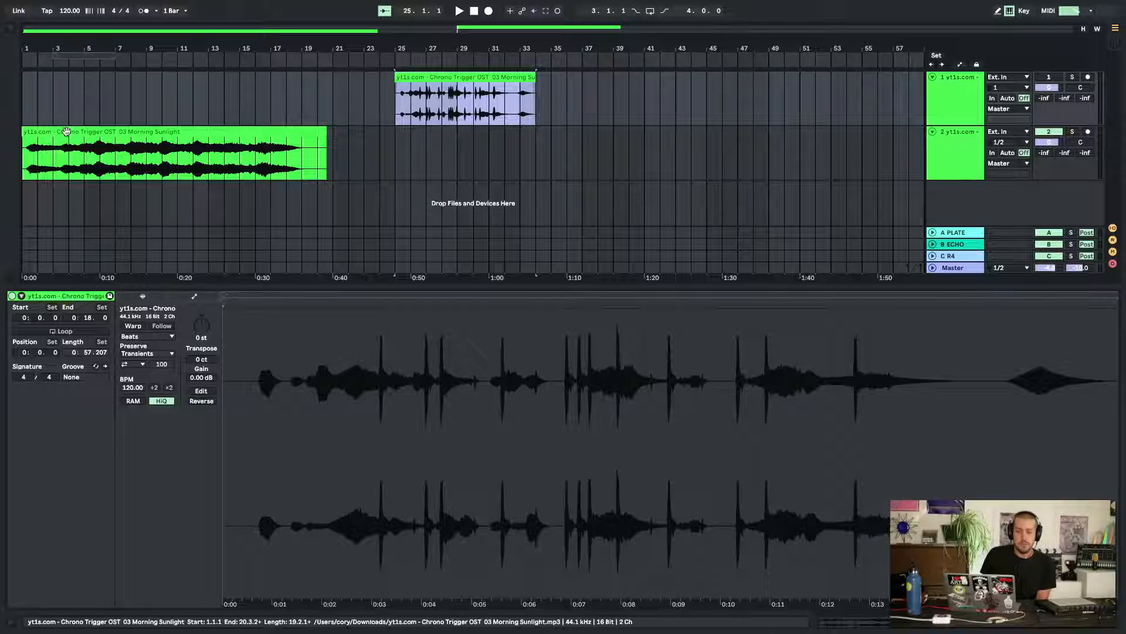
left_click_drag(64, 145, 313, 144)
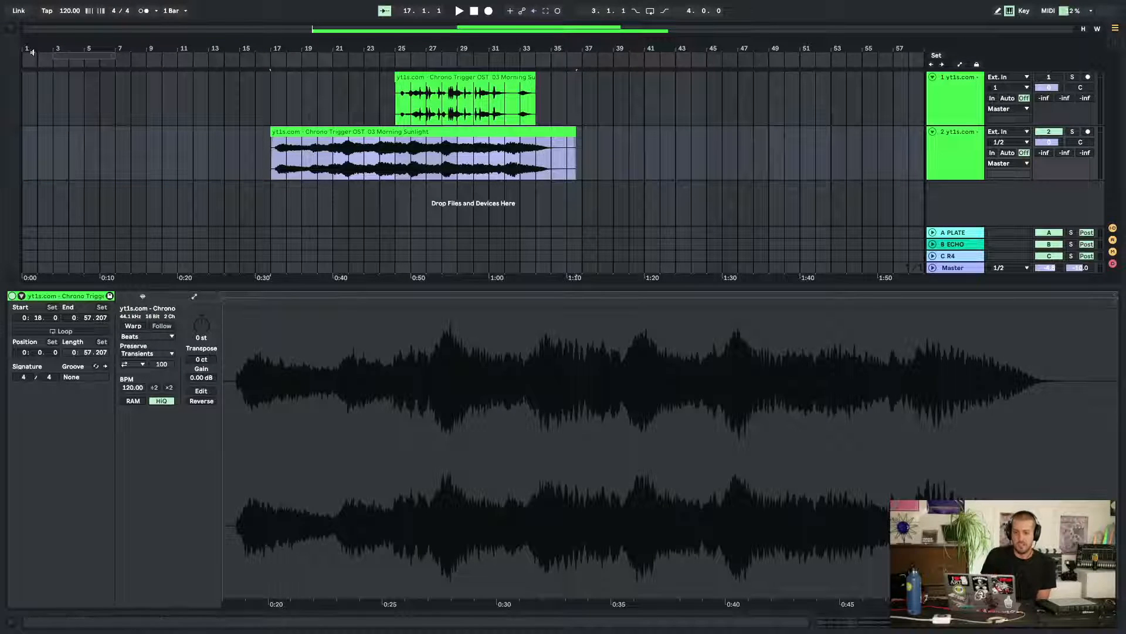
Turn on the metronome and play the empty arrangement from 1.1.1 to hear the click alone
left_click_drag(33, 53, 39, 96)
left_click_drag(32, 149, 504, 155)
left_click(565, 172)
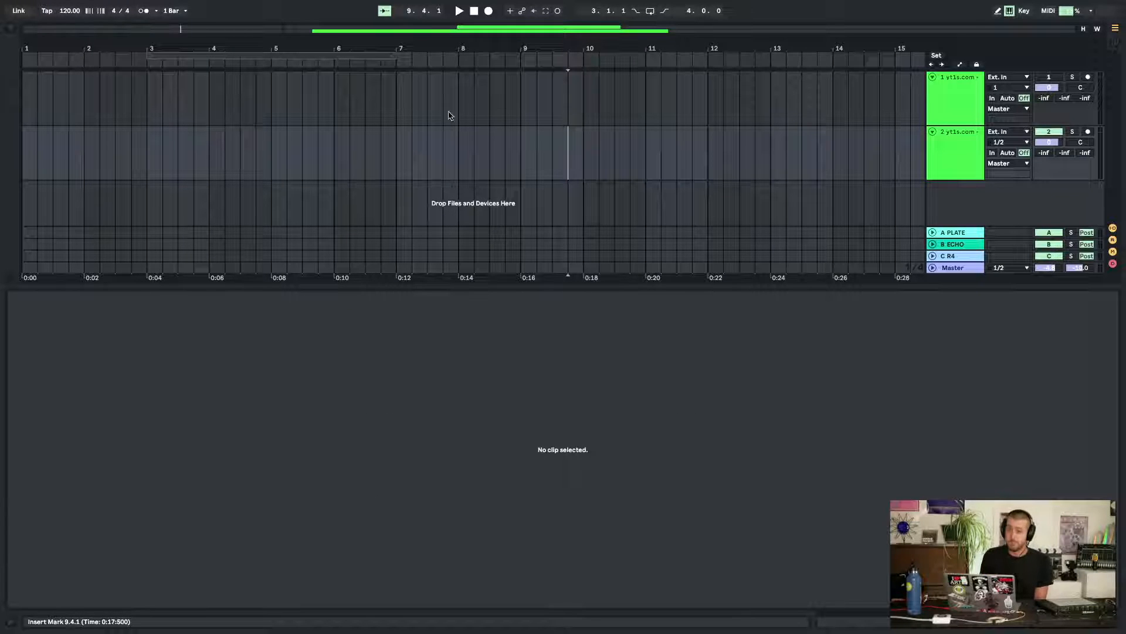
left_click(147, 11)
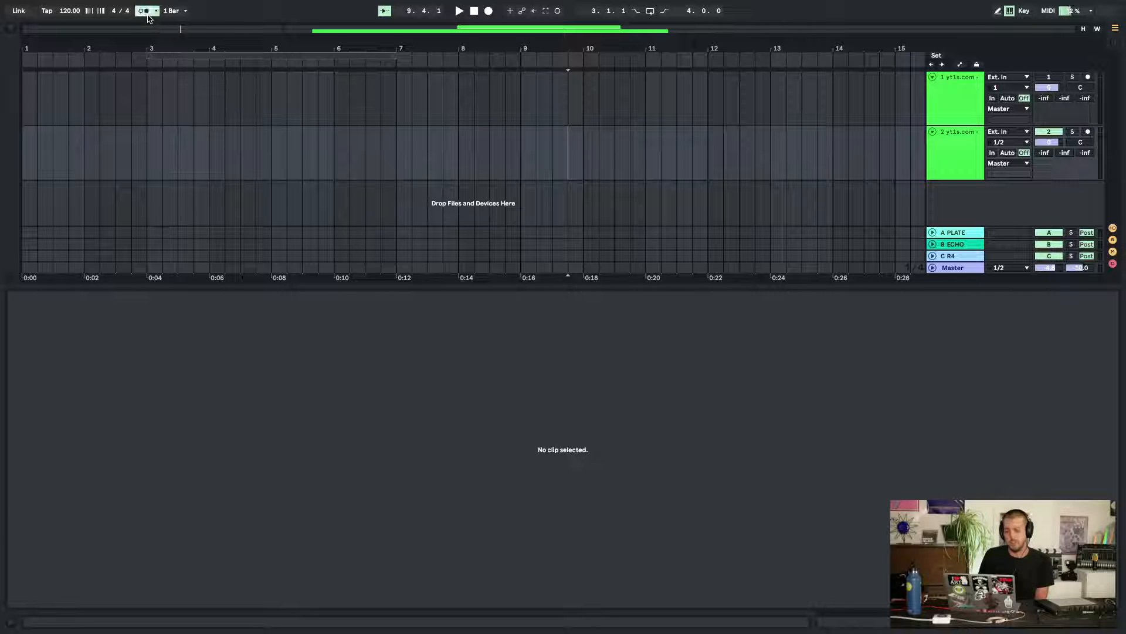
left_click(37, 154)
left_click(24, 154)
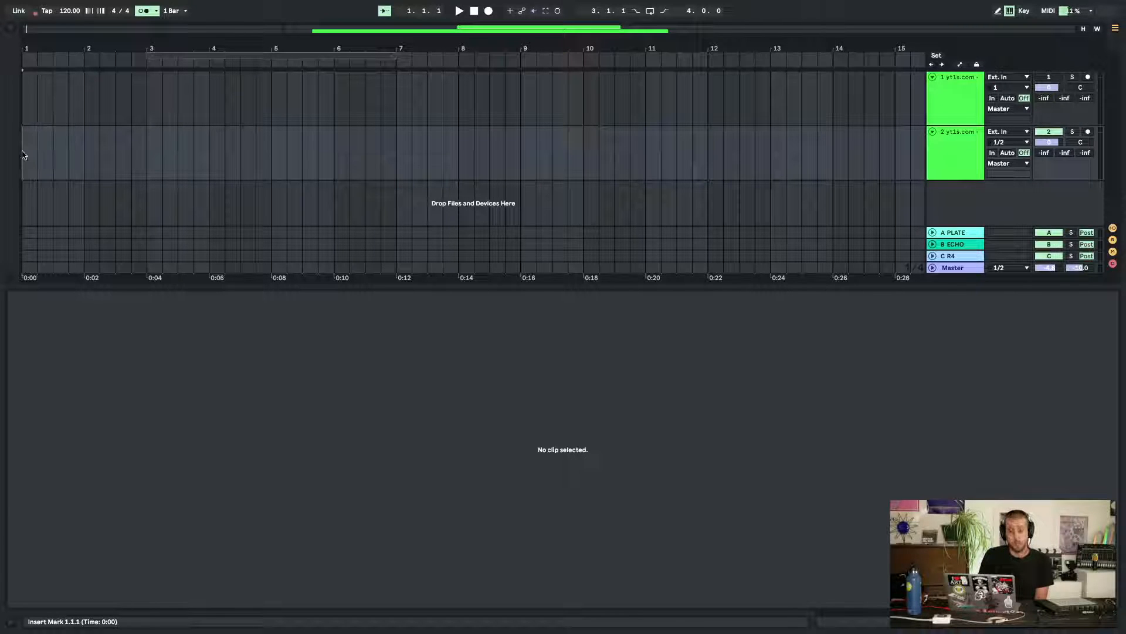
key("space")
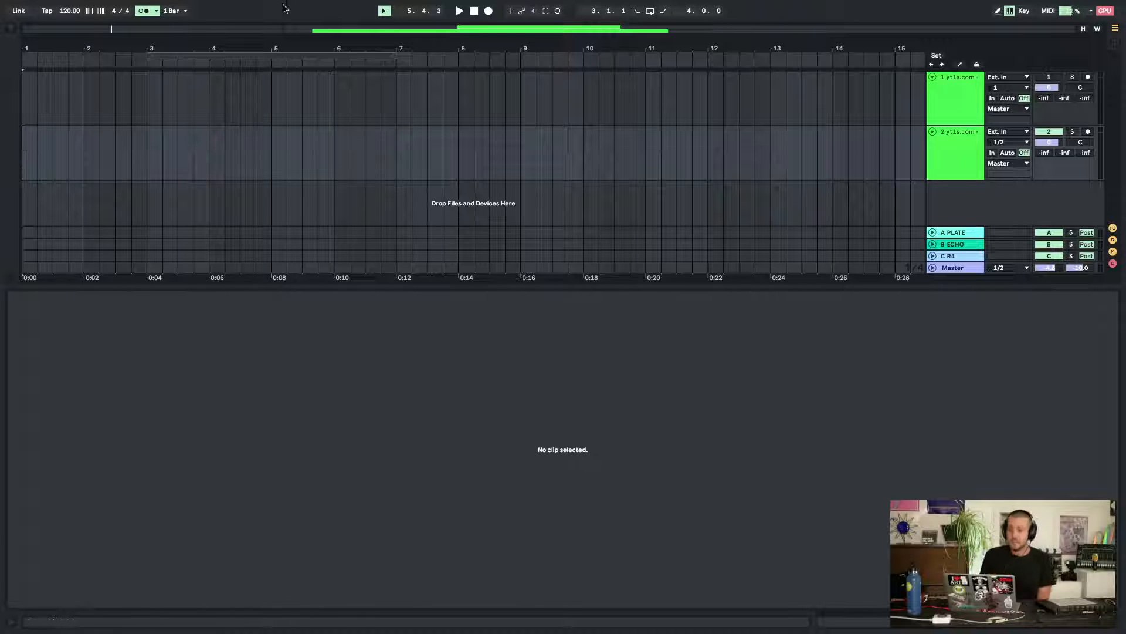
Move the track 2 clip back to bar 1 and lower that track's volume while auditioning it against the metronome
left_click_drag(304, 43, 92, 43)
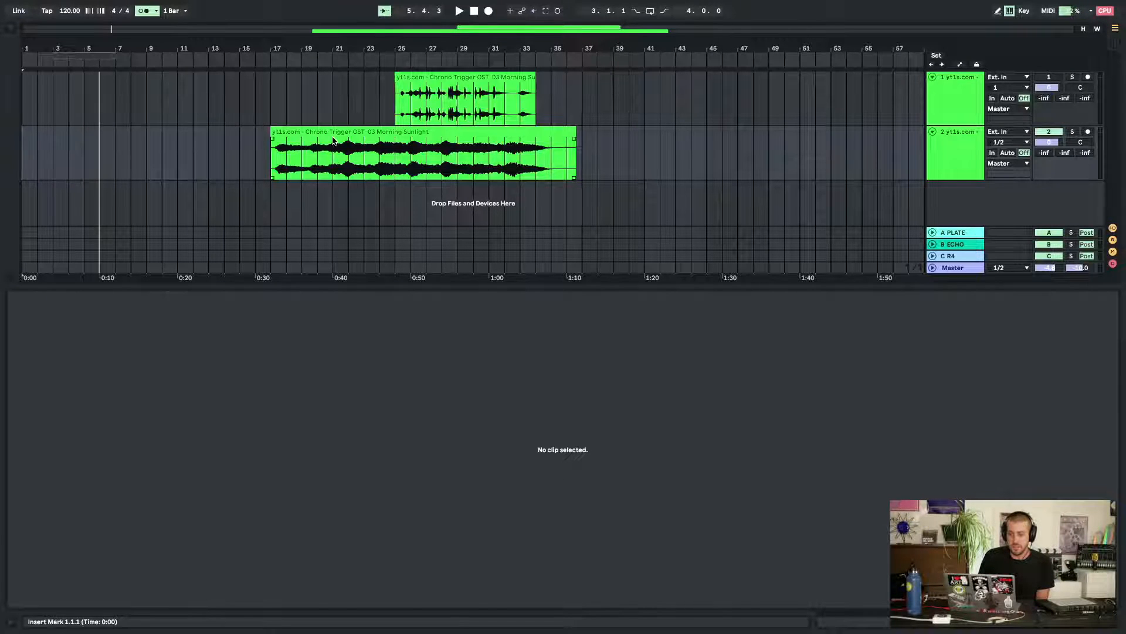
left_click_drag(332, 141, 64, 139)
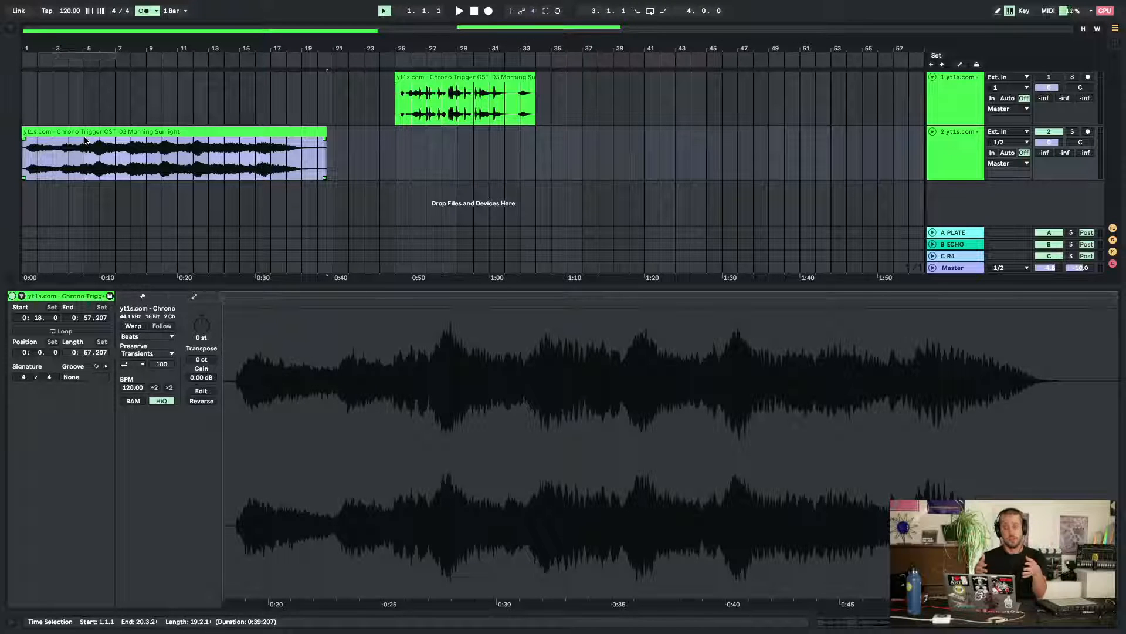
key("space")
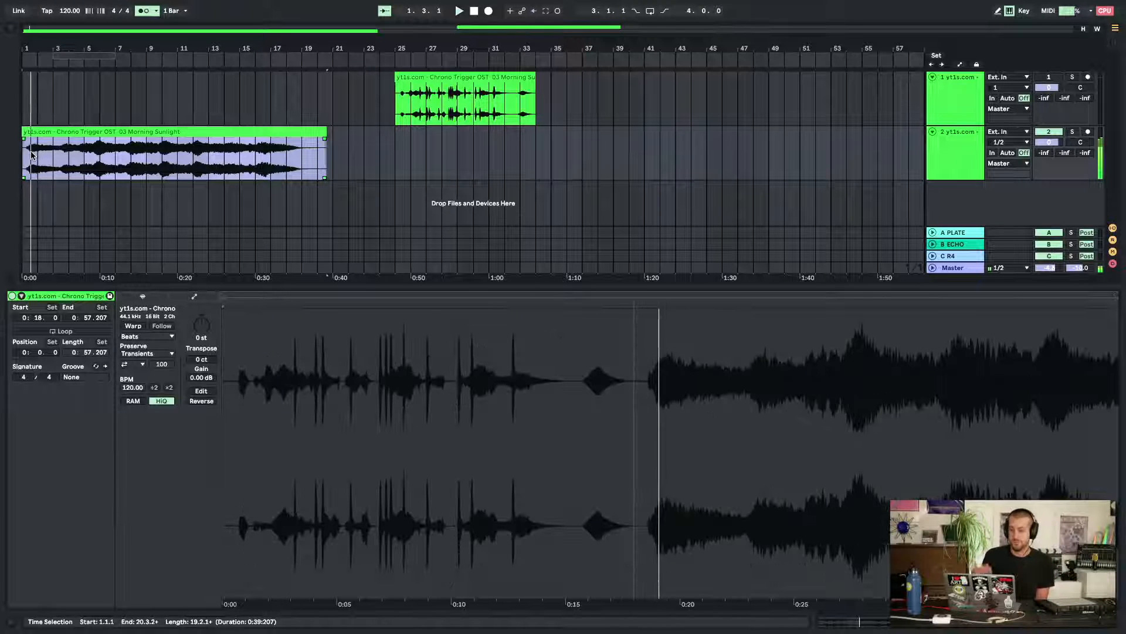
left_click_drag(1049, 143, 1049, 164)
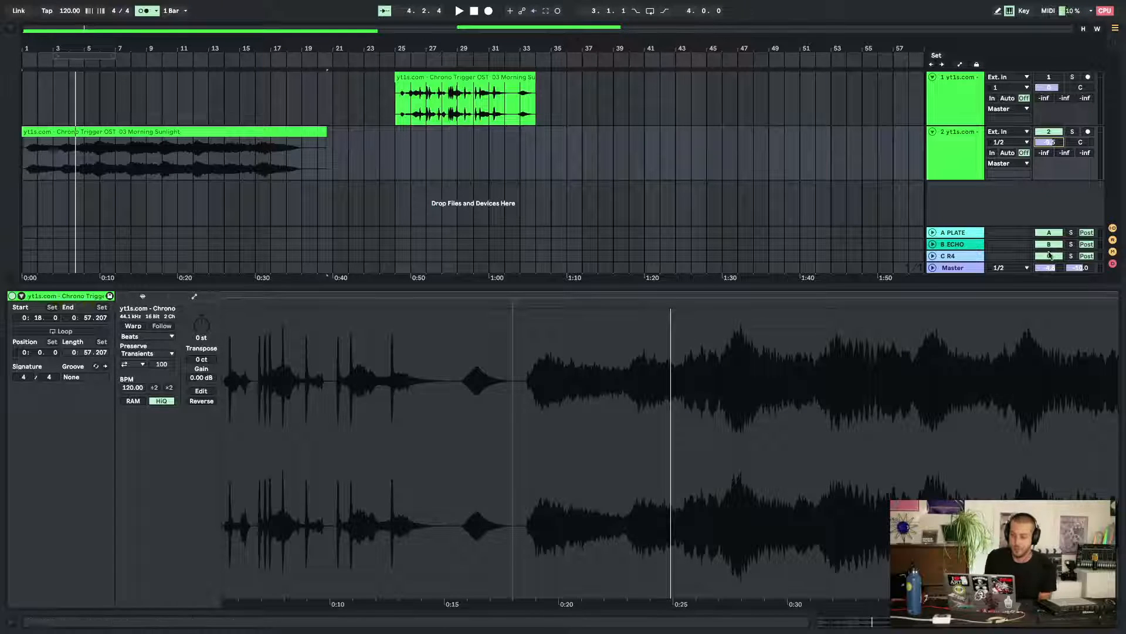
Set the track 2 clip's start marker to 0:18.642, exactly at the onset of the first note in the waveform
left_click(121, 173)
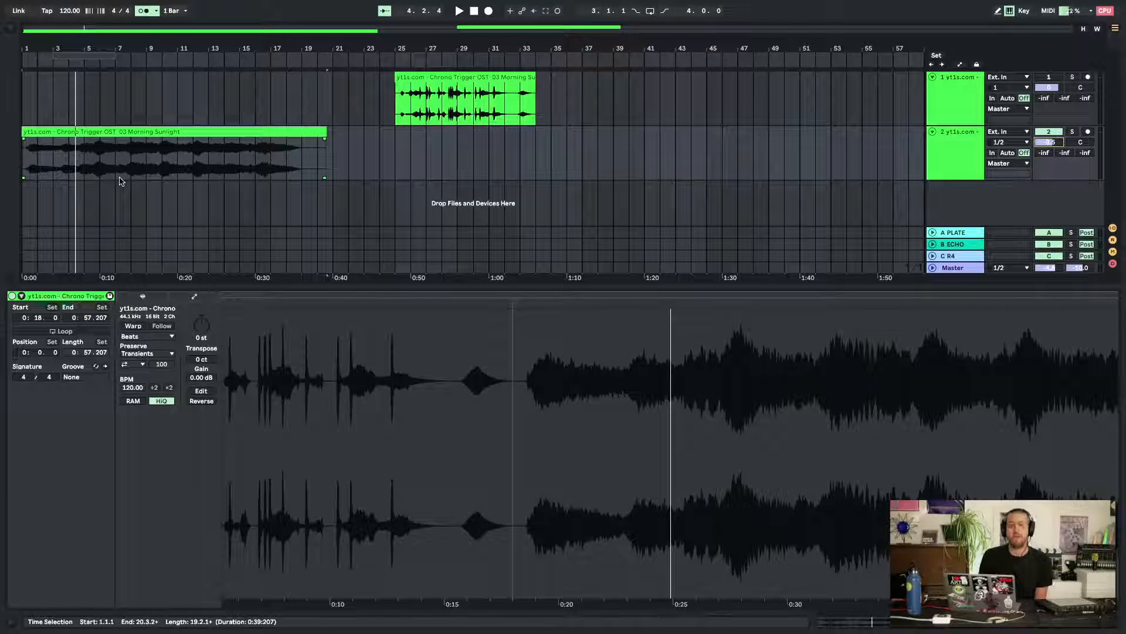
double_click(170, 151)
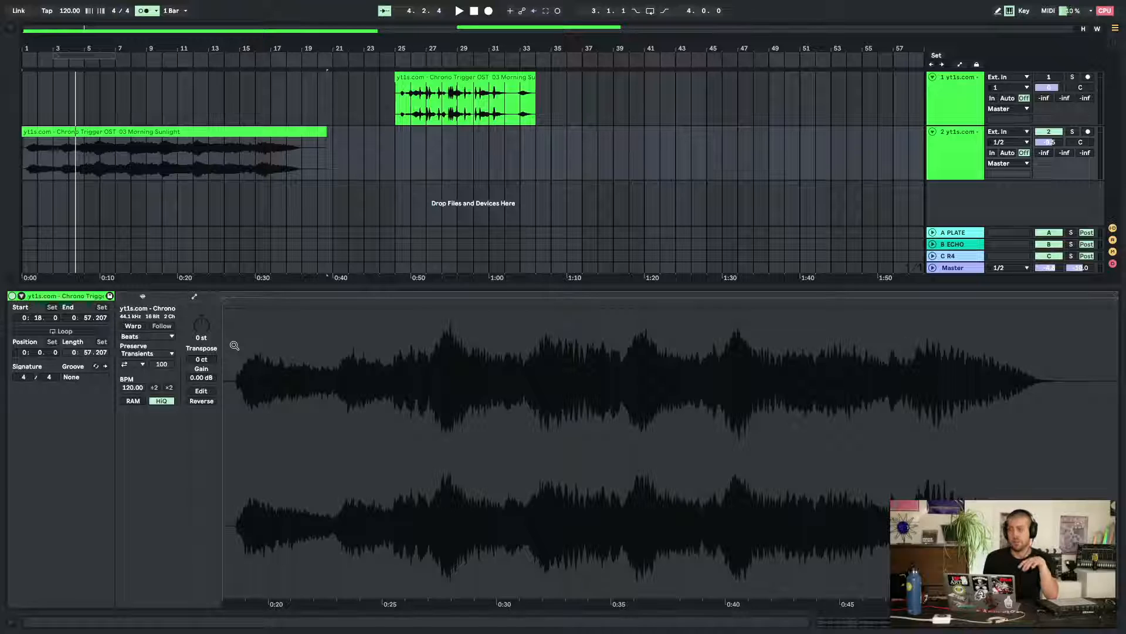
double_click(136, 145)
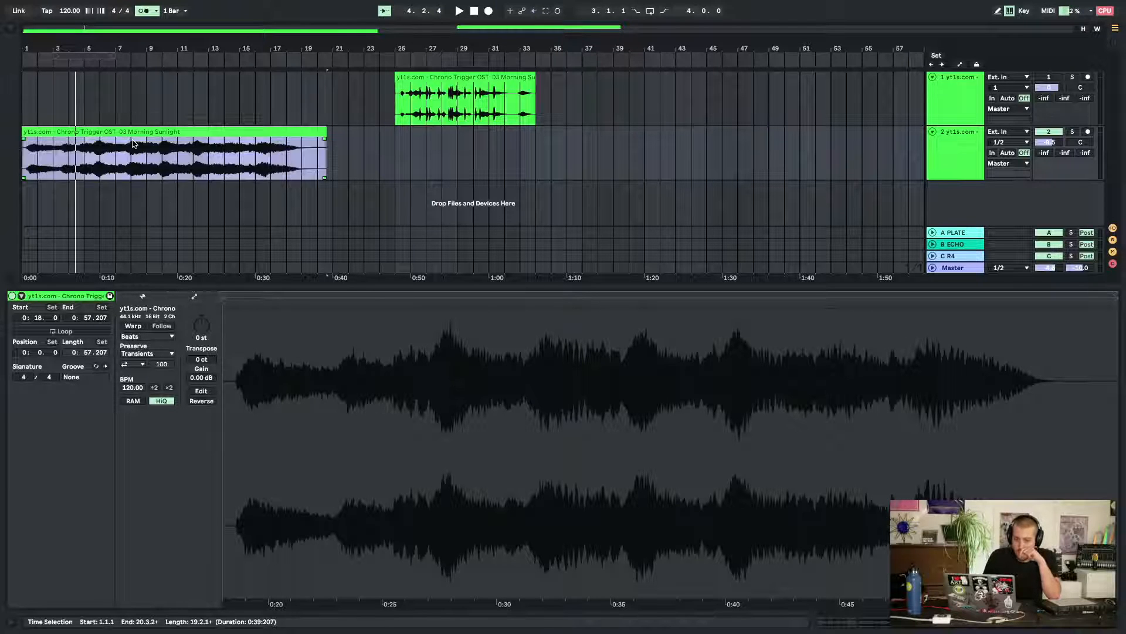
left_click_drag(247, 301, 518, 322)
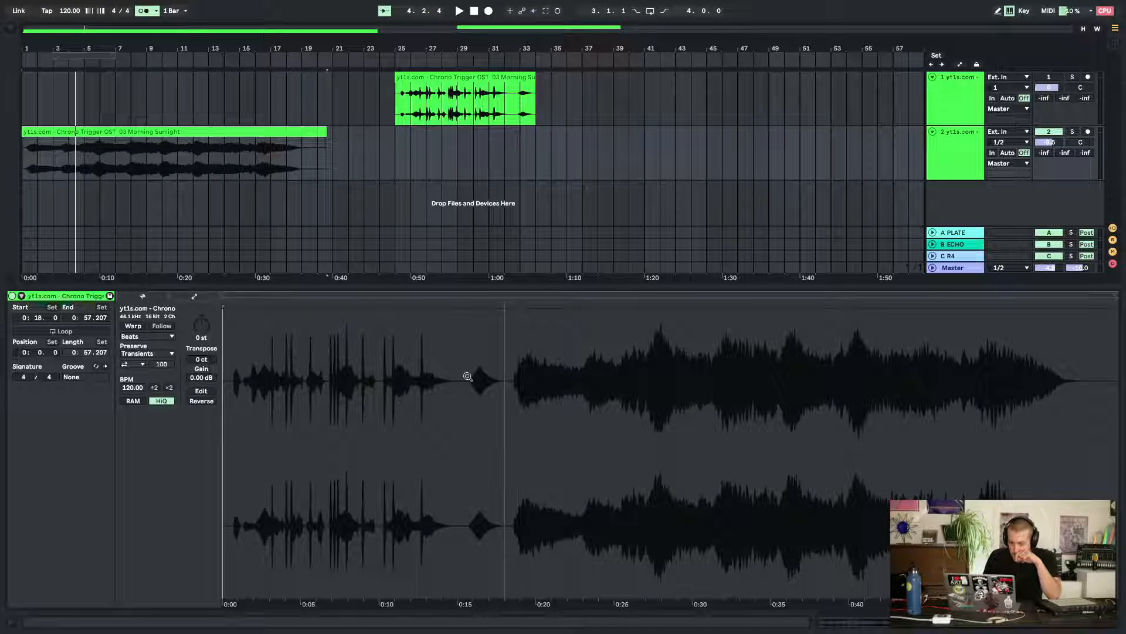
scroll(529, 331, "up", 5)
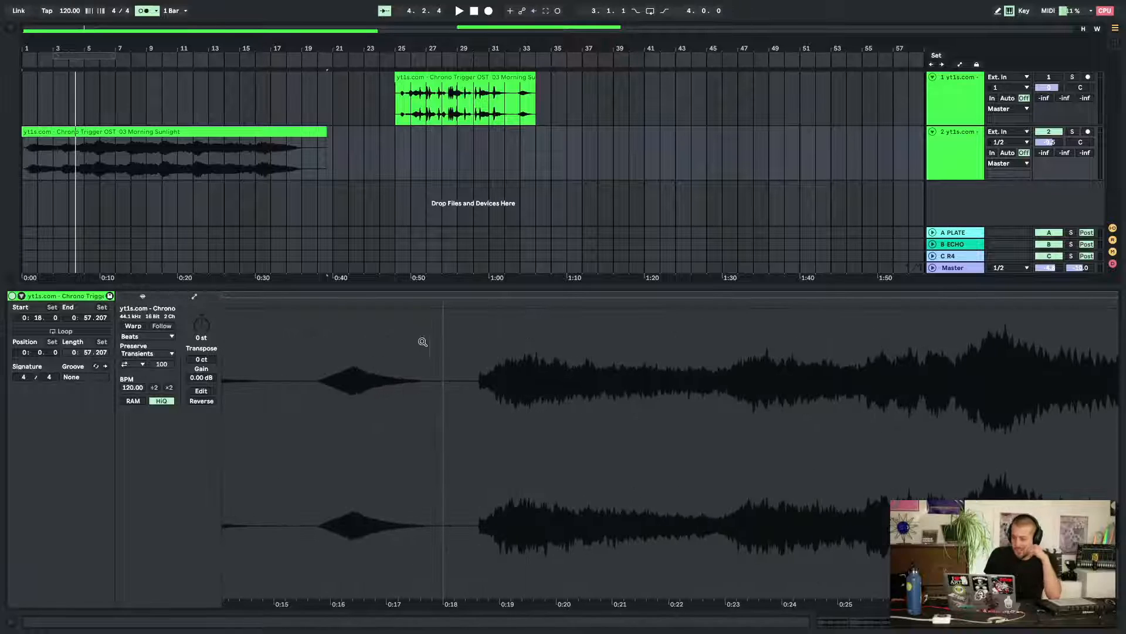
left_click_drag(465, 318, 473, 317)
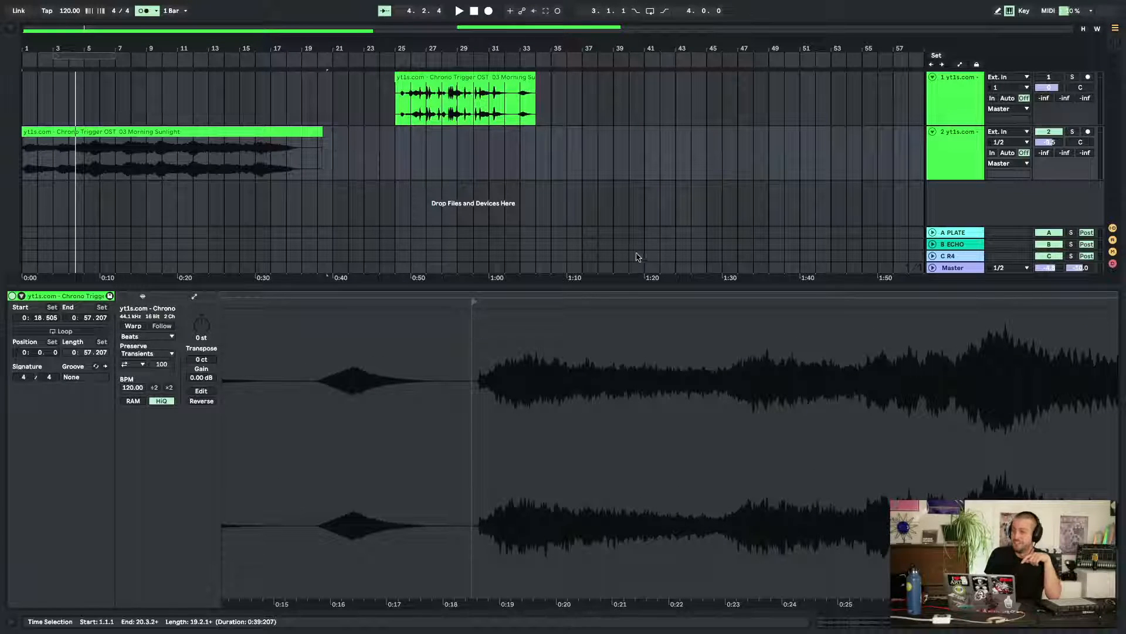
mouse_move(477, 301)
left_mouse_down()
mouse_move(472, 327)
mouse_move(585, 354)
left_mouse_up()
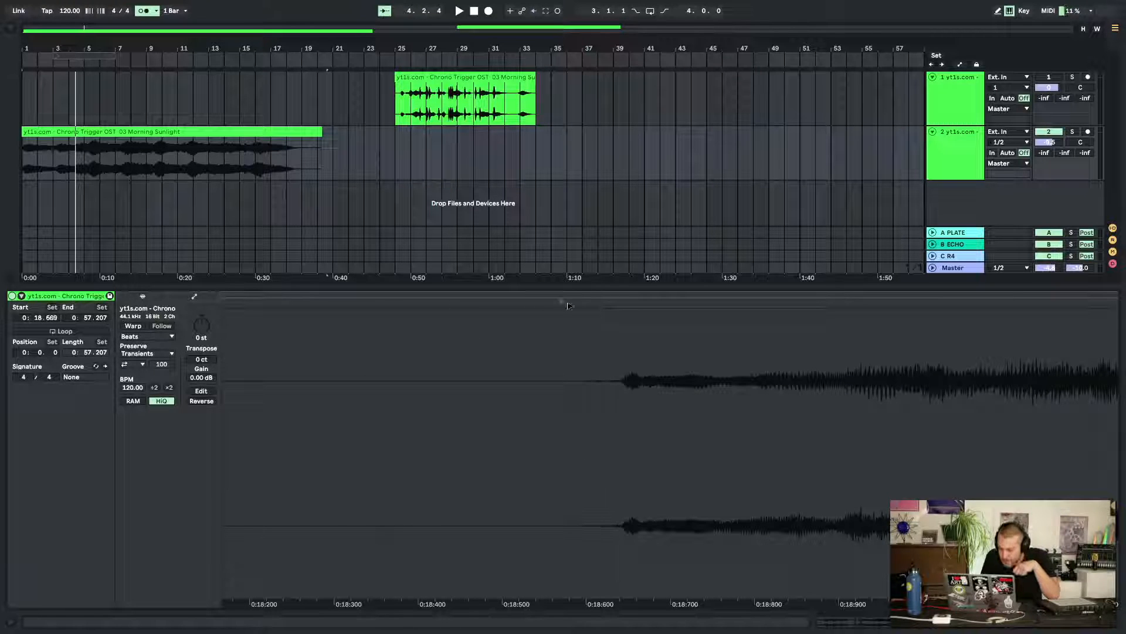
left_click_drag(570, 306, 514, 305)
scroll(623, 357, "up", 10)
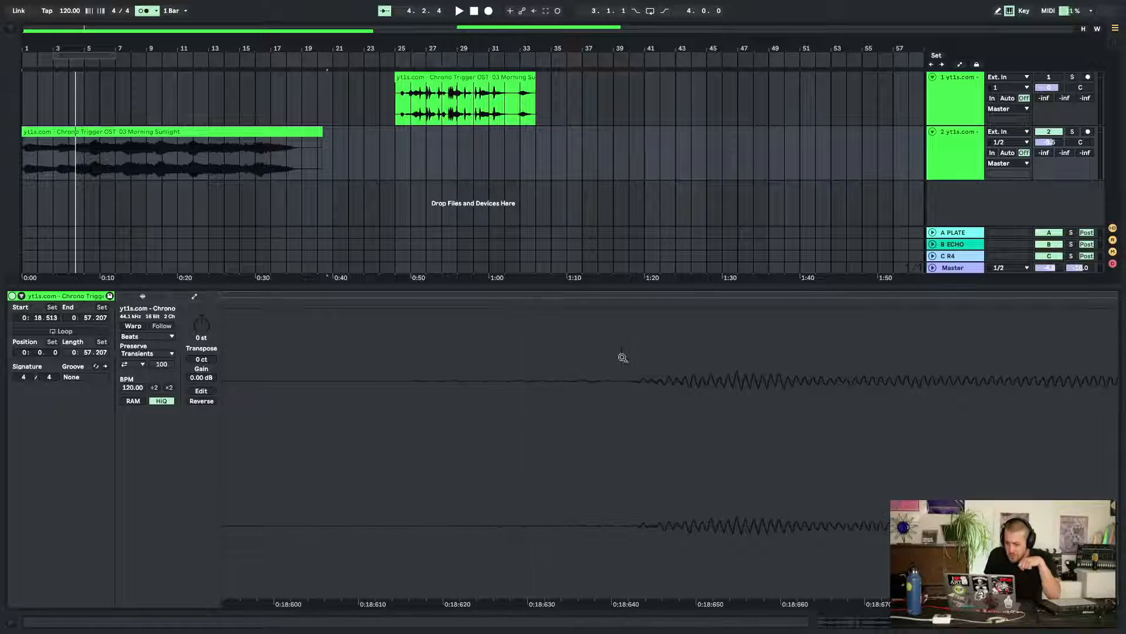
scroll(574, 410, "down", 5)
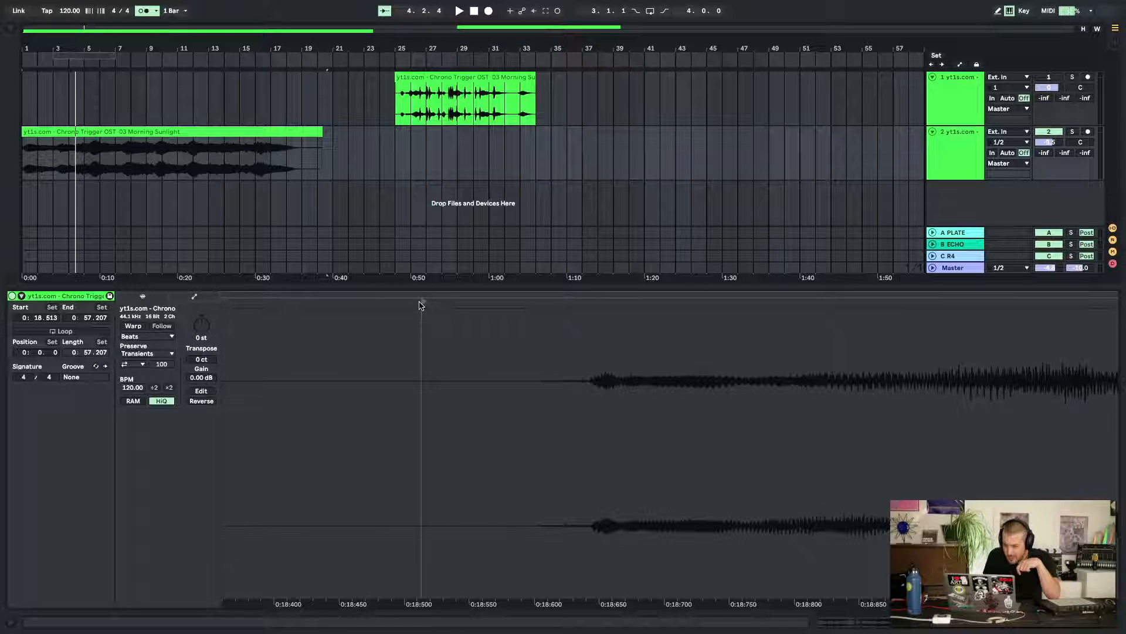
left_click_drag(421, 304, 589, 307)
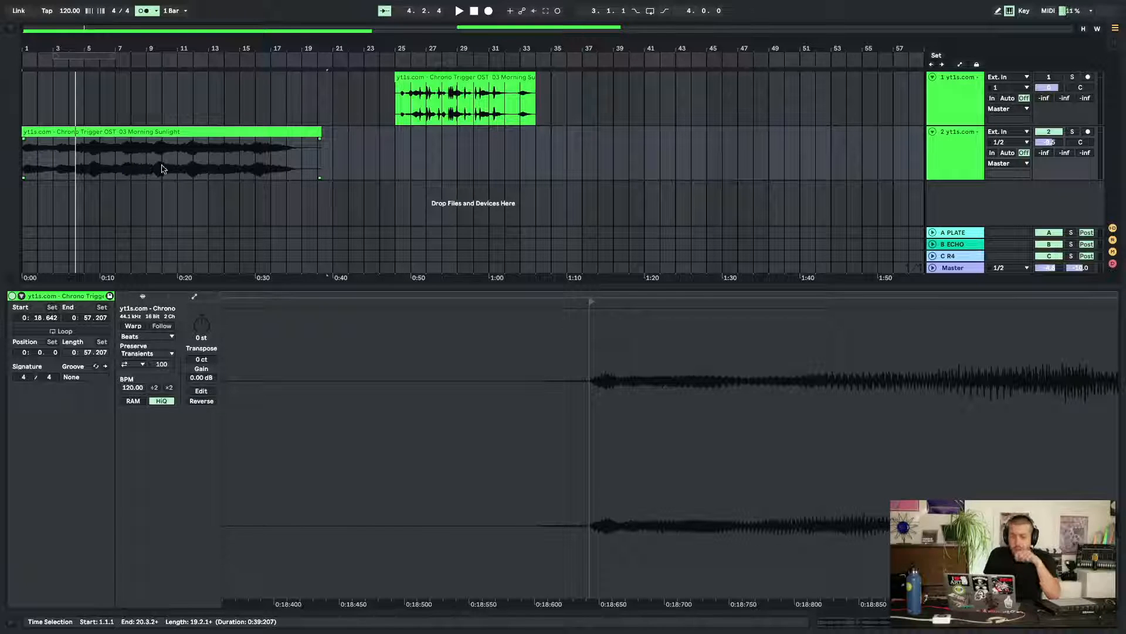
Play the track 2 clip from bar 1 against the metronome to check its timing, and show its full waveform
key("space")
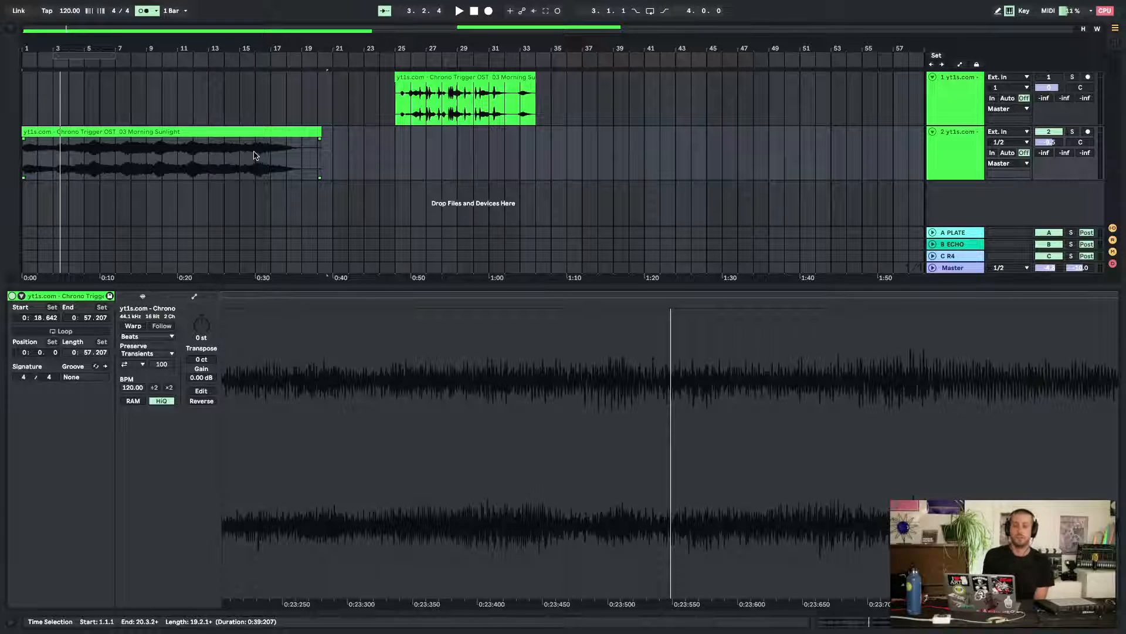
key("space")
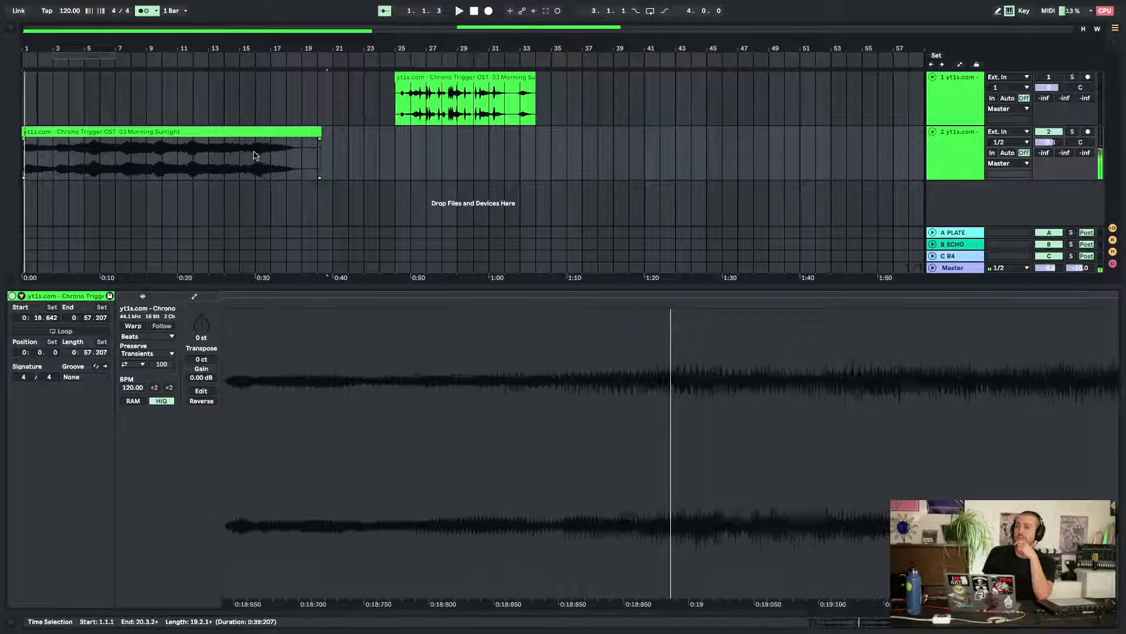
key("space")
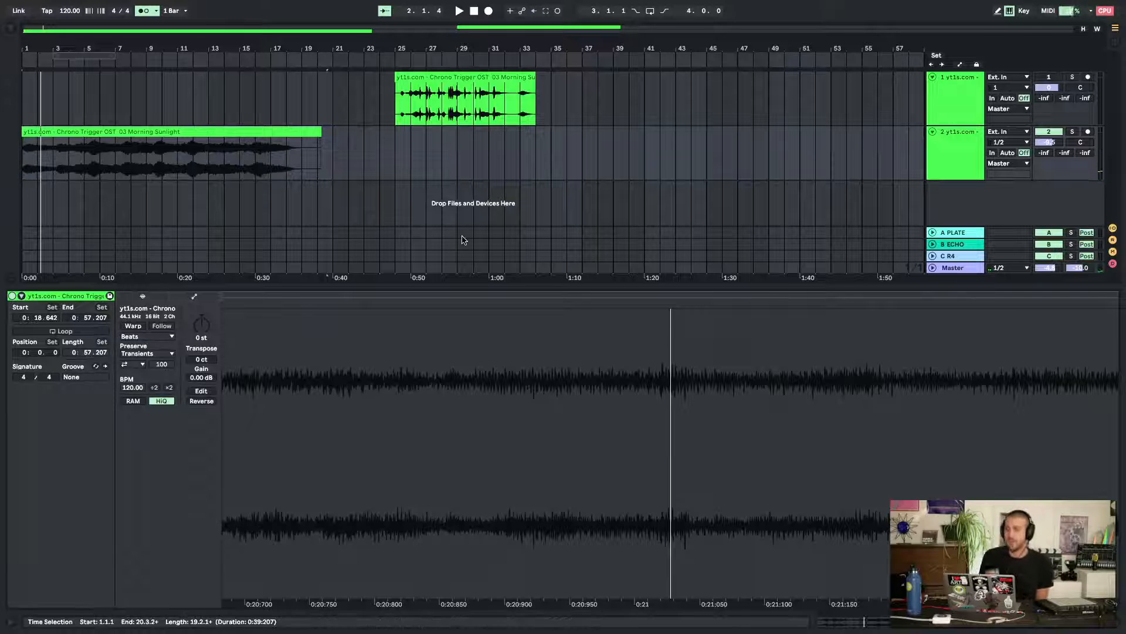
left_click_drag(400, 395, 550, 395)
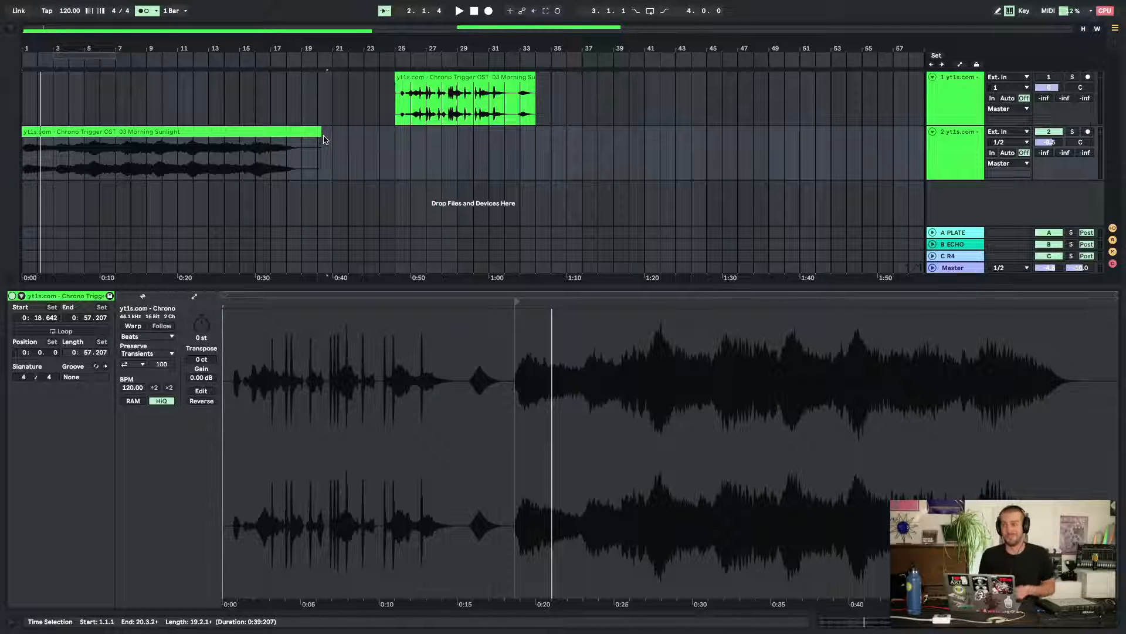
Trim the end of the track 2 clip to 20.1.1 and play its opening bars to check the timing
left_click_drag(321, 132, 312, 132)
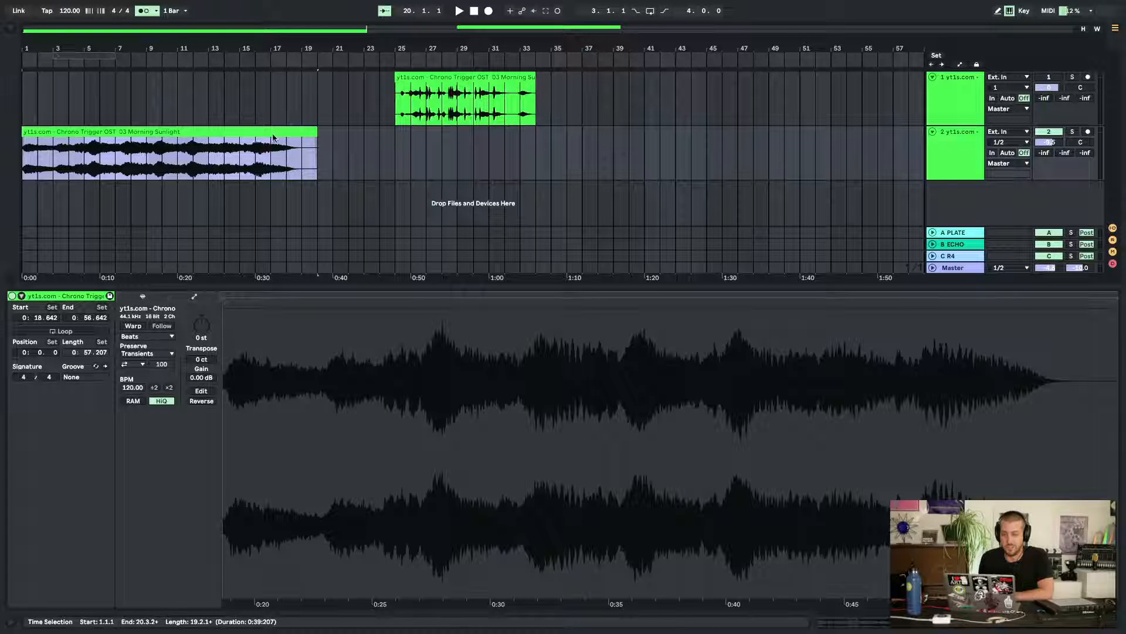
mouse_move(297, 358)
left_mouse_down()
mouse_move(327, 445)
mouse_move(867, 448)
left_mouse_up()
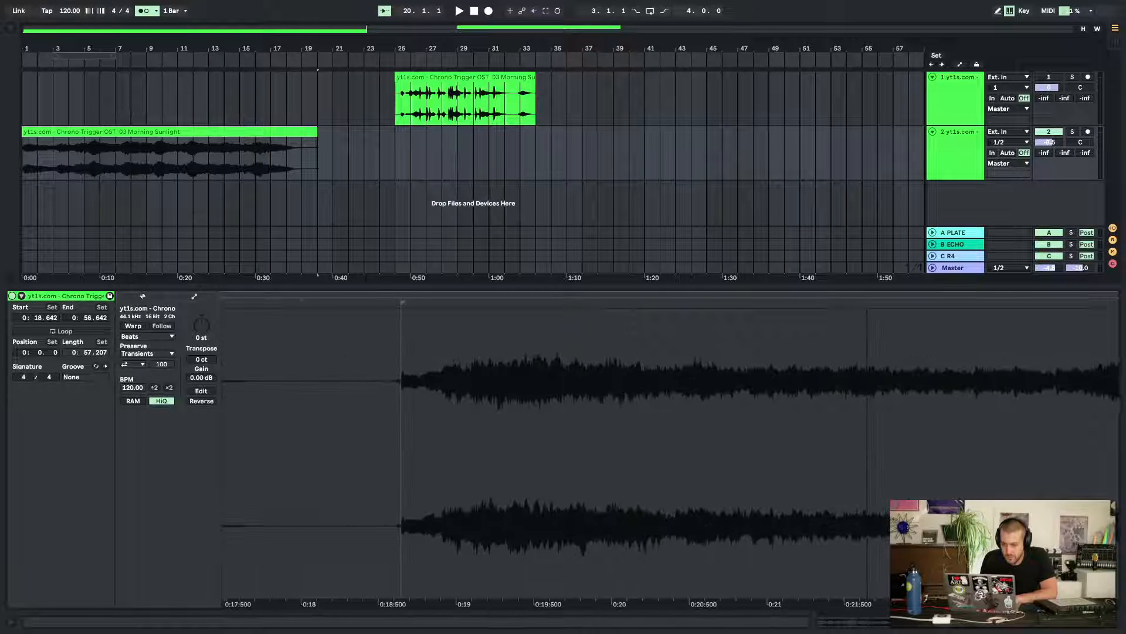
key("space")
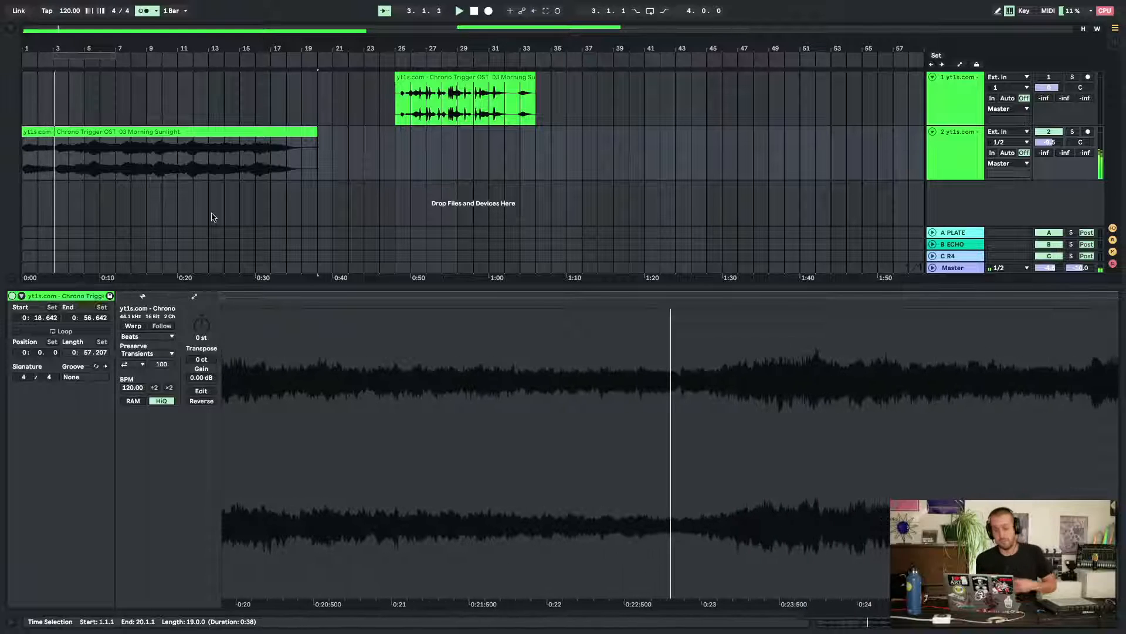
left_click_drag(40, 43, 104, 43)
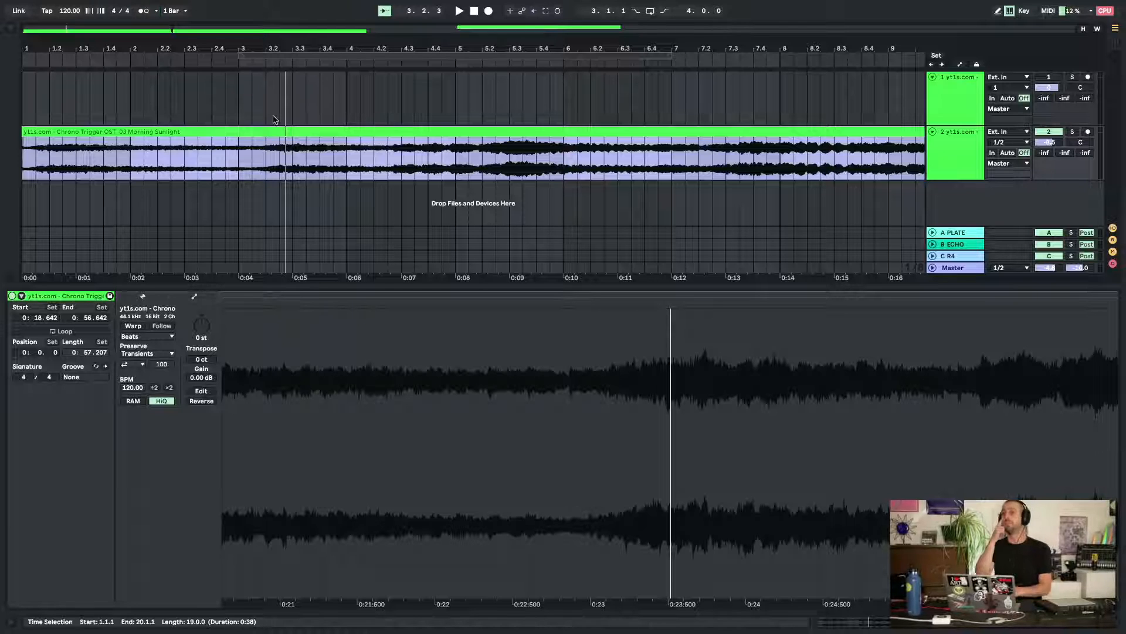
key("space")
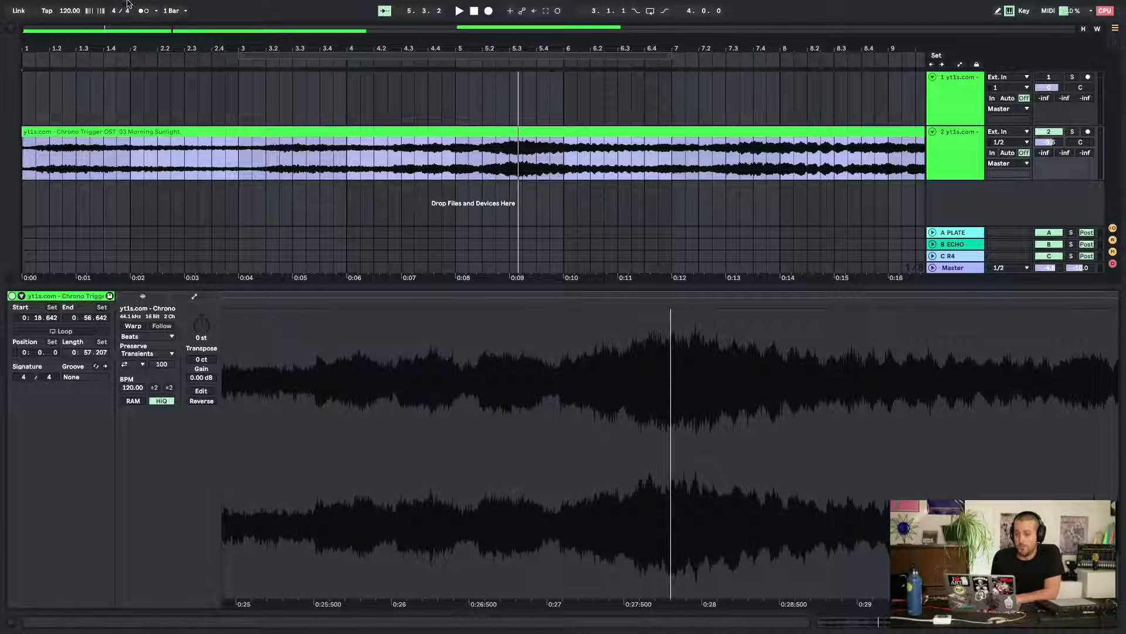
Set the song tempo to 108 BPM, turn the metronome on and play the clip from bar 1
left_click_drag(69, 11, 70, 12)
key("space")
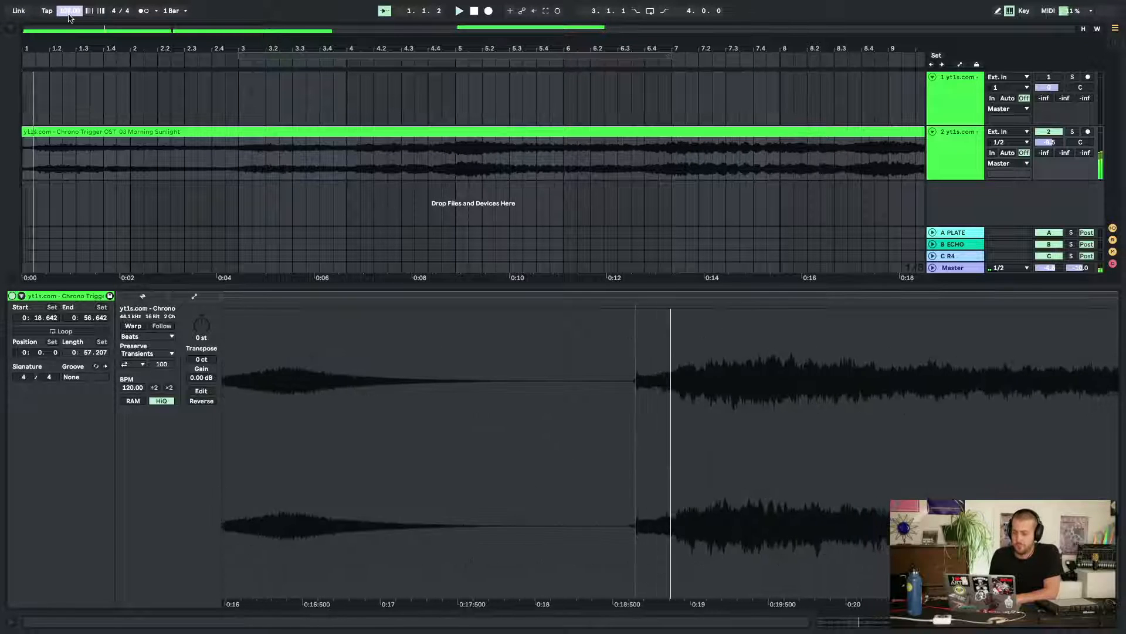
key("space")
left_click(143, 13)
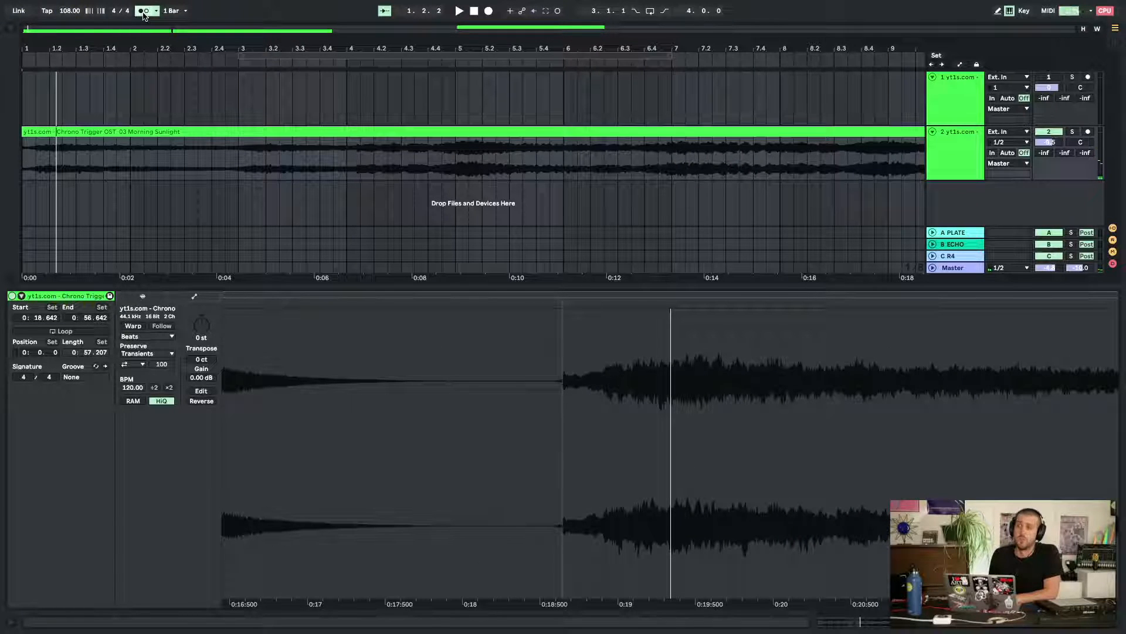
key("space")
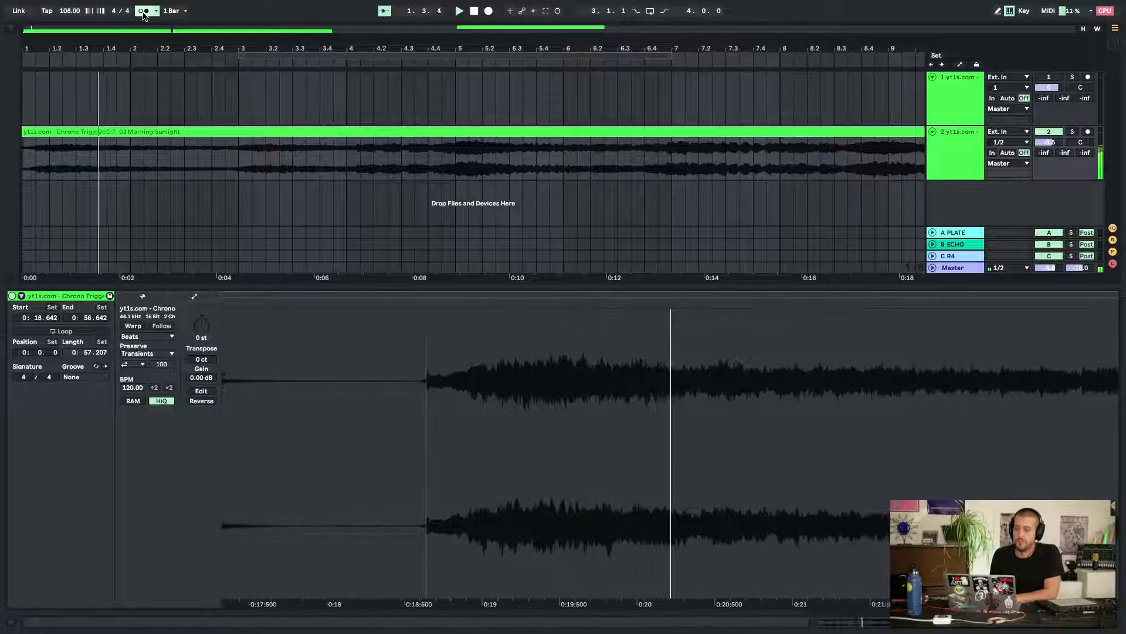
Raise the song tempo to 114 BPM and play the clip from bar 1 against the metronome
left_click(67, 12)
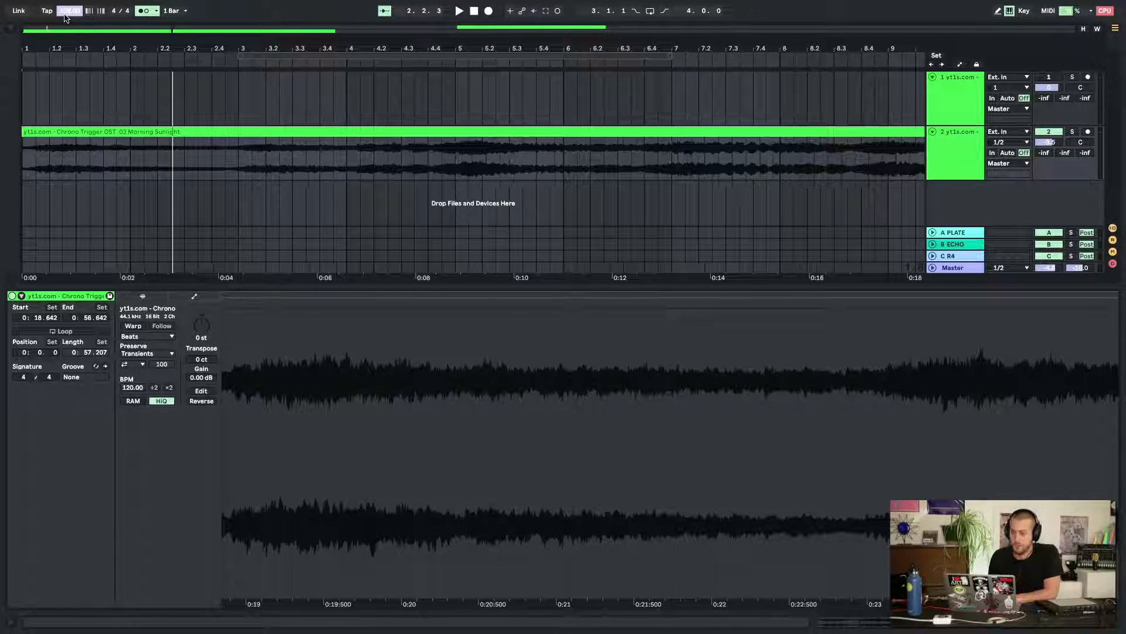
key("Up")
key("Up")
key("Up")
key("Up")
key("Up")
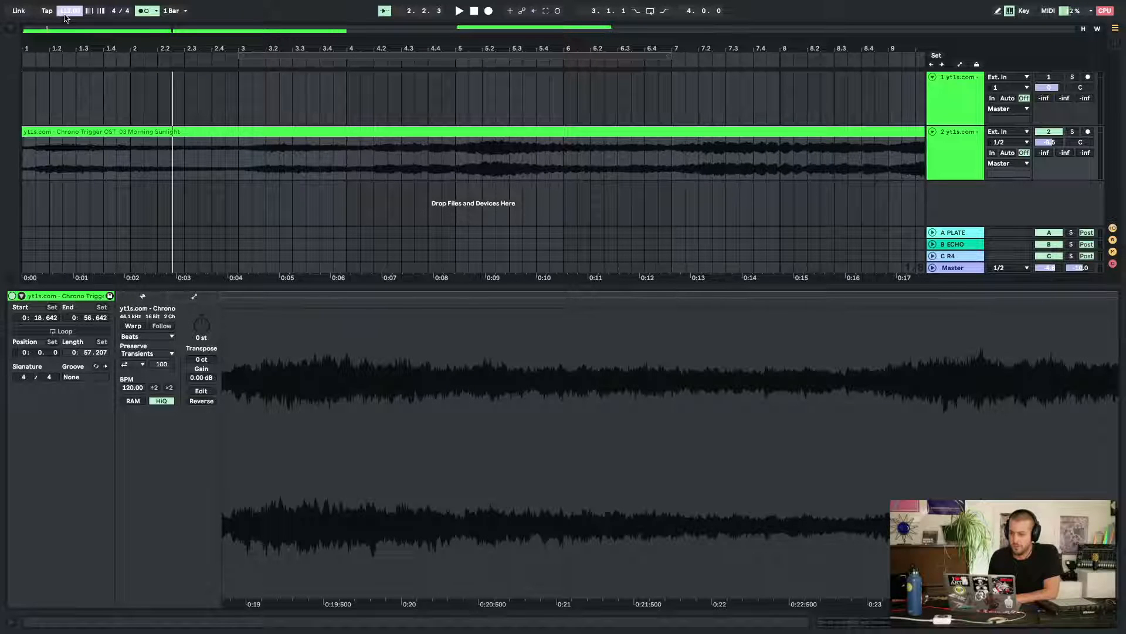
key("space")
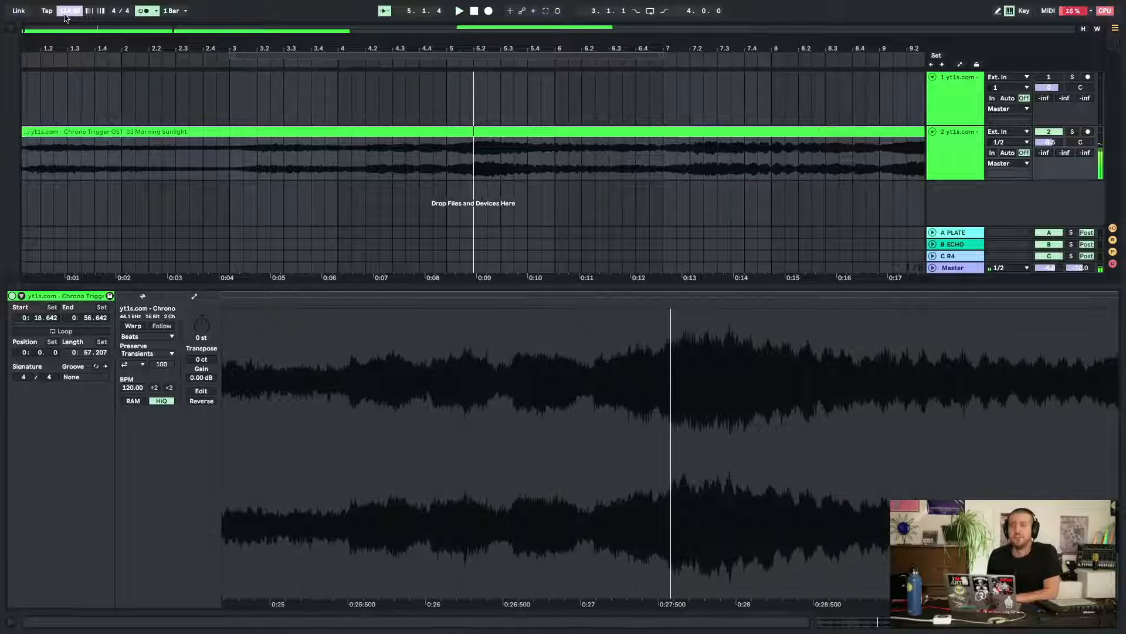
Enlarge the track 2 lane and examine the waveform around bar 5 against the beat grid
scroll(444, 159, "up", 5)
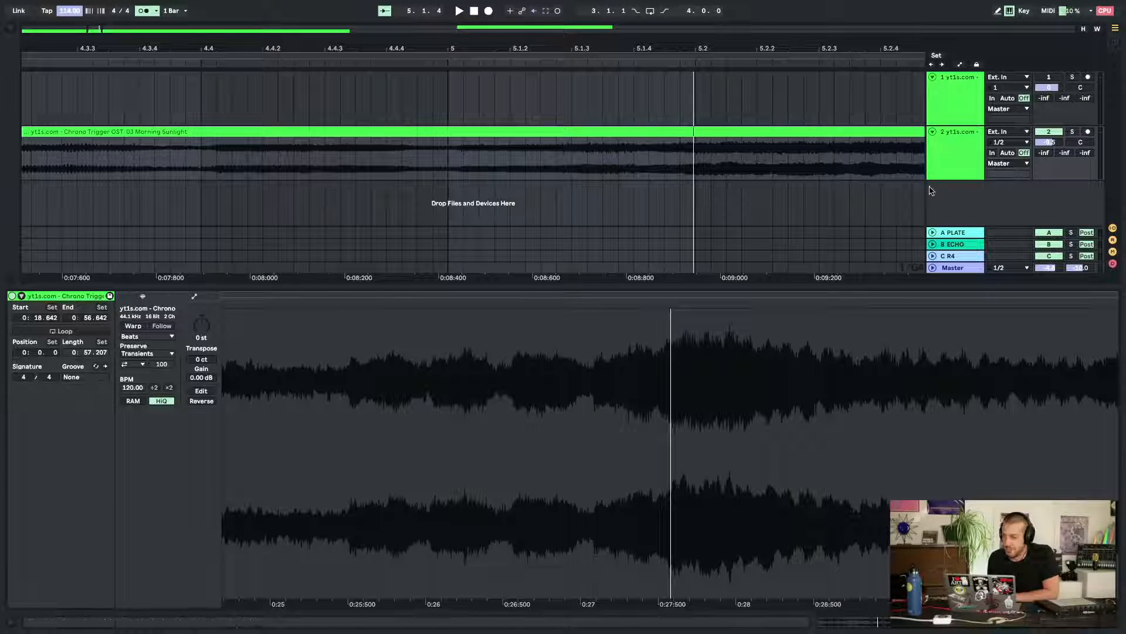
left_click_drag(943, 180, 892, 368)
left_click(531, 133)
scroll(531, 134, "down", 4)
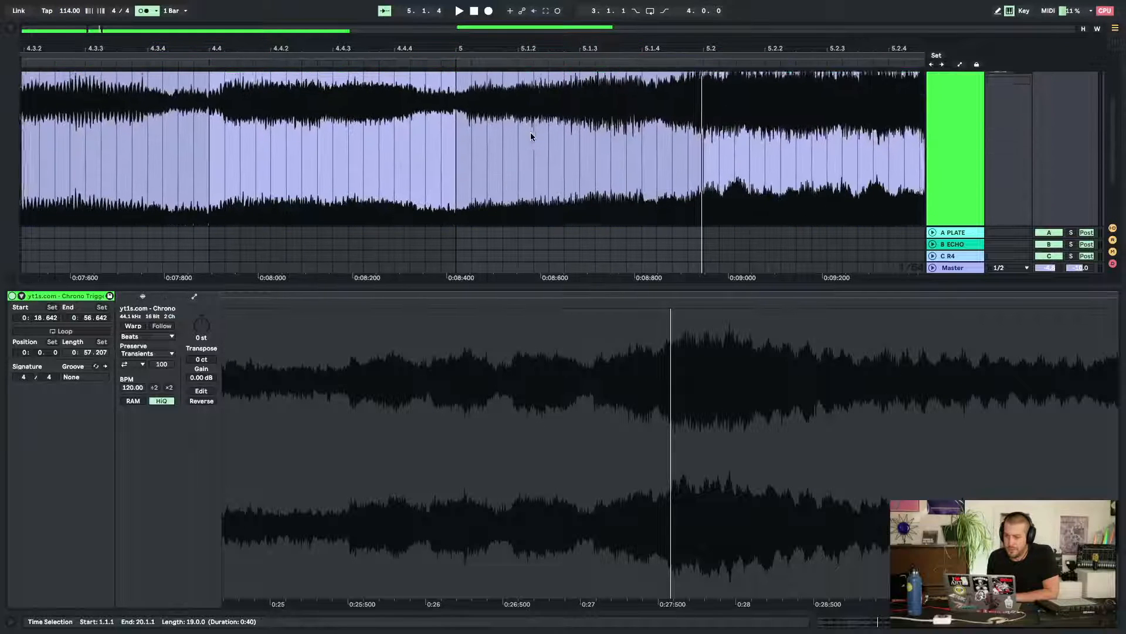
scroll(483, 143, "down", 4)
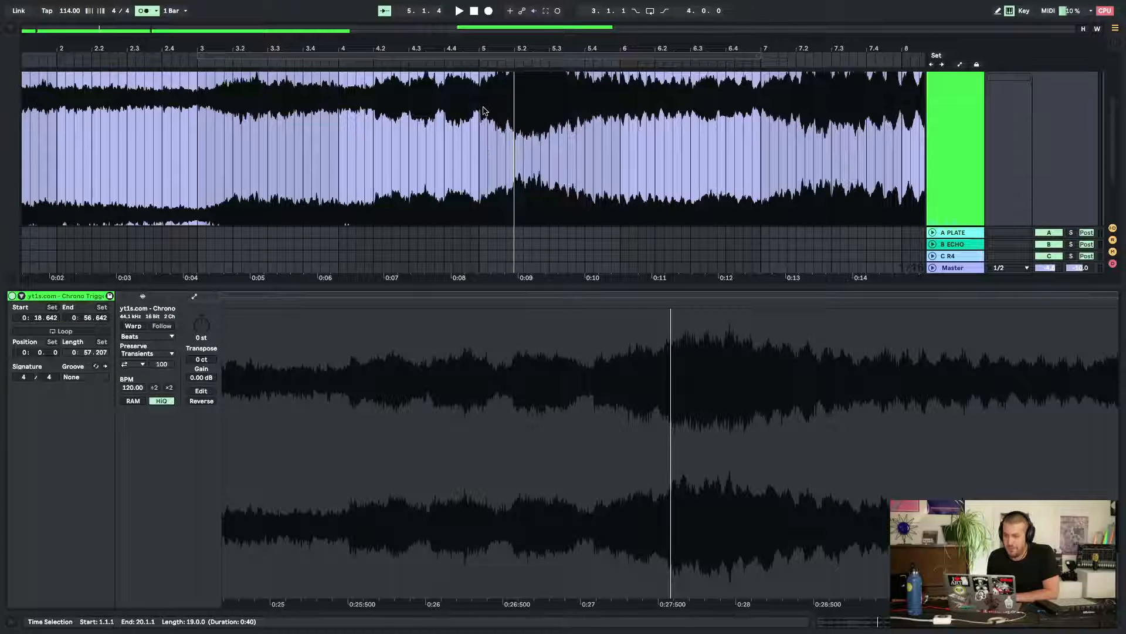
scroll(484, 138, "up", 1)
scroll(489, 102, "up", 5)
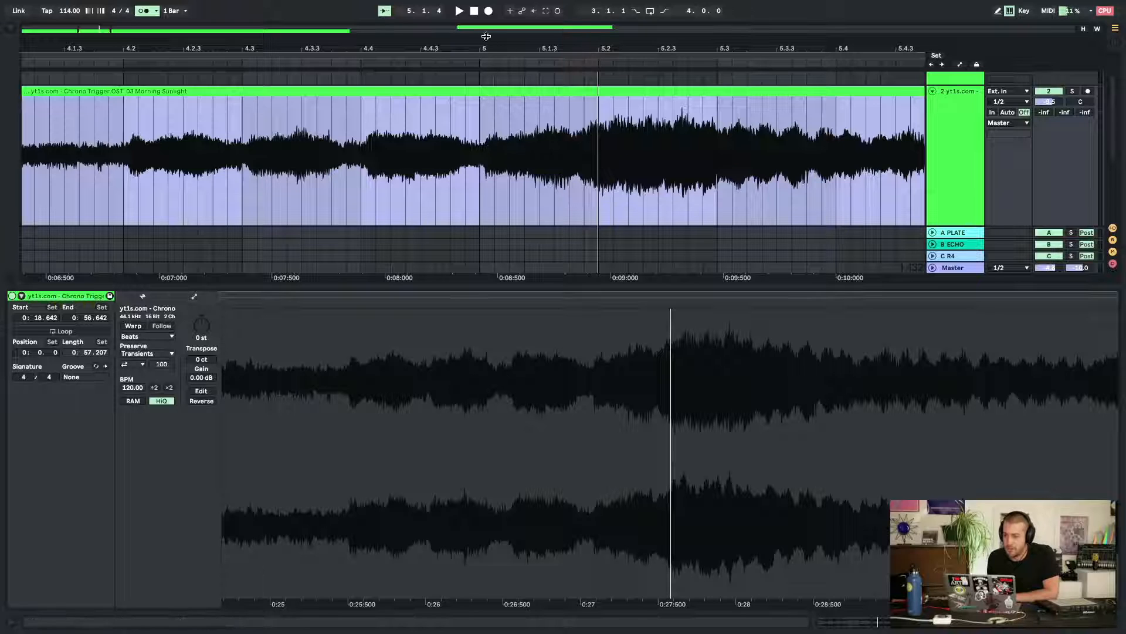
Loop the first four bars of the track 2 clip, from 1.1.1 to 5.1.1, and play them
left_click_drag(488, 40, 258, 15)
left_click(244, 136)
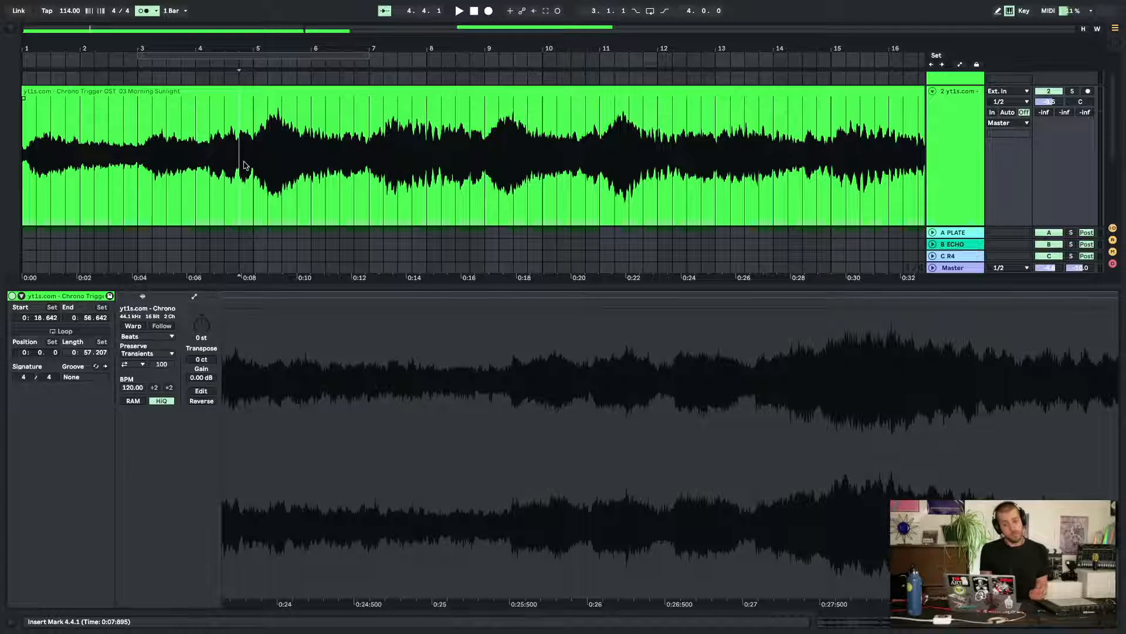
left_click_drag(253, 165, 2, 126)
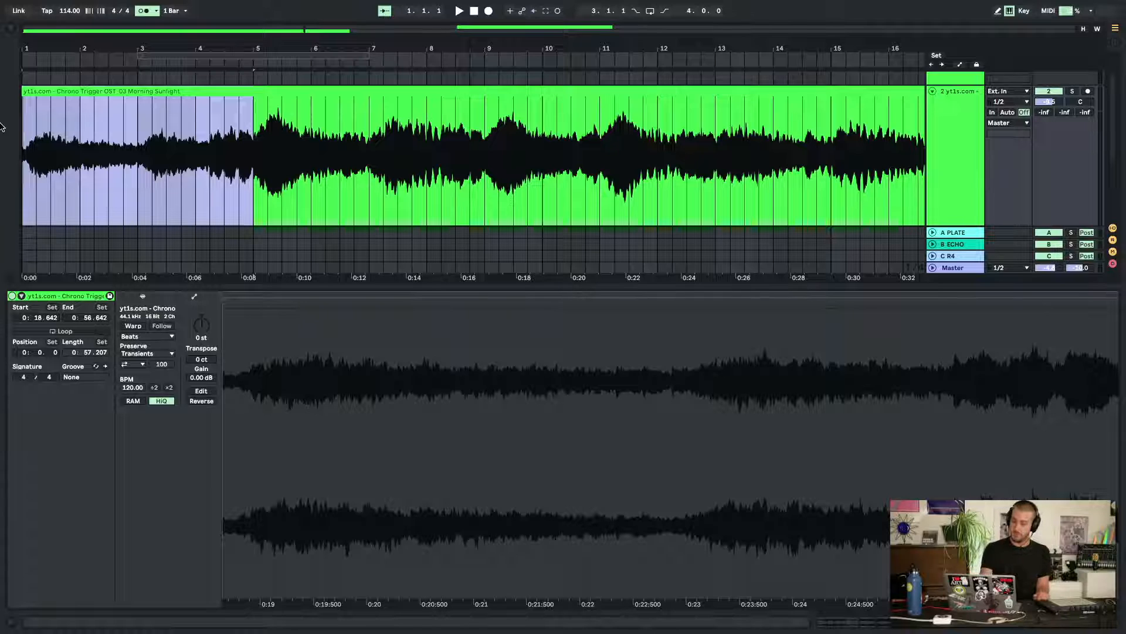
key("super+l")
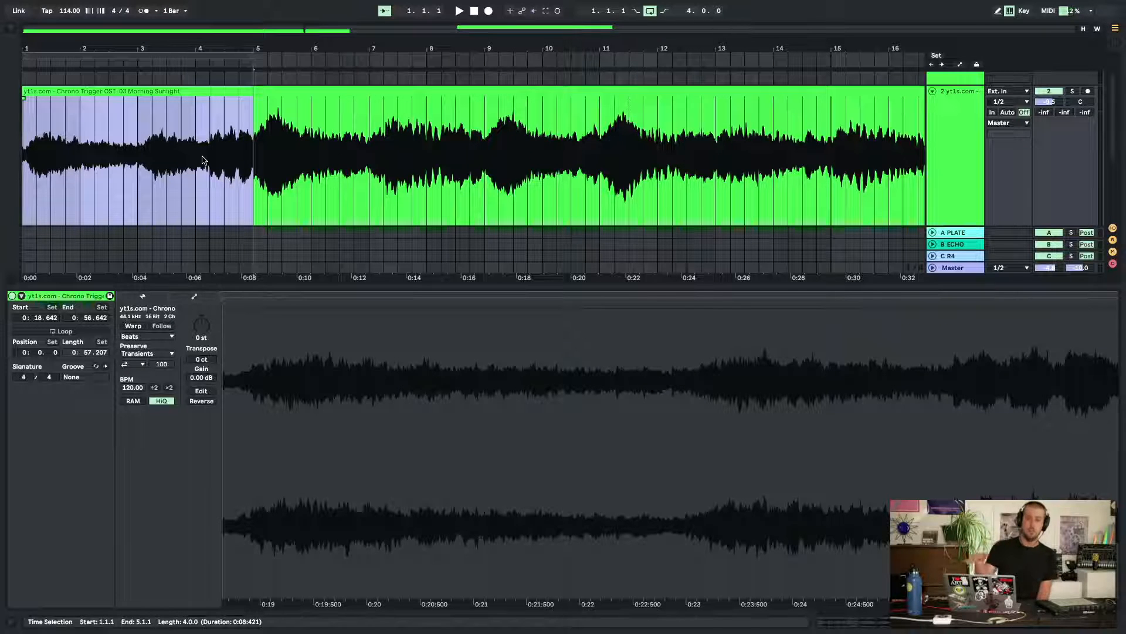
key("space")
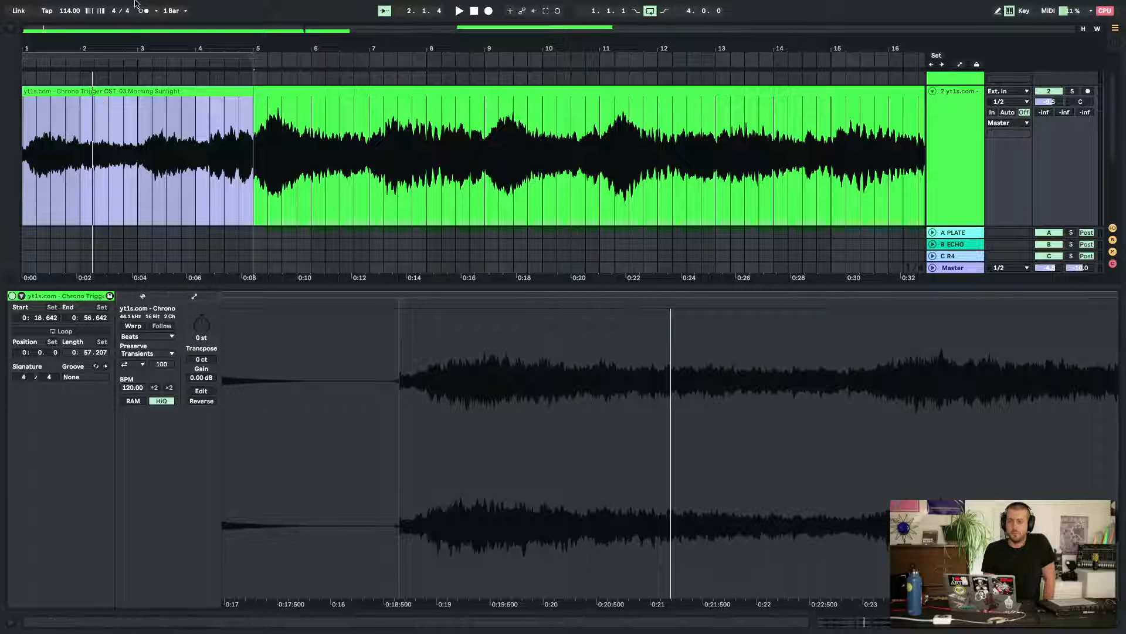
Move the four-bar loop to start at 3.1.1 and play the looped section
left_click_drag(111, 51, 227, 50)
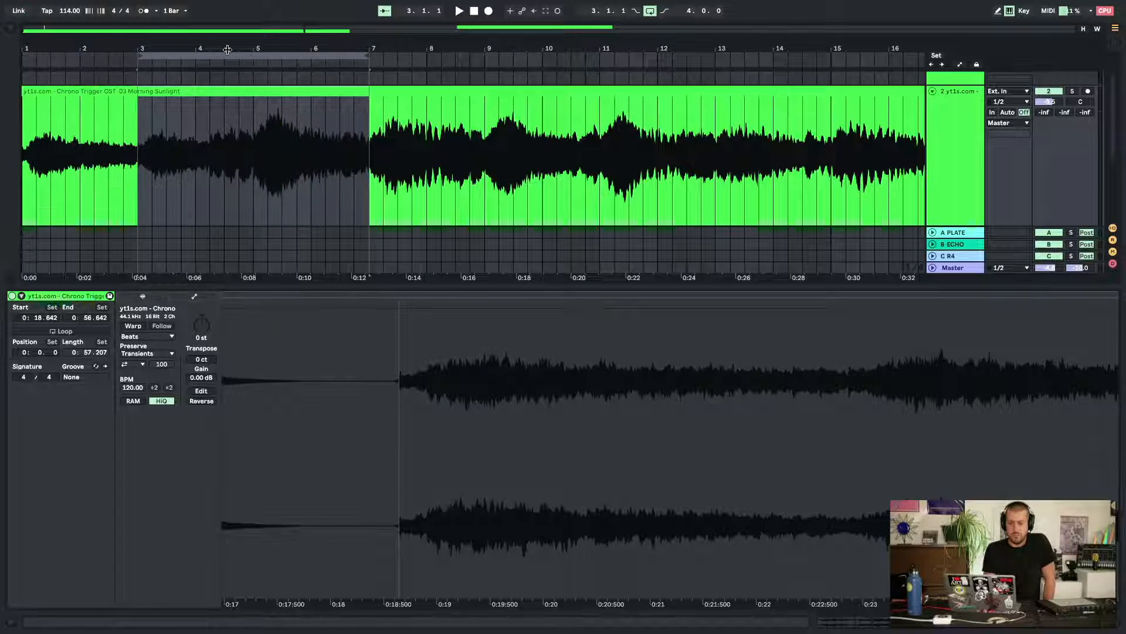
right_click(253, 68)
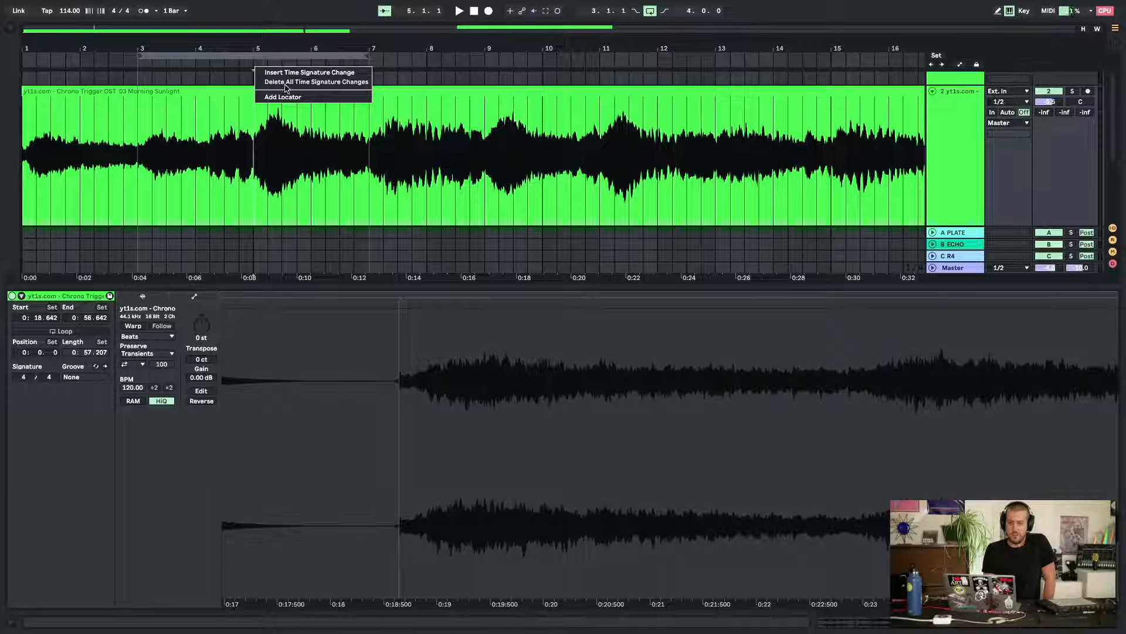
left_click(271, 96)
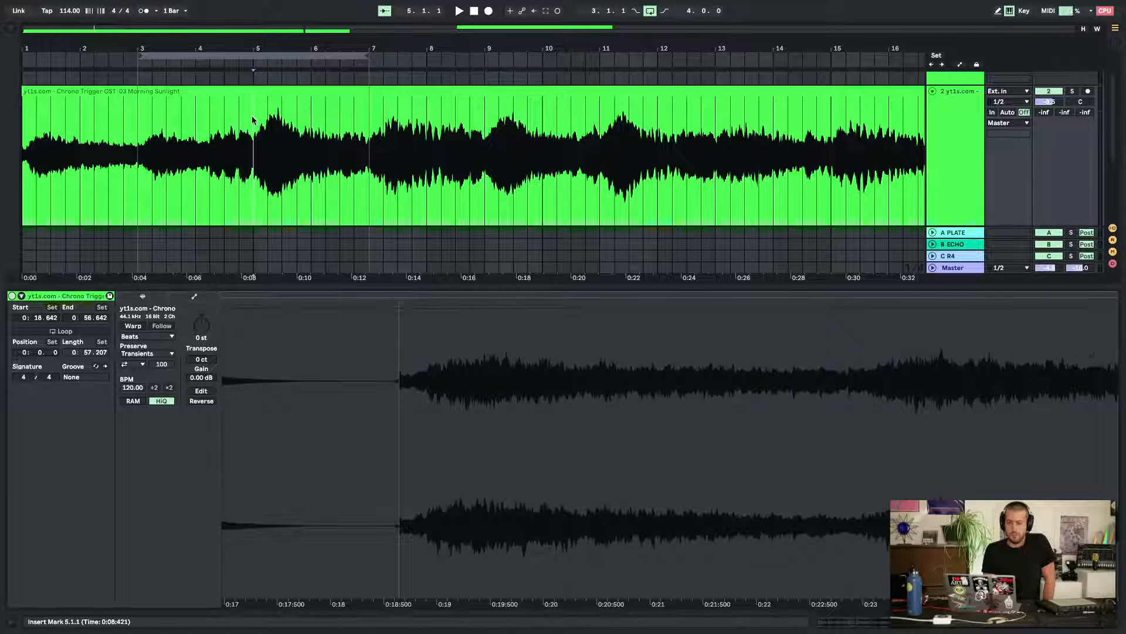
key("space")
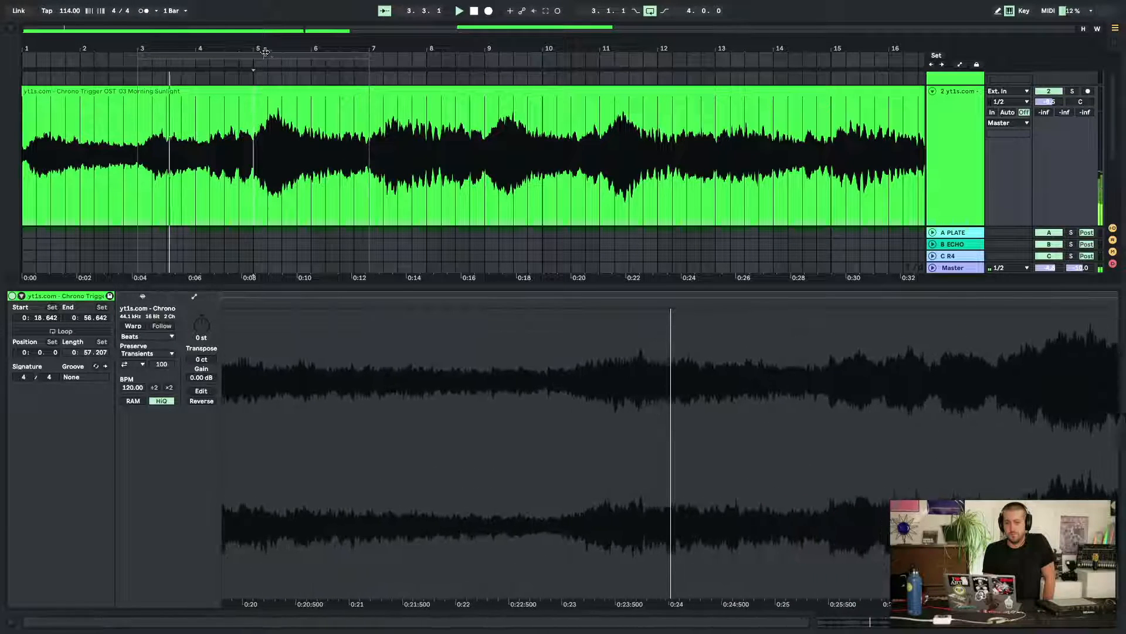
Shift the four-bar loop to start at 4.2.1, audition it, and select the clip range from 4.2.1 to 8.2.1
left_click_drag(276, 57, 331, 54)
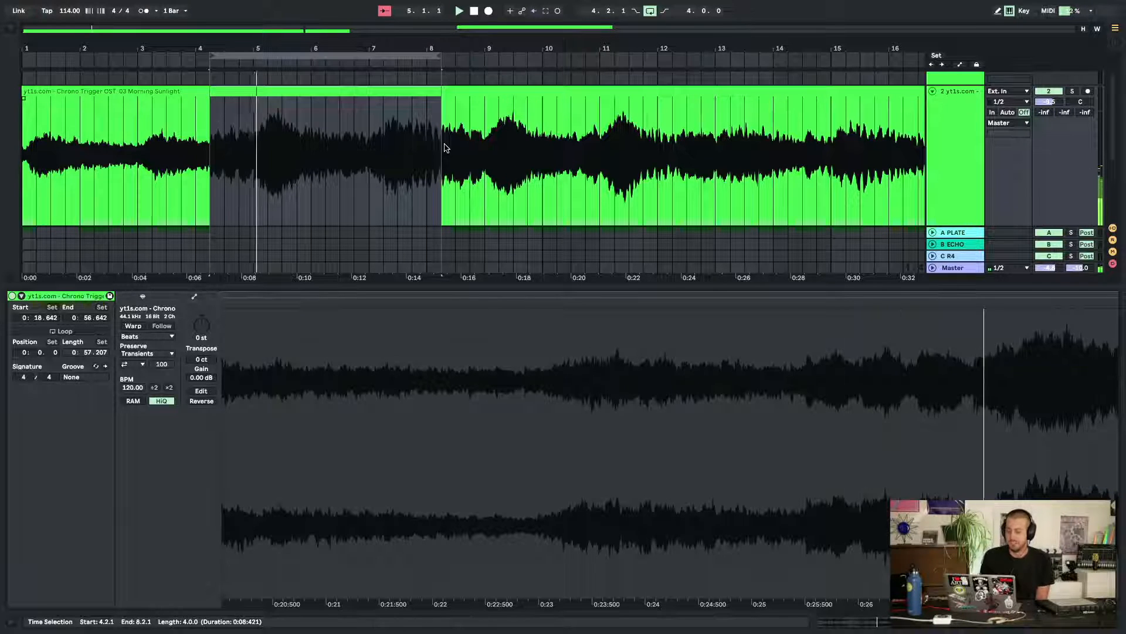
key("space")
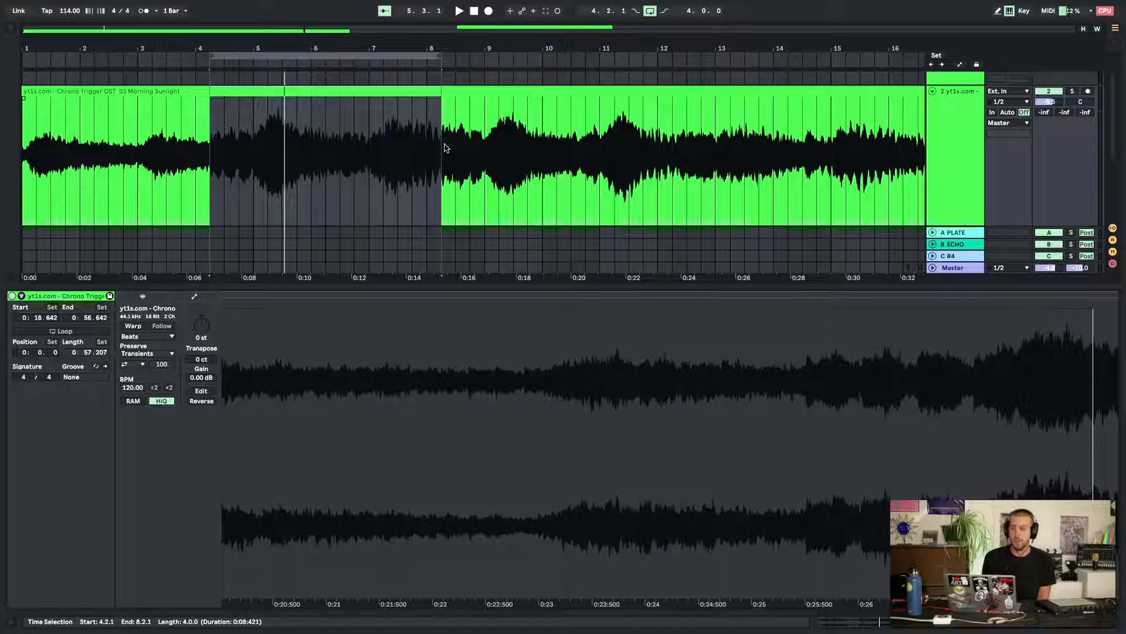
left_click(58, 11)
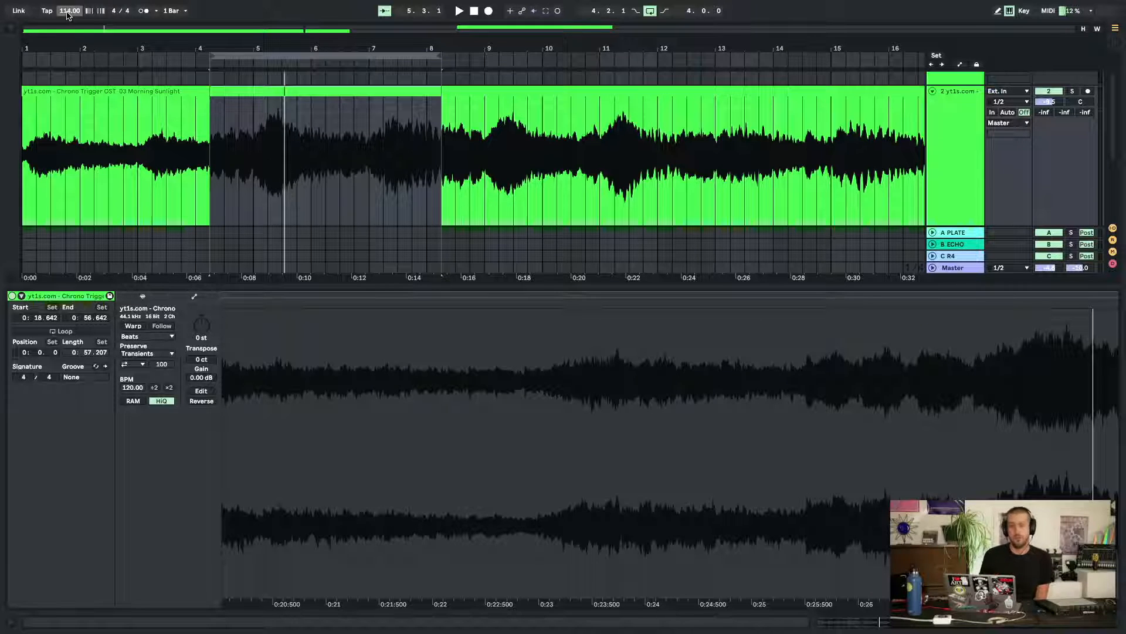
left_click(216, 118)
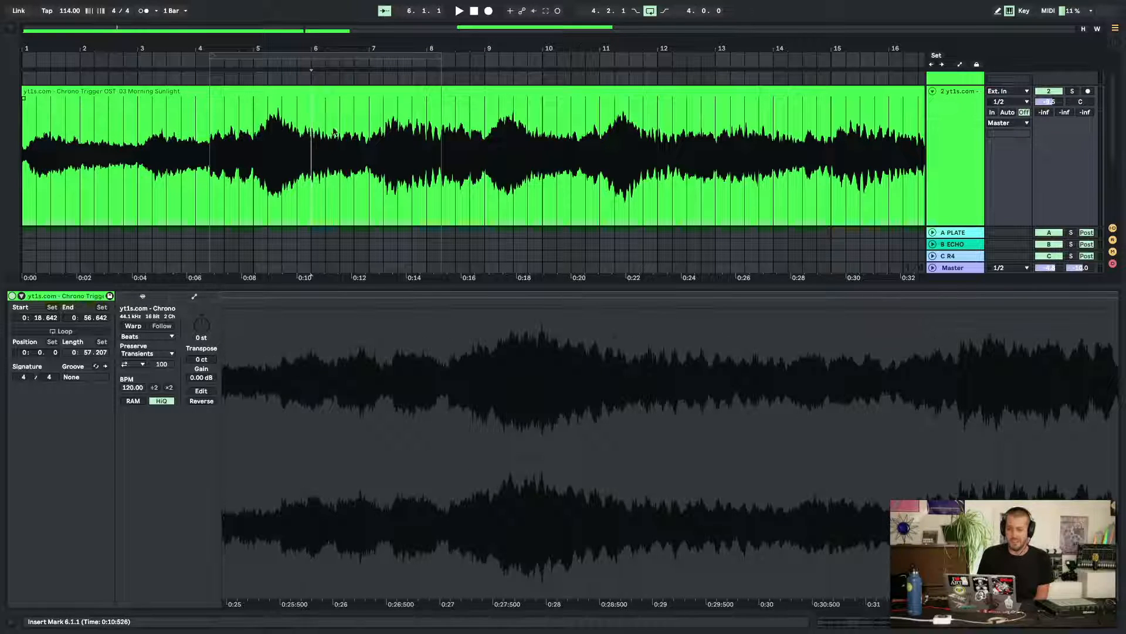
left_click_drag(312, 132, 437, 111)
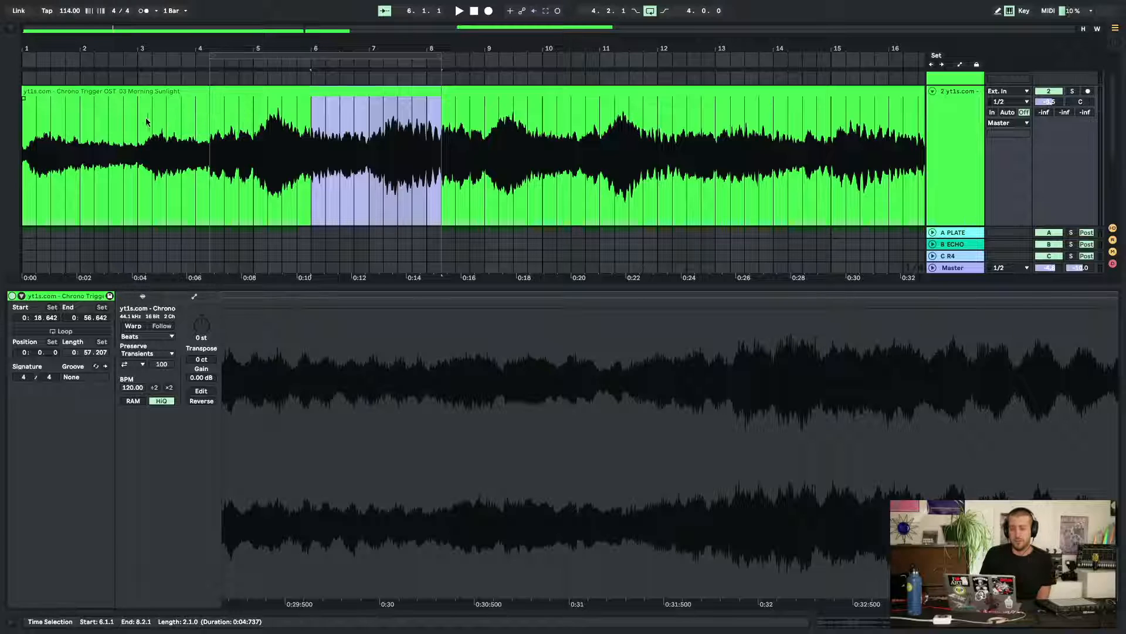
left_click_drag(210, 119, 444, 121)
Select the whole track 2 clip, turn on Warp for it, and play it from bar 1
left_click_drag(657, 400, 658, 328)
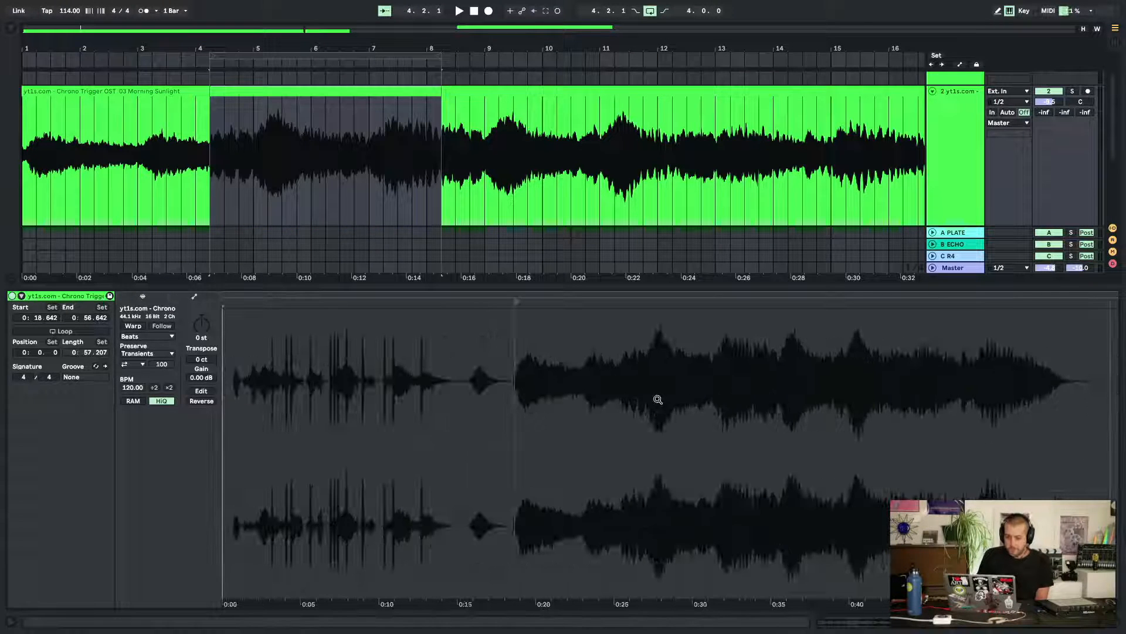
left_click(151, 96)
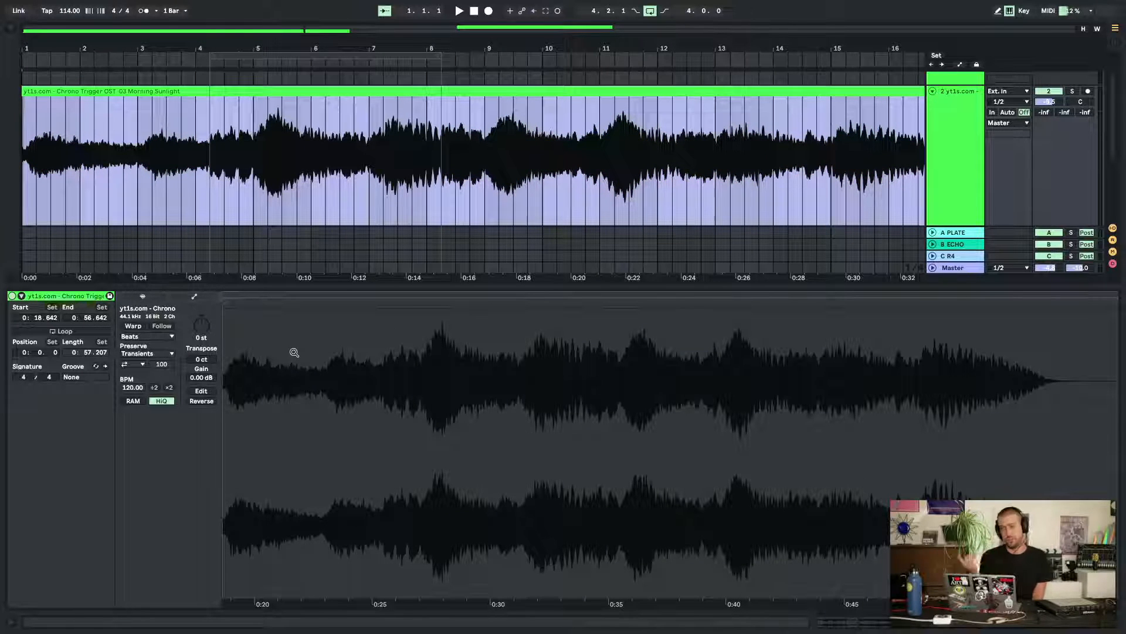
left_click(133, 326)
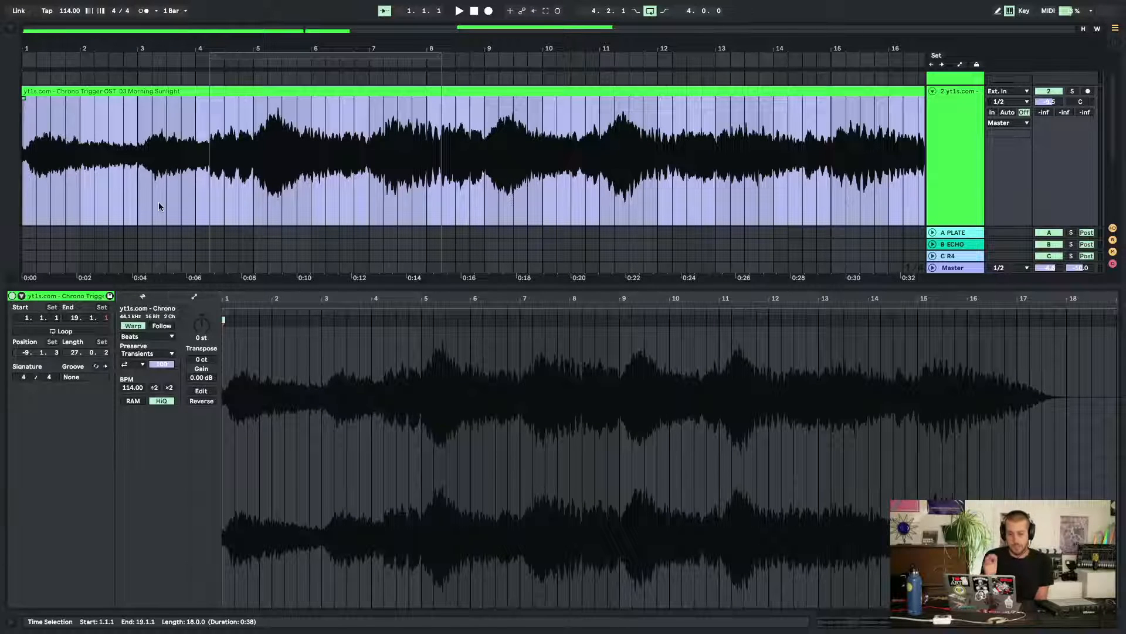
key("space")
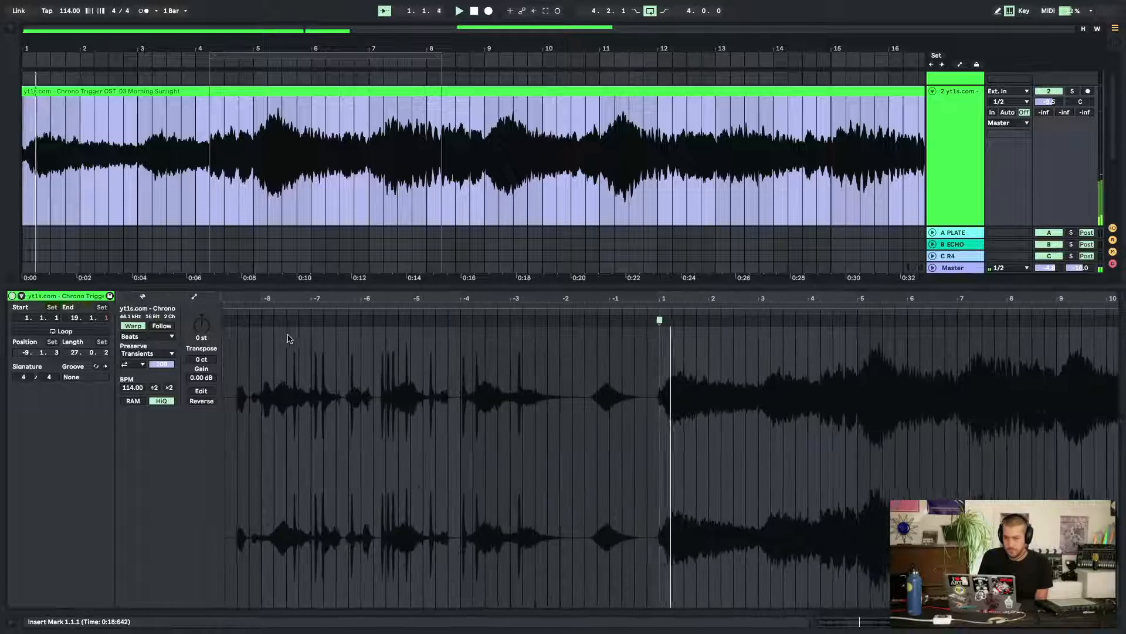
Stop playback and select the first four bars, 1.1.1 to 5.1.1, in the warped clip's waveform
left_click(658, 301)
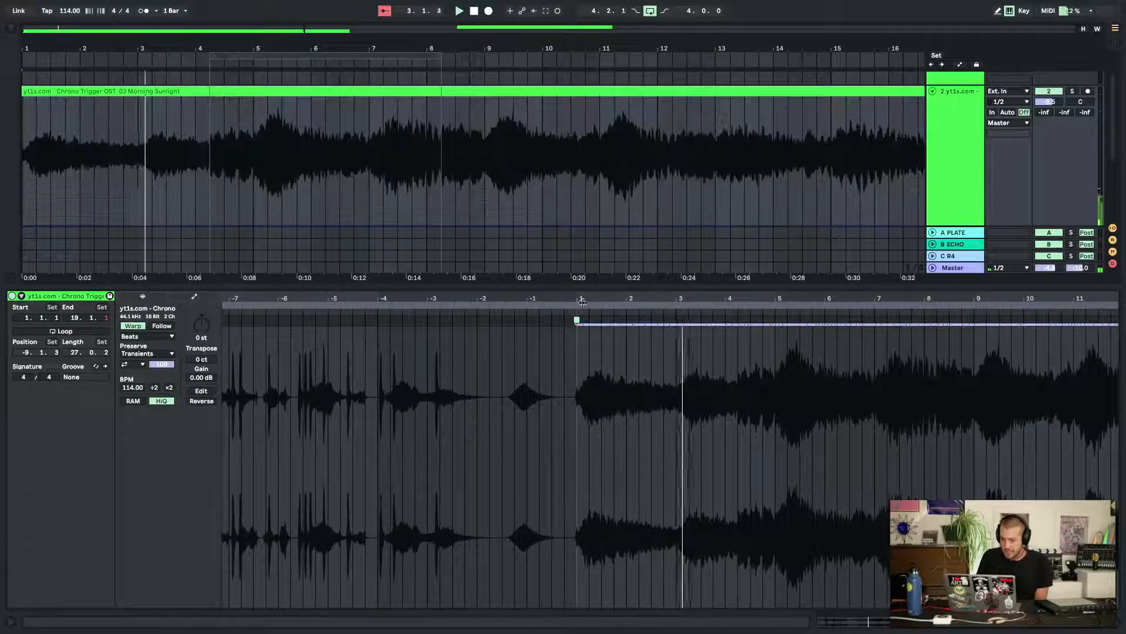
left_click_drag(714, 298, 539, 298)
key("space")
left_click_drag(408, 381, 600, 373)
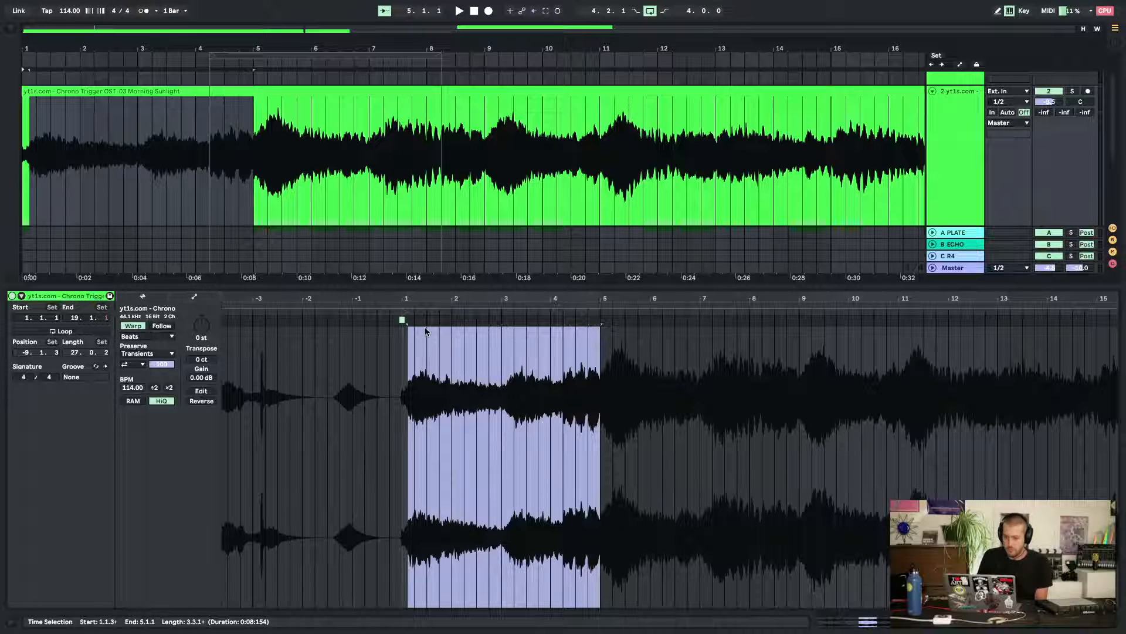
left_click(405, 343)
left_click_drag(403, 343, 601, 347)
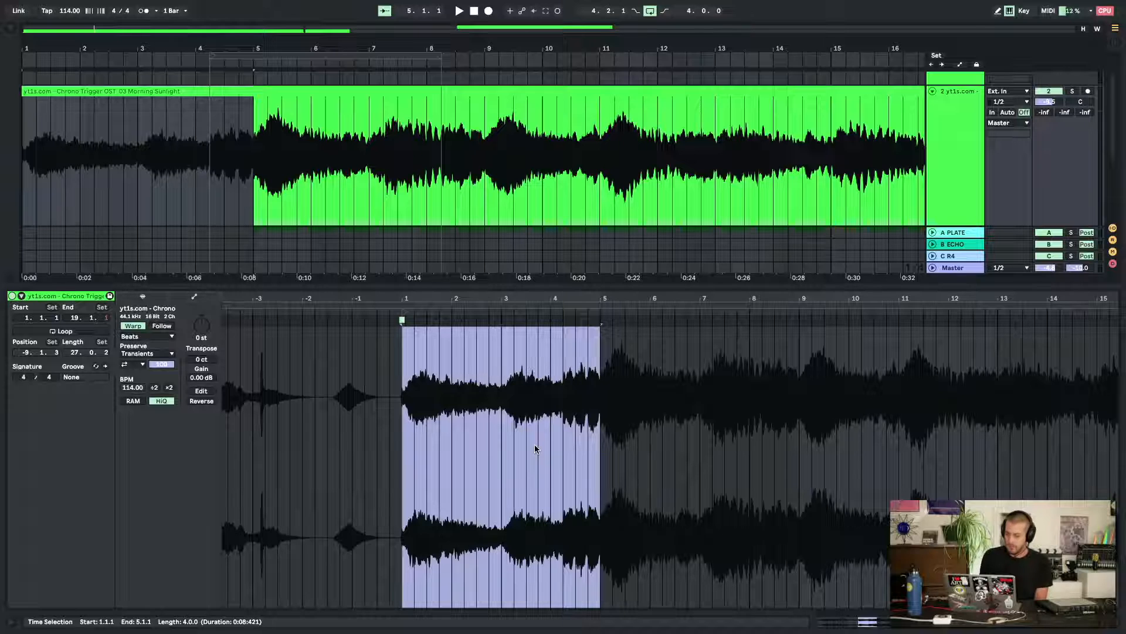
Loop the selected first four bars of the Chrono Trigger clip, shift the loop to start at 4.2.1, and stop playback
key("ctrl+l")
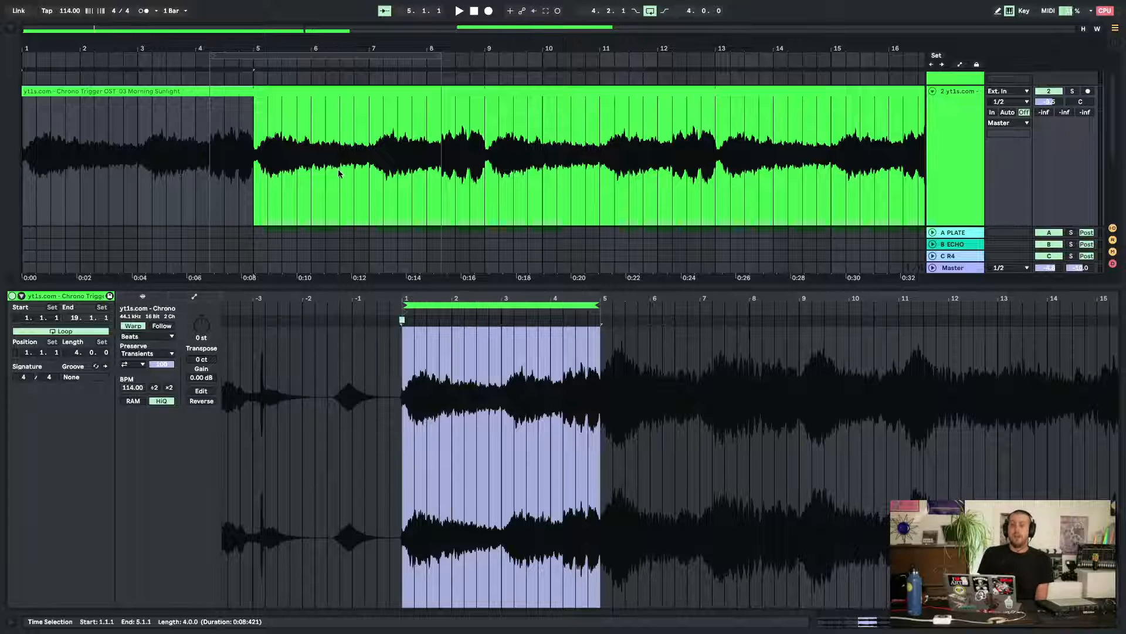
left_click_drag(465, 301, 679, 307)
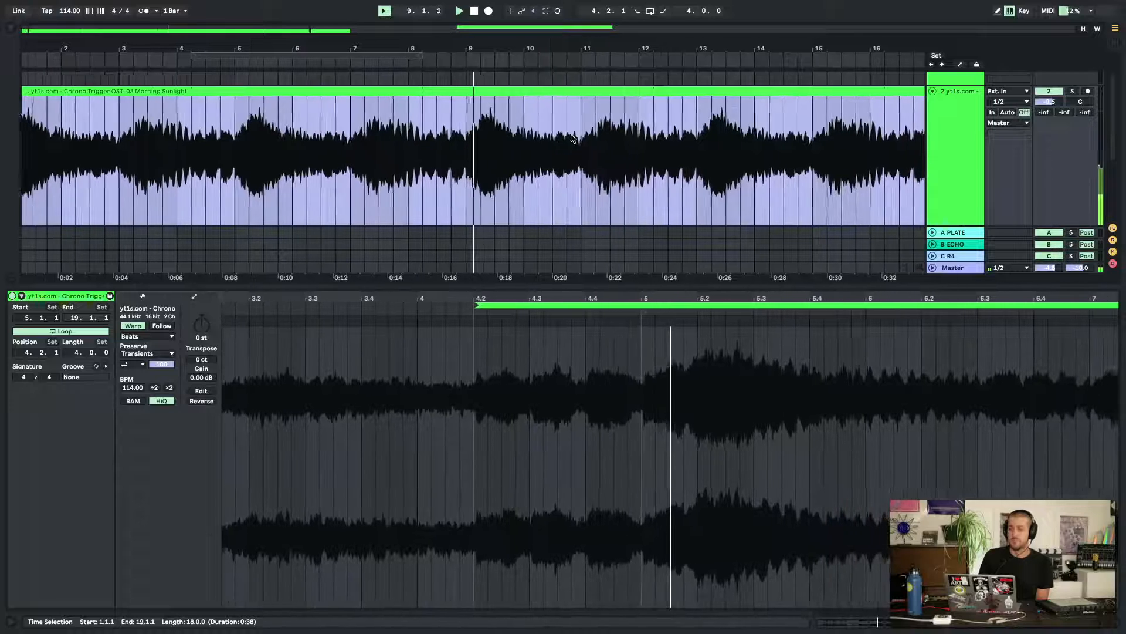
key("space")
scroll(571, 139, "left", 1)
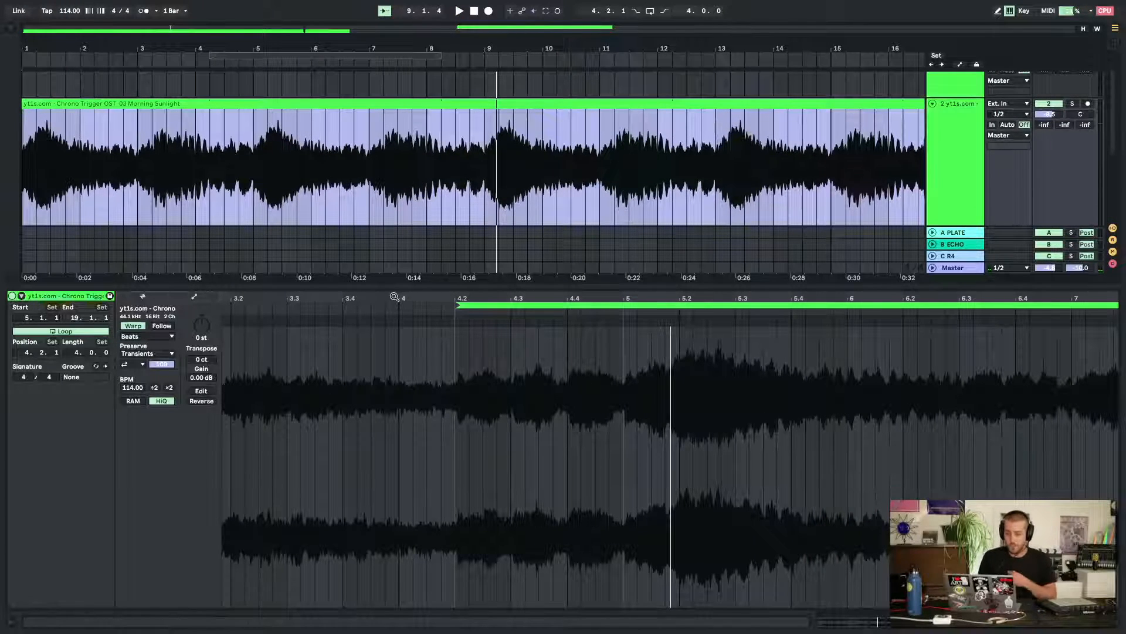
Move the Chrono Trigger clip in the arrangement to start at 4.2.1
left_click_drag(395, 297, 572, 298)
left_click_drag(737, 298, 739, 258)
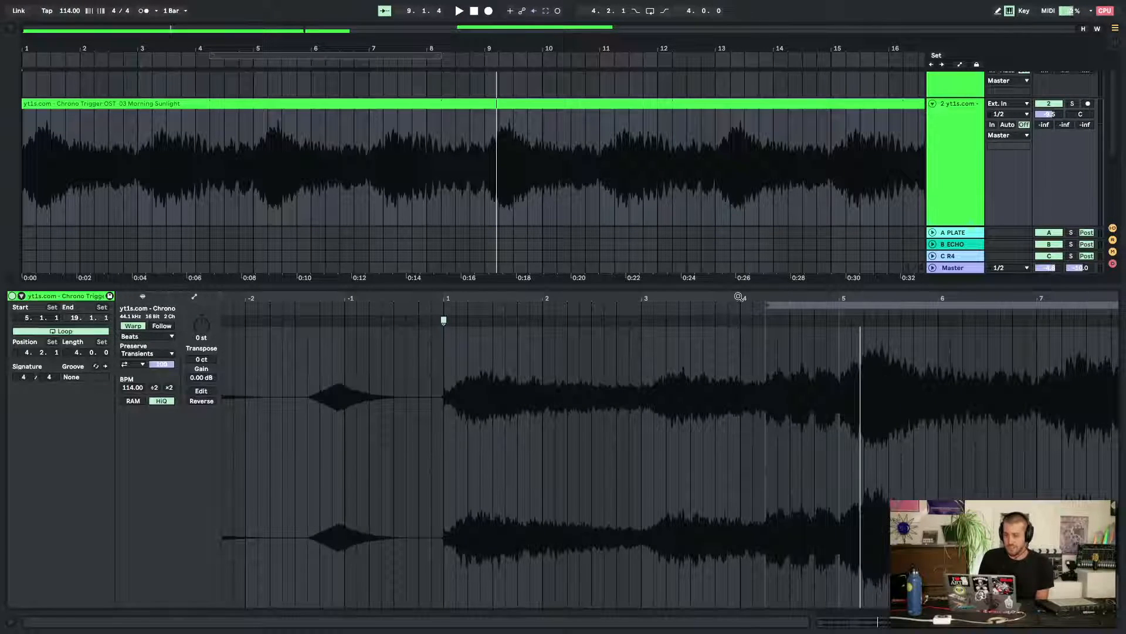
left_click_drag(169, 105, 356, 106)
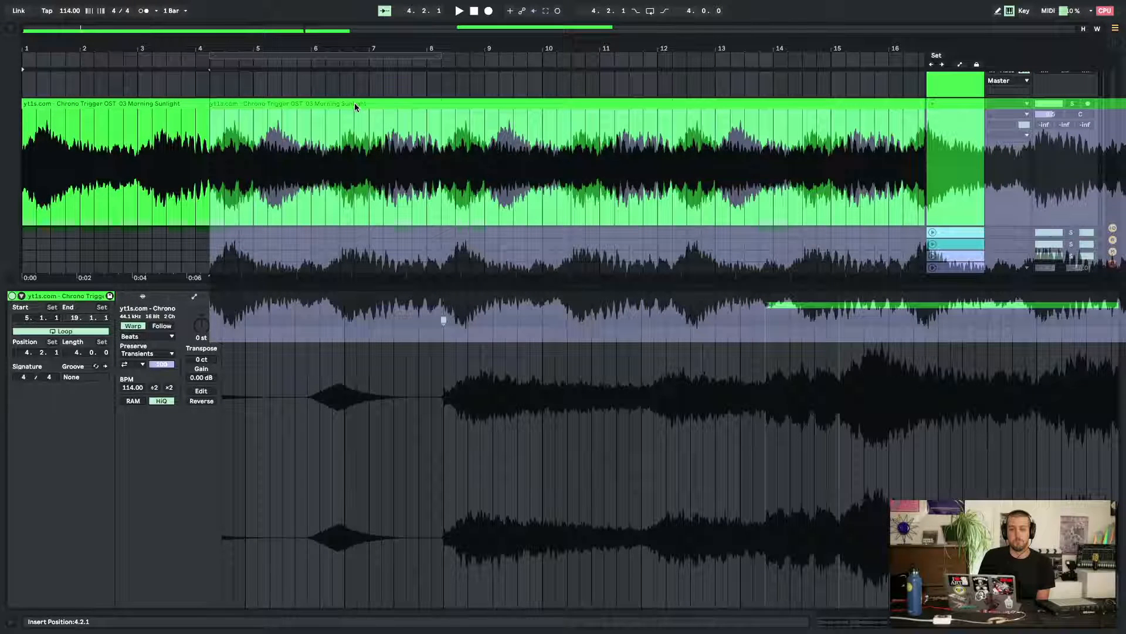
left_click_drag(354, 103, 354, 103)
Set the Chrono Trigger clip's start marker to 1.1.1 and move the clip back to bar 1 in the arrangement
left_click_drag(361, 298, 636, 298)
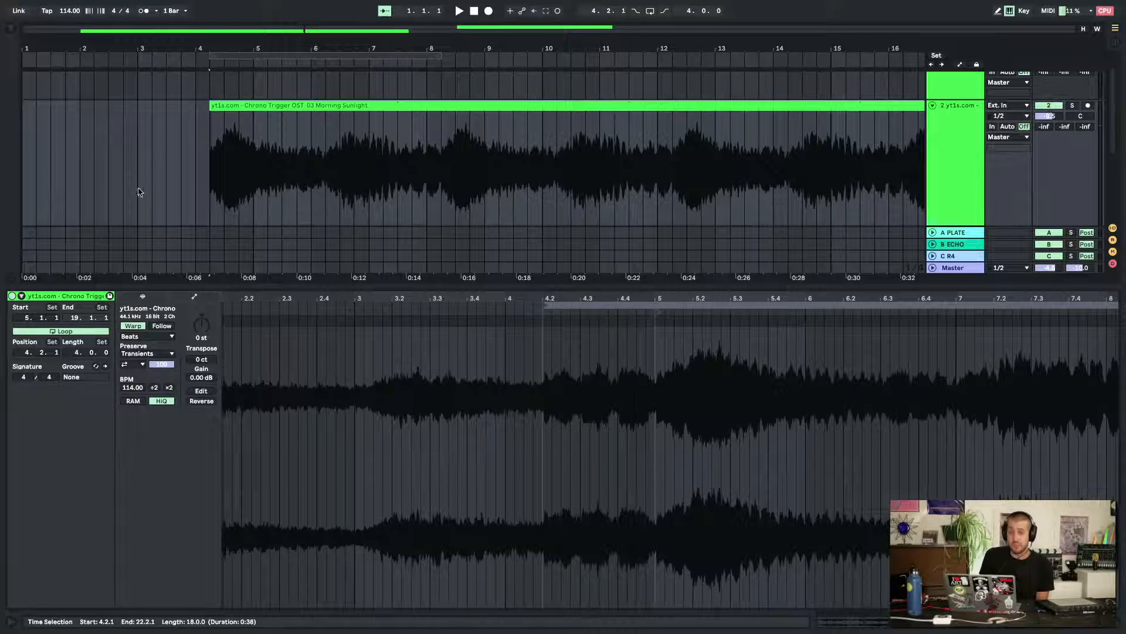
mouse_move(662, 309)
left_mouse_down()
mouse_move(353, 312)
mouse_move(671, 301)
mouse_move(464, 313)
left_mouse_up()
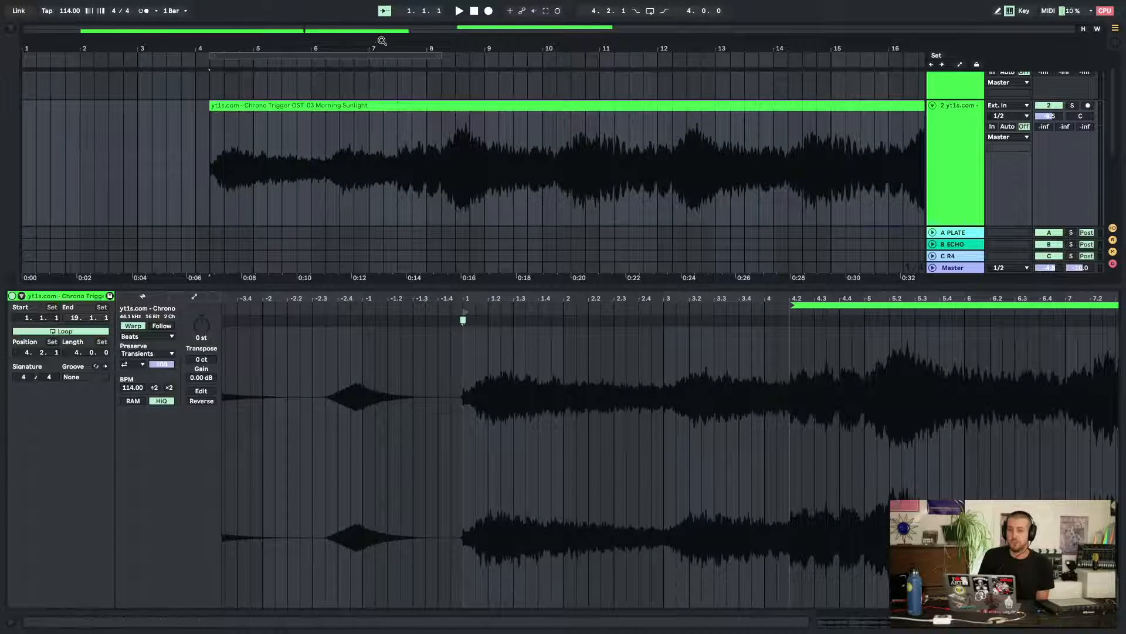
left_click_drag(382, 41, 383, 6)
left_click_drag(663, 401, 529, 402)
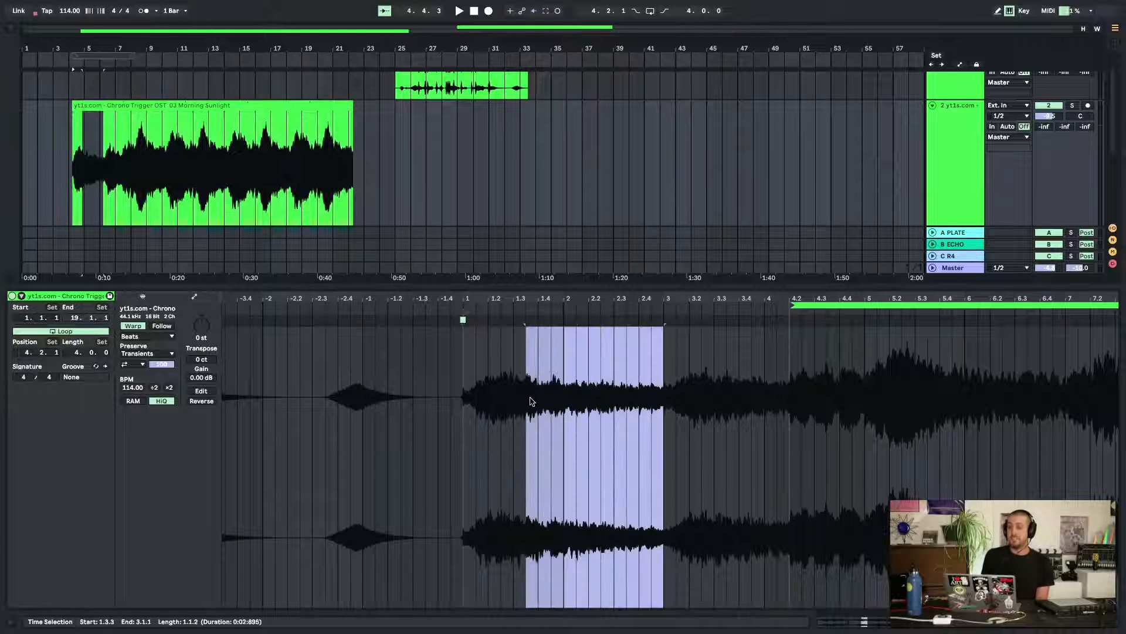
left_click(408, 201)
left_click_drag(244, 114, 172, 115)
left_click_drag(464, 300, 469, 238)
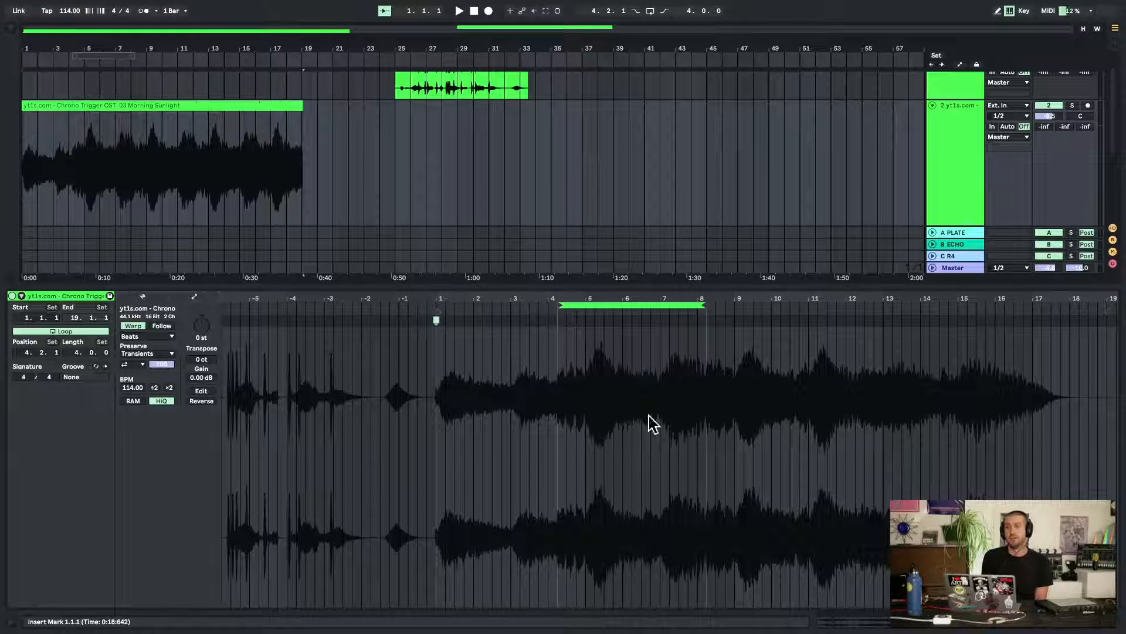
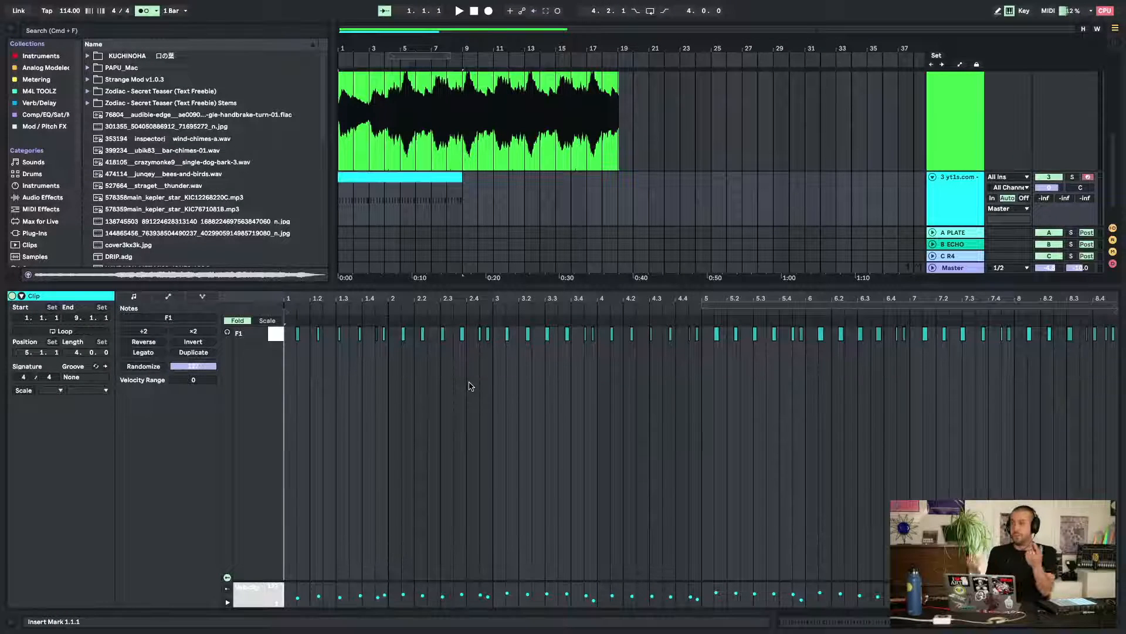
Quantize all notes in the MIDI clip to 1/16 and play the arrangement
key("super+a")
key("super+shift+u")
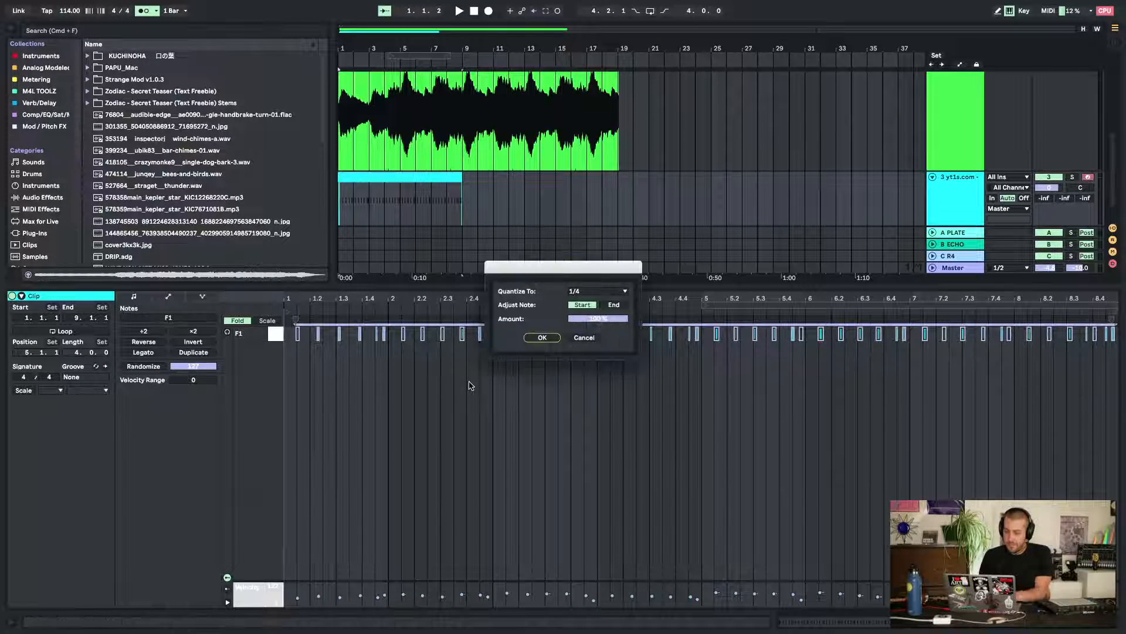
left_click(585, 291)
left_click(587, 342)
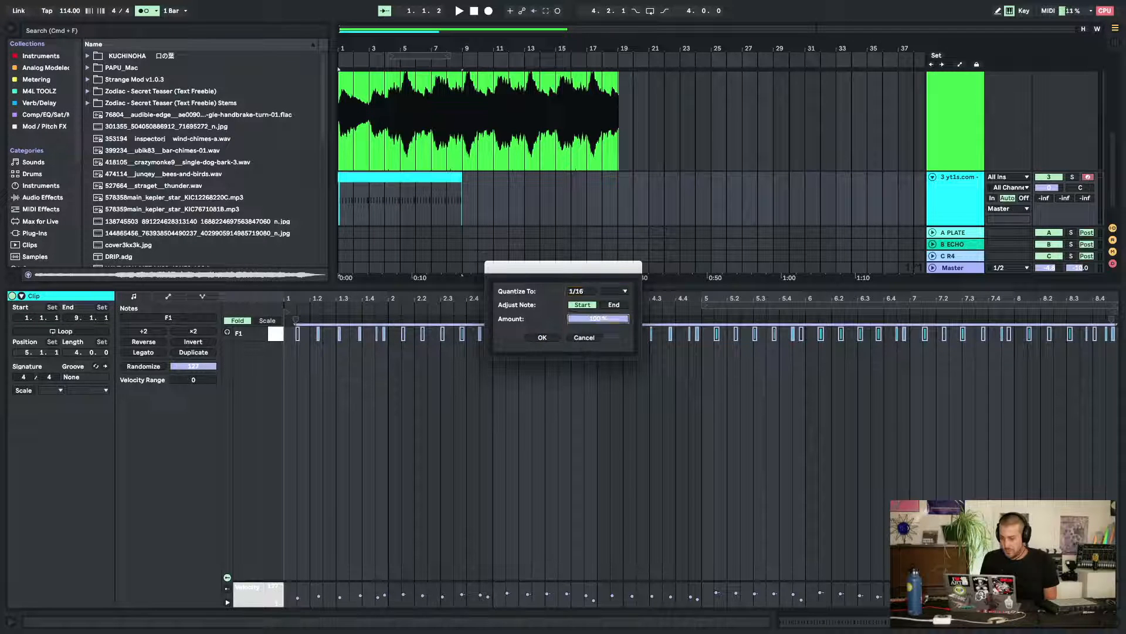
left_click(541, 337)
key("space")
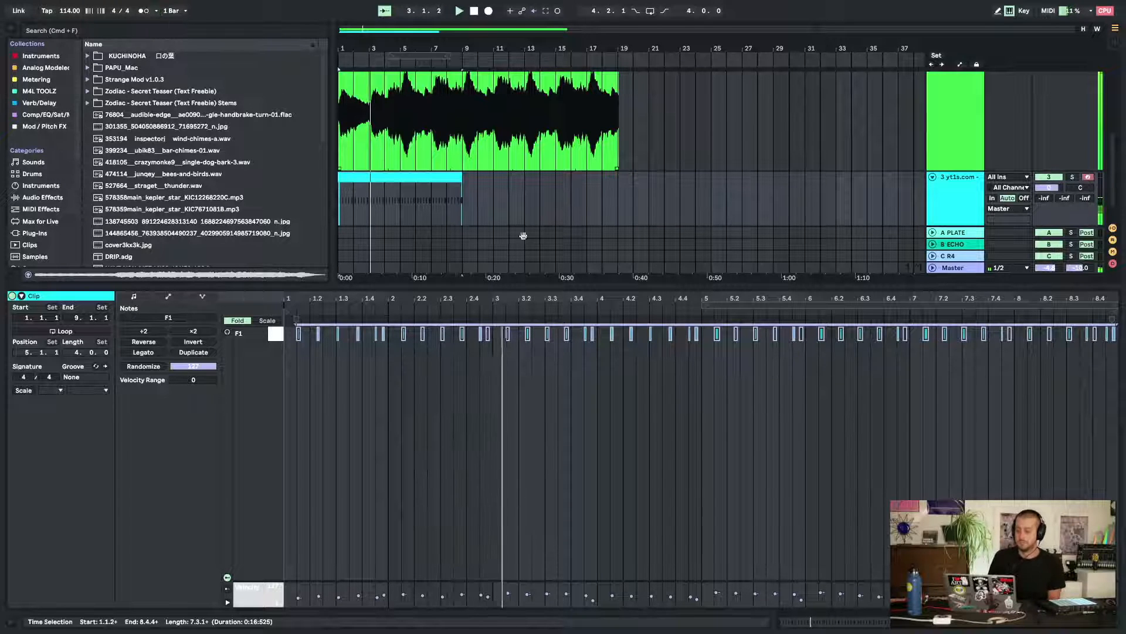
Hide the clip detail view and delete the empty first audio track
key("alt+super+l")
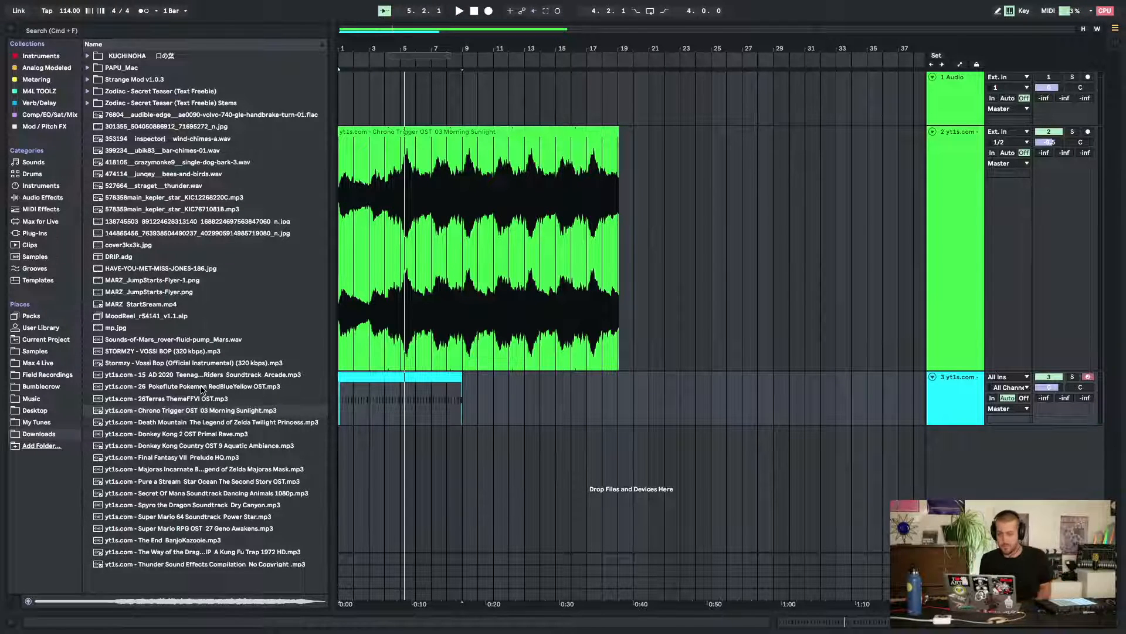
scroll(630, 323, "right", 2)
left_click(928, 103)
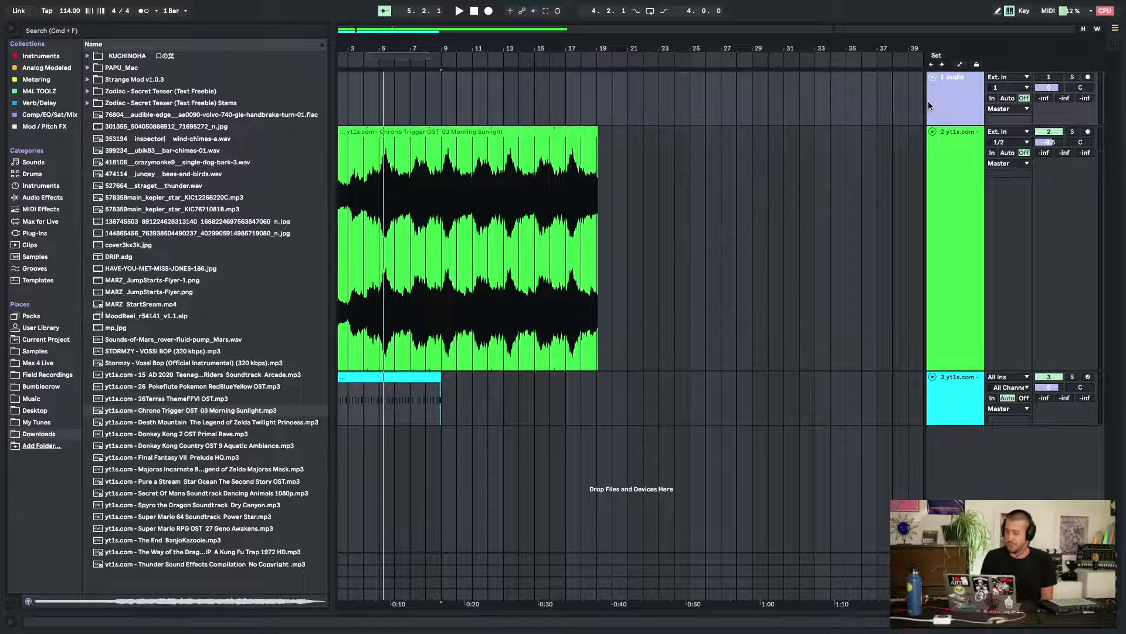
key("Delete")
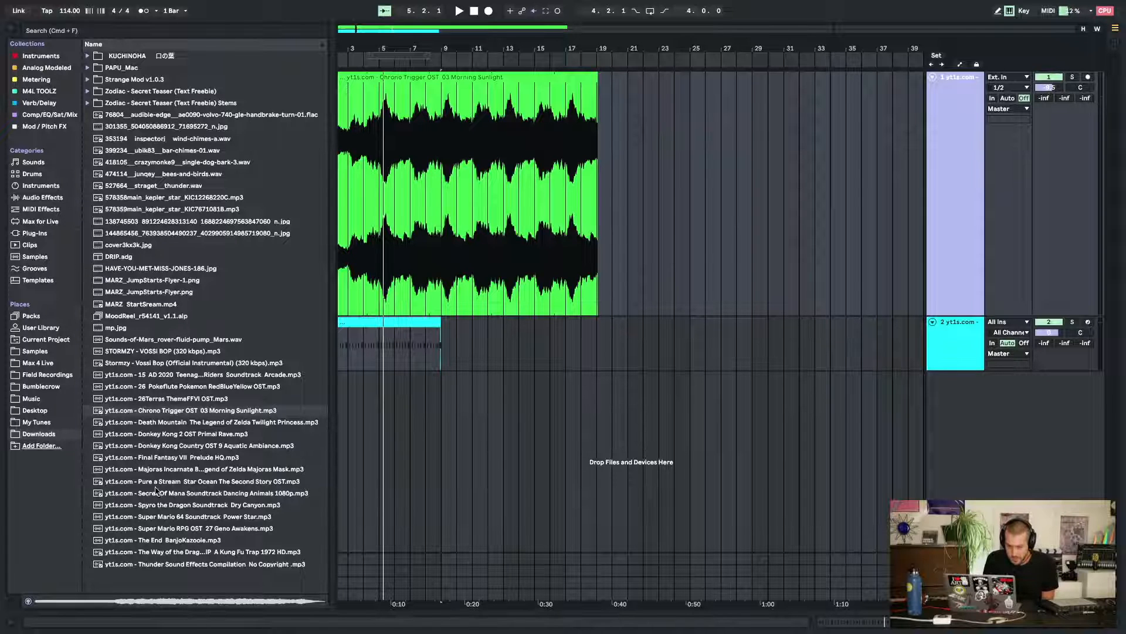
Add The End BanjoKazooie from Downloads to a new audio track at bar 29 and open the clip with Warp turned off
left_click_drag(162, 543, 659, 446)
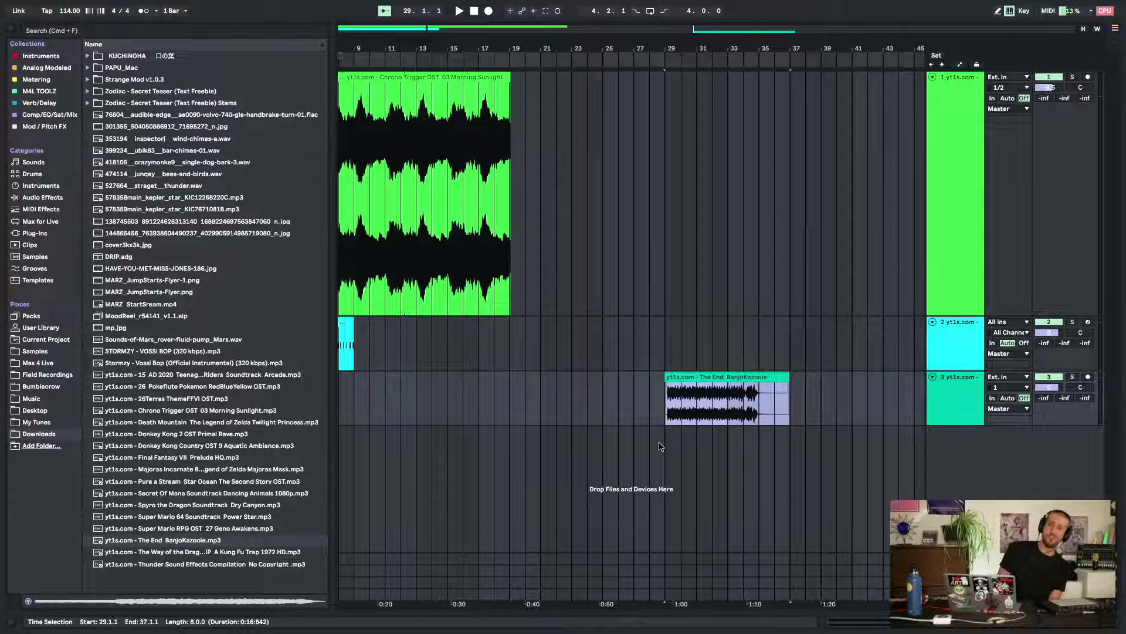
key("space")
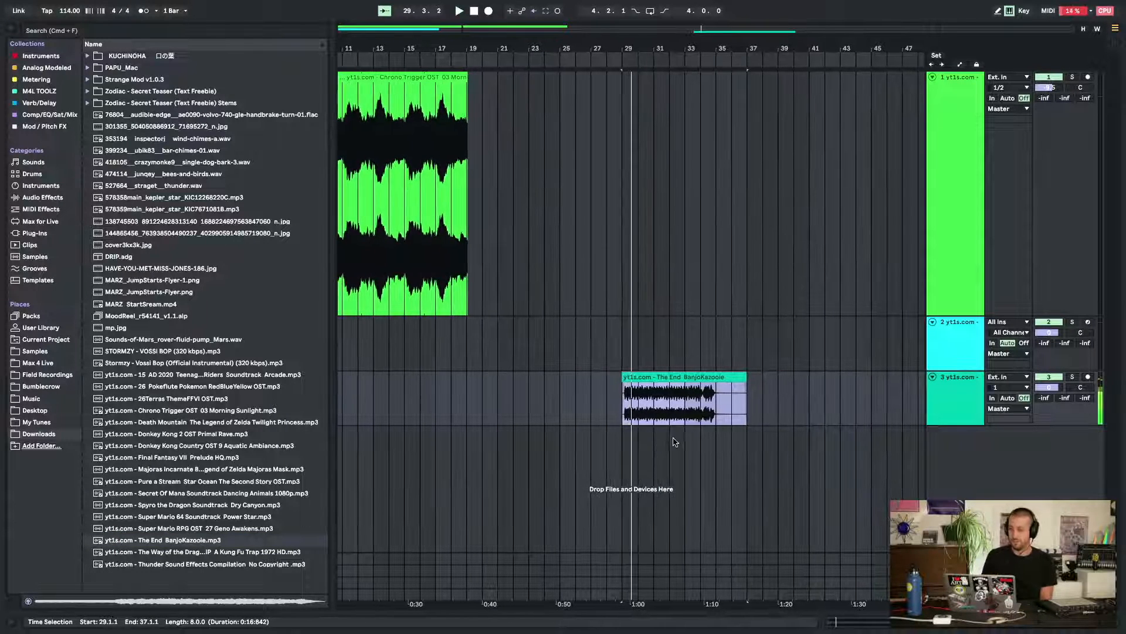
double_click(688, 376)
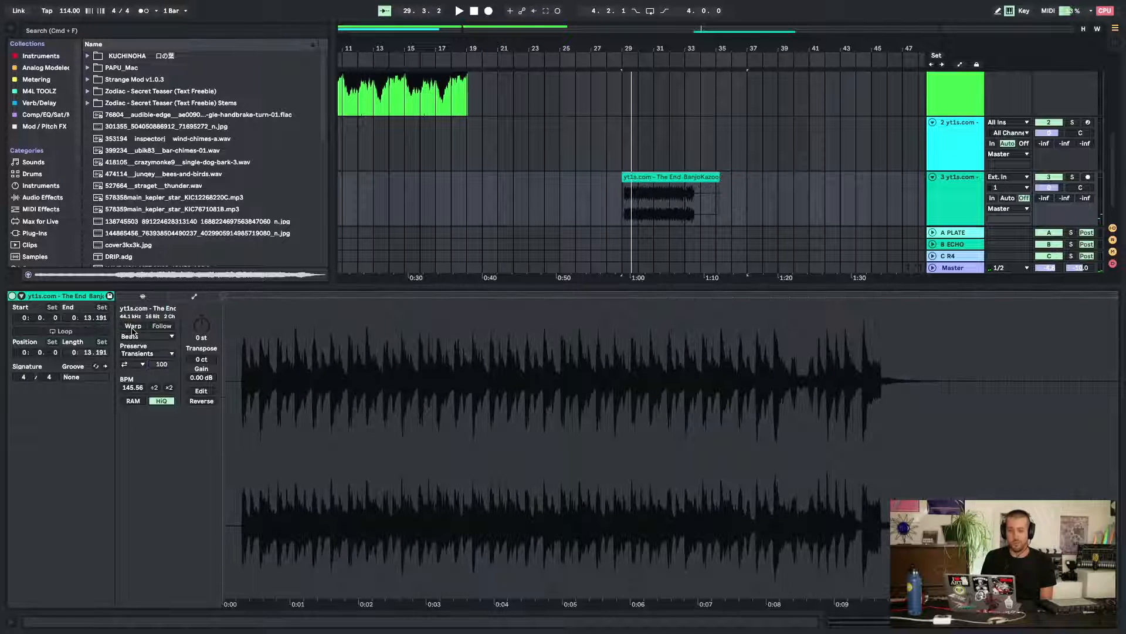
Select the unwarped BanjoKazooie clip and audition its opening from bar 29
left_click(659, 175)
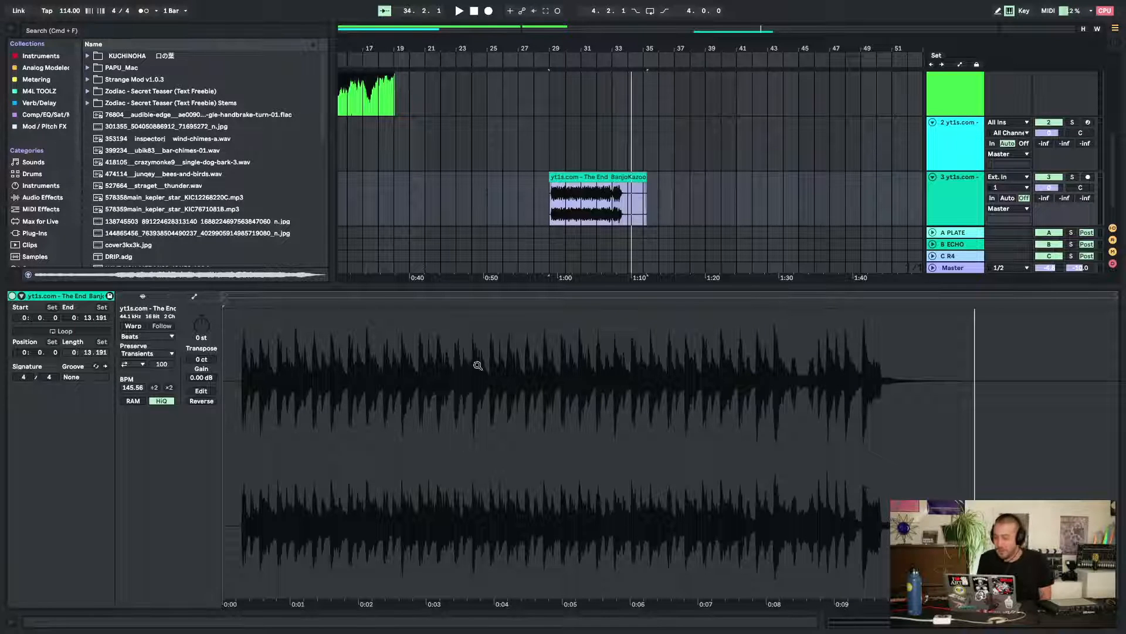
left_click_drag(612, 50, 613, 47)
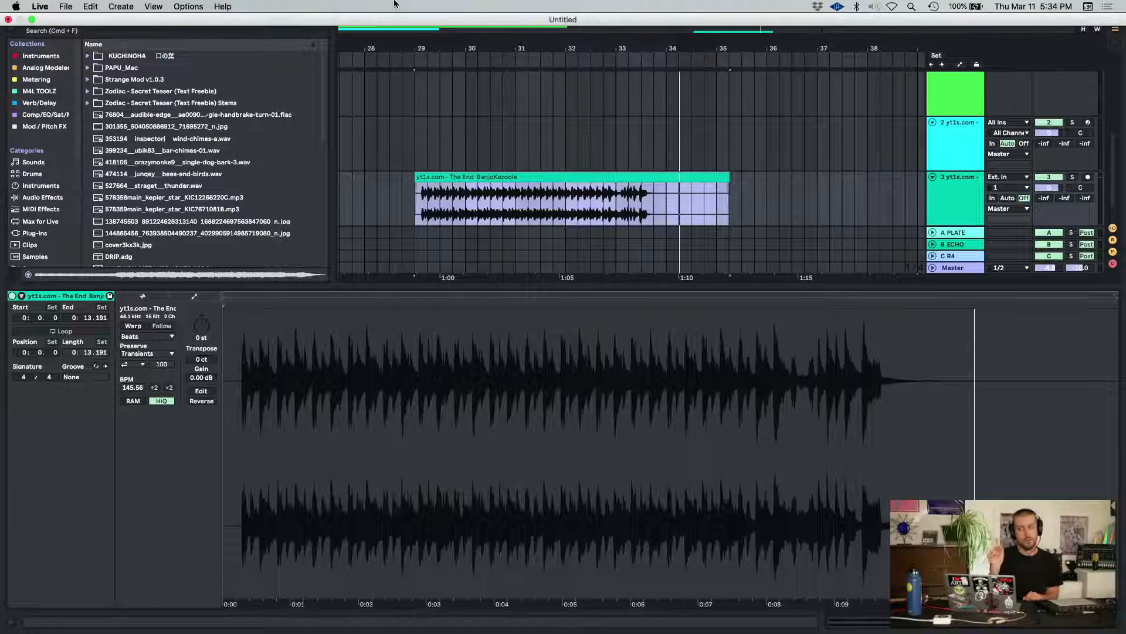
key("space")
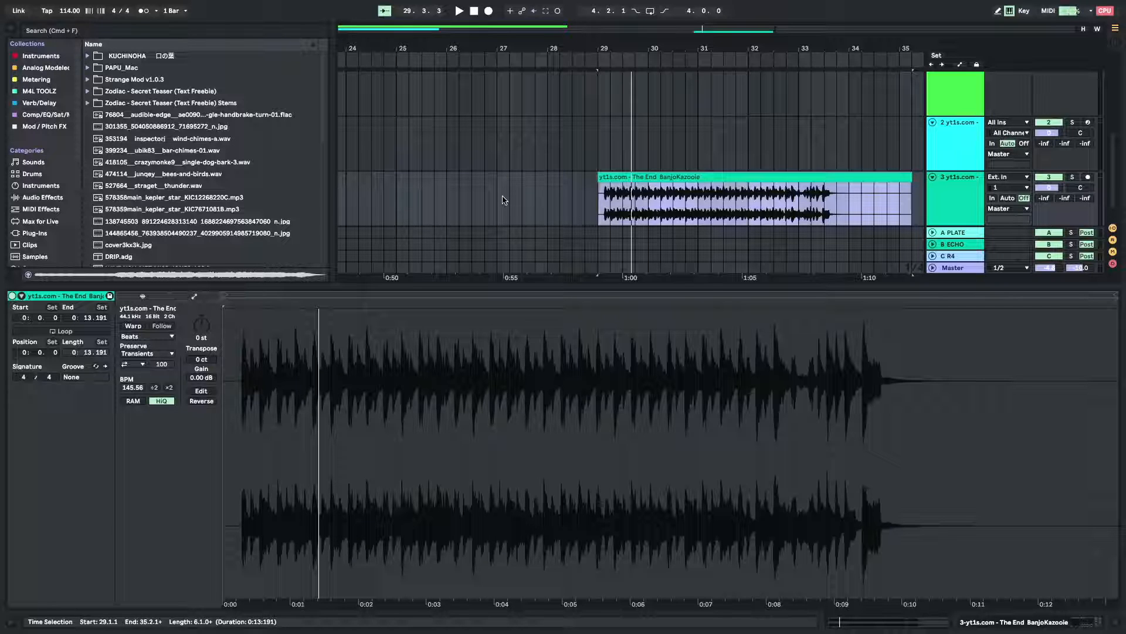
key("space")
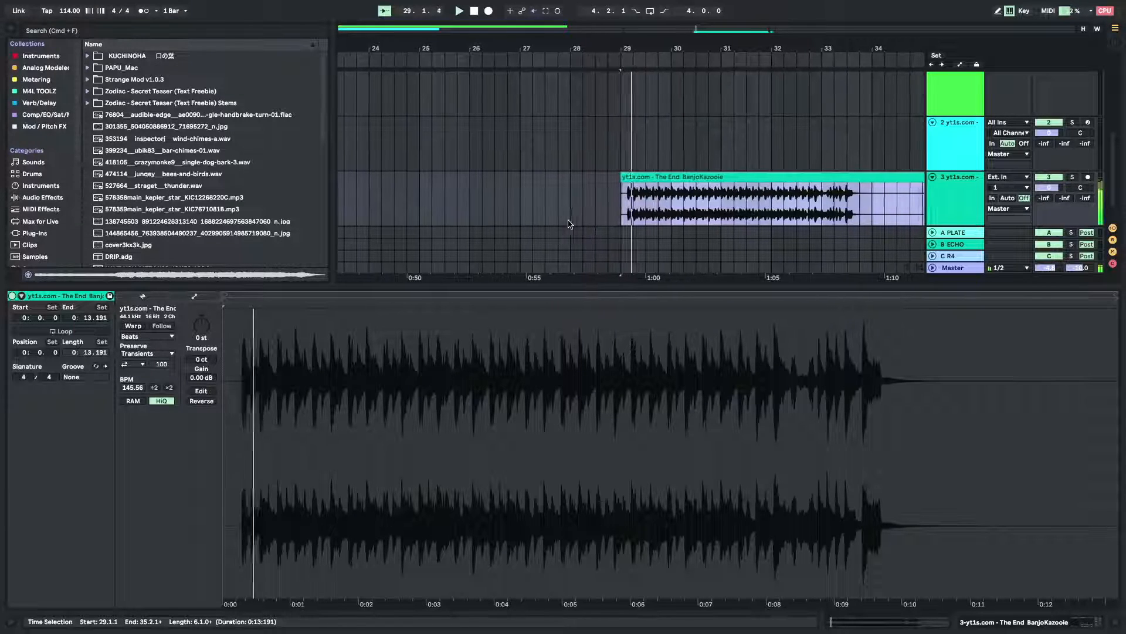
key("space")
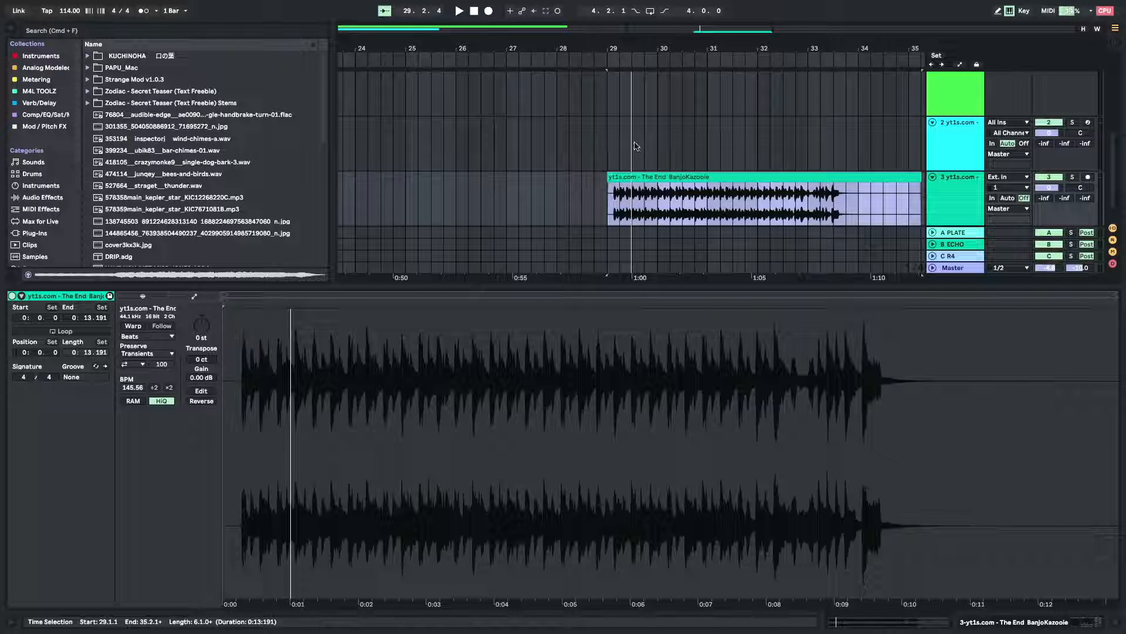
Set the BanjoKazooie clip's start marker to the first transient, at about 0.292 seconds
double_click(628, 177)
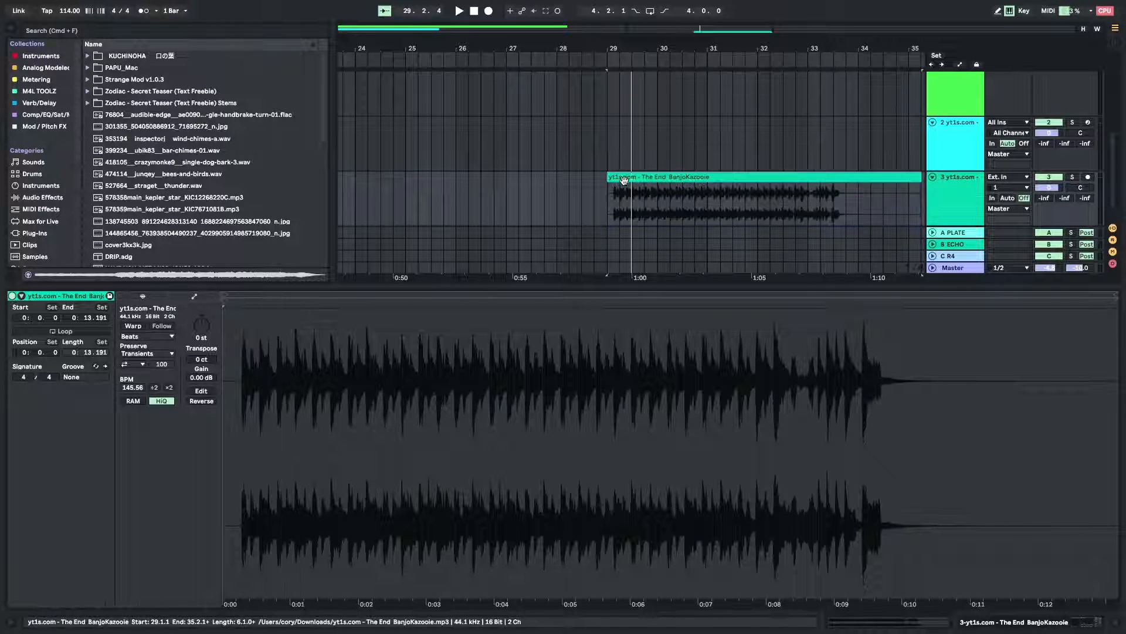
left_click_drag(257, 380, 257, 404)
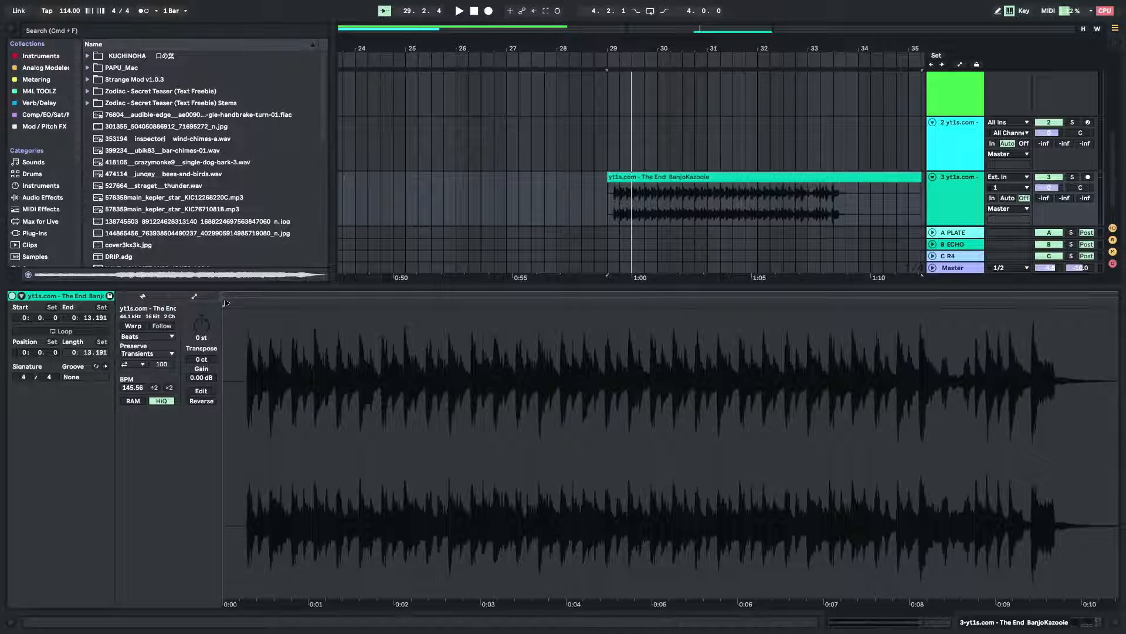
left_click_drag(226, 303, 273, 308)
scroll(244, 305, "up", 8)
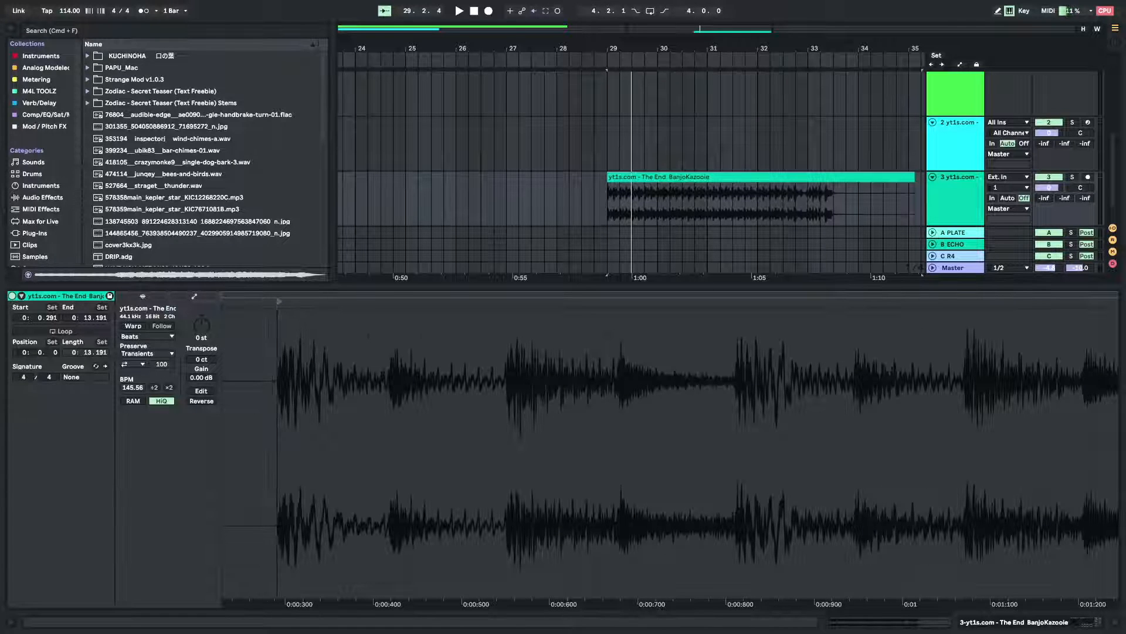
scroll(279, 309, "up", 5)
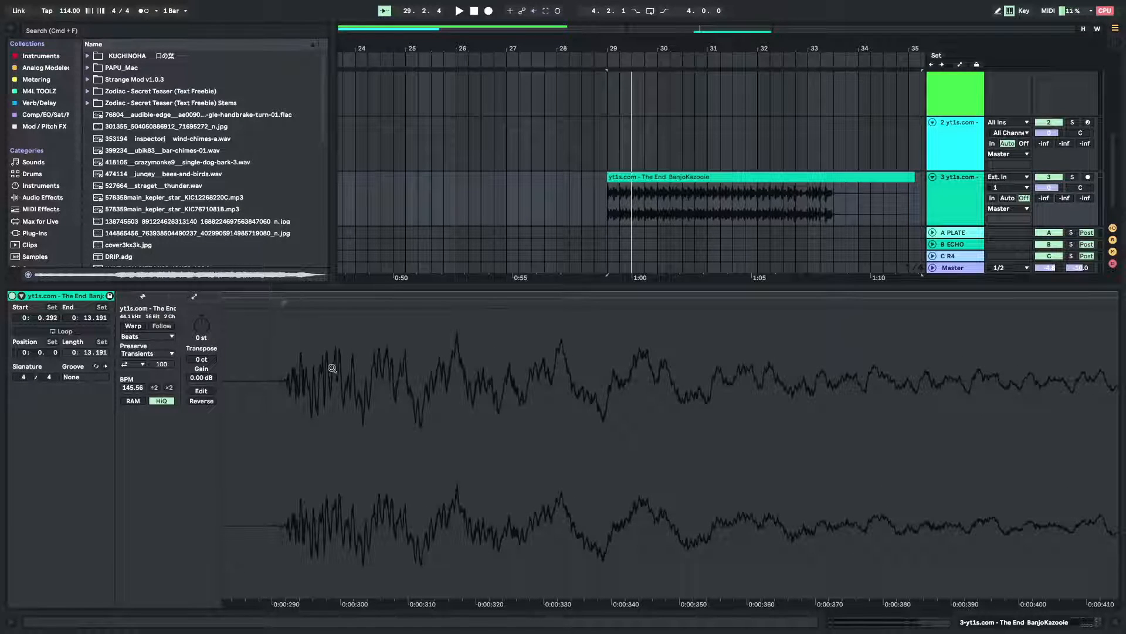
Turn on Warp for the BanjoKazooie clip and apply Warp From Here (Start at 114.00 BPM) at the 1.1.1 marker
left_click(135, 329)
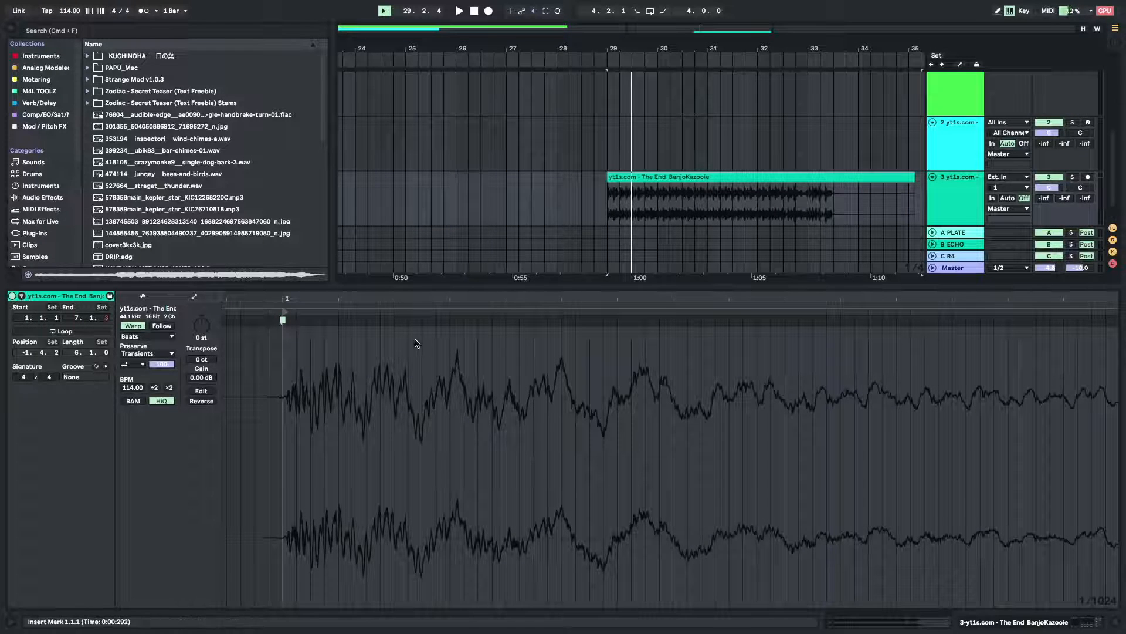
left_click_drag(423, 300, 423, 200)
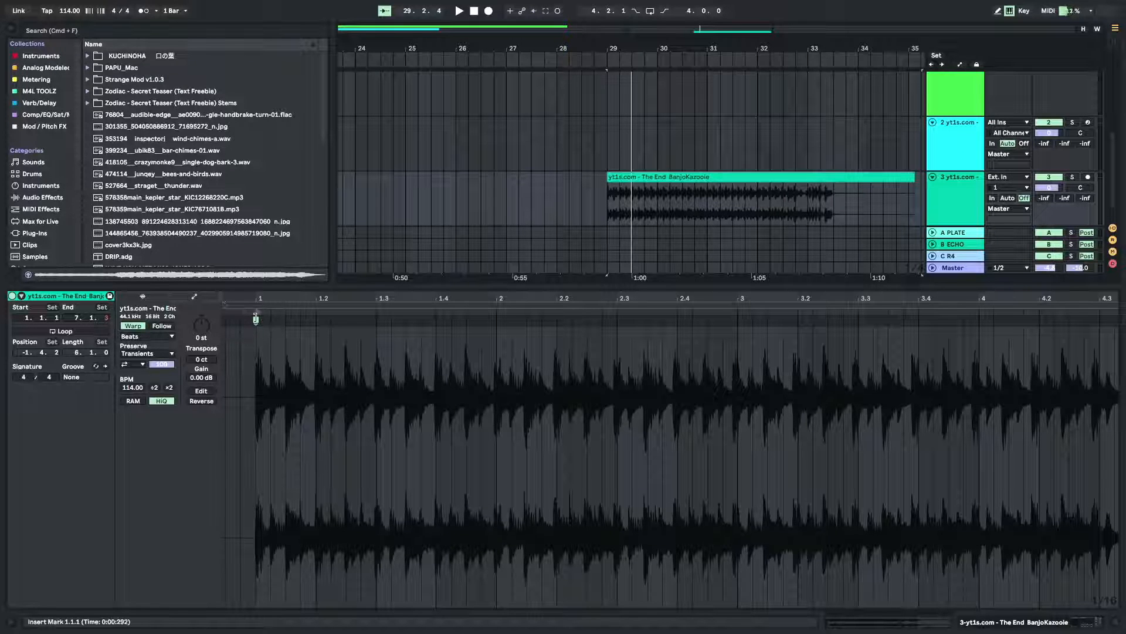
left_click_drag(254, 298, 294, 361)
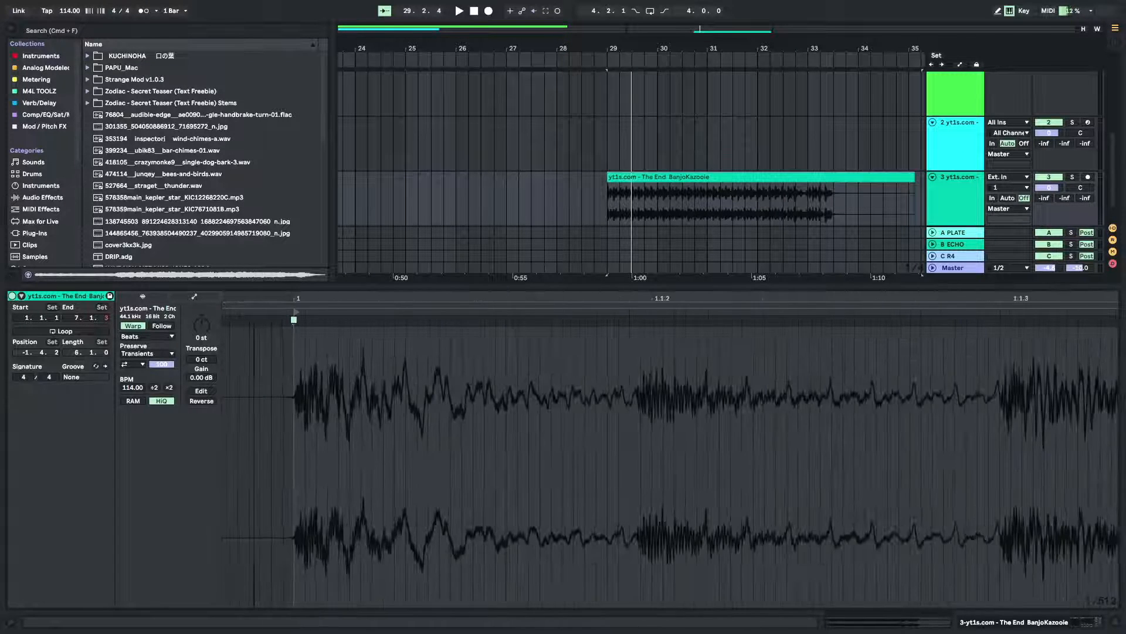
right_click(296, 323)
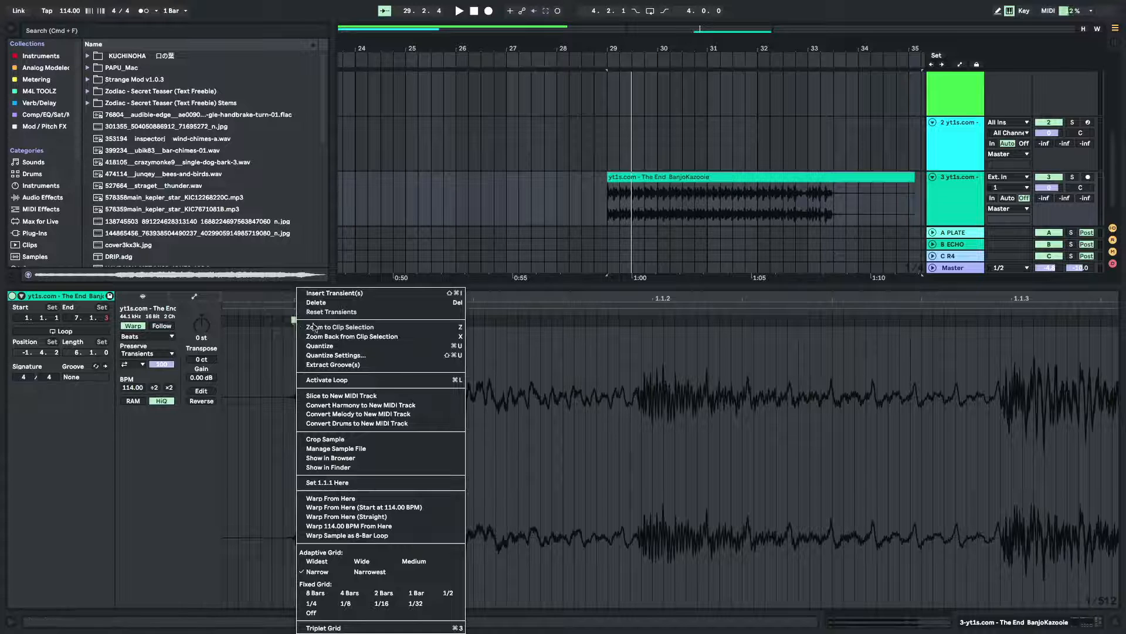
left_click(356, 507)
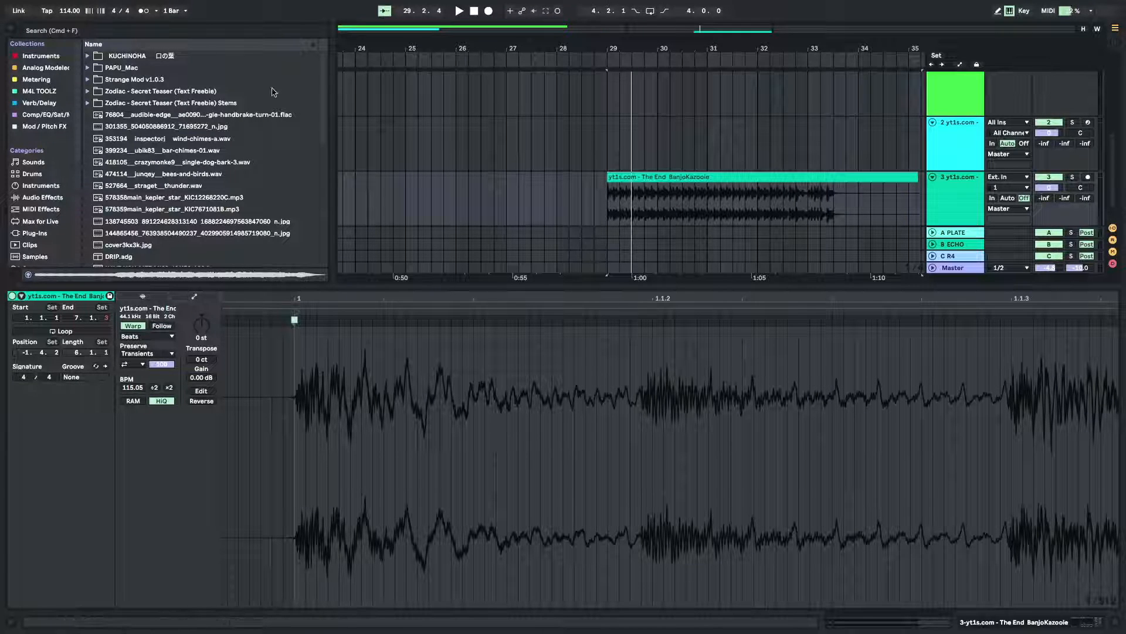
Turn on the metronome and select the BanjoKazooie clip to play it against the click
left_click(148, 11)
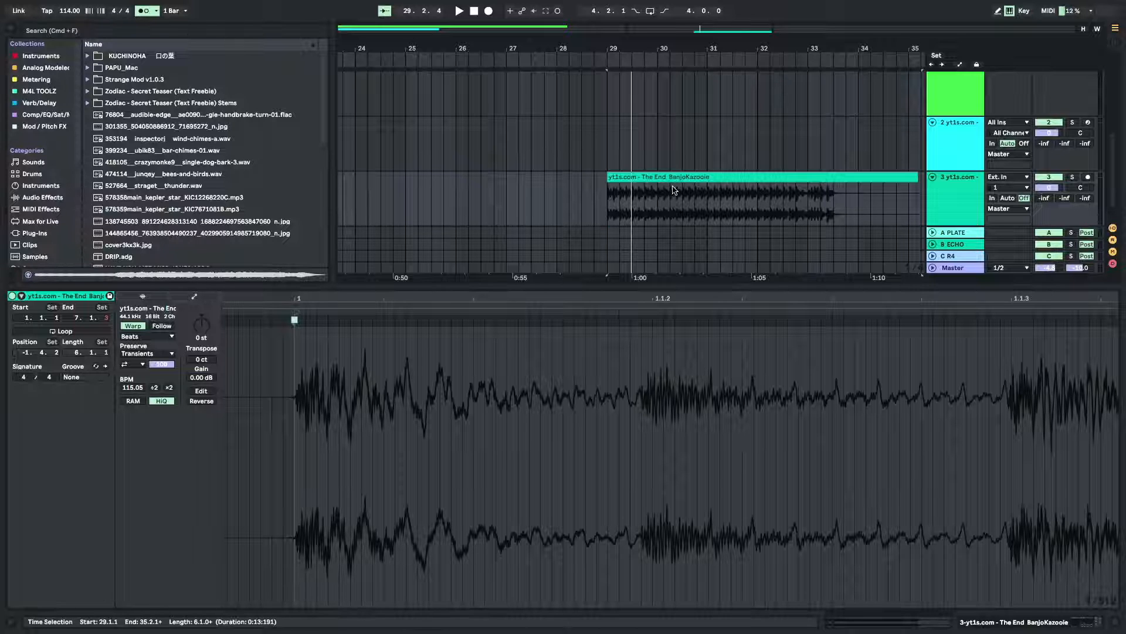
left_click(708, 178)
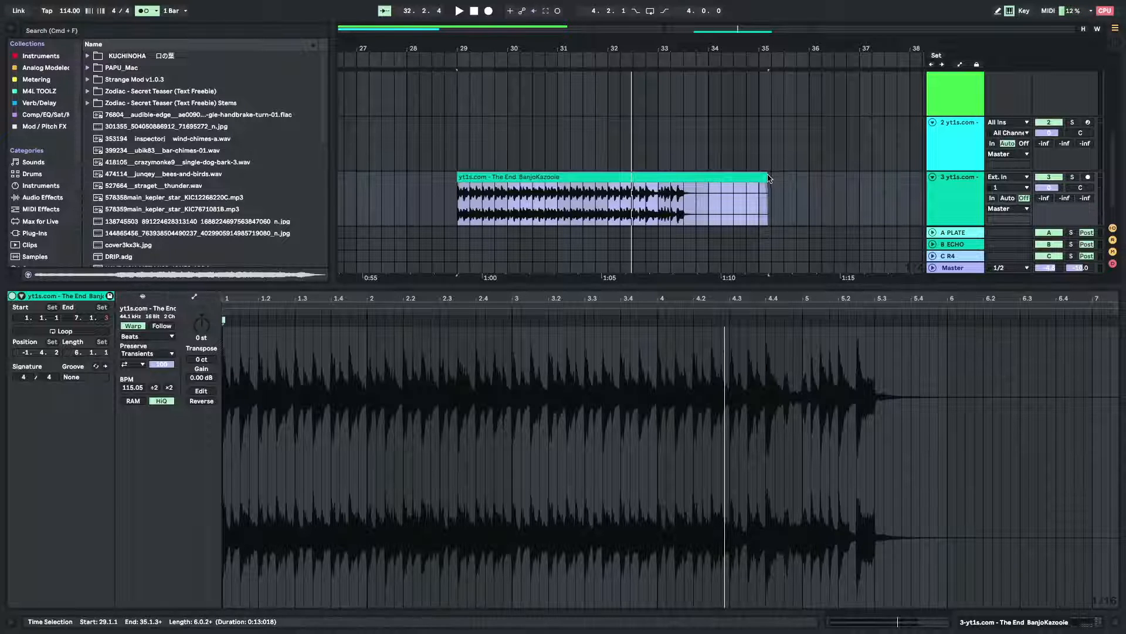
Shorten the BanjoKazooie clip to one bar, from bar 29 to bar 30, and hide the clip view
left_click_drag(769, 177, 508, 159)
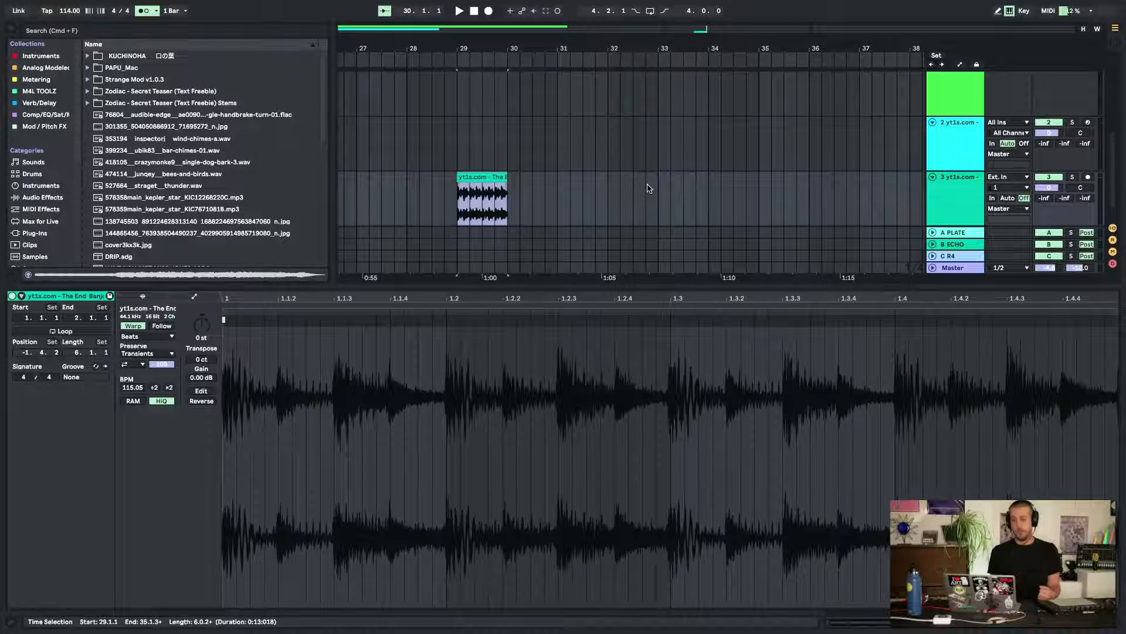
scroll(648, 188, "left", 15)
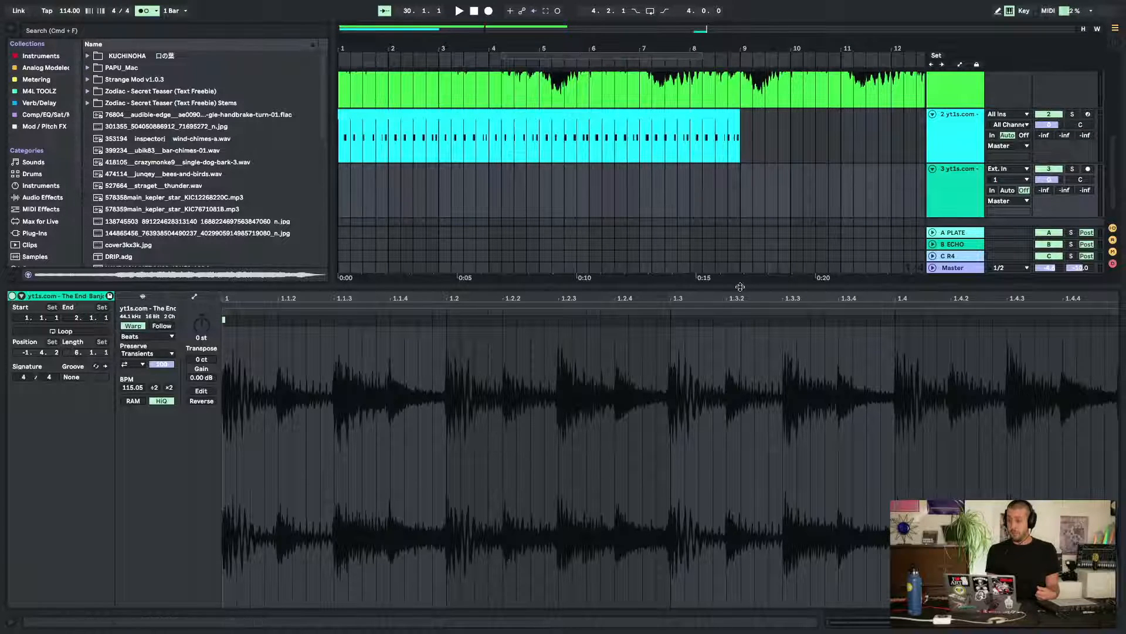
left_click_drag(740, 287, 741, 630)
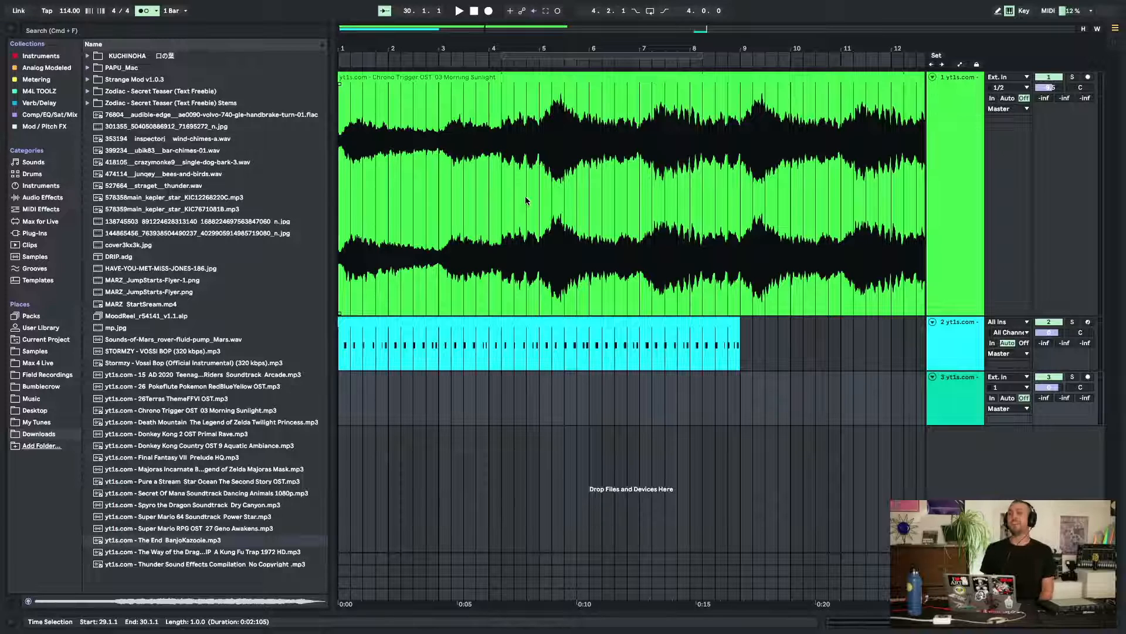
scroll(358, 114, "right", 2)
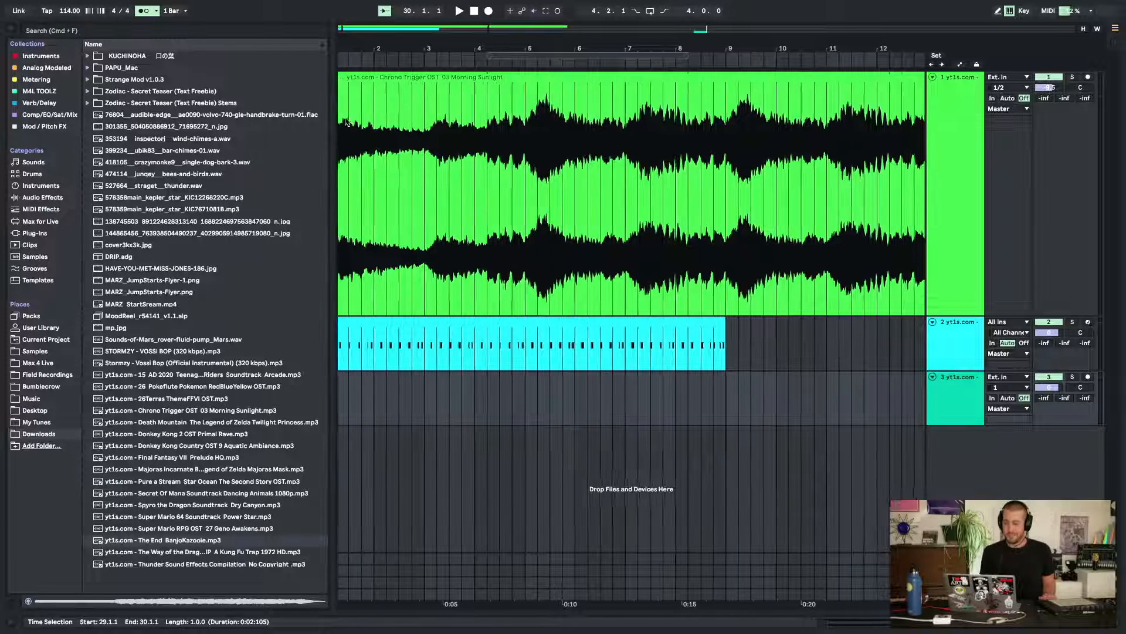
scroll(364, 107, "left", 2)
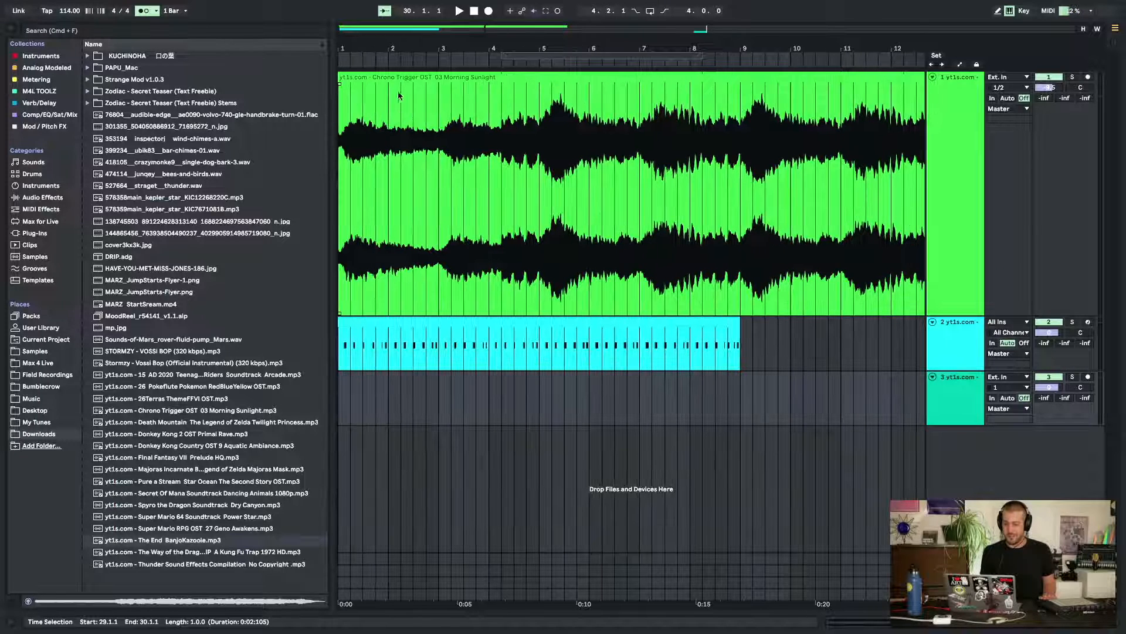
Audition the Chrono Trigger clip from bar 1 and hide the browser to widen the arrangement
left_click(365, 77)
key("space")
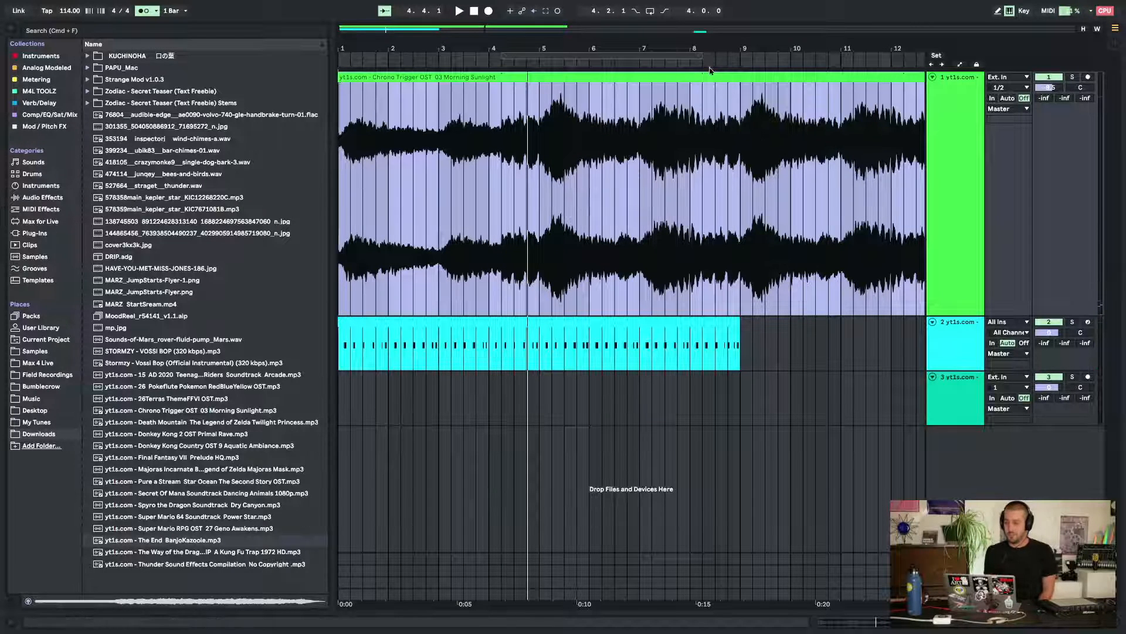
left_click_drag(693, 48, 409, 48)
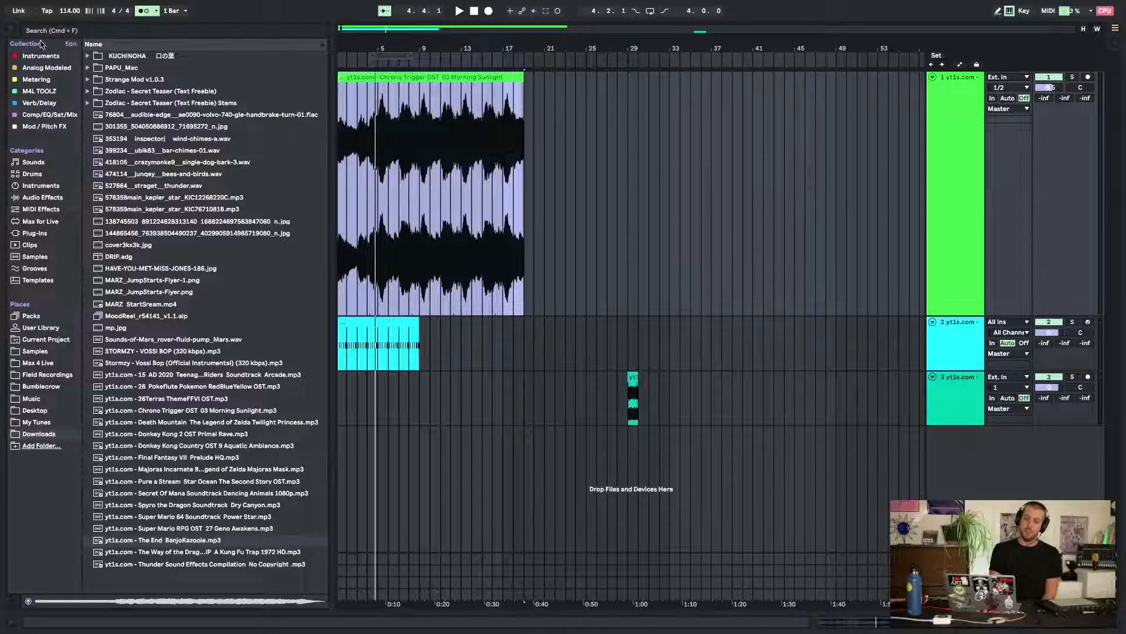
left_click(15, 27)
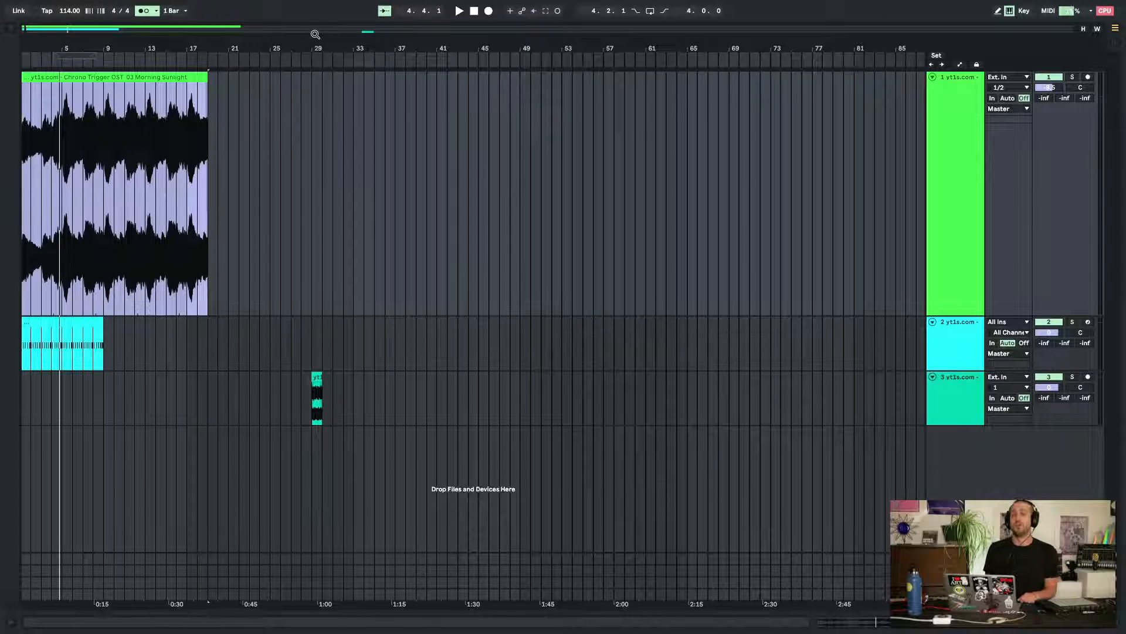
Audition the one-bar BanjoKazooie clip at bar 29
left_click_drag(312, 46, 538, 47)
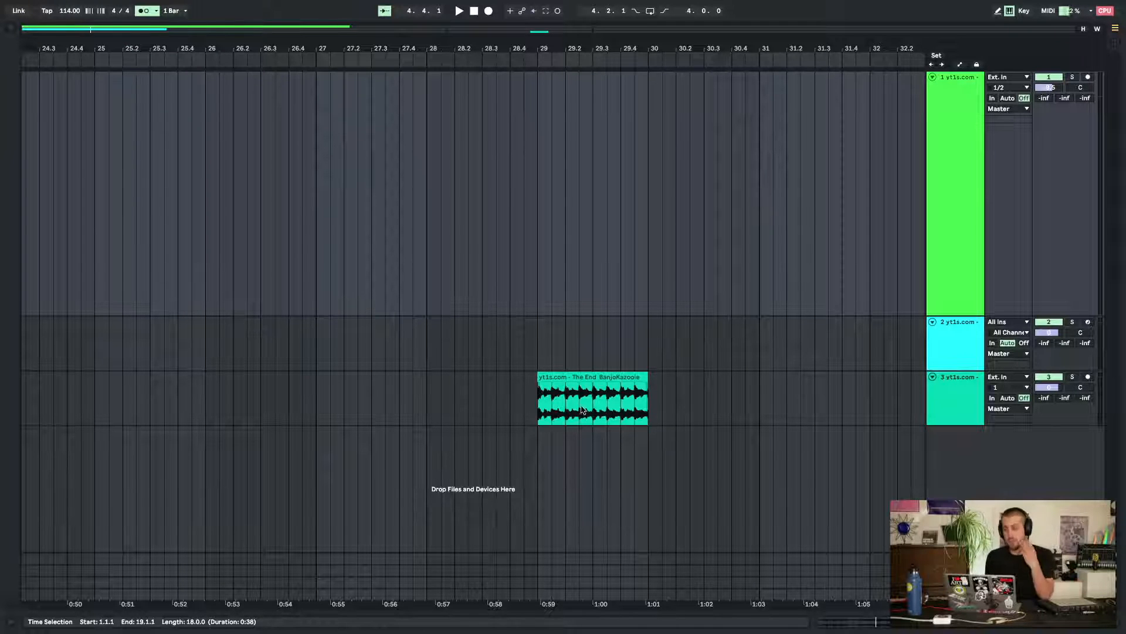
left_click(581, 379)
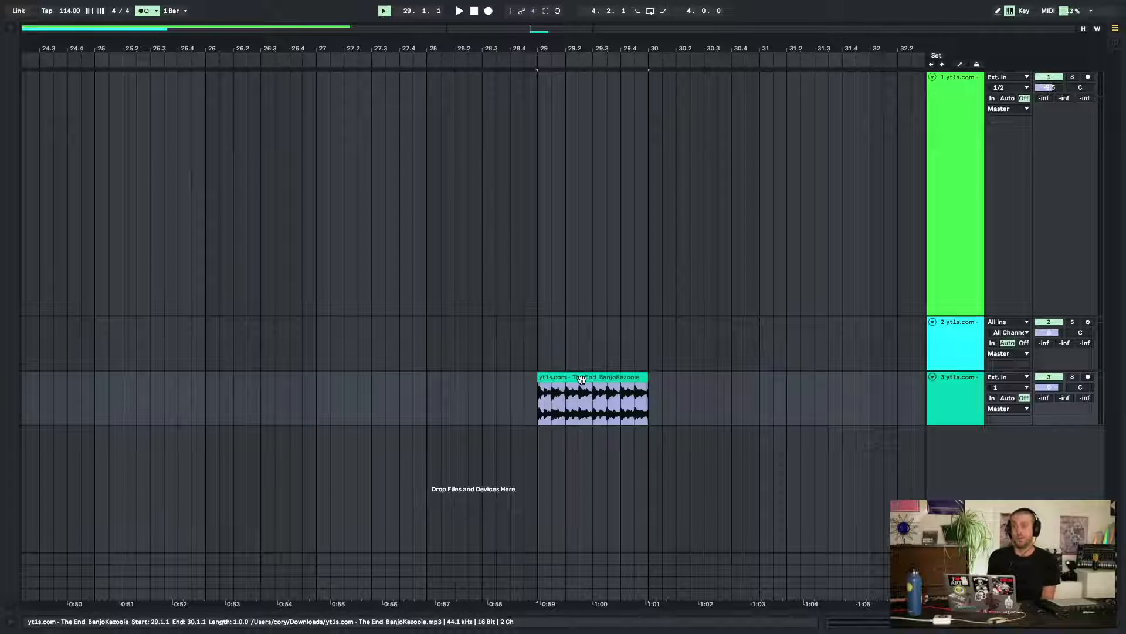
key("space")
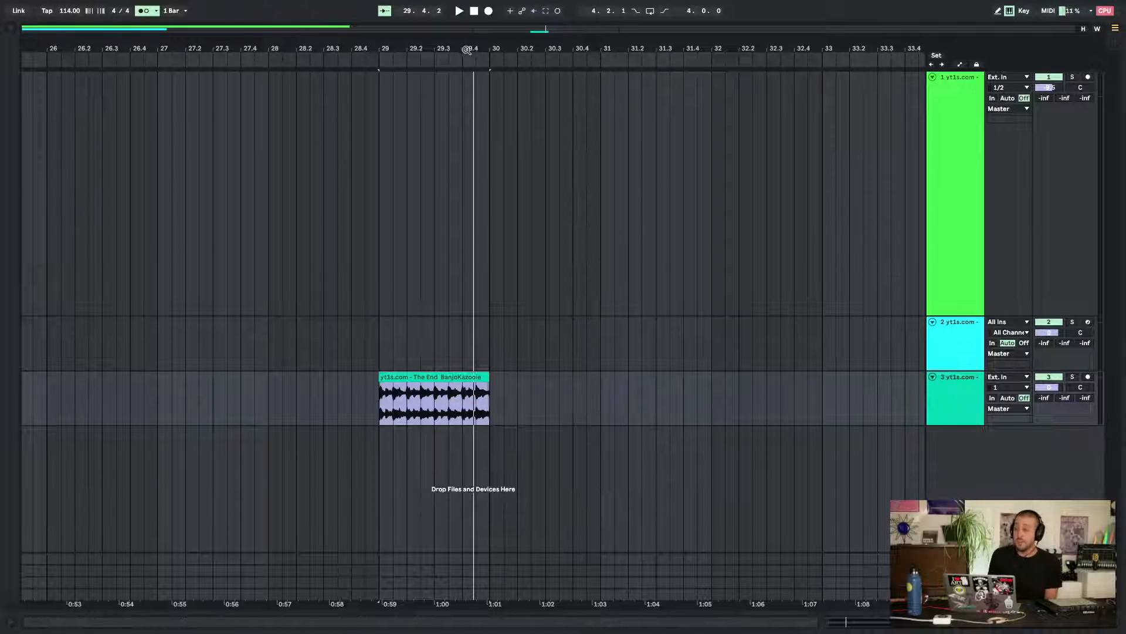
Move the one-bar BanjoKazooie clip to bar 9, right after the MIDI clip ends, and play it against Chrono Trigger
left_click_drag(468, 50, 581, 9)
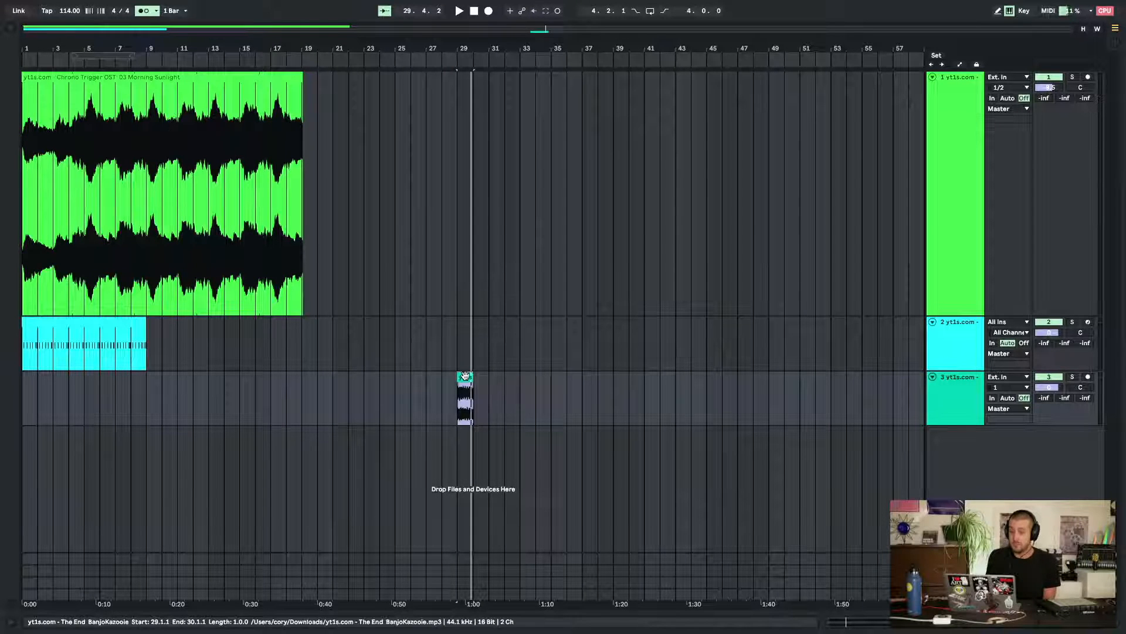
left_click_drag(469, 385, 154, 389)
double_click(155, 384)
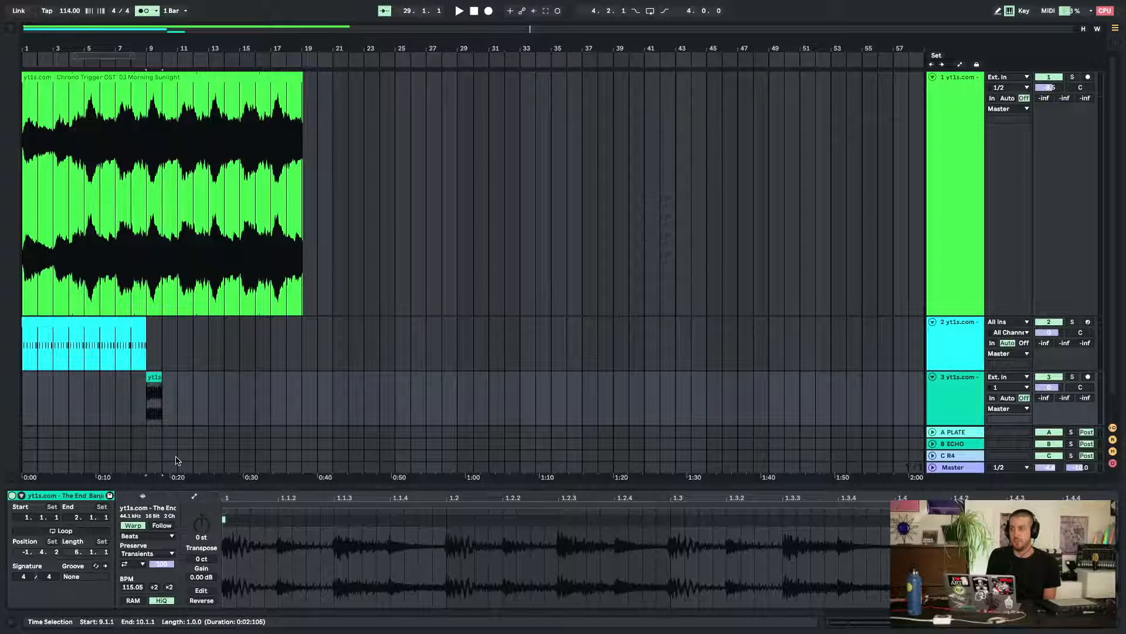
key("space")
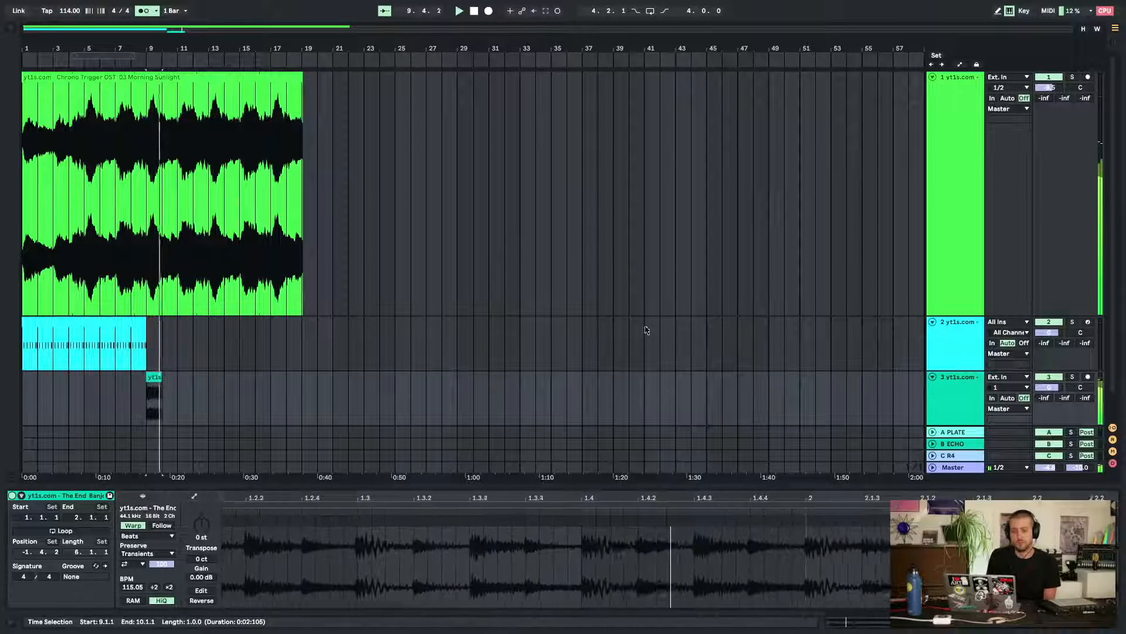
Duplicate the one-bar BanjoKazooie clip nine times so it repeats from bar 9 to bar 19
left_click(155, 377)
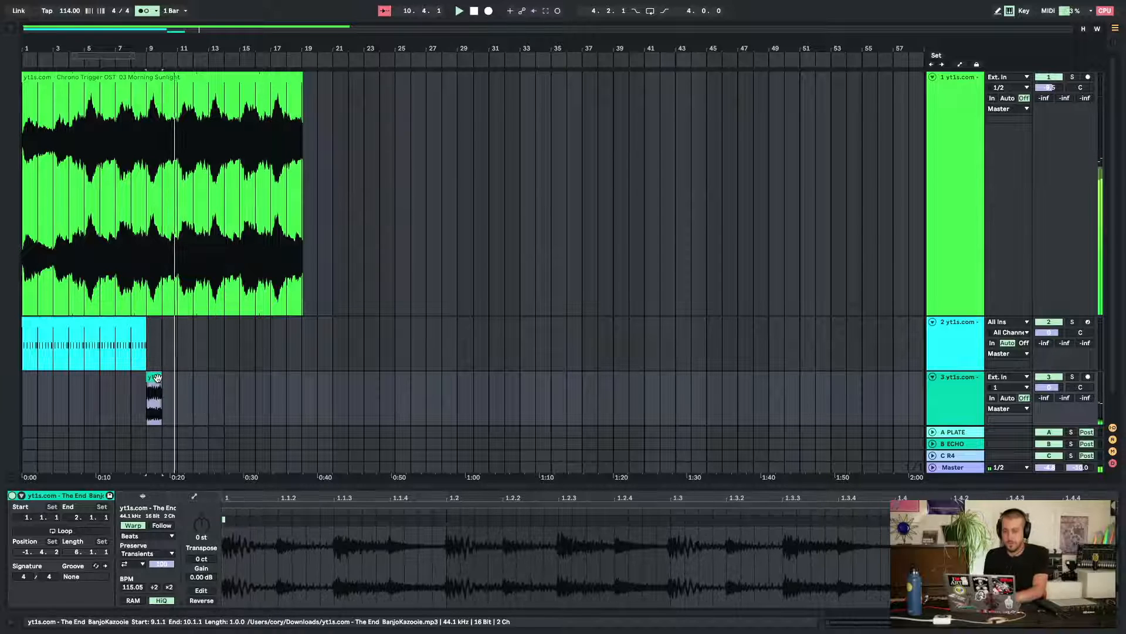
key("super+d")
key("super+d")
key("super+d")
key("super+d")
key("super+d")
key("super+d")
key("super+d")
key("super+d")
key("super+d")
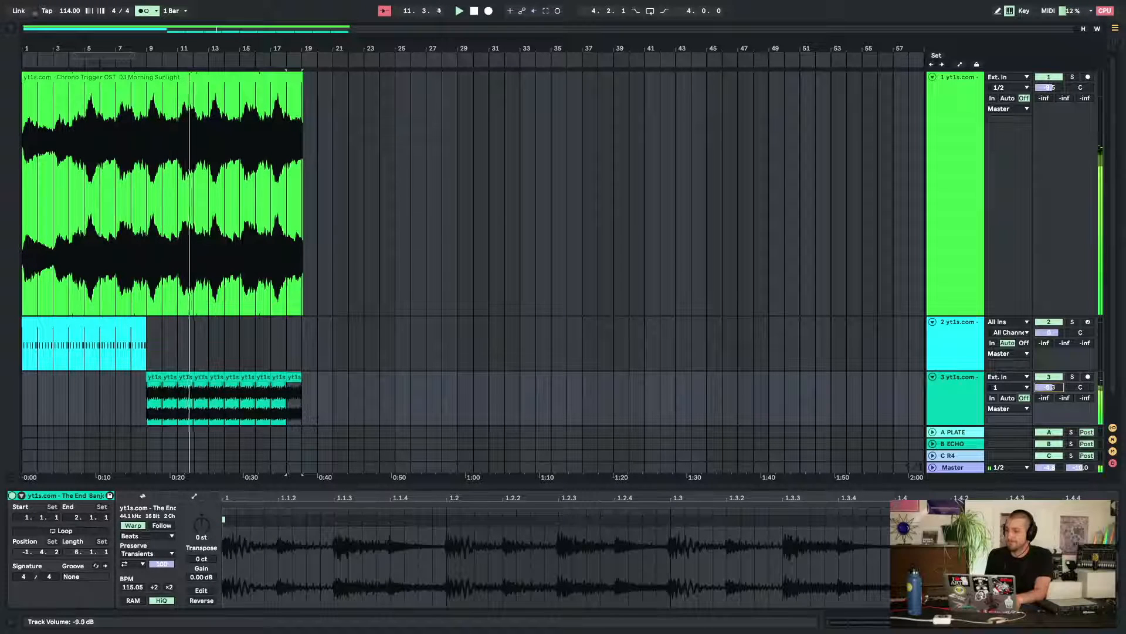
Lower the volume of the BanjoKazooie track during playback, stopping once it is balanced
left_click_drag(1049, 387, 1049, 388)
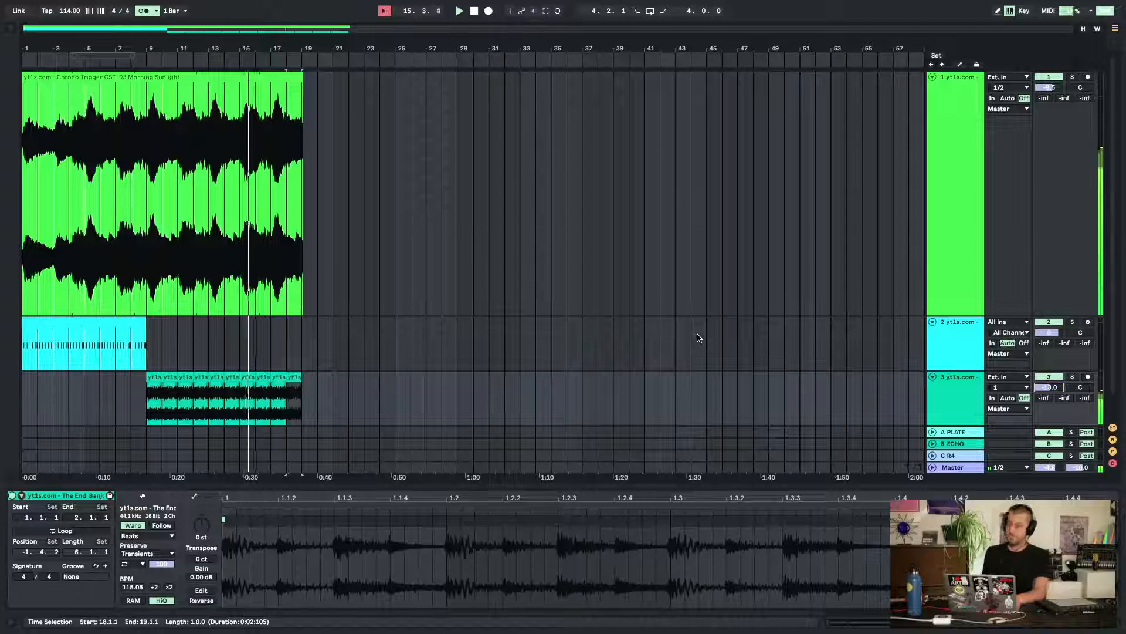
key("space")
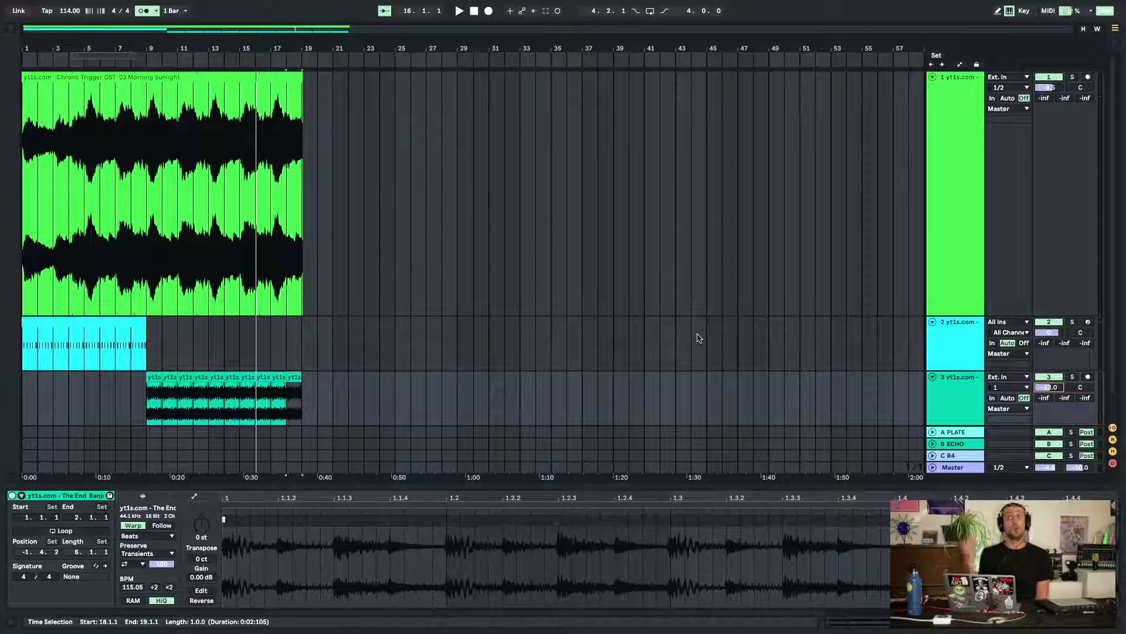
Transpose the second BanjoKazooie clip, at bar 10, up 5 semitones and audition the loop from bar 9
left_click(166, 379)
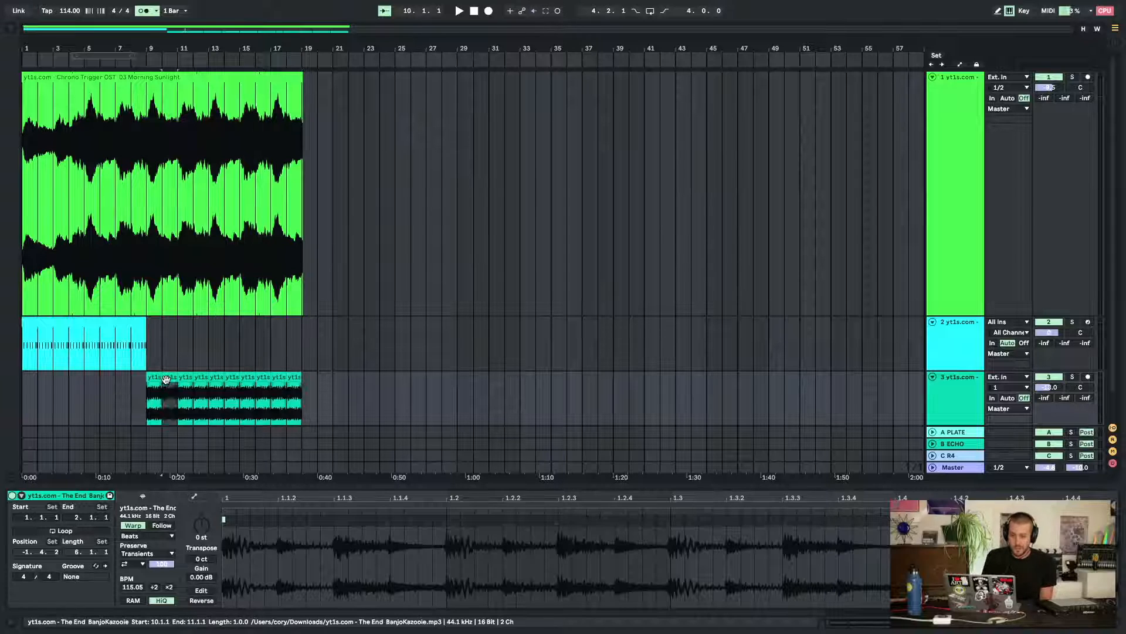
left_click(154, 374)
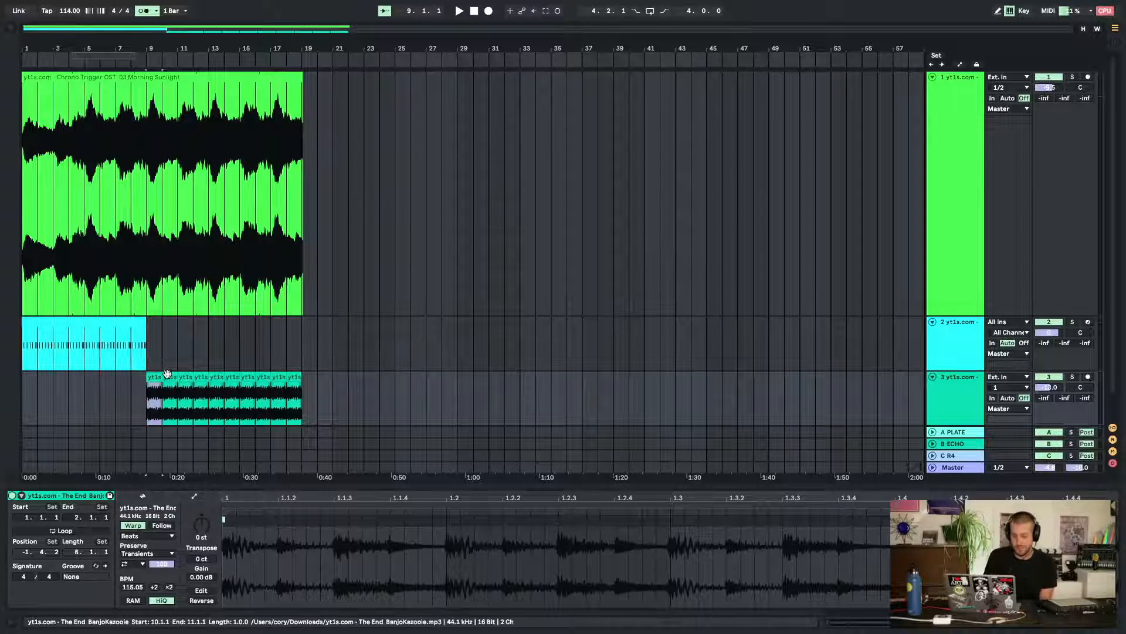
left_click(167, 376)
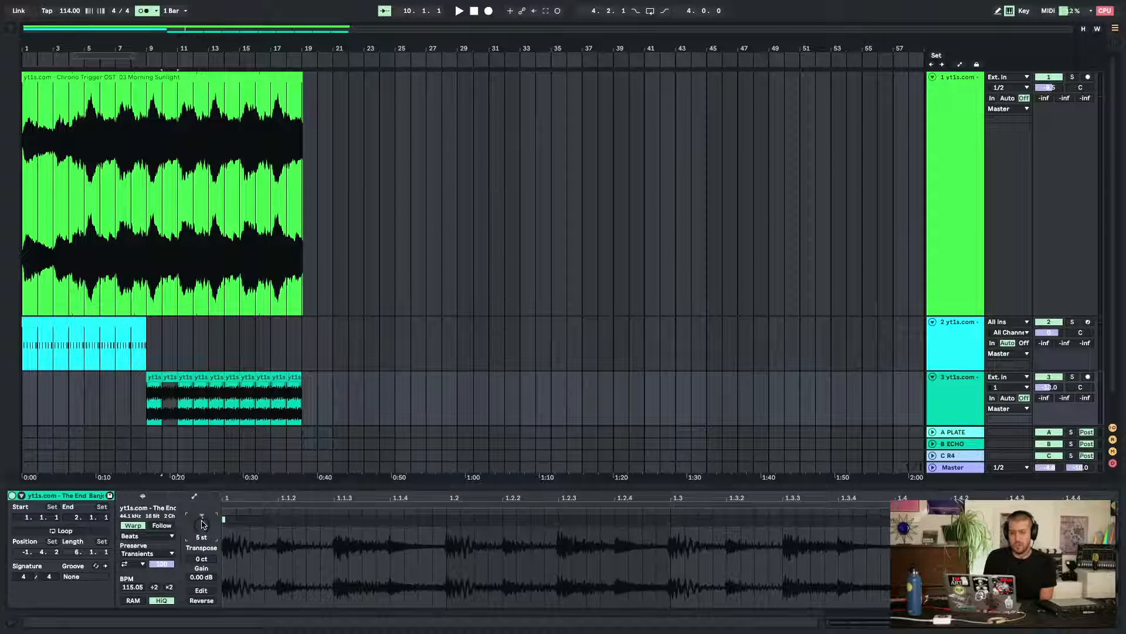
left_click(156, 379)
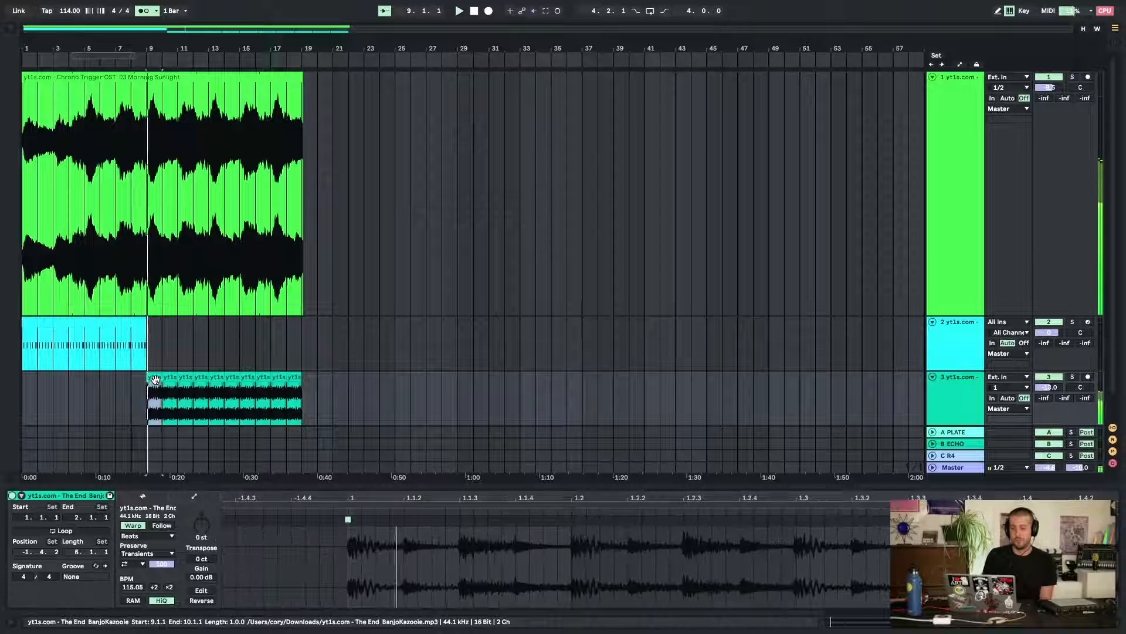
left_click(170, 376)
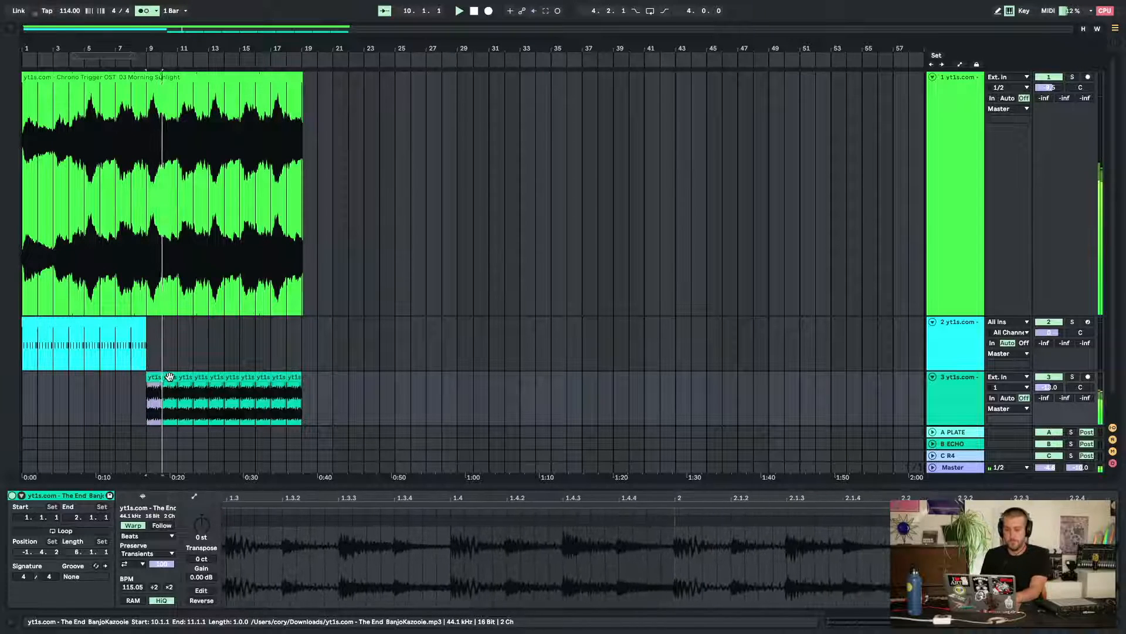
key("space")
Move the transposed clip to bar 11, duplicate the bar 9 clip into bar 10, and duplicate the transposed clip into bar 12
left_click_drag(169, 377, 188, 382)
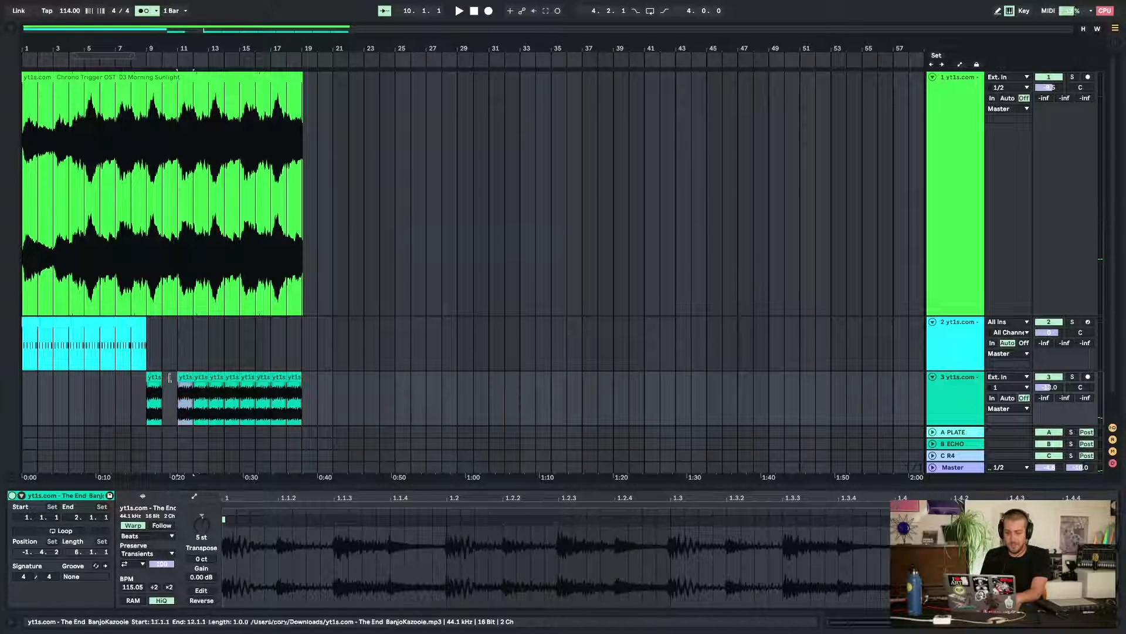
left_click(153, 378)
key("super+d")
left_click(184, 379)
key("super+d")
Play from bar 9, duplicating the four-bar BanjoKazooie pattern into bars 13–16 and deleting the leftover clips from bar 17 onward
left_click(153, 378)
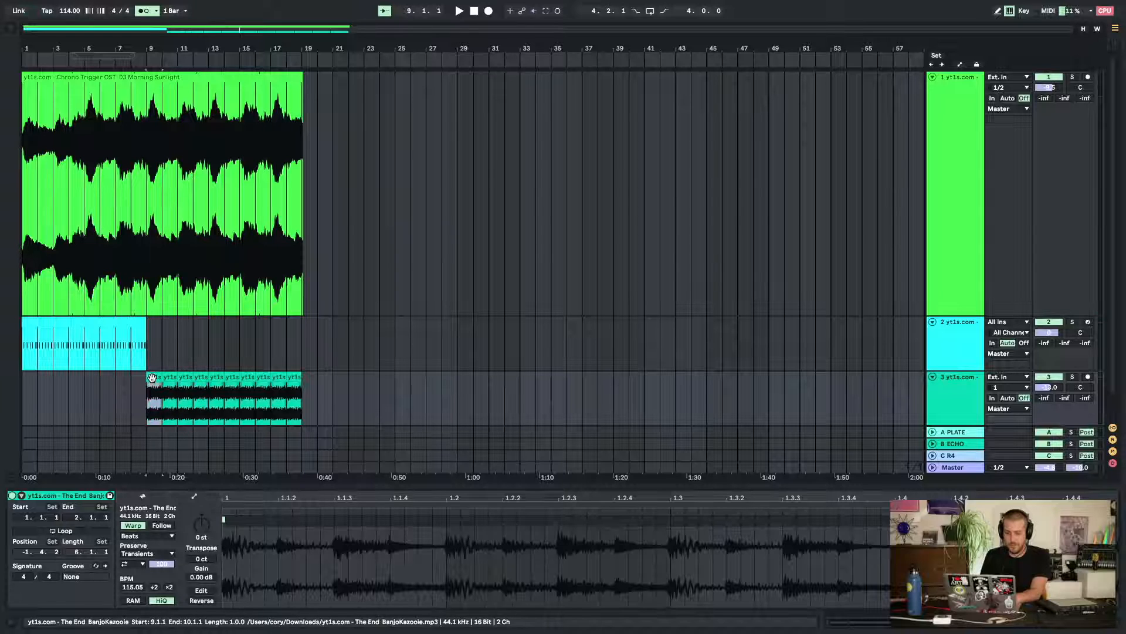
key("space")
left_click(200, 377, "shift")
key("super+d")
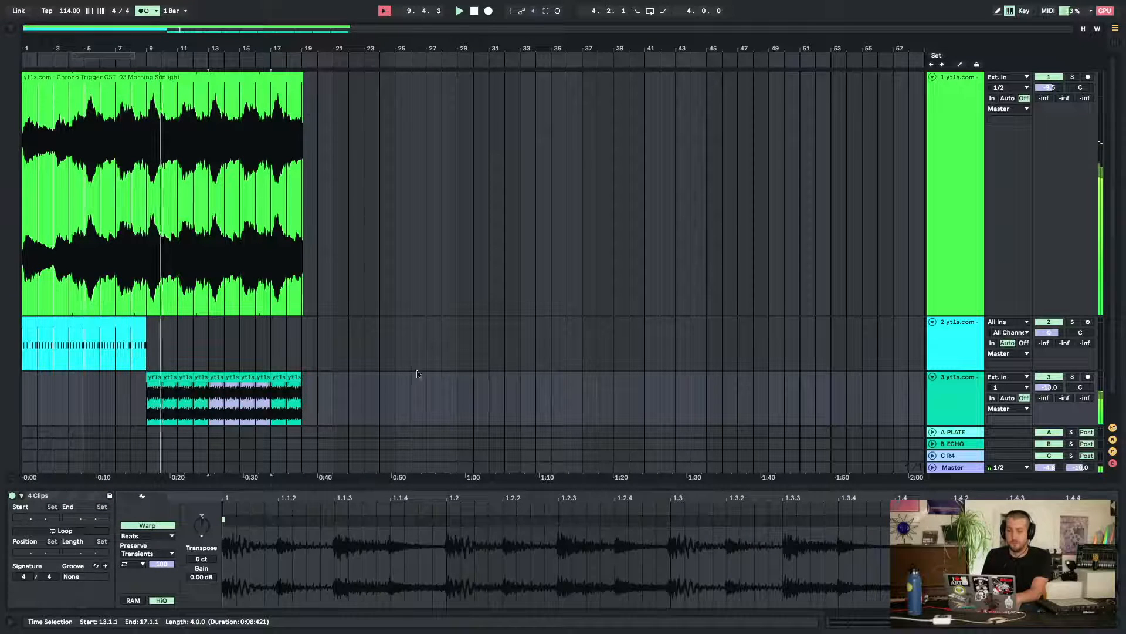
left_click_drag(349, 381, 275, 389)
key("Delete")
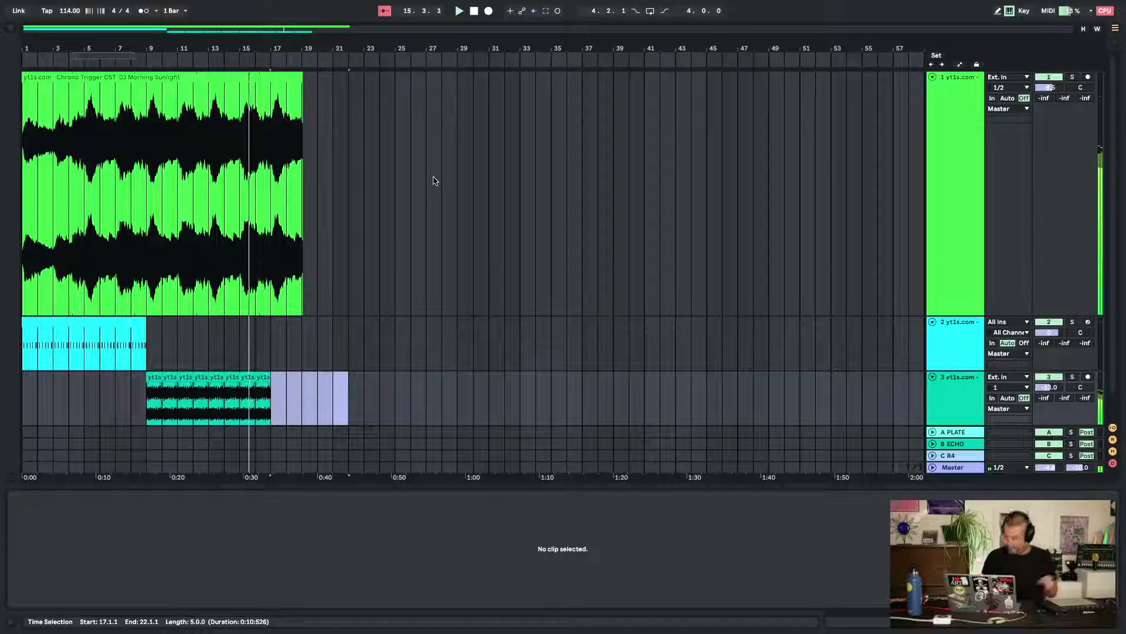
Stop playback and delete the duplicated BanjoKazooie clips after the one-bar clip at bar 9
left_click(281, 415)
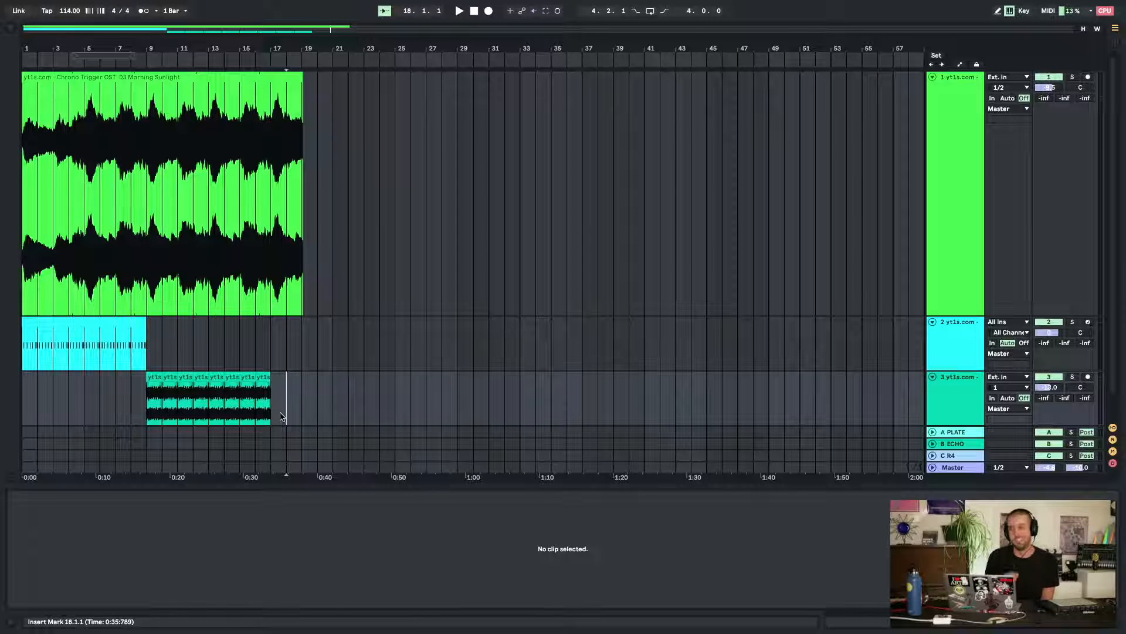
left_click_drag(288, 407, 162, 405)
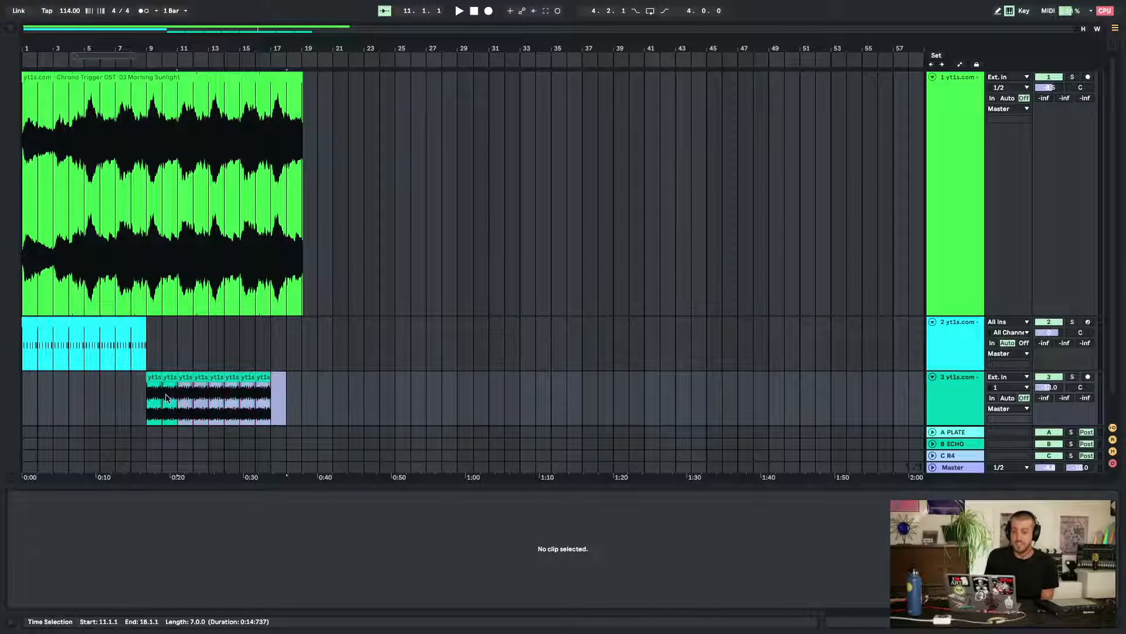
key("Delete")
Double the BPM of the BanjoKazooie clip at bar 9 to 230.10, keeping its Beats warp mode
left_click(148, 376)
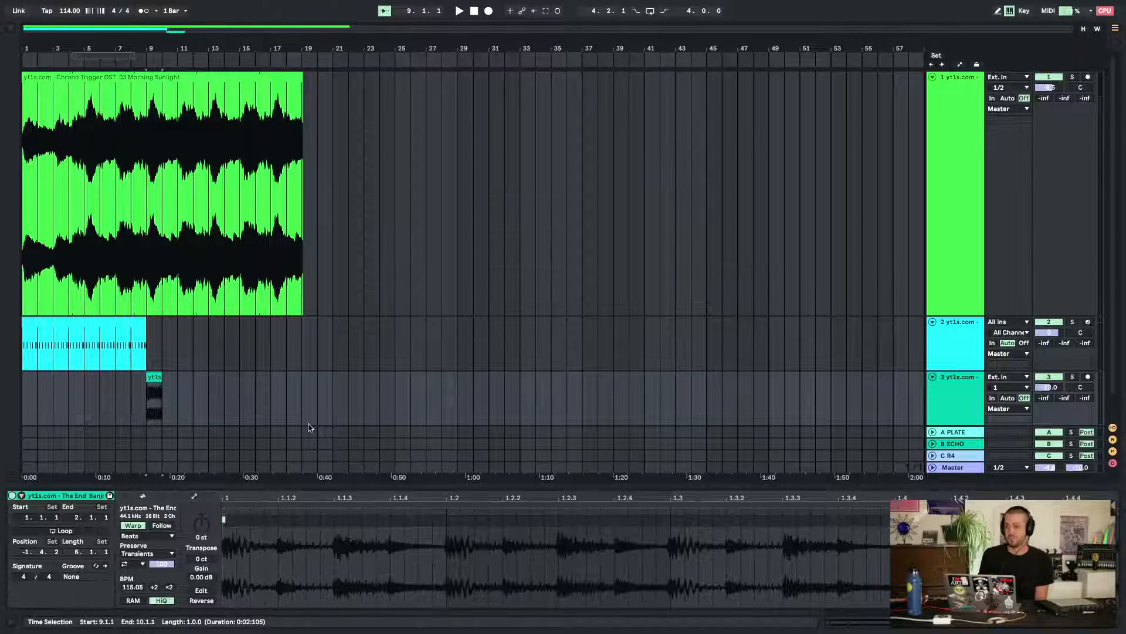
left_click(169, 586)
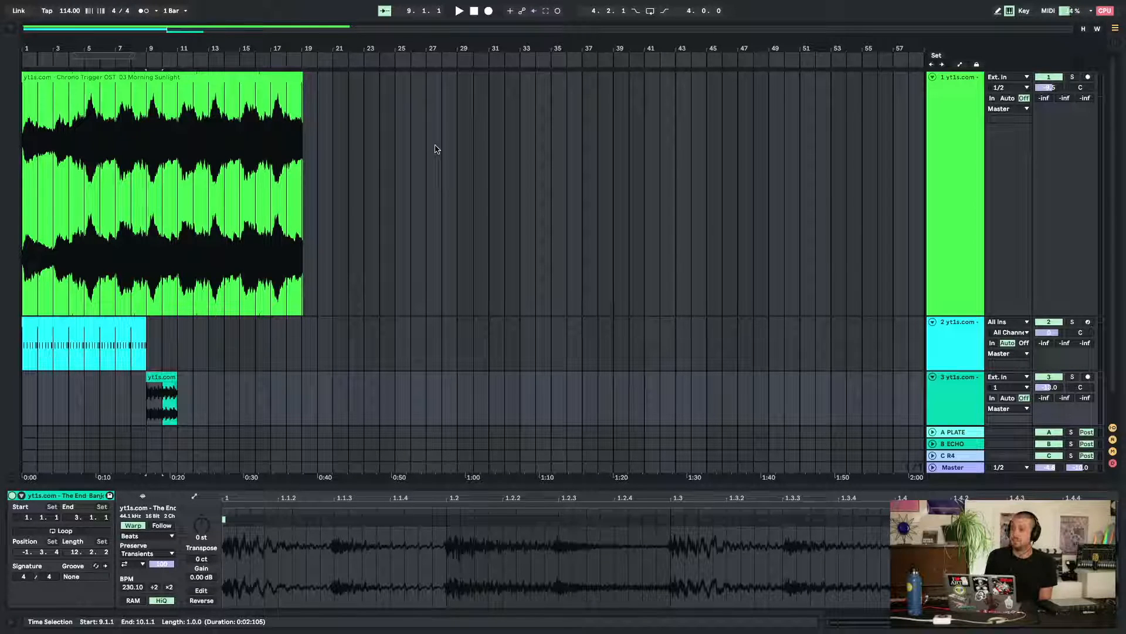
left_click(148, 536)
left_click(148, 536)
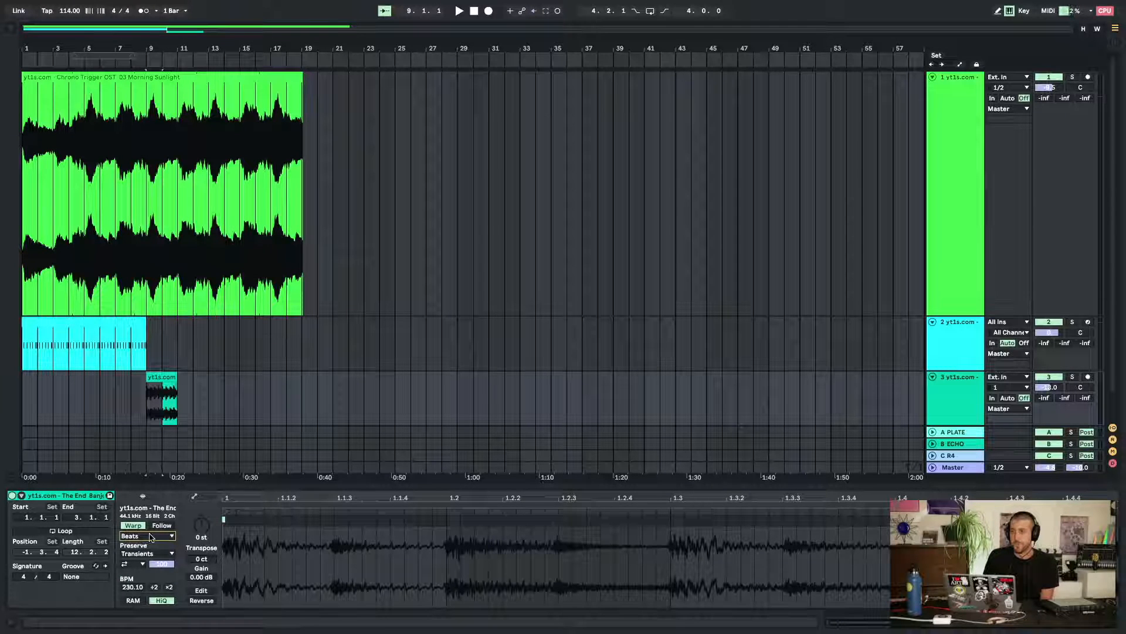
Transpose the BanjoKazooie clip to -12 semitones and audition it from bar 9 with the Chrono Trigger clip
left_click(201, 531)
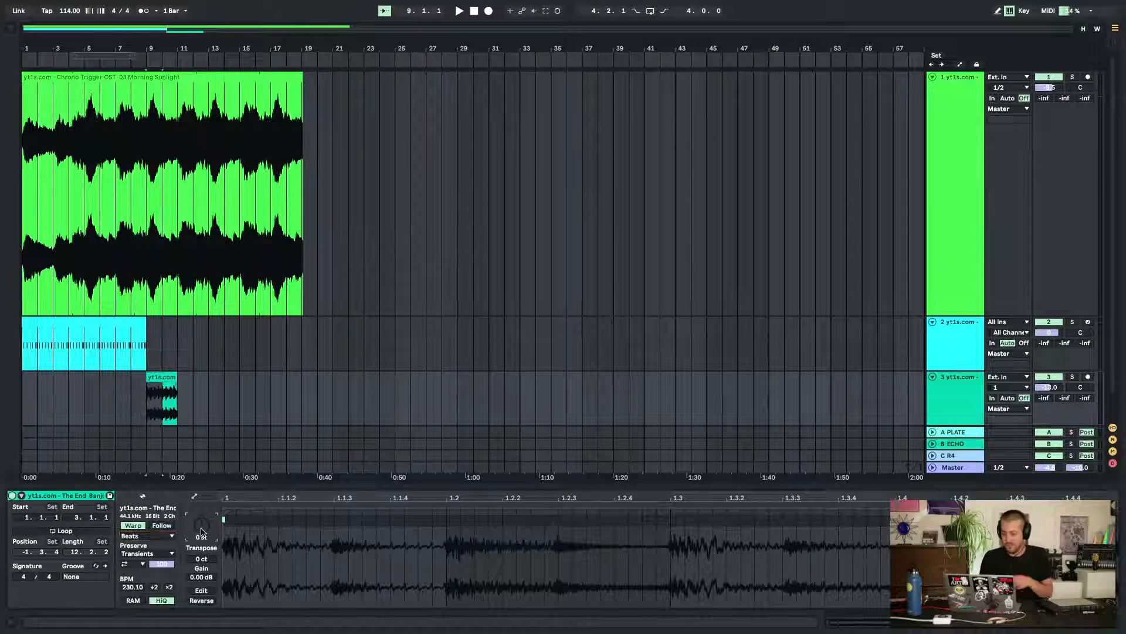
type("-12")
key("Return")
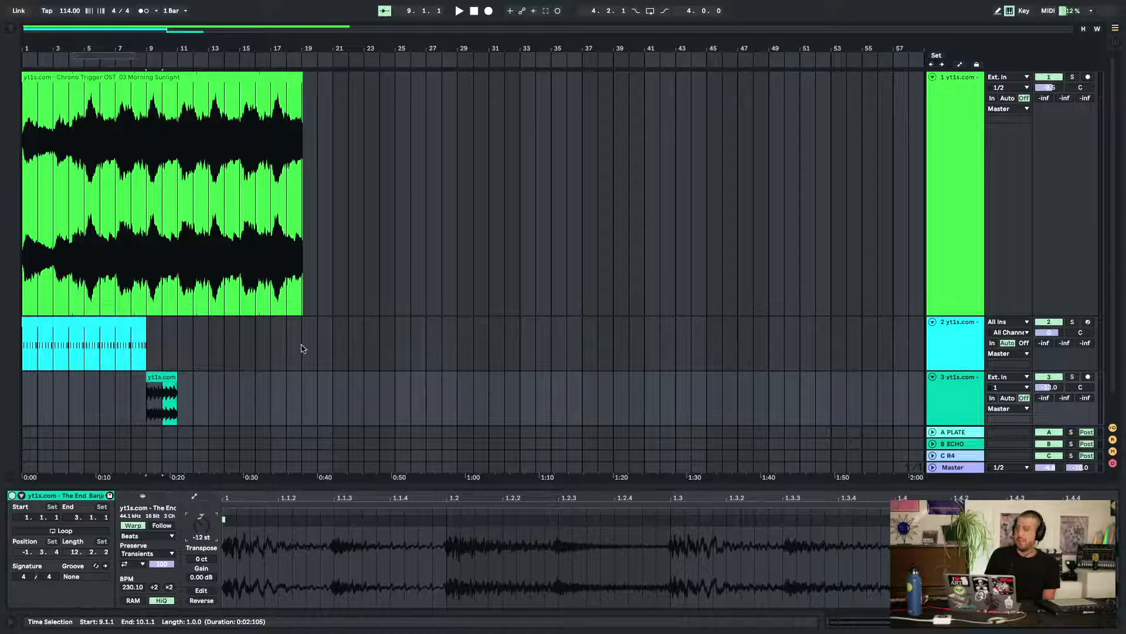
left_click(165, 377)
key("space")
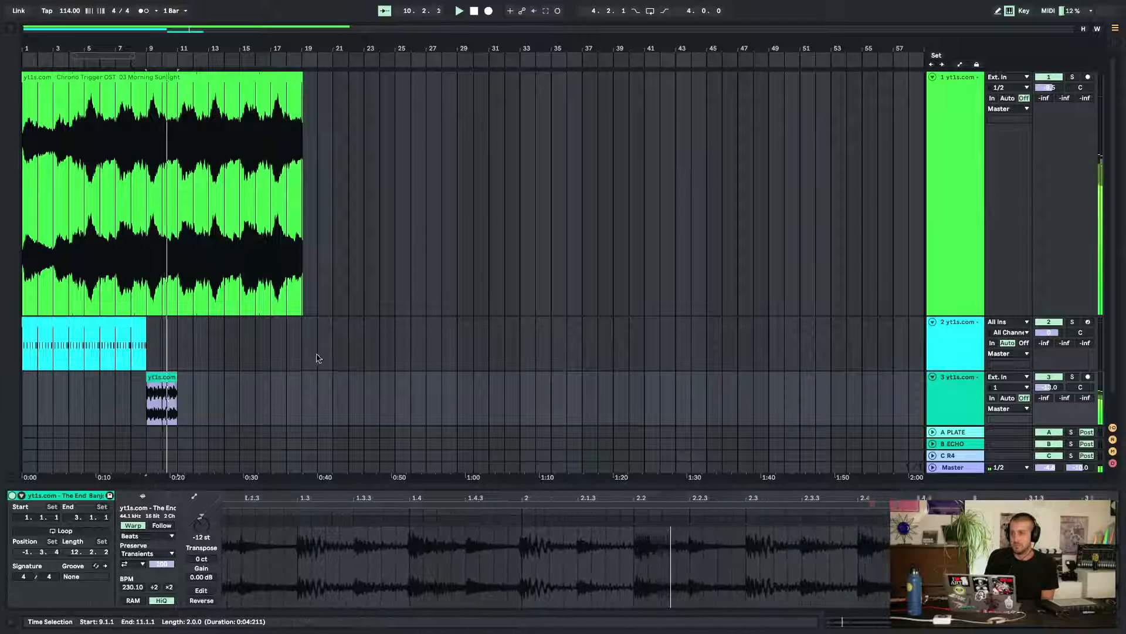
Duplicate the two-bar BanjoKazooie clip at bar 9 four times to fill up to bar 19 and stop playback
key("ctrl+d")
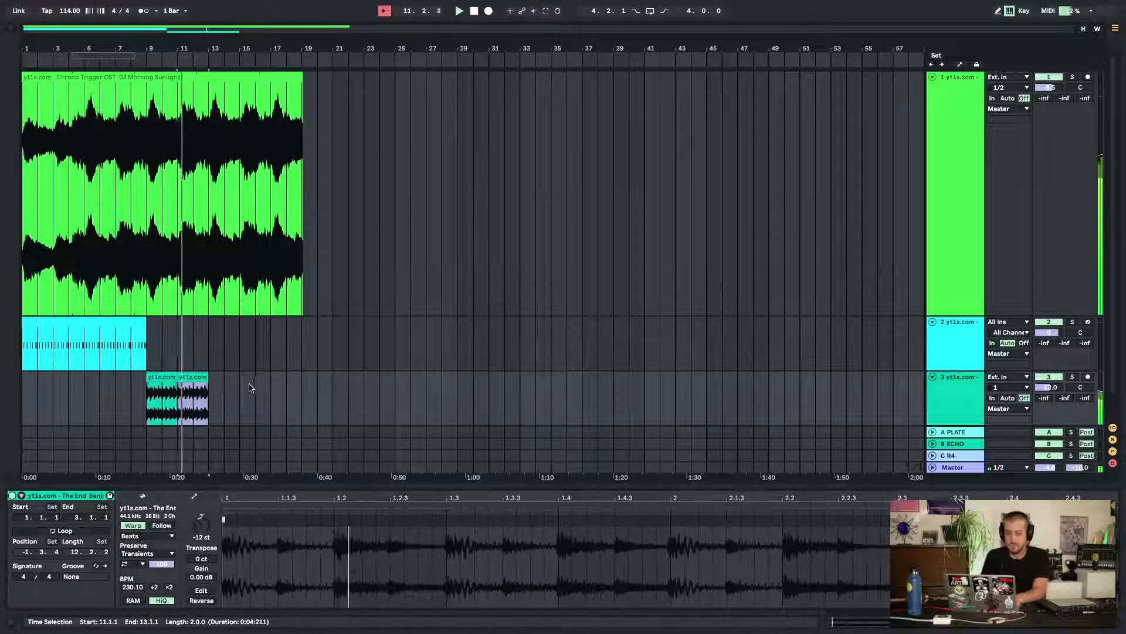
key("ctrl+d")
key("ctrl+d")
key("ctrl+d")
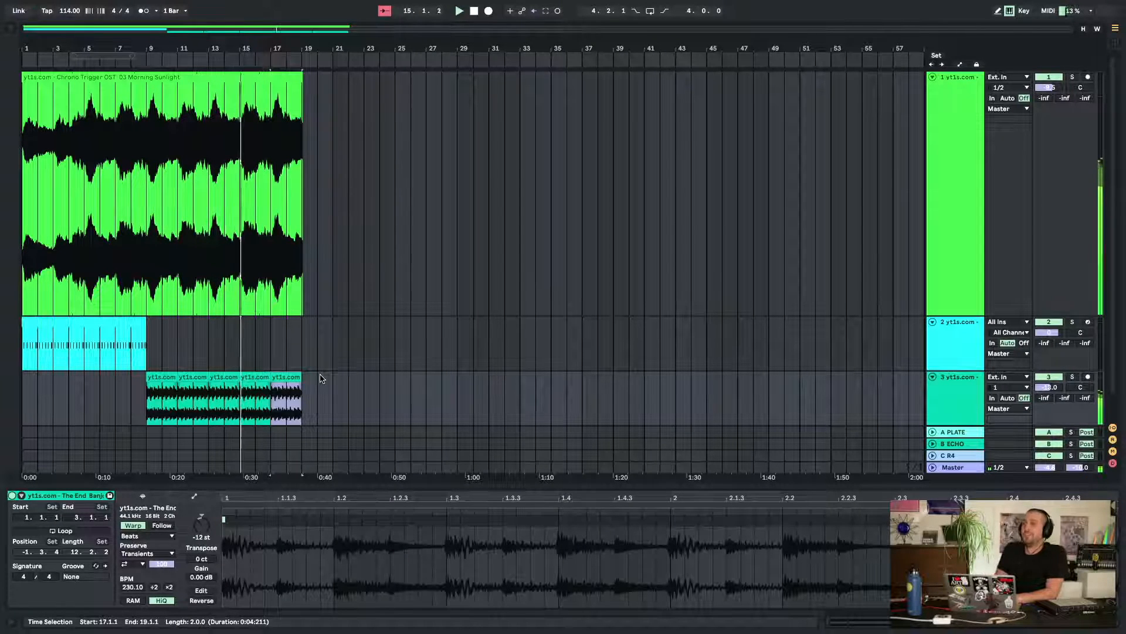
key("space")
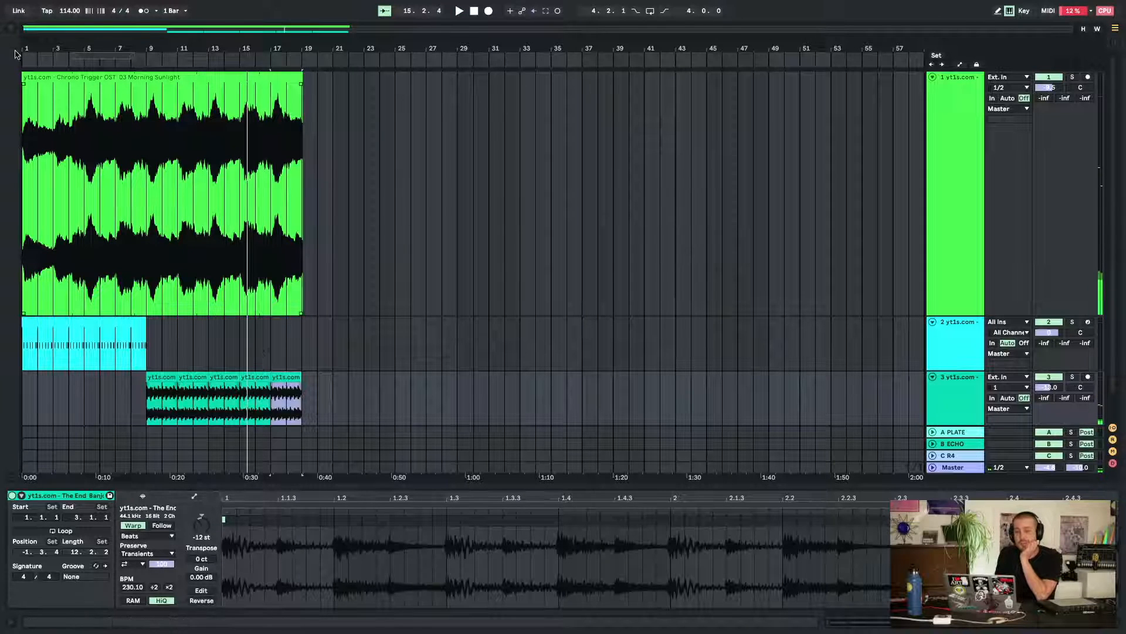
Add EQ Eight from the audio effects to the BanjoKazooie track and delete the track's Channel EQ
left_click(14, 30)
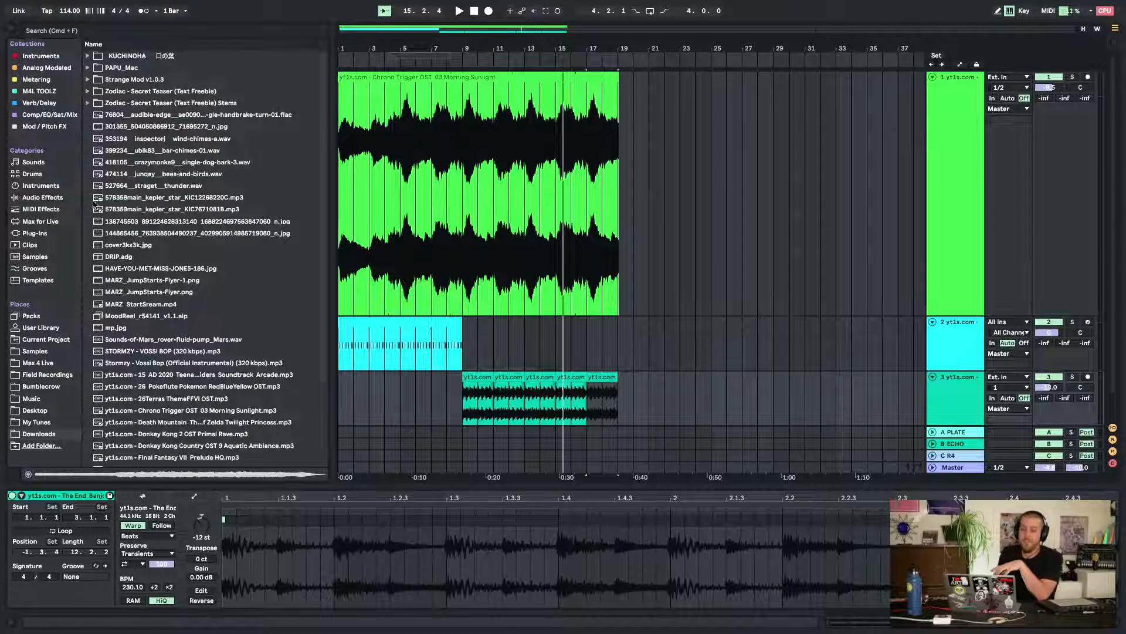
left_click(44, 198)
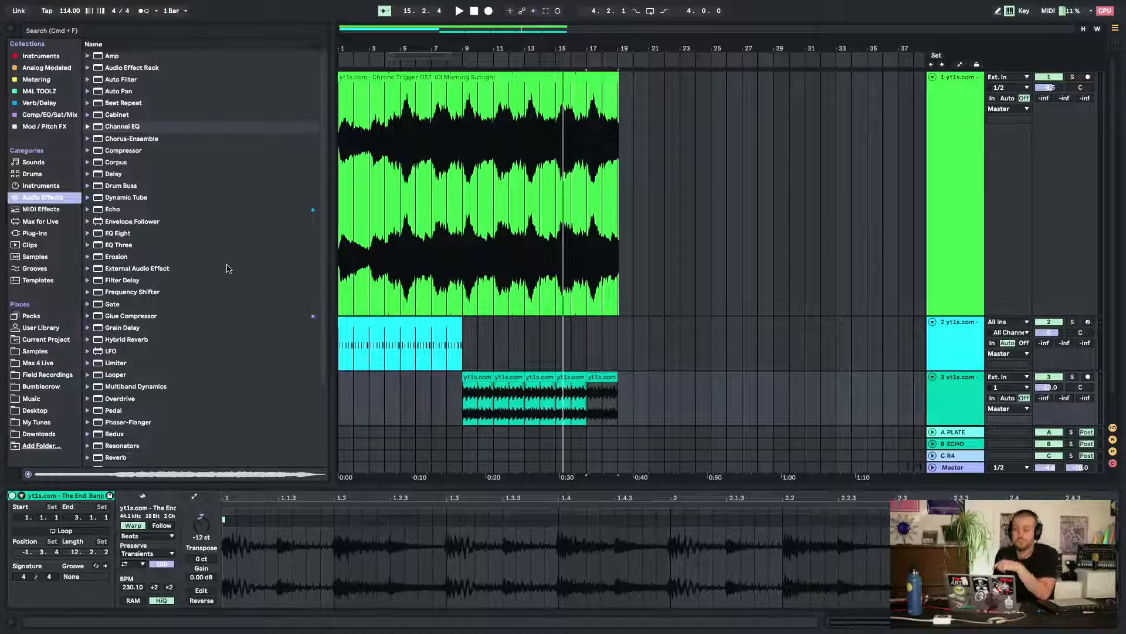
left_click(111, 234)
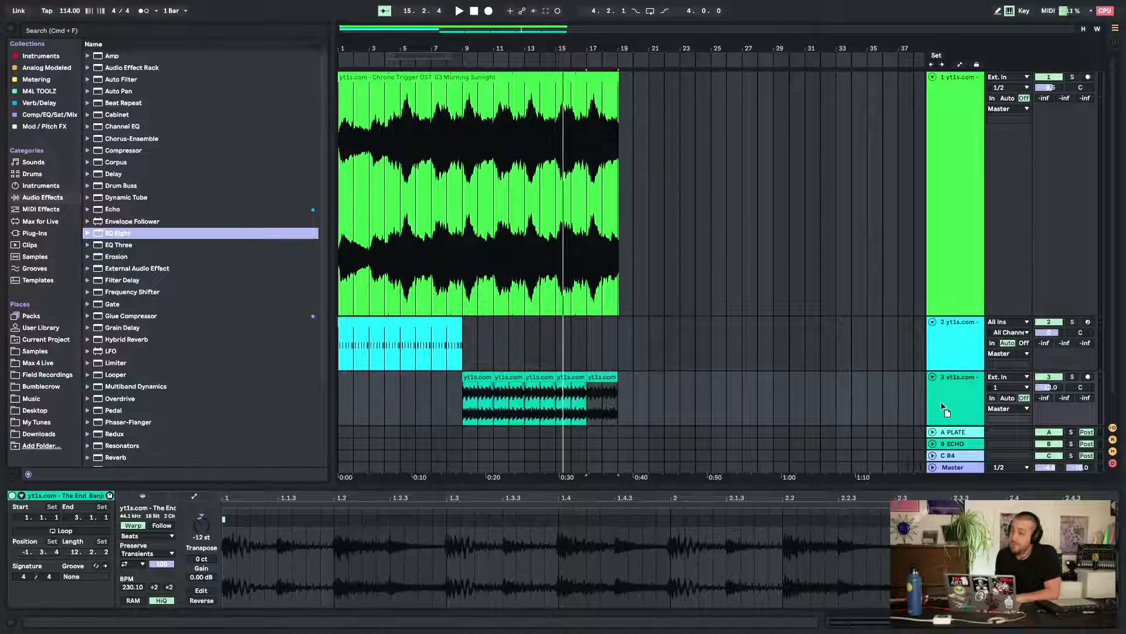
left_click_drag(945, 410, 942, 400)
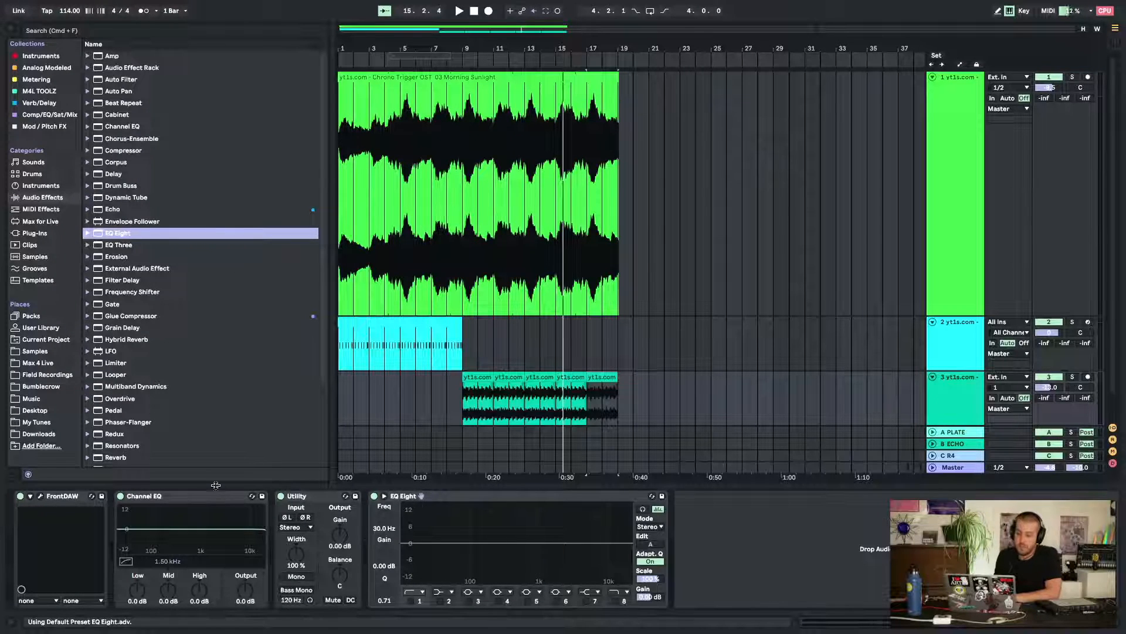
left_click(200, 496)
key("Delete")
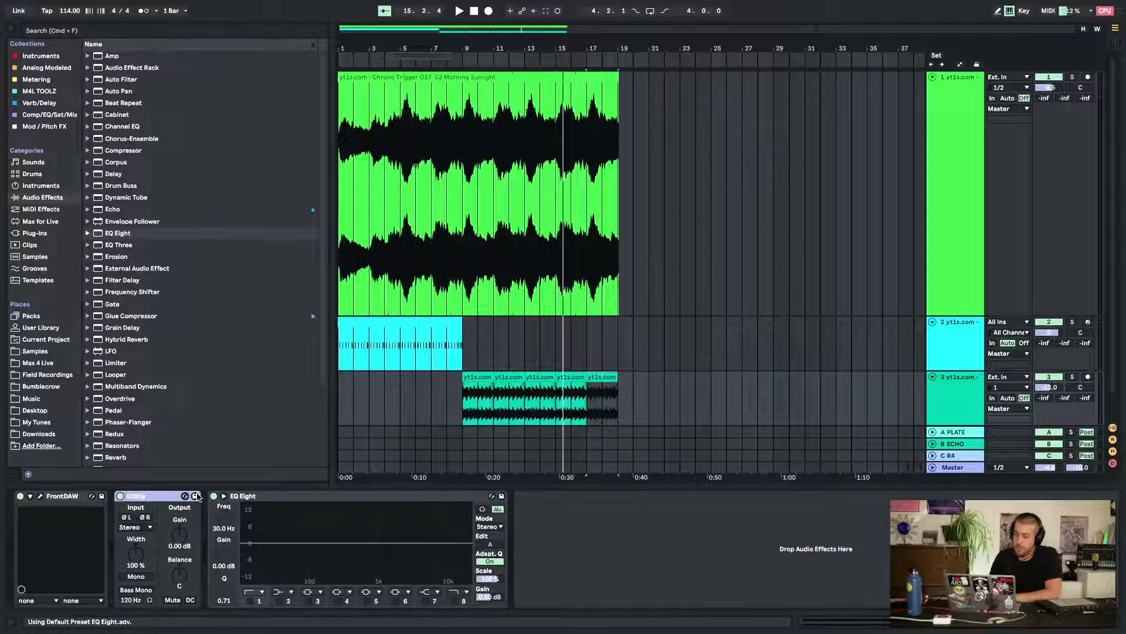
Enable the band 1 low cut in EQ Eight and raise its frequency to 813 Hz during playback
left_click(250, 601)
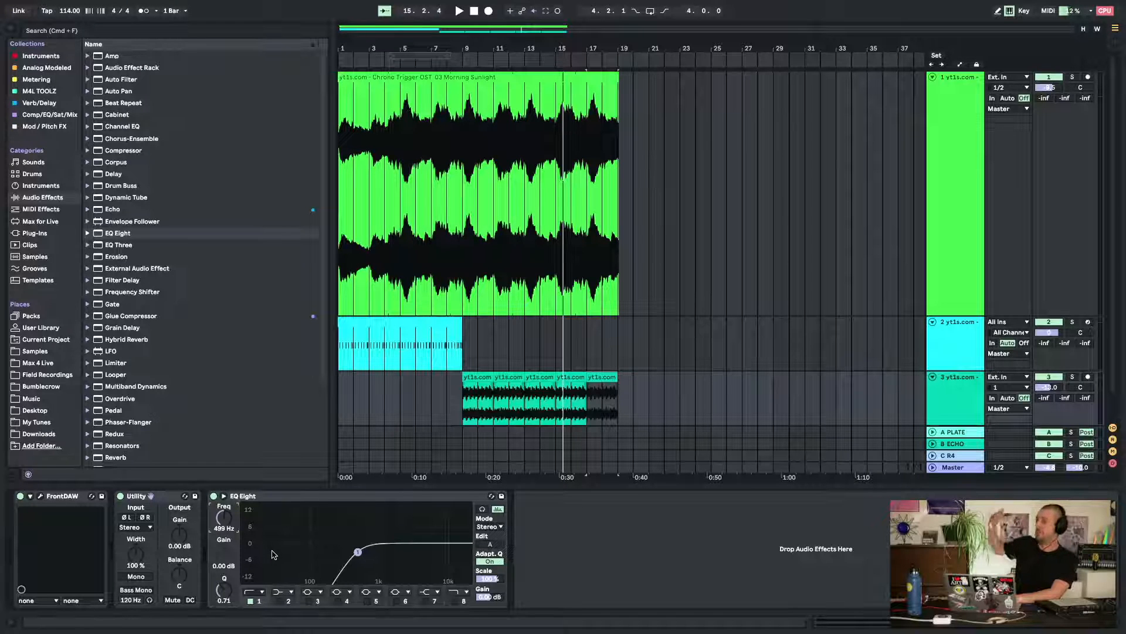
key("space")
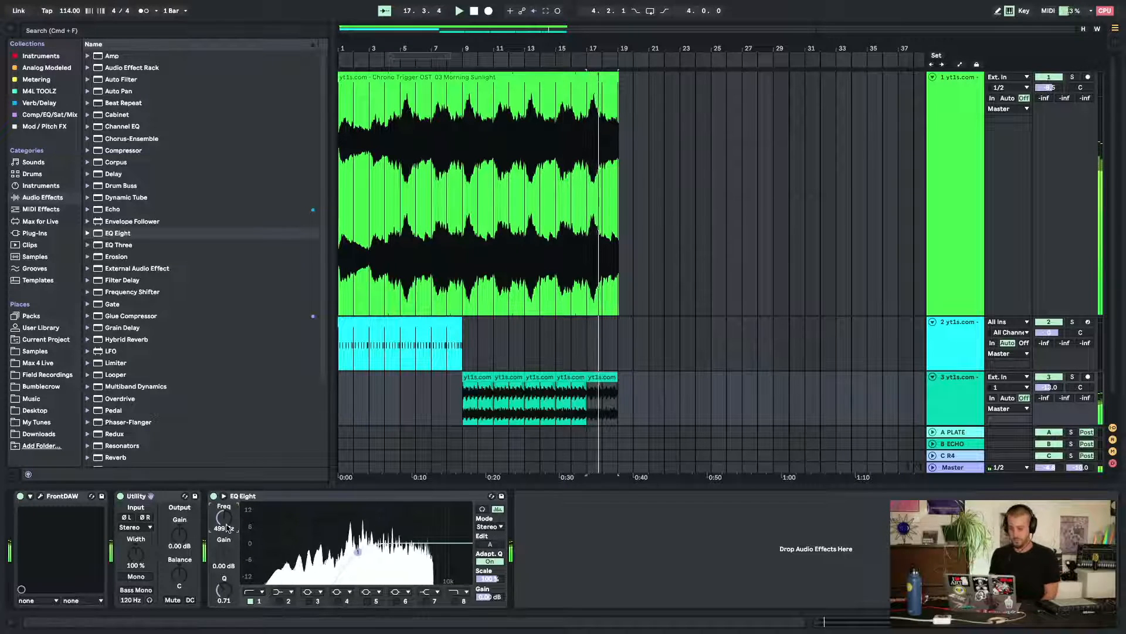
left_click_drag(226, 528, 226, 527)
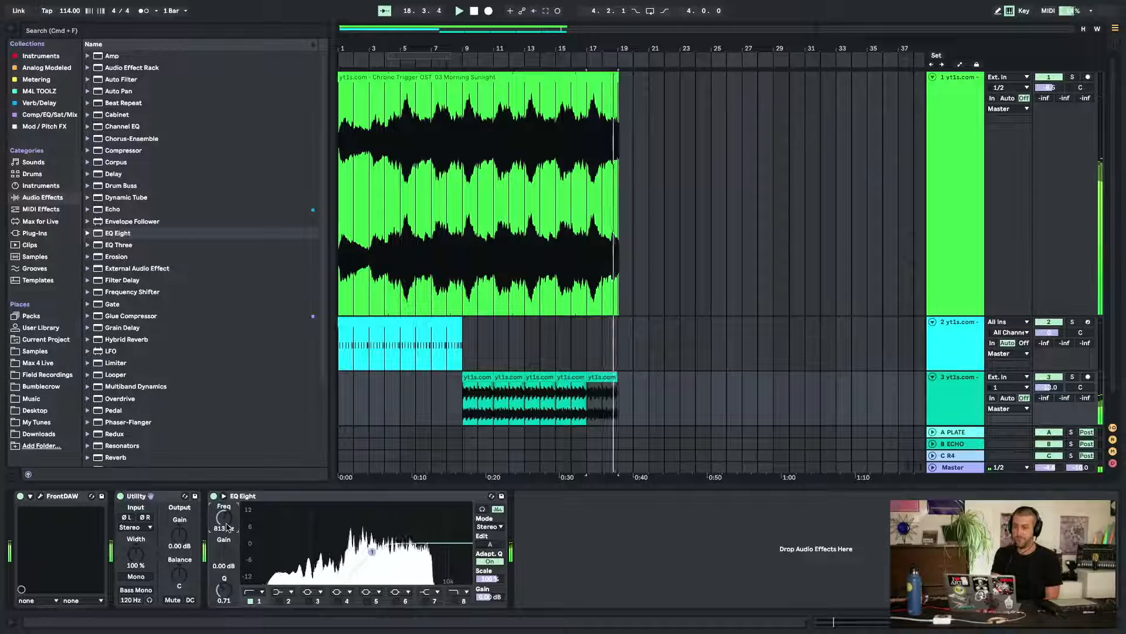
key("space")
key("space")
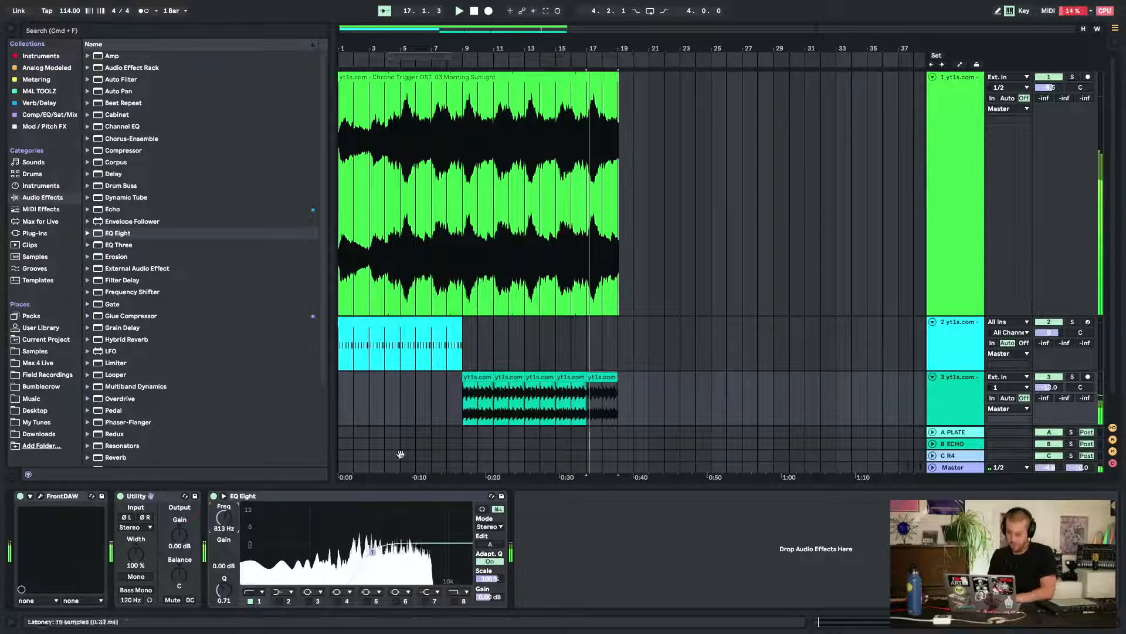
Restart playback from the BanjoKazooie clip at bar 9, lower the low-cut frequency to 415 Hz and stop
key("space")
left_click(480, 377)
key("space")
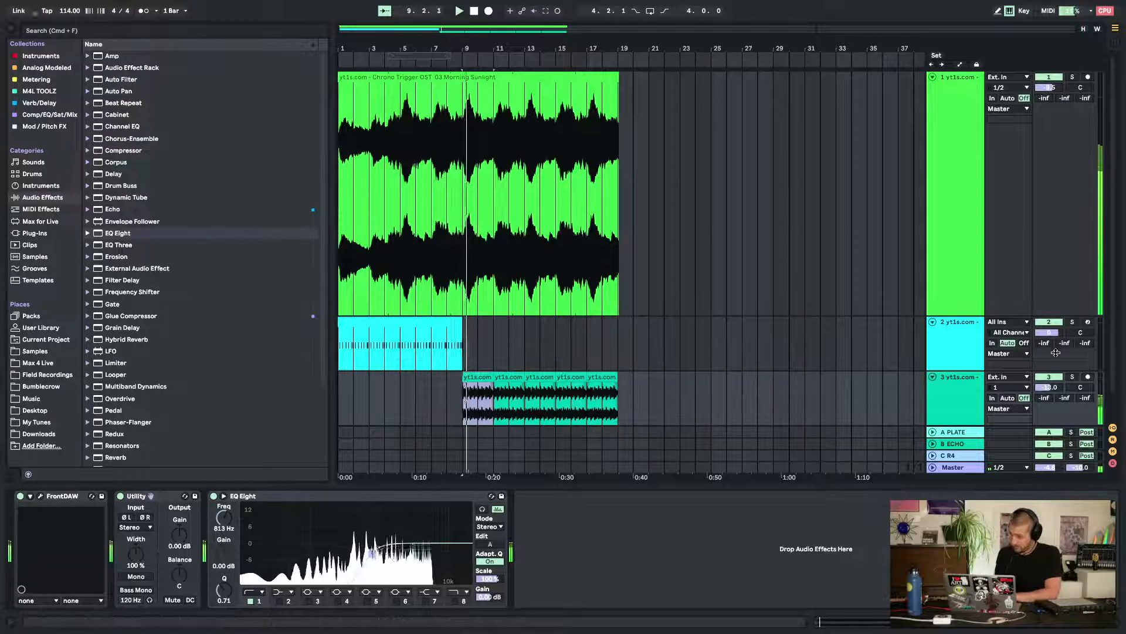
left_click_drag(224, 519, 224, 530)
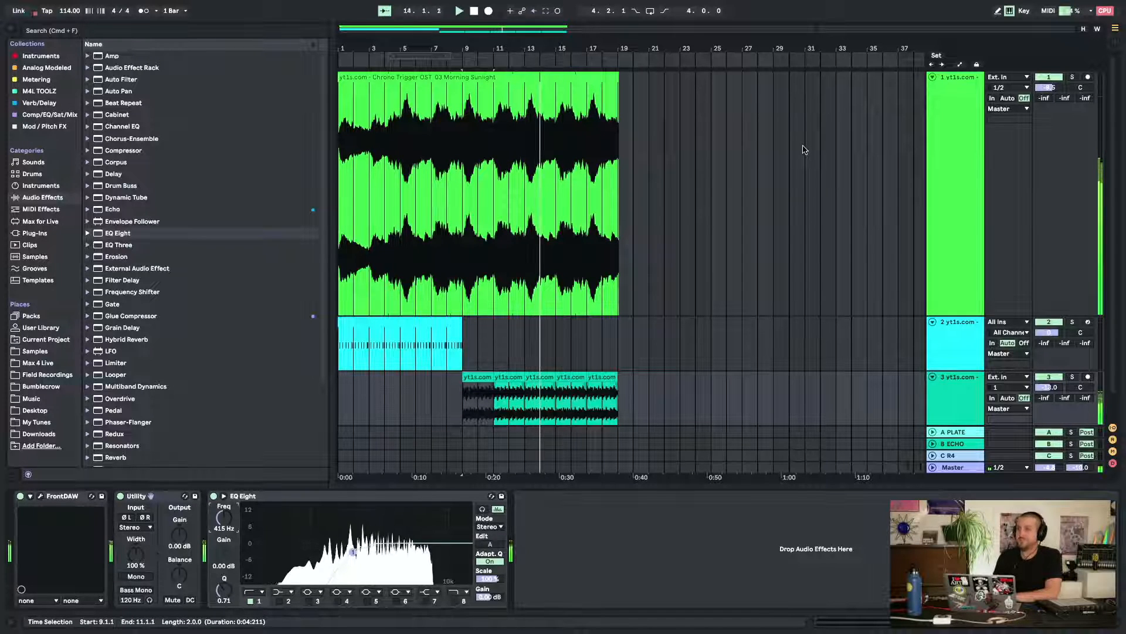
key("space")
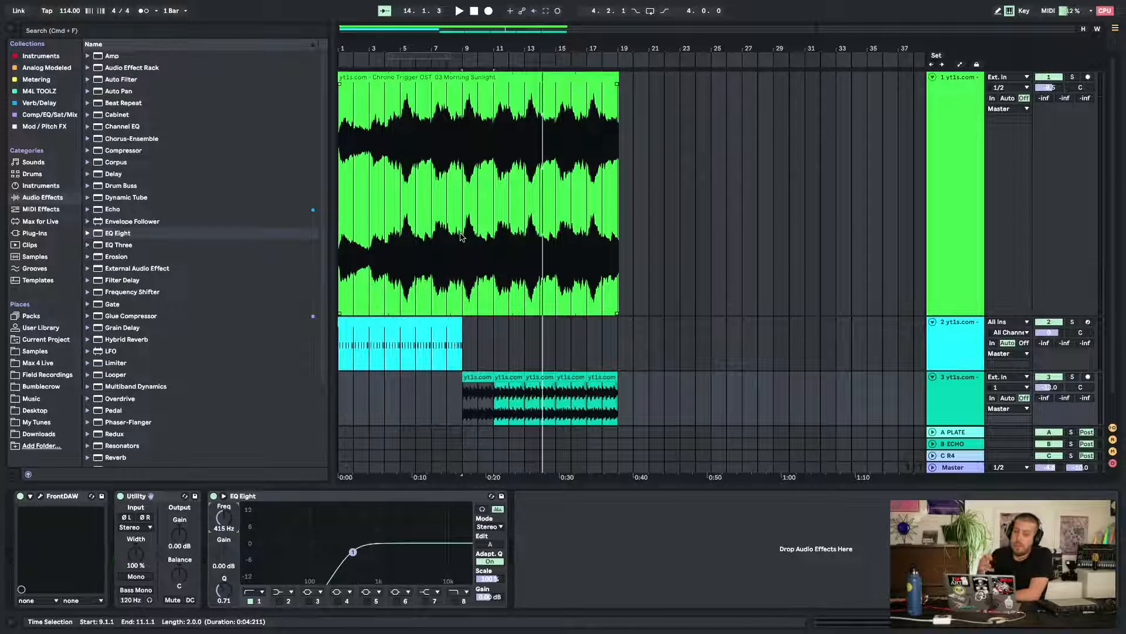
Open the first BanjoKazooie clip in a taller clip view and set its transient loop mode to off
left_click(482, 376)
double_click(483, 376)
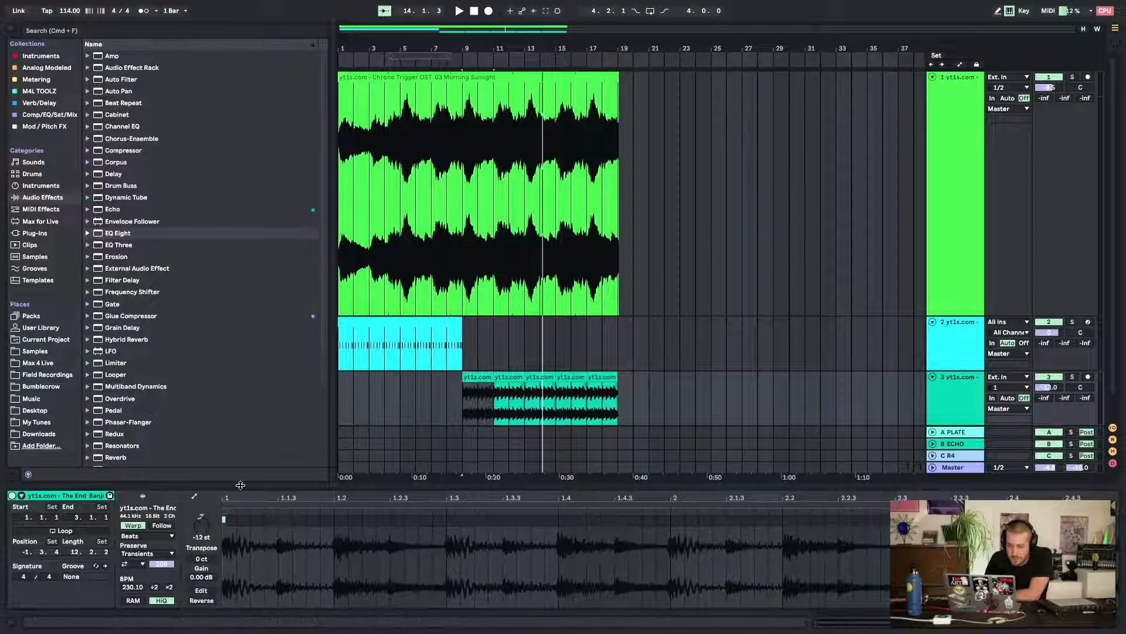
left_click_drag(240, 484, 238, 358)
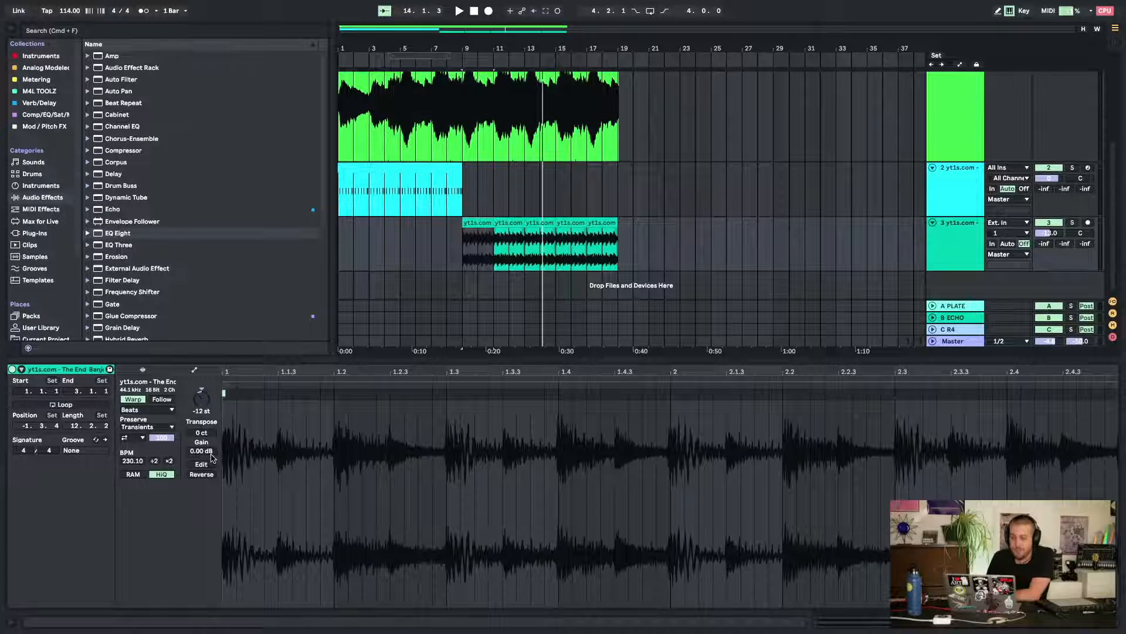
left_click(132, 439)
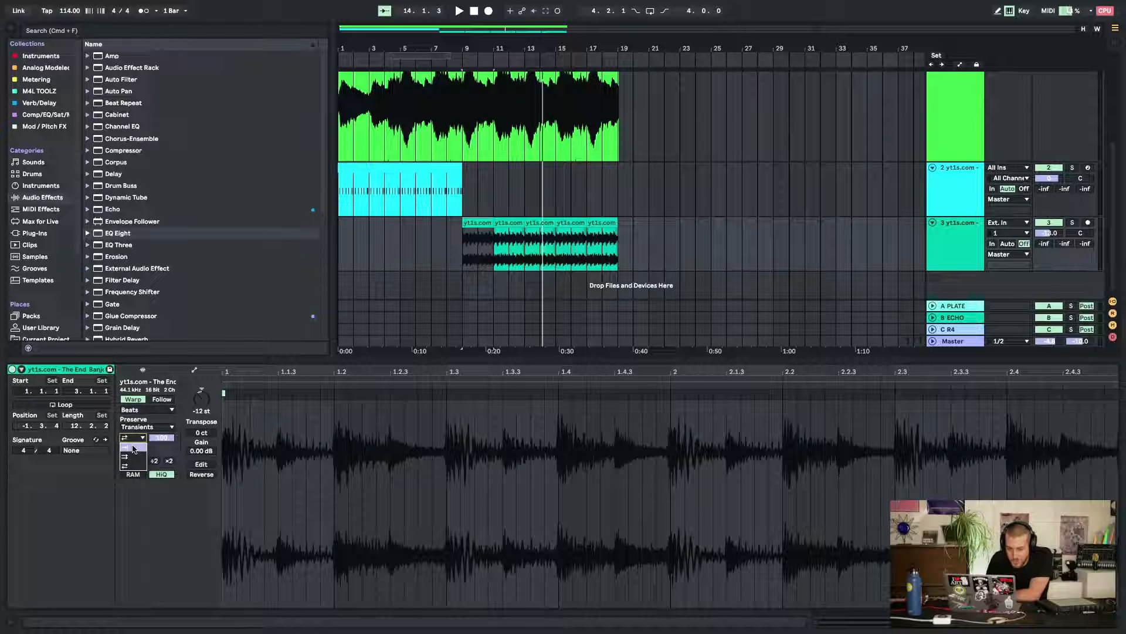
left_click(134, 440)
left_click(138, 438)
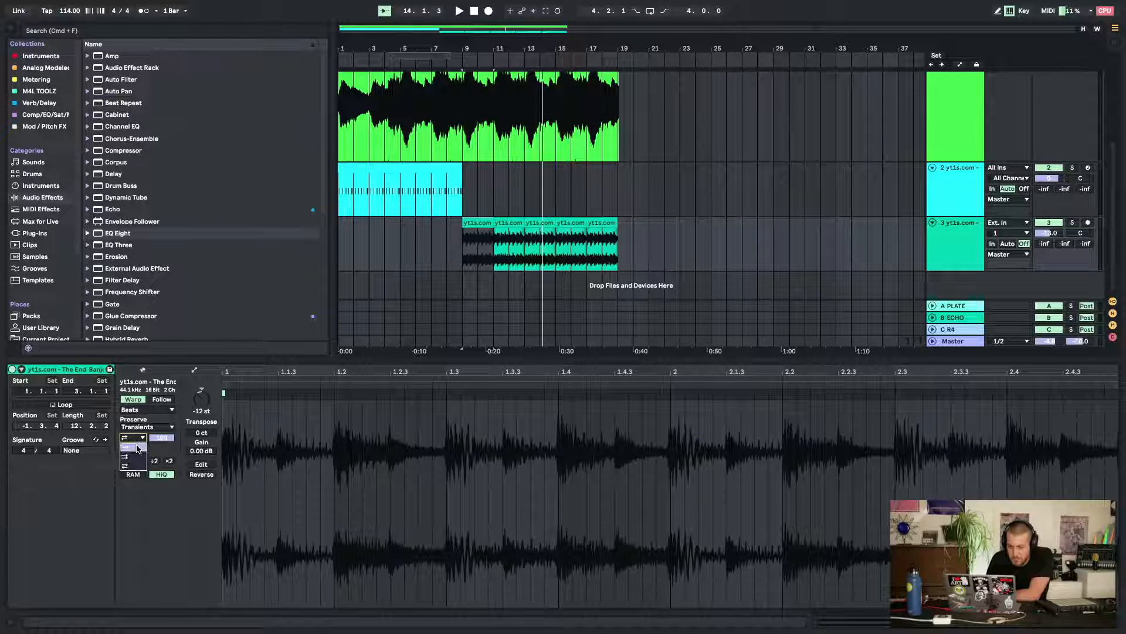
left_click(137, 447)
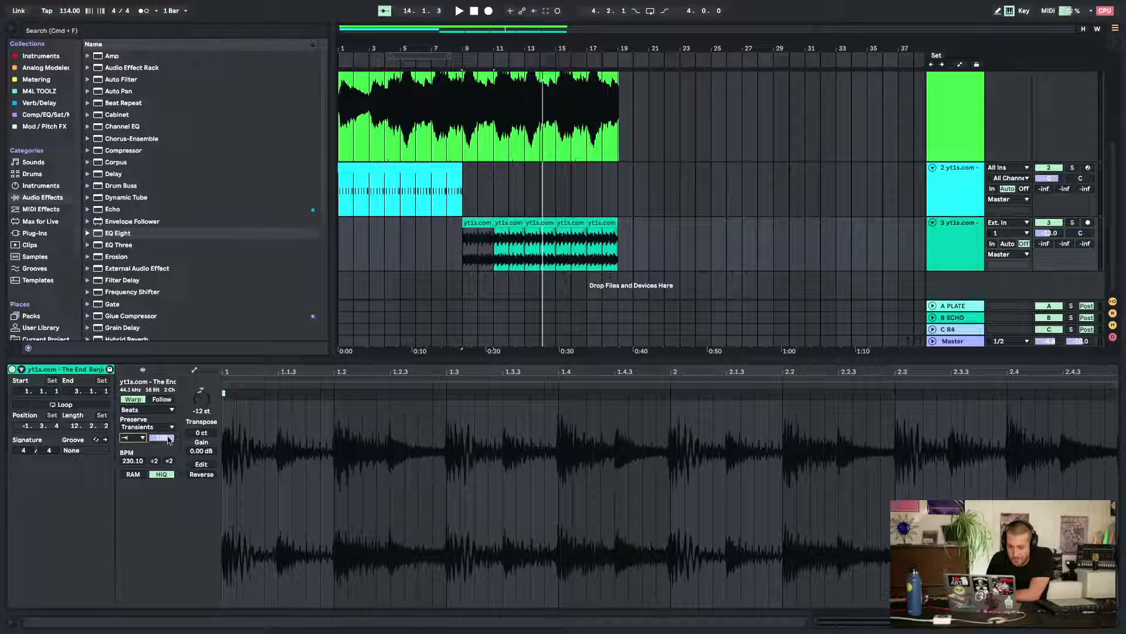
Keep Preserve on Transients, lower the clip's transient envelope to 9 and audition the soloed BanjoKazooie track from bar 9
left_click(171, 426)
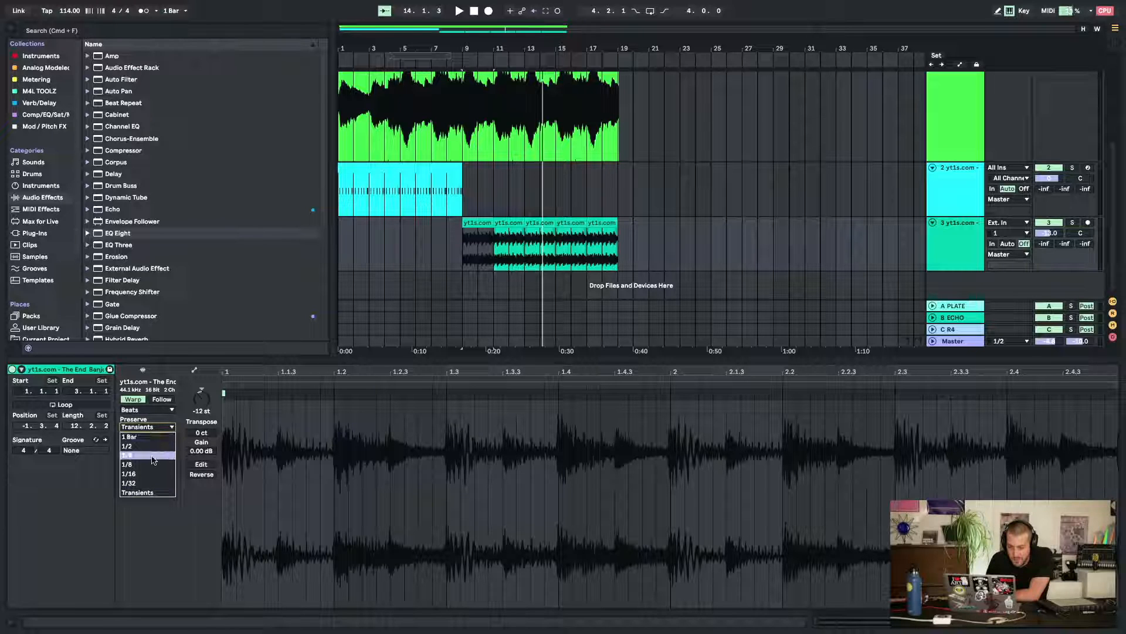
left_click(167, 421)
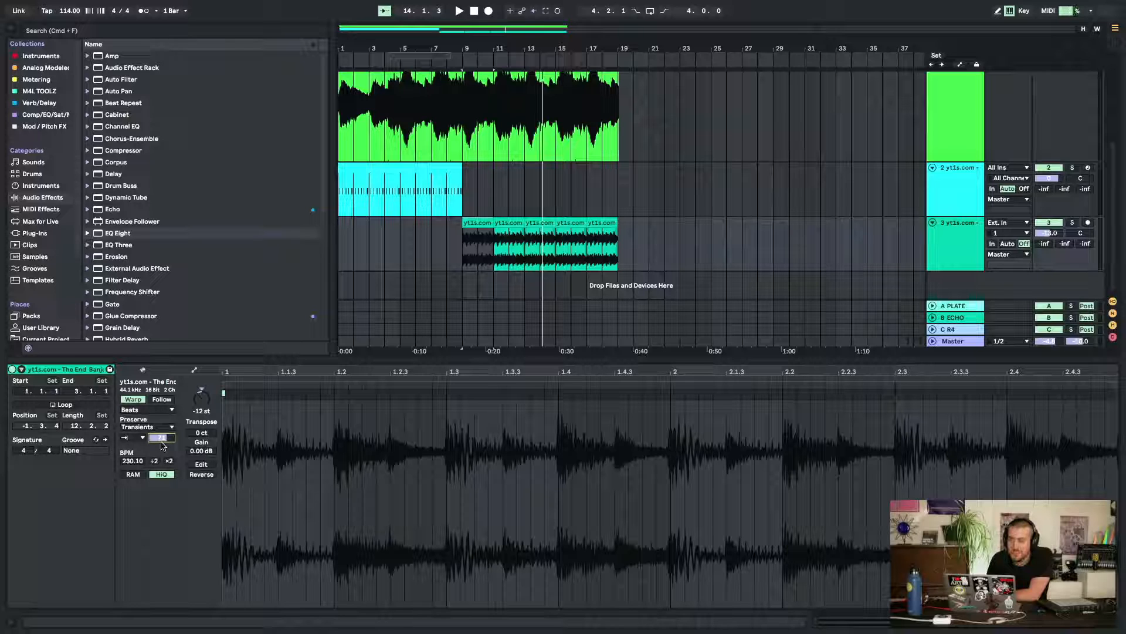
left_click(18, 627)
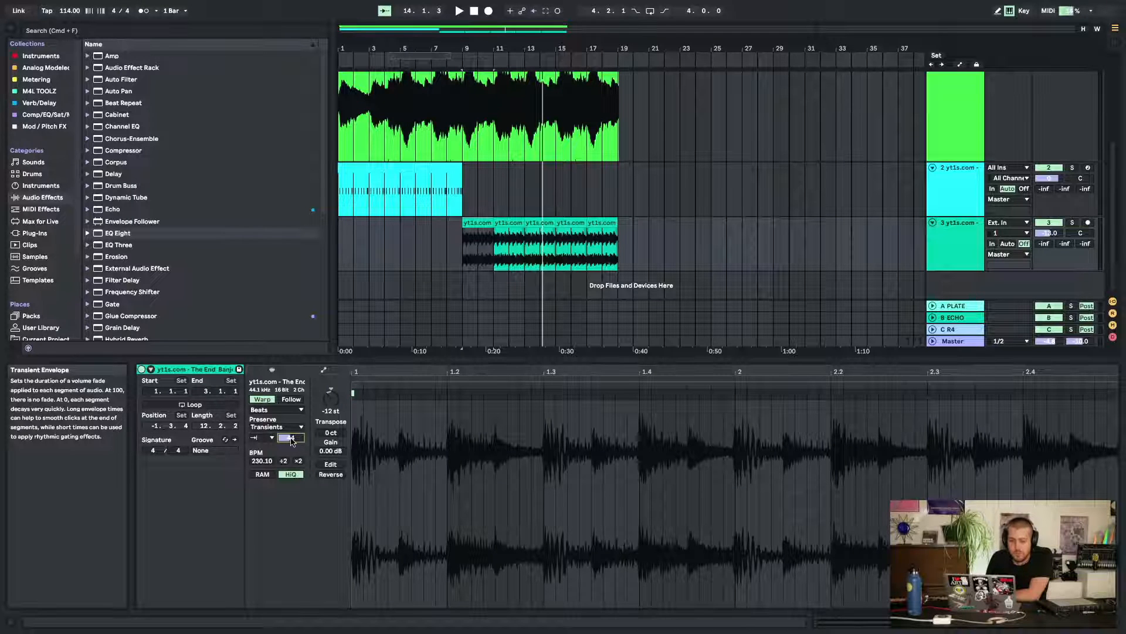
key("space")
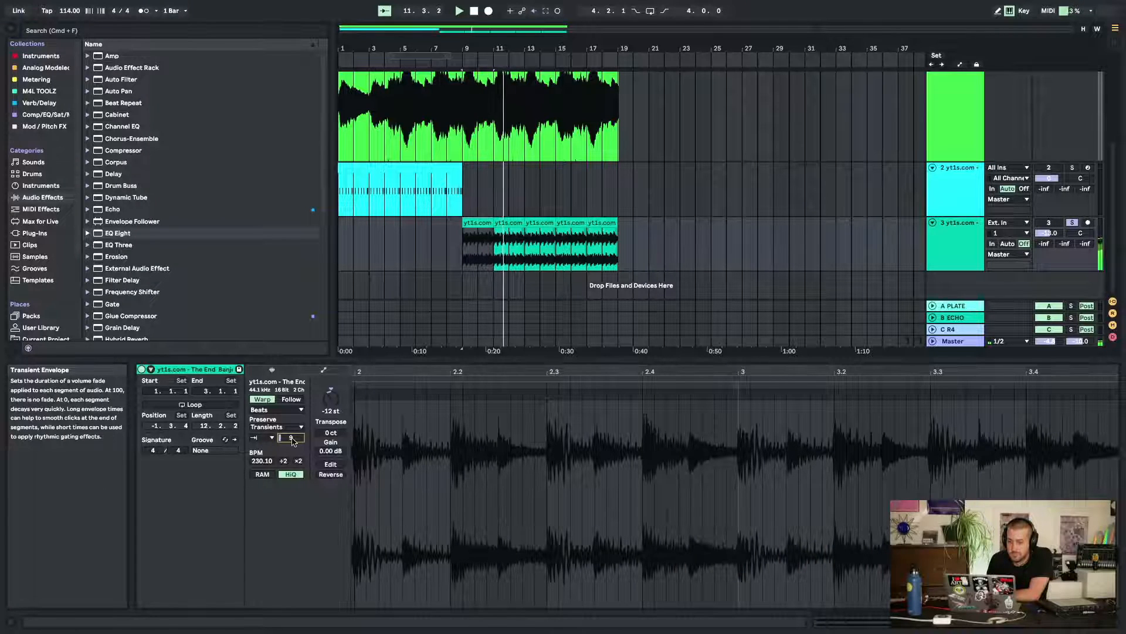
key("space")
key("space")
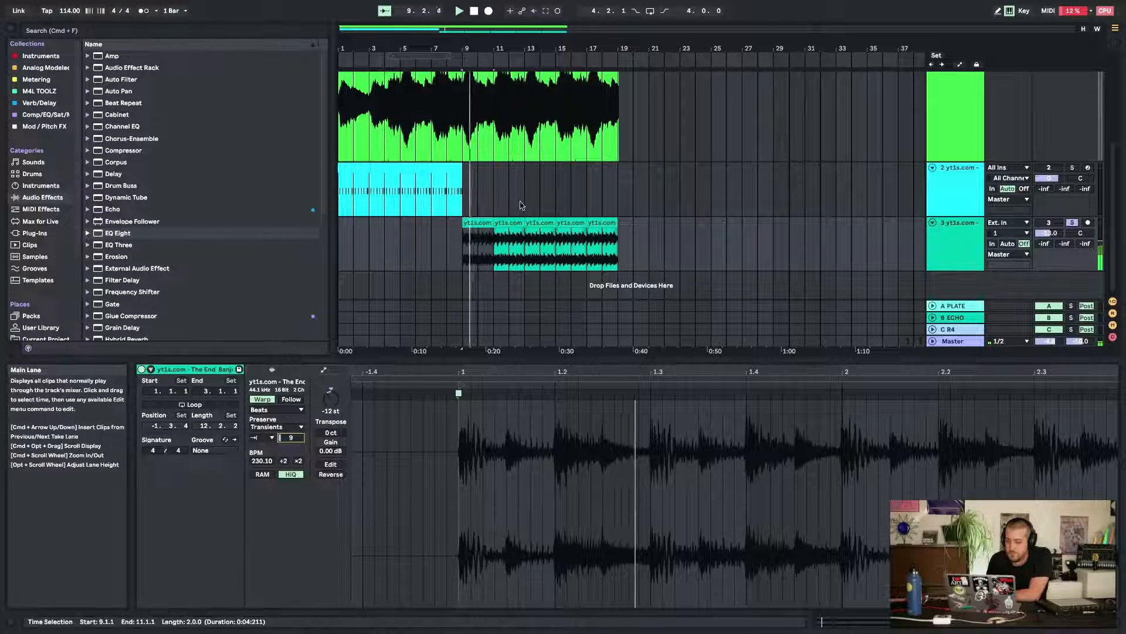
Duplicate the first BanjoKazooie clip three times over the clips at bars 11, 13 and 15
left_click(487, 223)
key("super+d")
key("super+d")
key("super+d")
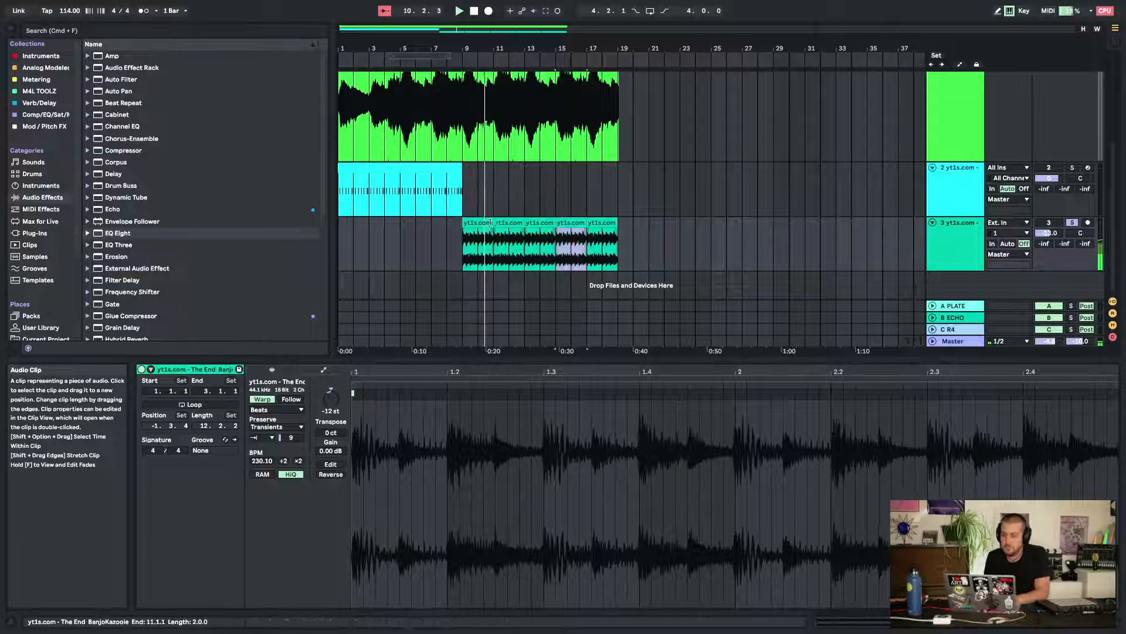
Loop the arrangement over the first BanjoKazooie clip at bars 9–11 and quantize its entire sample to the grid
left_click(488, 222)
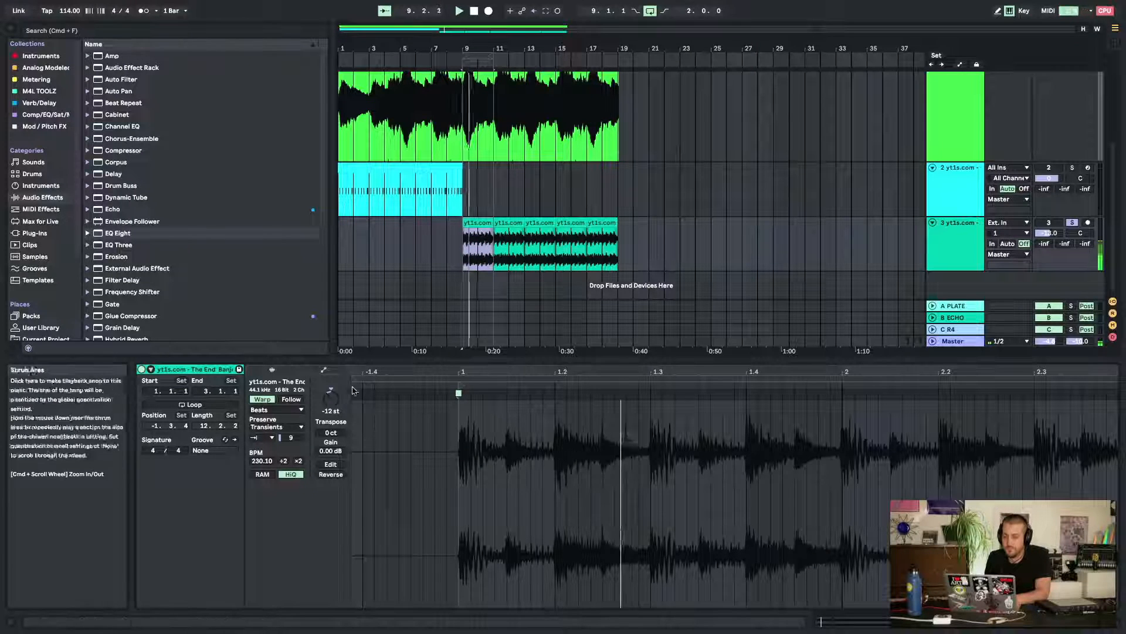
key("space")
left_click(546, 423)
key("super+a")
key("super+u")
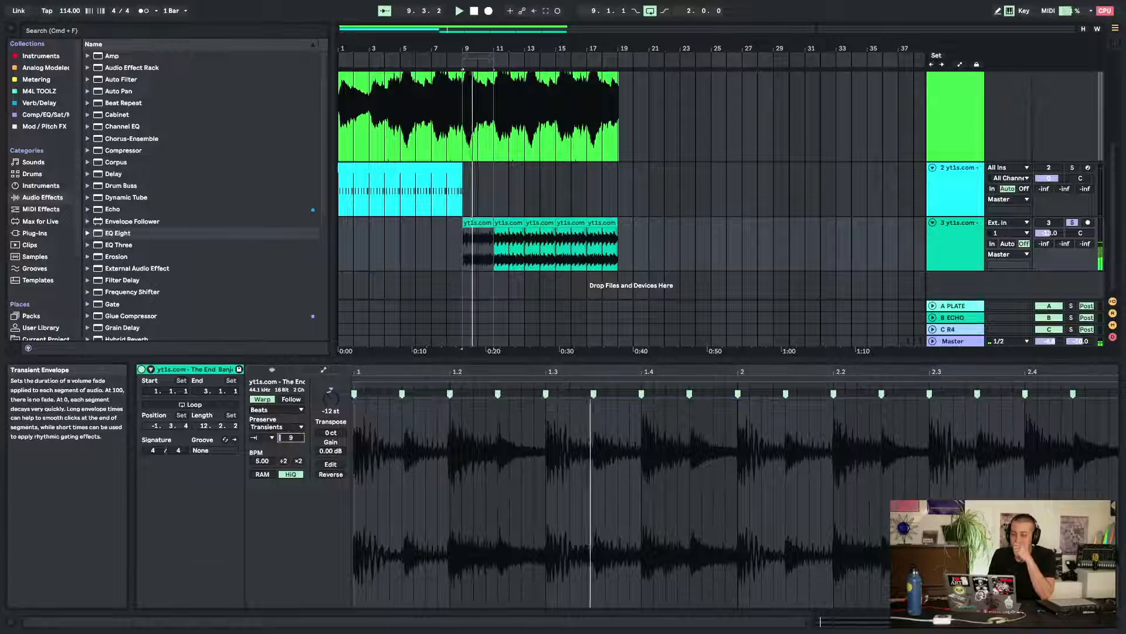
Lower the clip's transient envelope to 0, raise the BanjoKazooie track's PLATE send and hide the clip view
left_click_drag(291, 438, 291, 384)
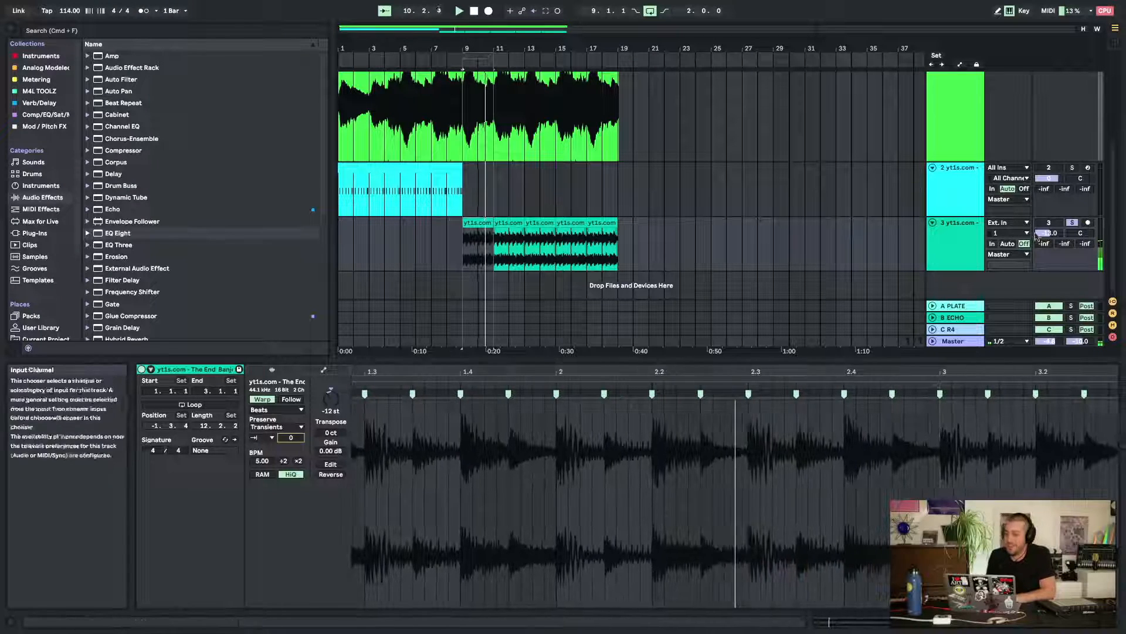
left_click_drag(1044, 243, 1045, 238)
left_click(1115, 621)
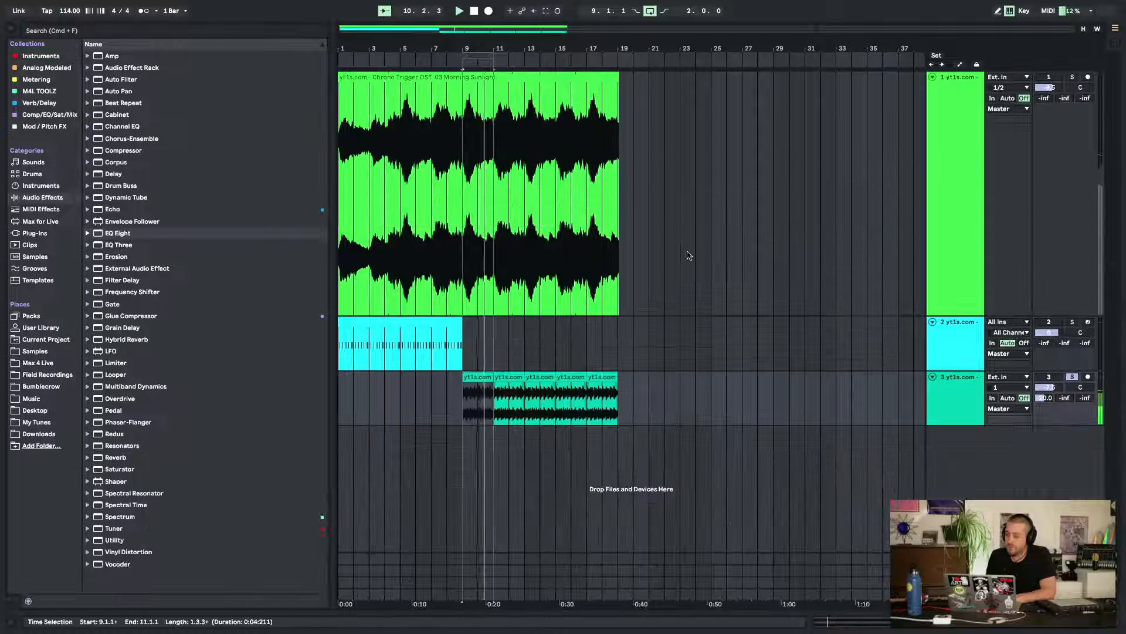
Turn on looping for the first BanjoKazooie clip, set its loop to four bars from 1.1.1 to 5.1.1 and audition it
left_click(474, 380)
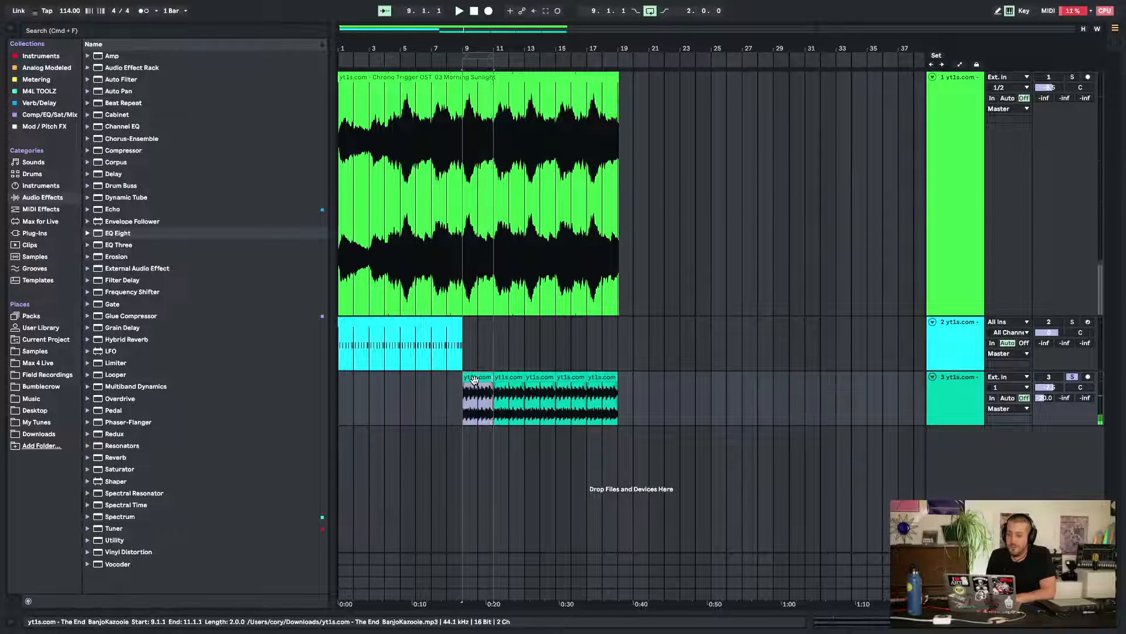
double_click(474, 380)
left_click(507, 484)
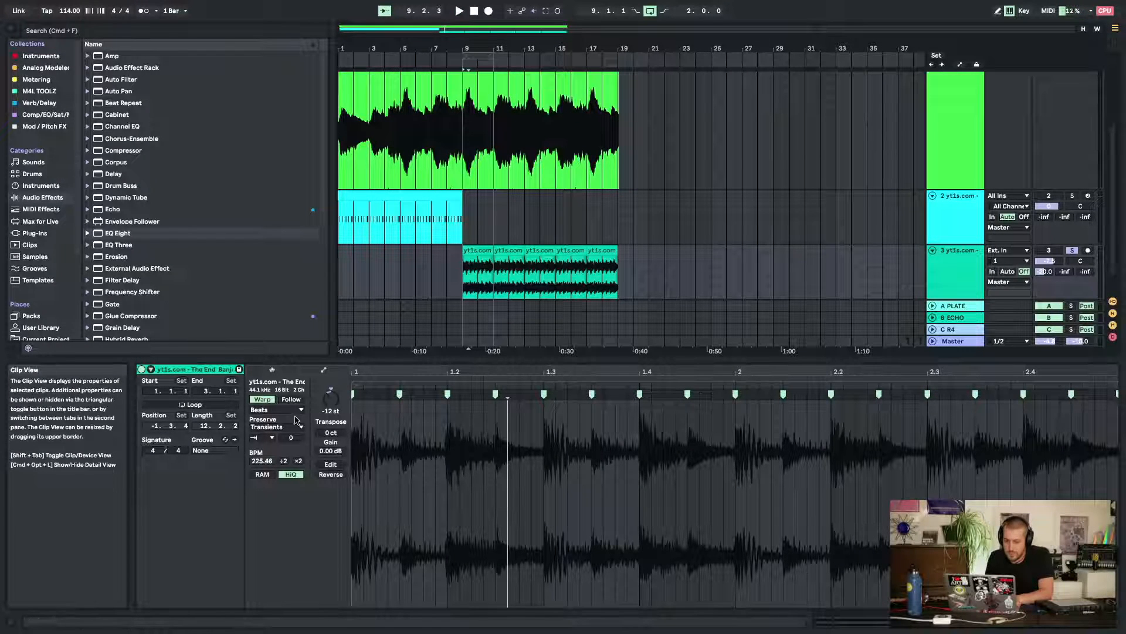
key("super+l")
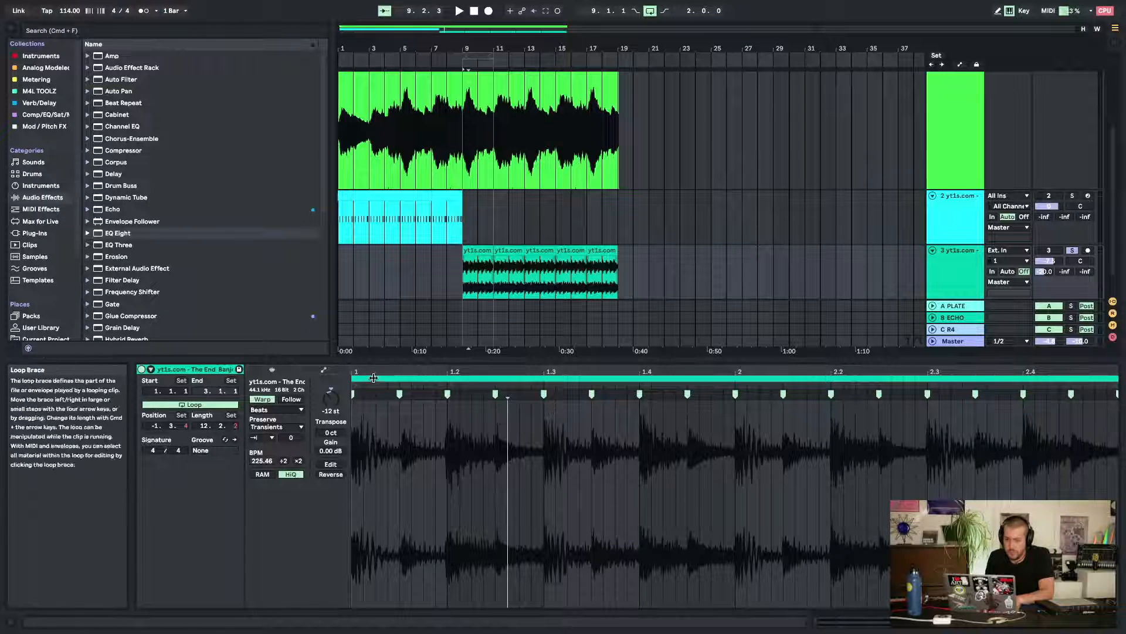
left_click_drag(374, 373, 374, 299)
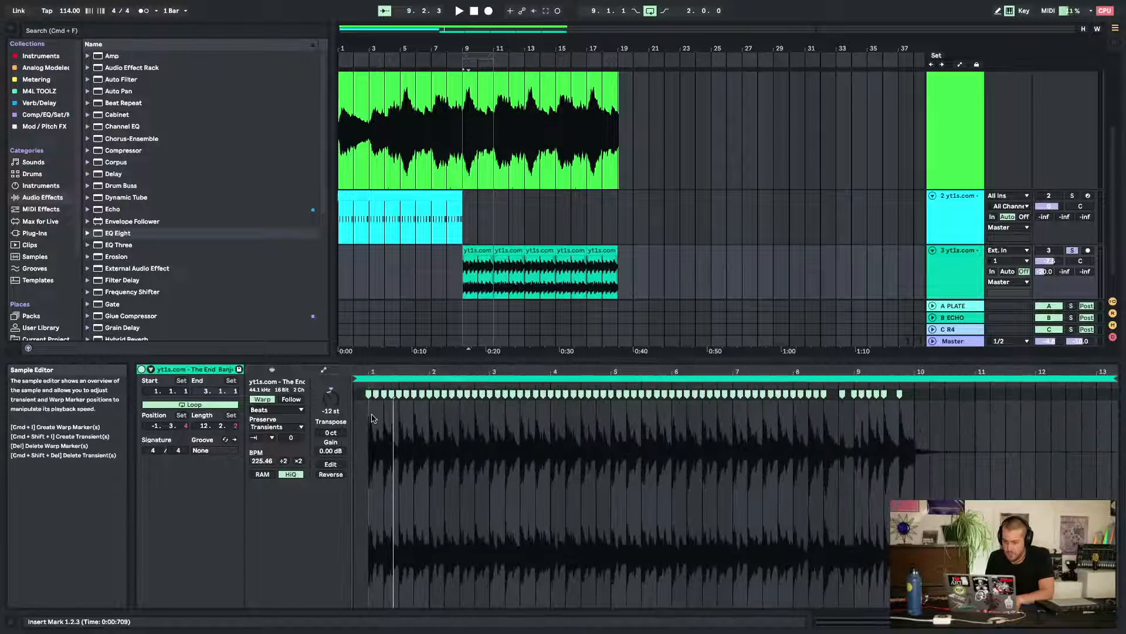
left_click_drag(370, 428, 489, 429)
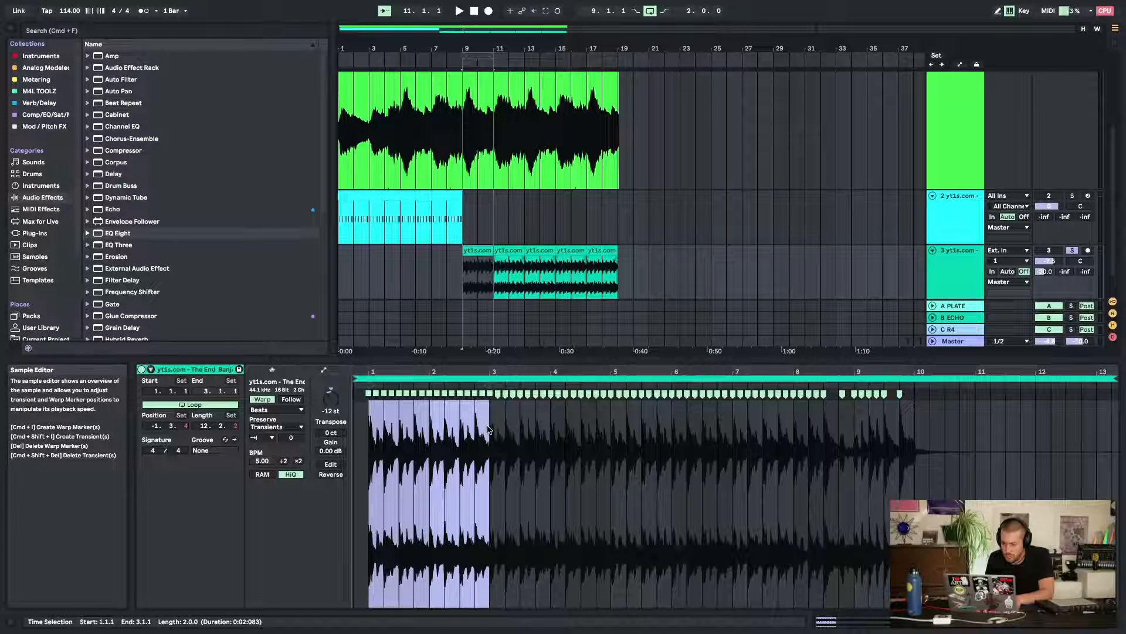
key("super+l")
left_click_drag(487, 379, 610, 379)
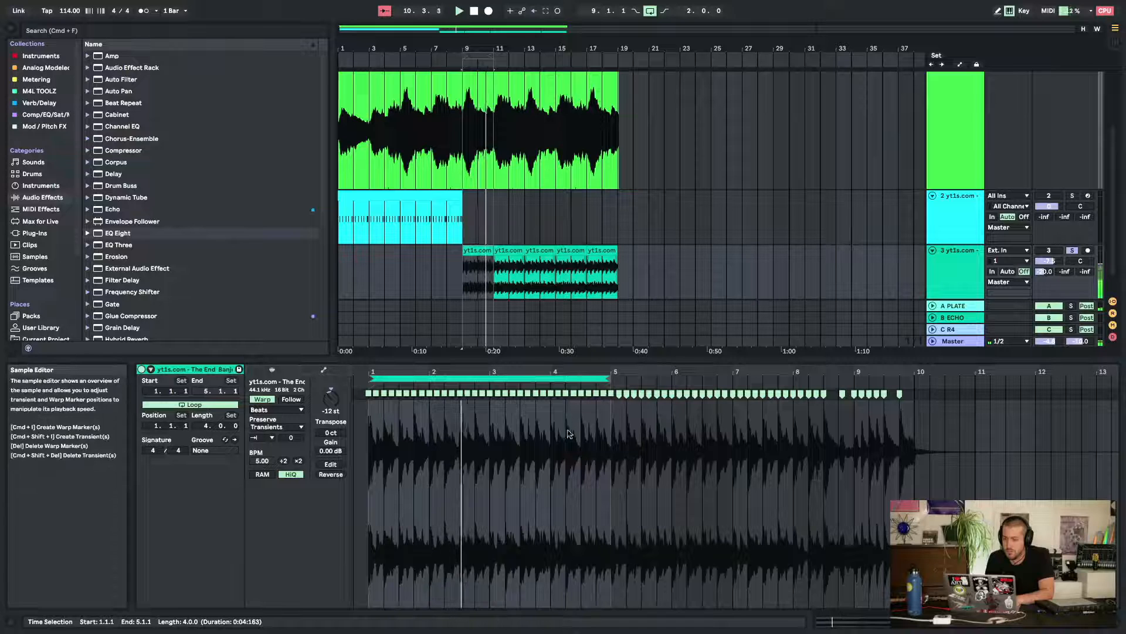
key("space")
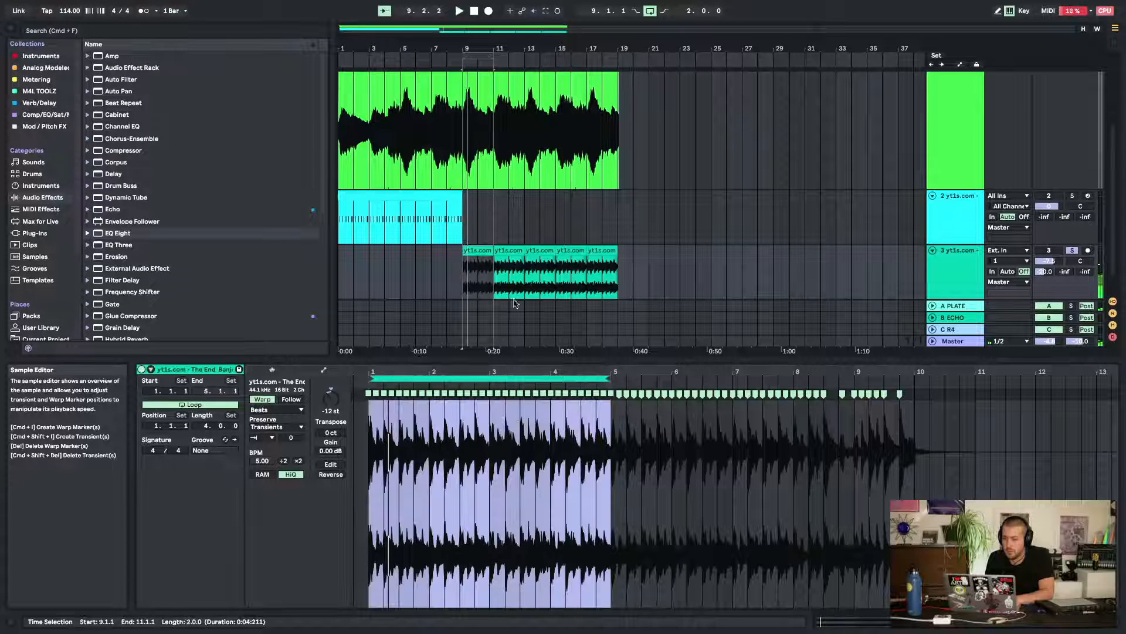
Extend the looped BanjoKazooie clip to bar 18, turn off the arrangement loop and audition it from bar 11
left_click_drag(492, 250, 602, 250)
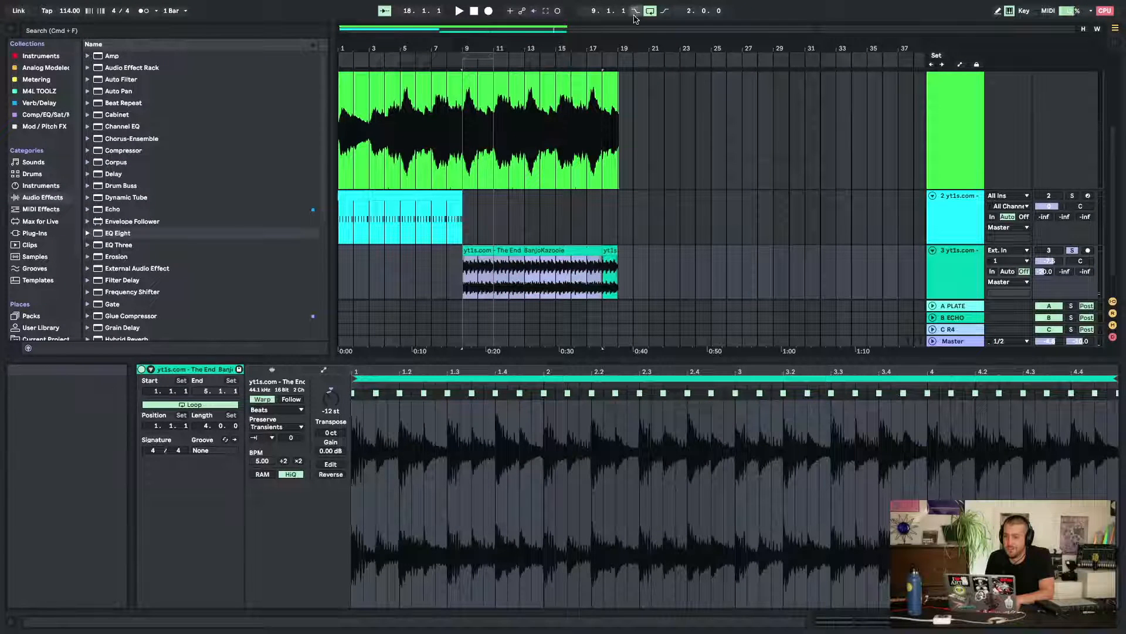
left_click(495, 273)
key("space")
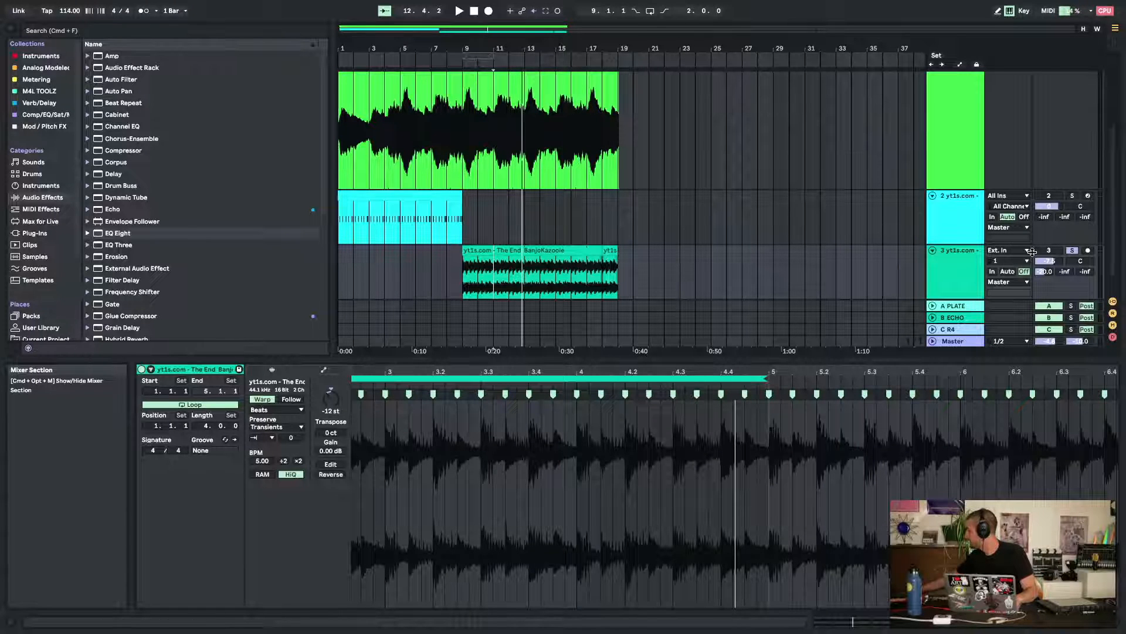
key("v")
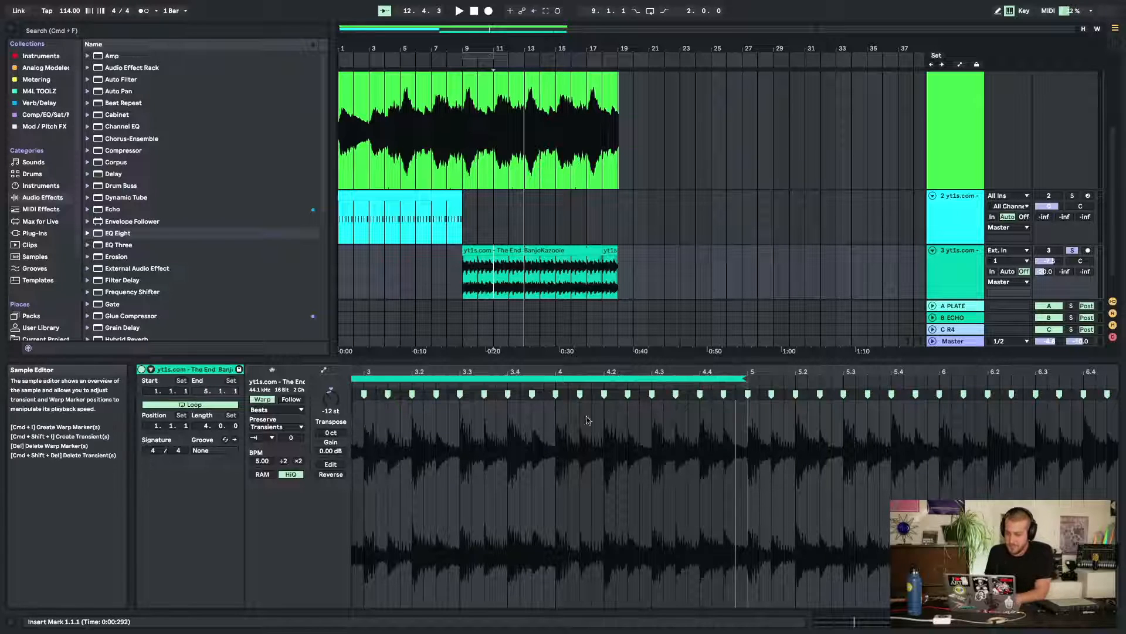
double_click(526, 369)
key("space")
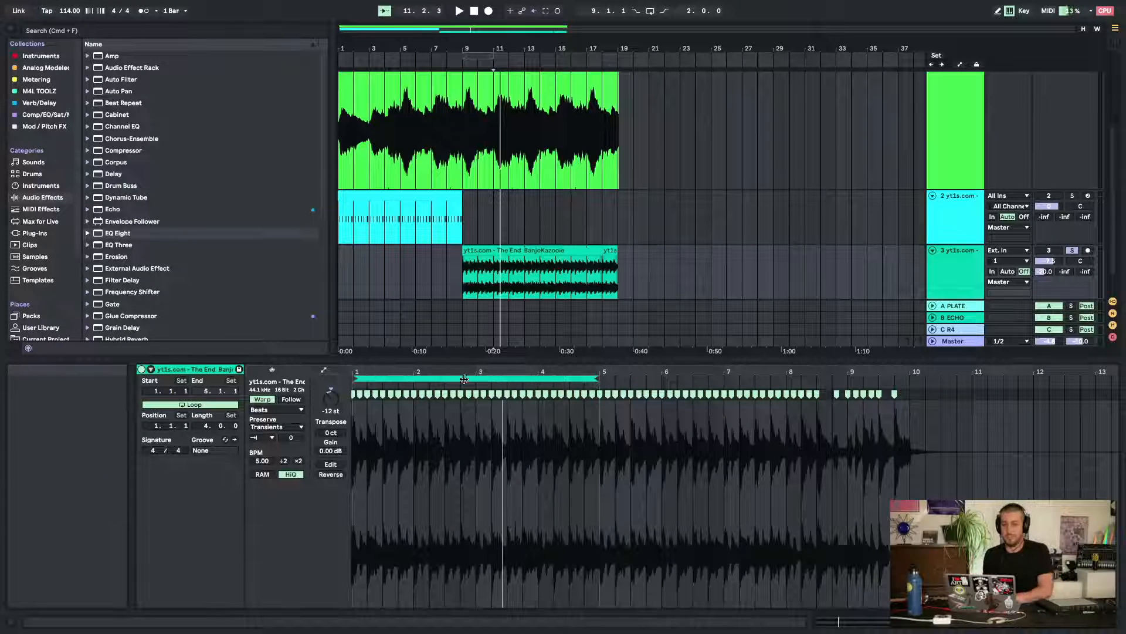
In the clip's Transposition envelope, lower the section from 3.1.1 to 5.1.1 by 1 semitone and audition it
left_click(324, 370)
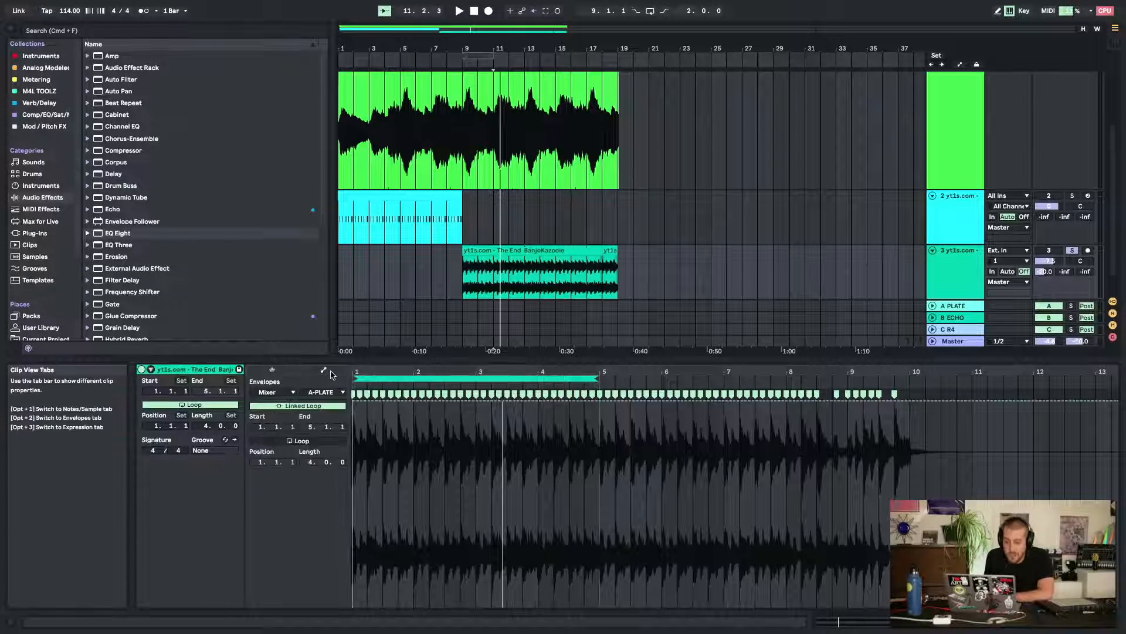
left_click(292, 393)
left_click(291, 401)
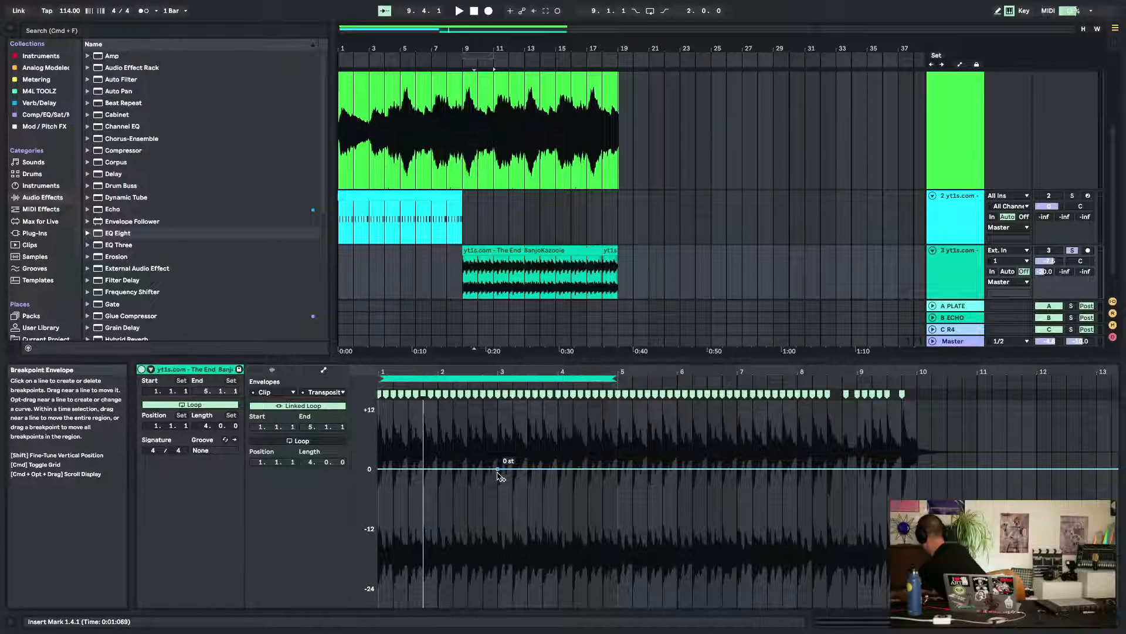
left_click(498, 469)
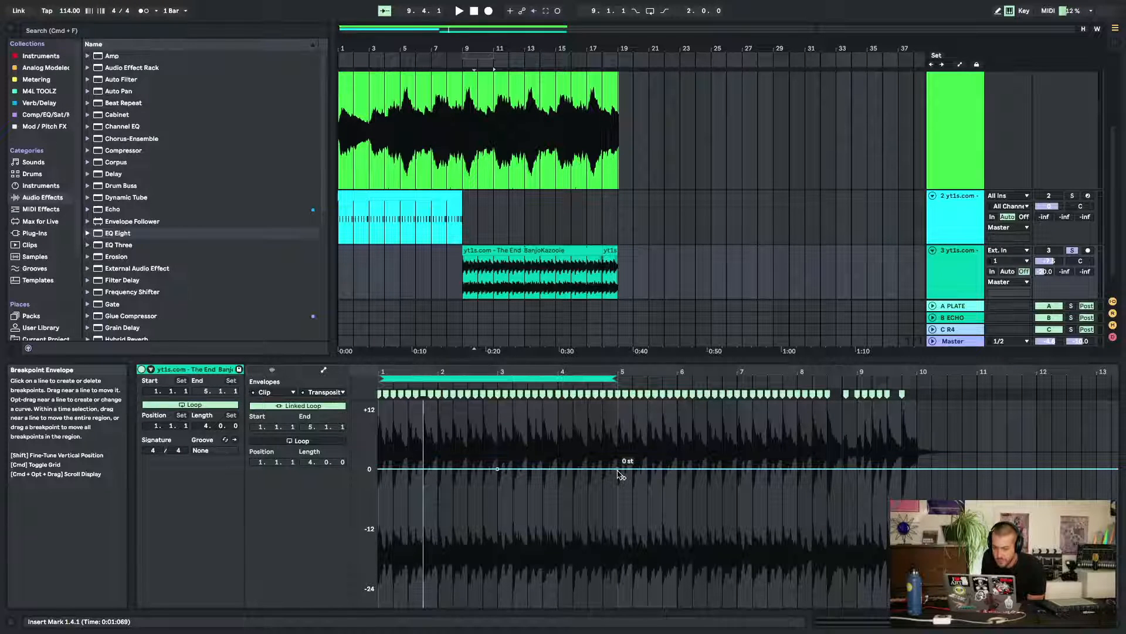
left_click_drag(619, 473, 510, 475)
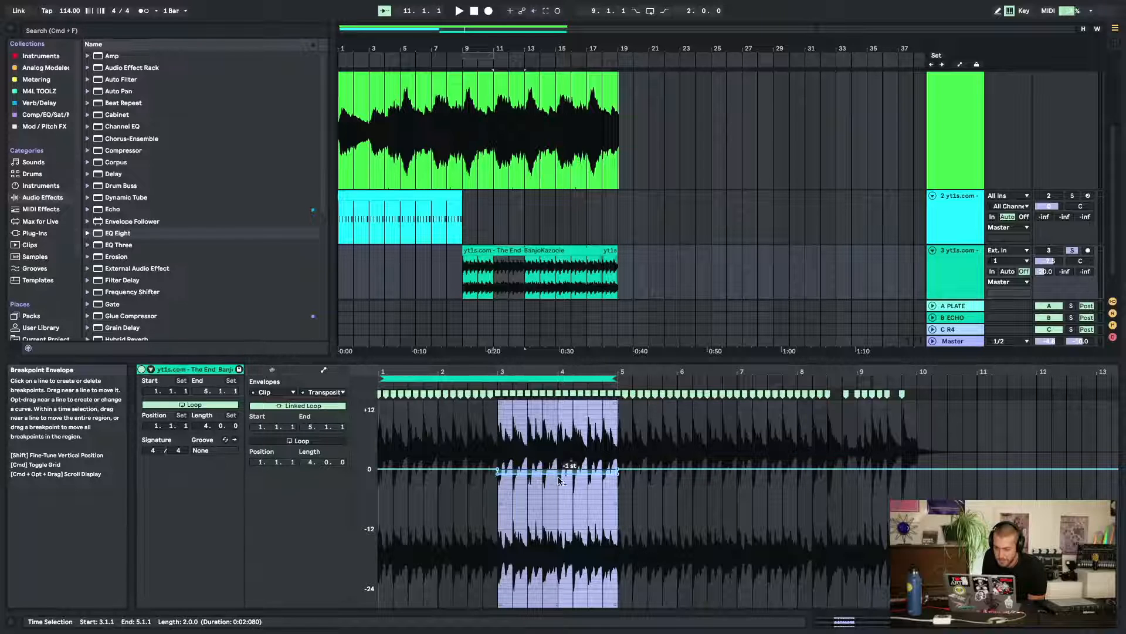
key("space")
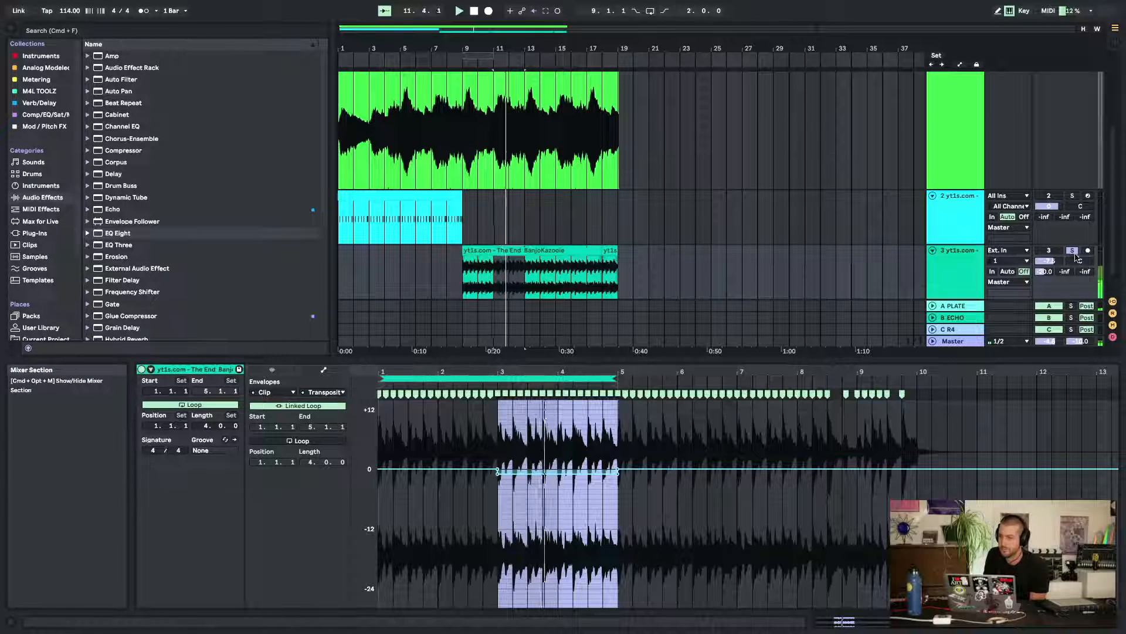
With the track unsoloed, extend the BanjoKazooie clip to bar 19 and set its transient envelope to 34
left_click(478, 251)
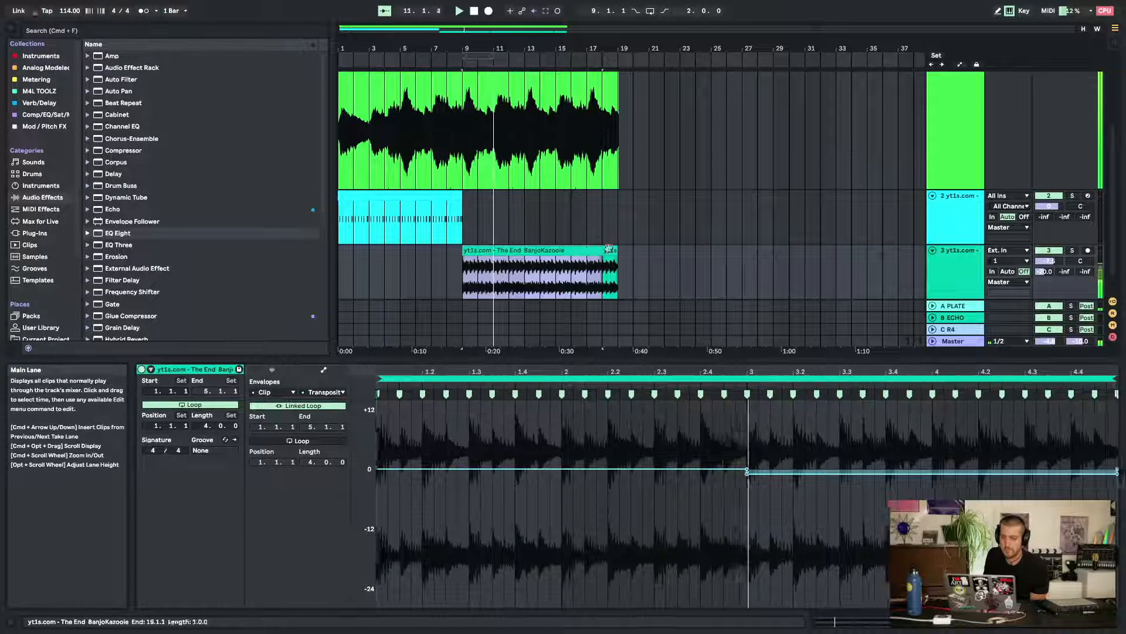
left_click(273, 369)
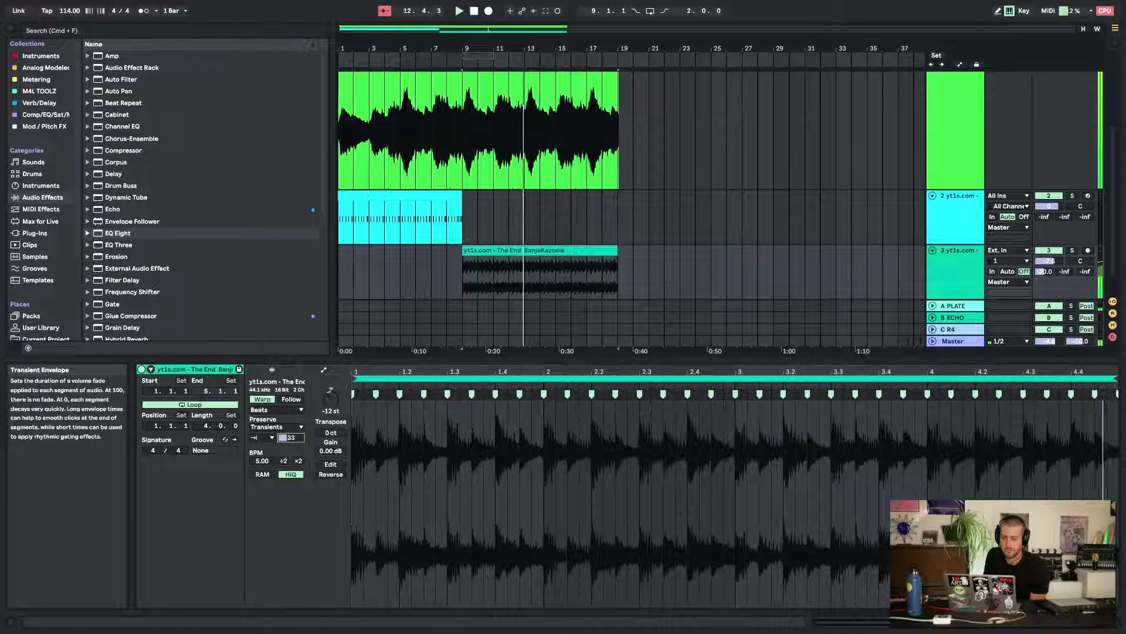
left_click_drag(291, 437, 291, 436)
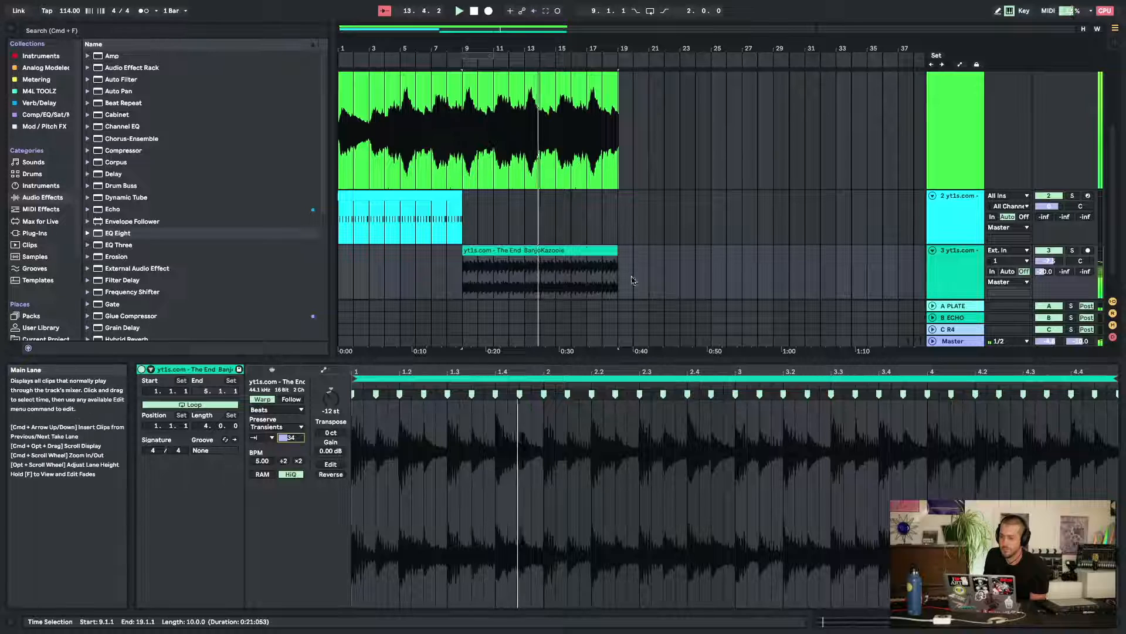
Loop the arrangement over bars 9–17 and trim the end of the BanjoKazooie clip back to bar 17
left_click_drag(586, 281, 461, 281)
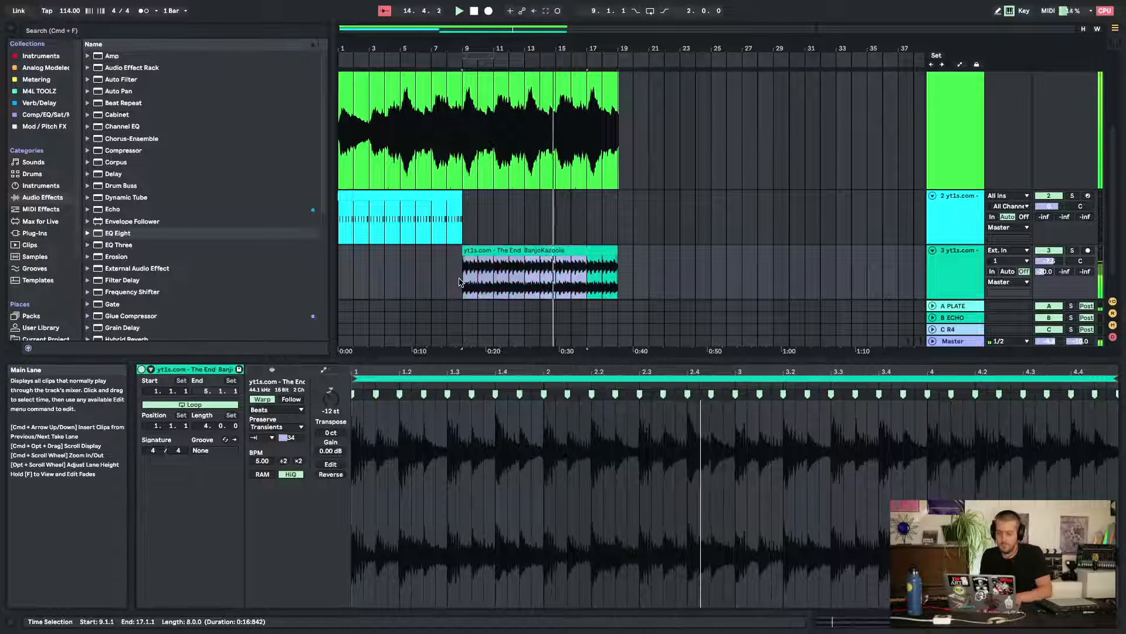
key("super+l")
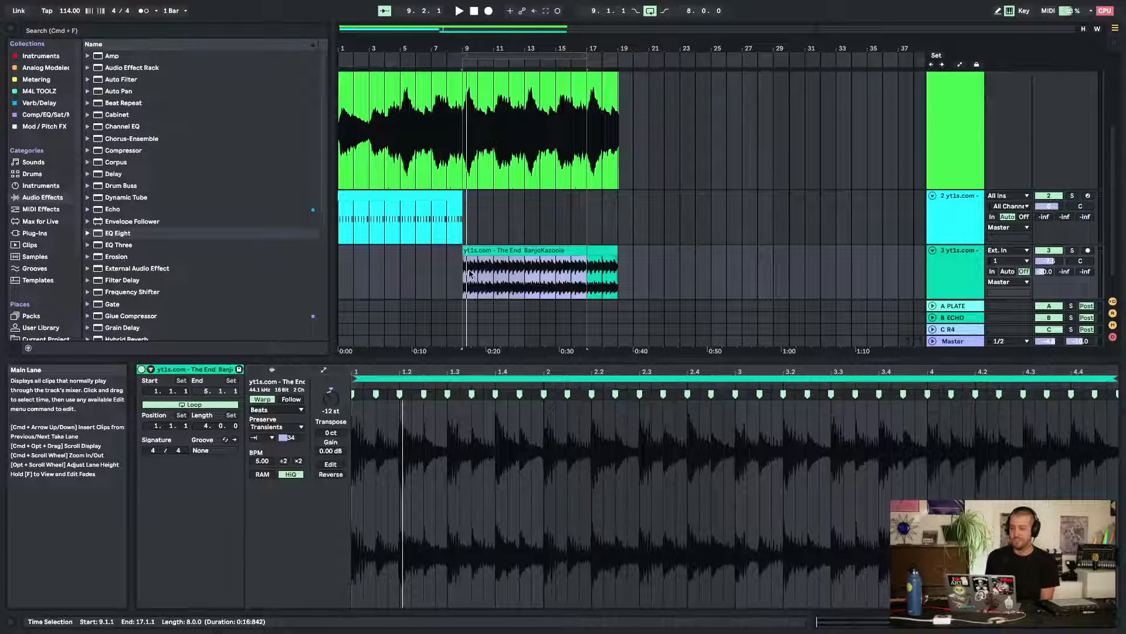
left_click(650, 218)
left_click_drag(617, 249, 590, 247)
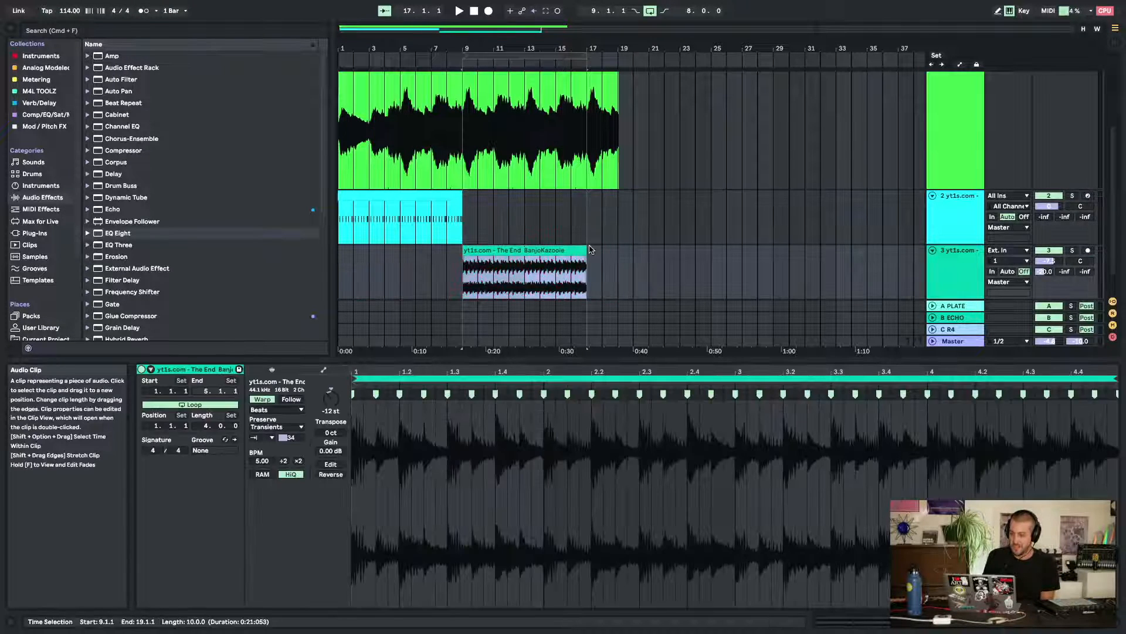
Hide the clip view, play from bar 9 with the arrangement loop off and lower the BanjoKazooie track volume to -12.7 dB
scroll(591, 249, "up", 5)
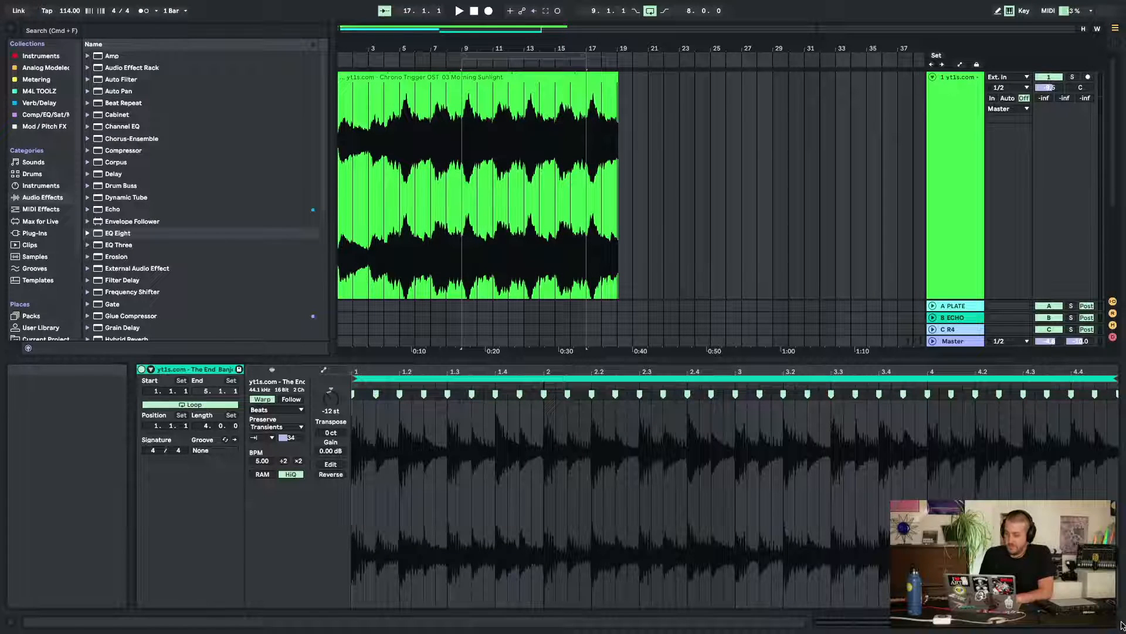
left_click(1120, 625)
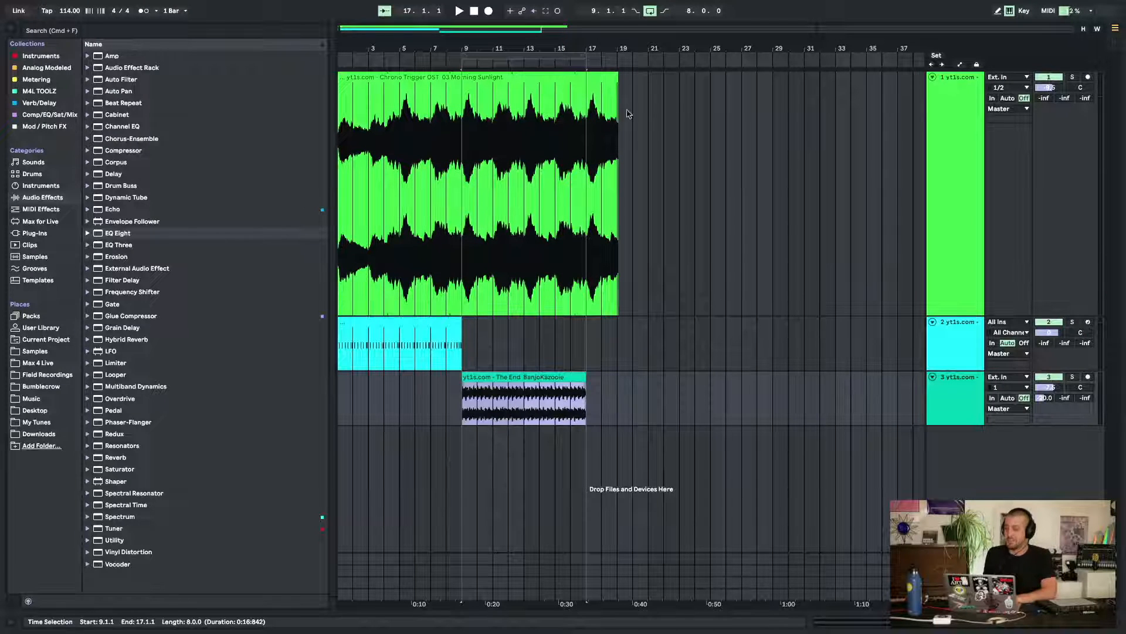
left_click(651, 15)
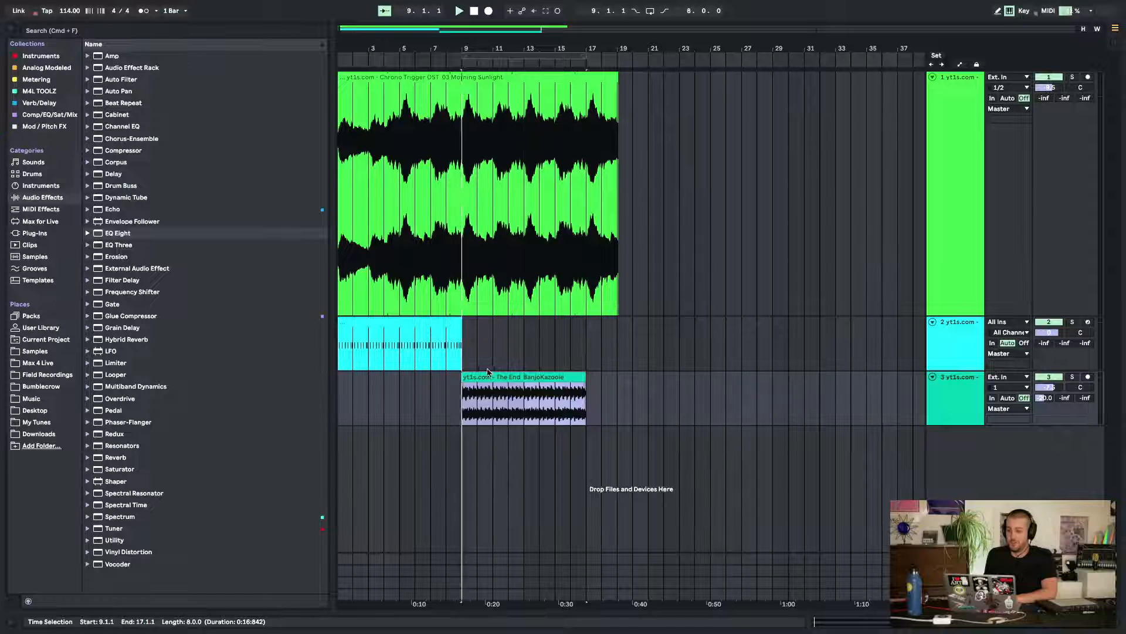
key("space")
left_click_drag(1049, 387, 1049, 398)
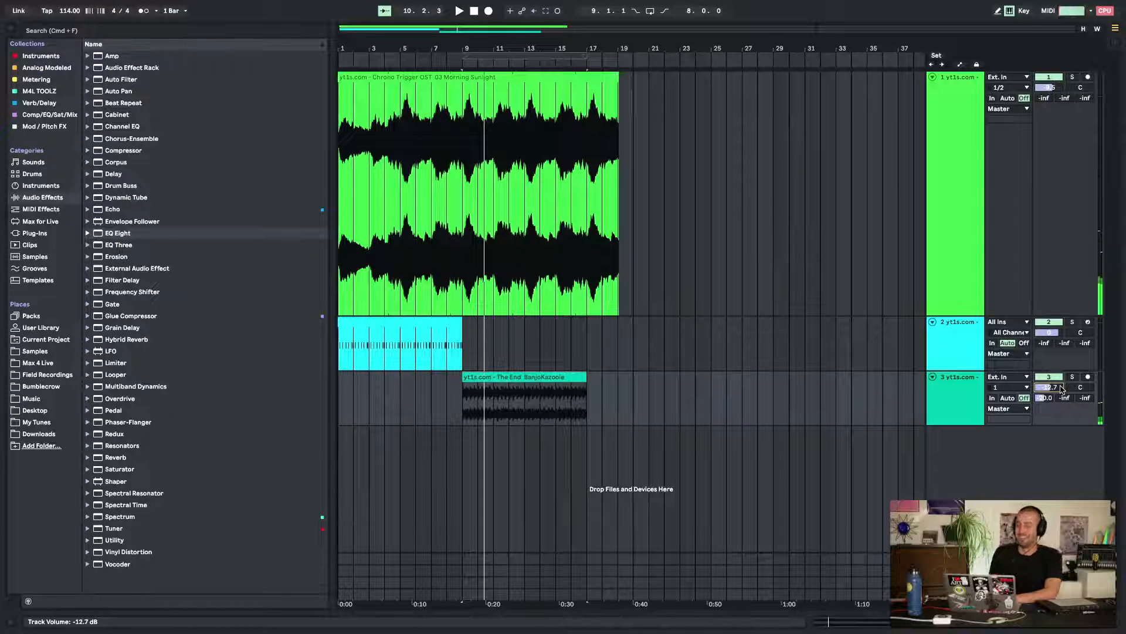
Add the Auto Pan preset "4 on the floor pumper" to the BanjoKazooie track, raise the track volume and audition it
left_click(89, 91)
left_click_drag(140, 115, 308, 187)
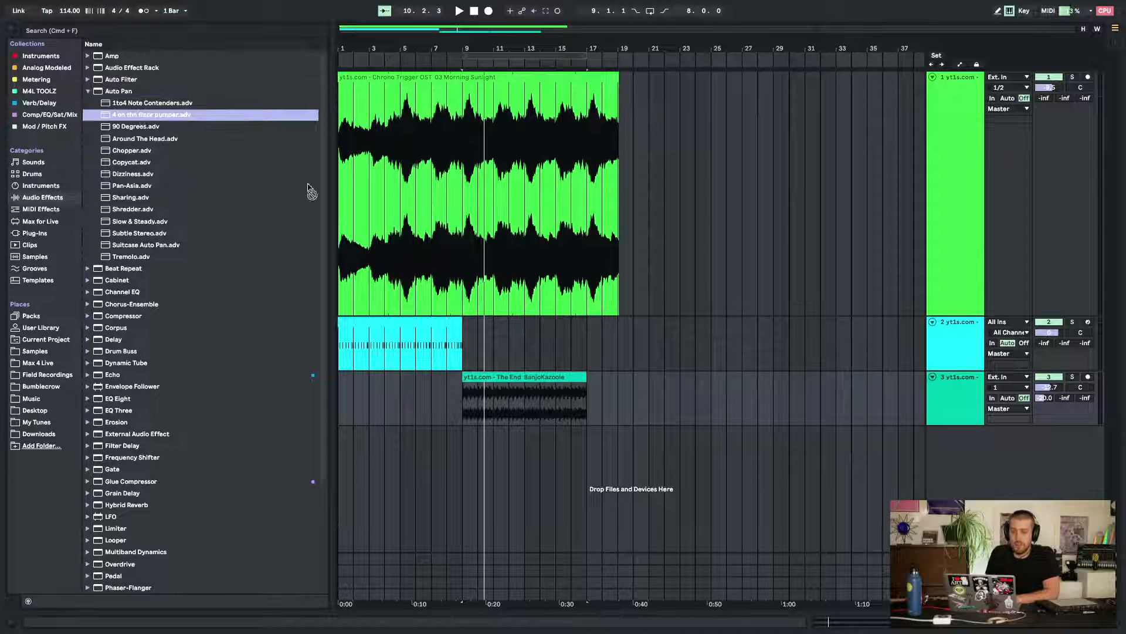
left_click_drag(500, 354, 502, 355)
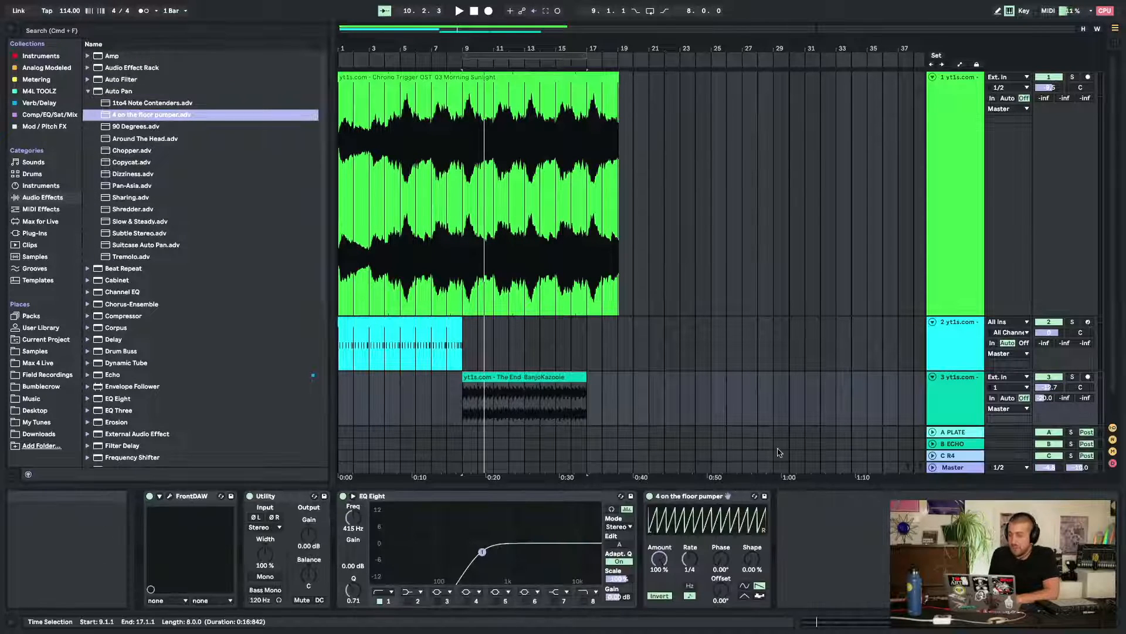
left_click(1049, 388)
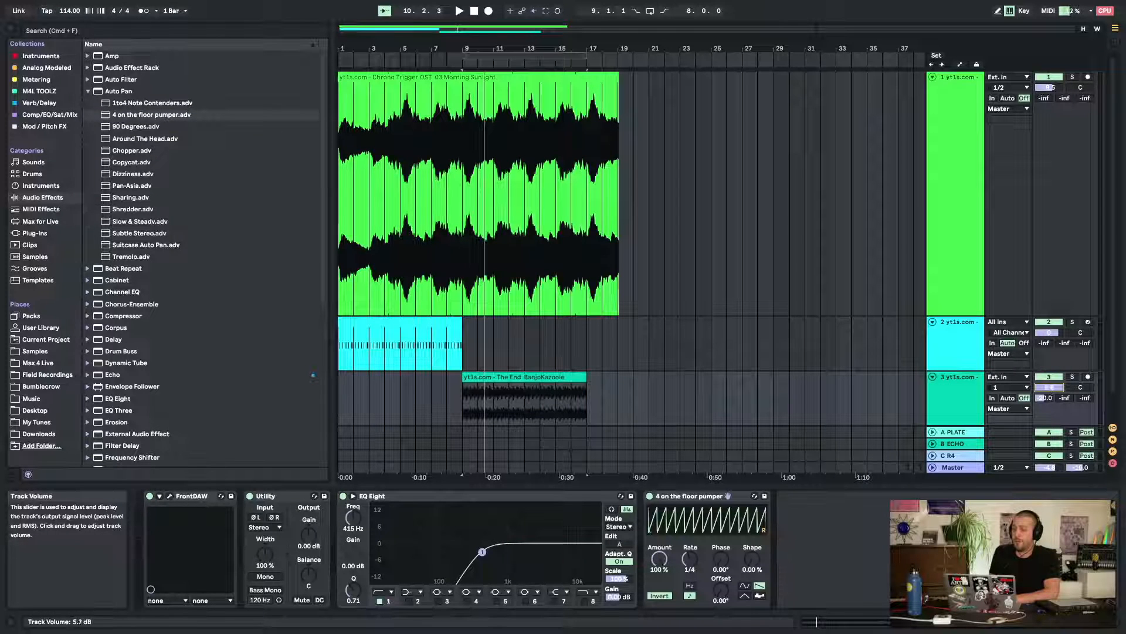
key("space")
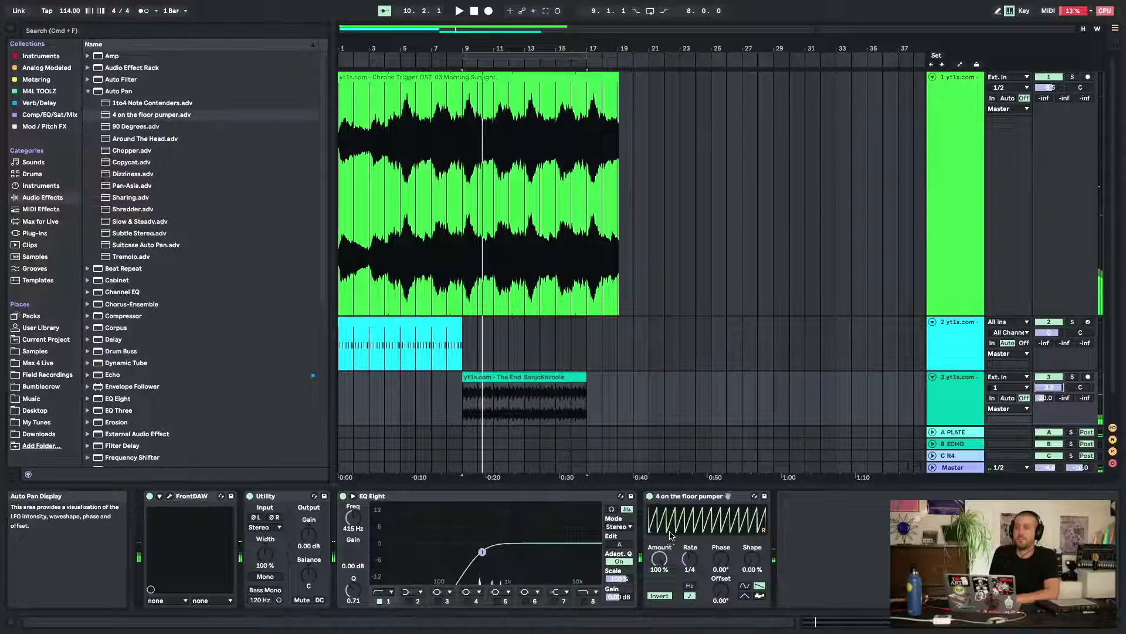
While auditioning, set the Auto Pan's rate to 3/16, shape to 100%, amount to 59.5% and phase to 0°, with Invert off
left_click_drag(690, 558, 751, 545)
key("space")
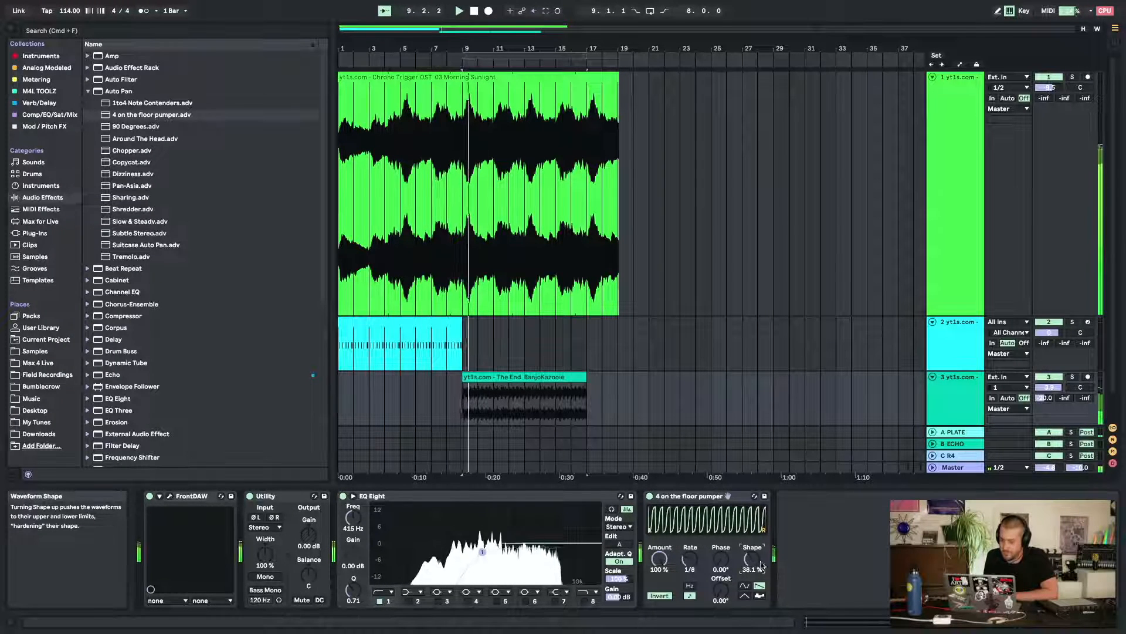
left_click_drag(659, 554, 689, 558)
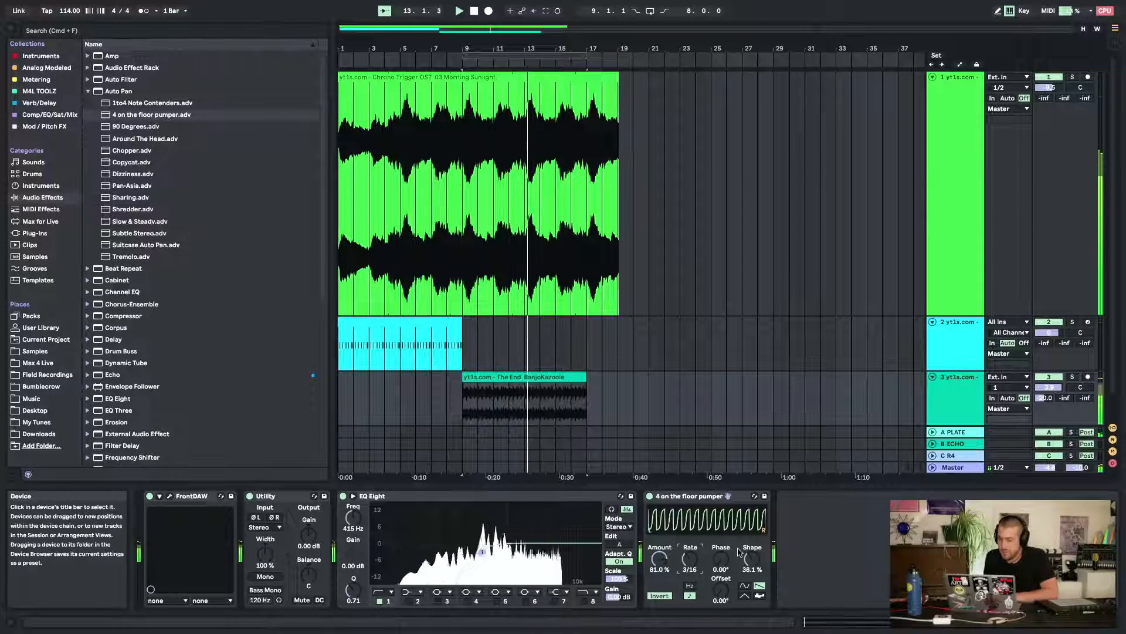
left_click(659, 597)
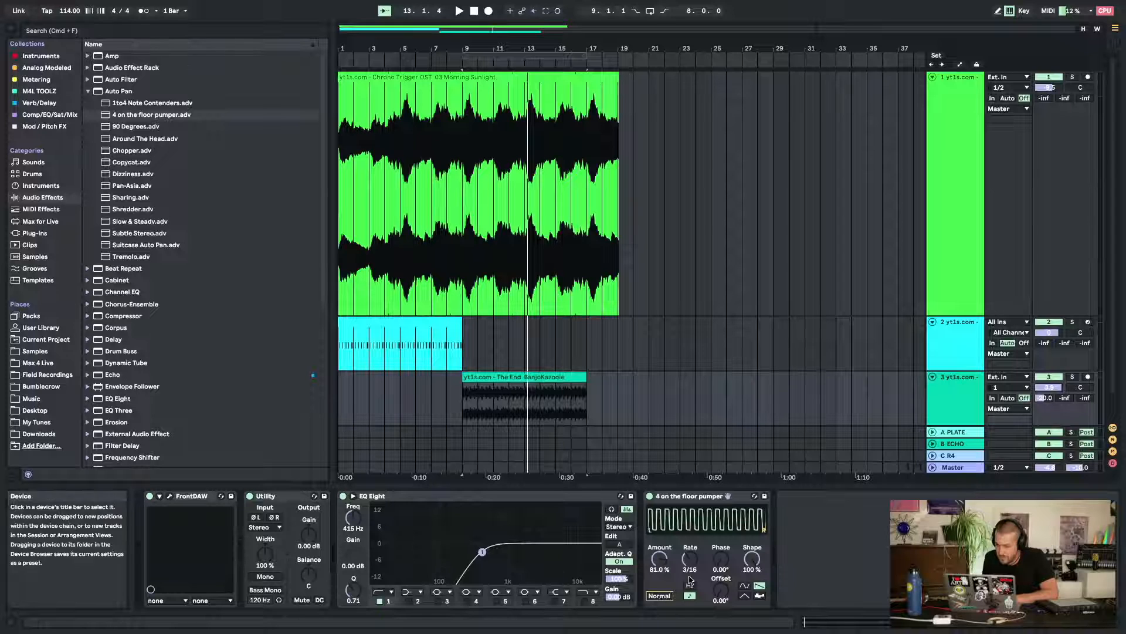
key("space")
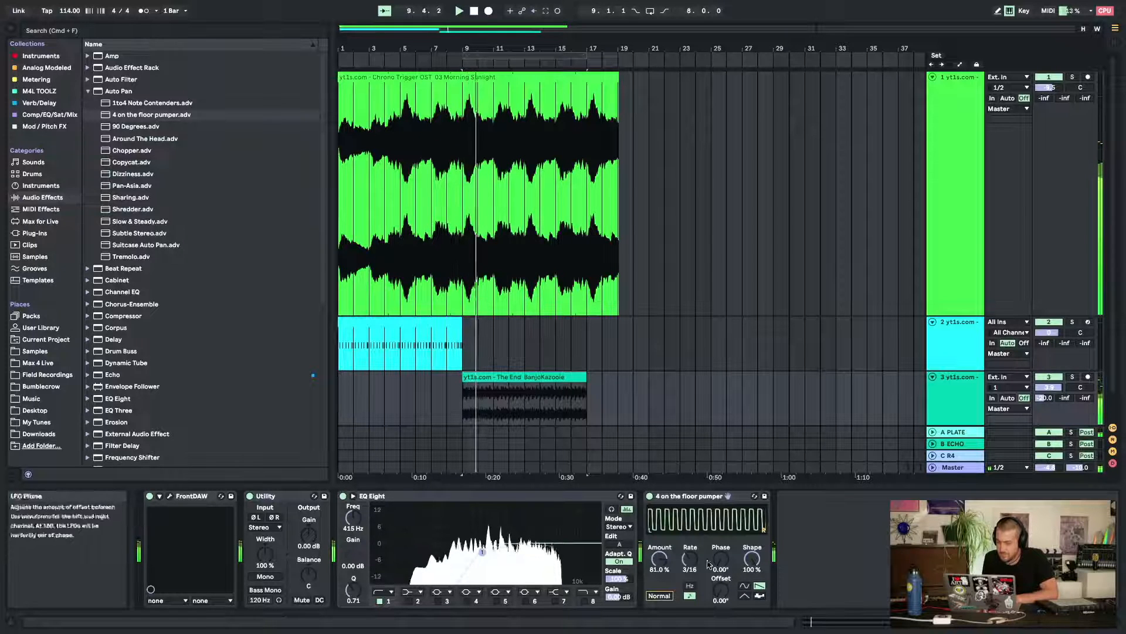
left_click_drag(721, 559, 727, 589)
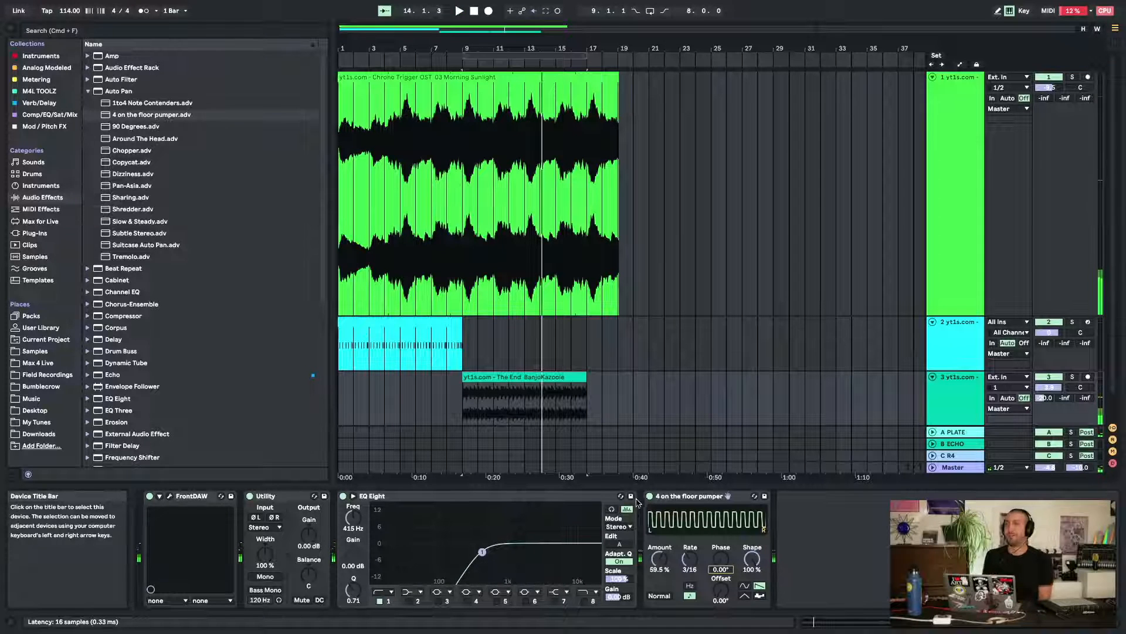
Show the automation of the Auto Pan's phase on the BanjoKazooie track, and hide the automation lanes again
right_click(720, 568)
left_click(768, 576)
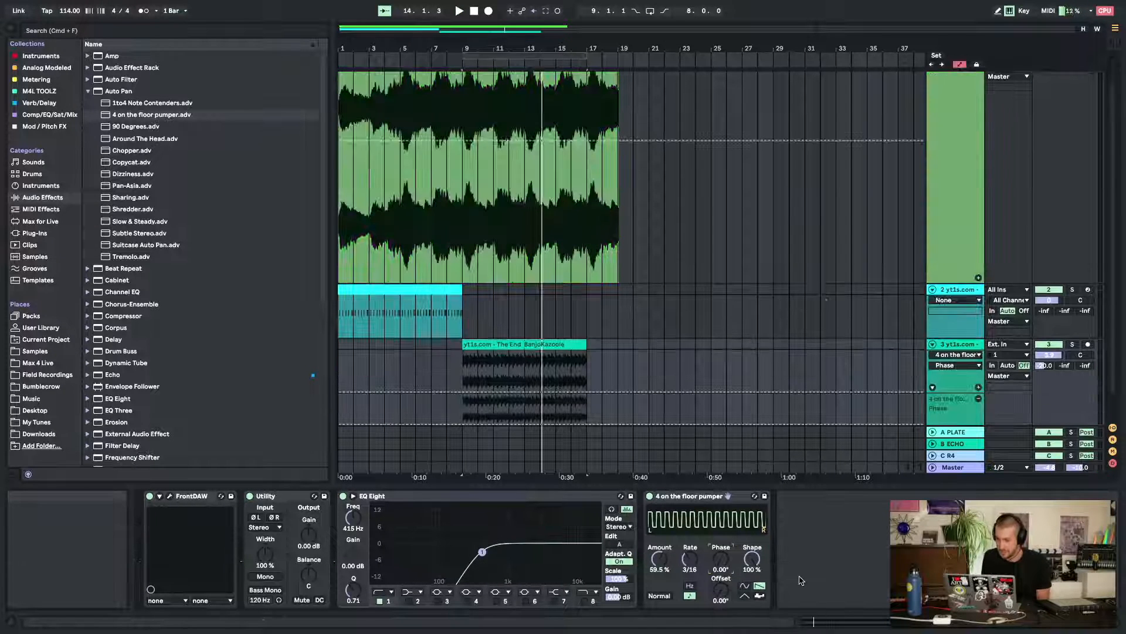
left_click(822, 297)
key("space")
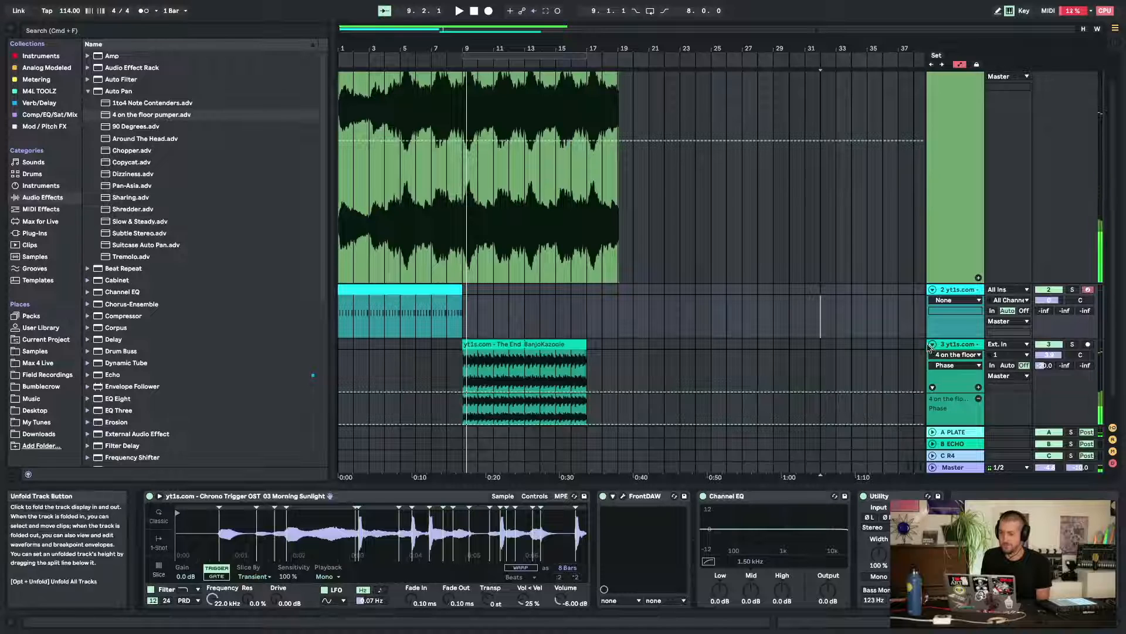
left_click(933, 387)
left_click(960, 65)
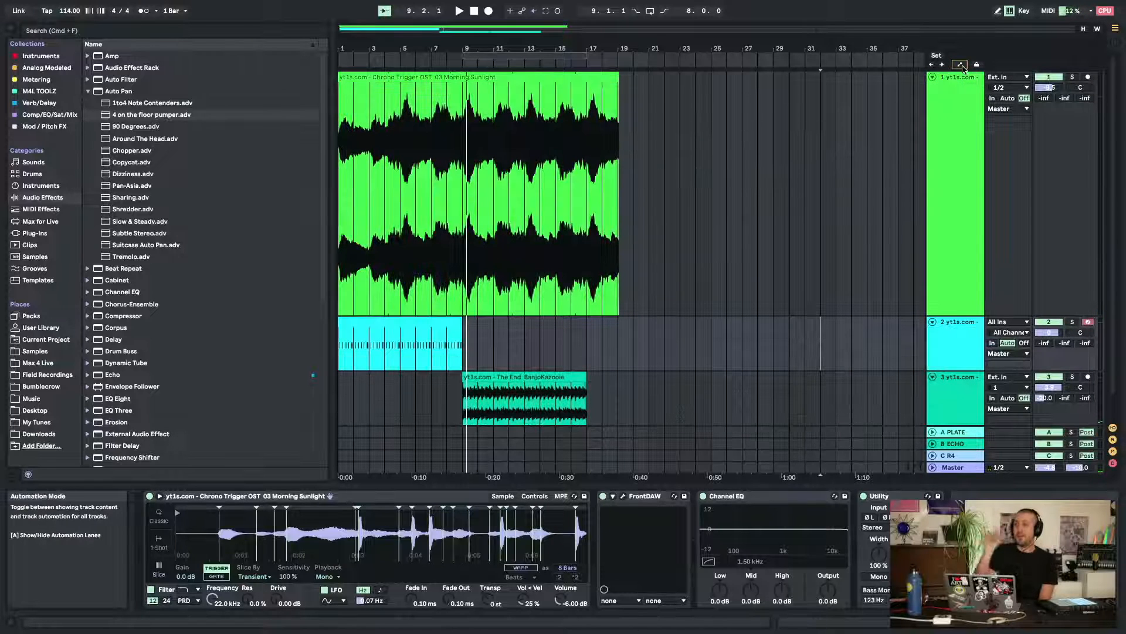
left_click(749, 149)
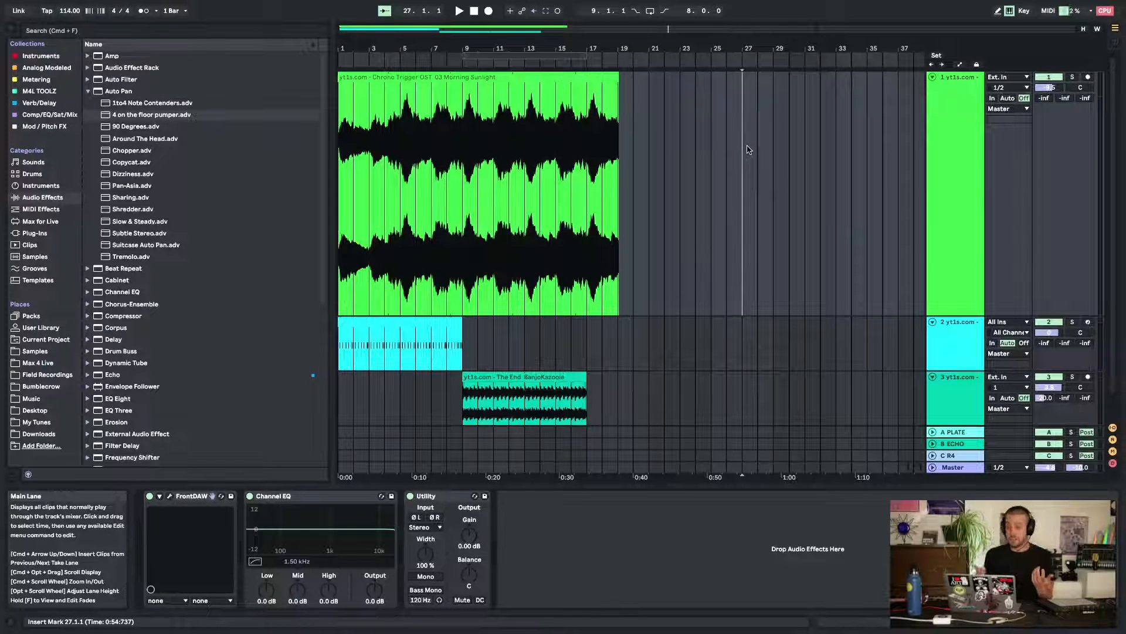
Hide the device view and add the "Majoras Incarnate Battle" MP3 from the Downloads folder to a new audio track at bar 25
scroll(748, 150, "right", 1)
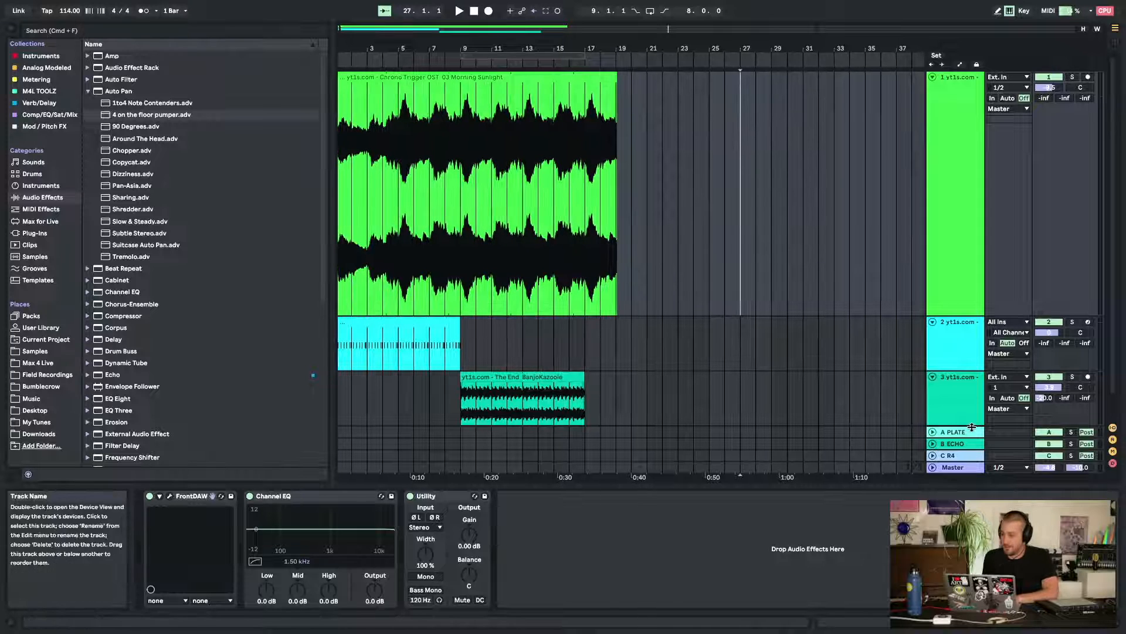
left_click(1115, 629)
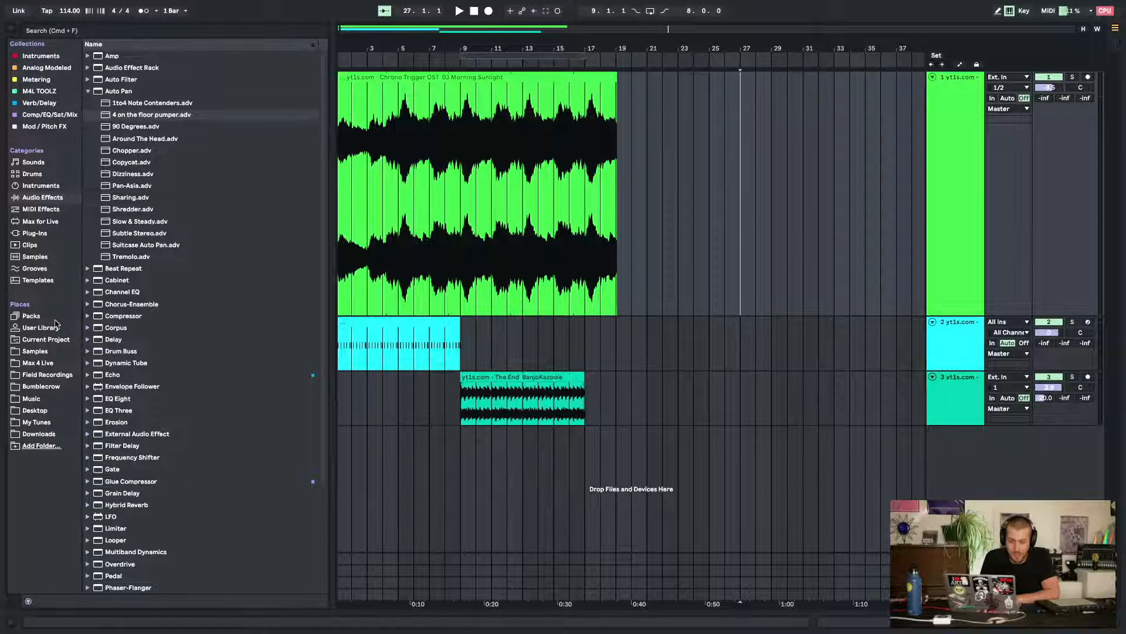
left_click(38, 435)
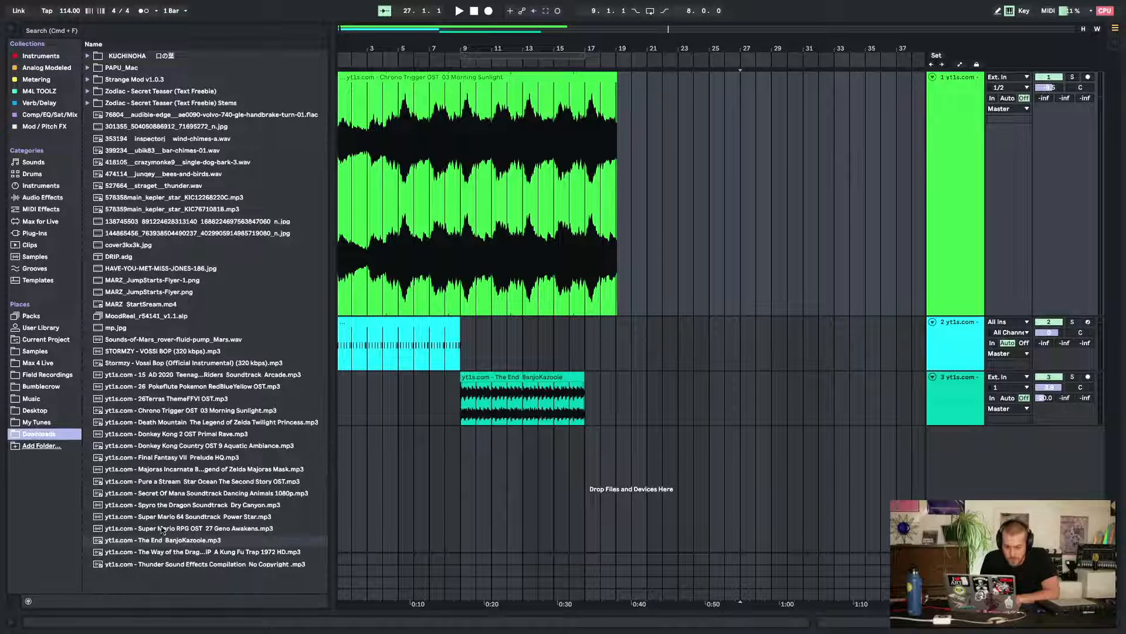
left_click_drag(151, 470, 715, 469)
Audition the Majoras Incarnate Battle clip and trim its start to bar 27
scroll(809, 444, "right", 5)
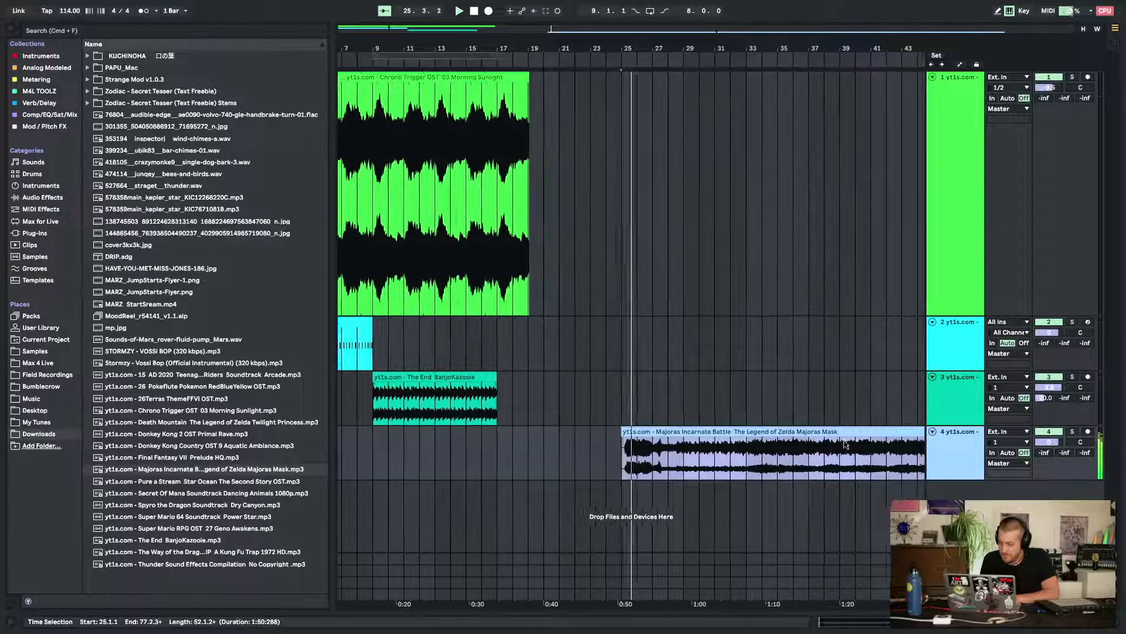
scroll(845, 444, "right", 15)
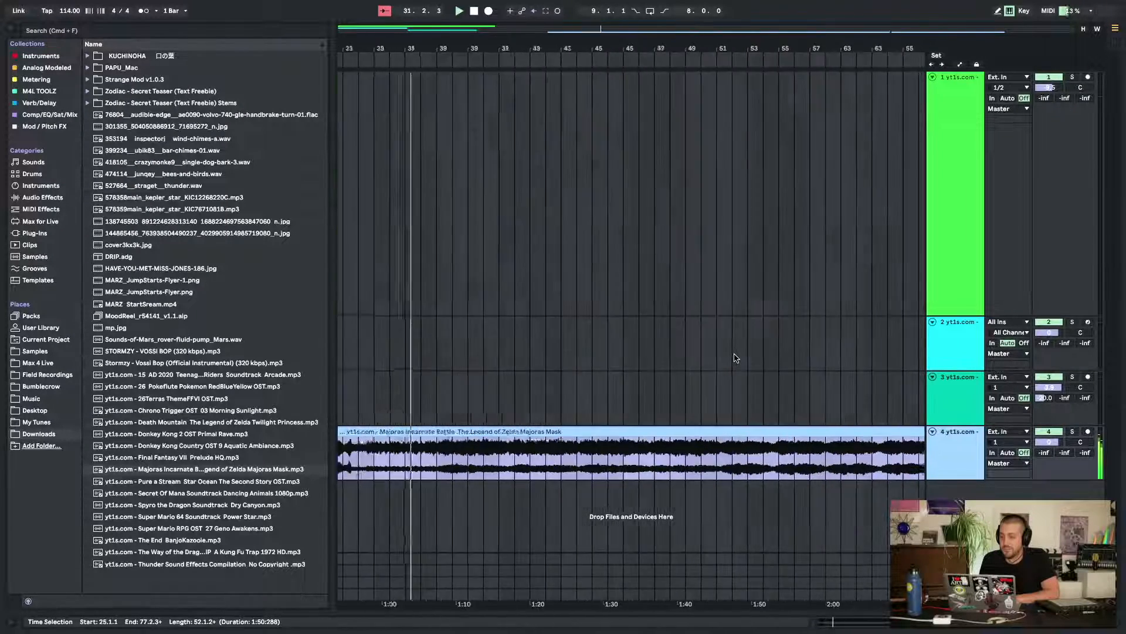
scroll(736, 358, "left", 5)
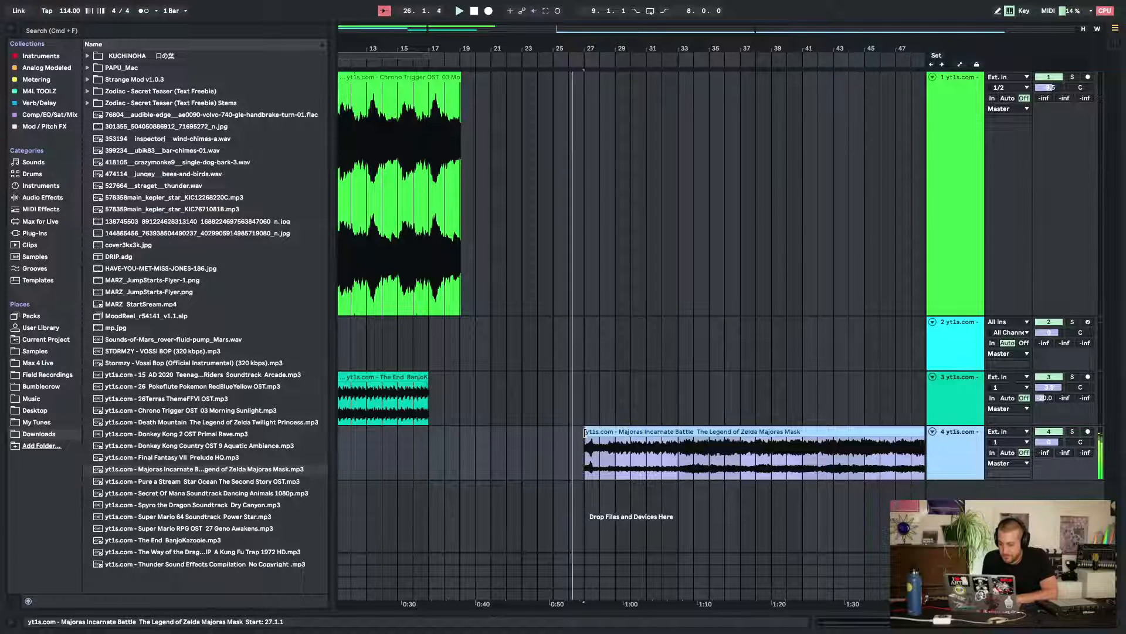
key("space")
key("space")
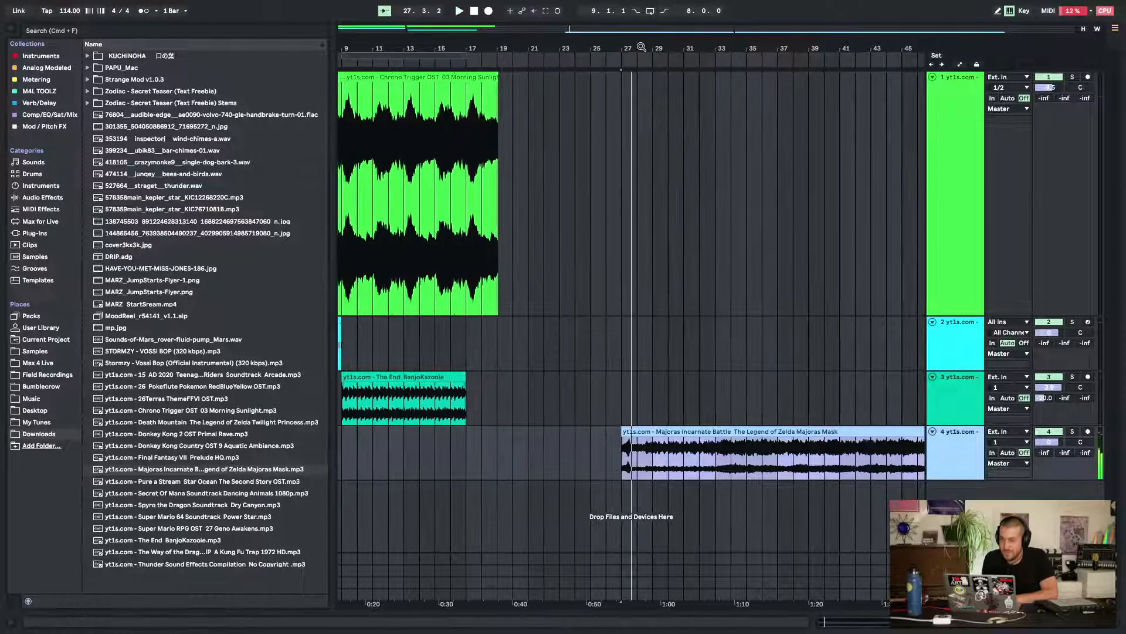
Trim the start of the Majoras clip to the attack at 27.2.4 and audition the new start
left_click_drag(642, 47, 545, 229)
scroll(545, 228, "left", 3)
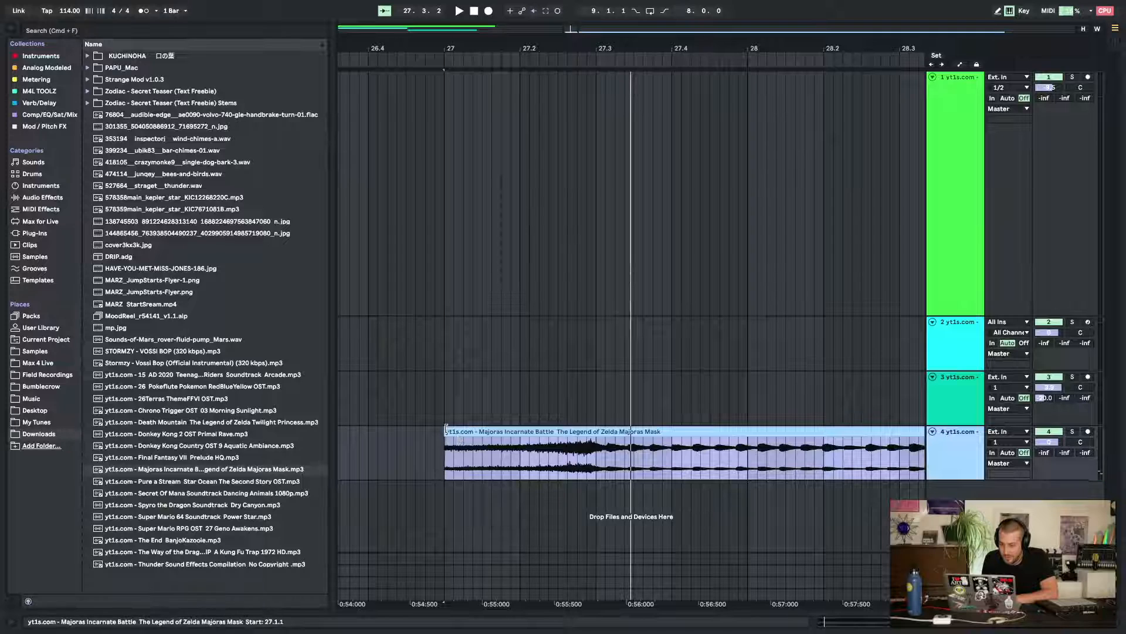
left_click_drag(446, 429, 583, 424)
key("space")
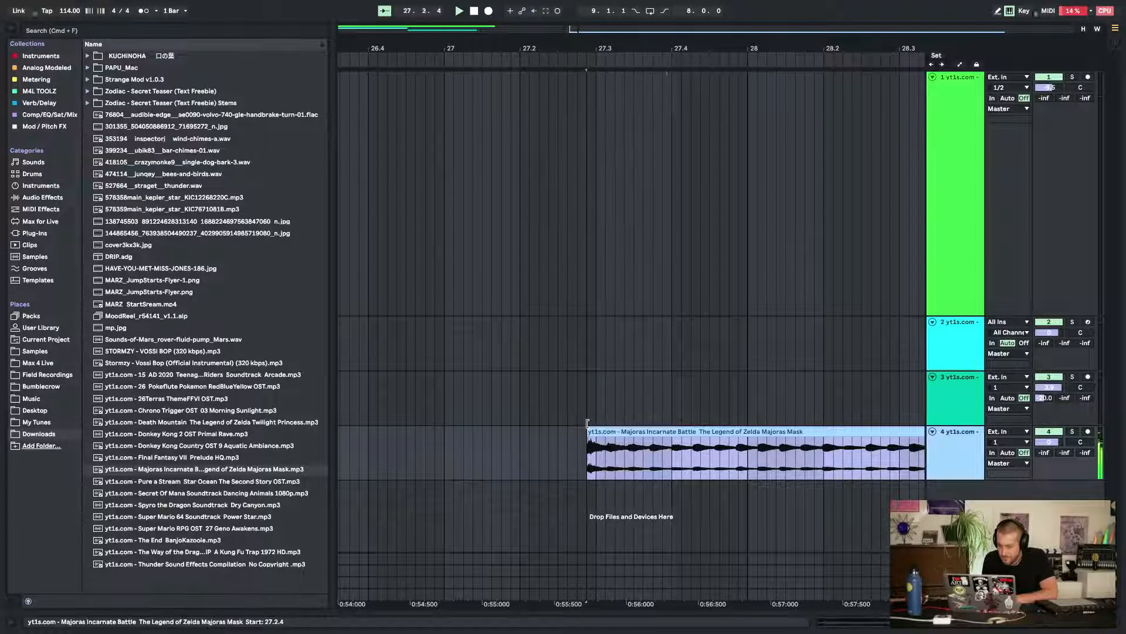
key("space")
key("space")
key("space")
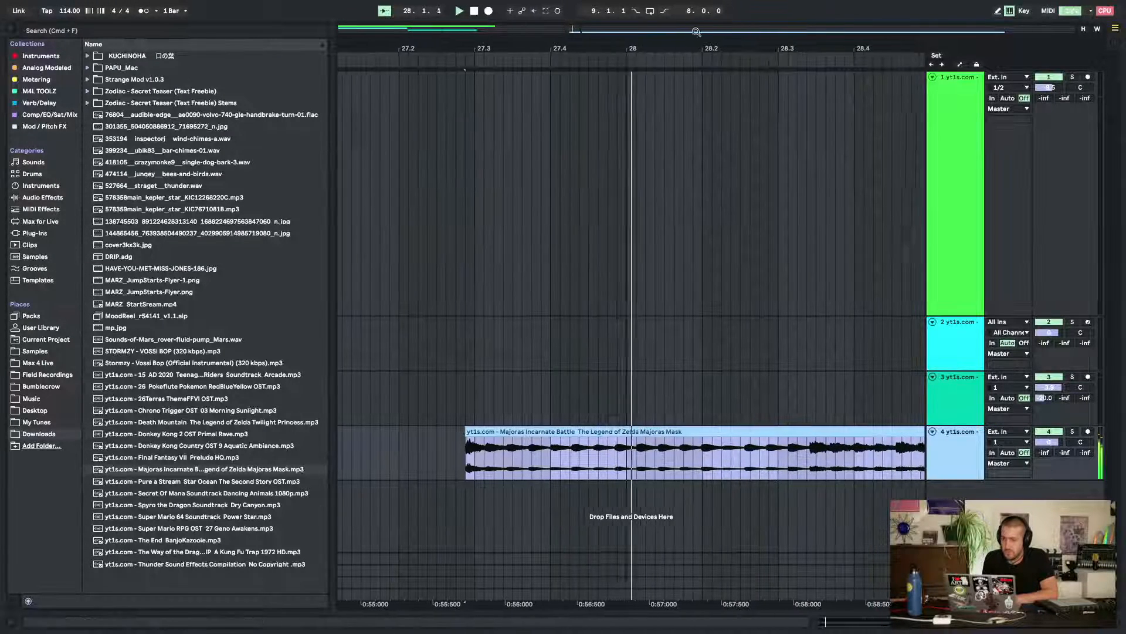
Audition the opening of the trimmed Majoras clip and move the clip so it starts at 27.1.1
mouse_move(696, 31)
left_mouse_down()
mouse_move(873, 5)
mouse_move(605, 6)
mouse_move(601, 32)
mouse_move(696, 32)
left_mouse_up()
key("space")
key("space")
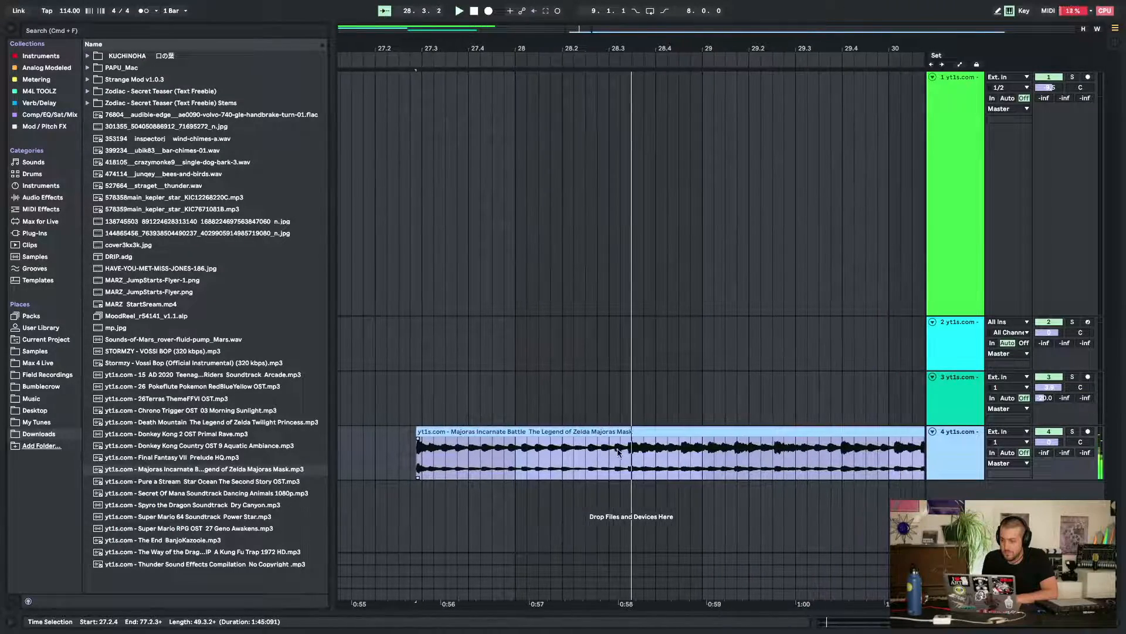
key("space")
key("space")
key("space")
left_click_drag(574, 433, 507, 435)
Loop the arrangement over the single bar from 27 to 28 and play it
left_click_drag(462, 454, 661, 463)
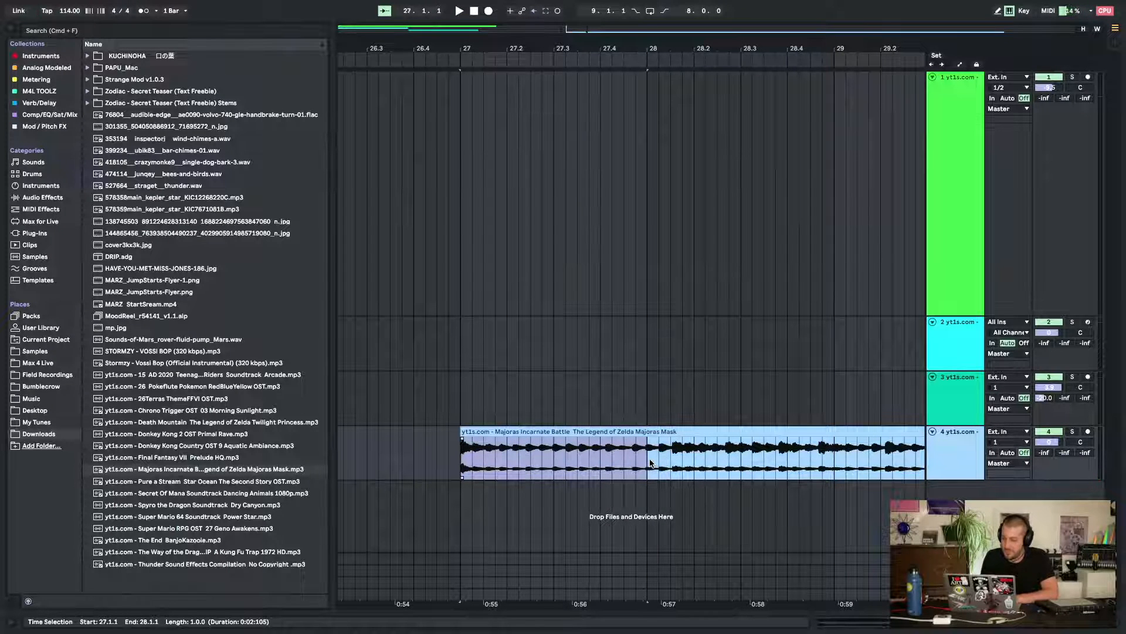
key("super+l")
key("space")
Open the Majoras clip's sample view and play the looped bar with the metronome on, examining the waveform around the clip's start
double_click(650, 464)
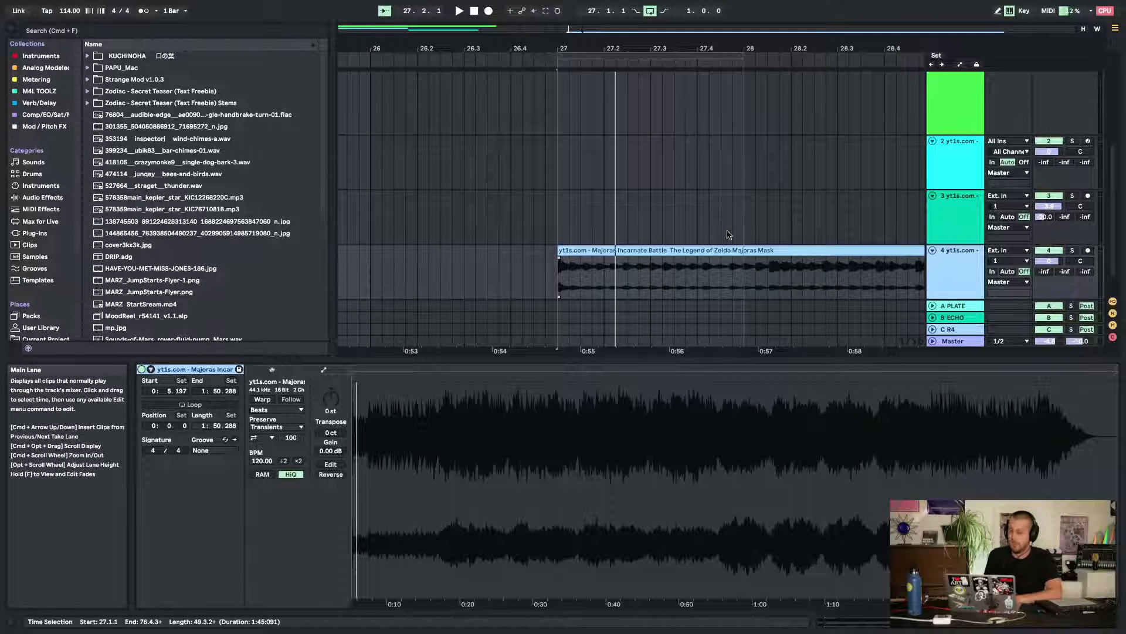
left_click_drag(420, 410, 921, 398)
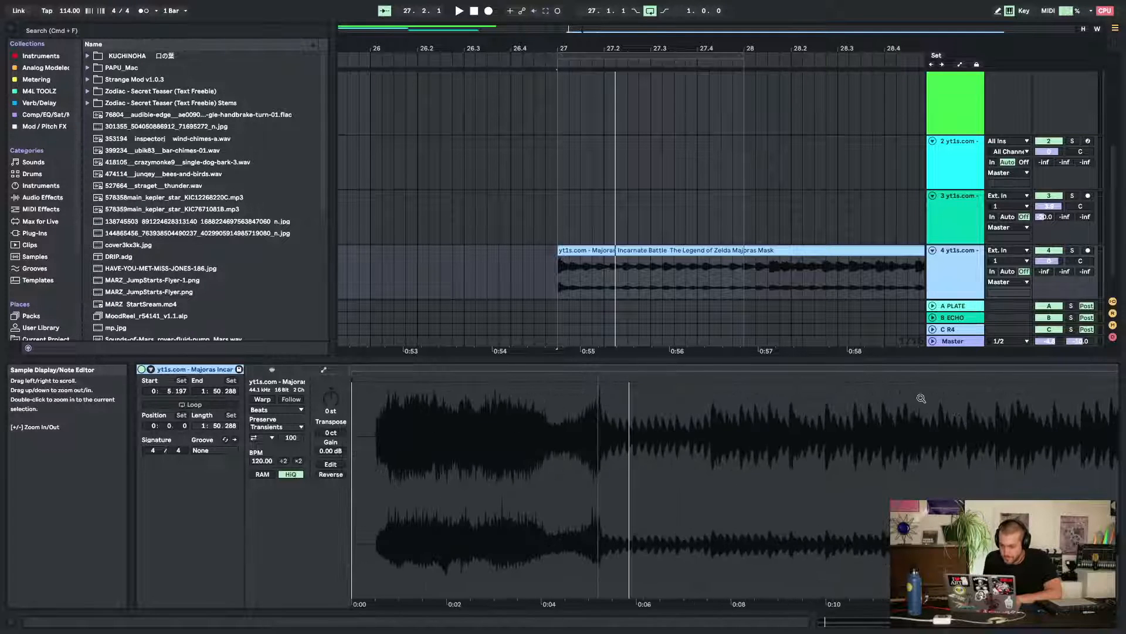
left_click_drag(601, 406, 639, 460)
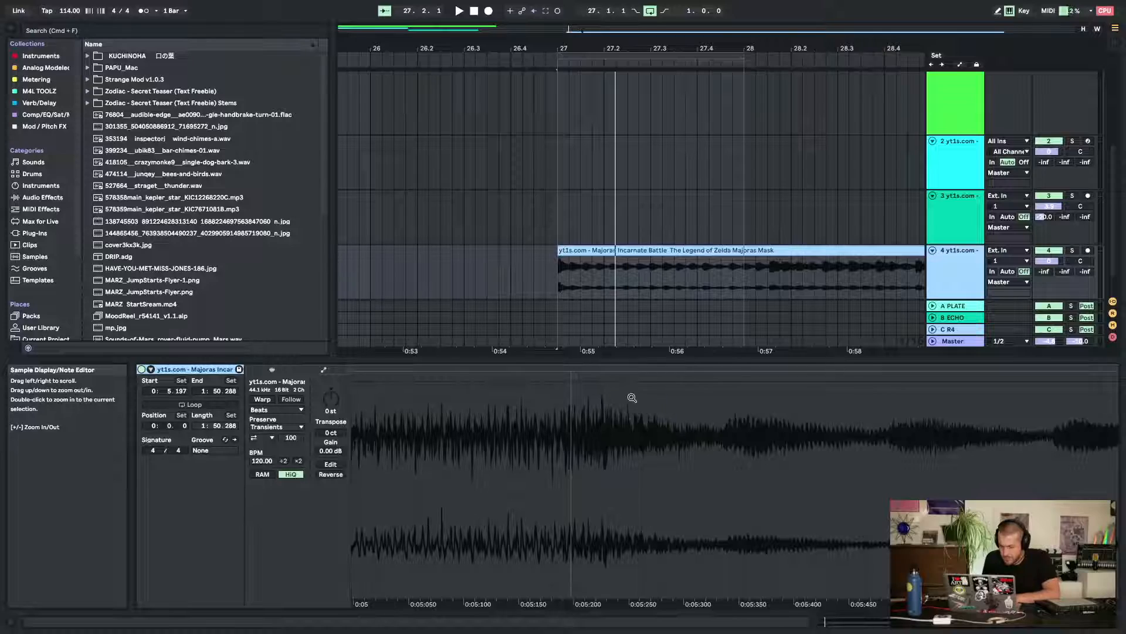
key("space")
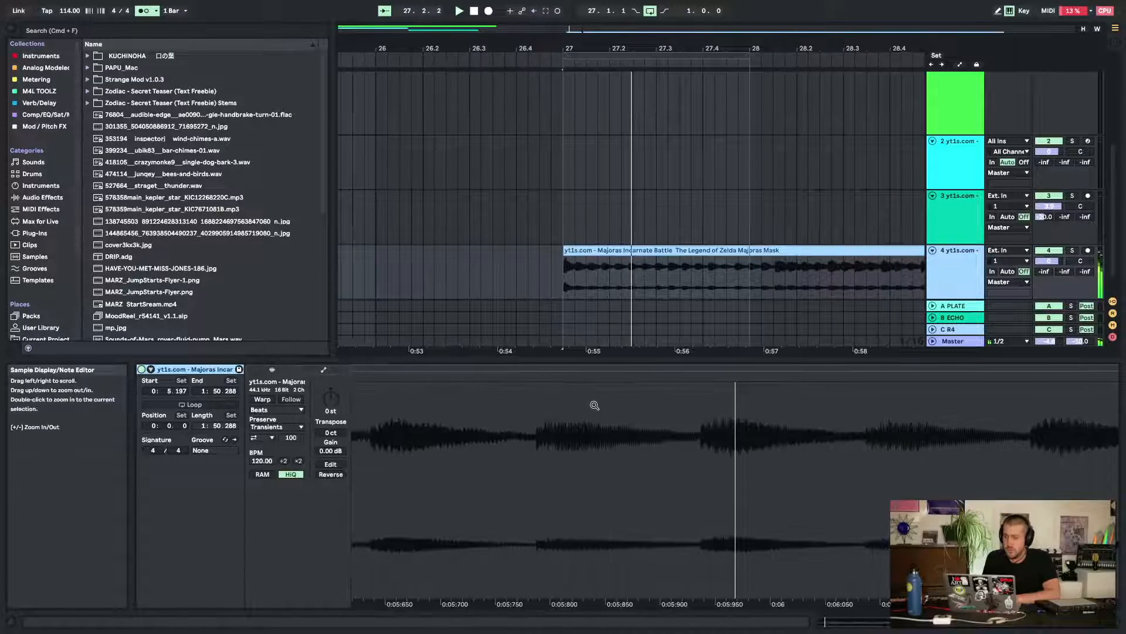
mouse_move(593, 404)
left_mouse_down()
mouse_move(593, 293)
mouse_move(578, 376)
mouse_move(597, 407)
left_mouse_up()
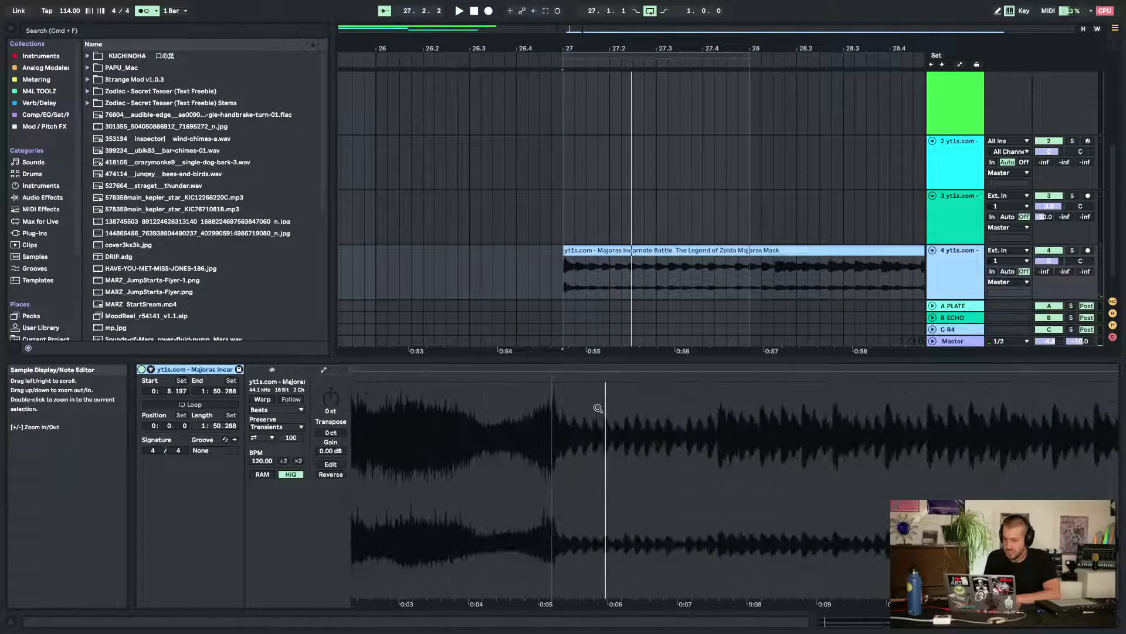
With Warp off, split the Majoras clip so the section from 27.1.1 to 28.1.3 becomes its own clip
left_click(259, 400)
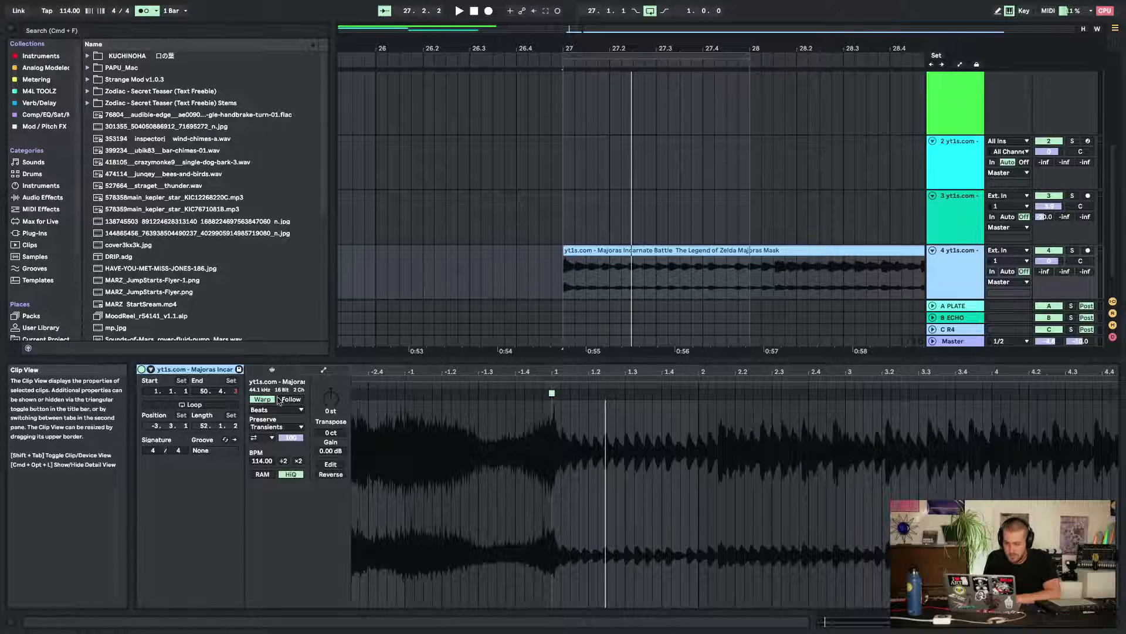
left_click(262, 399)
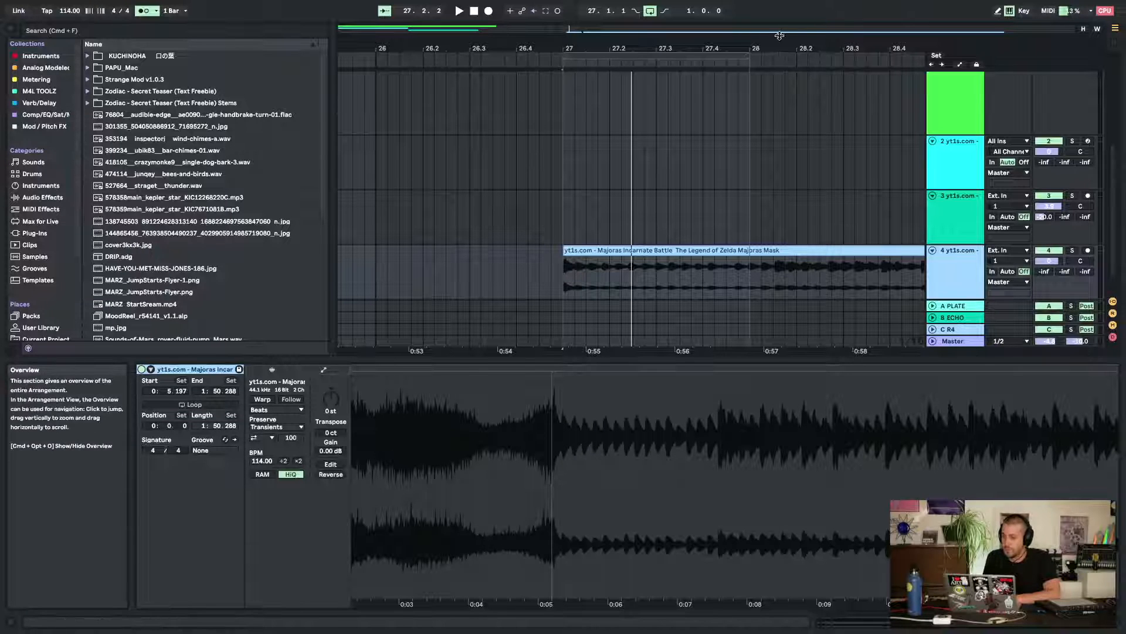
left_click_drag(747, 48, 747, 32)
left_click_drag(758, 264, 642, 264)
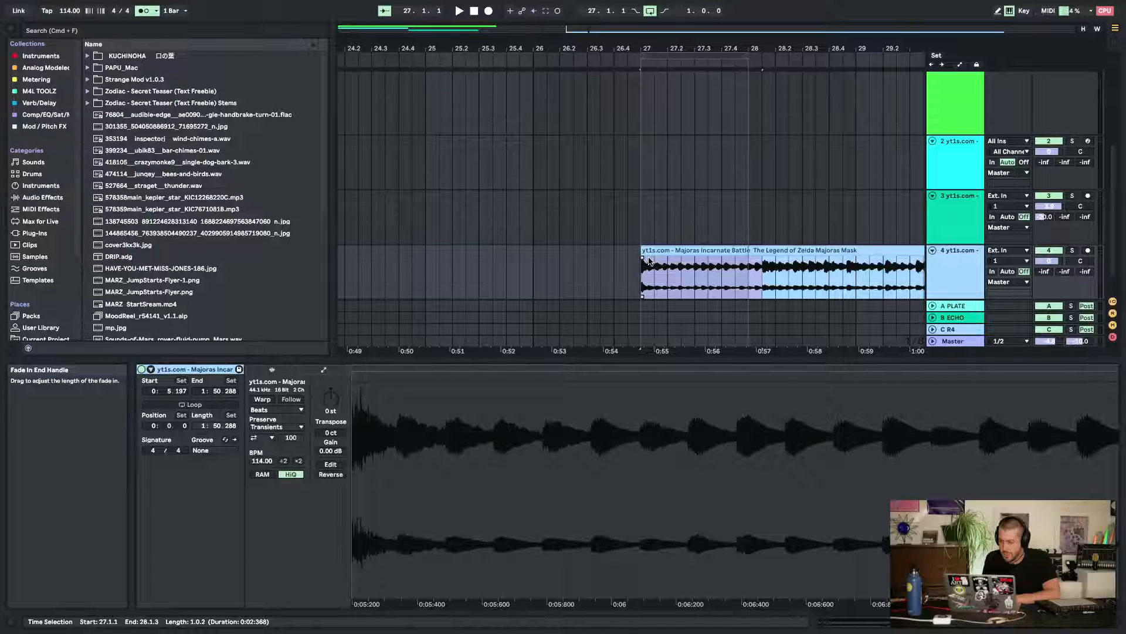
key("super+e")
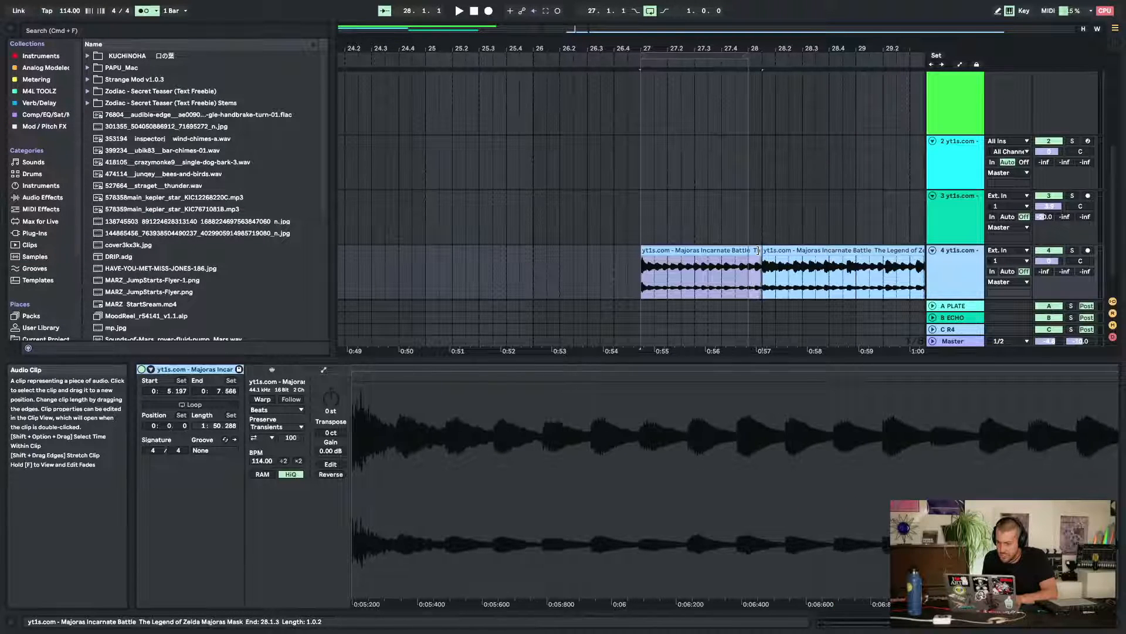
Warp the split-off Majoras section, stretch its end to 28.1.1 so it fills exactly one bar, and audition it
left_click_drag(746, 251, 756, 251)
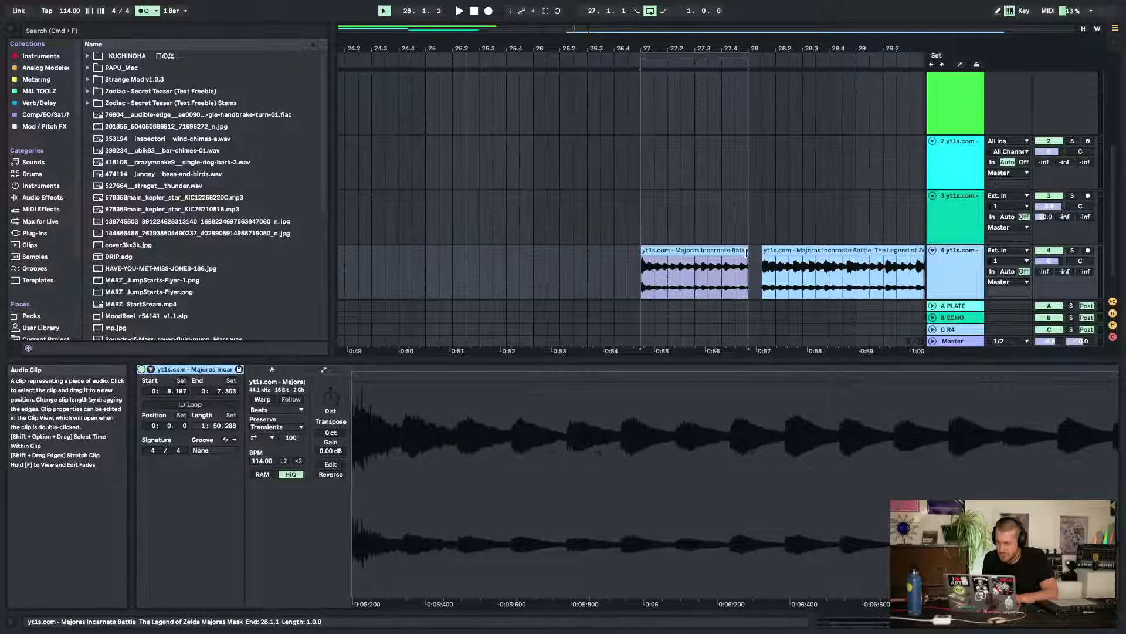
left_click(261, 400)
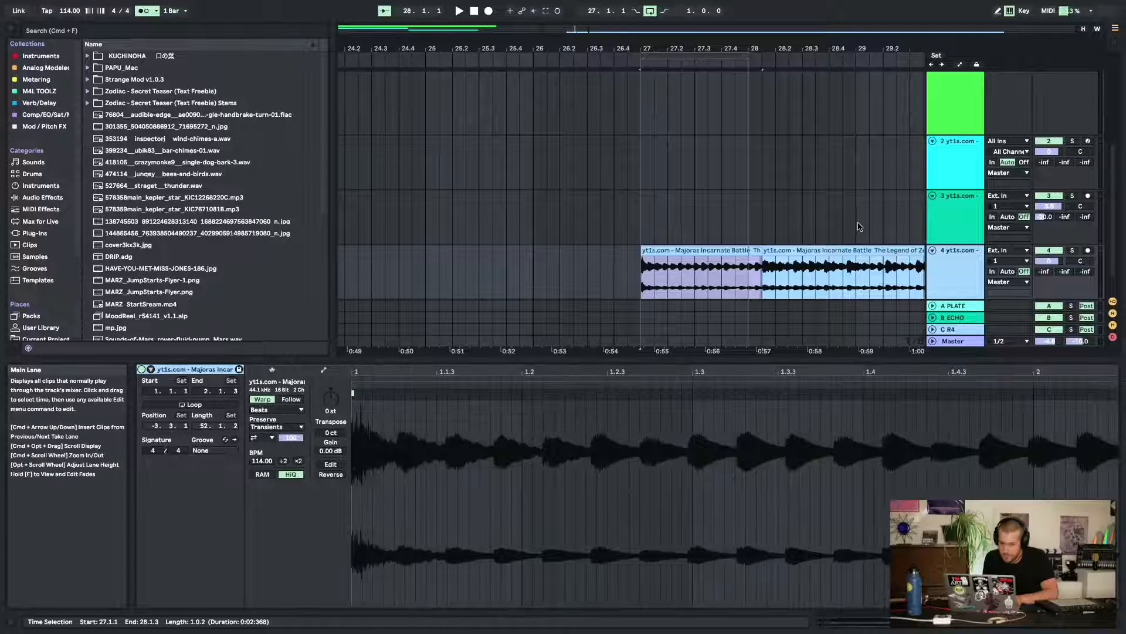
left_click_drag(753, 251, 759, 247)
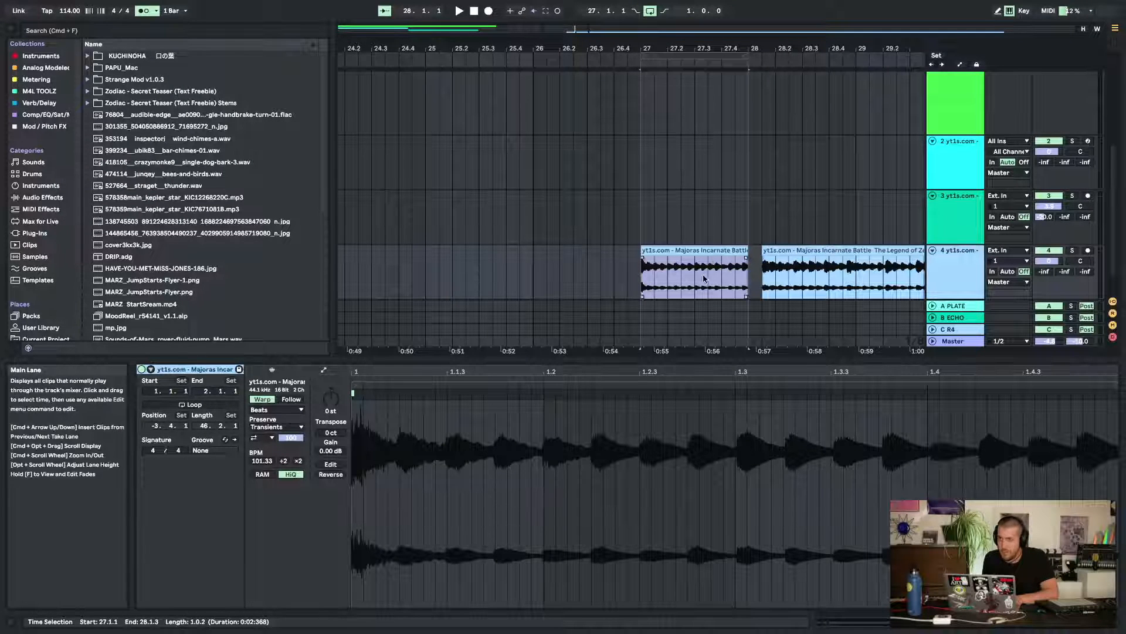
key("space")
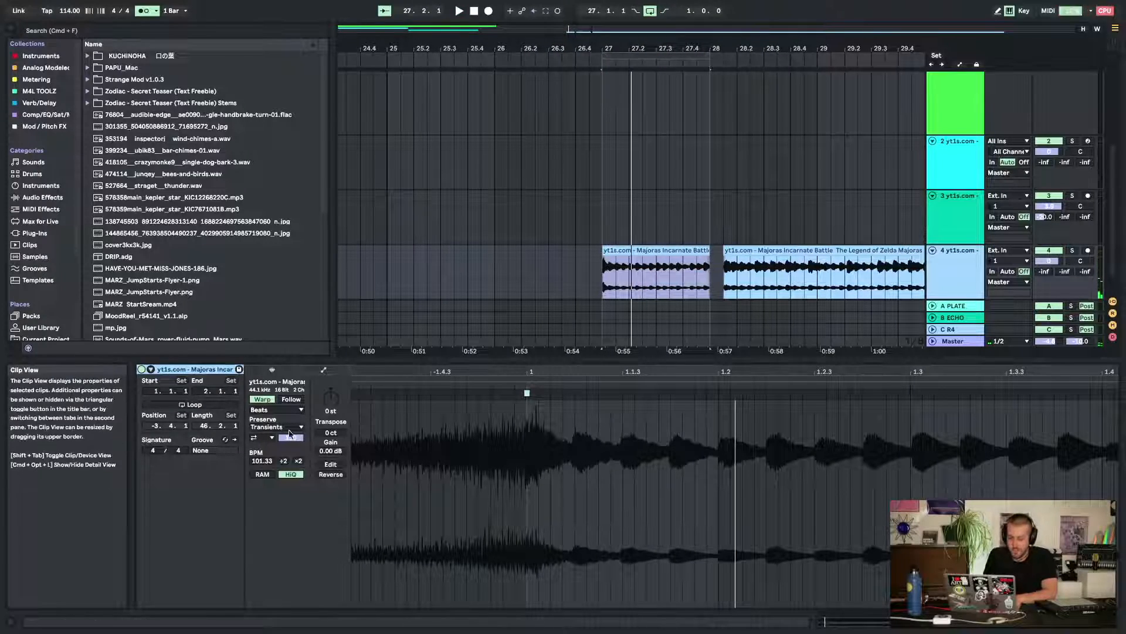
Reverse the one-bar Majoras clip and move it to bar 9 on the same track
left_click(329, 474)
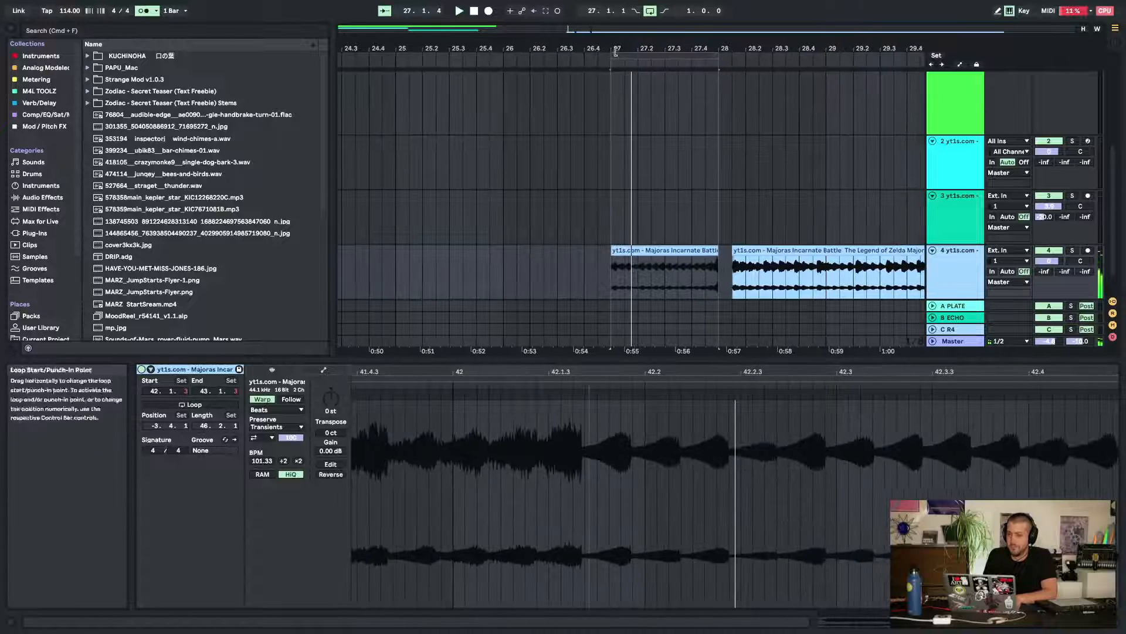
left_click_drag(615, 48, 521, 29)
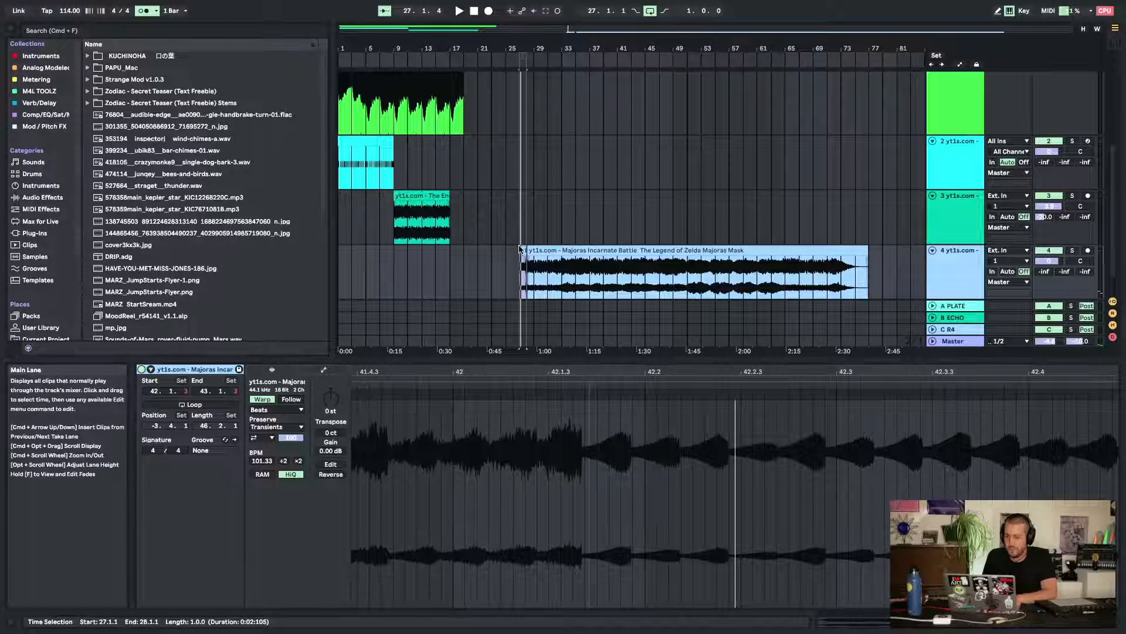
left_click(387, 277)
left_click_drag(394, 277, 395, 277)
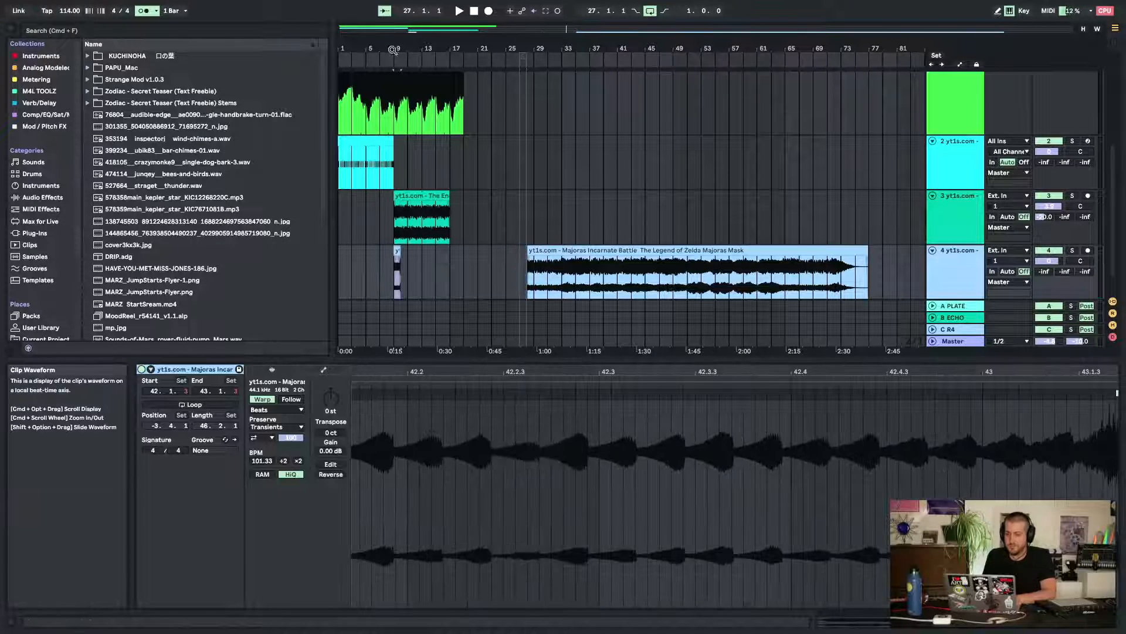
Move the reversed clip to a new audio track spanning bars 8 to 9 and give it a fade-in over its whole length
left_click_drag(396, 49, 492, 291)
scroll(711, 242, "down", 2)
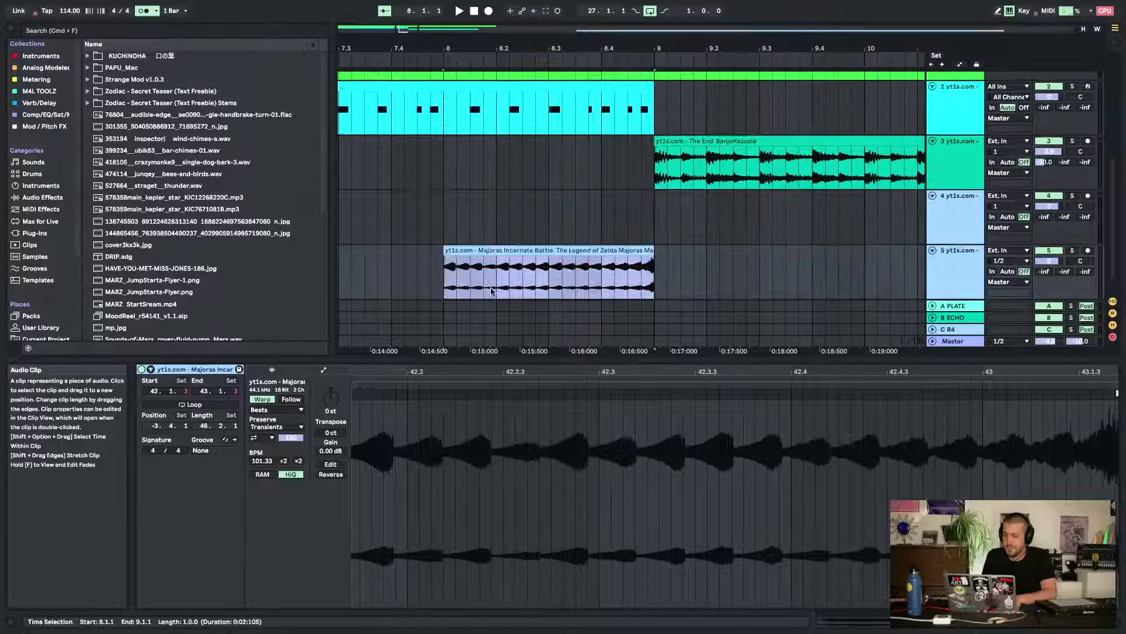
scroll(516, 247, "down", 2)
left_click_drag(453, 224, 711, 226)
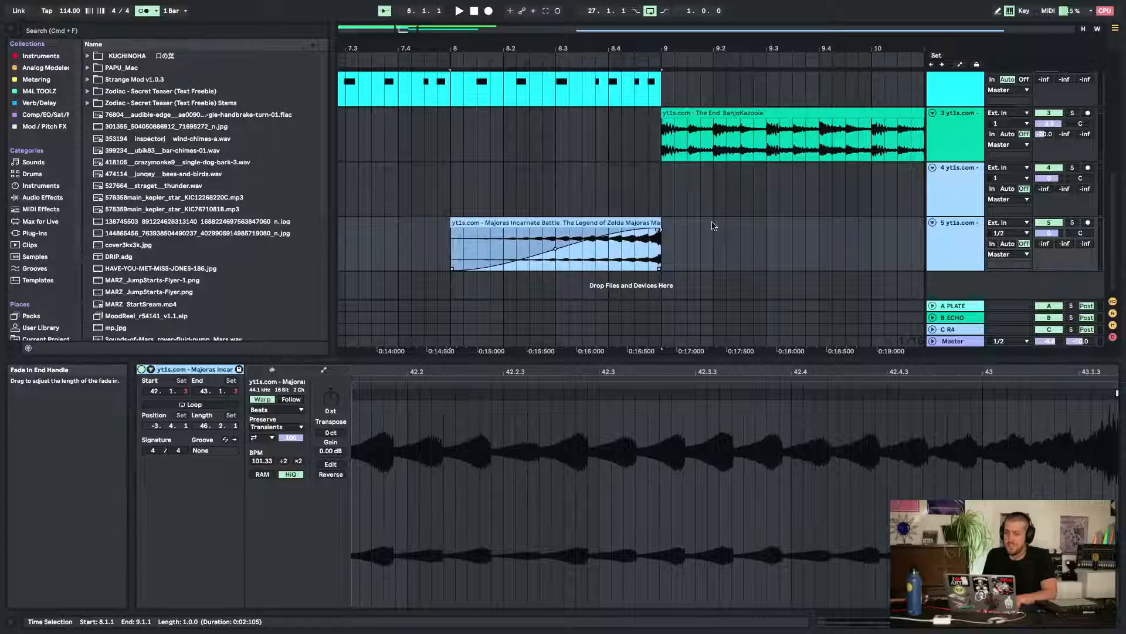
Load Waves Tune Real-Time Stereo from the Mod / Pitch FX collection onto the reversed Majoras track and solo that track
left_click(29, 244)
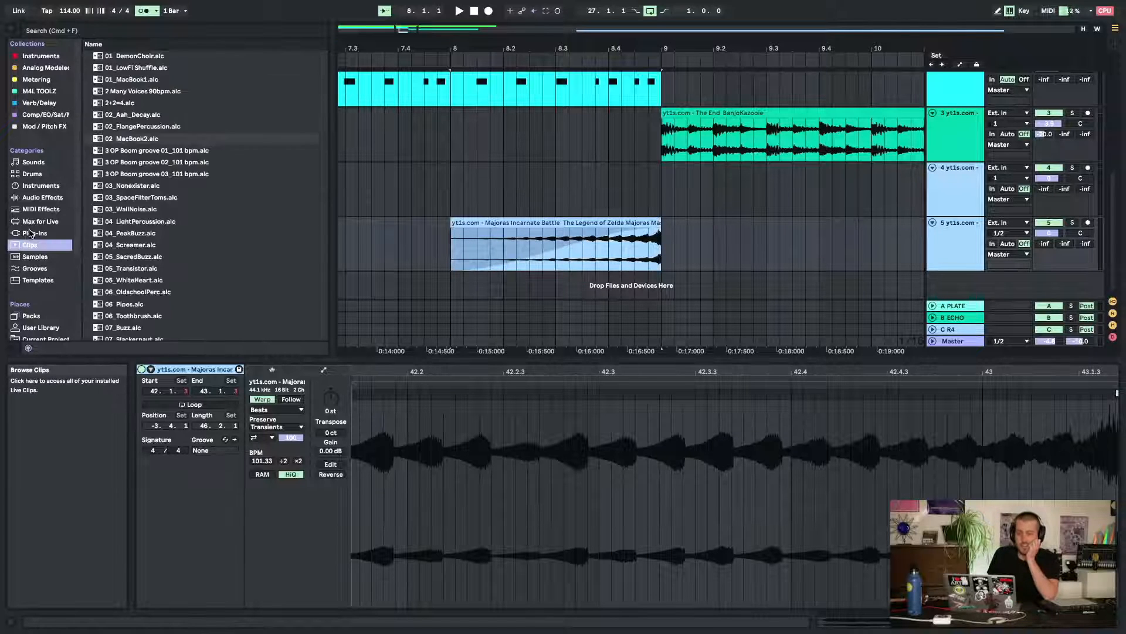
left_click(30, 233)
left_click(44, 114)
left_click(44, 126)
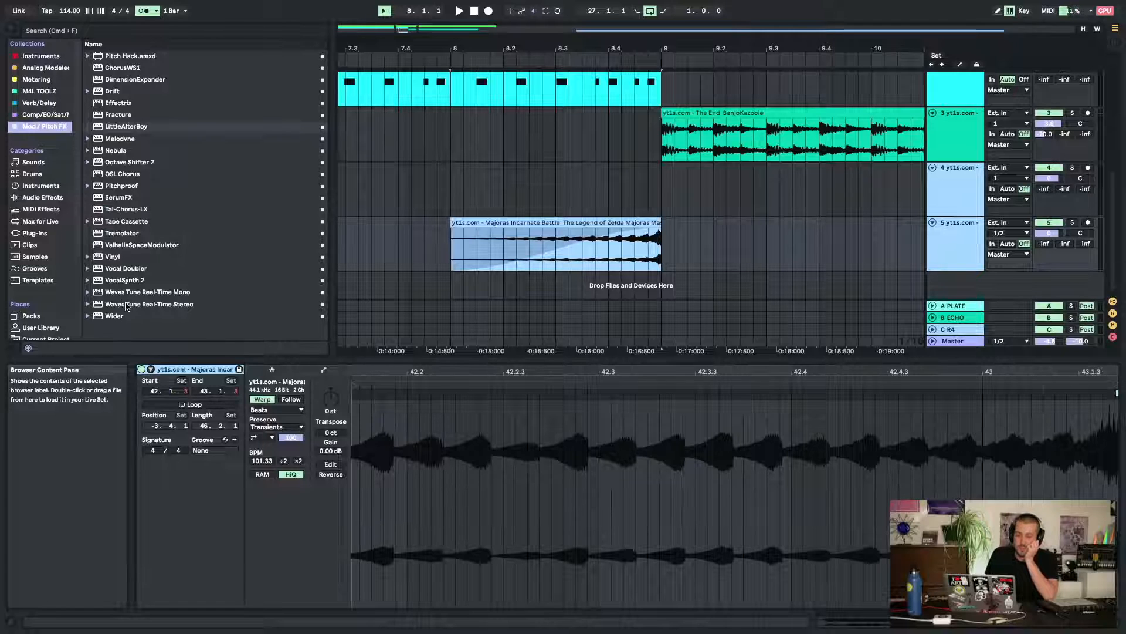
left_click_drag(126, 305, 589, 253)
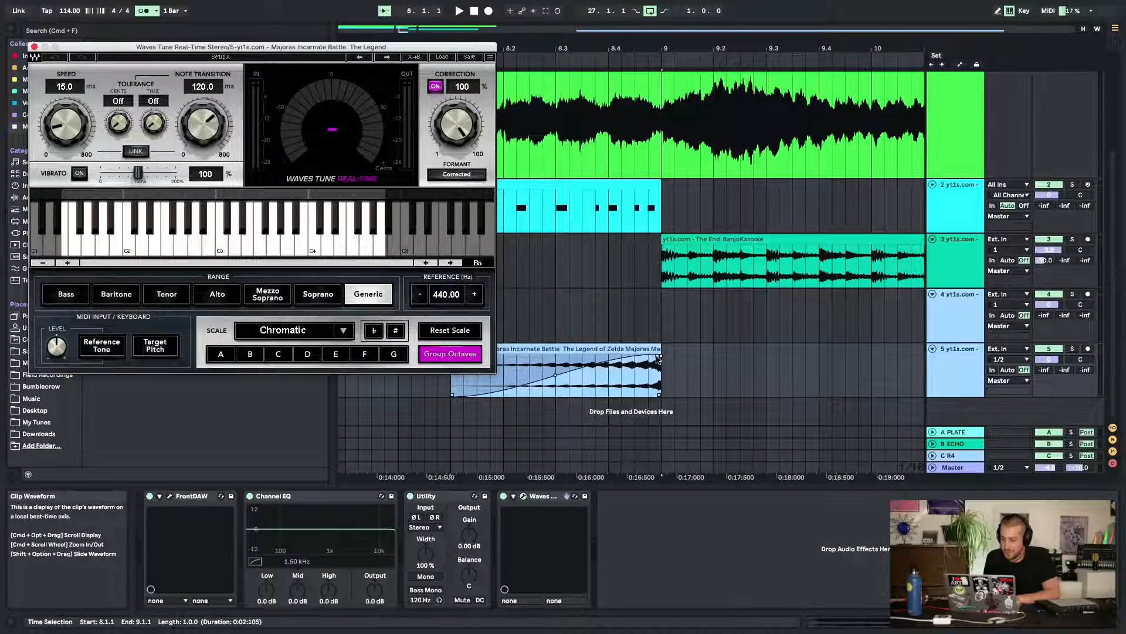
left_click(1072, 350)
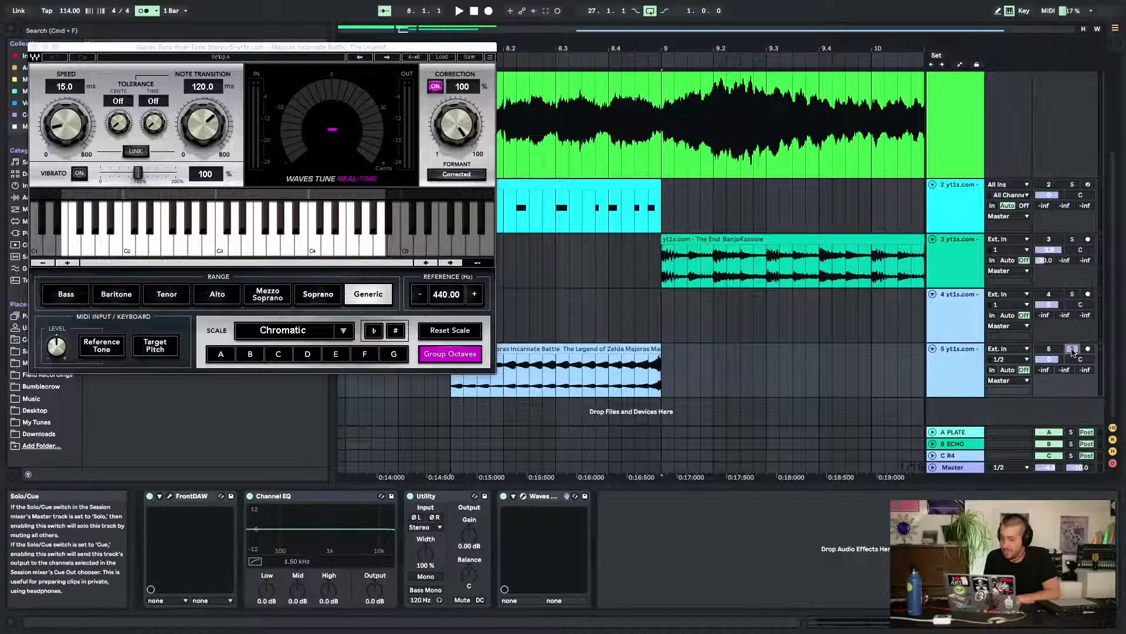
Try tuning the Majoras riser to C Major with Speed and Note Transition at 0.1 ms, comparing it with the plug-in bypassed
left_click(286, 332)
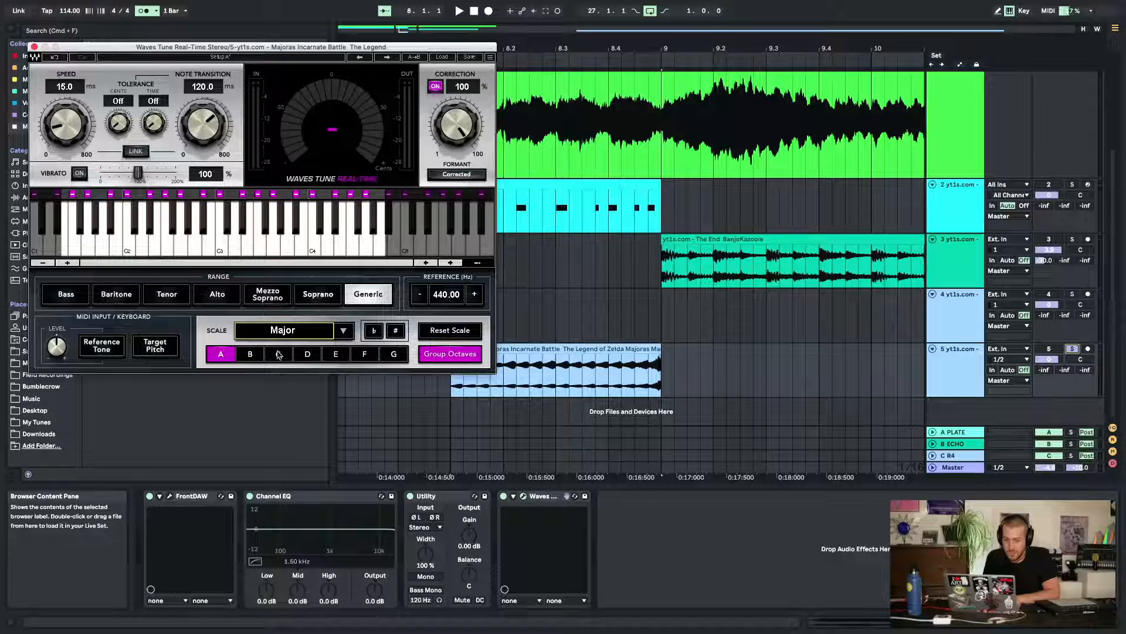
left_click(278, 354)
left_click_drag(198, 120, 197, 154)
key("space")
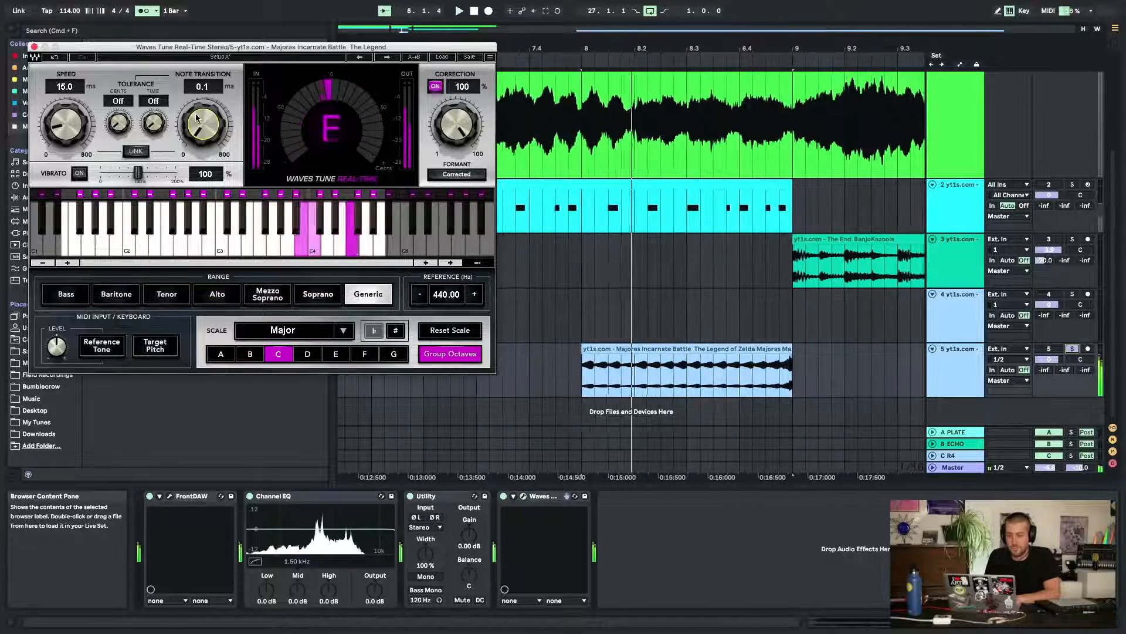
left_click_drag(56, 123, 56, 146)
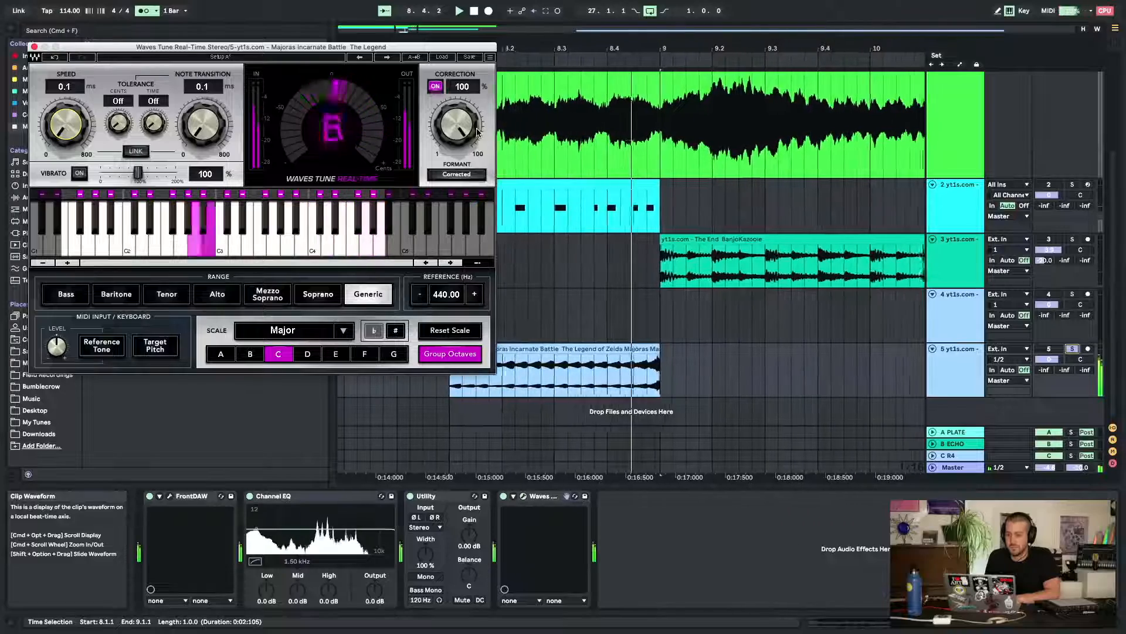
left_click(503, 496)
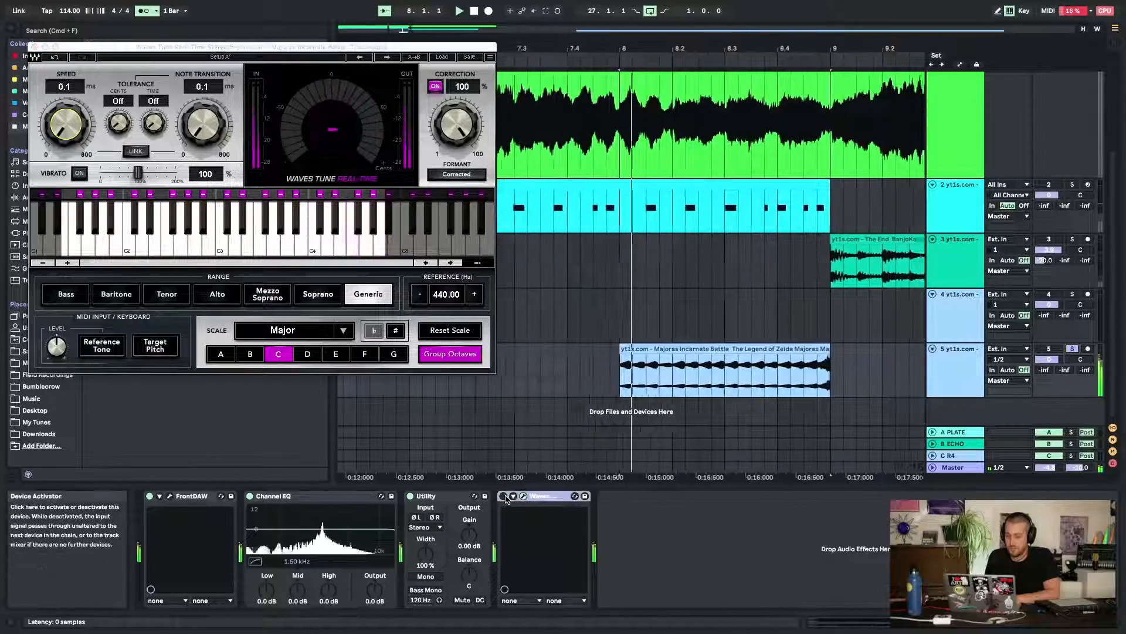
left_click(504, 497)
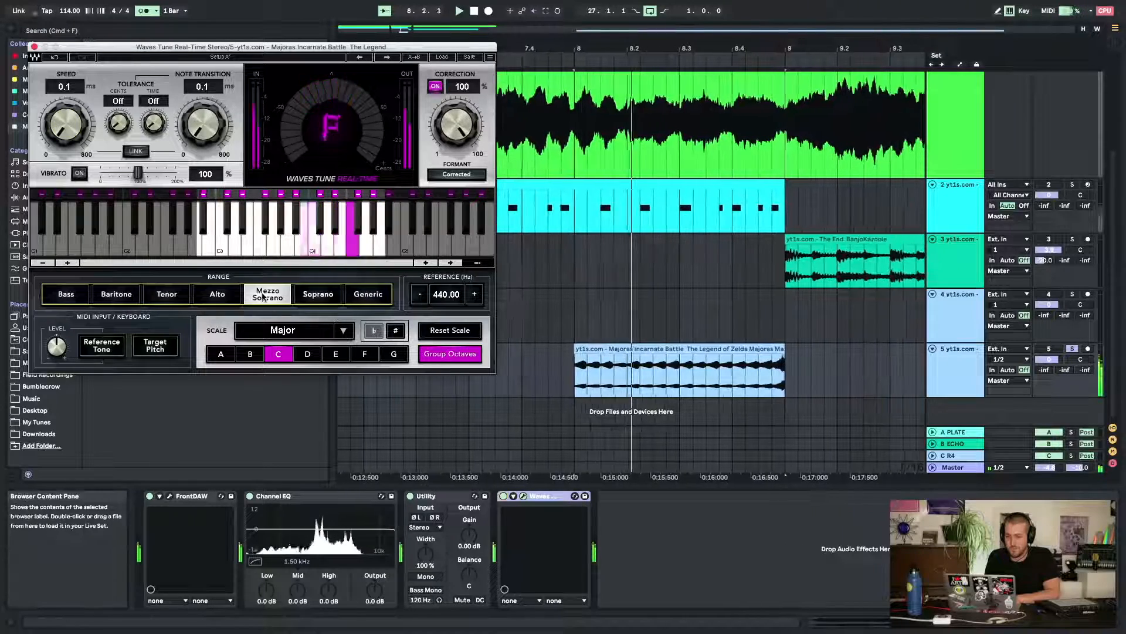
Try the Bass range with Vibrato at 0%, Note Transition at 28.0 ms and Speed at 0.1 ms during playback
left_click(127, 295)
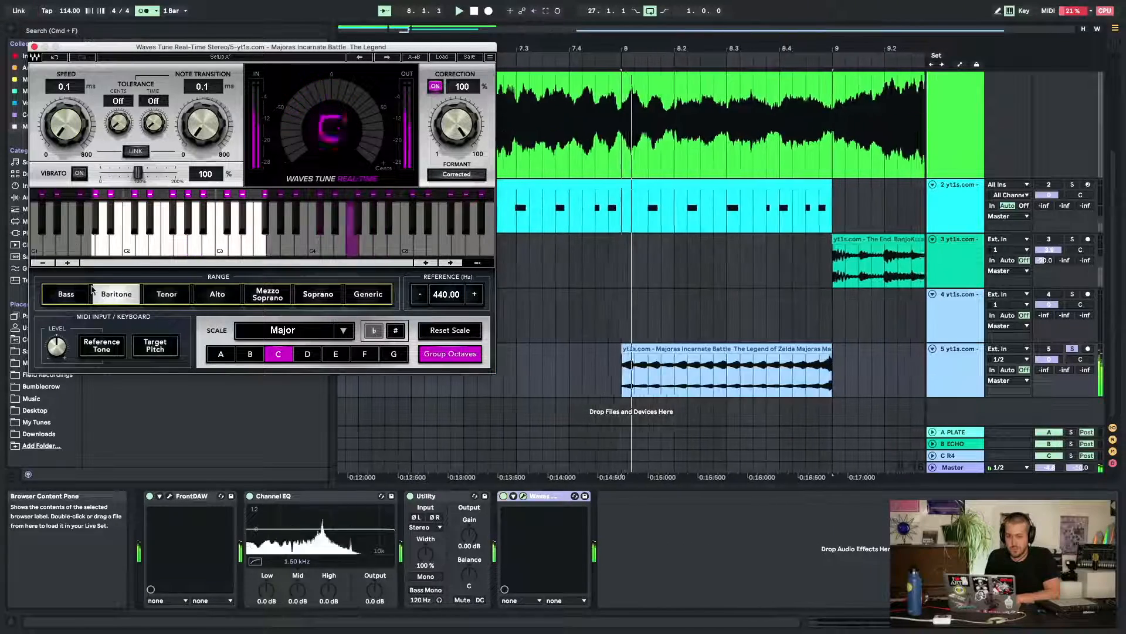
left_click(66, 294)
left_click_drag(81, 135, 73, 109)
mouse_move(201, 144)
left_mouse_down()
mouse_move(200, 128)
mouse_move(197, 138)
left_mouse_up()
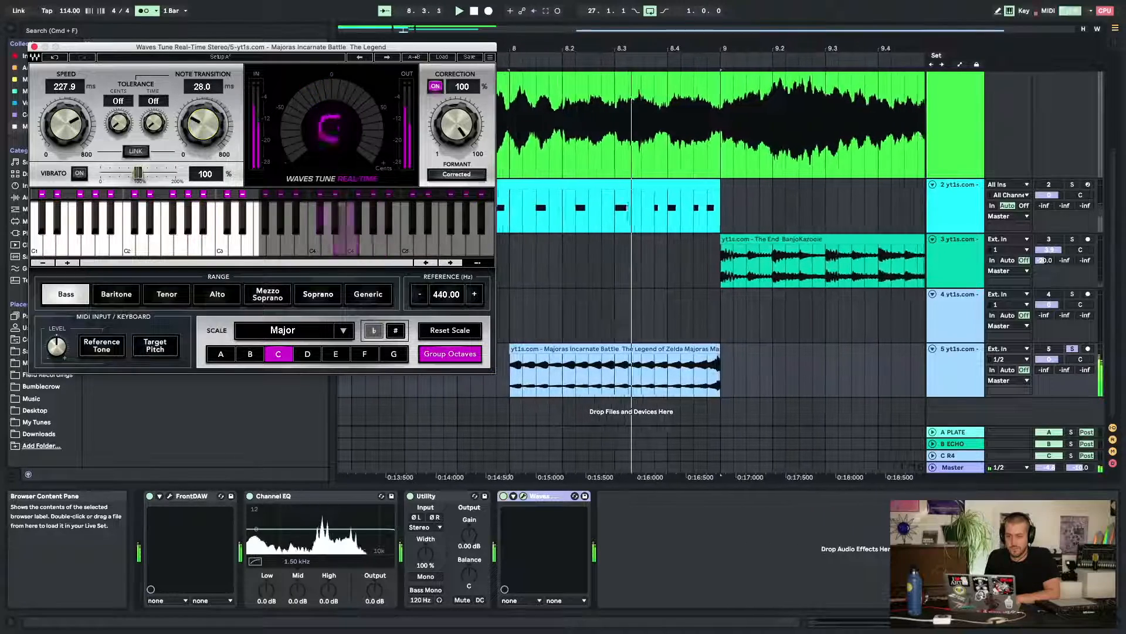
left_click_drag(138, 173, 100, 173)
left_click_drag(75, 110, 84, 123)
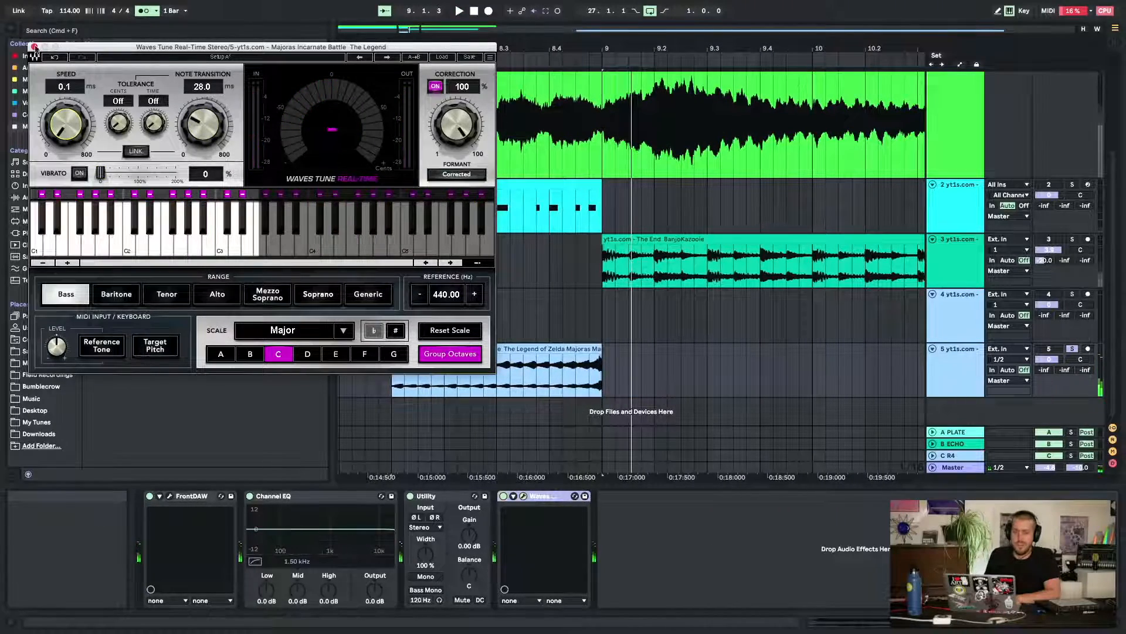
Close the Waves Tune window and remove the plug-in from the Majoras track
left_click(34, 47)
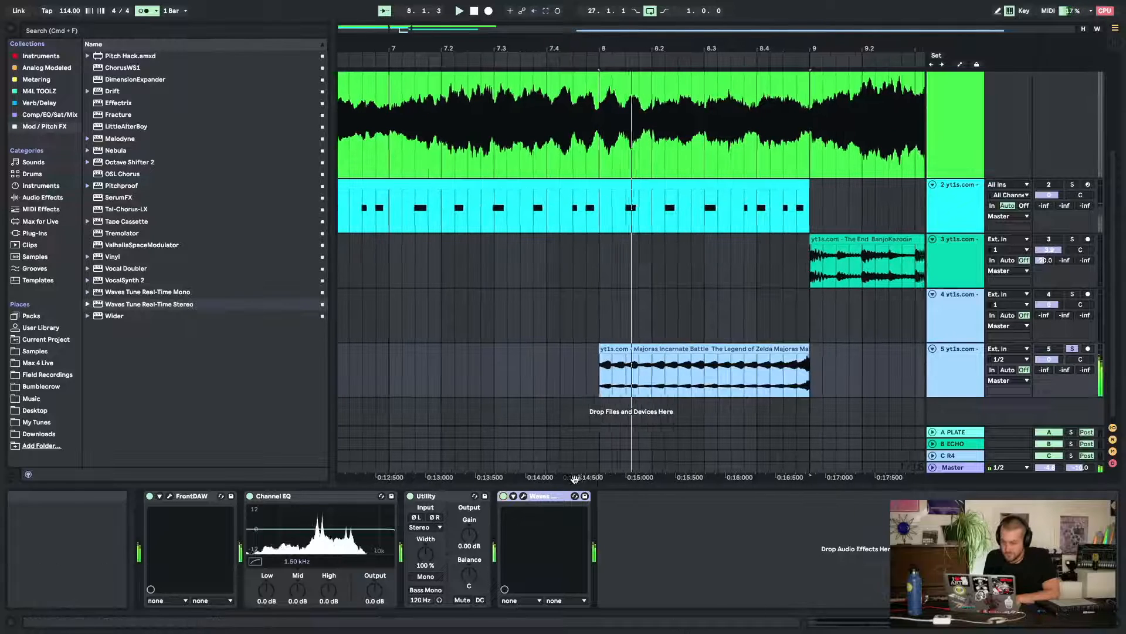
key("Delete")
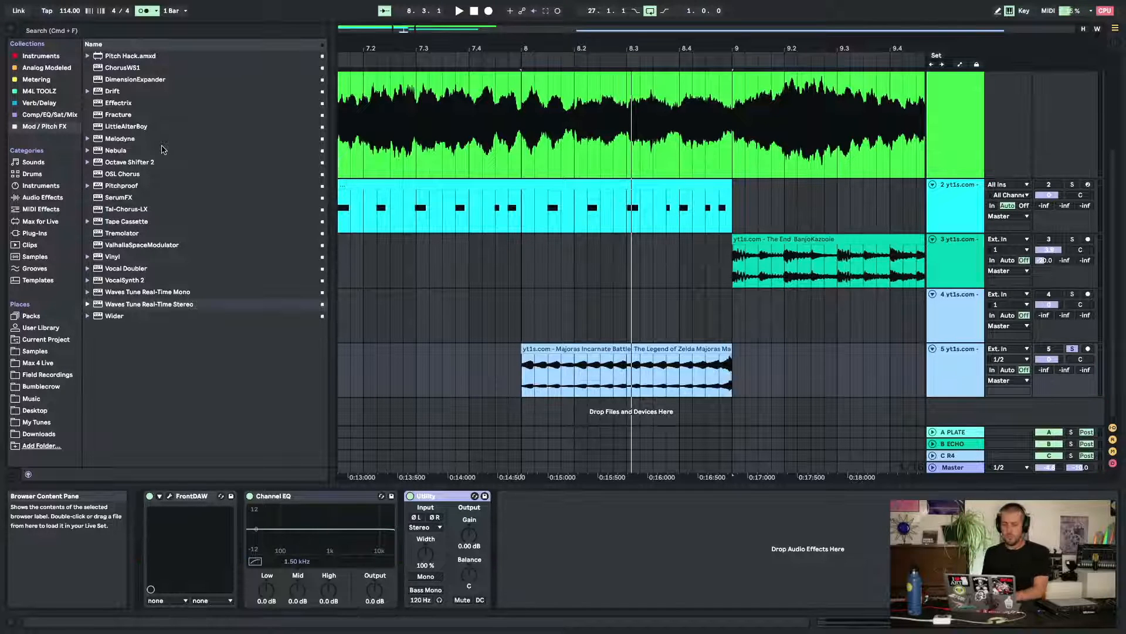
Transpose the reversed Majoras clip to -1 st, audition it, and take its track out of solo
double_click(598, 346)
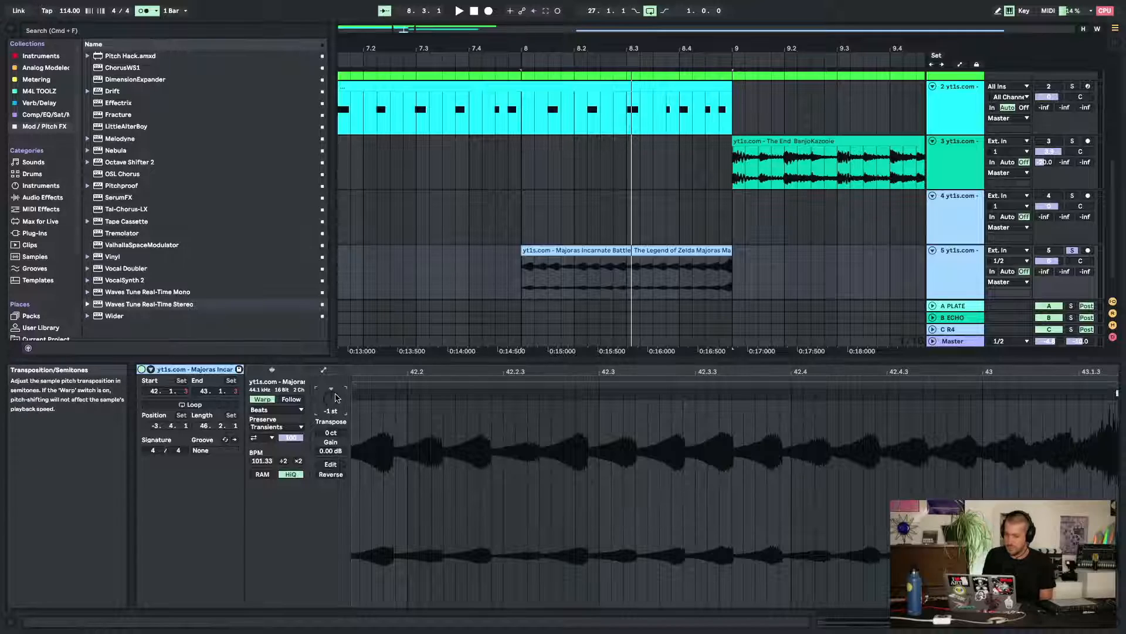
key("space")
left_click(1073, 251)
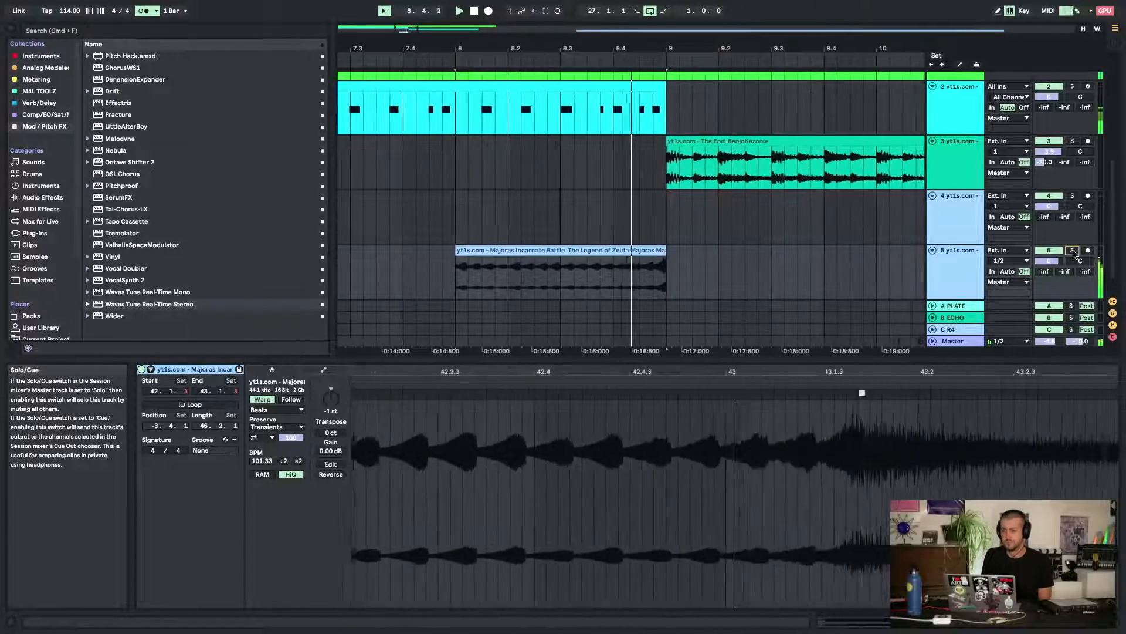
key("space")
Set the Majoras track's PLATE send to -52.0 dB and fade the clip in over its whole length while auditioning
left_click_drag(1045, 272, 1044, 229)
key("space")
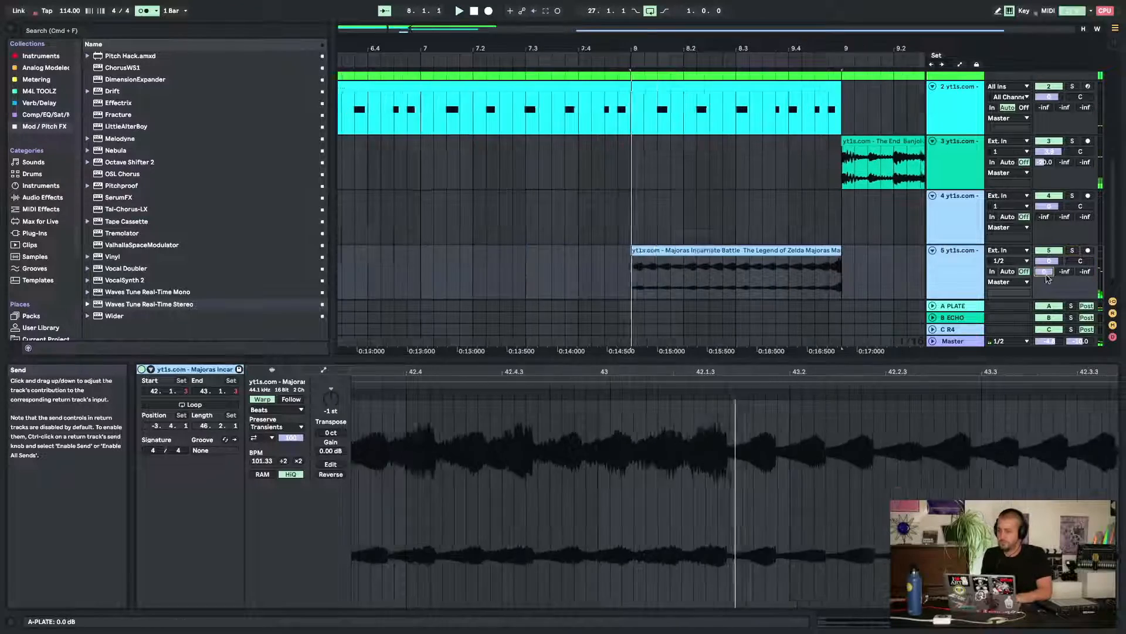
left_click_drag(550, 259, 756, 261)
key("space")
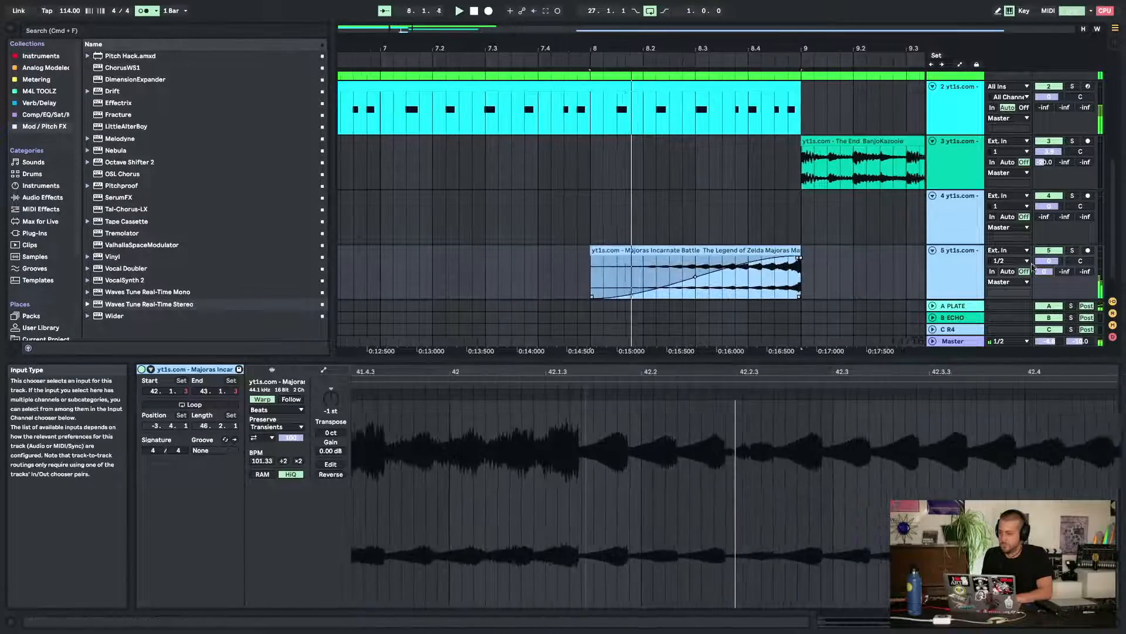
left_click_drag(1044, 271, 1045, 308)
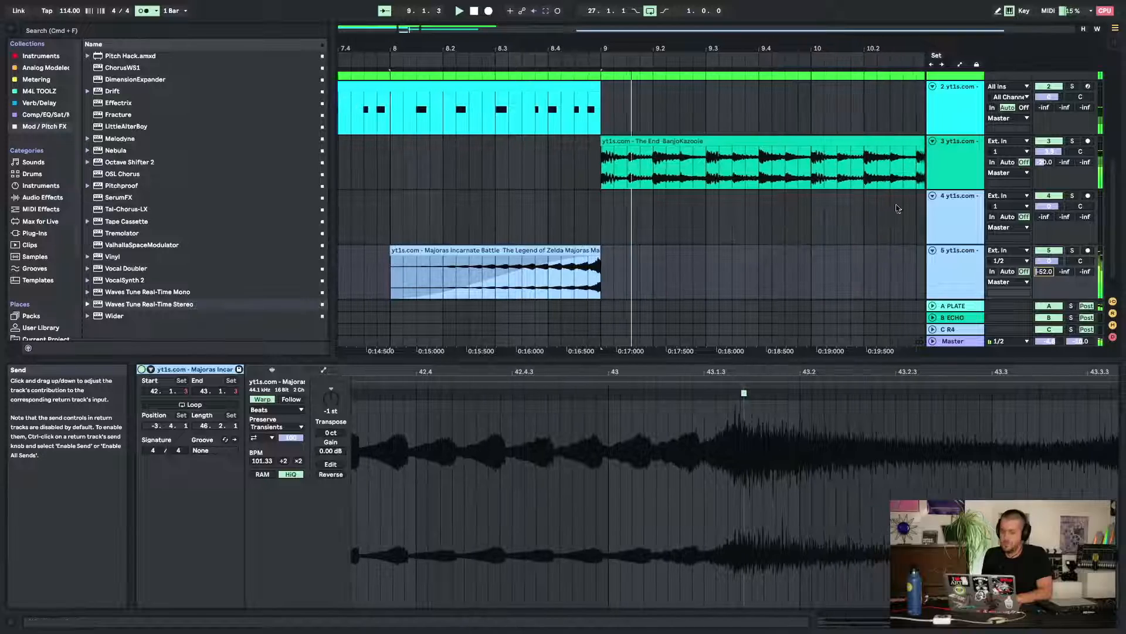
Hide the clip view and play the transition from 8.3.1 into the BanjoKazooie section
left_click(1113, 628)
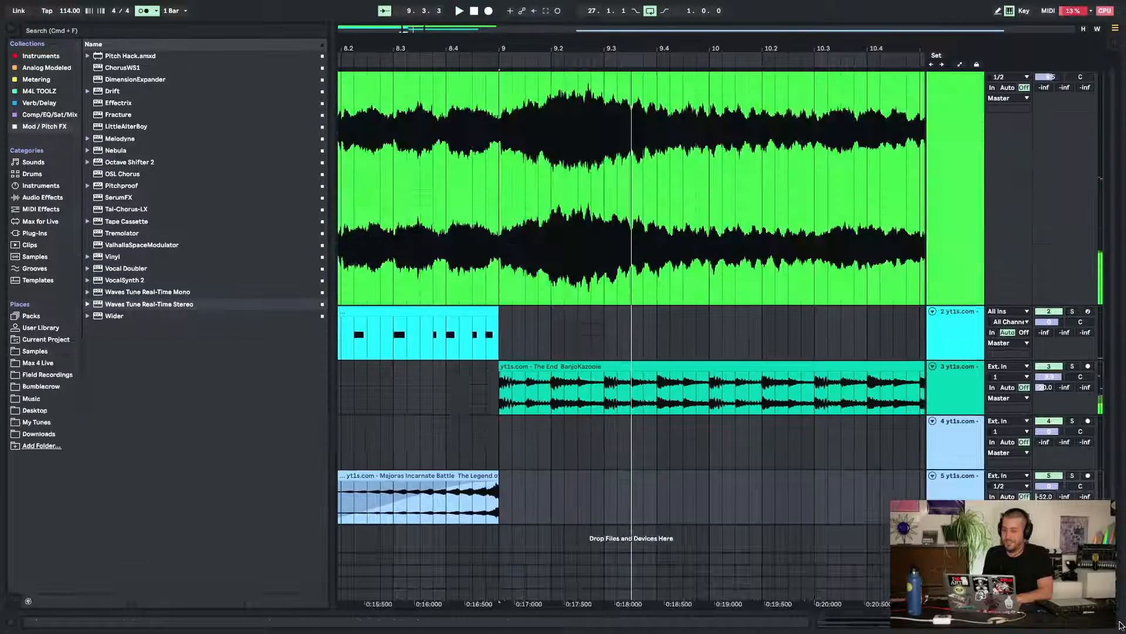
scroll(645, 541, "left", 5)
left_click_drag(843, 487, 824, 504)
key("space")
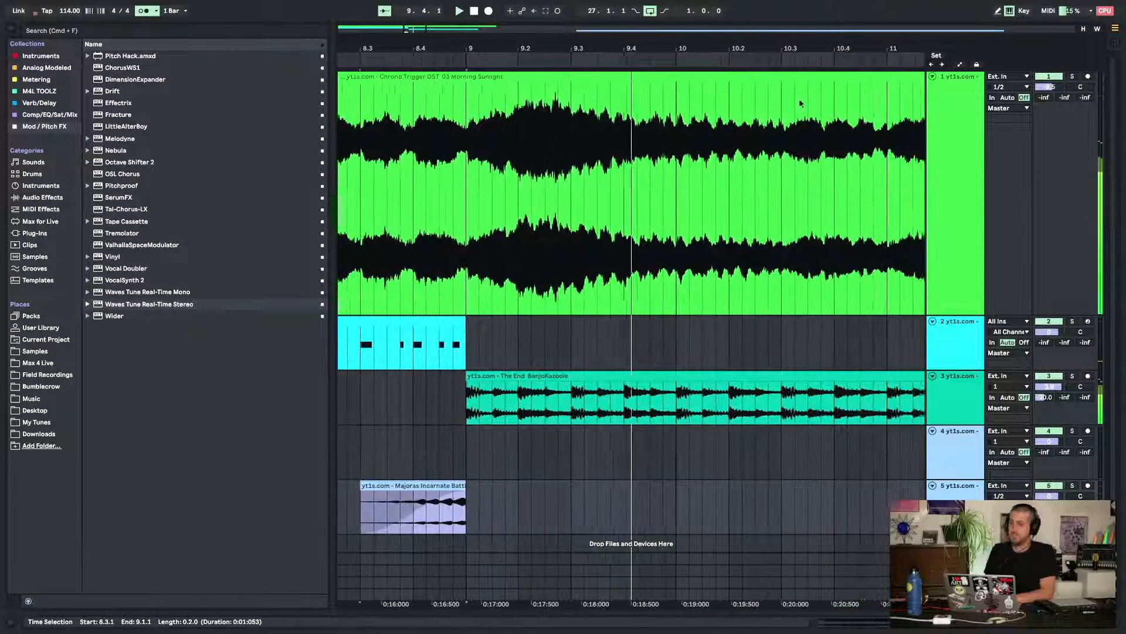
key("space")
Audition the leftover full-length Majoras clip around bar 69 and delete it from track 4
left_click_drag(406, 48, 405, 41)
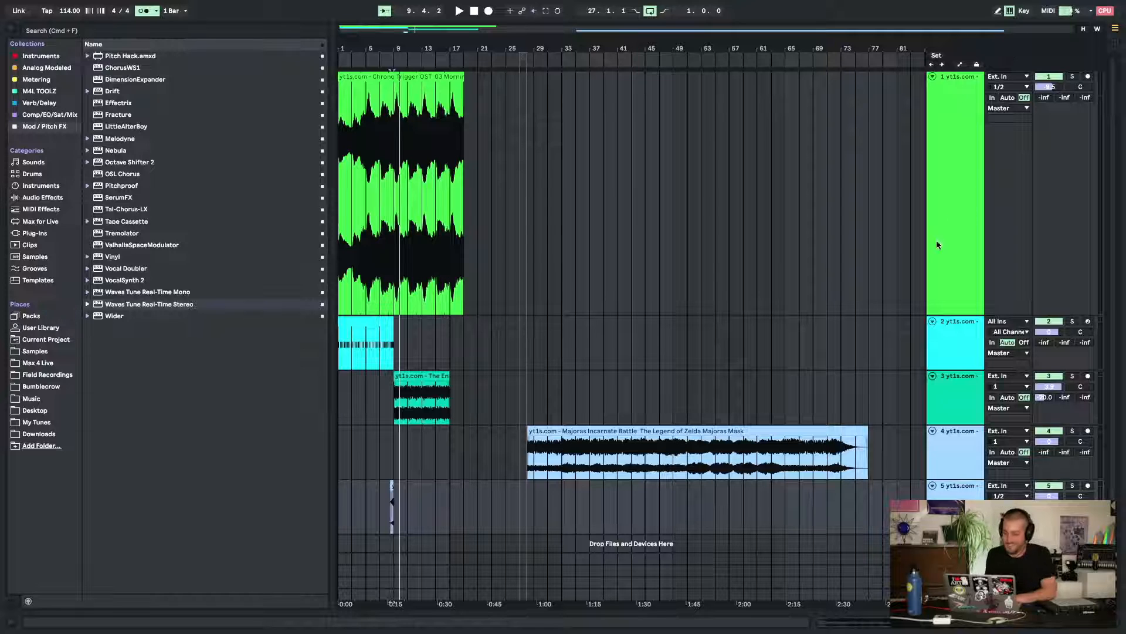
left_click(814, 453)
key("space")
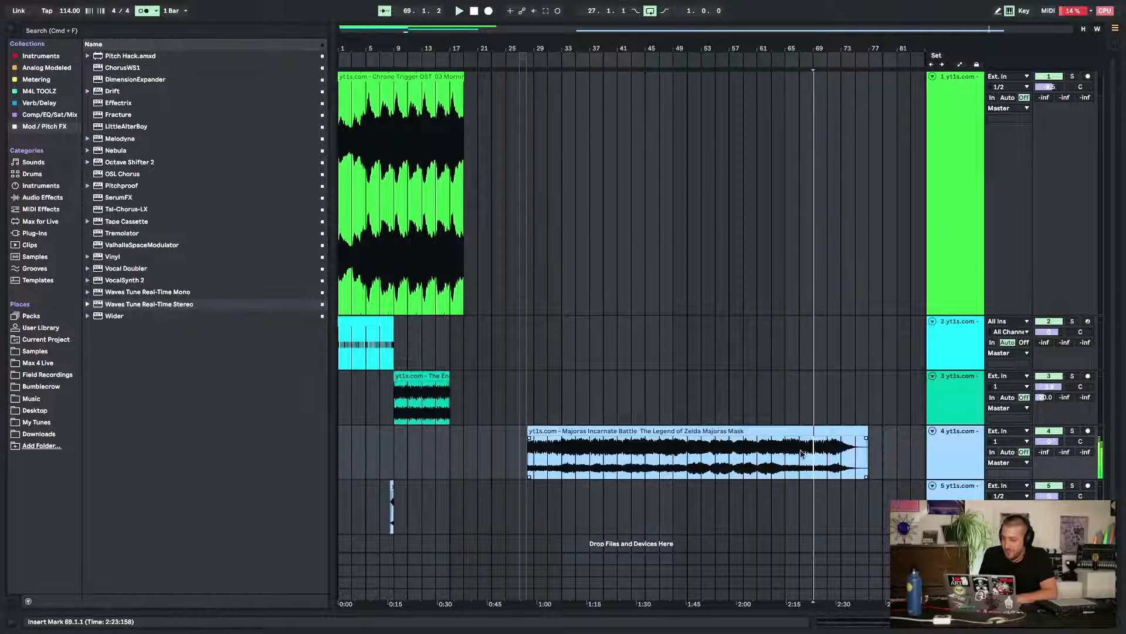
left_click(799, 429)
key("Delete")
Browse to the Downloads folder and preview game-music files there, including Super Mario RPG, Secret Of Mana and Spyro the Dragon Dry Canyon
left_click(36, 332)
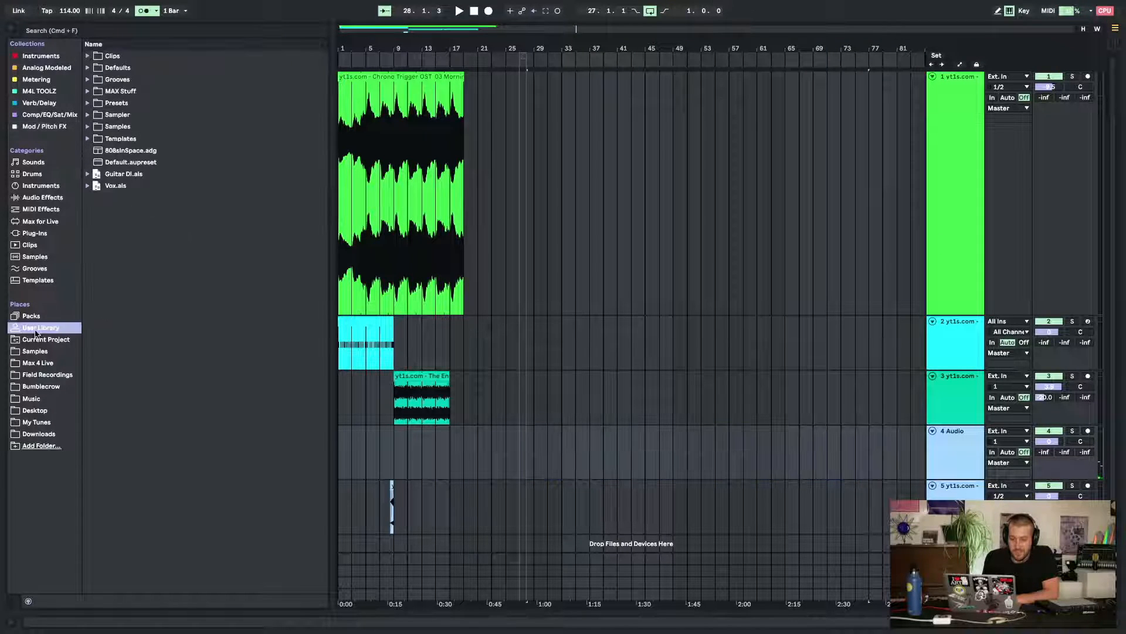
left_click(39, 364)
left_click(35, 352)
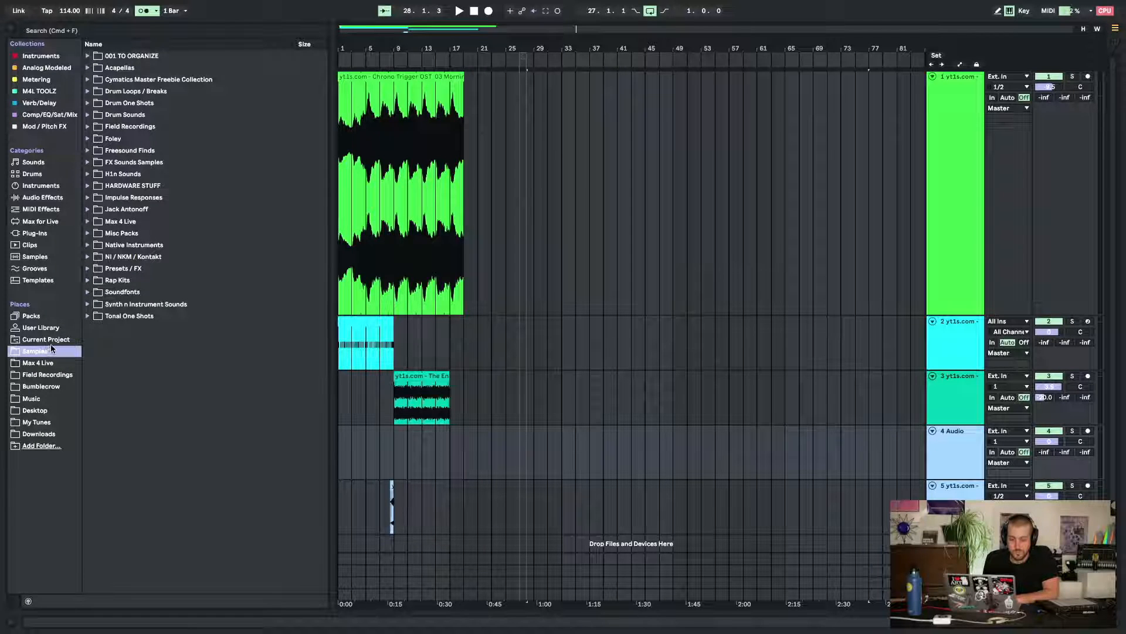
left_click(38, 433)
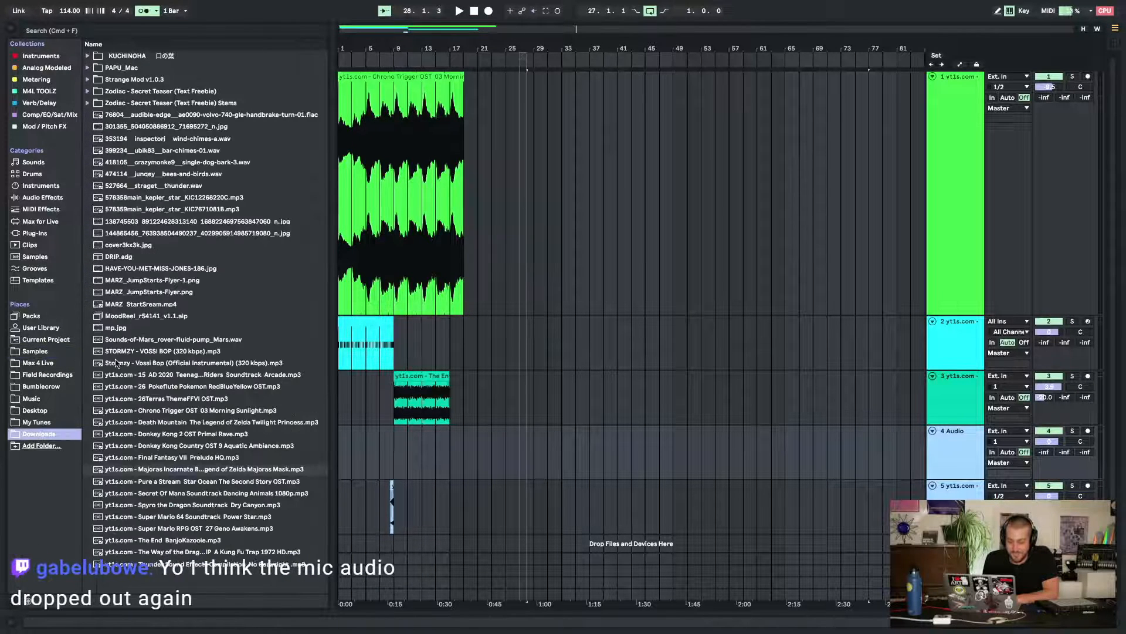
left_click(158, 399)
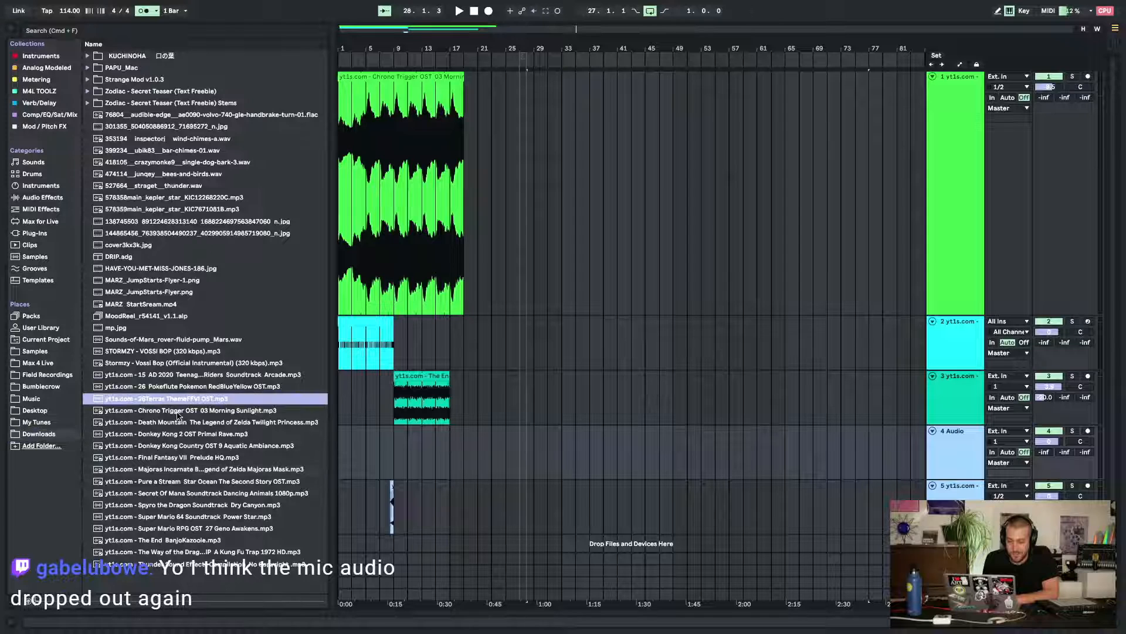
left_click(139, 553)
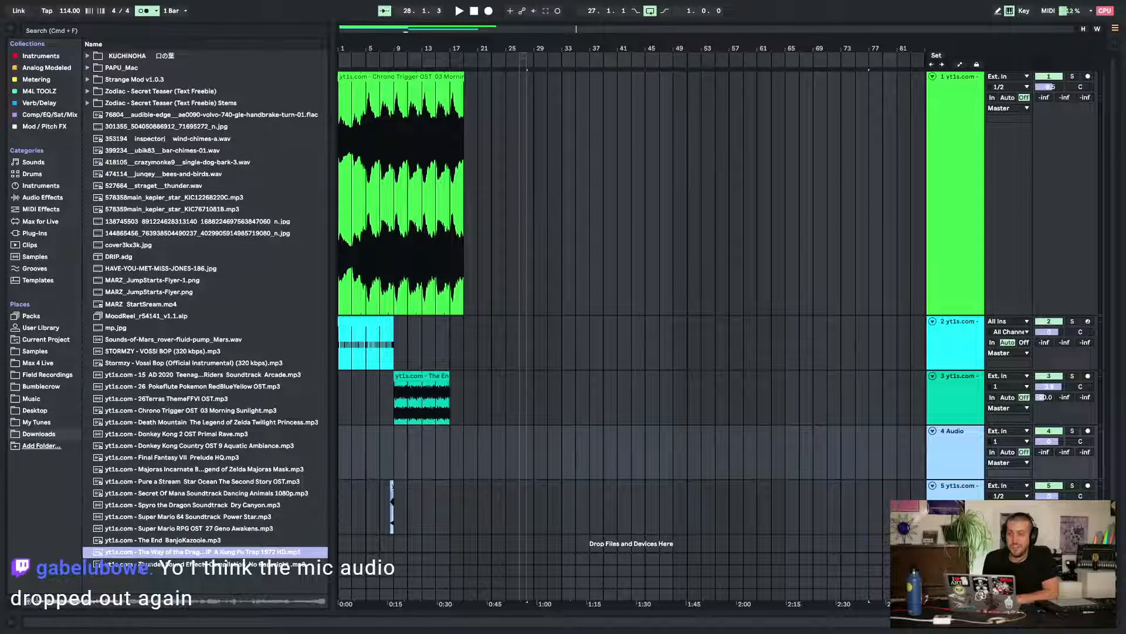
left_click(145, 528)
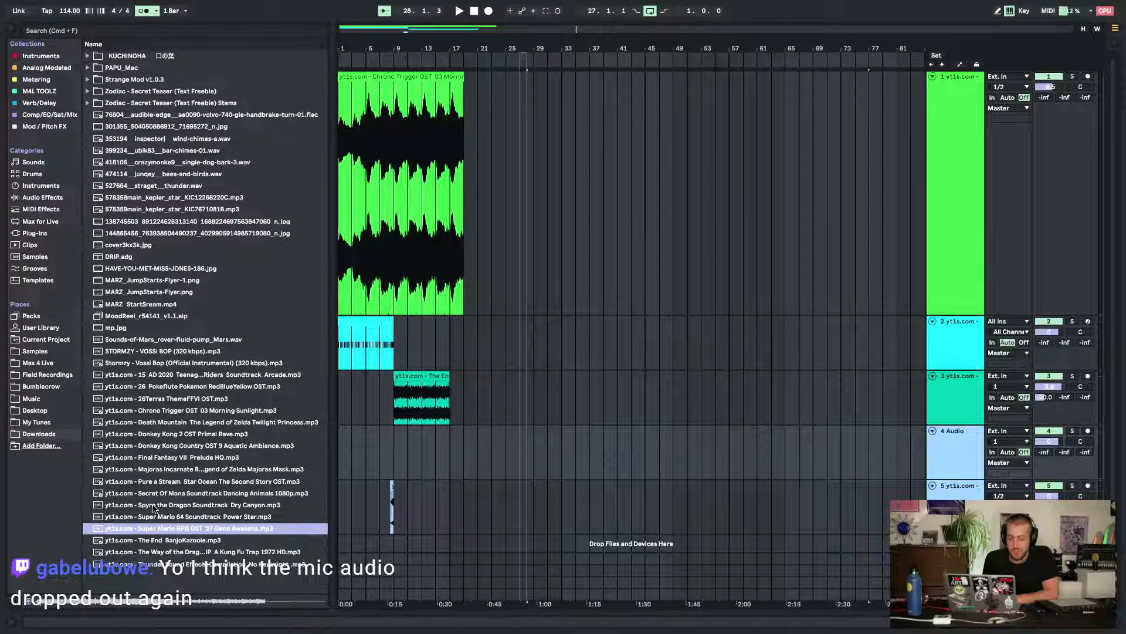
left_click(155, 505)
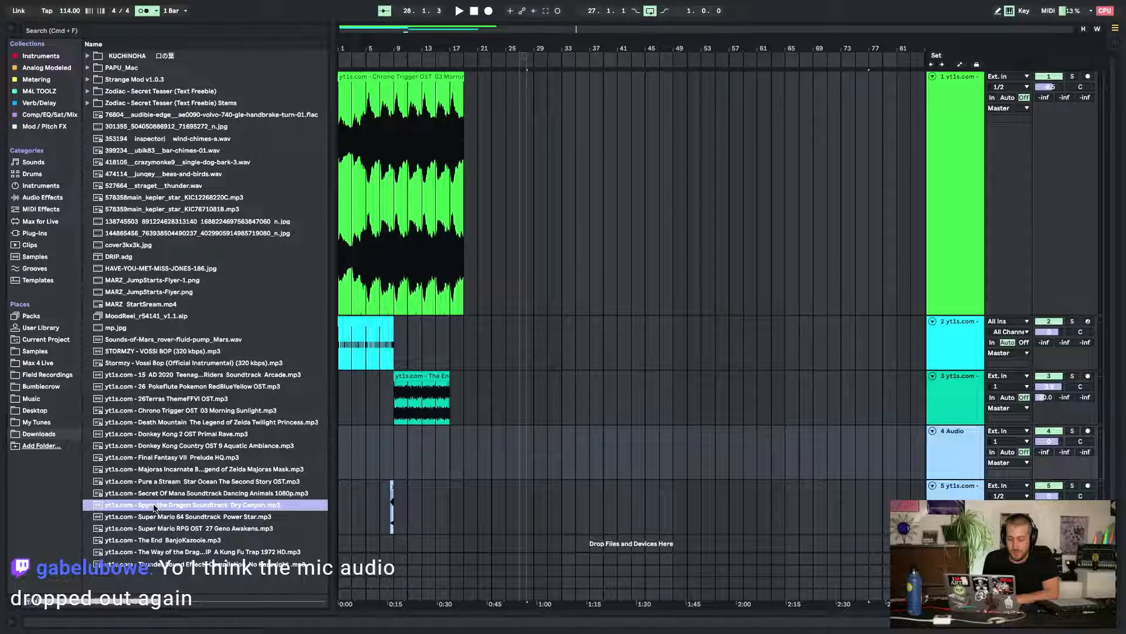
left_click(158, 494)
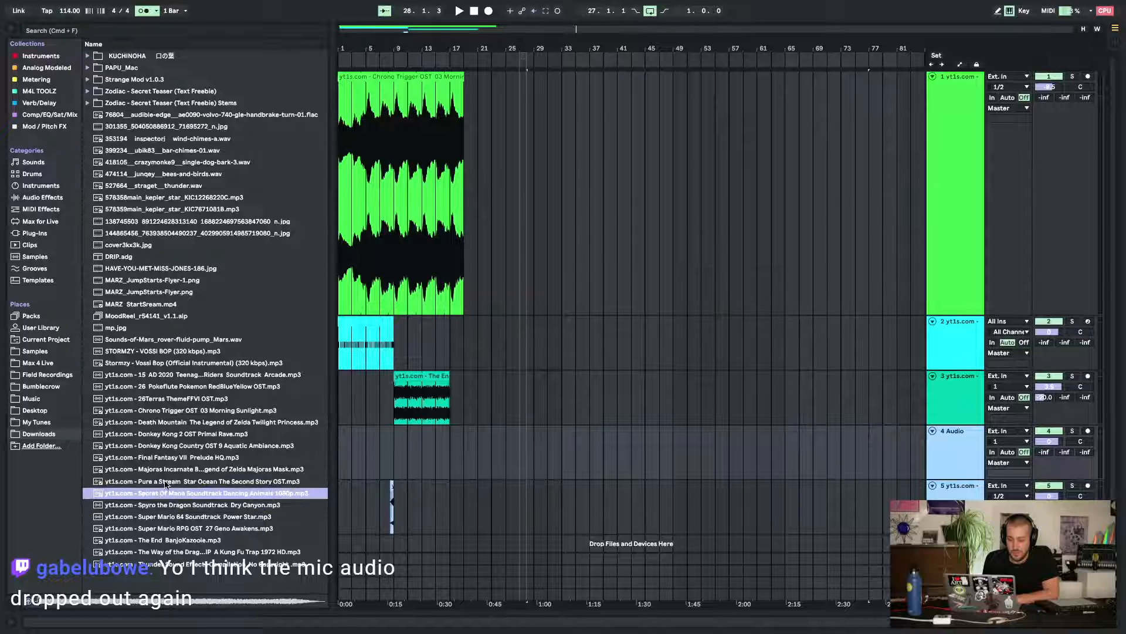
left_click(165, 506)
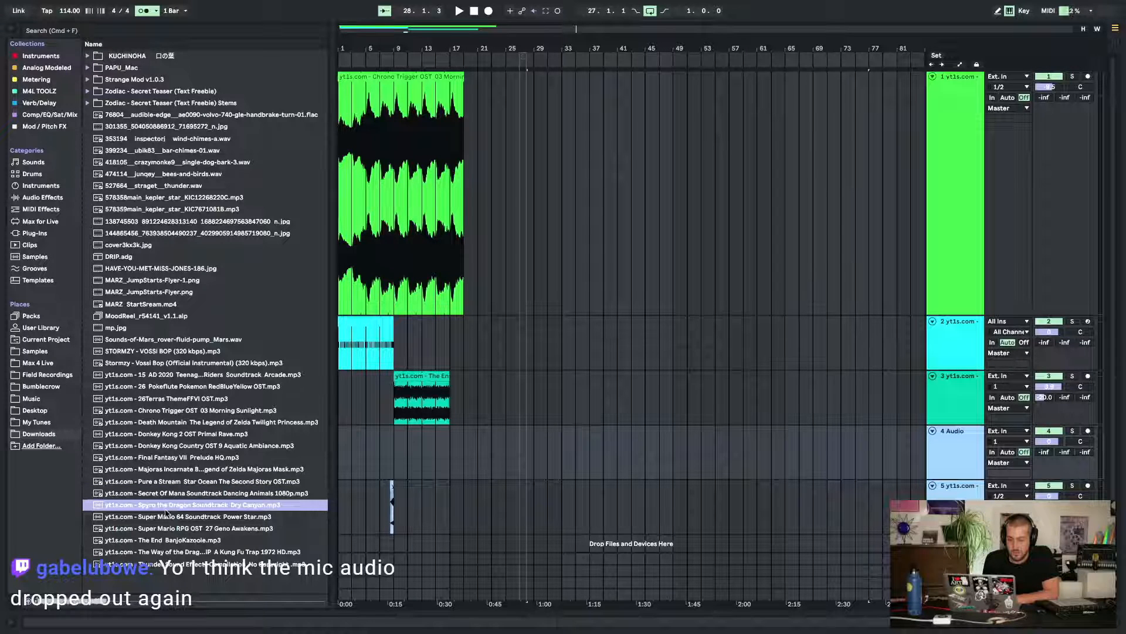
Place the Spyro the Dragon Dry Canyon file on track 4 at bar 49 and audition its opening
left_click_drag(166, 512, 674, 440)
left_click_drag(706, 35, 693, 248)
left_click(486, 456)
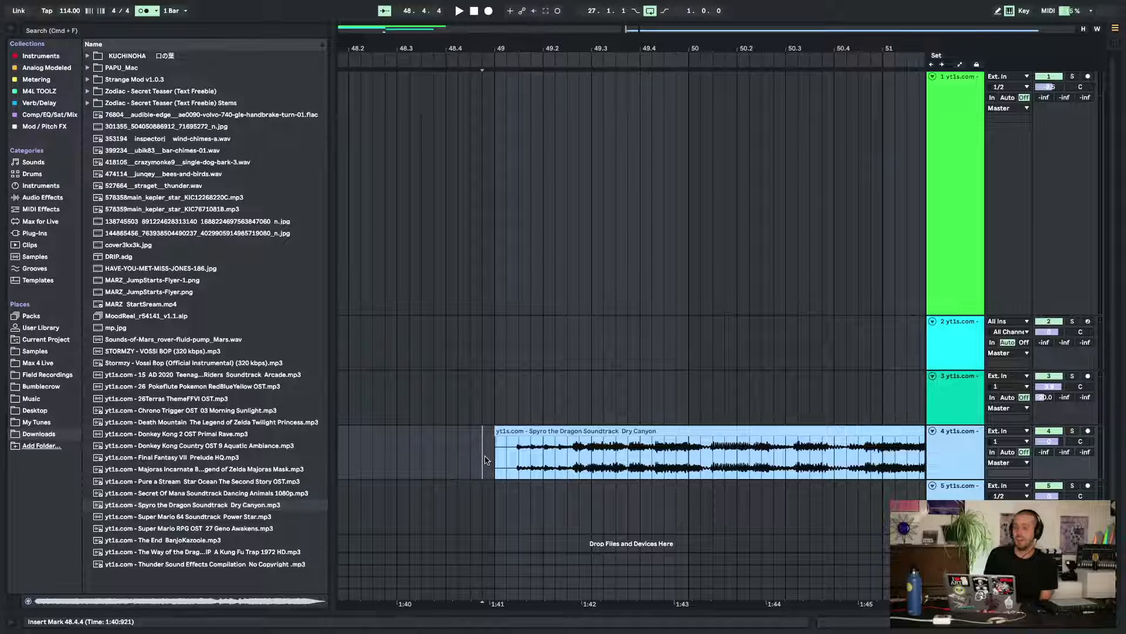
key("space")
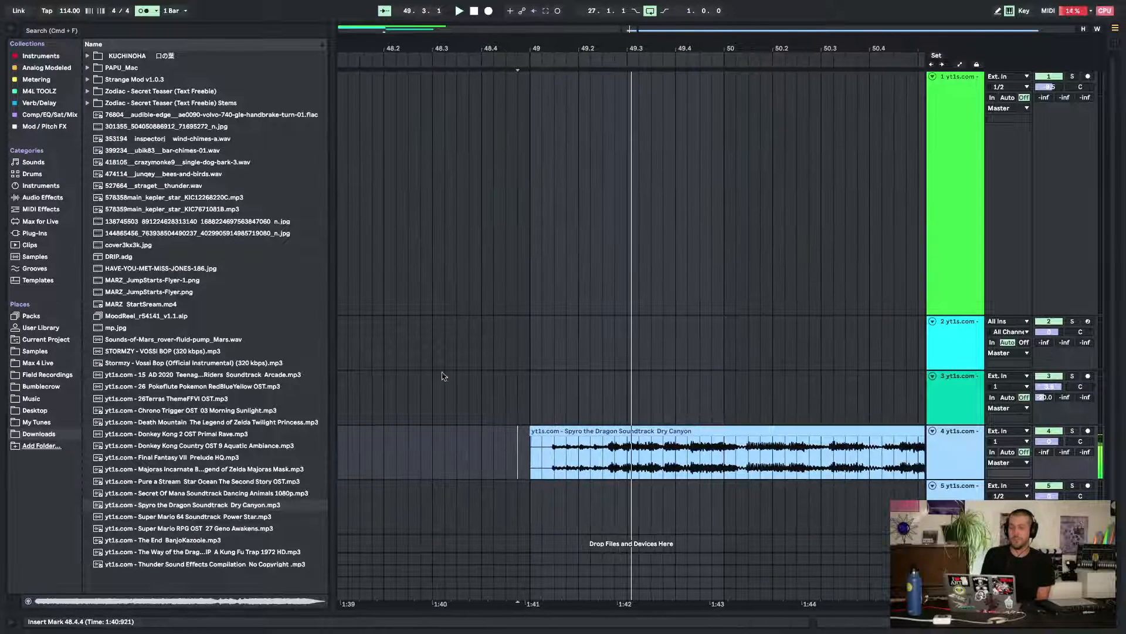
left_click(542, 448)
key("space")
key("space")
key("space")
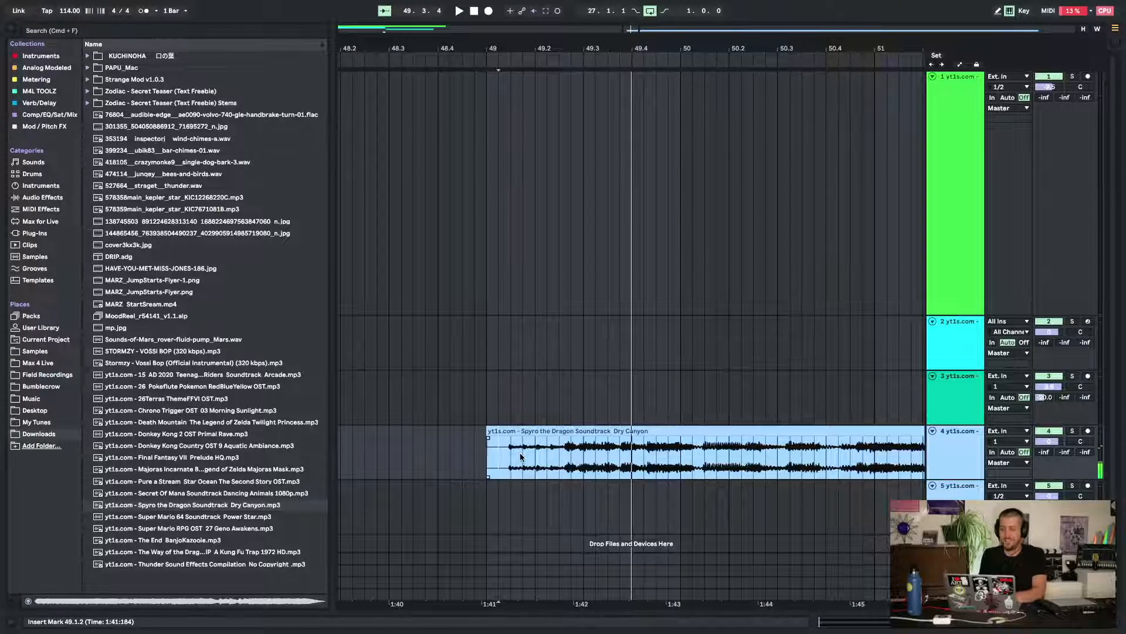
Split the Spyro Dry Canyon clip at 49.3.2 and load its opening piece into a Simpler on a new MIDI track
key("space")
left_click_drag(596, 449, 480, 463)
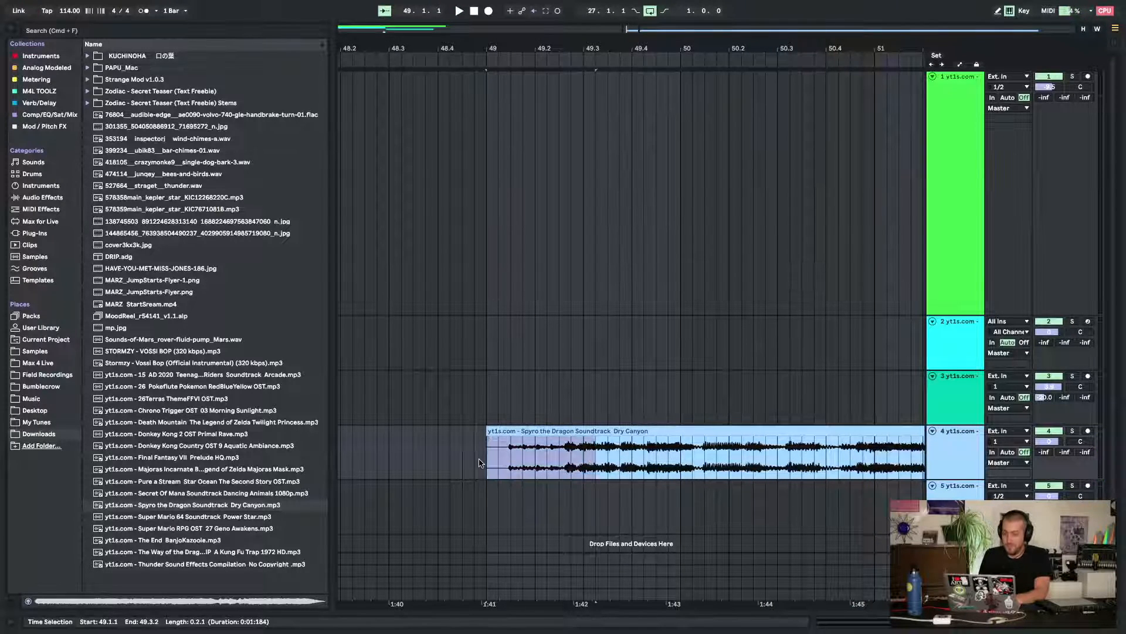
key("super+e")
key("super+shift+t")
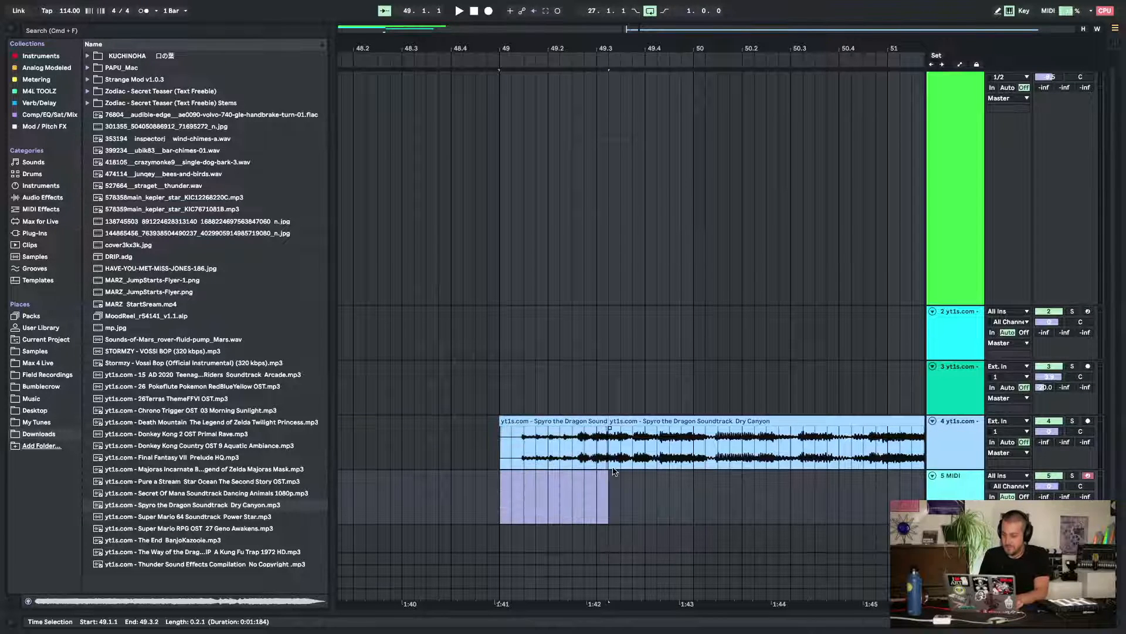
key("shift+Tab")
left_click_drag(549, 428, 170, 545)
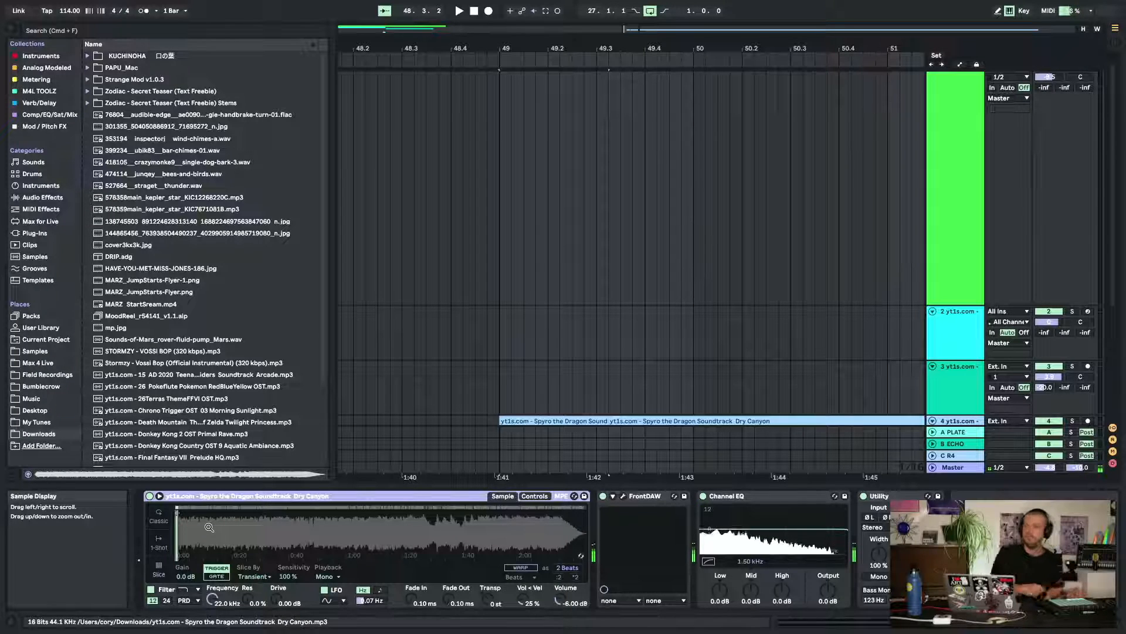
Hide the detail view and loop the arrangement over track 2's MIDI clip, from bar 1 to bar 9
left_click(1121, 619)
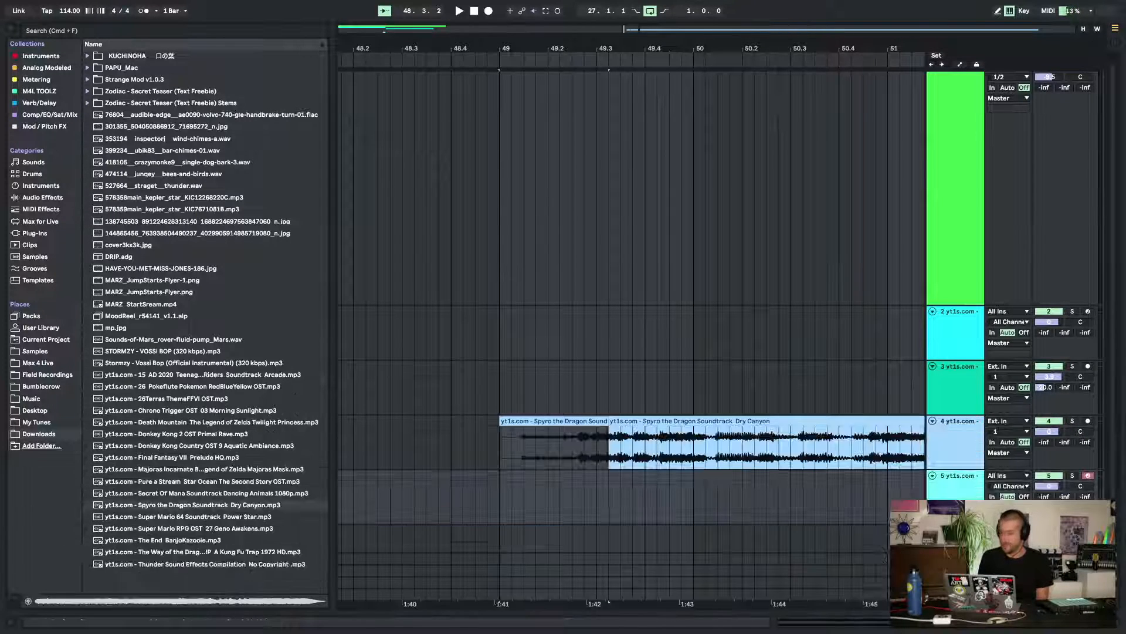
scroll(660, 385, "left", 20)
scroll(652, 385, "left", 20)
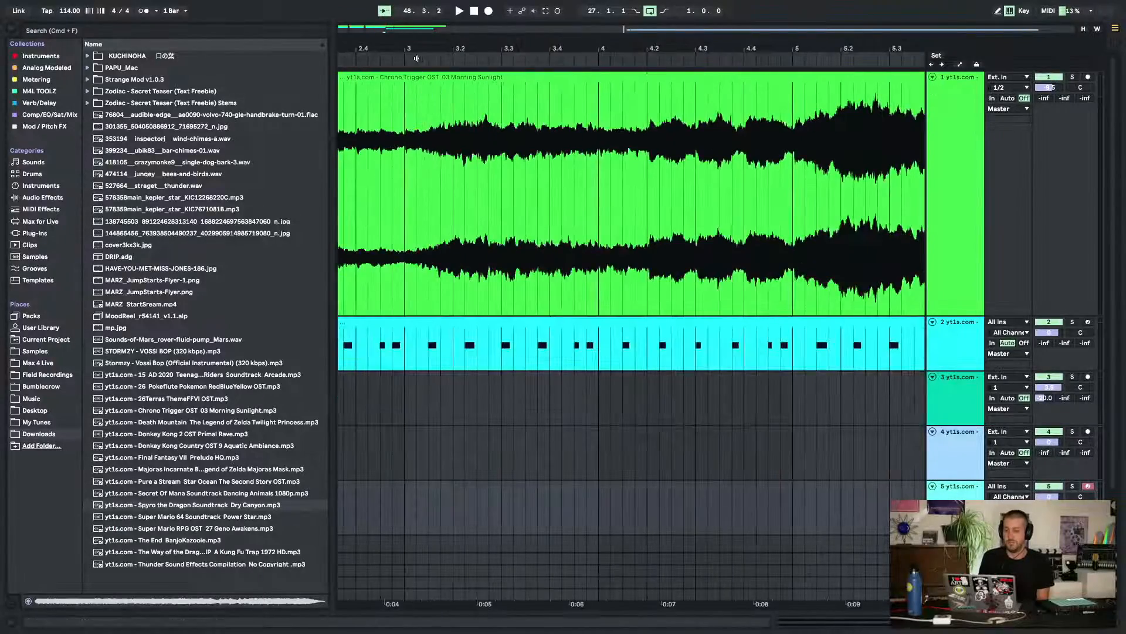
left_click_drag(419, 54, 419, 17)
left_click(600, 320)
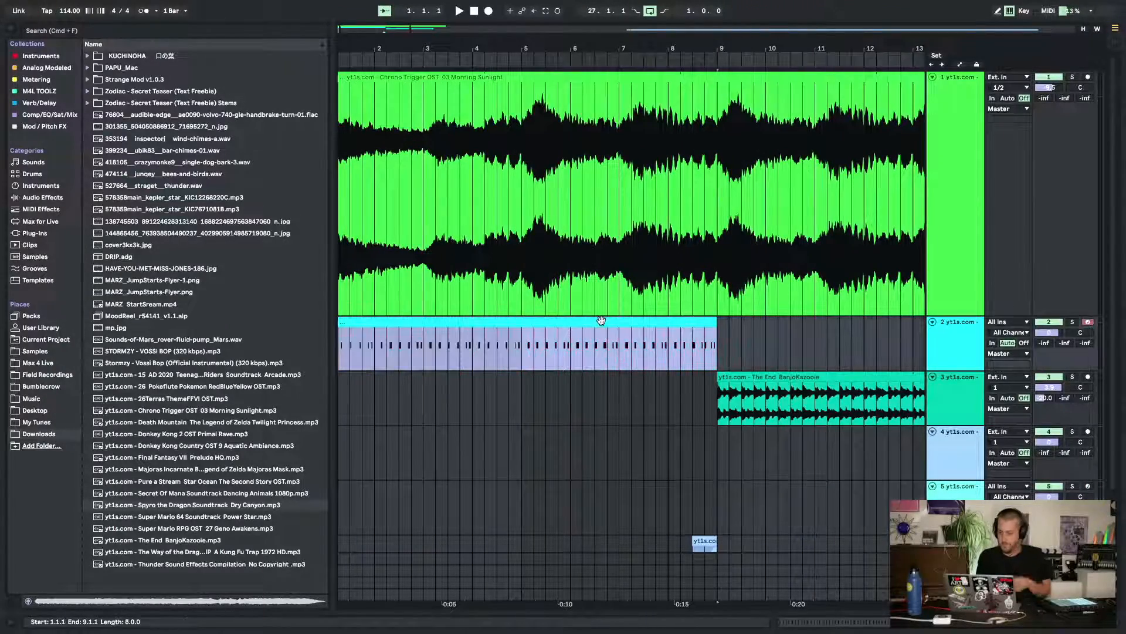
key("super+l")
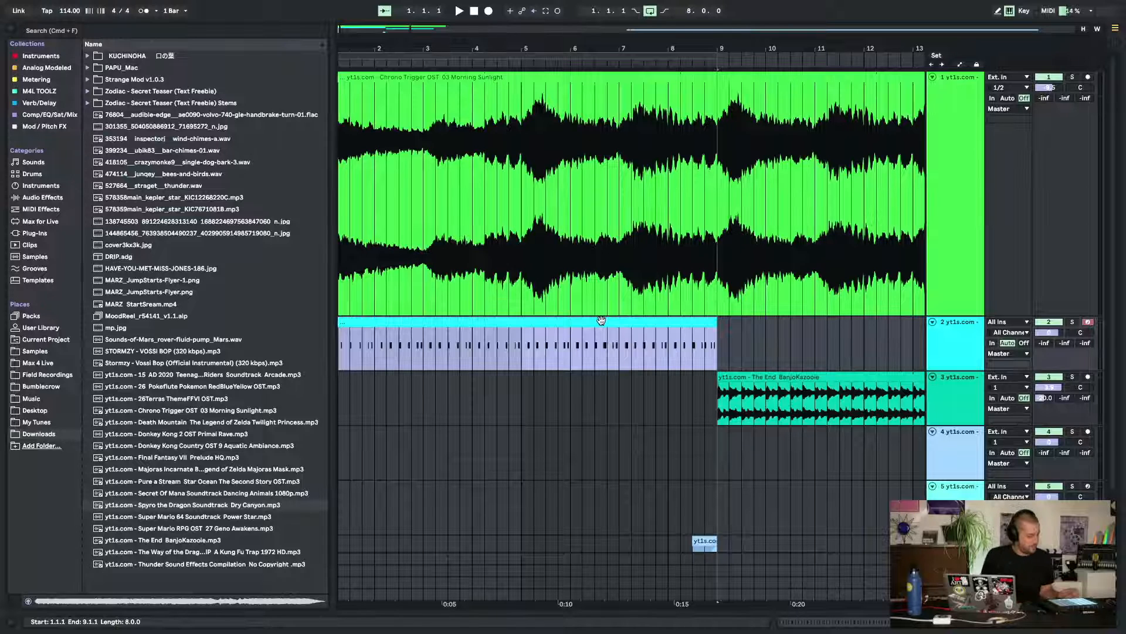
Add the Drum Buss audio effect to the end of the Spyro sampler's device chain on track 5
left_click(960, 486)
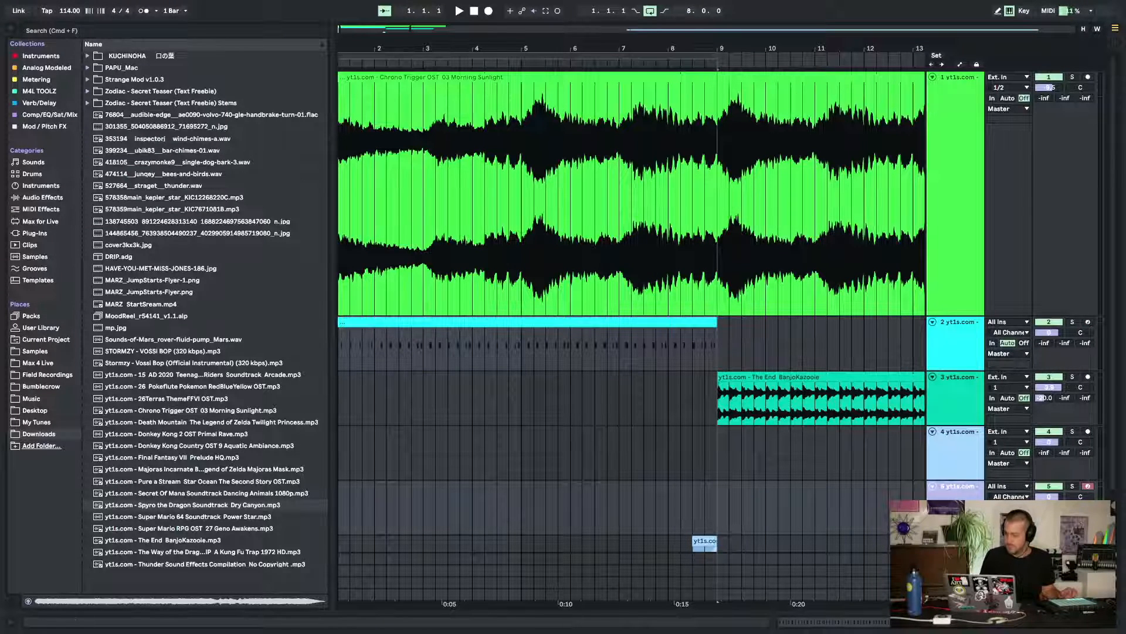
left_click(1114, 622)
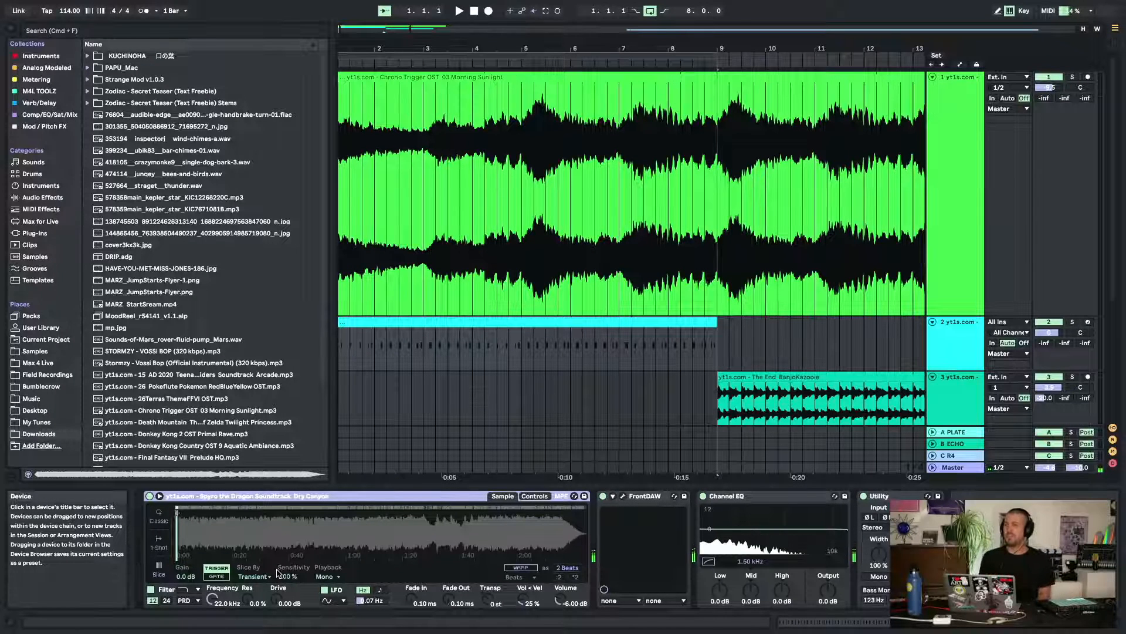
left_click(32, 173)
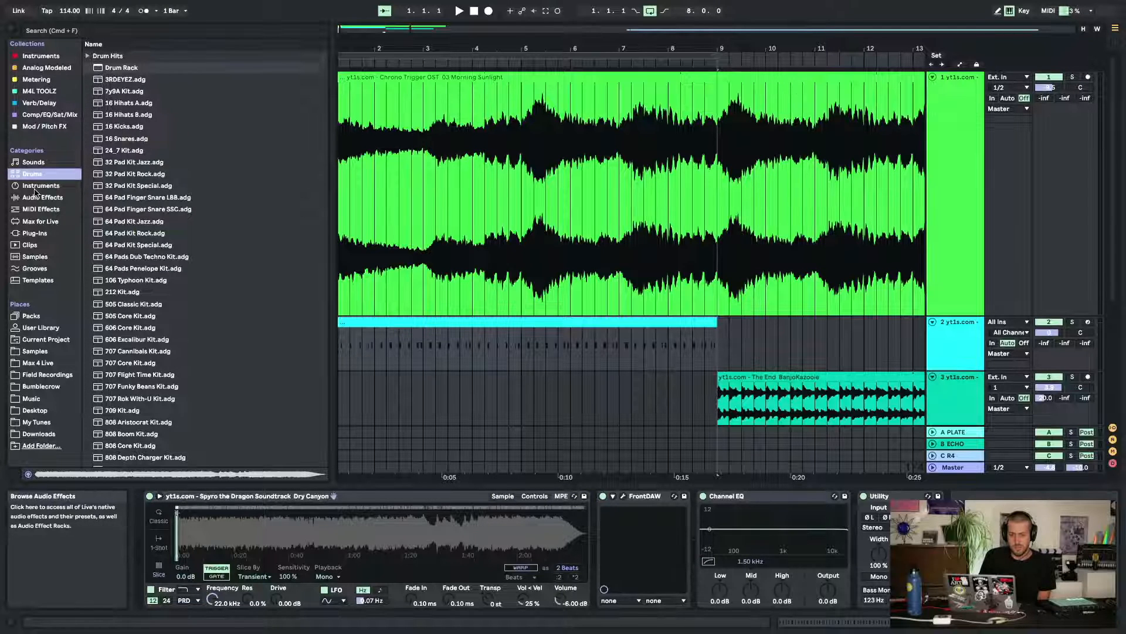
left_click(40, 186)
left_click(53, 198)
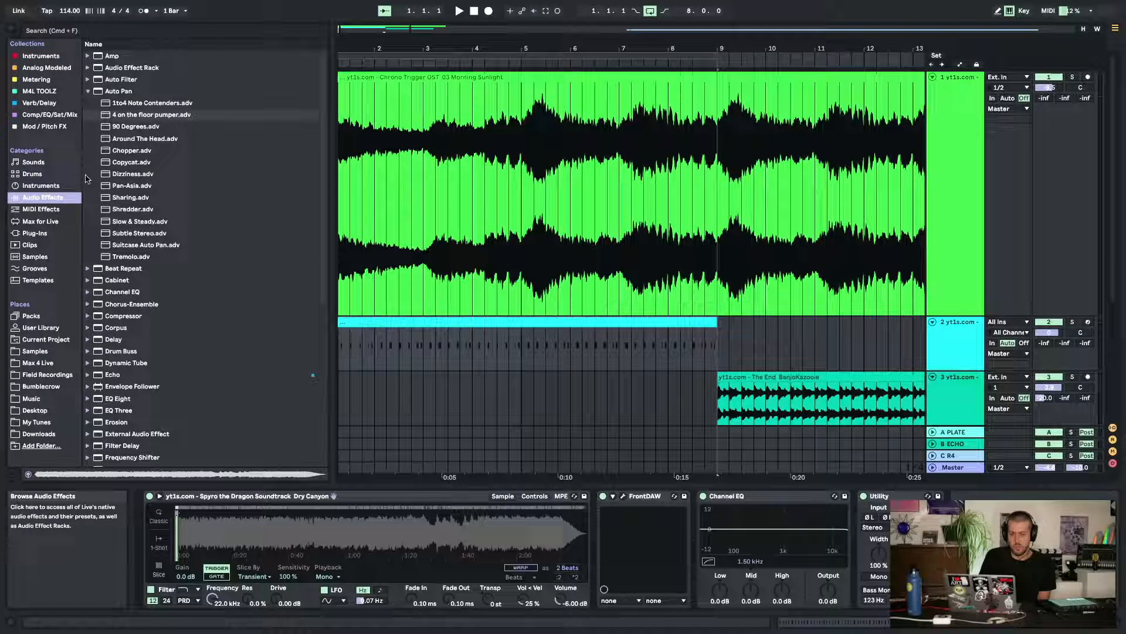
left_click(97, 93)
double_click(121, 186)
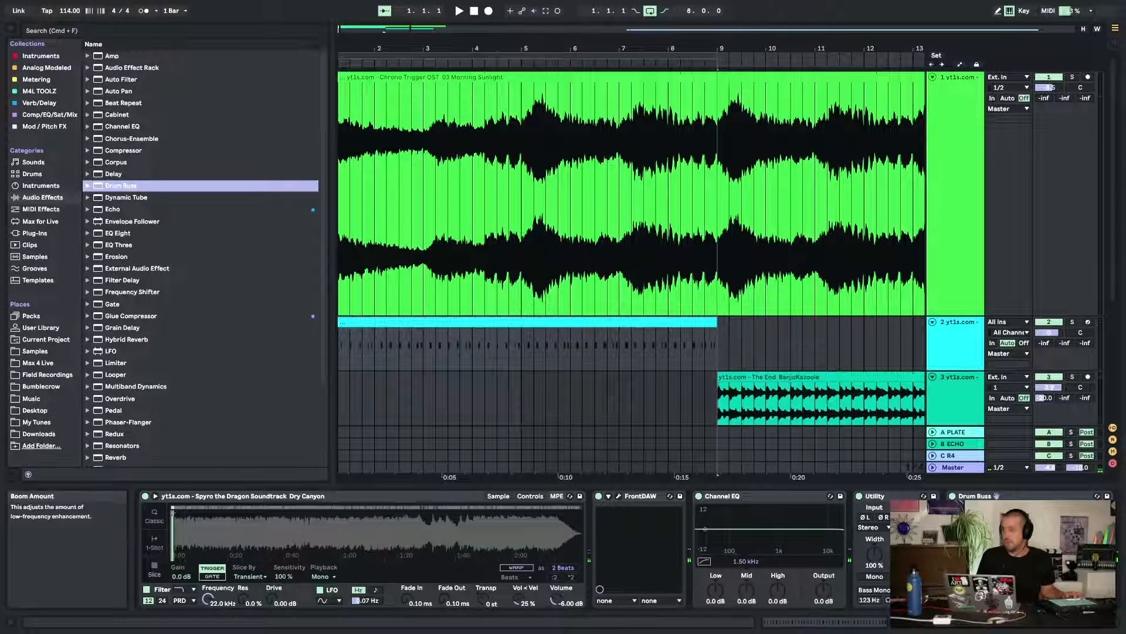
left_click(1053, 535)
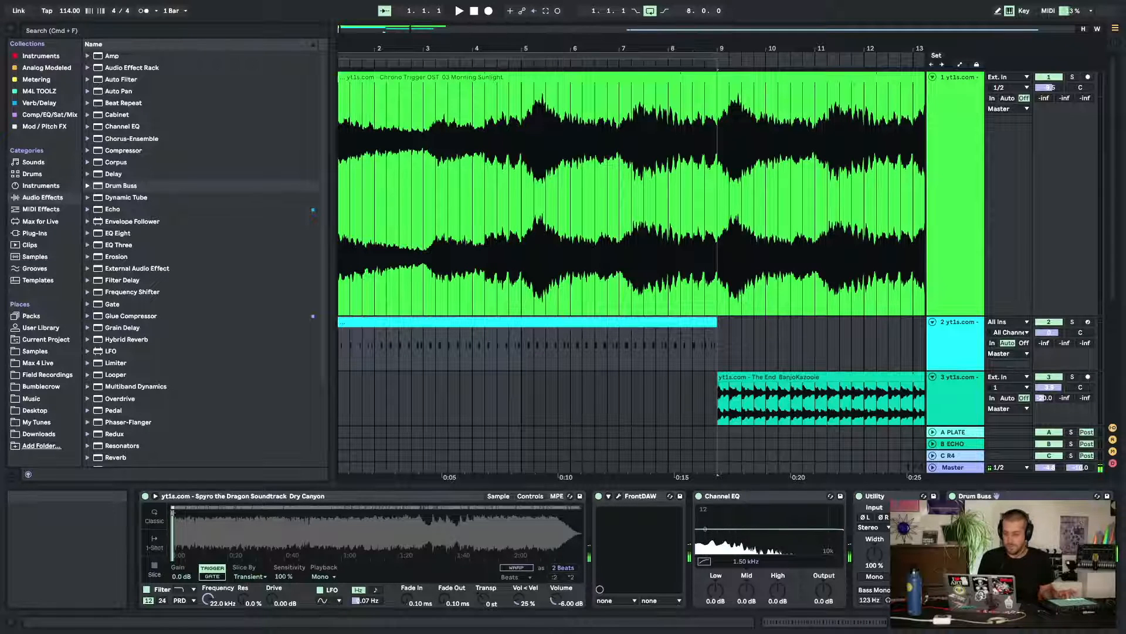
Capture the played Spyro notes as a MIDI clip on track 5 and extend its start back to bar 1
scroll(580, 354, "down", 3)
left_click(347, 314)
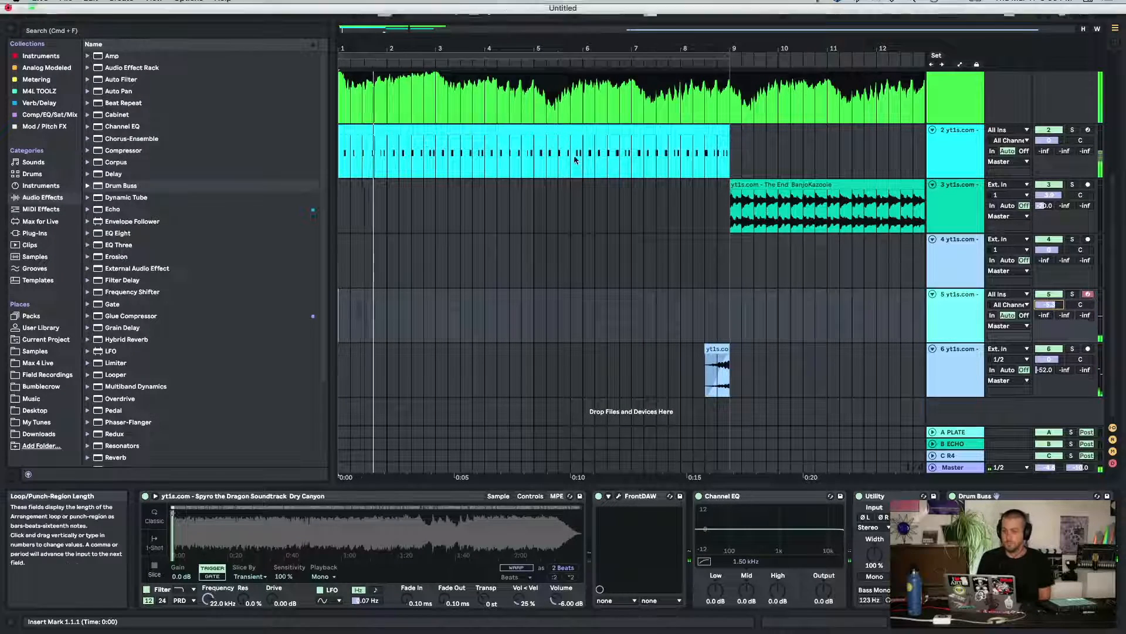
left_click(546, 10)
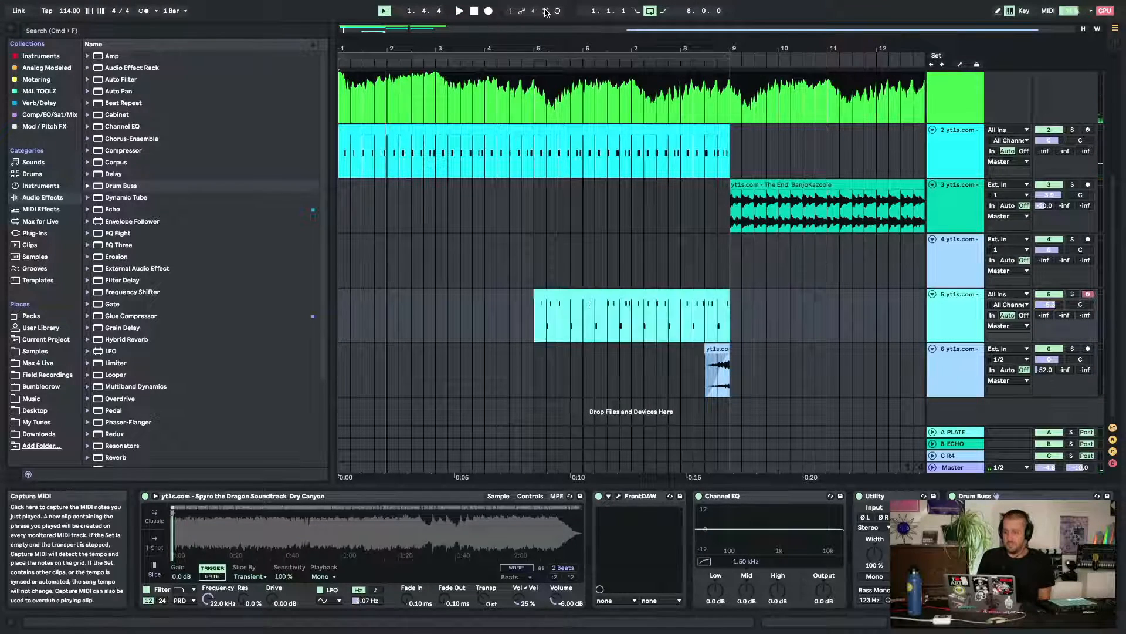
left_click_drag(536, 293, 317, 326)
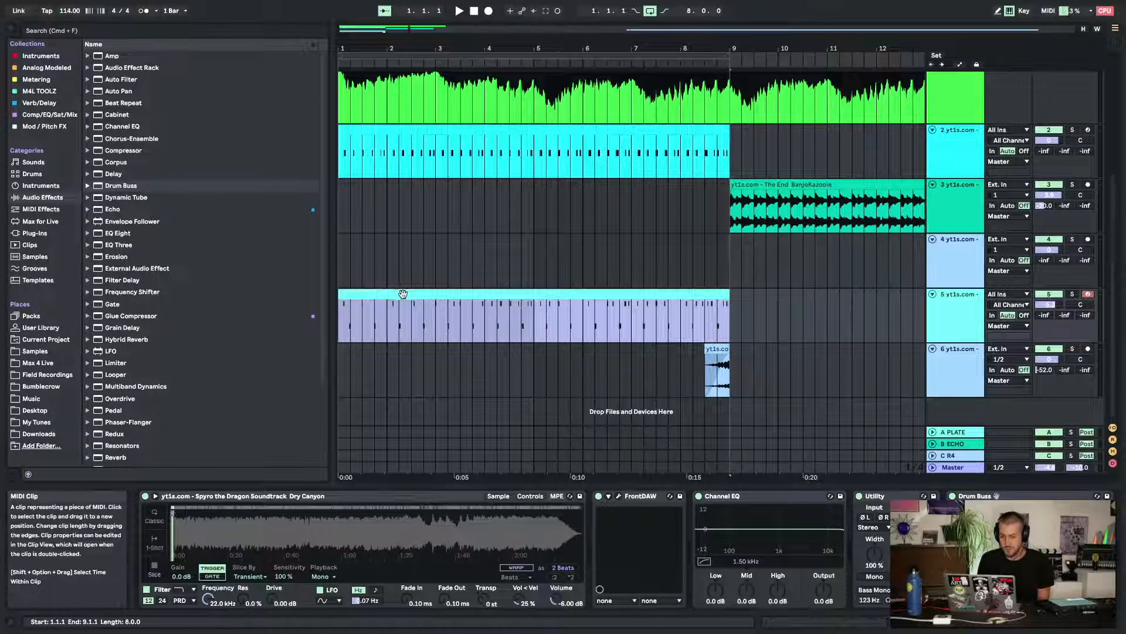
Examine all the notes of the captured track 5 clip during playback, then hide the clip view
double_click(403, 293)
key("super+a")
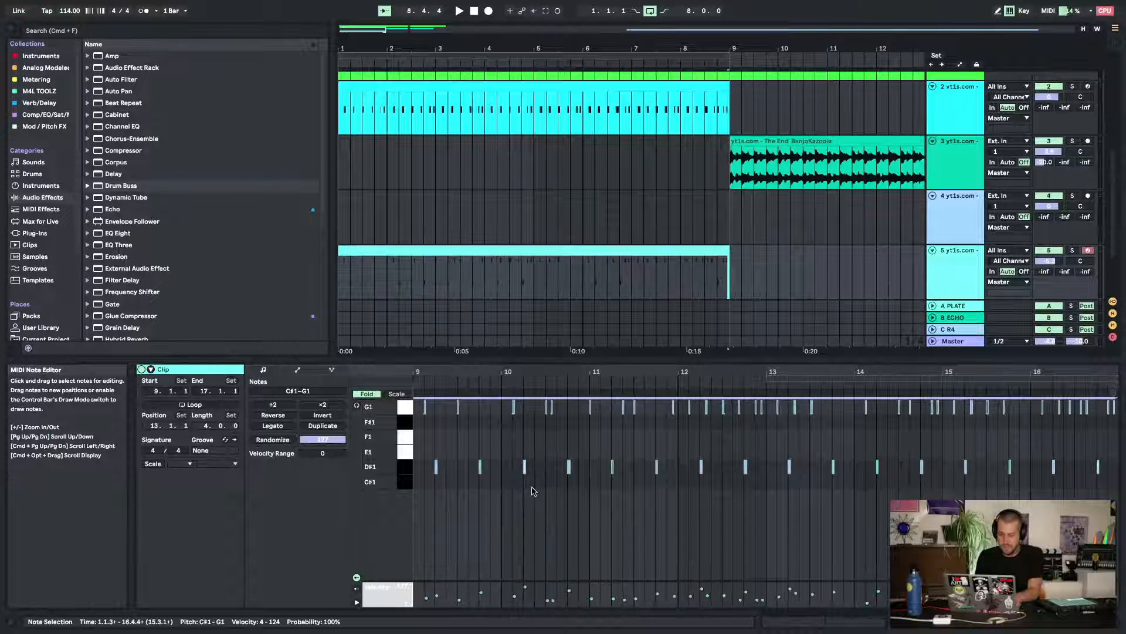
key("space")
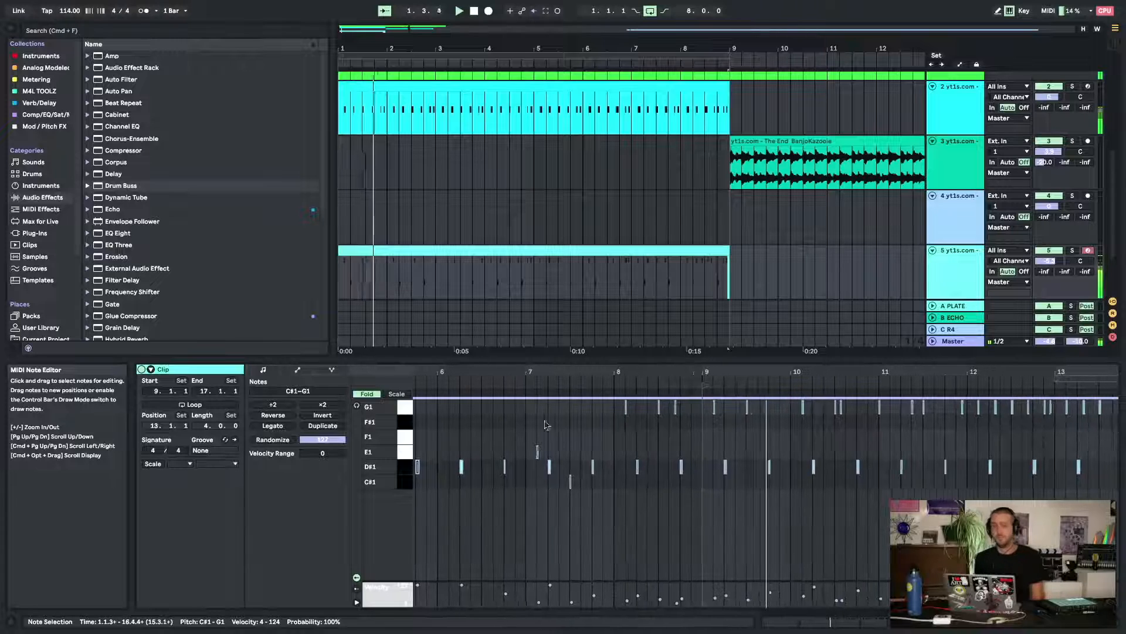
double_click(779, 374)
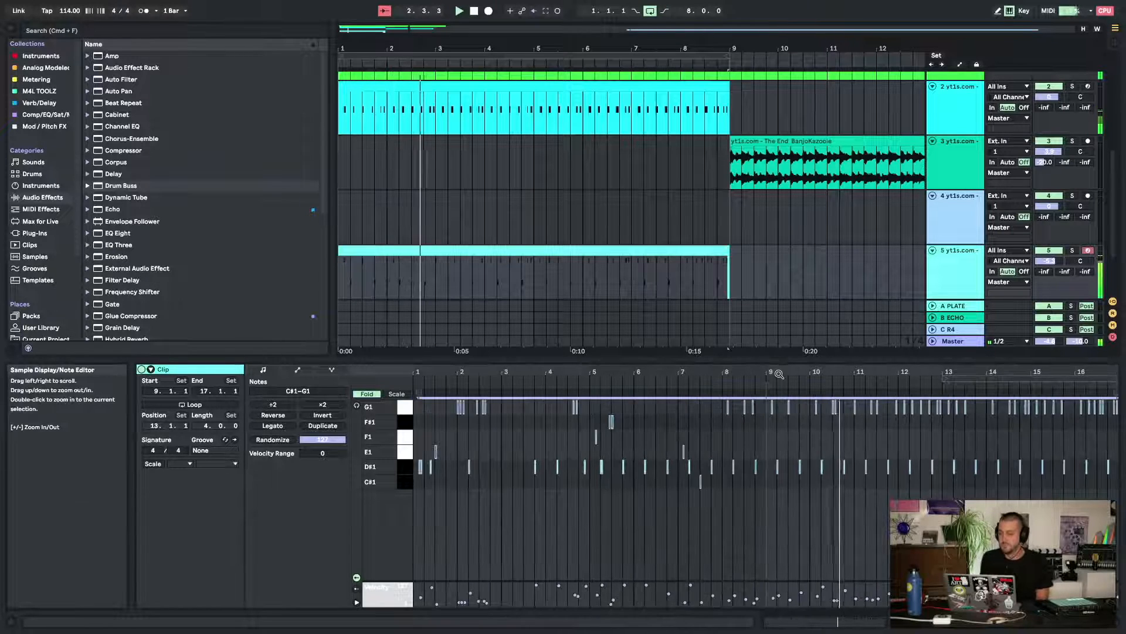
left_click(668, 282)
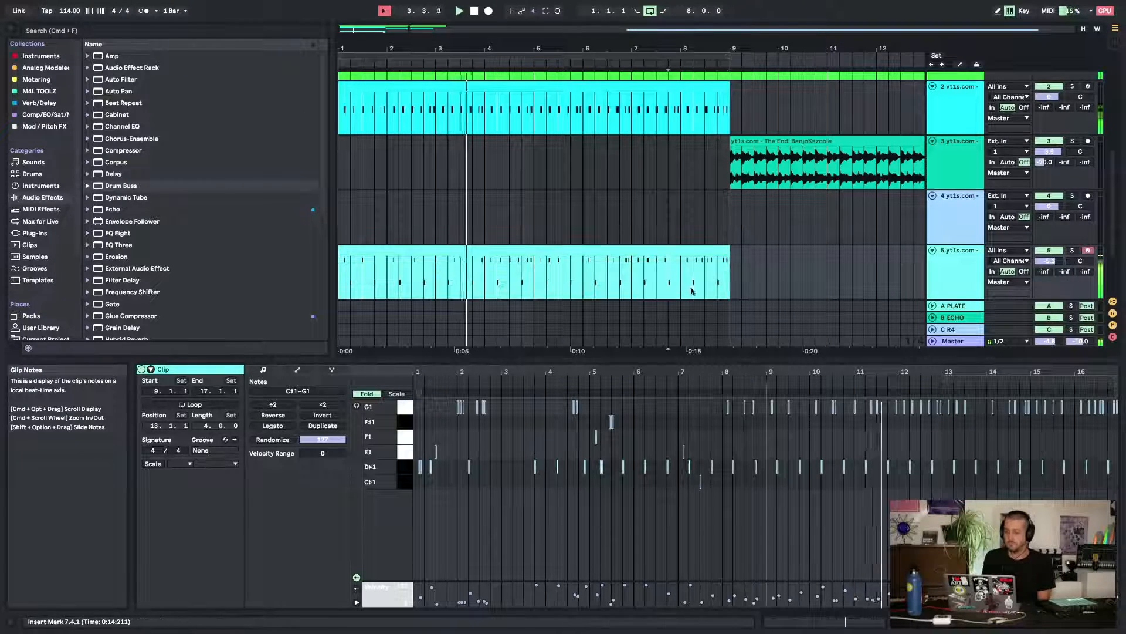
key("super+alt+l")
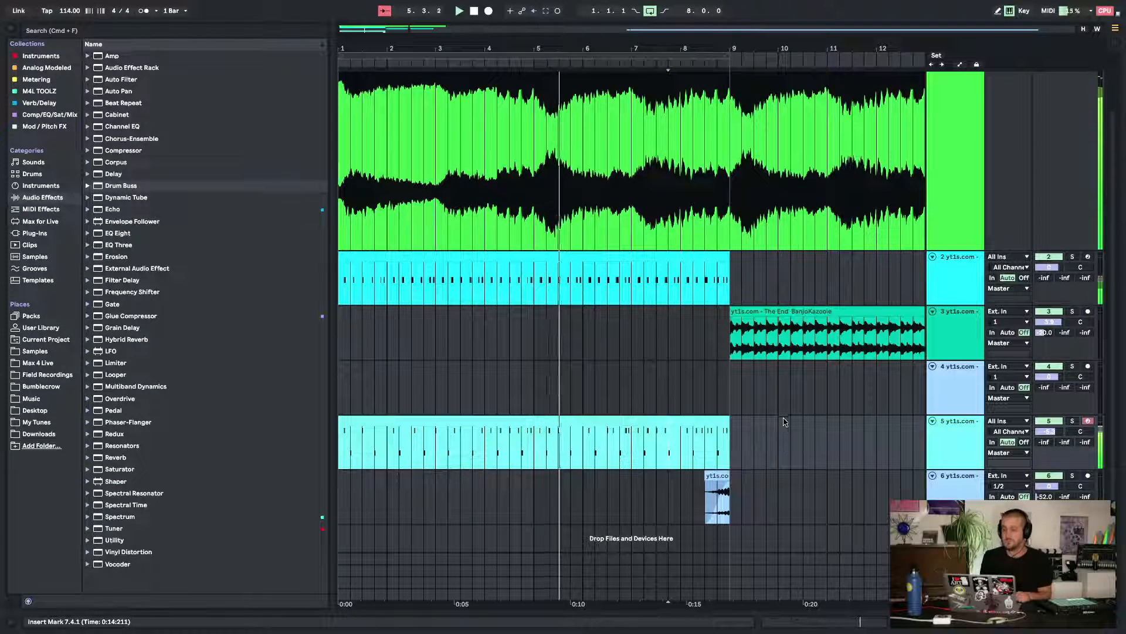
Turn on looping for track 2's MIDI clip from its beginning and extend it to the end of the Chrono Trigger clip
left_click(791, 308)
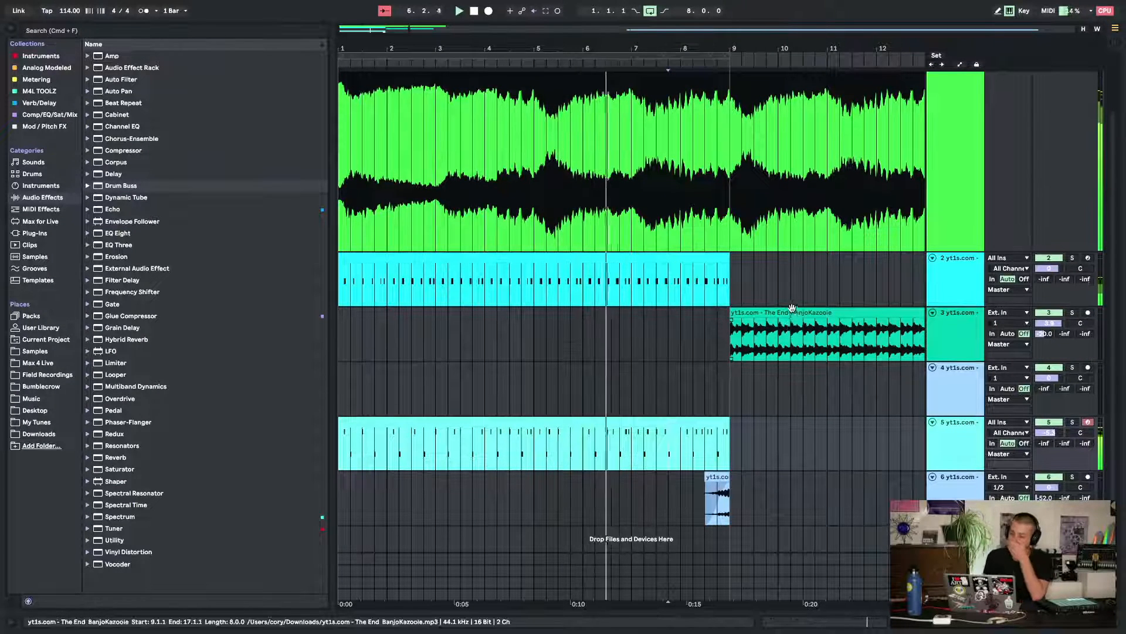
scroll(792, 308, "up", 2)
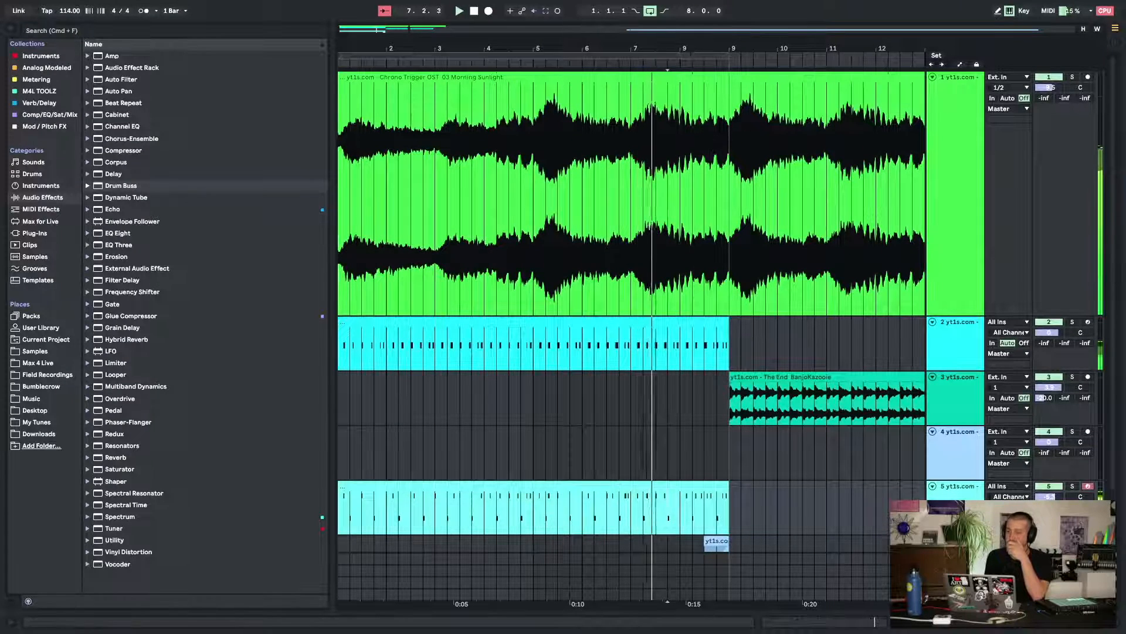
left_click_drag(693, 50, 478, 51)
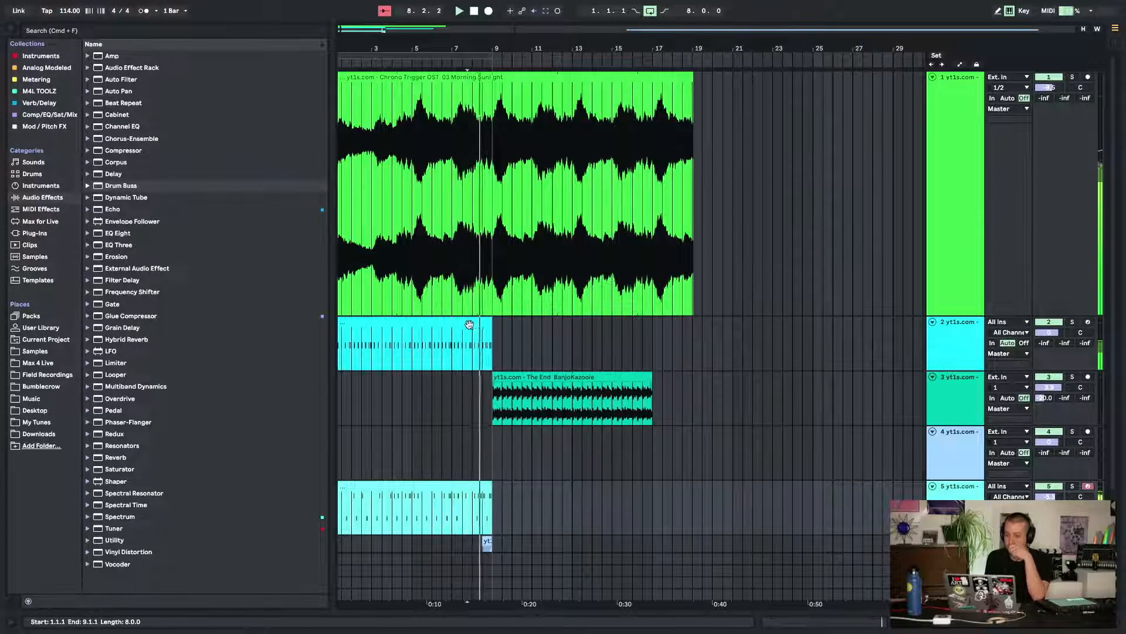
mouse_move(469, 324)
left_mouse_down()
mouse_move(573, 332)
mouse_move(435, 332)
mouse_move(673, 301)
mouse_move(661, 323)
mouse_move(489, 324)
left_mouse_up()
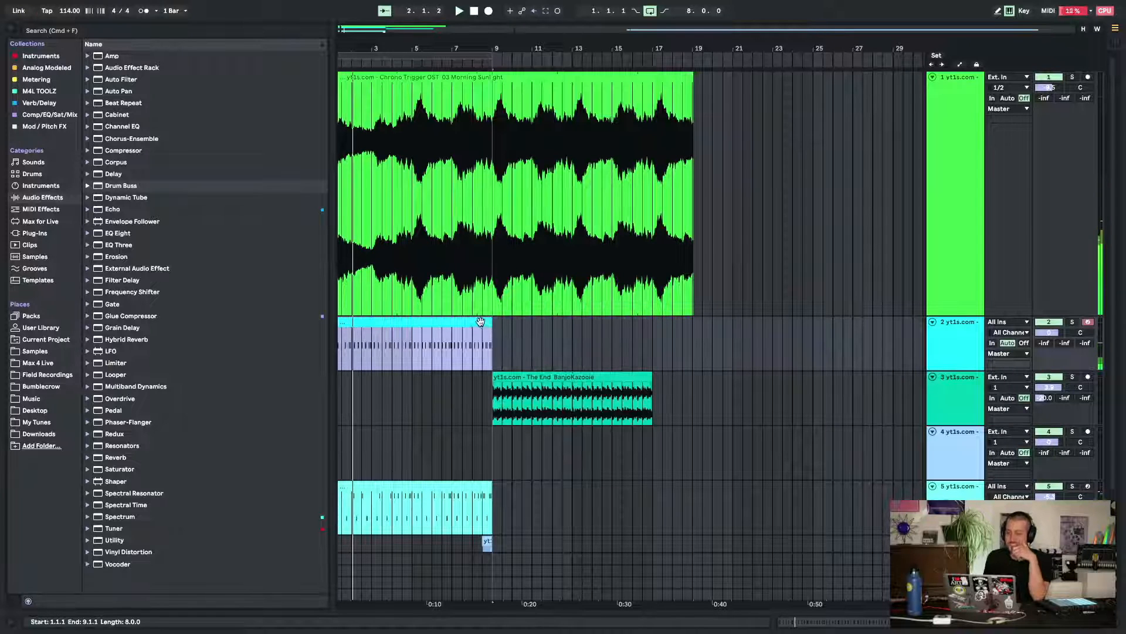
double_click(480, 321)
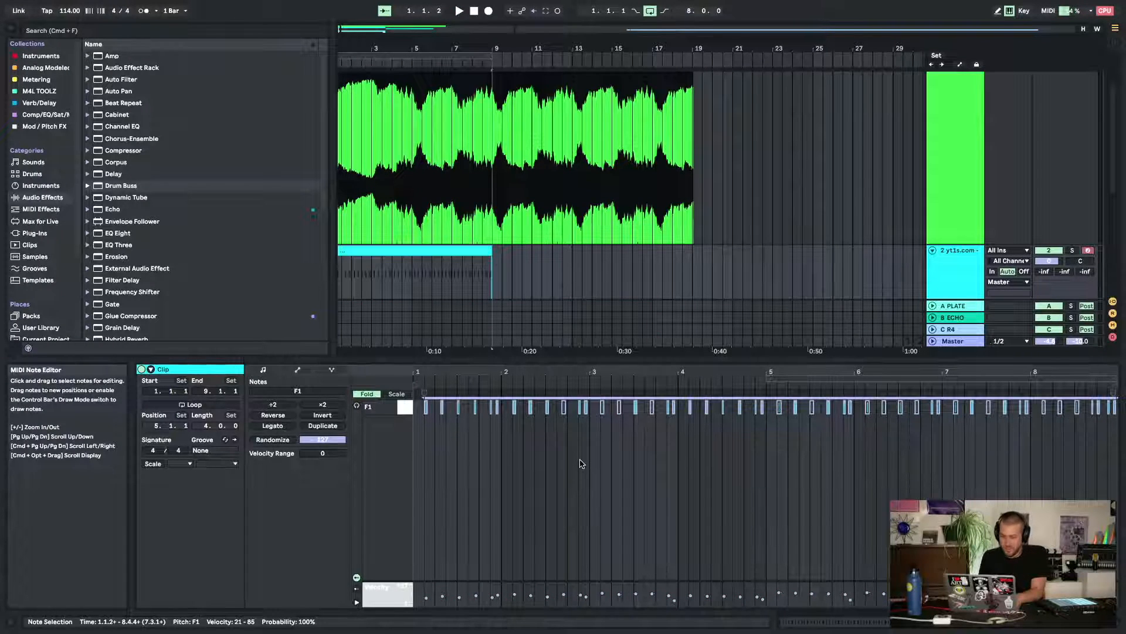
left_click(215, 407)
left_click_drag(769, 378, 421, 369)
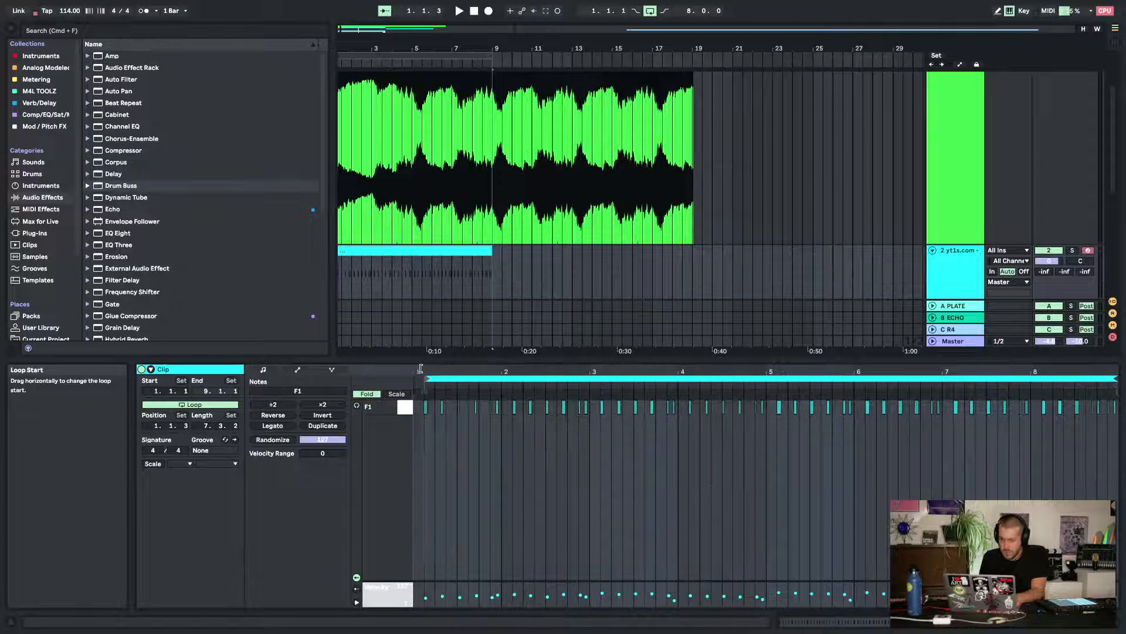
left_click_drag(492, 251, 701, 252)
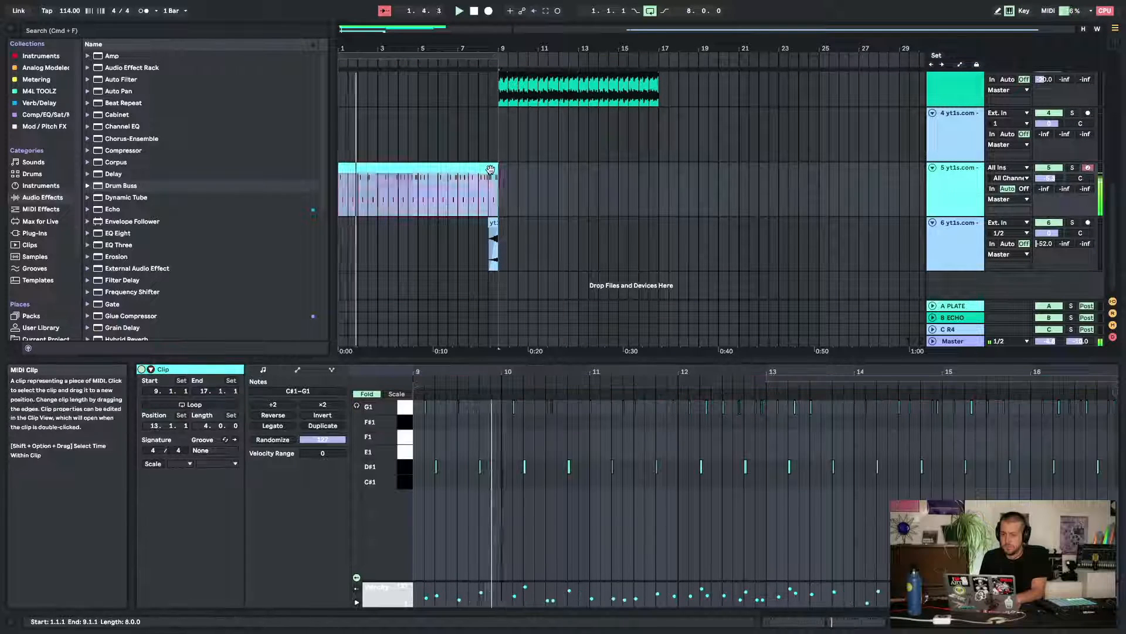
Loop track 5's MIDI clip from 9.1.1 over eight bars and extend the clip to 17.1.1 in the arrangement
double_click(490, 170)
left_click(524, 424)
left_click(767, 379)
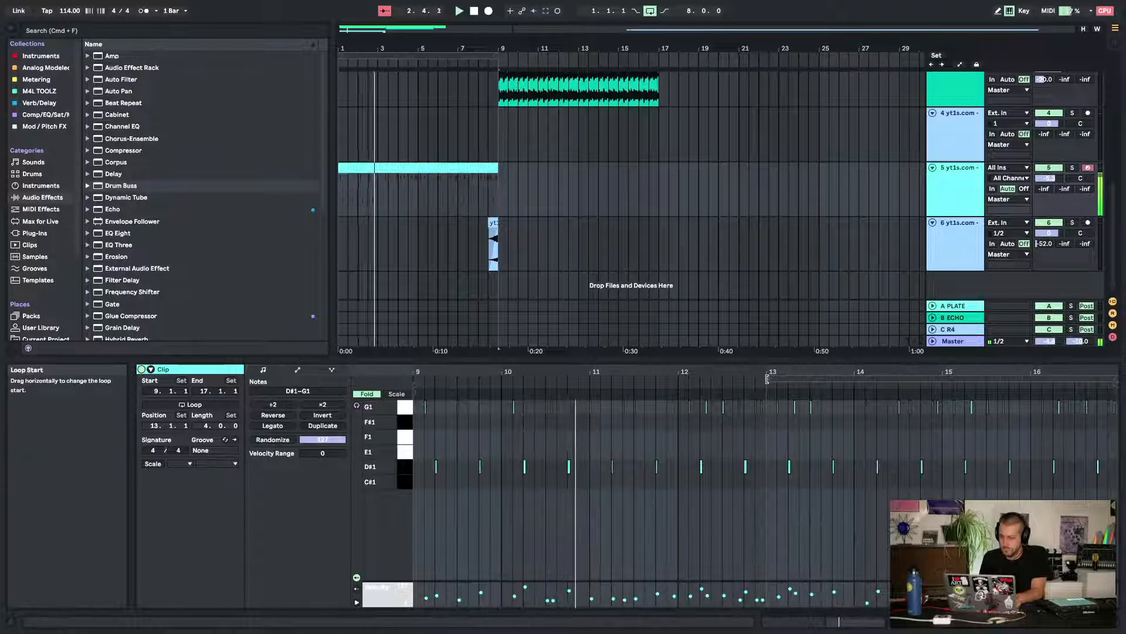
left_click_drag(767, 378, 445, 381)
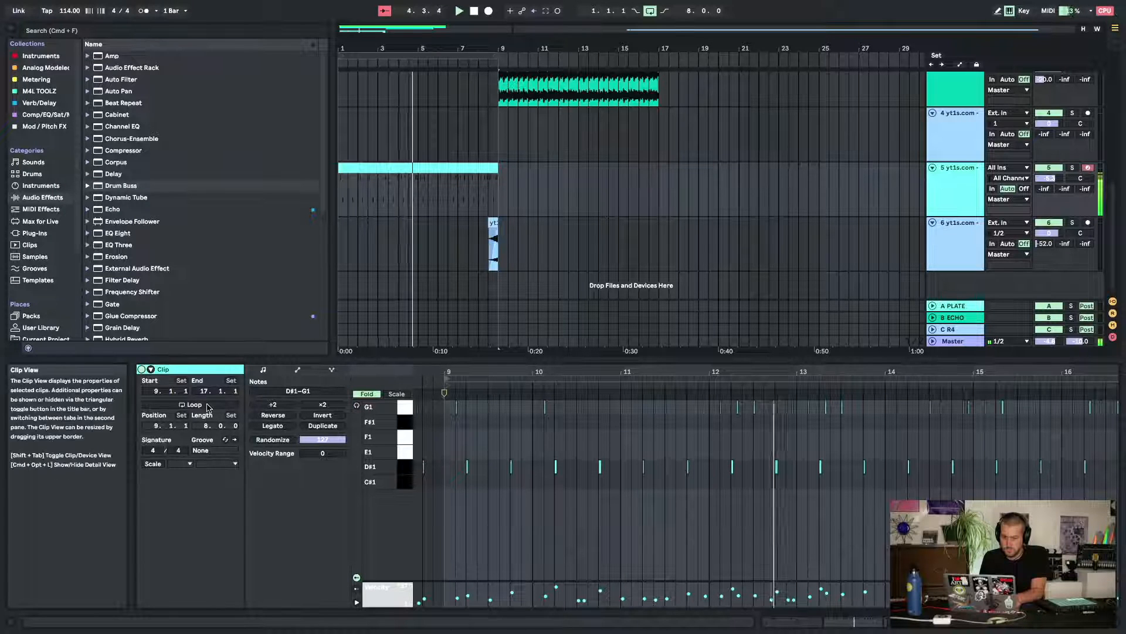
left_click(194, 404)
left_click_drag(498, 176, 654, 179)
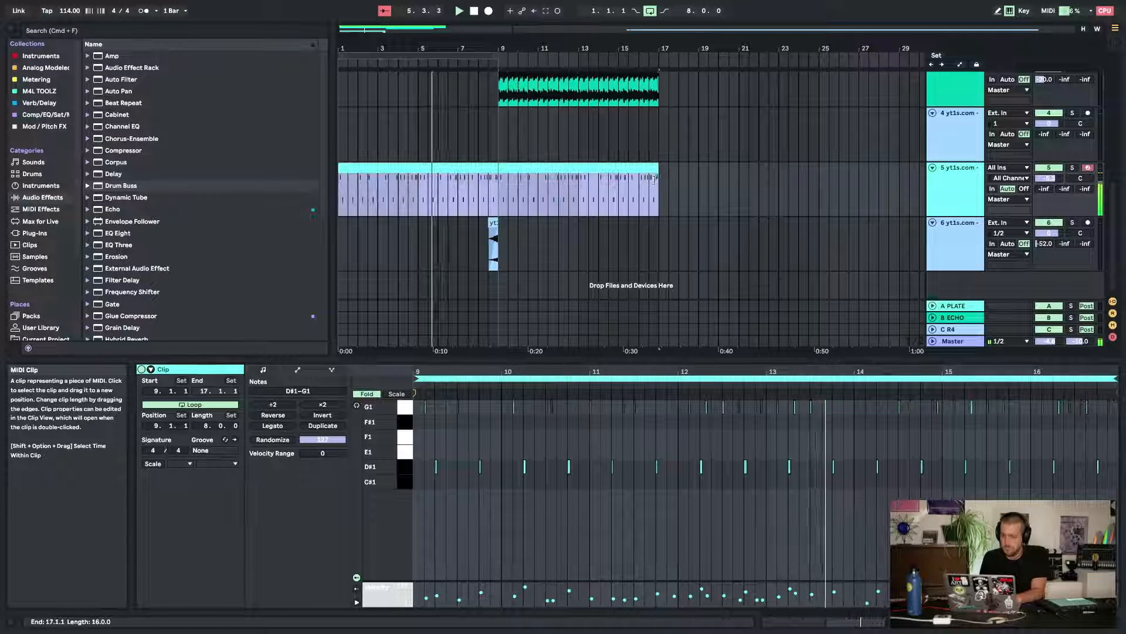
Hide the clip view and set the arrangement loop to the BanjoKazooie clip, from bar 9 to bar 17
left_click(1118, 618)
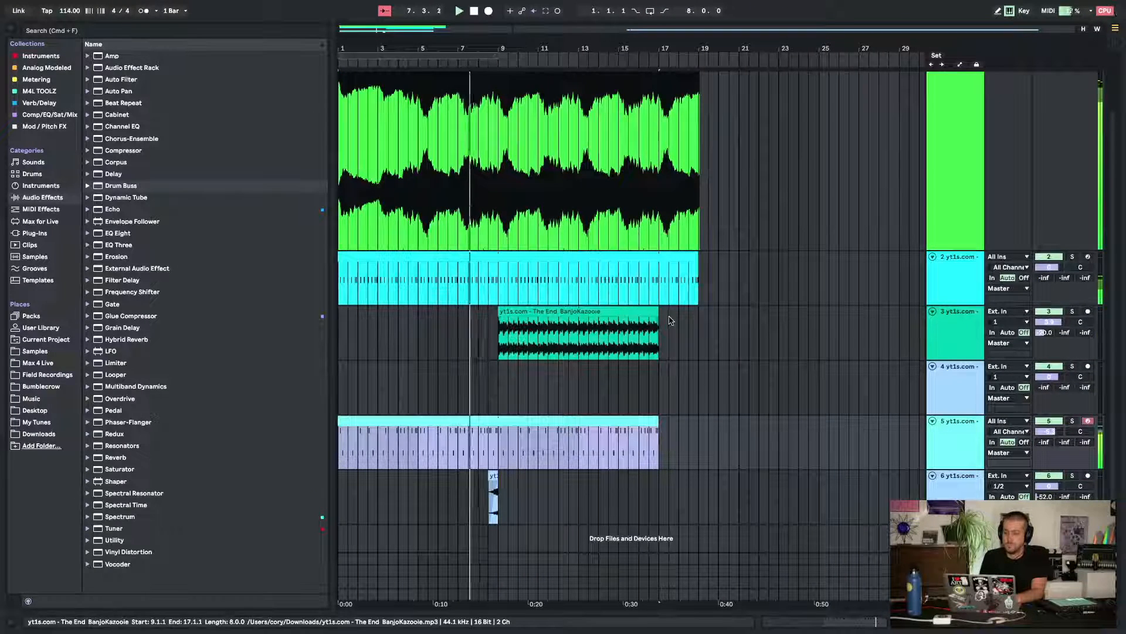
left_click(528, 310)
key("super+l")
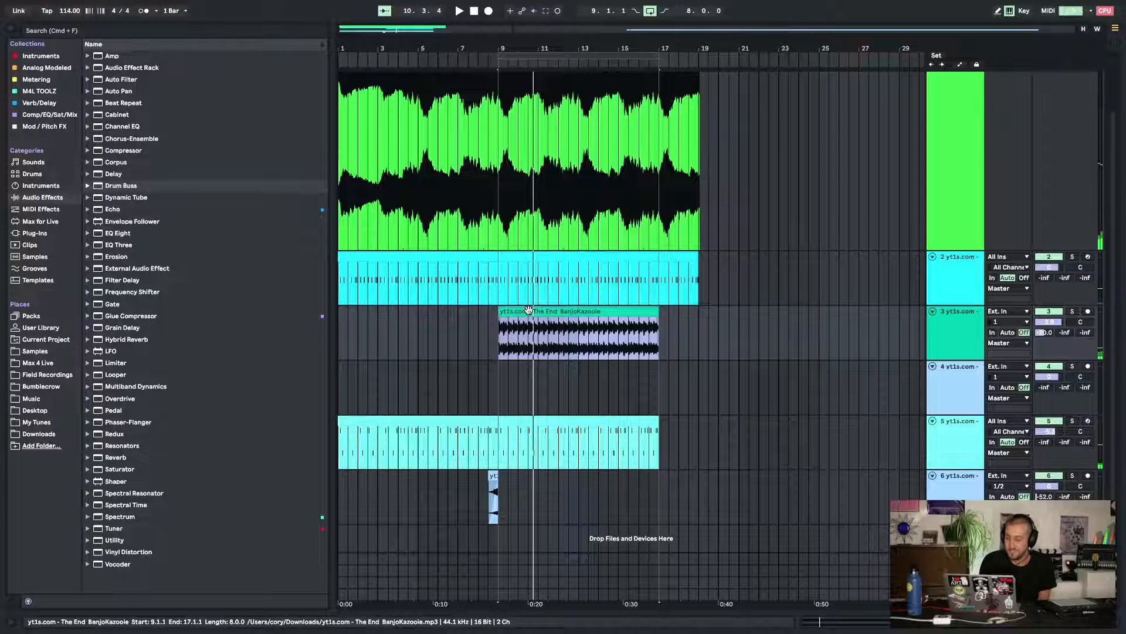
Browse the Samples and Bumblecrow folders for further material
left_click(40, 351)
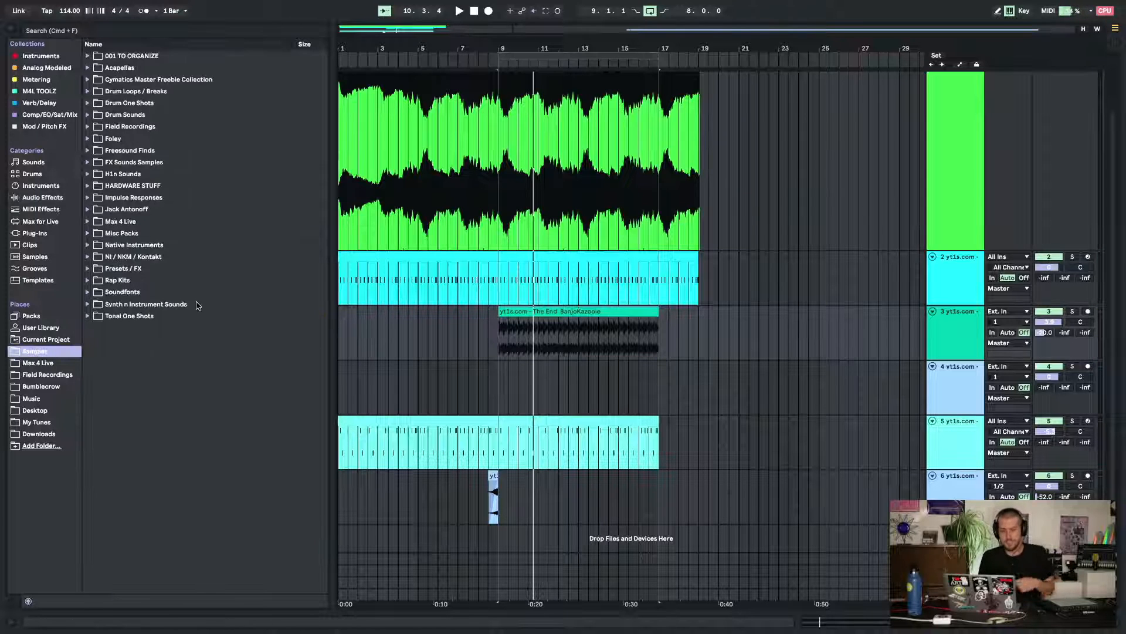
left_click(41, 386)
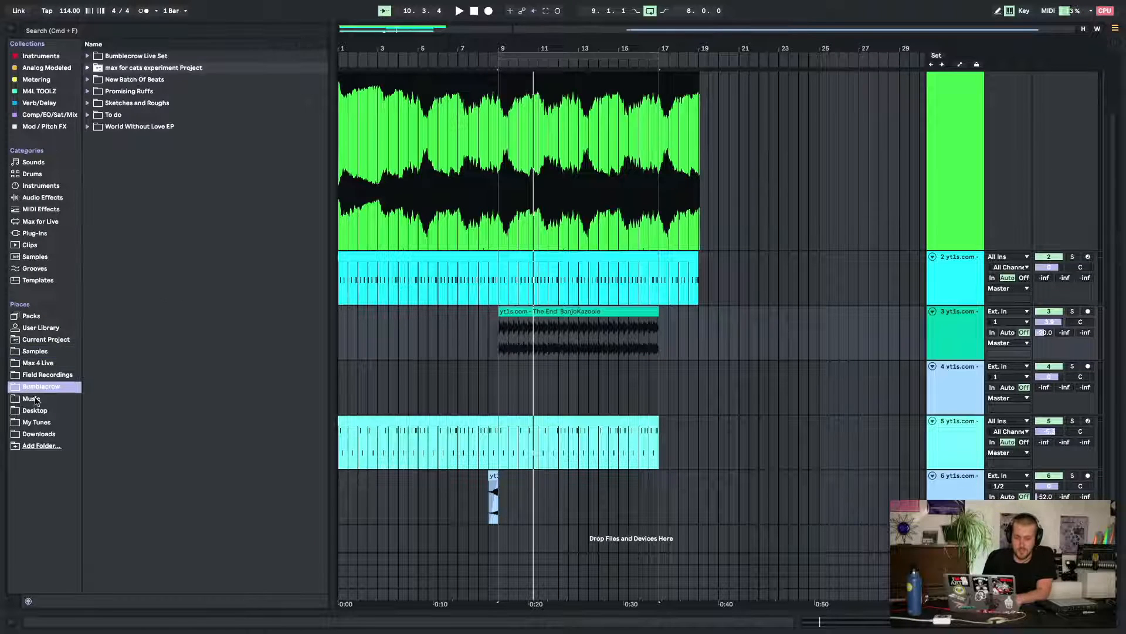
Audition tracks in the Downloads folder and add Final Fantasy VII Prelude HQ.mp3 on a new audio track at bar 9
left_click(37, 433)
left_click(159, 389)
left_click(170, 435)
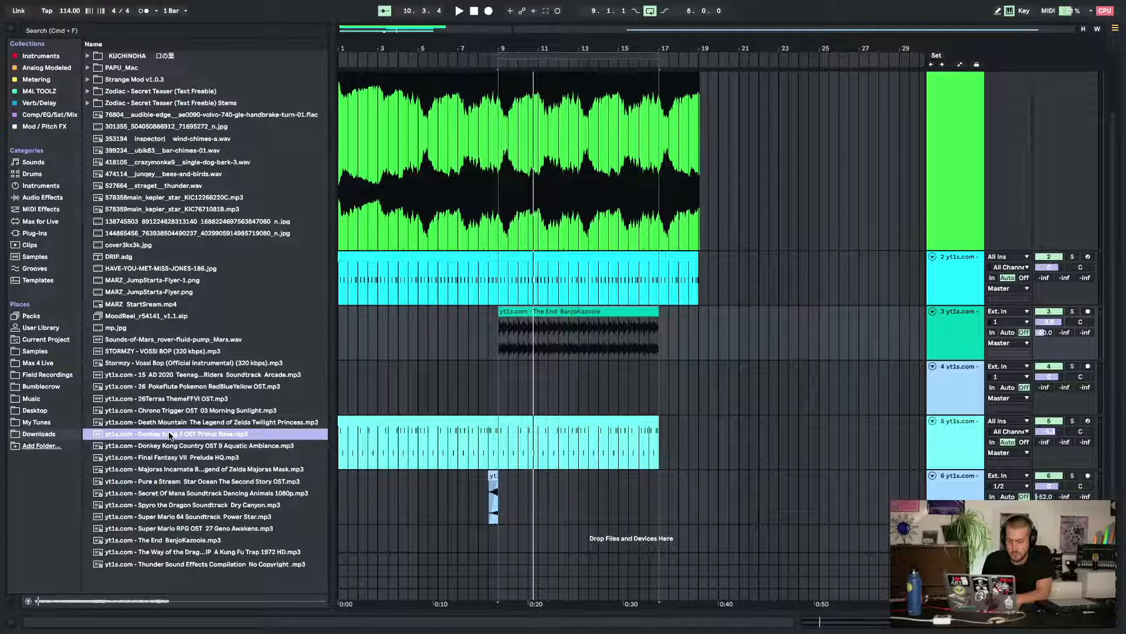
left_click(168, 458)
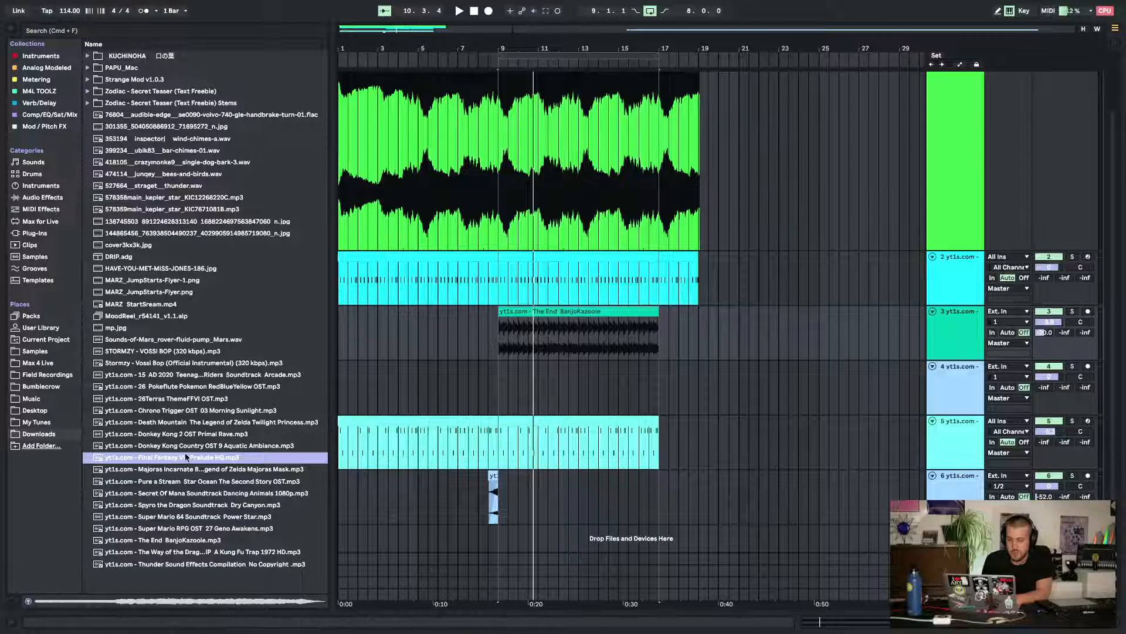
left_click_drag(186, 457, 504, 536)
Play the arrangement from bar 9 and delete the short clip on track 6 just before bar 9
key("space")
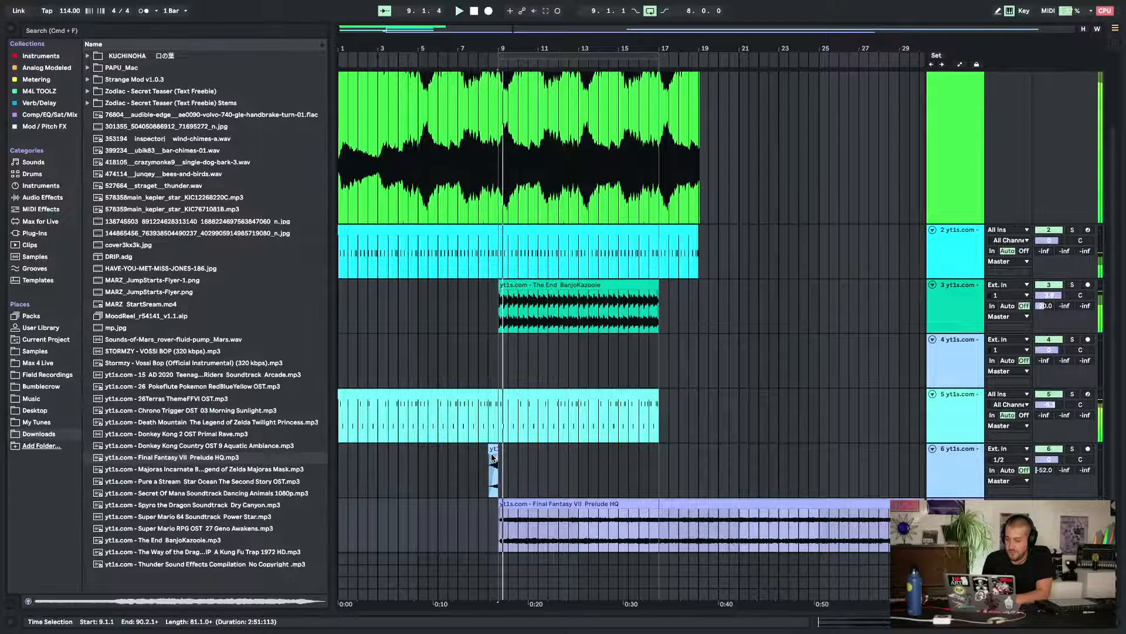
left_click(491, 448)
key("Delete")
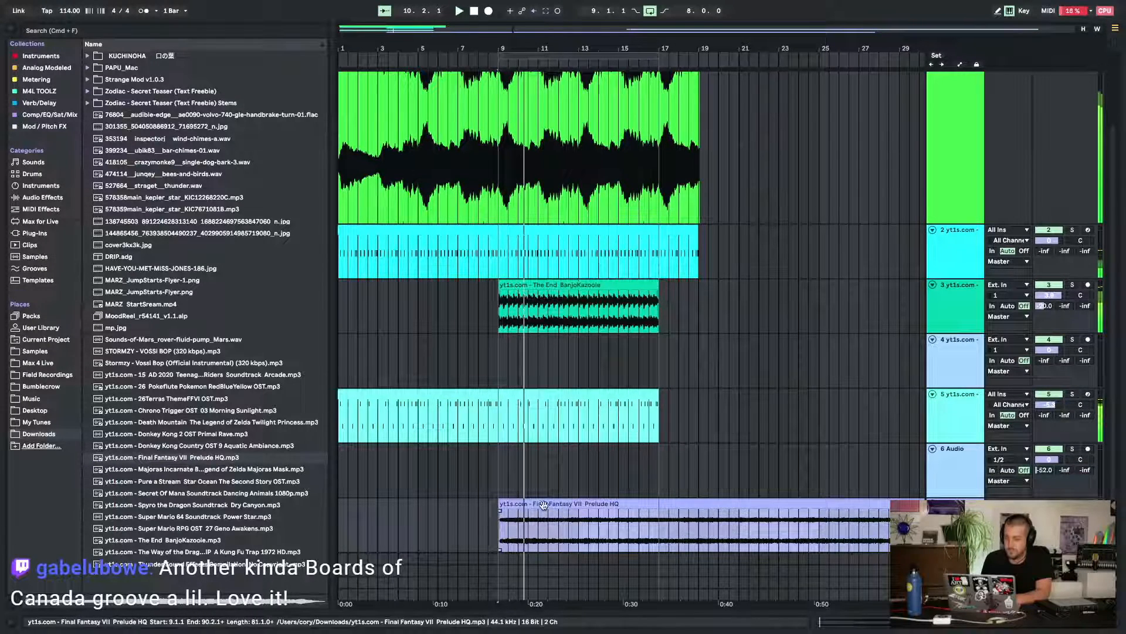
Set the Final Fantasy clip's start marker to 0:0.209, just before its first audible note, and play it
double_click(546, 505)
left_click_drag(381, 421, 970, 419)
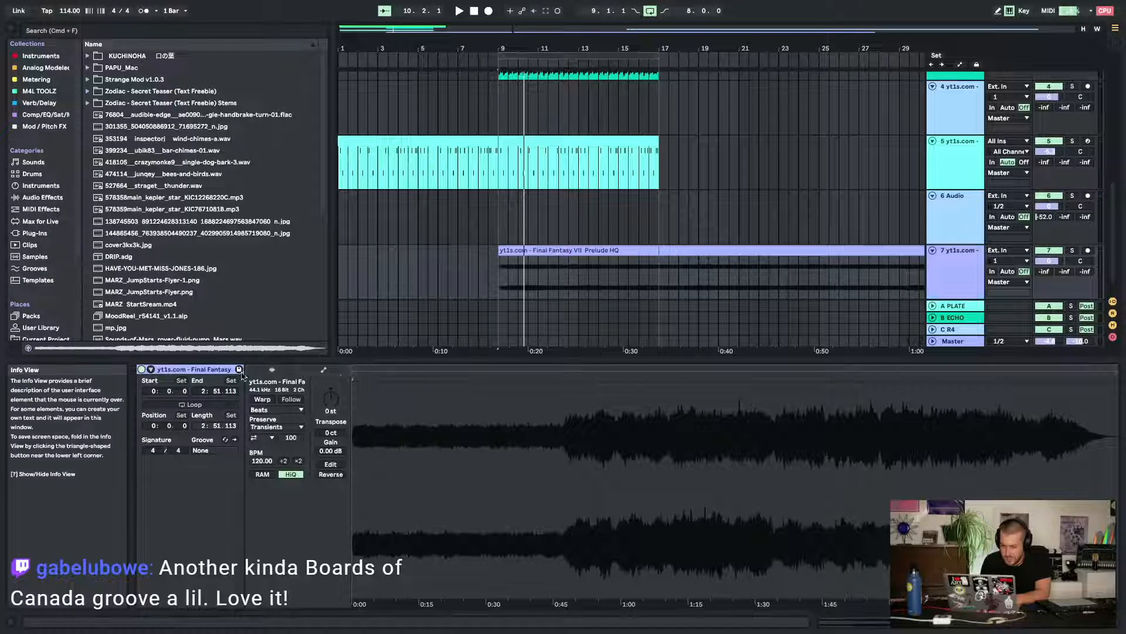
mouse_move(355, 399)
left_mouse_down()
mouse_move(355, 499)
mouse_move(400, 392)
mouse_move(383, 440)
mouse_move(395, 487)
left_mouse_up()
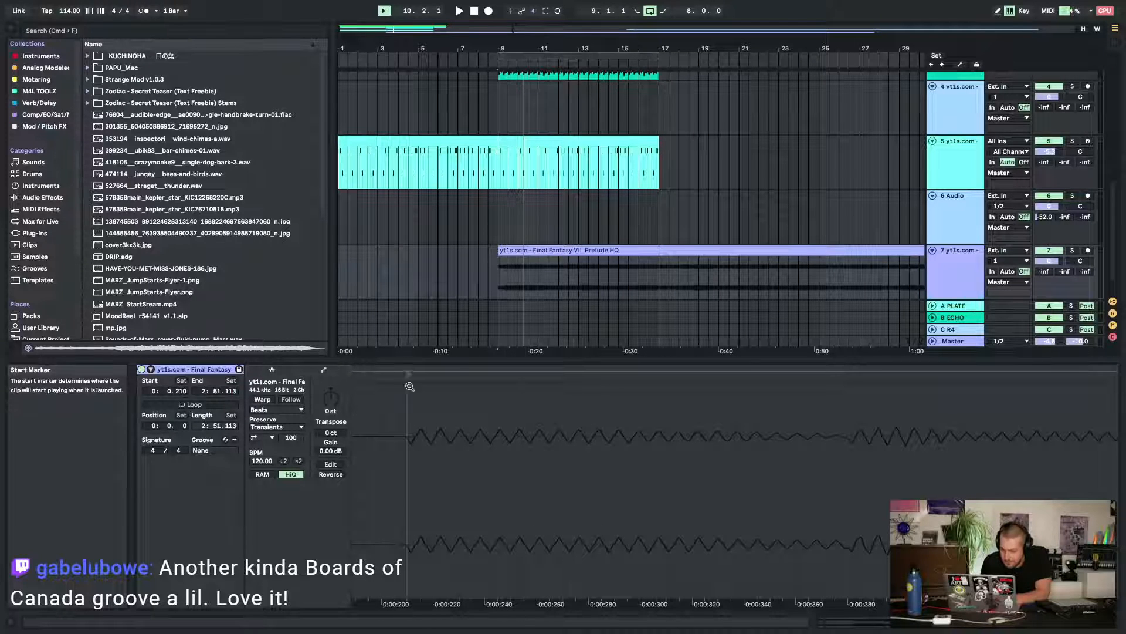
mouse_move(410, 387)
left_mouse_down()
mouse_move(420, 422)
mouse_move(551, 428)
left_mouse_up()
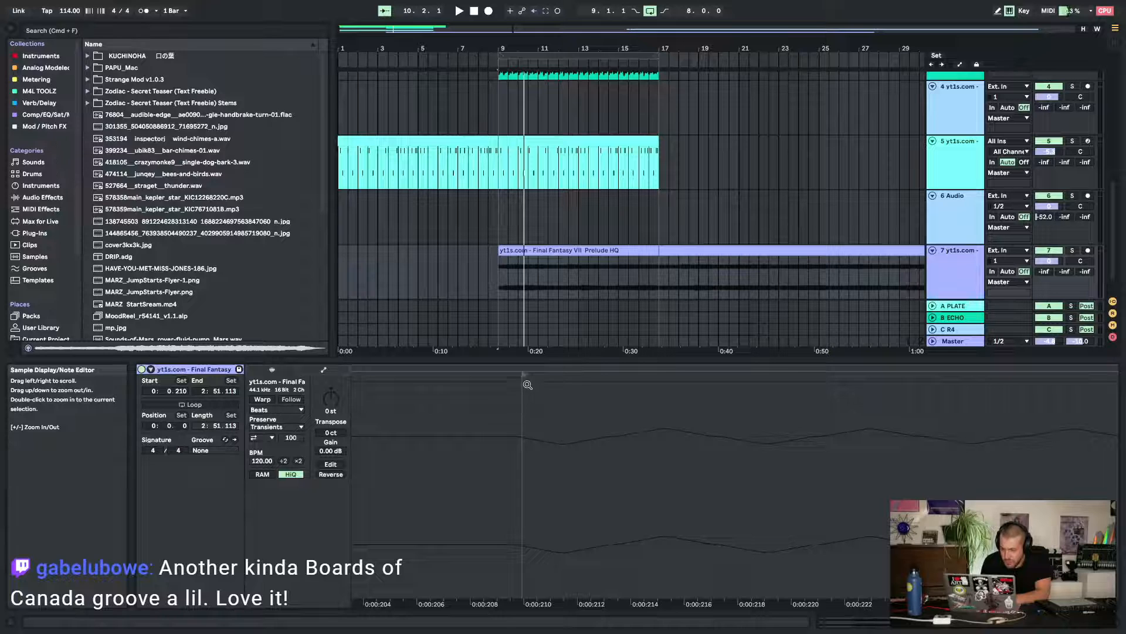
left_click_drag(523, 375, 508, 376)
key("space")
left_click_drag(559, 487, 560, 446)
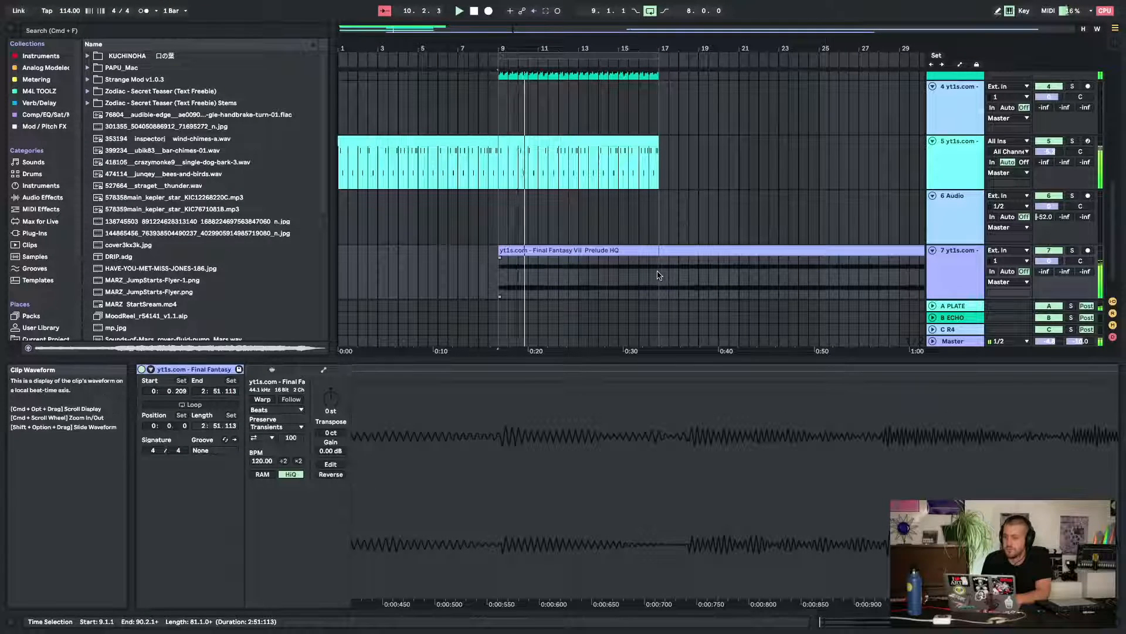
Delete everything in the Final Fantasy clip after 17.1.1 and select the eight bars that remain
left_click_drag(660, 275, 836, 296)
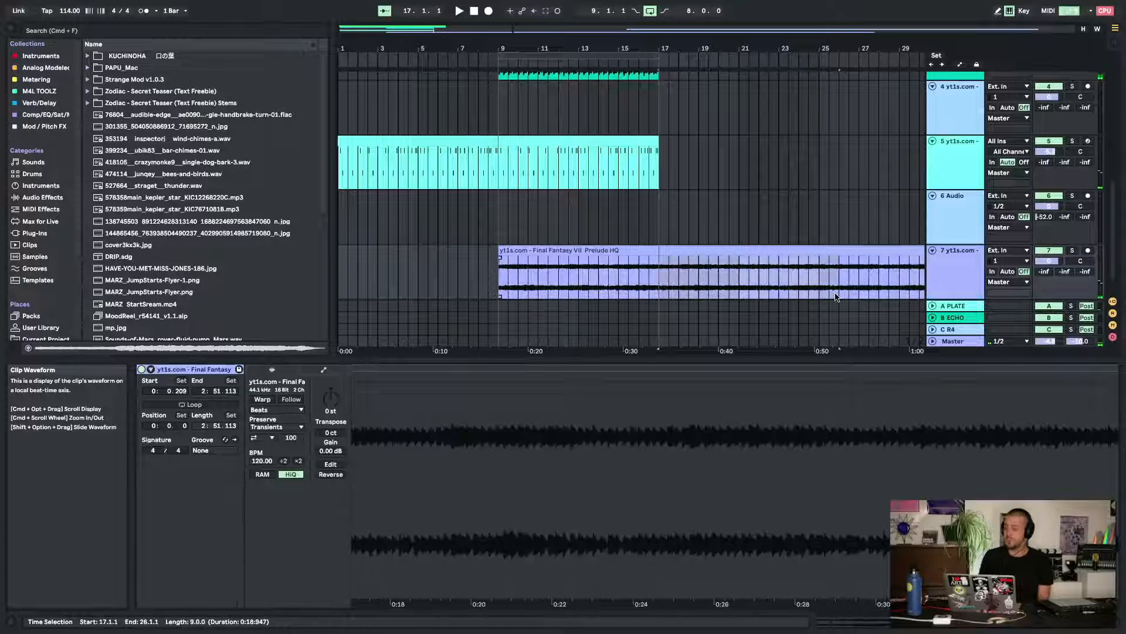
key("Delete")
left_click(847, 248)
key("Delete")
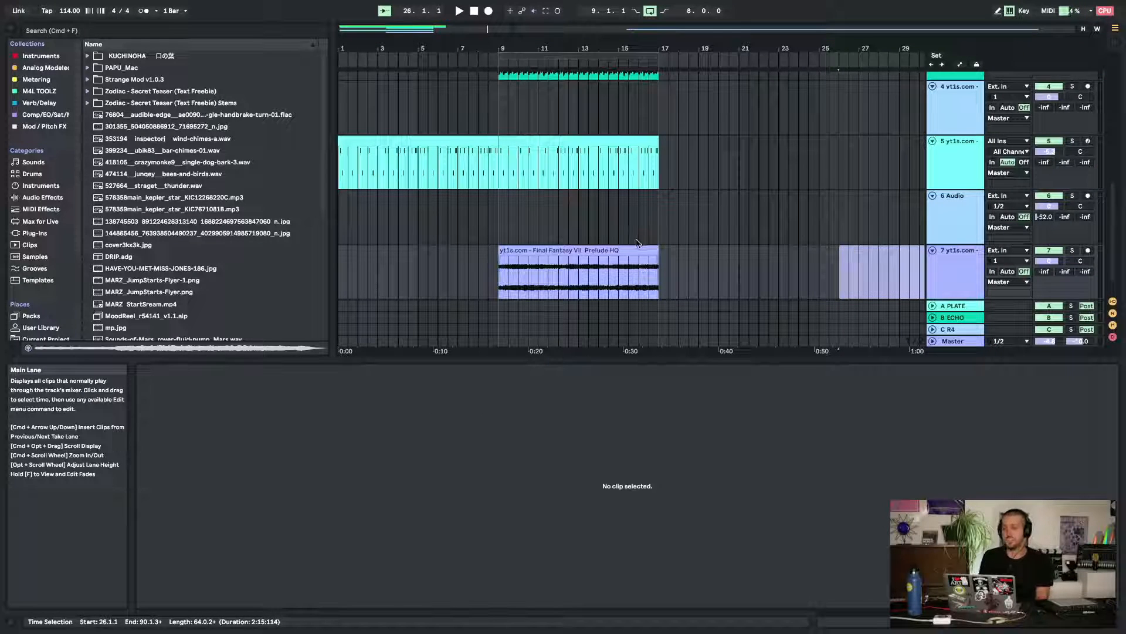
left_click(640, 244)
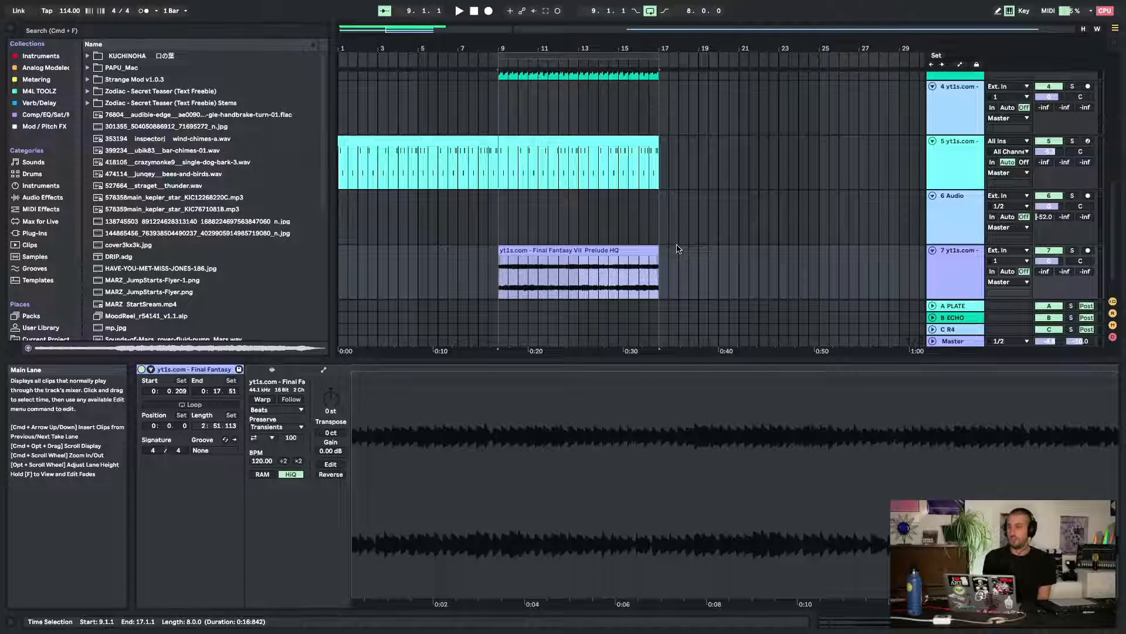
Trim the Final Fantasy clip's end to 11.1.1, play it back, and shorten it further to end at 10.1.1
left_click_drag(659, 251, 538, 255)
scroll(548, 286, "up", 4)
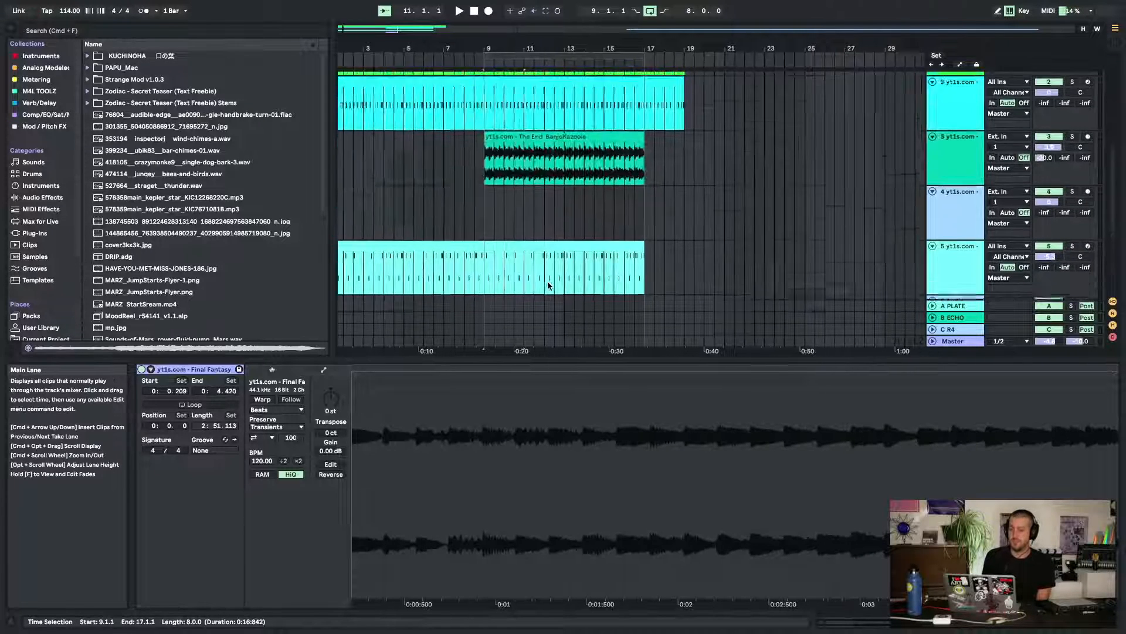
scroll(548, 285, "down", 4)
scroll(526, 270, "down", 1)
left_click(526, 271)
key("space")
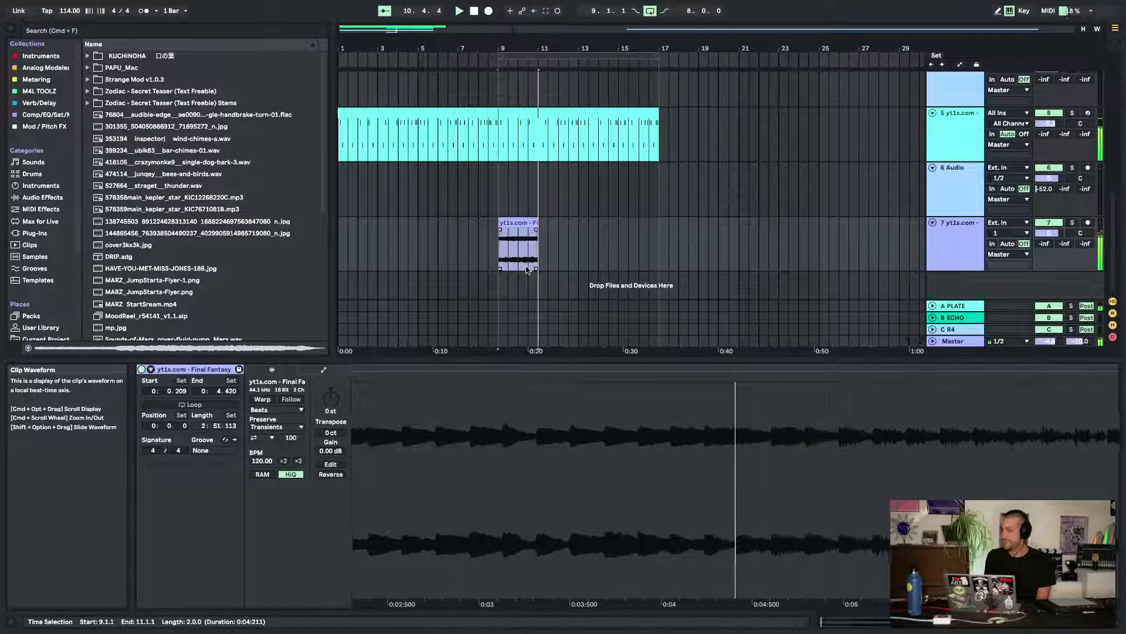
key("space")
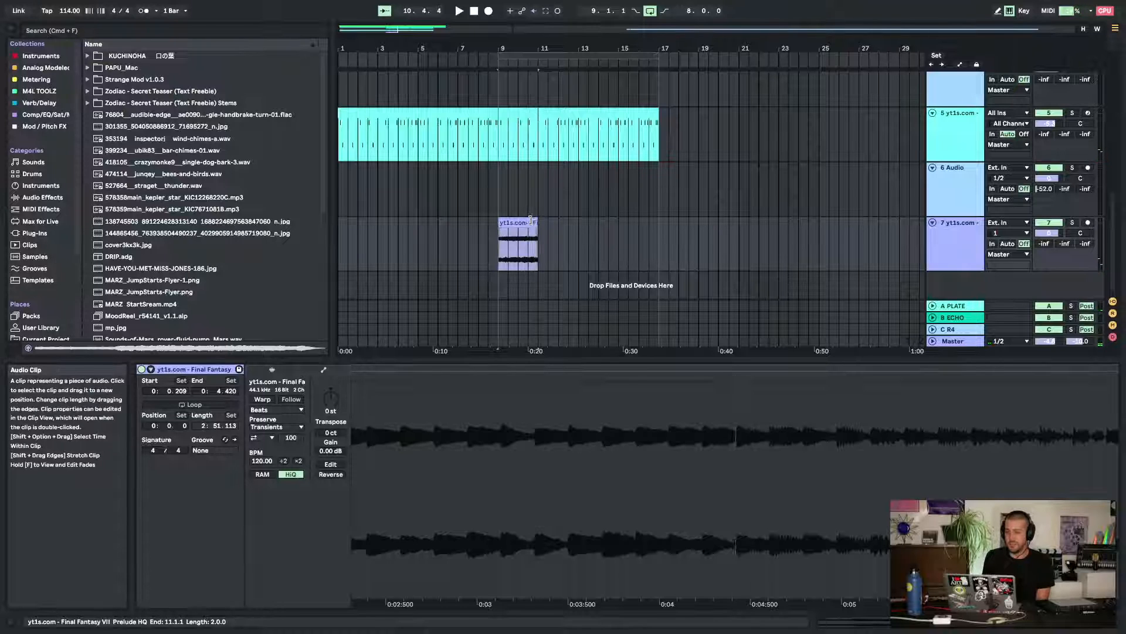
left_click_drag(539, 223, 520, 224)
key("space")
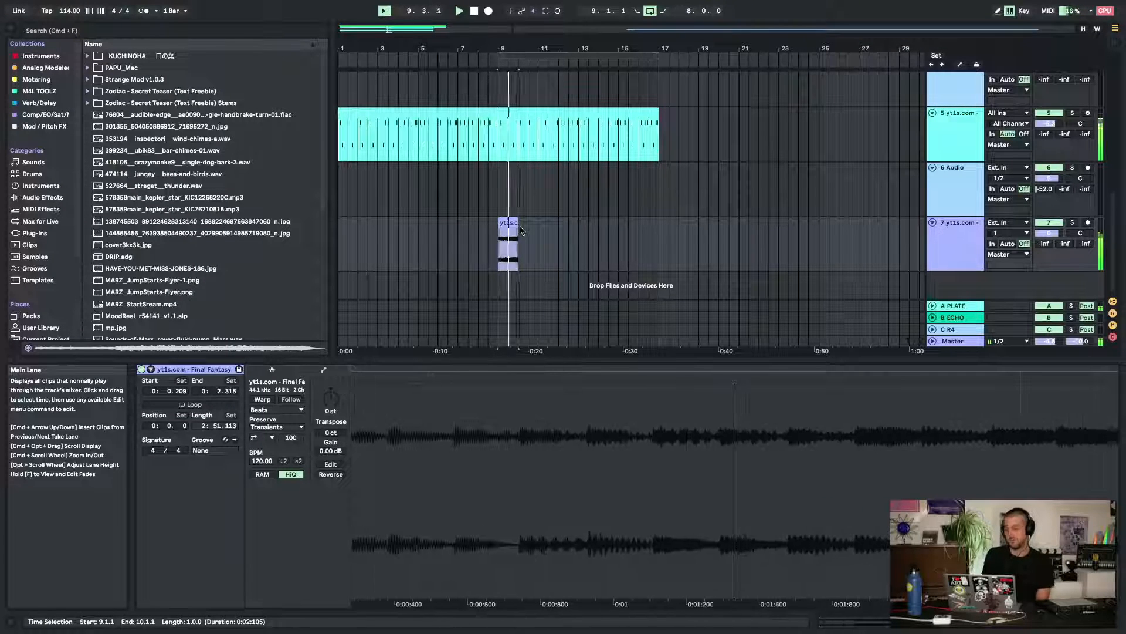
key("space")
Move the one-bar Final Fantasy clip to 8.1.1, start playback, and hide the clip details
left_click_drag(505, 223, 486, 221)
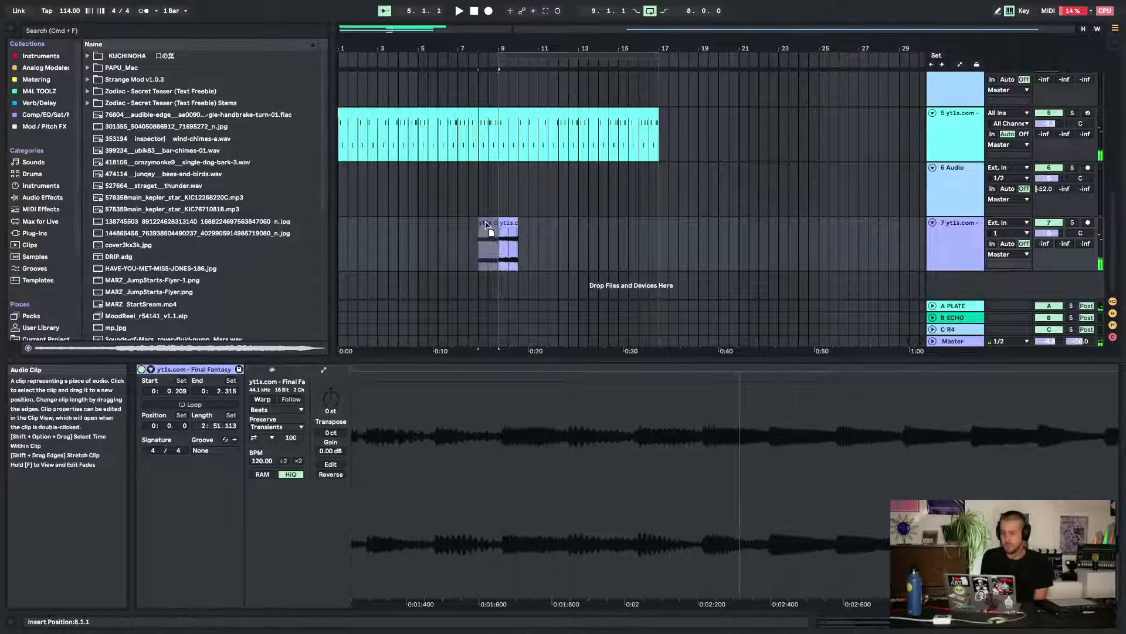
key("space")
scroll(484, 222, "up", 5)
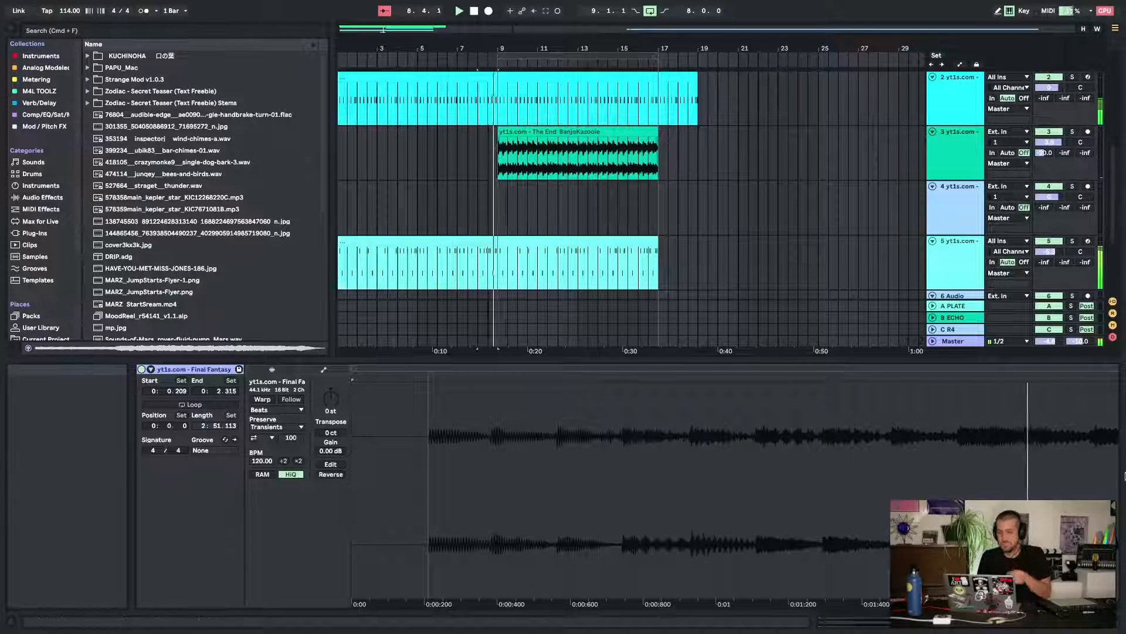
left_click(1121, 627)
Adjust track 7's send to the PLATE return and replay the passage from bar 8
key("space")
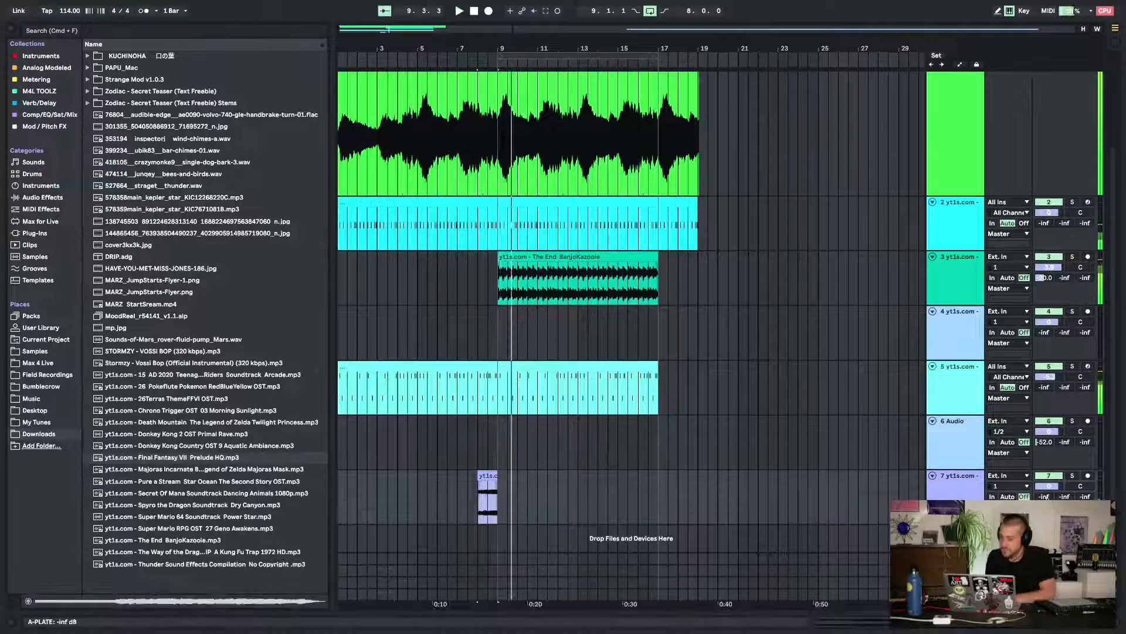
left_click_drag(1040, 496, 1053, 491)
key("space")
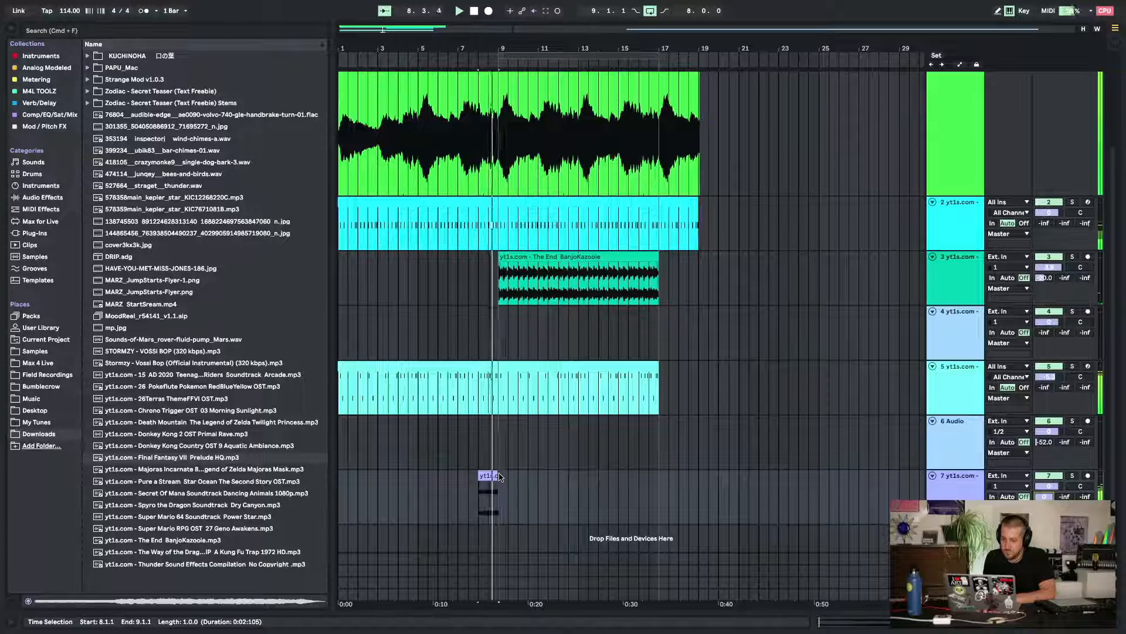
Extend the Final Fantasy clip's end to 10.3.1 with a fade-out and play it from bar 8
mouse_move(498, 485)
left_mouse_down()
mouse_move(546, 485)
mouse_move(484, 484)
mouse_move(527, 478)
mouse_move(491, 484)
mouse_move(518, 478)
left_mouse_up()
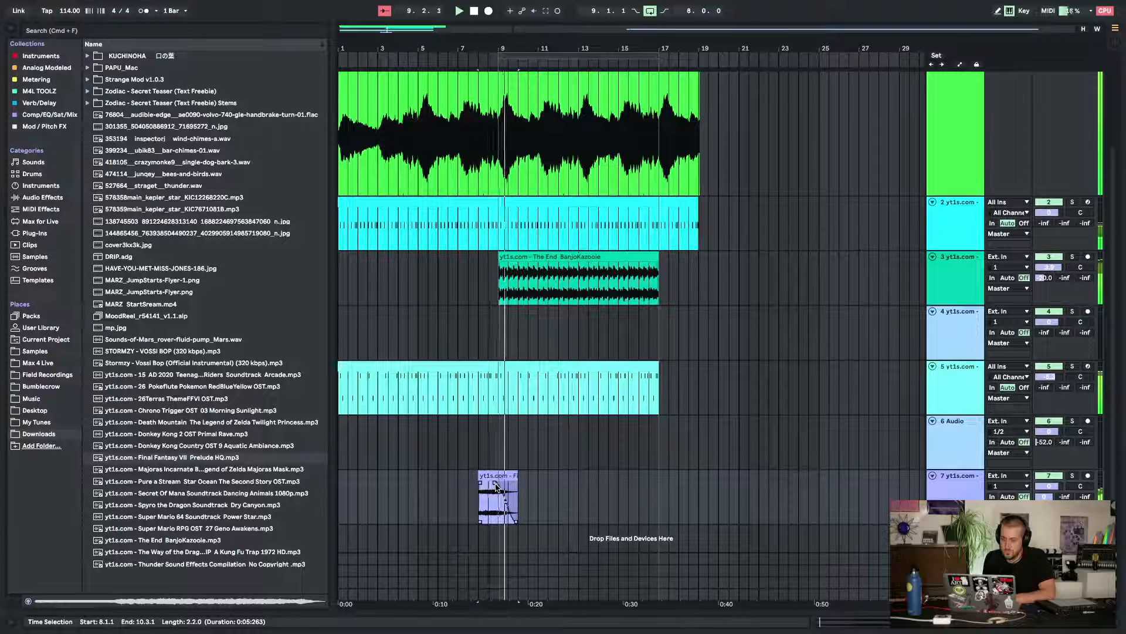
left_click(594, 479)
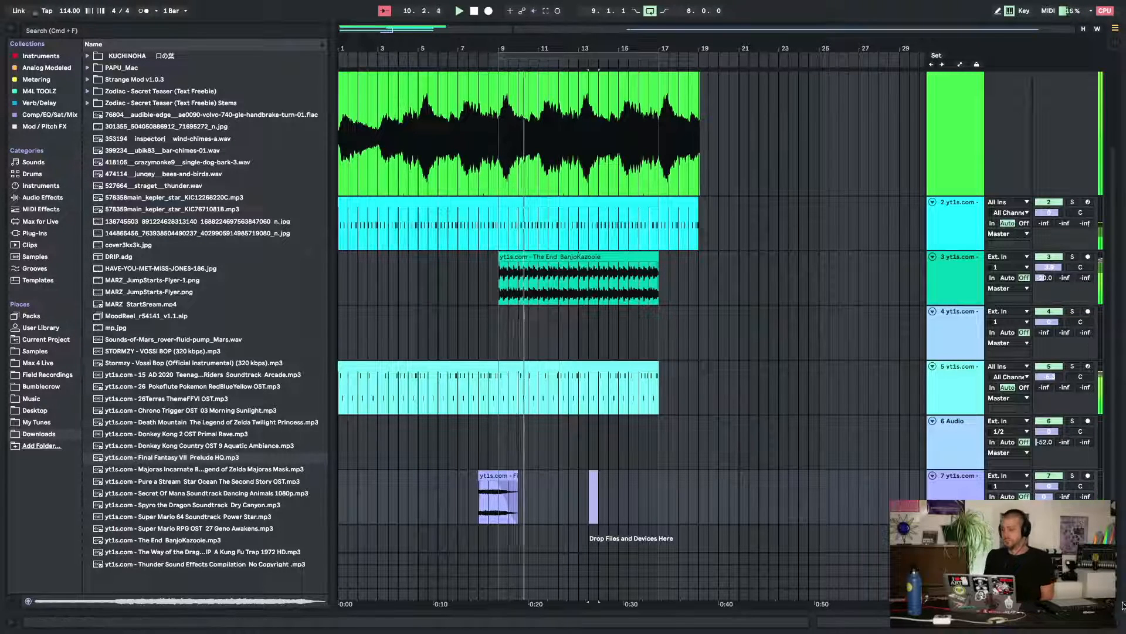
left_click_drag(514, 477, 527, 477)
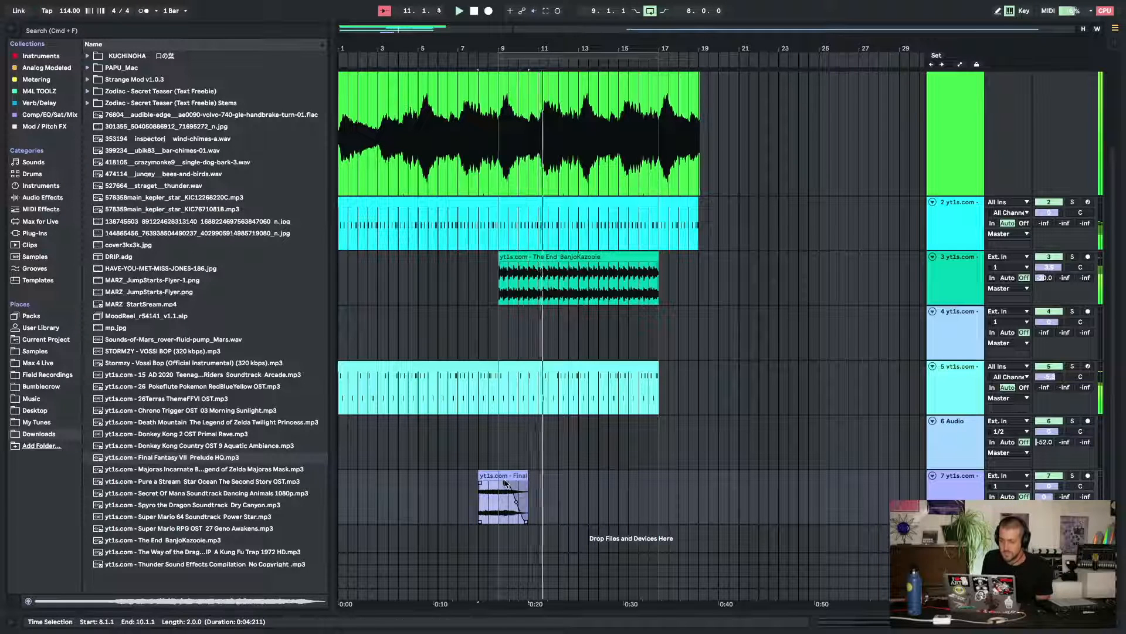
key("space")
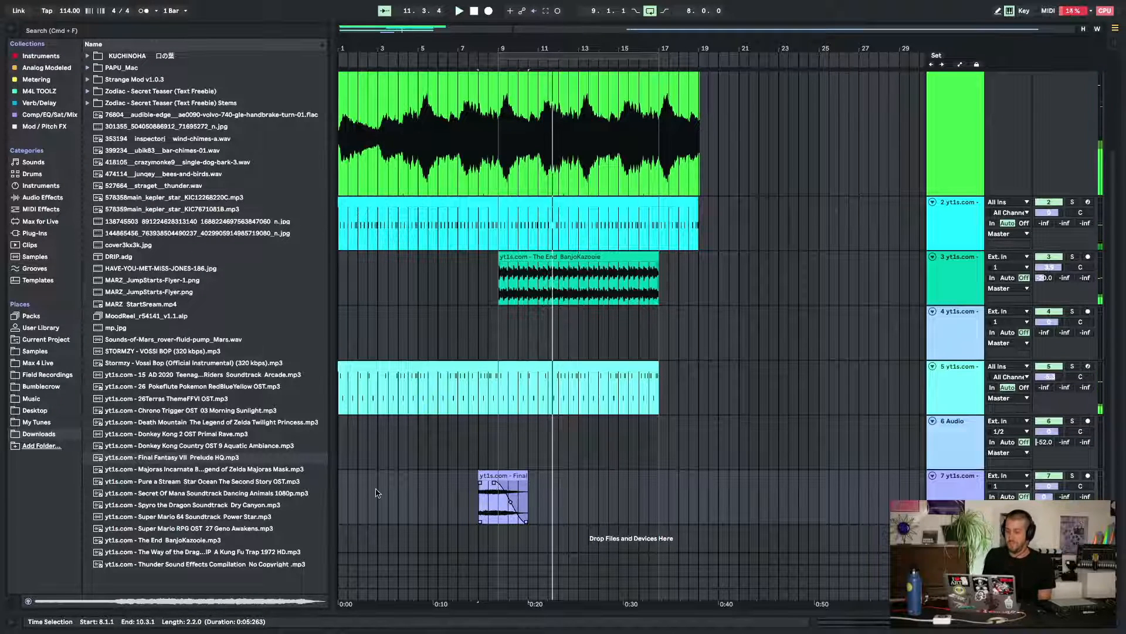
key("space")
Inspect the start of the sliced Spyro the Dragon Dry Canyon sample in track 5's sampler during playback
left_click(1114, 621)
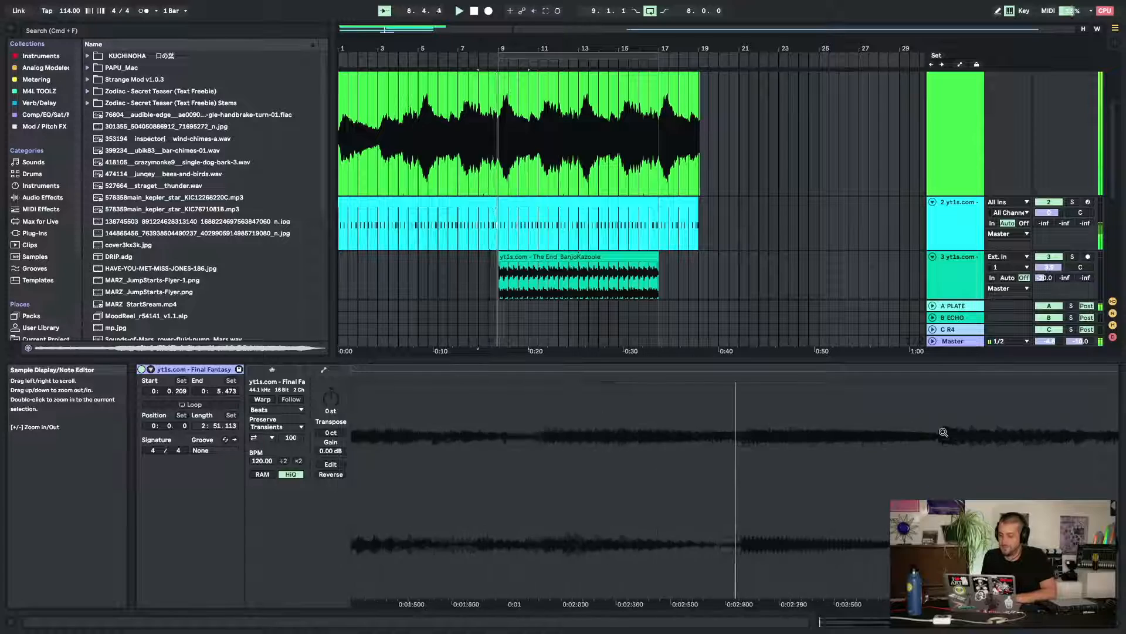
key("super+alt+l")
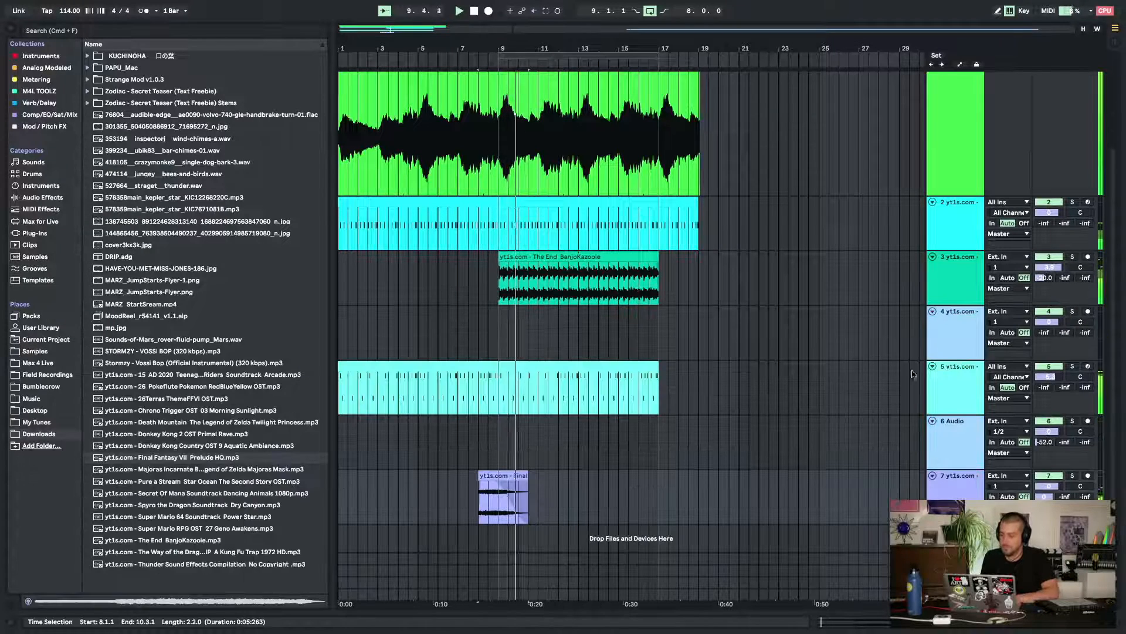
double_click(946, 383)
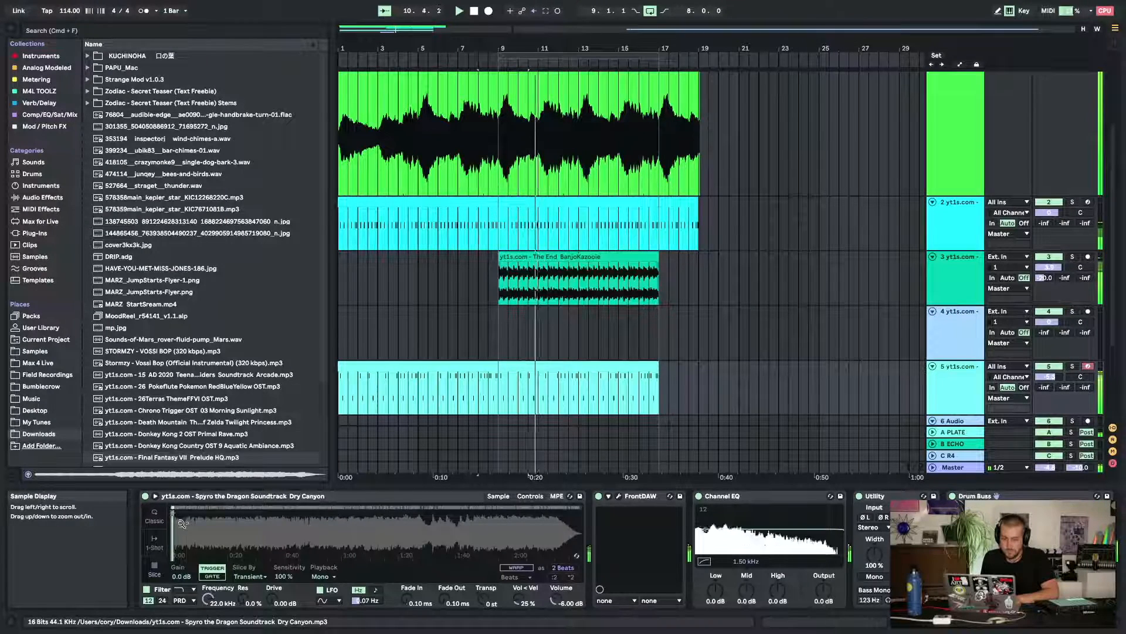
left_click_drag(174, 516, 172, 523)
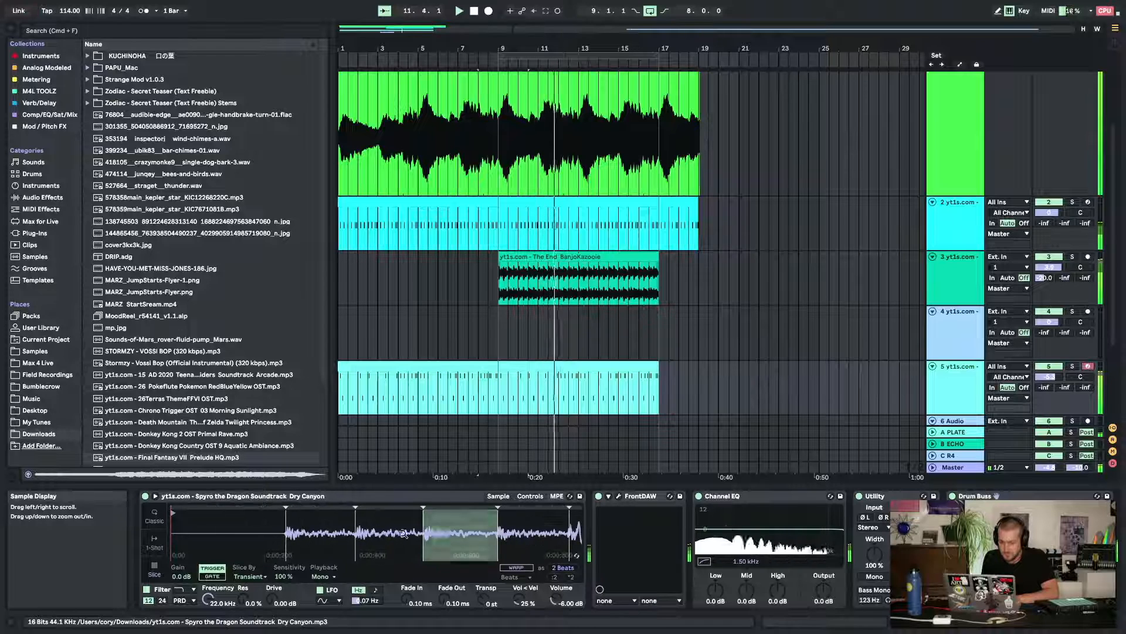
left_click_drag(251, 546, 252, 531)
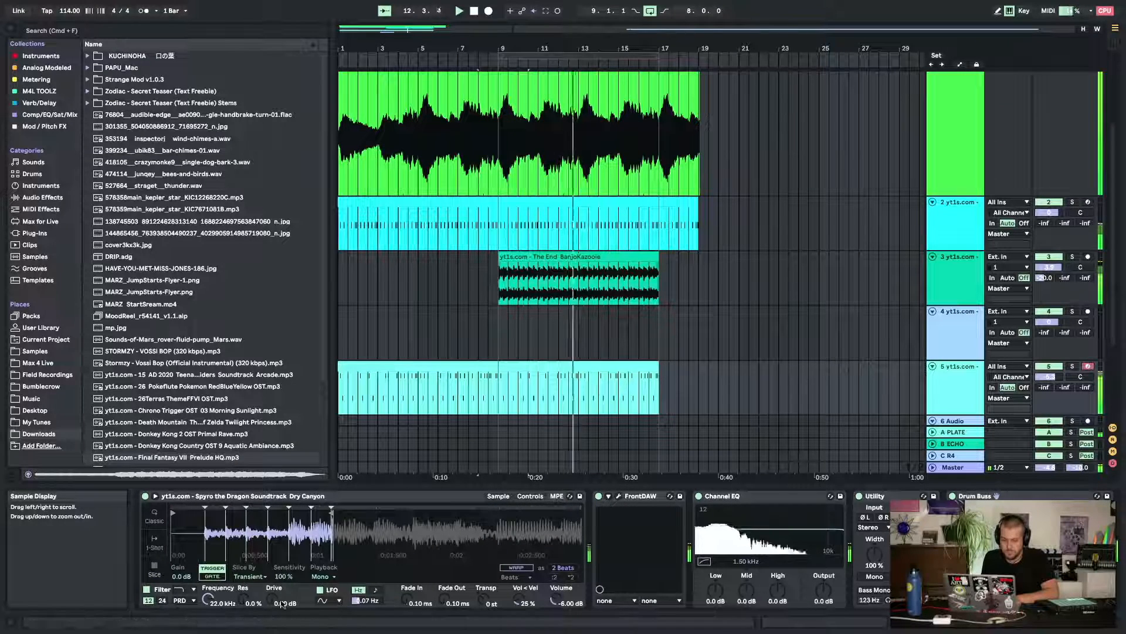
left_click(1115, 621)
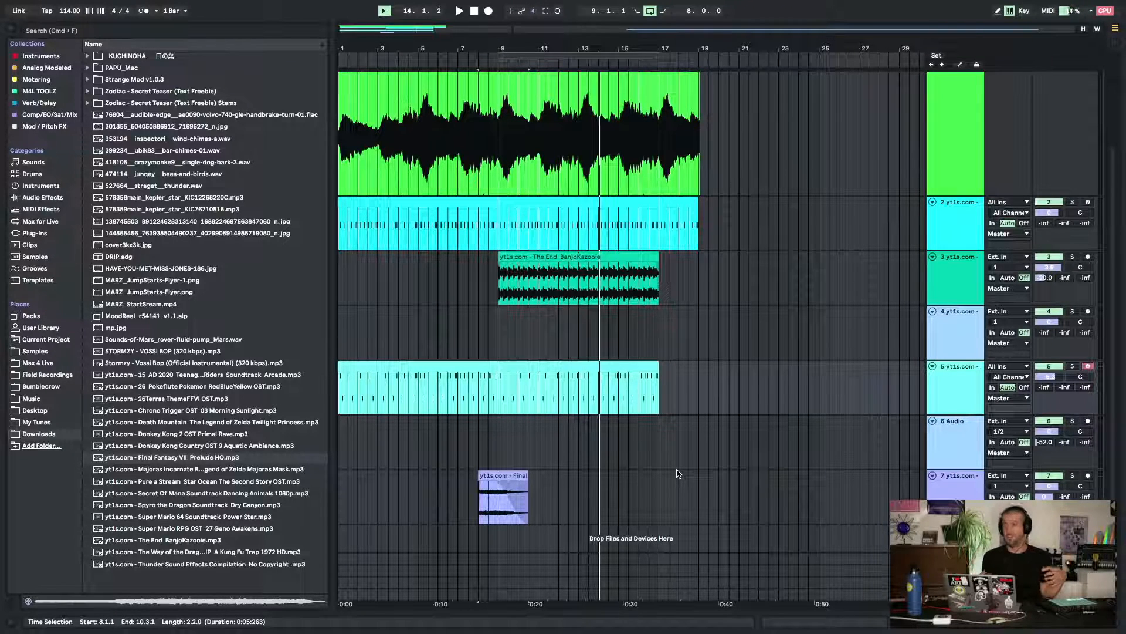
Preview the game soundtrack files in the Downloads folder, including Zelda, Super Mario 64, Secret of Mana and Star Ocean, for another sample
left_click(125, 435)
left_click(180, 457)
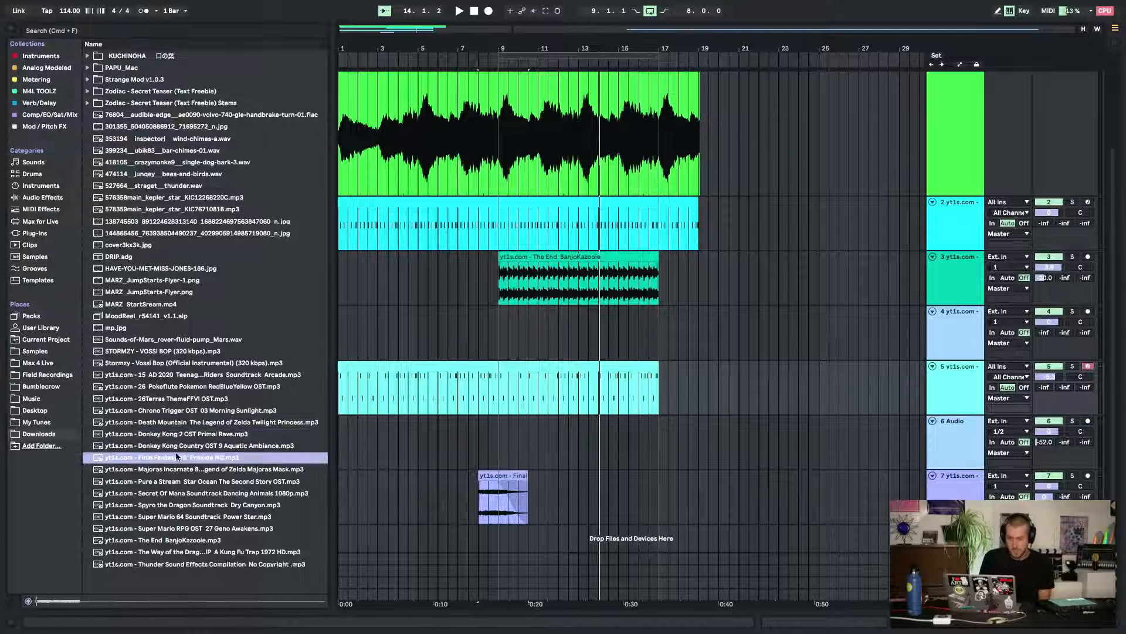
left_click(223, 423)
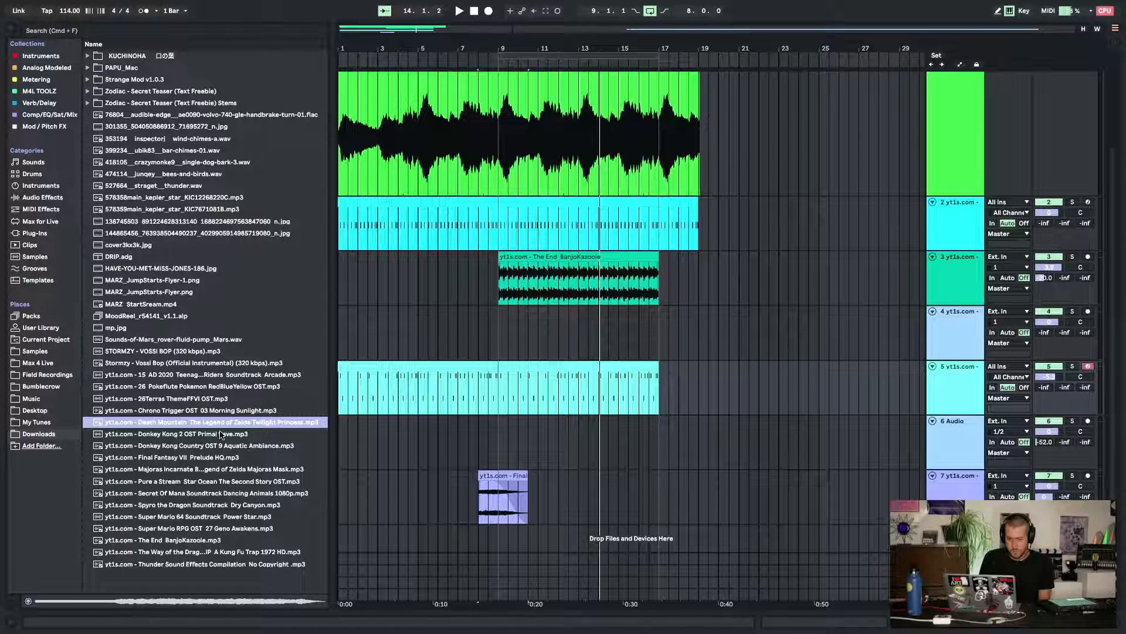
left_click(220, 412)
left_click(204, 517)
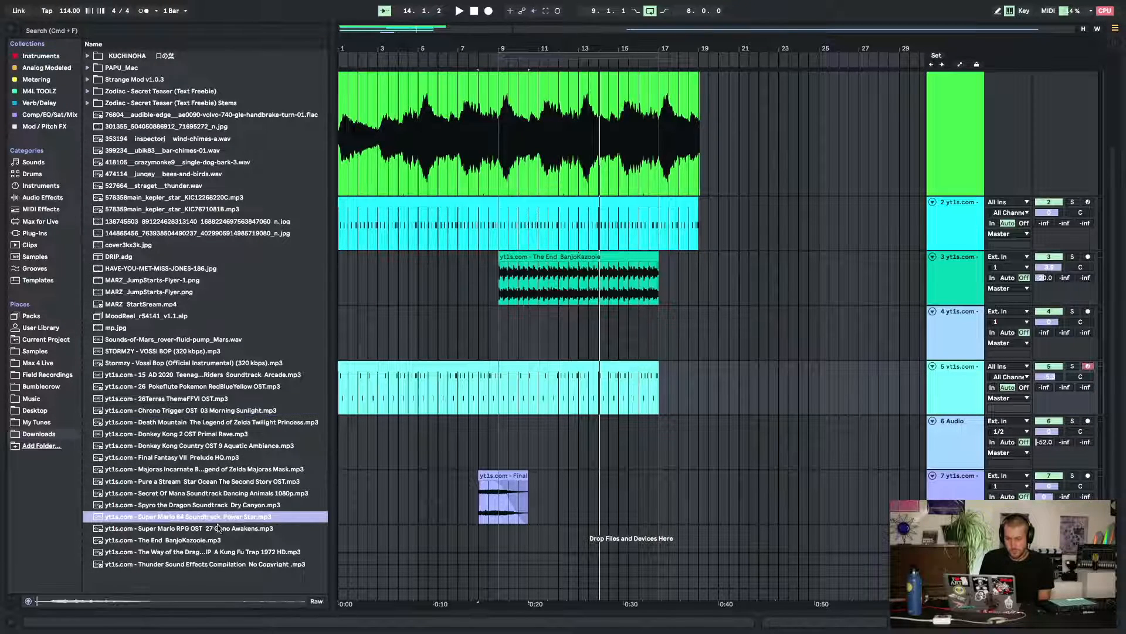
left_click(199, 505)
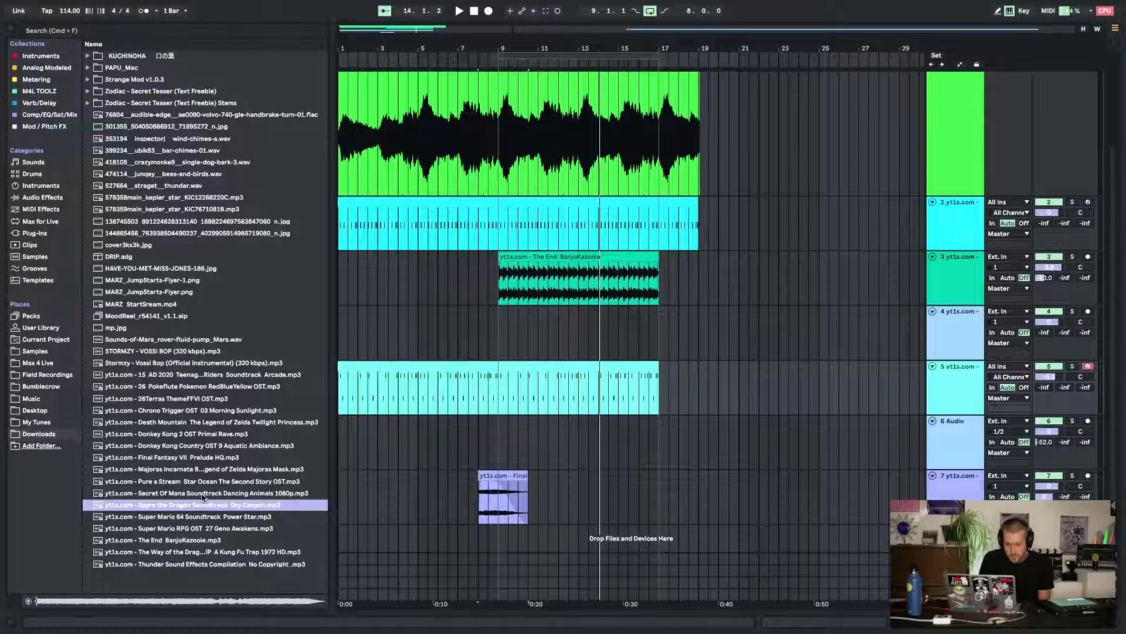
left_click(204, 495)
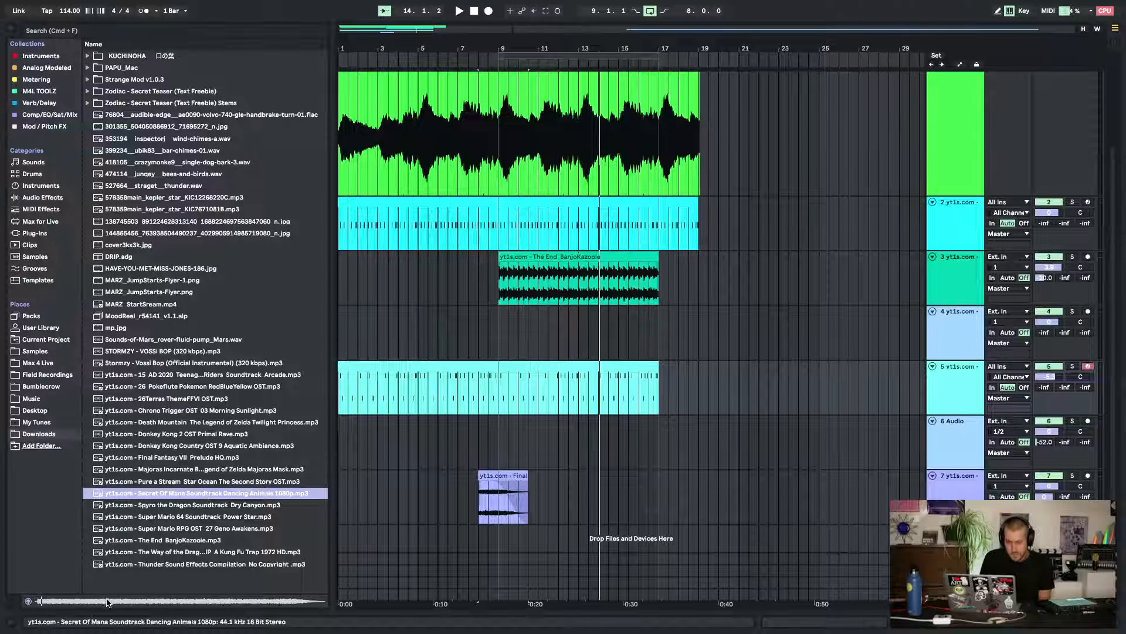
key("Up")
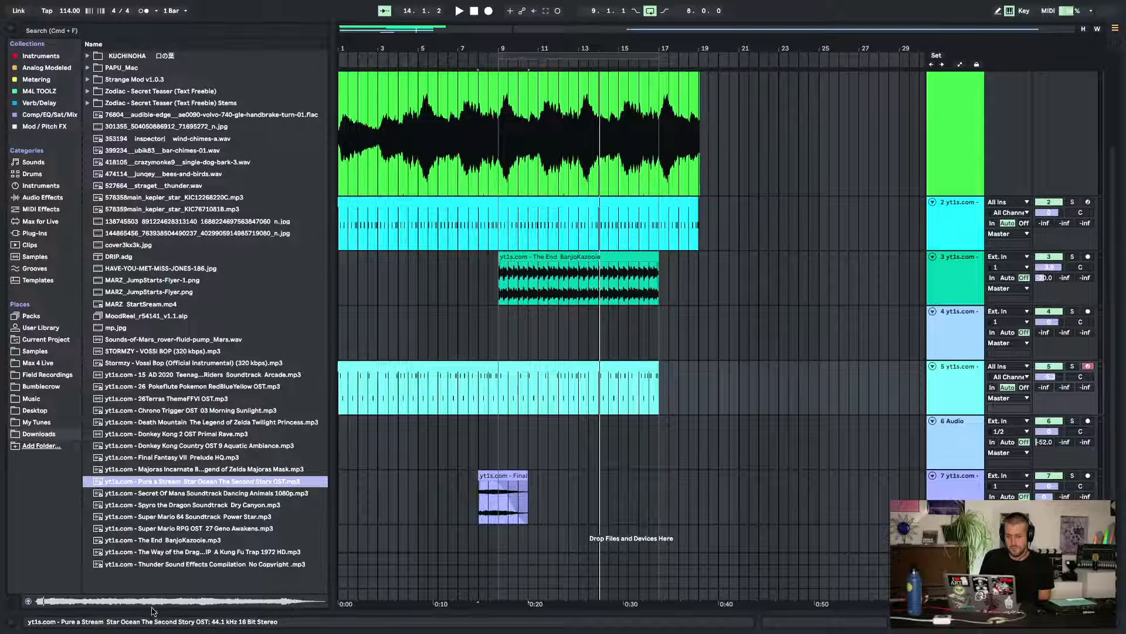
left_click(168, 467)
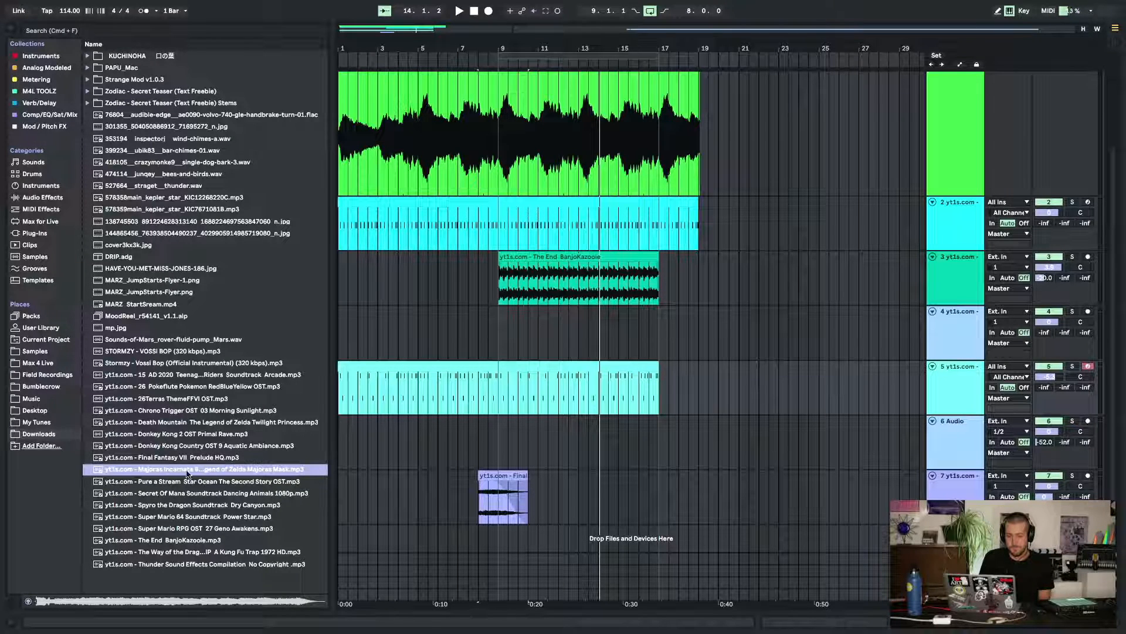
left_click(195, 457)
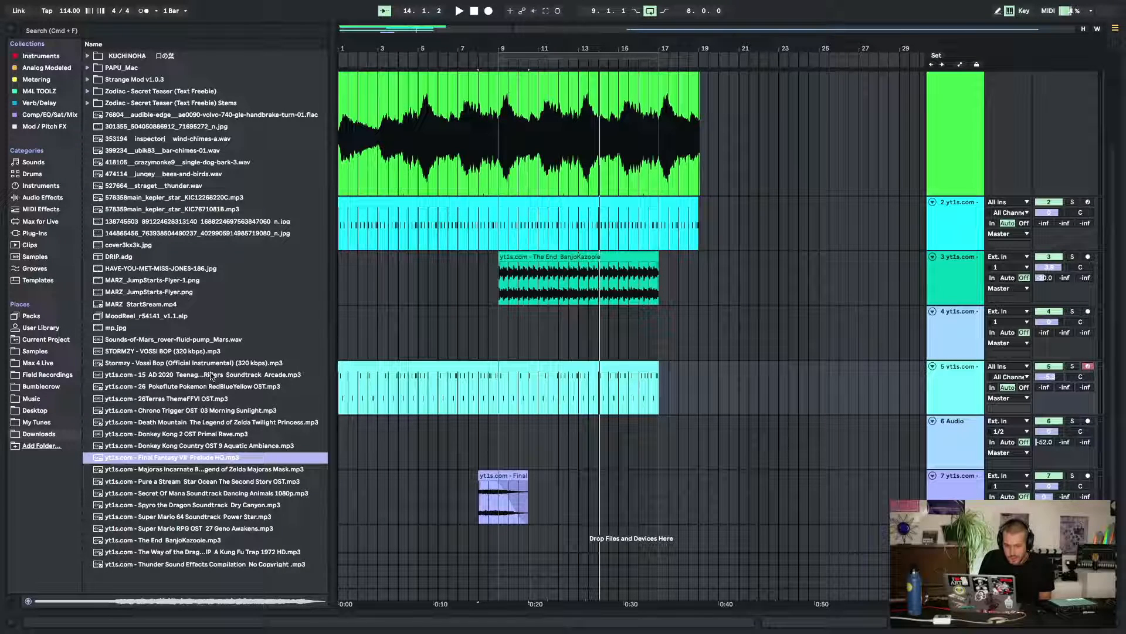
Add the Teenage Mutant Hero Turtles Arcade soundtrack on a new audio track at bar 27 and delete track 4's long Spyro clip
left_click_drag(213, 376, 871, 519)
scroll(870, 519, "left", 2)
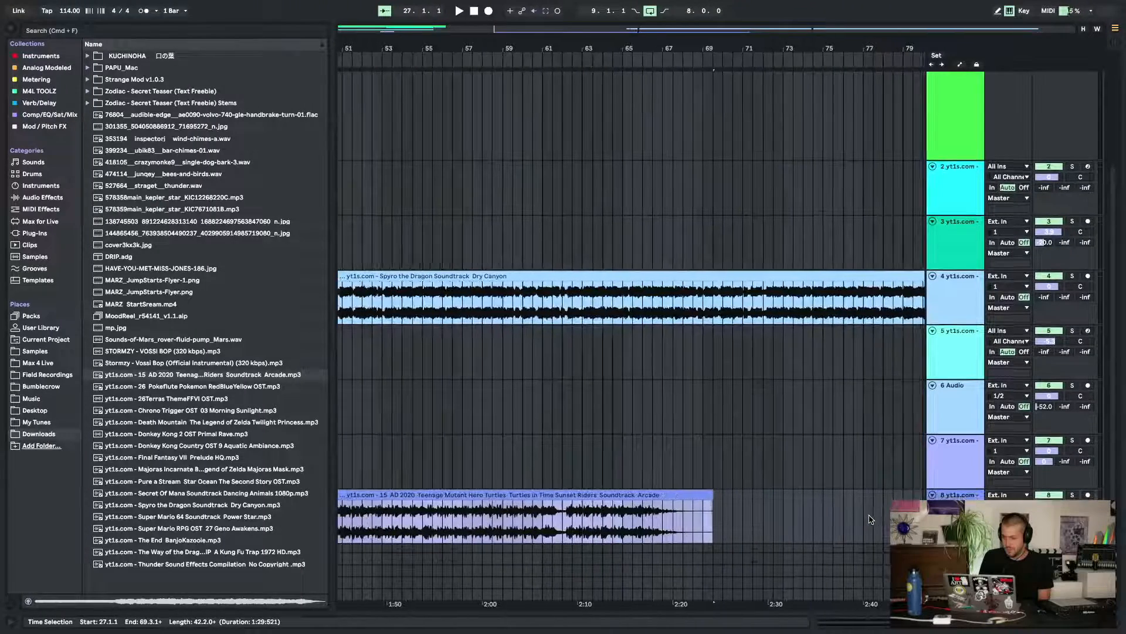
left_click(751, 299)
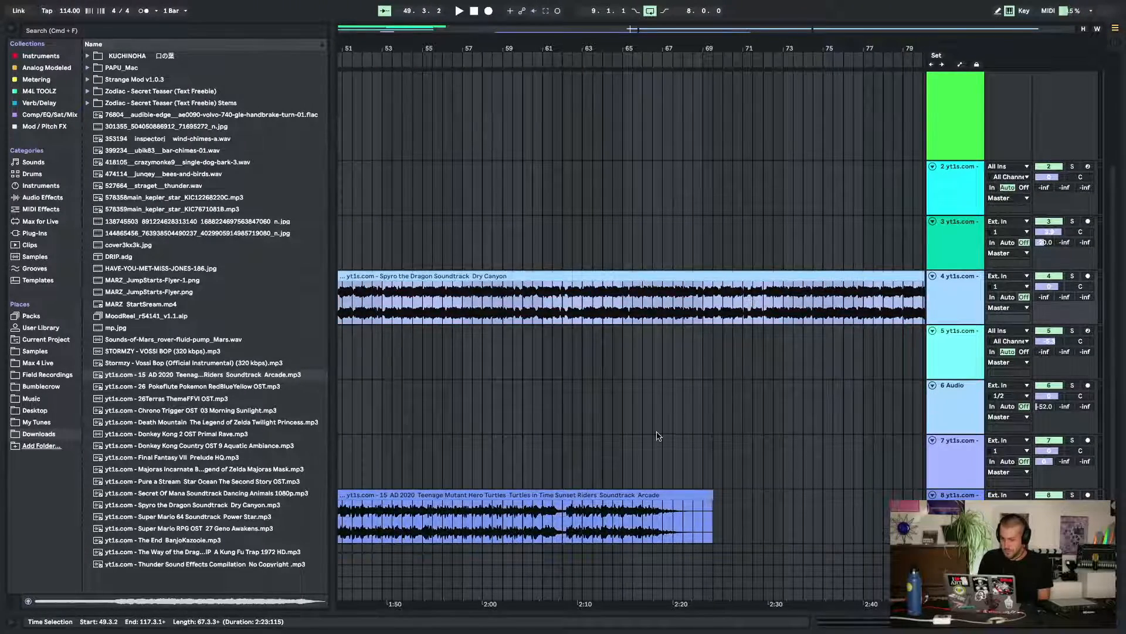
key("Delete")
Play the Turtles clip from 61.3.1 and look over its waveform for usable breaks
left_click(555, 525)
scroll(551, 516, "left", 2)
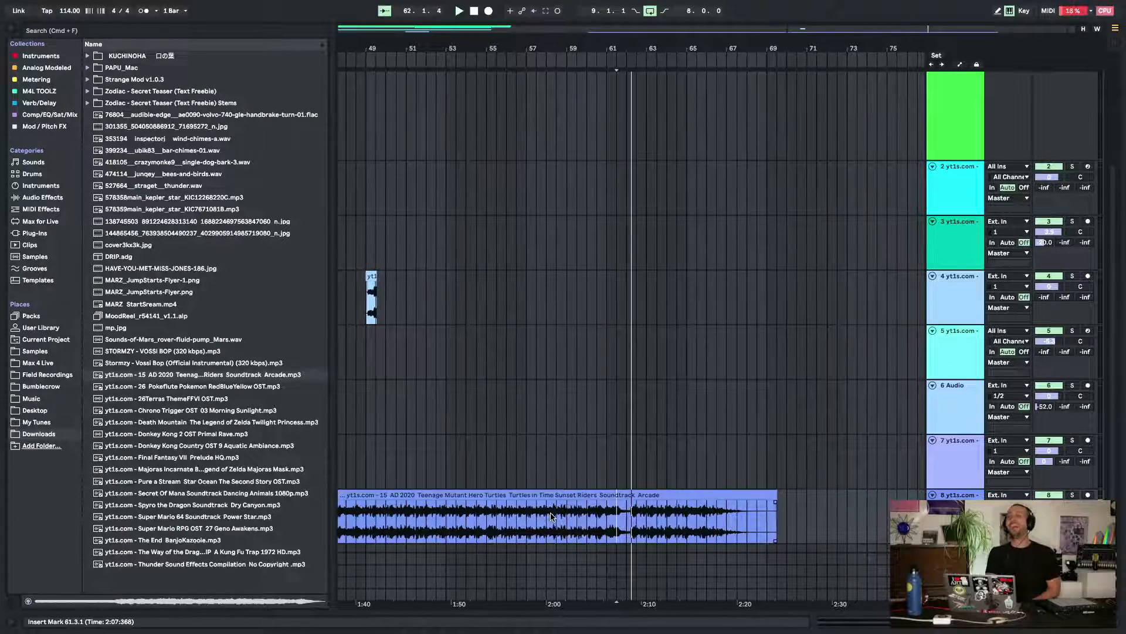
scroll(408, 463, "left", 10)
scroll(408, 463, "down", 1)
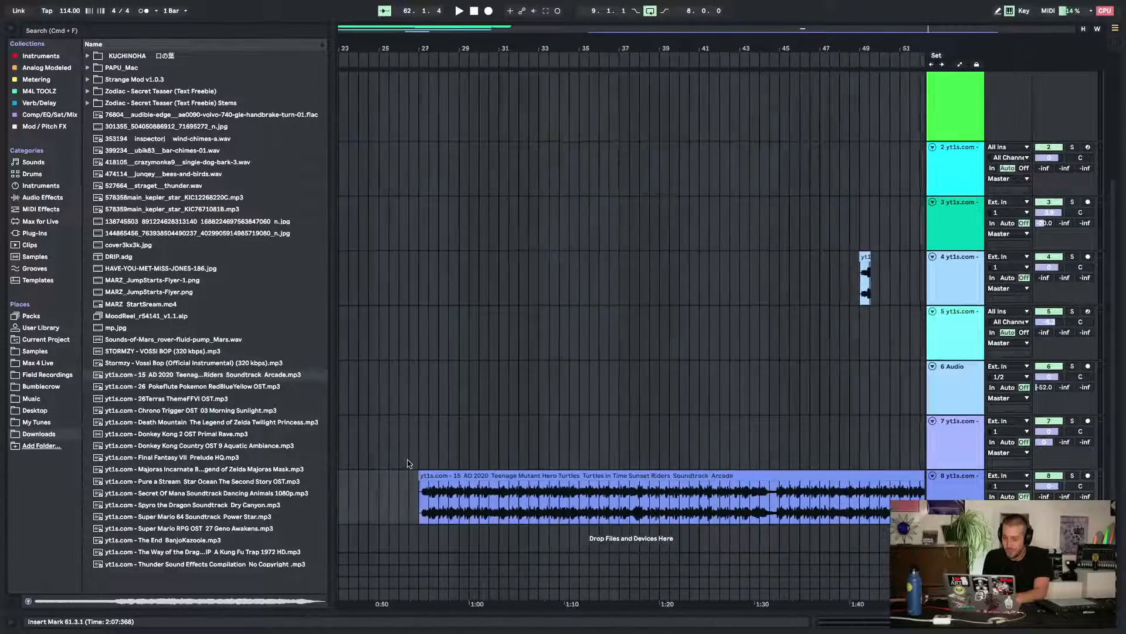
scroll(408, 463, "right", 2)
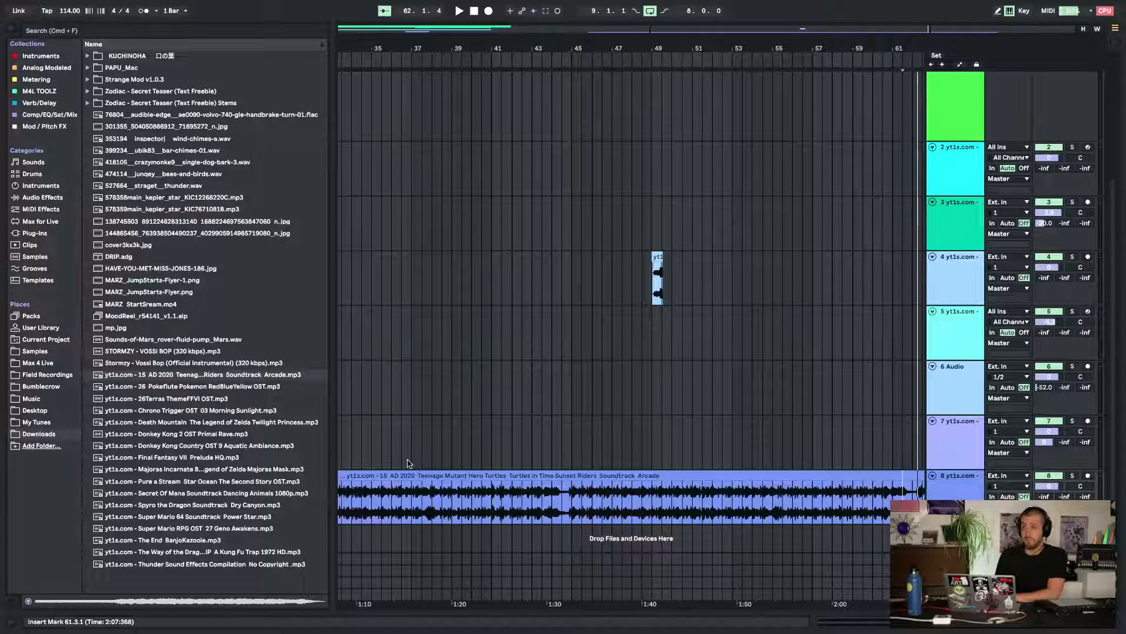
scroll(559, 412, "down", 1)
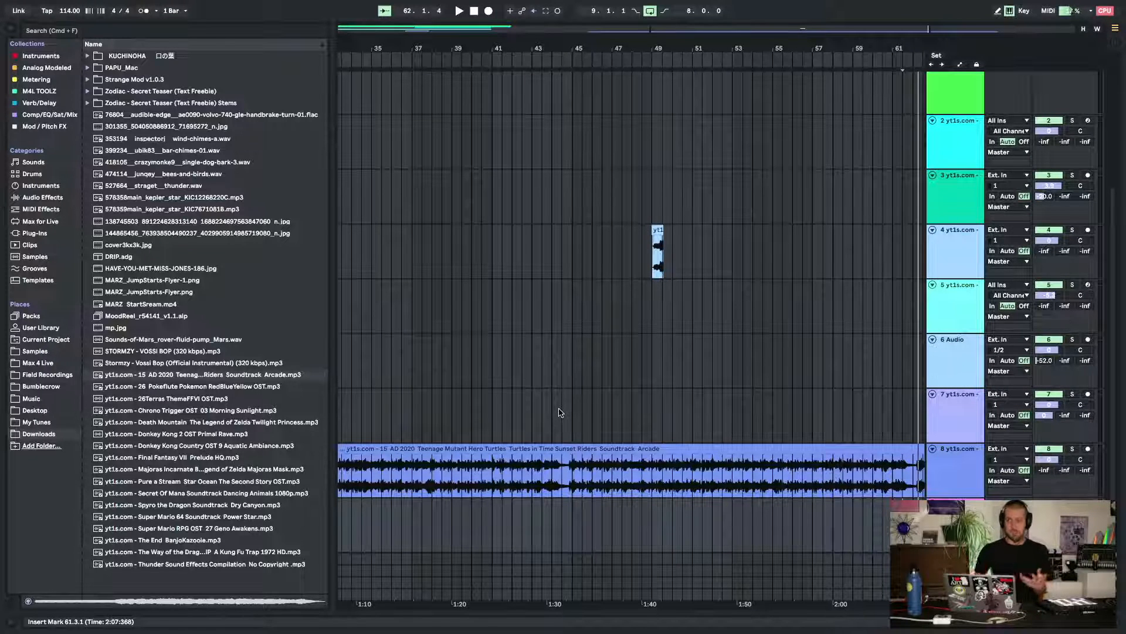
Audition the Turtles clip at the 44.3.1 break, near its end at 66.3.1, and around bar 61
left_click(561, 485)
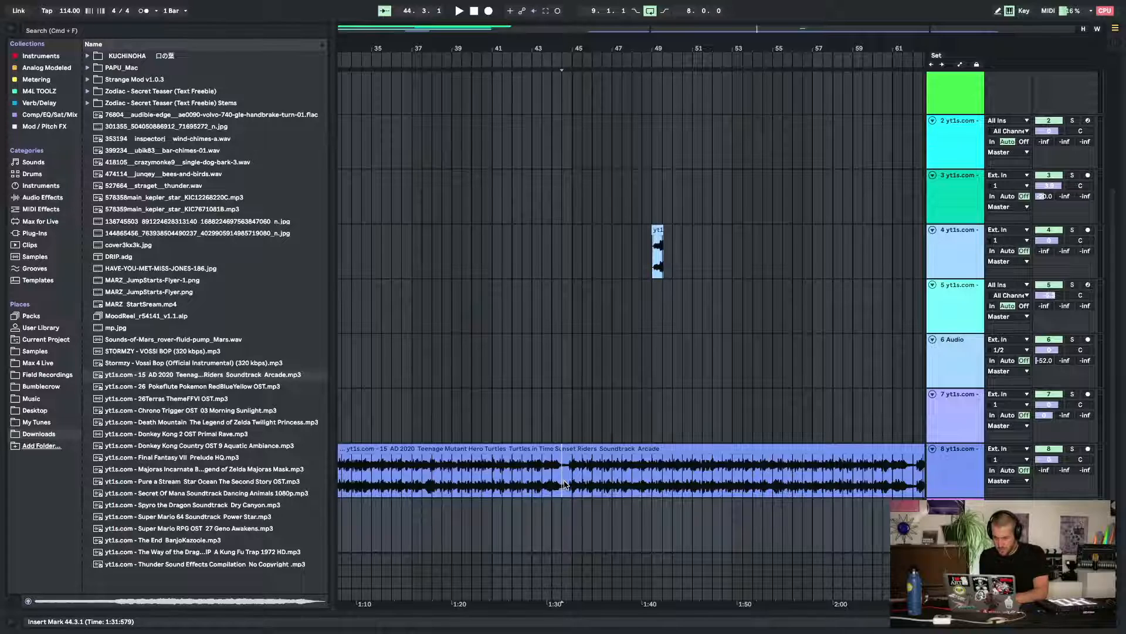
scroll(564, 484, "left", 2)
scroll(565, 483, "right", 10)
scroll(564, 483, "down", 1)
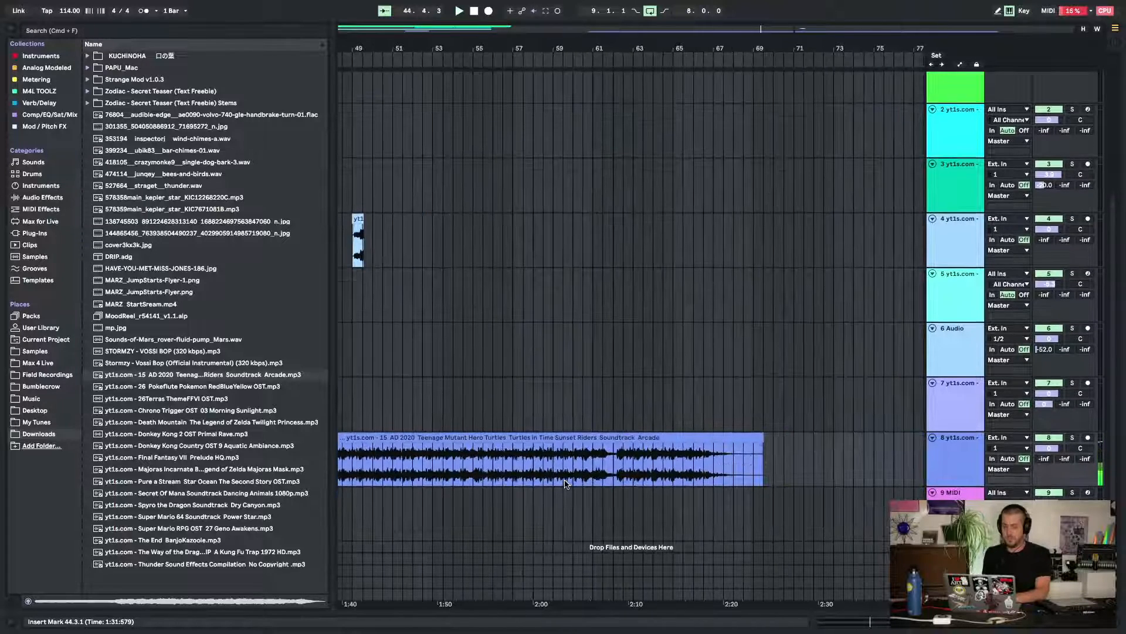
left_click(703, 452)
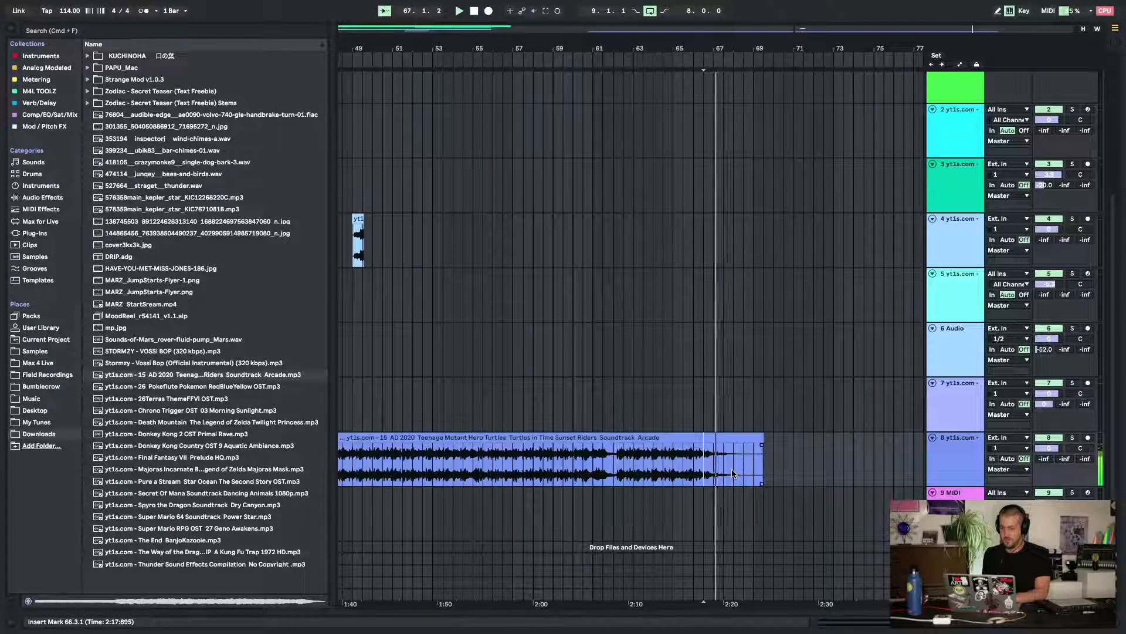
left_click(606, 457)
key("space")
key("space")
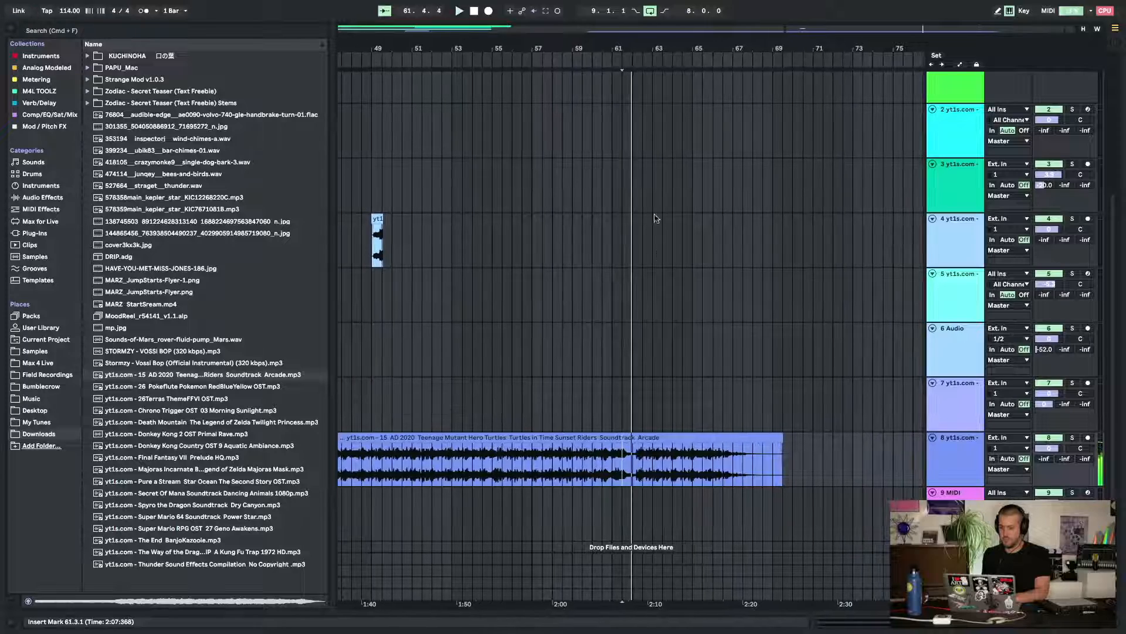
key("space")
key("space")
Select the Turtles passage from 61.3.4 to 61.4.3, play it, and load it into a sampler on MIDI track 9
left_click_drag(635, 47, 627, 24)
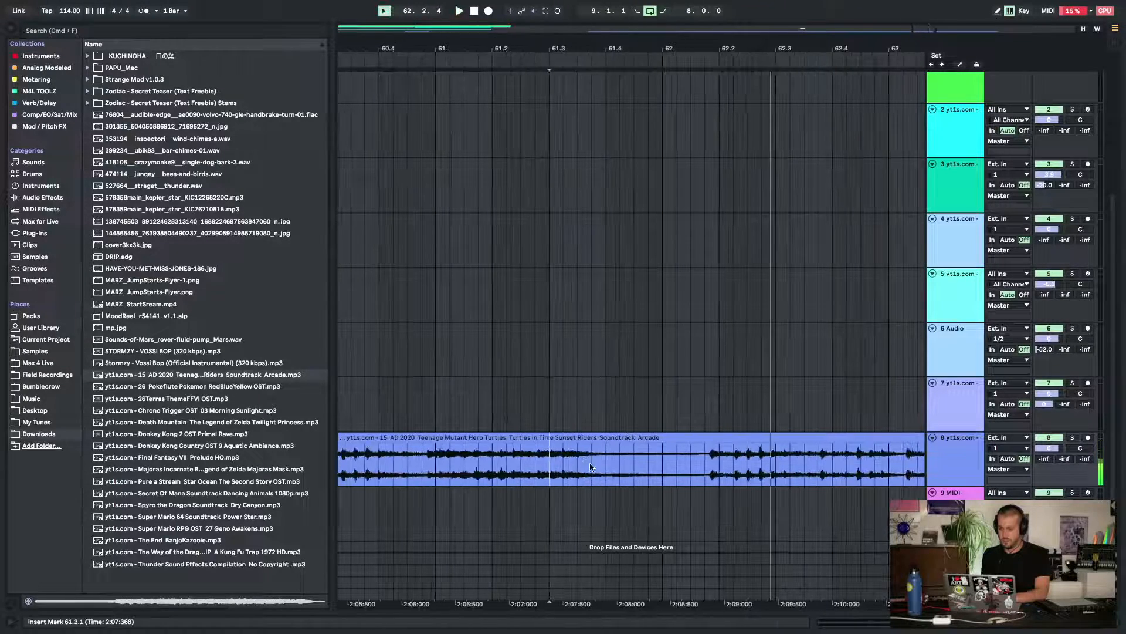
left_click_drag(590, 466, 633, 466)
key("space")
key("space")
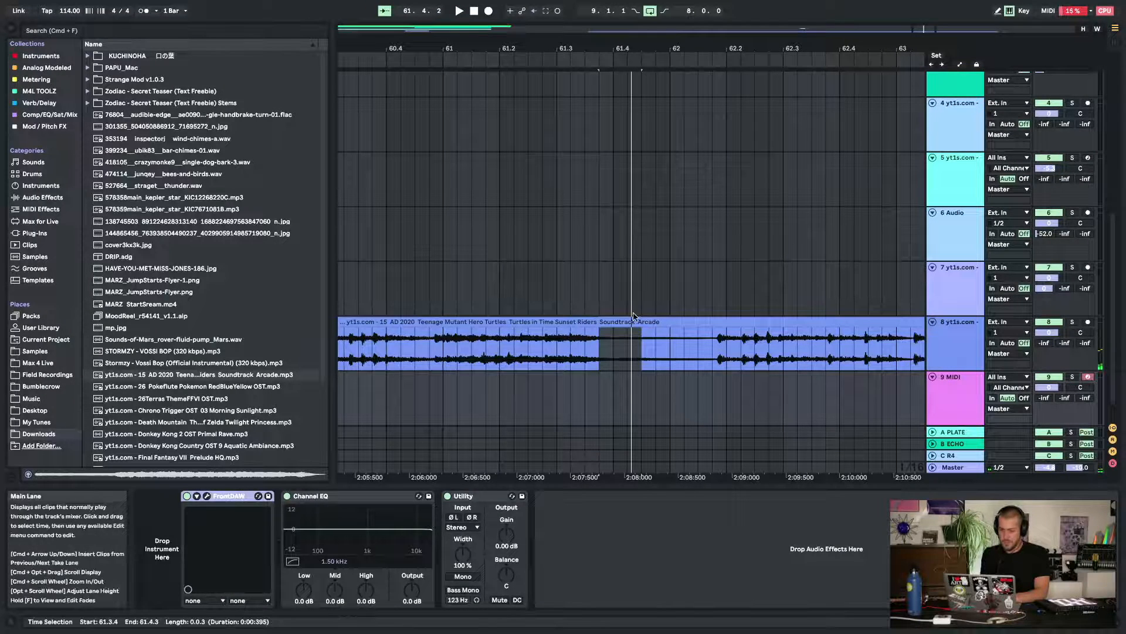
left_click_drag(633, 320, 176, 518)
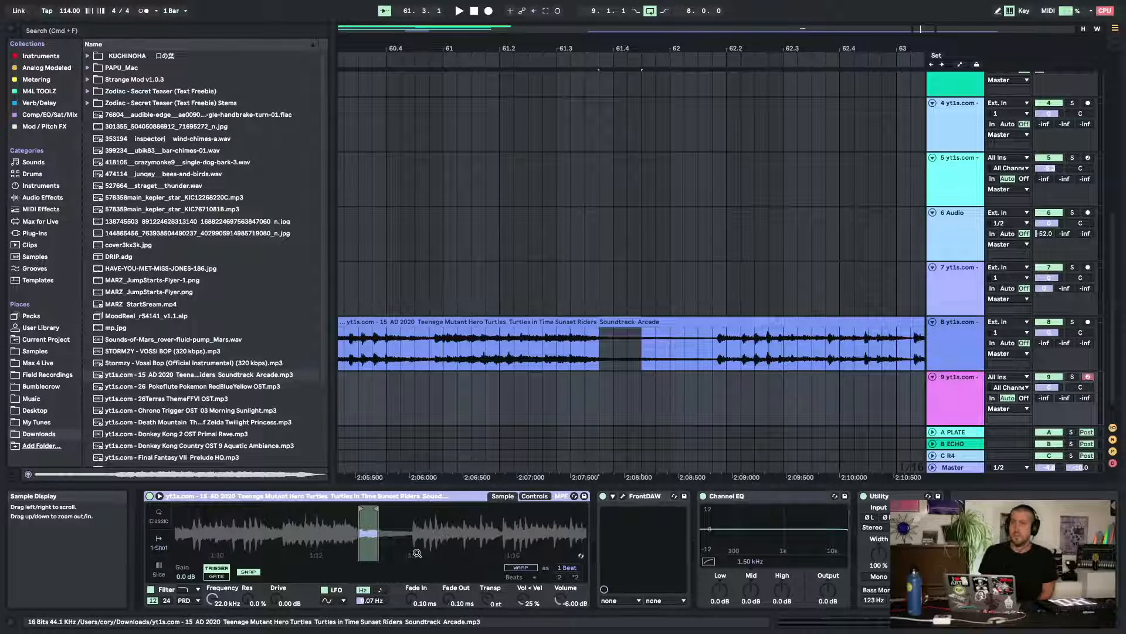
Set the Turtles sampler to Classic mode and adjust its end and start markers to isolate the decaying tail before the next hit
mouse_move(410, 541)
left_mouse_down()
mouse_move(436, 552)
mouse_move(428, 545)
left_mouse_up()
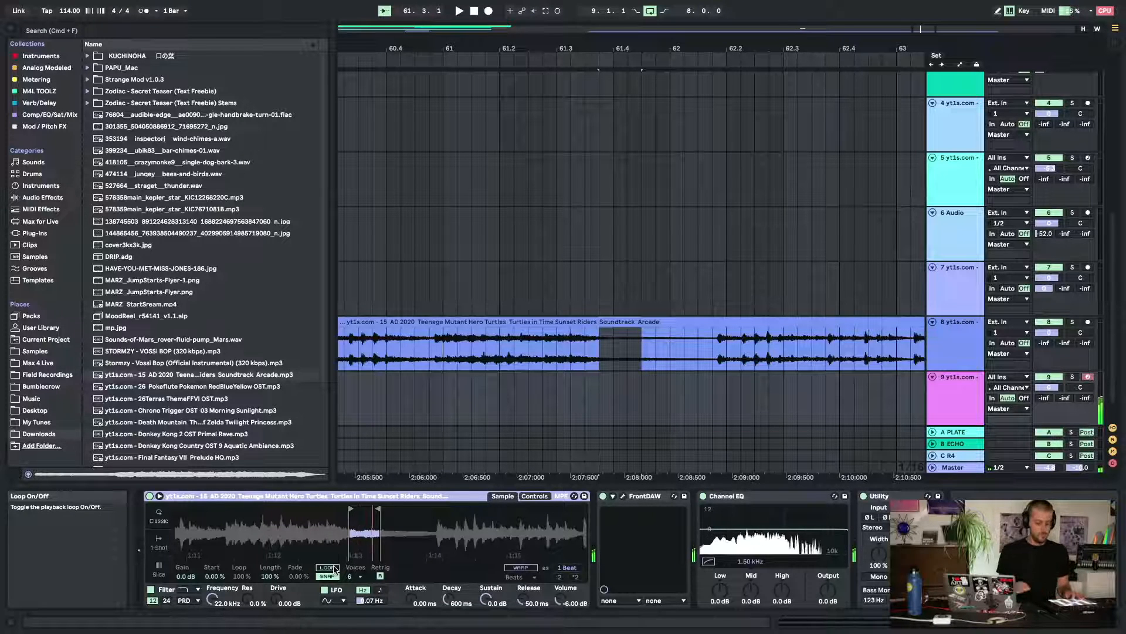
left_click_drag(378, 508, 430, 508)
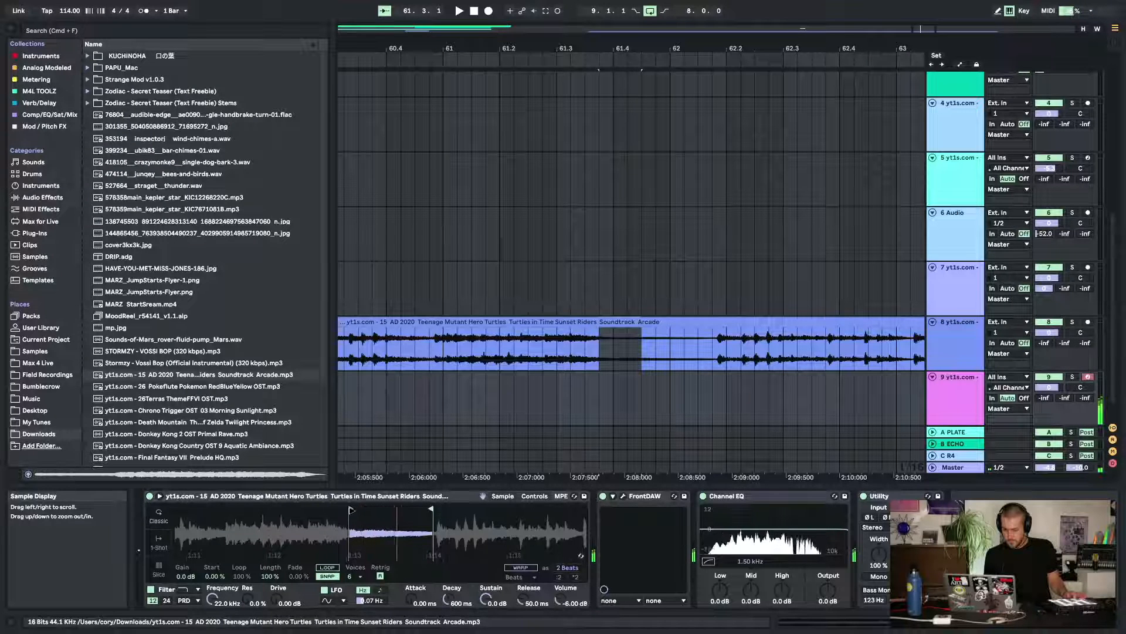
left_click_drag(350, 509, 367, 510)
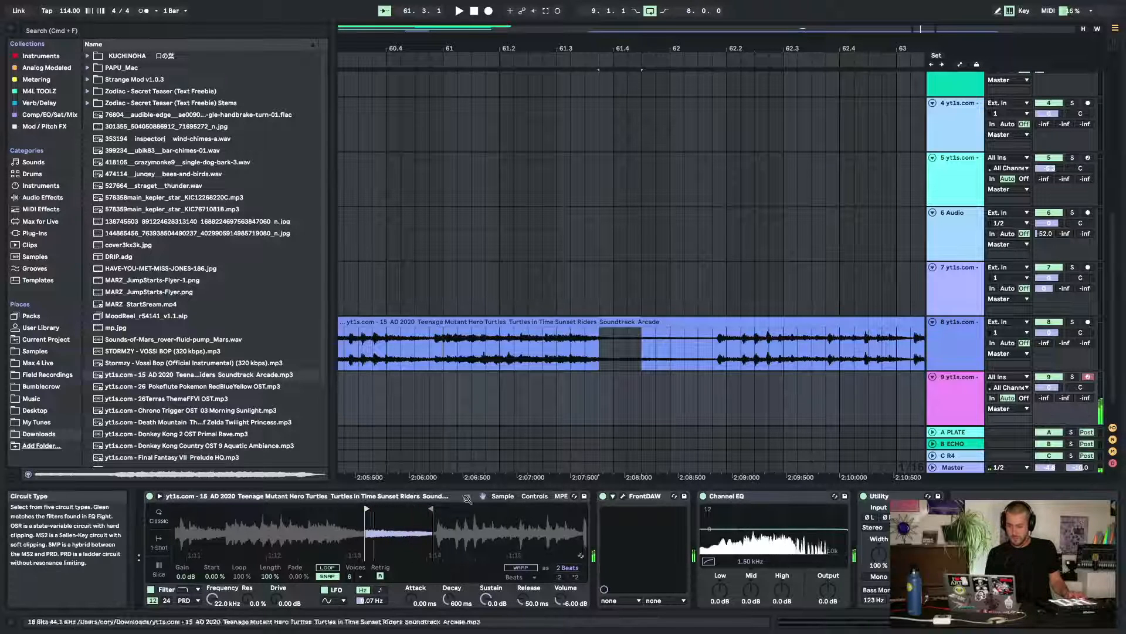
Set the sampler's filter to high-pass with a cutoff of 2.48 kHz and 26% resonance
left_click(535, 496)
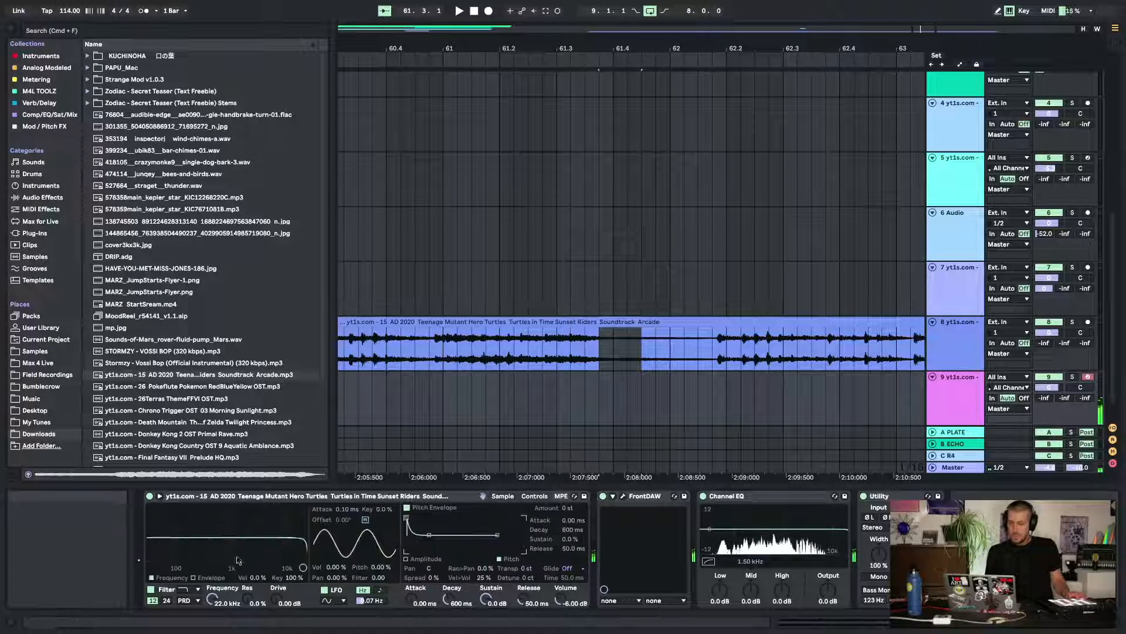
left_click(189, 589)
left_click(189, 551)
left_click_drag(302, 567, 253, 555)
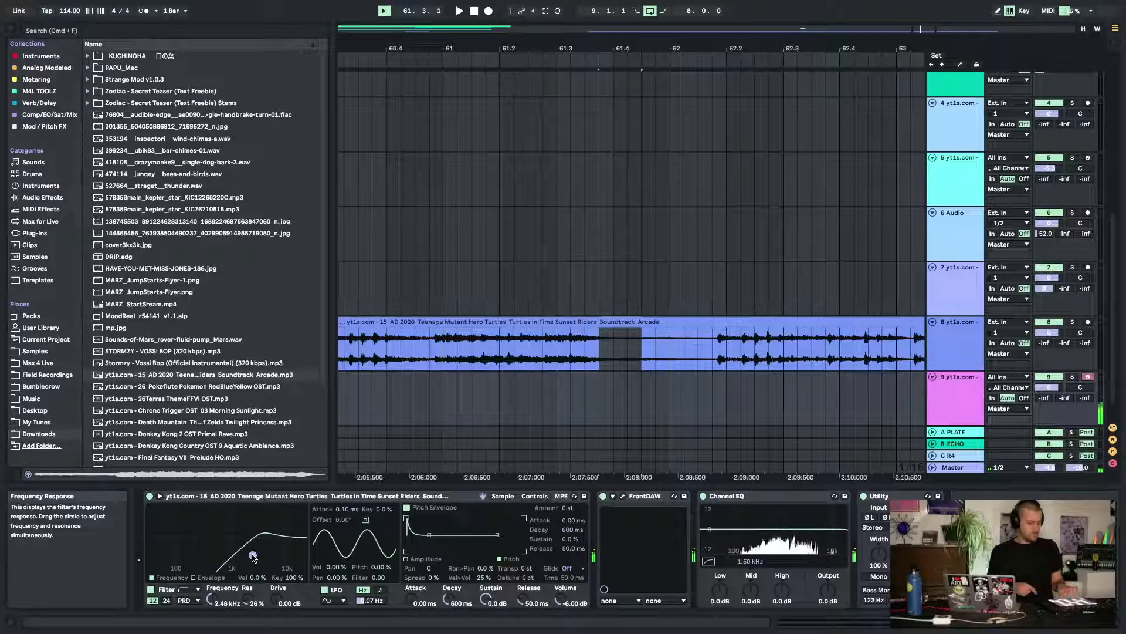
Play the original Turtles passage once more and delete the full clip from track 8
scroll(442, 346, "left", 1)
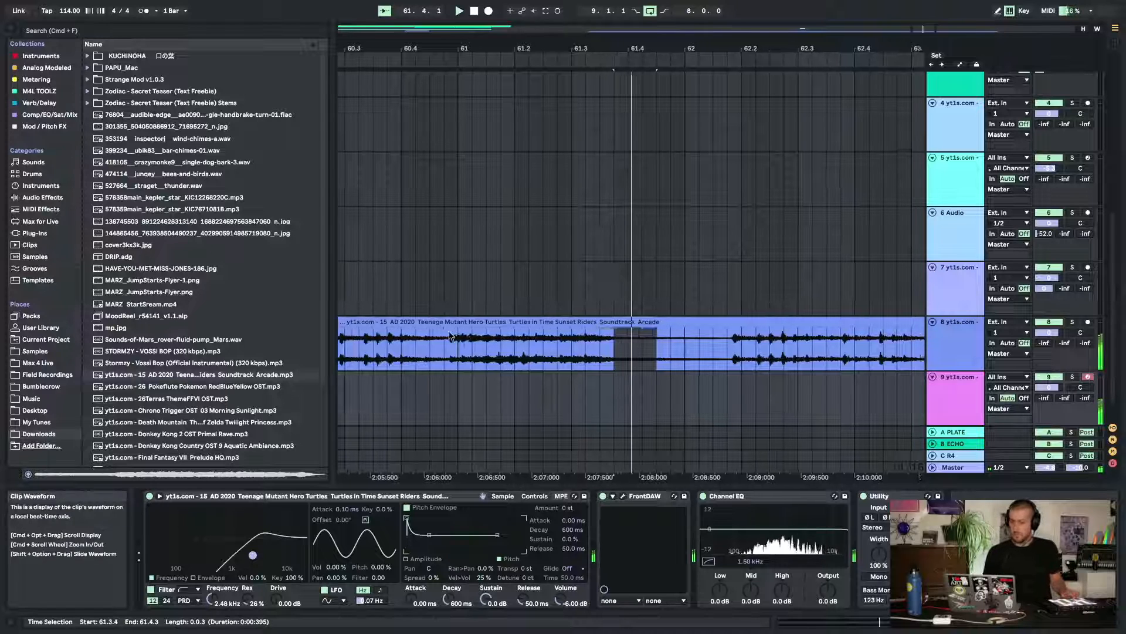
scroll(441, 346, "right", 2)
left_click(442, 346)
left_click(624, 320)
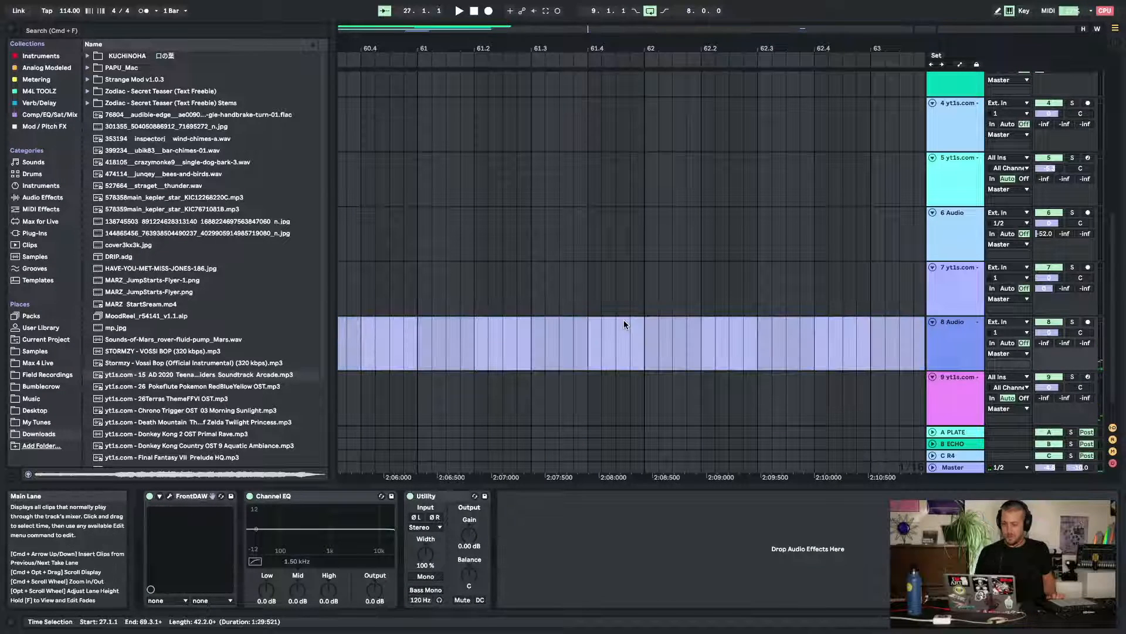
key("Delete")
Delete the empty audio track 8 and add the Tuner audio effect after Utility on the Turtles sampler track
left_click(41, 209)
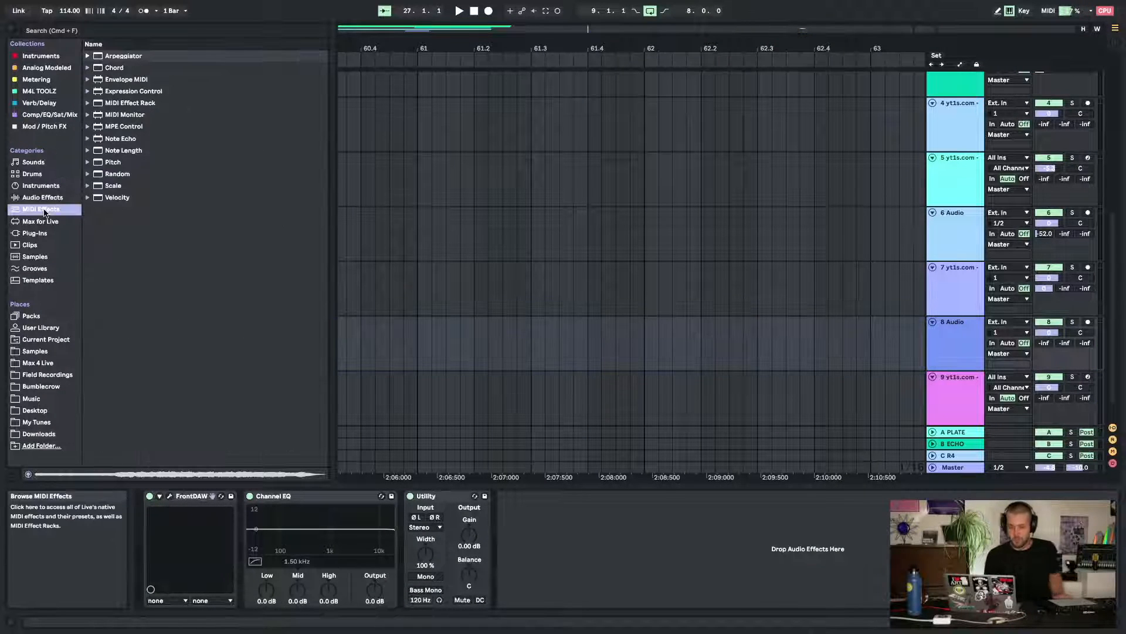
left_click(41, 186)
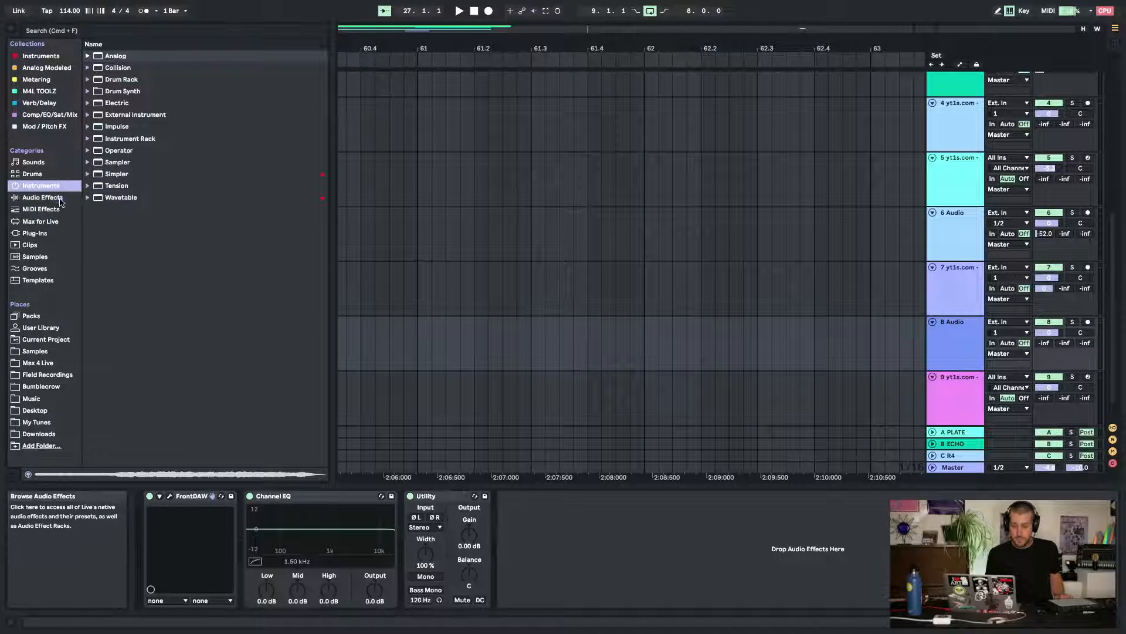
left_click(42, 197)
scroll(179, 226, "down", 4)
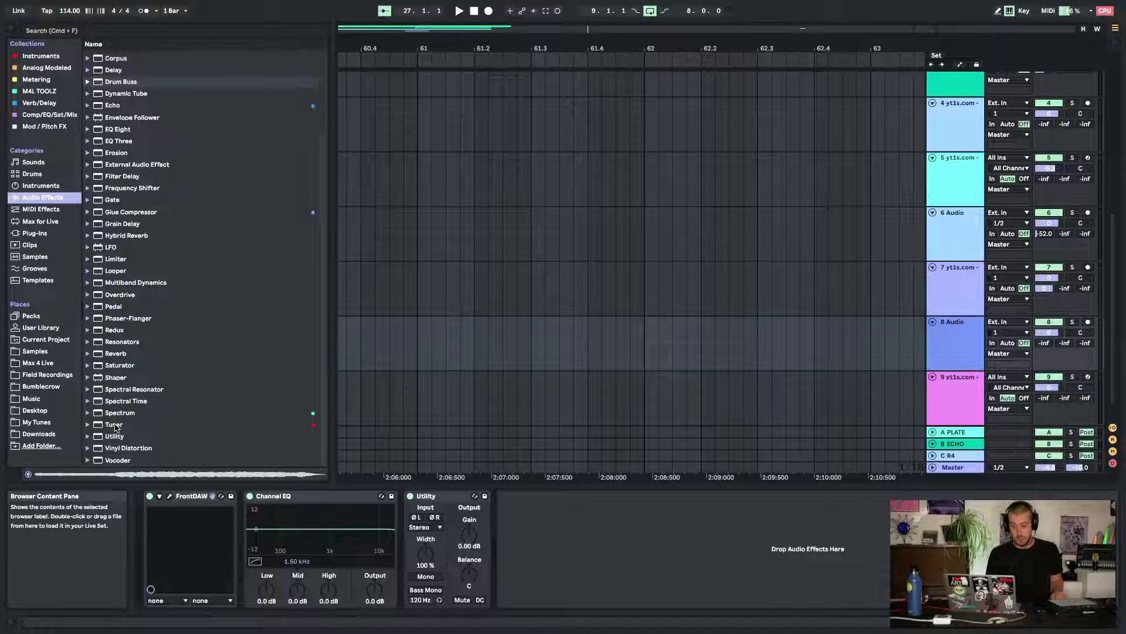
left_click(115, 427)
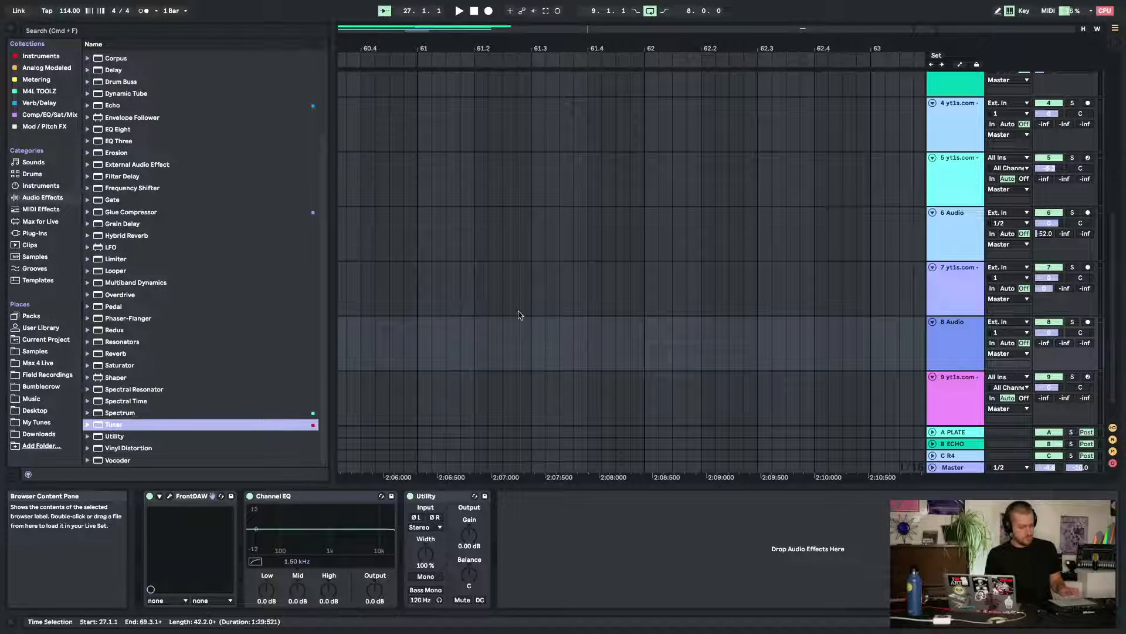
left_click(975, 349)
key("Delete")
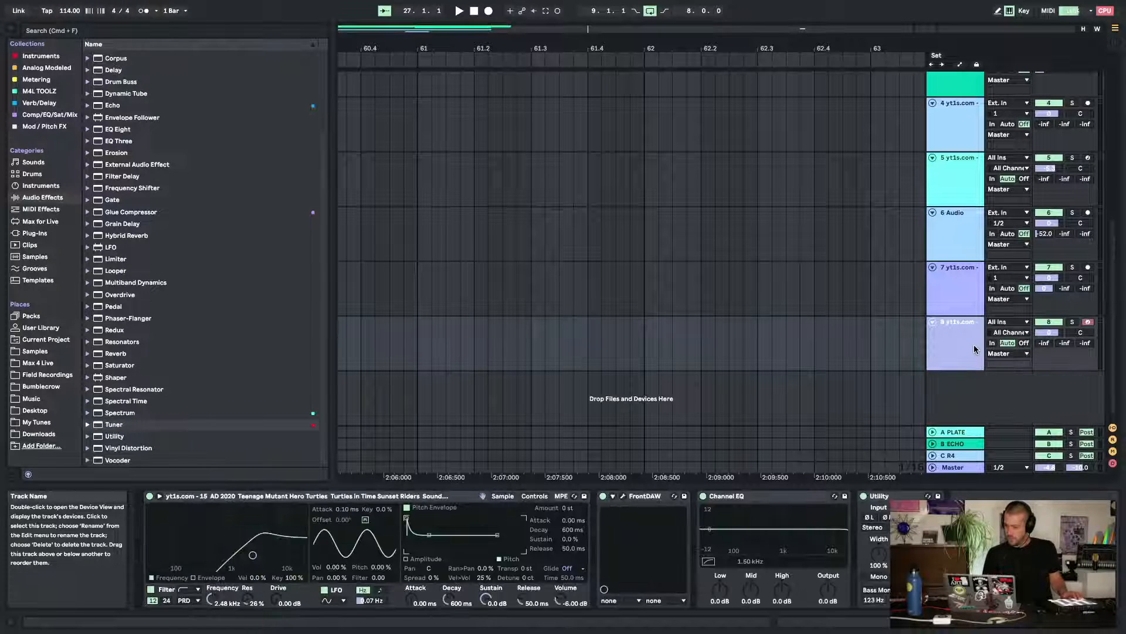
mouse_move(106, 424)
left_mouse_down()
mouse_move(716, 371)
mouse_move(1017, 498)
left_mouse_up()
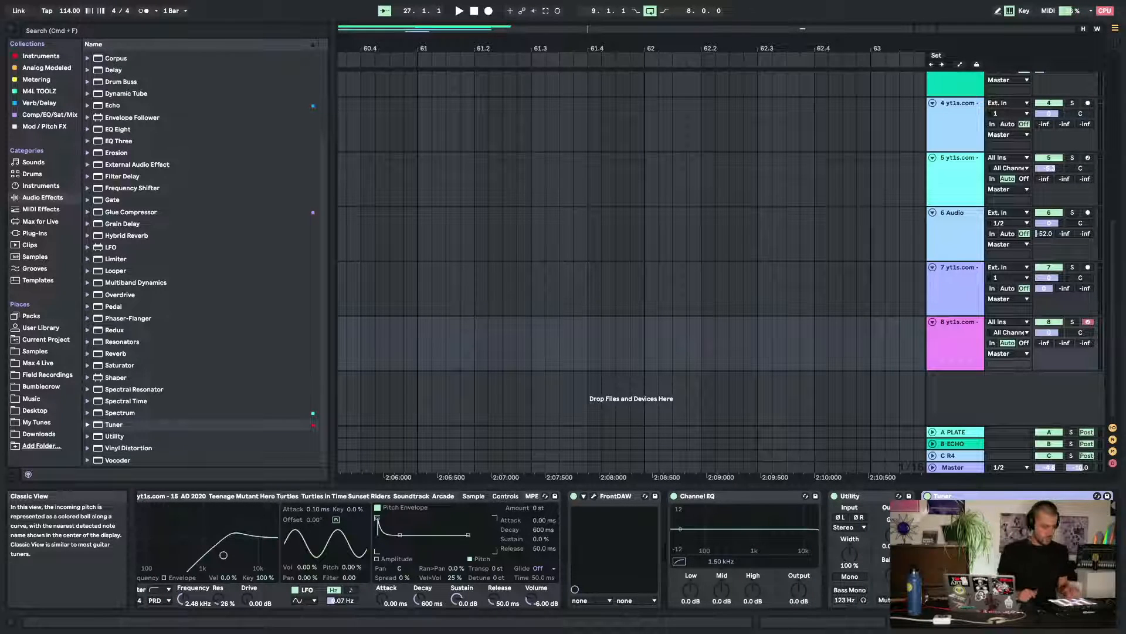
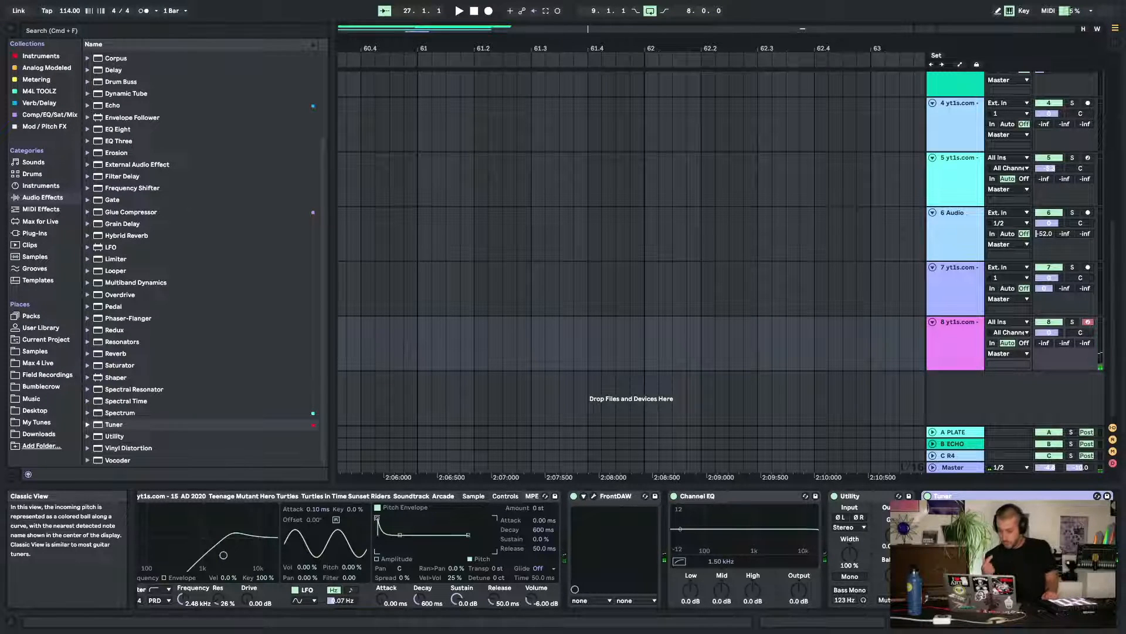
Transpose the Turtles sampler by -4 st and raise track 8's A-PLATE send to about -6.2 dB
left_click(441, 539)
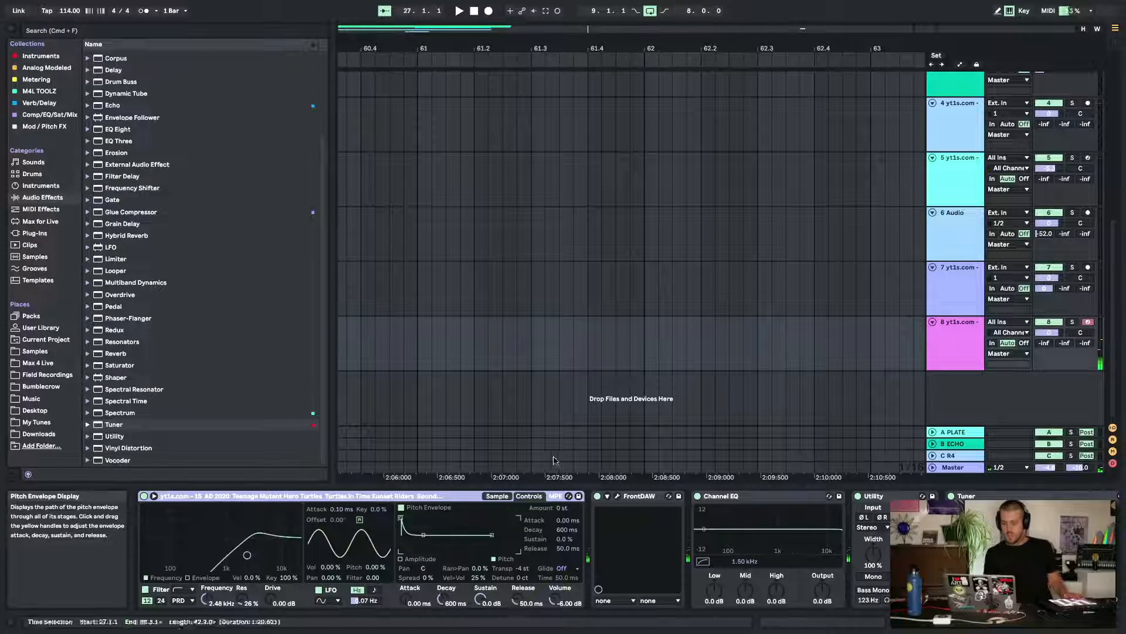
left_click(497, 497)
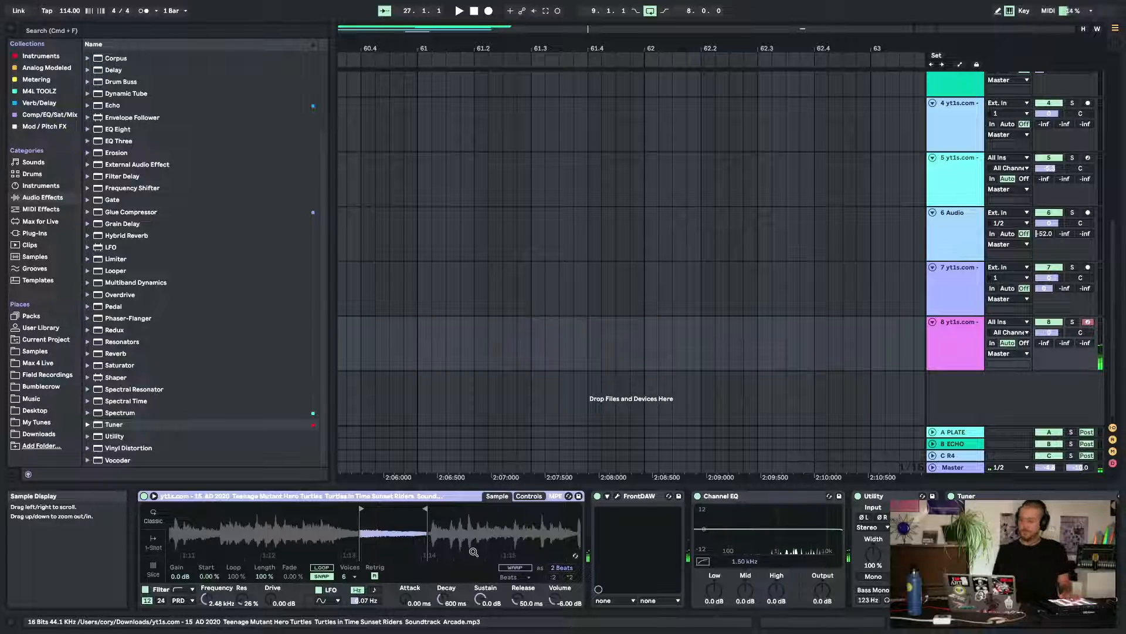
left_click_drag(1044, 343, 1044, 333)
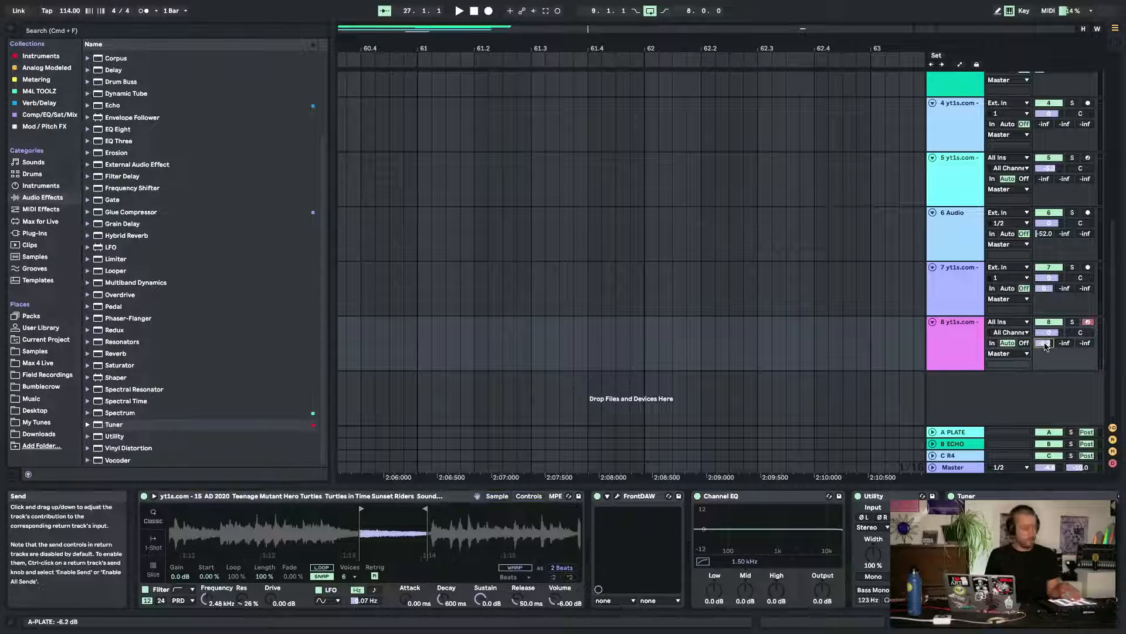
Hide the device view and the browser to show the whole arrangement from bar 1
left_click(1119, 626)
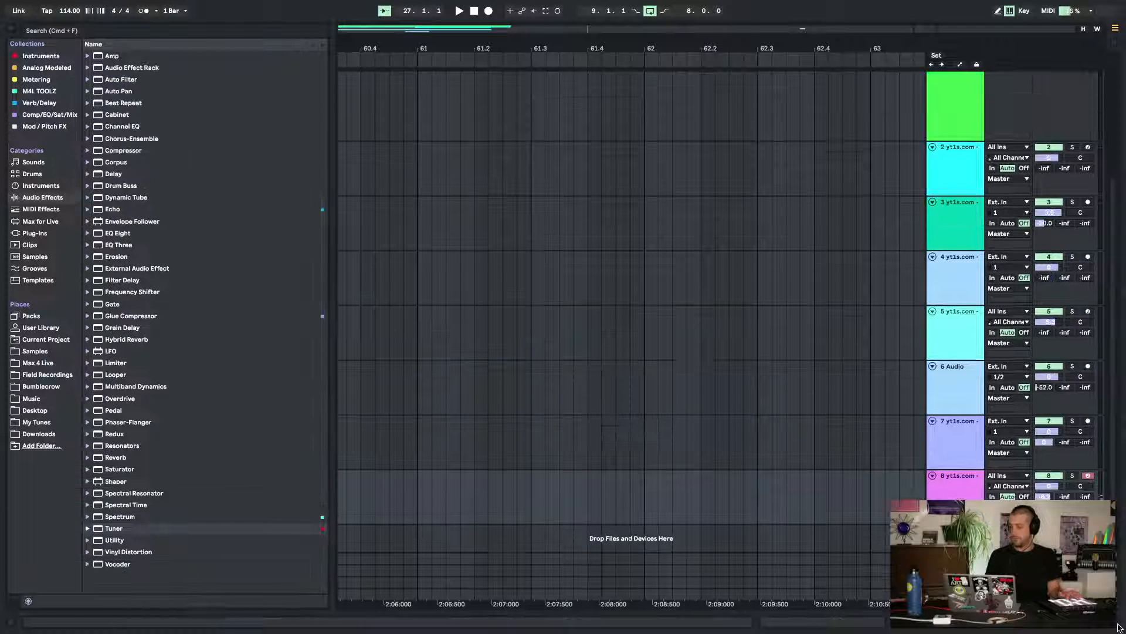
scroll(696, 363, "left", 20)
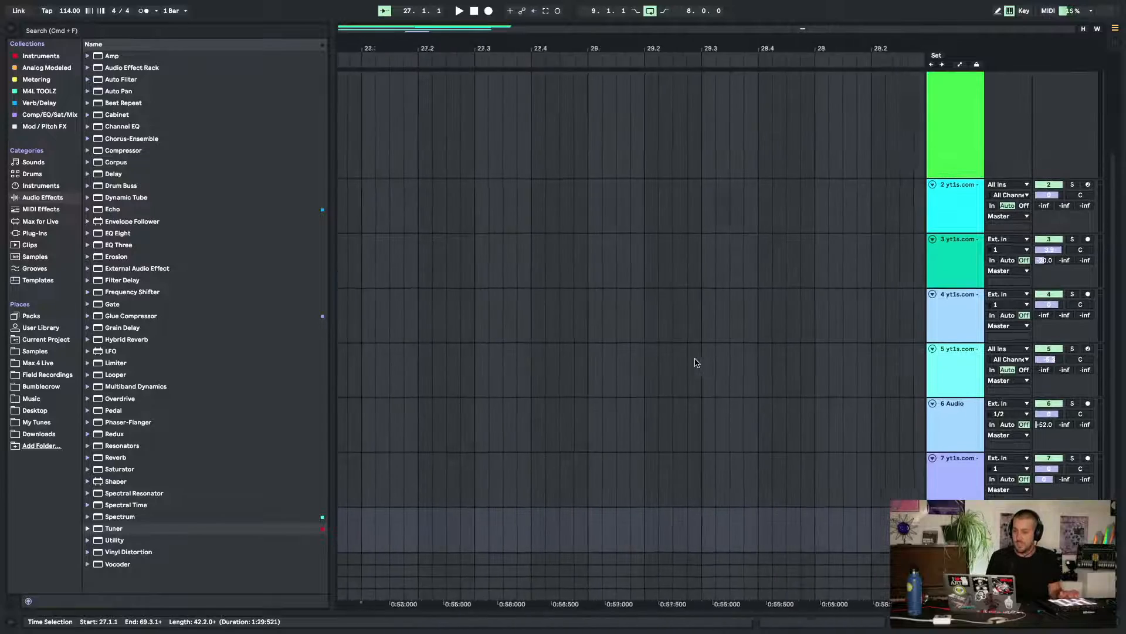
scroll(696, 363, "left", 20)
left_click_drag(663, 41, 376, 41)
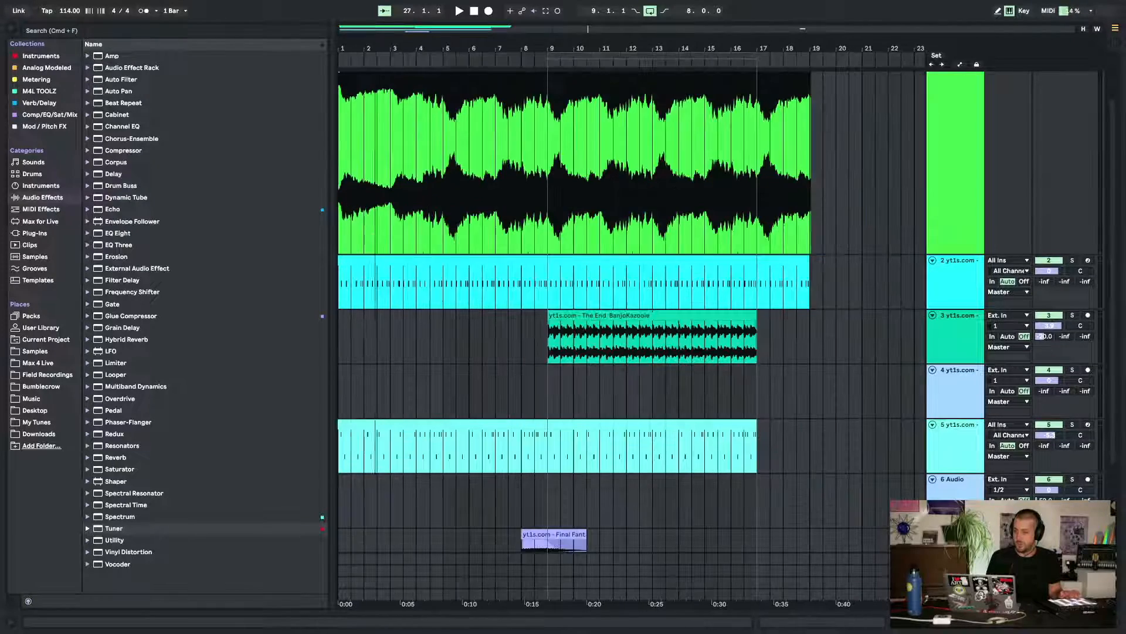
left_click(10, 28)
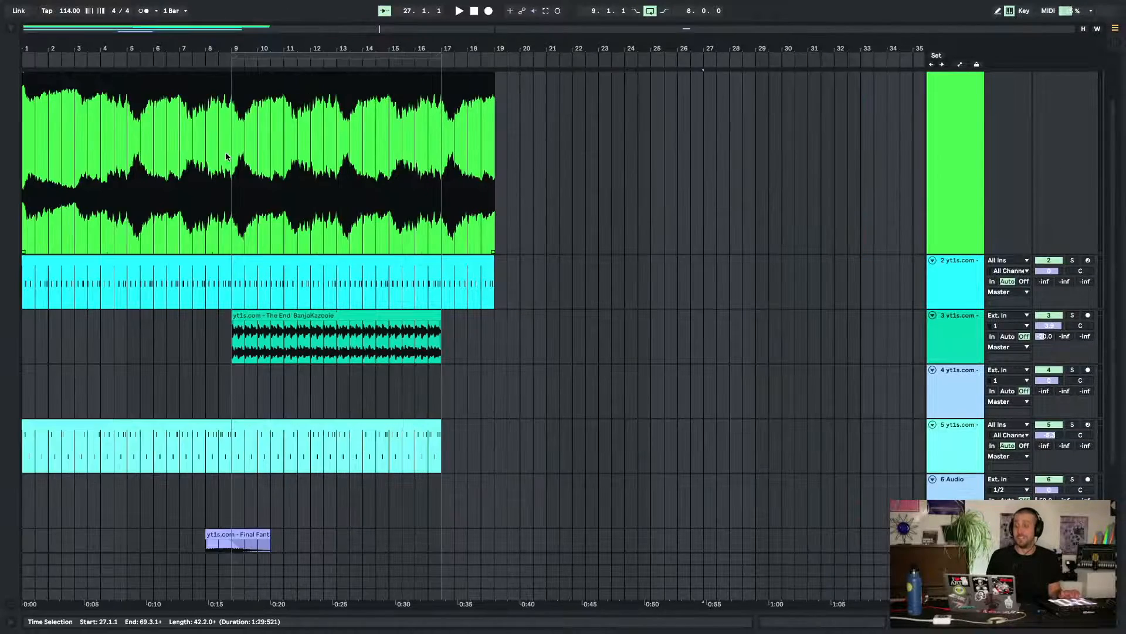
Play the arrangement from 9.3.1 and examine the effect chain on the Banjo-Kazooie track 3
scroll(225, 153, "down", 3)
left_click(230, 391)
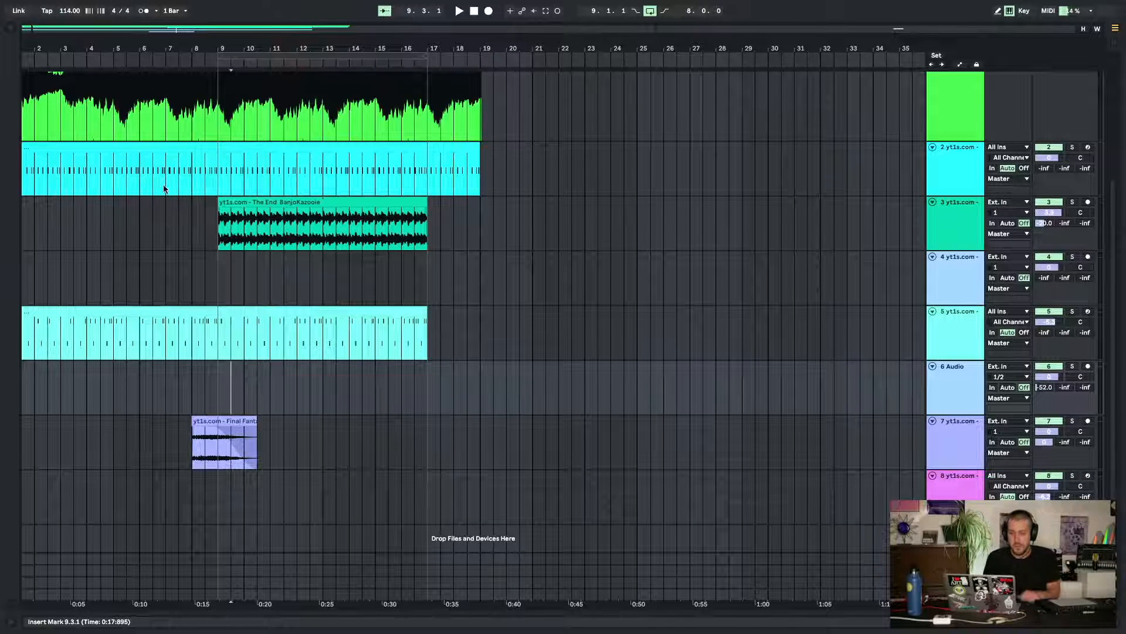
scroll(196, 238, "left", 2)
key("space")
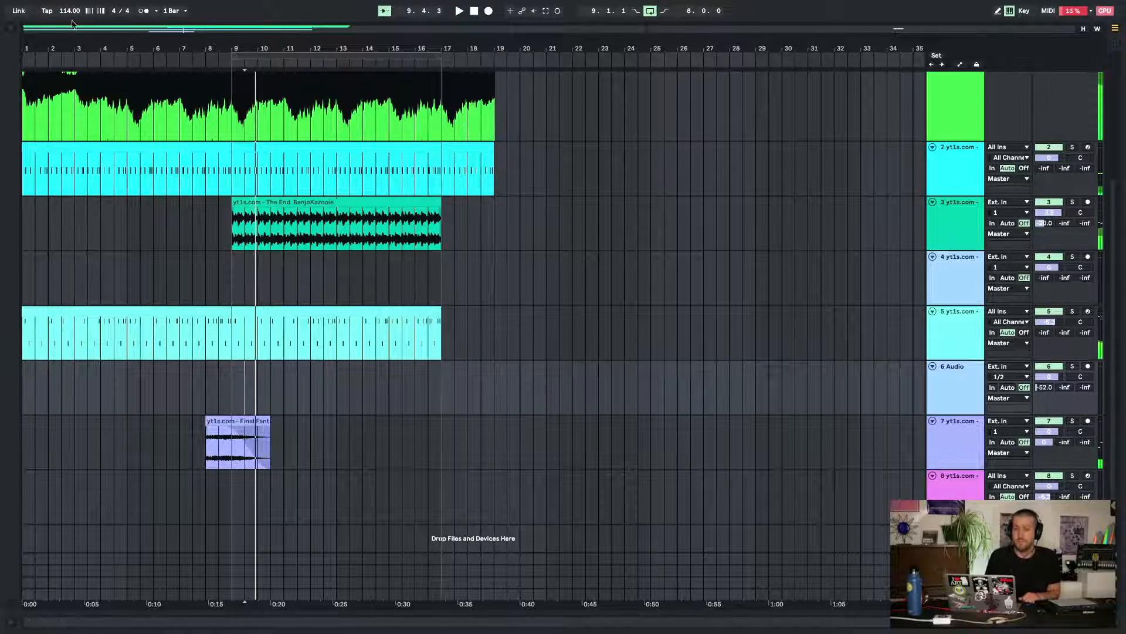
key("space")
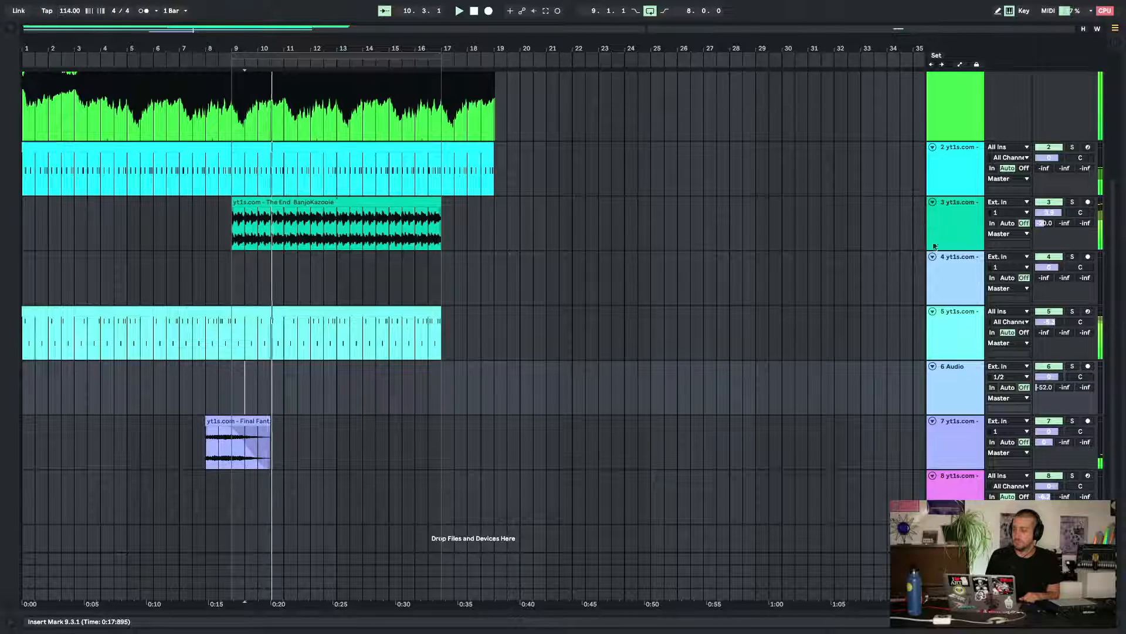
double_click(964, 234)
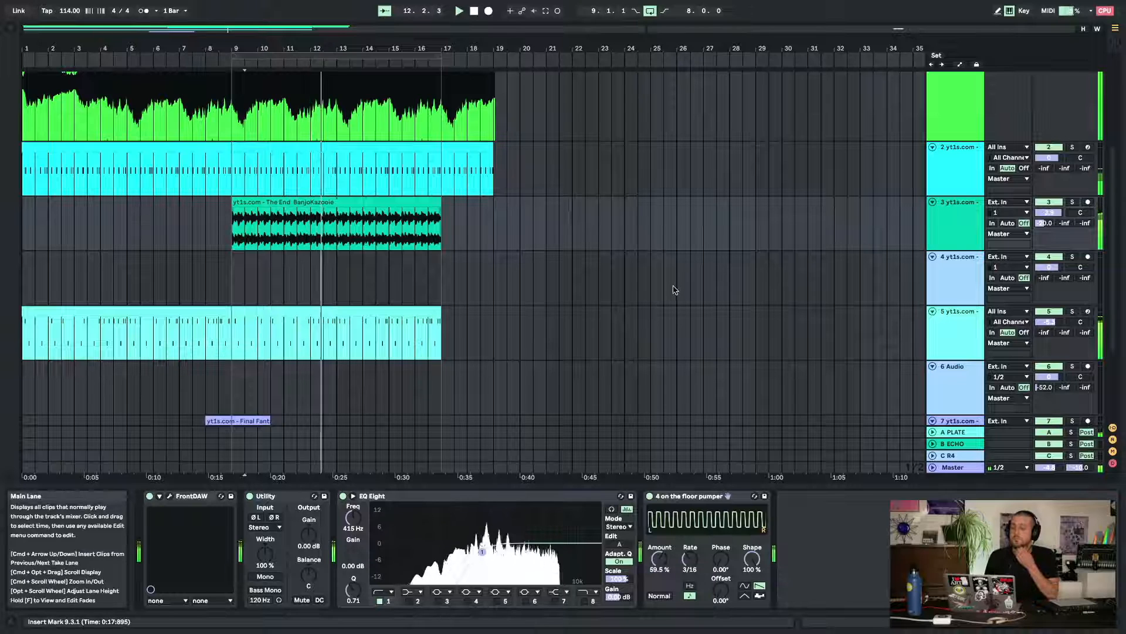
scroll(673, 289, "up", 2)
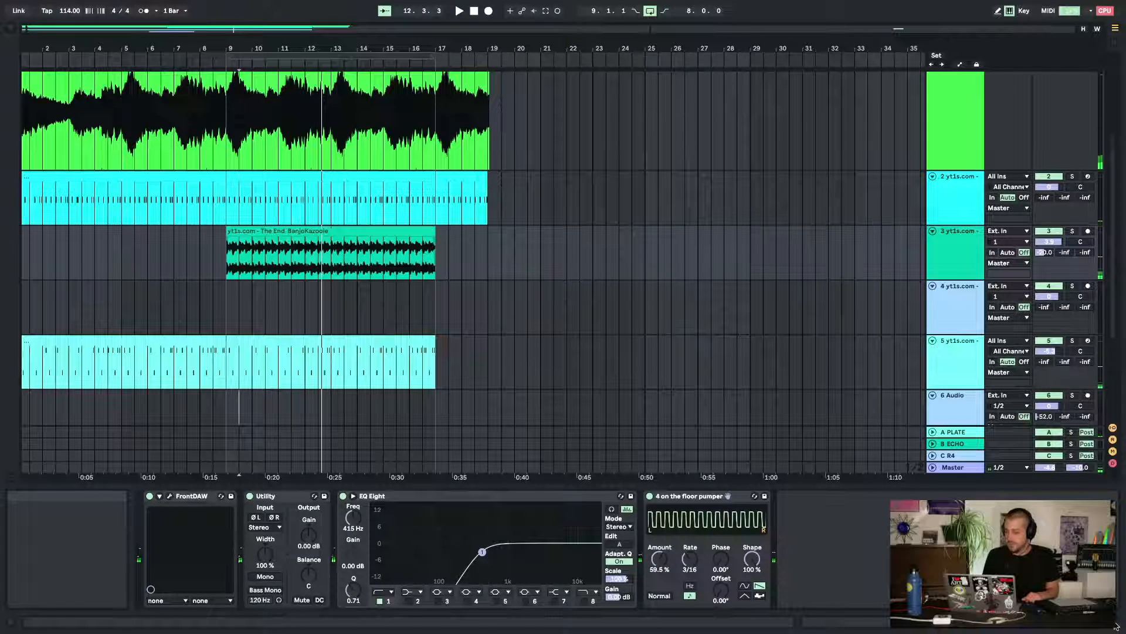
left_click(1116, 626)
scroll(867, 444, "down", 2)
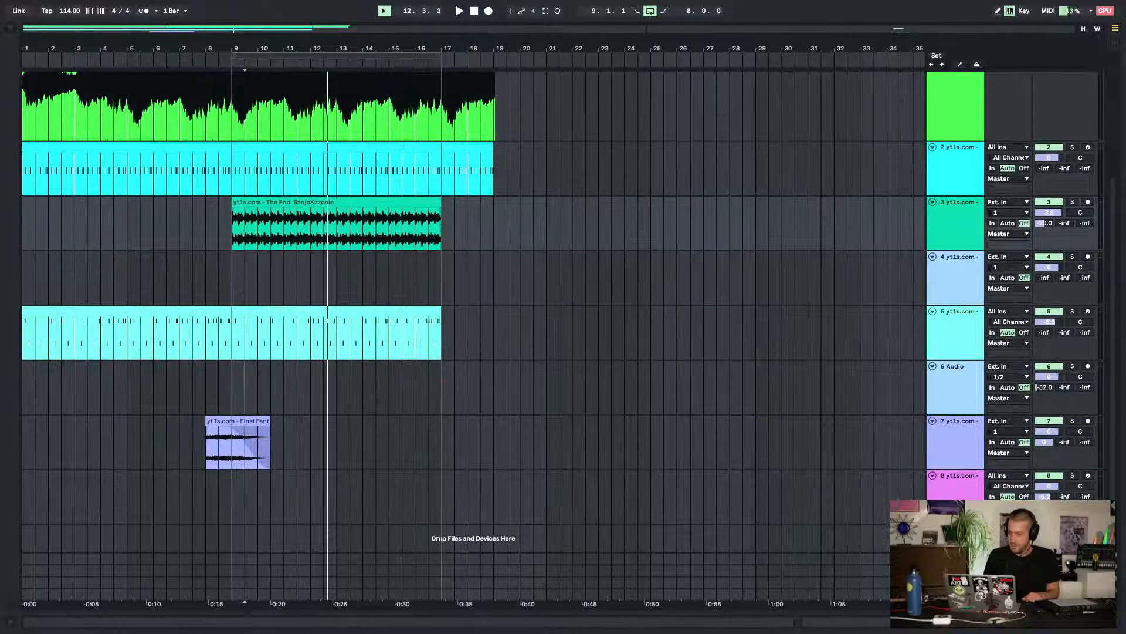
Raise the Turtles sampler track's volume to 6.0 dB during playback and restart playback from 13.1.1
key("space")
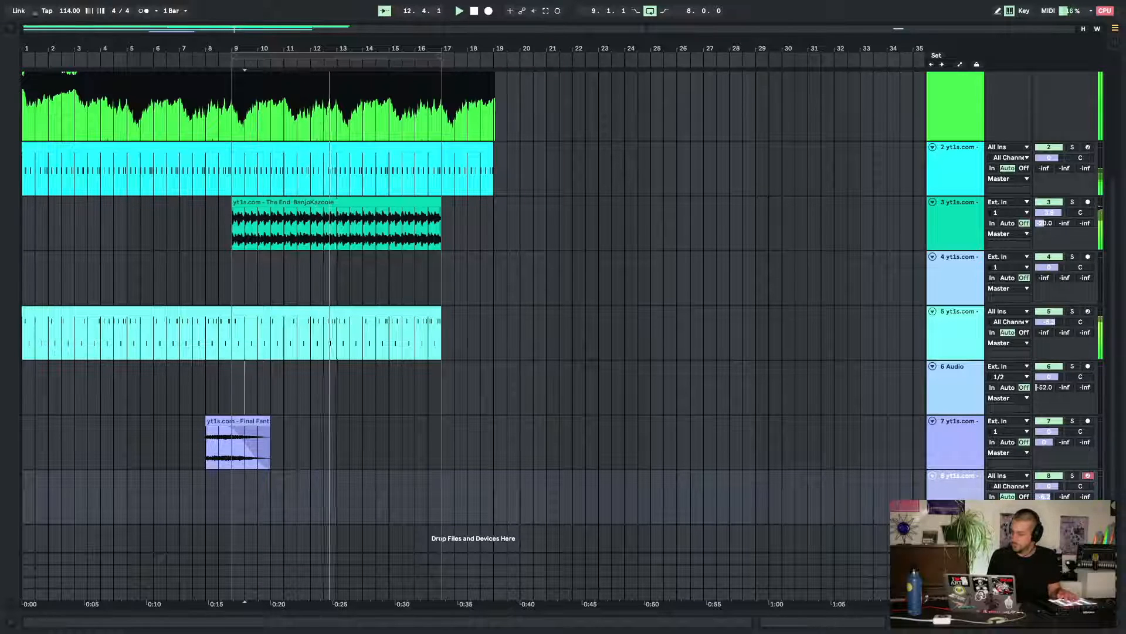
left_click_drag(1049, 486, 1049, 452)
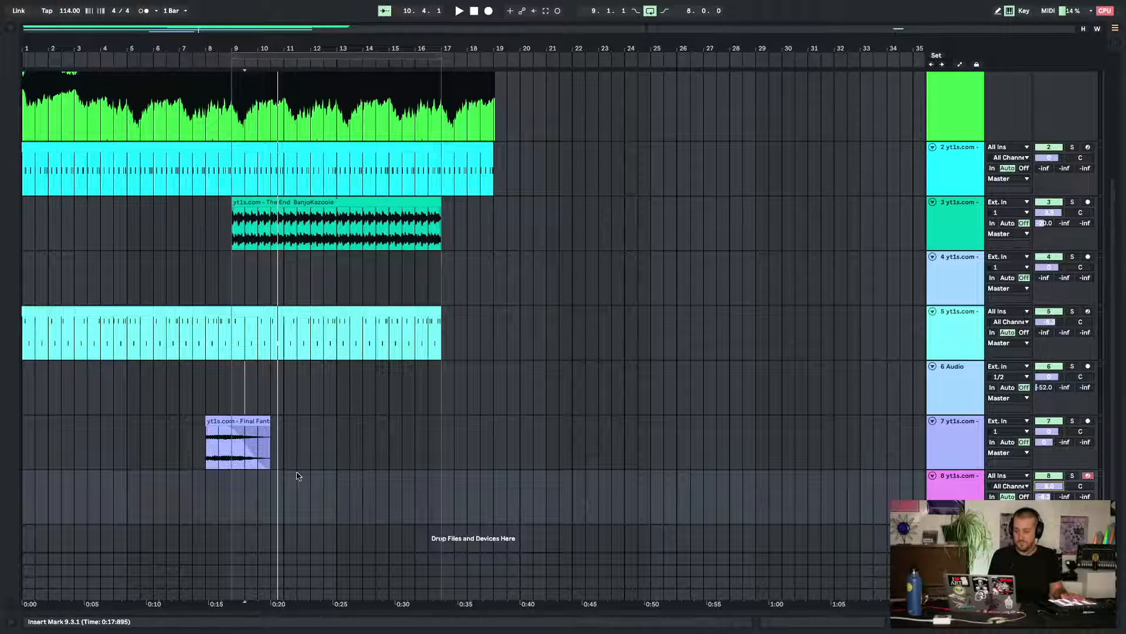
left_click(322, 463)
left_click(337, 494)
key("space")
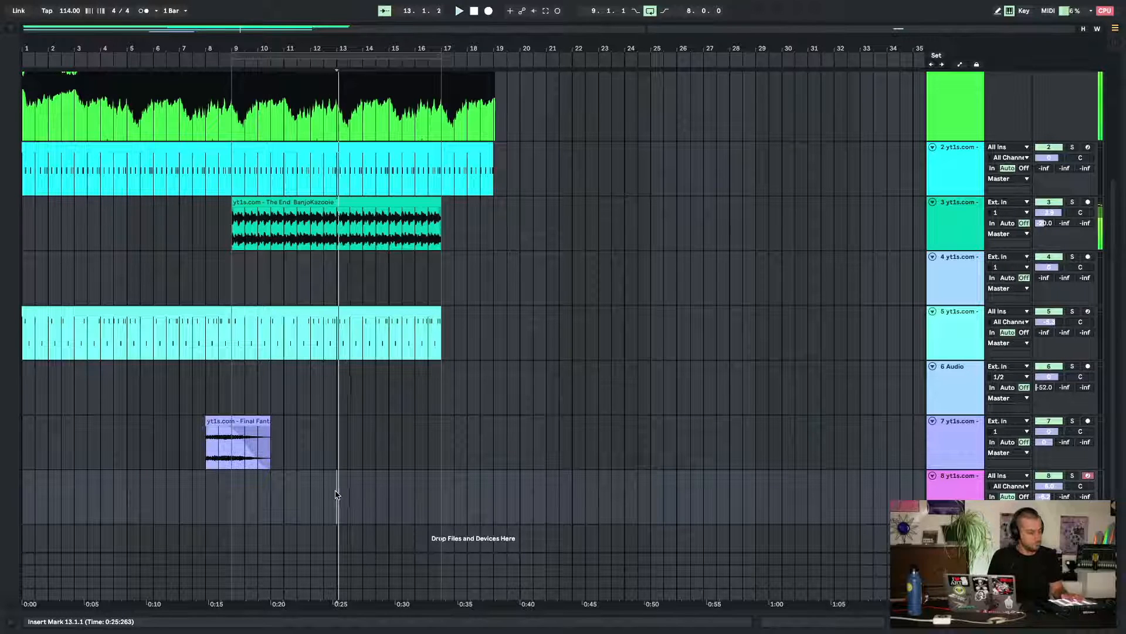
Try recording a MIDI take of the Turtles sampler on track 8 with playback from 11.3.1, and undo the take
left_click(236, 522)
left_click(296, 506)
key("space")
key("space")
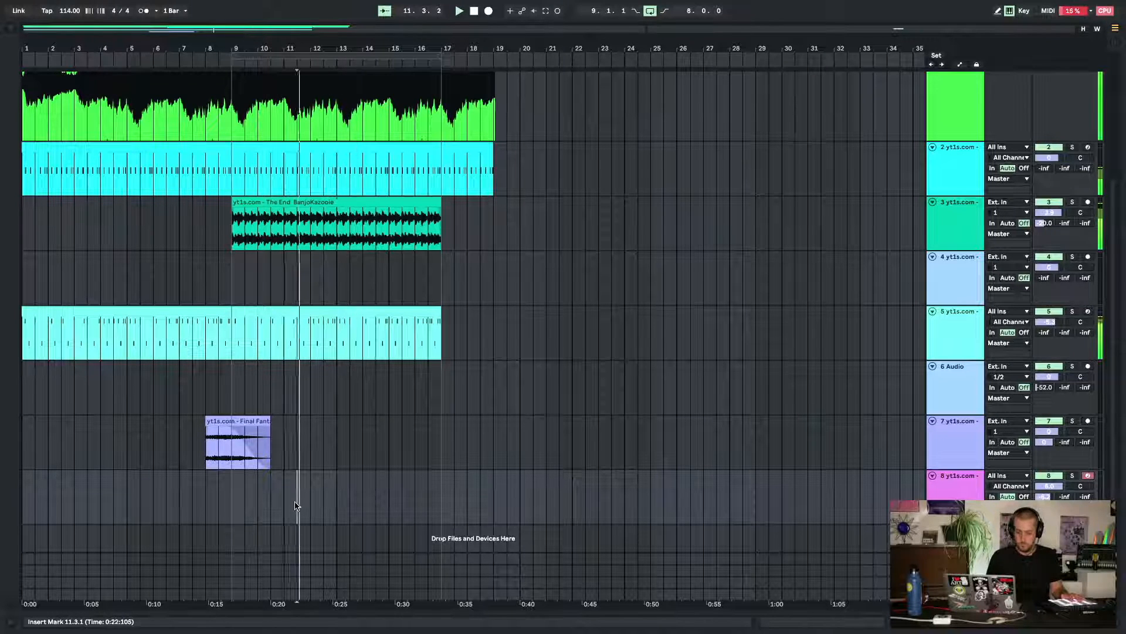
key("F9")
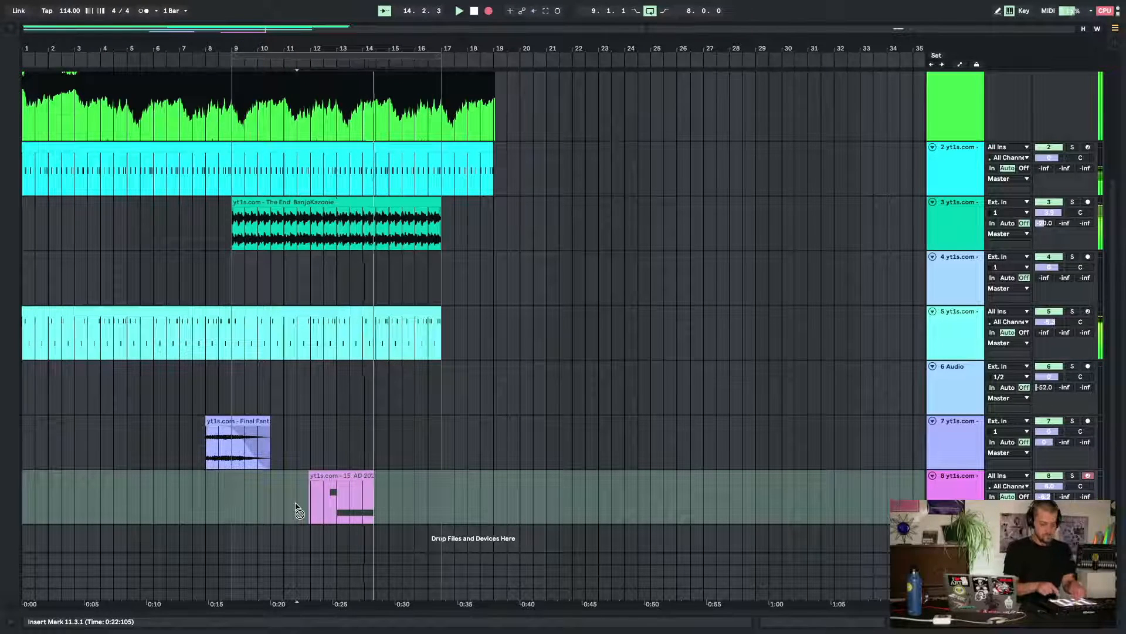
key("space")
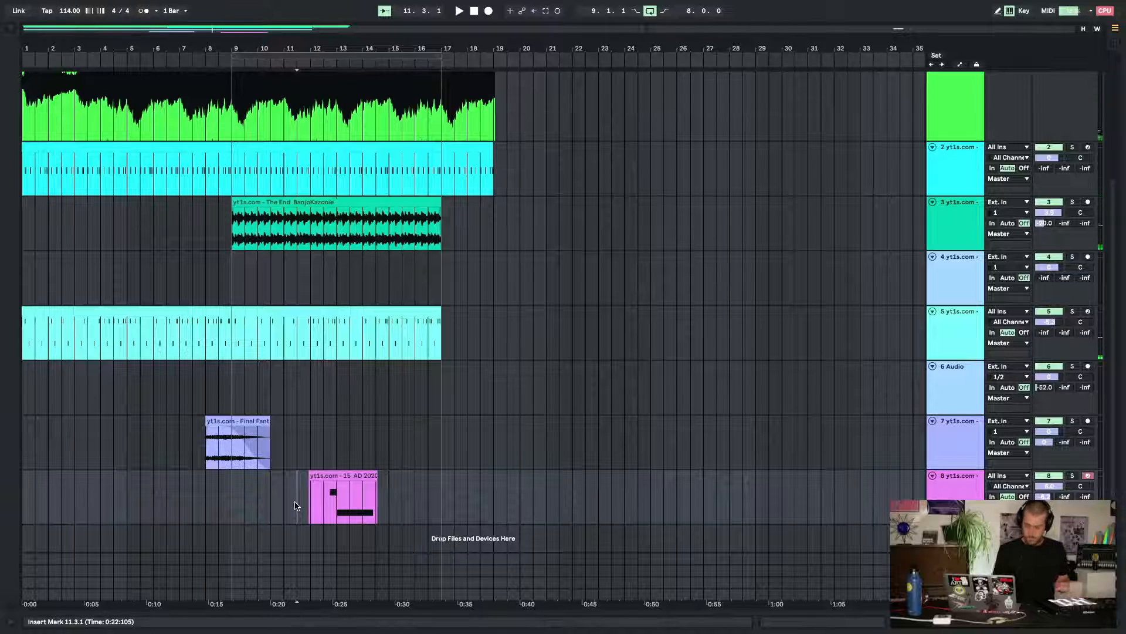
key("ctrl+z")
Play a descending Turtles melody over the arrangement and capture it as a MIDI clip on track 8
key("space")
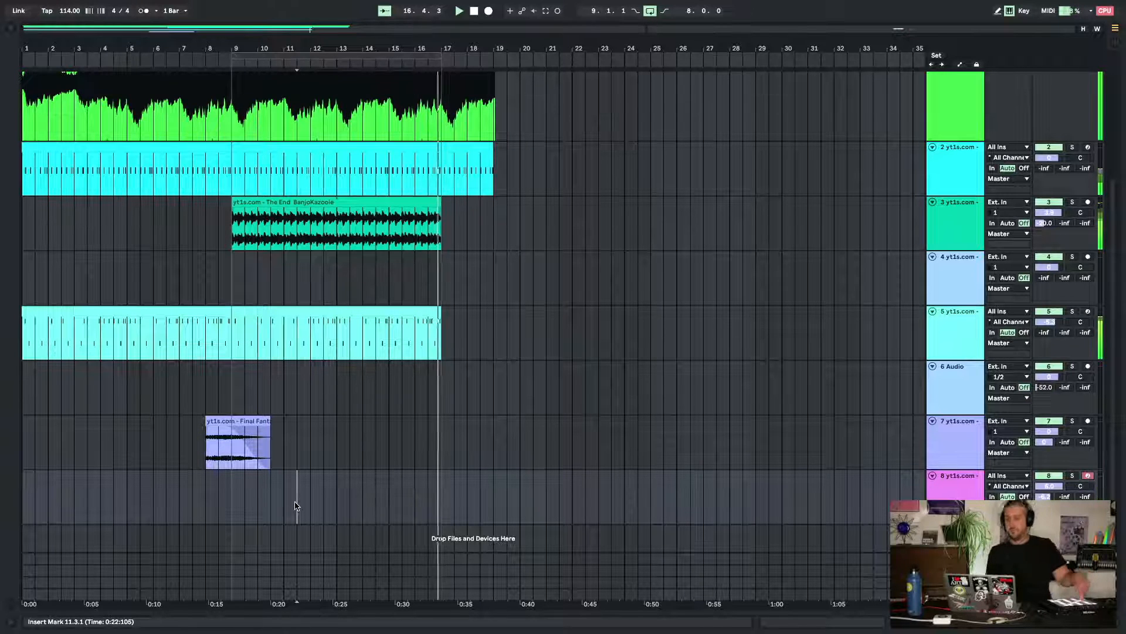
left_click(546, 11)
Clear tracks 2 to 5 from 15.1.1 to 17.1.1 and play back the resulting break
scroll(387, 375, "up", 5)
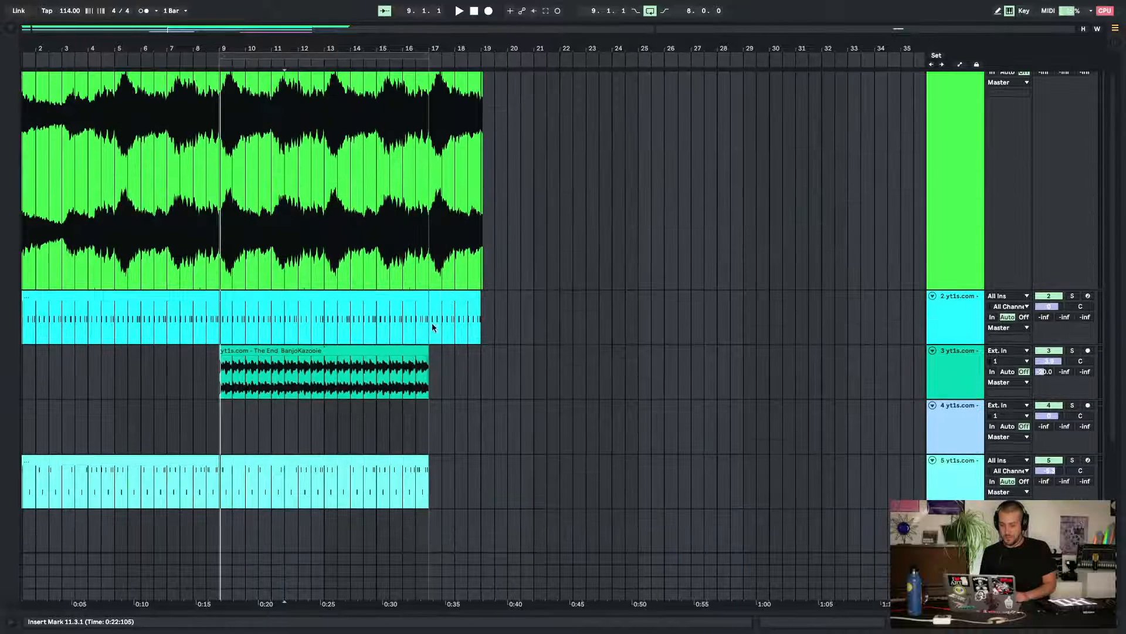
left_click_drag(423, 460, 428, 323)
key("space")
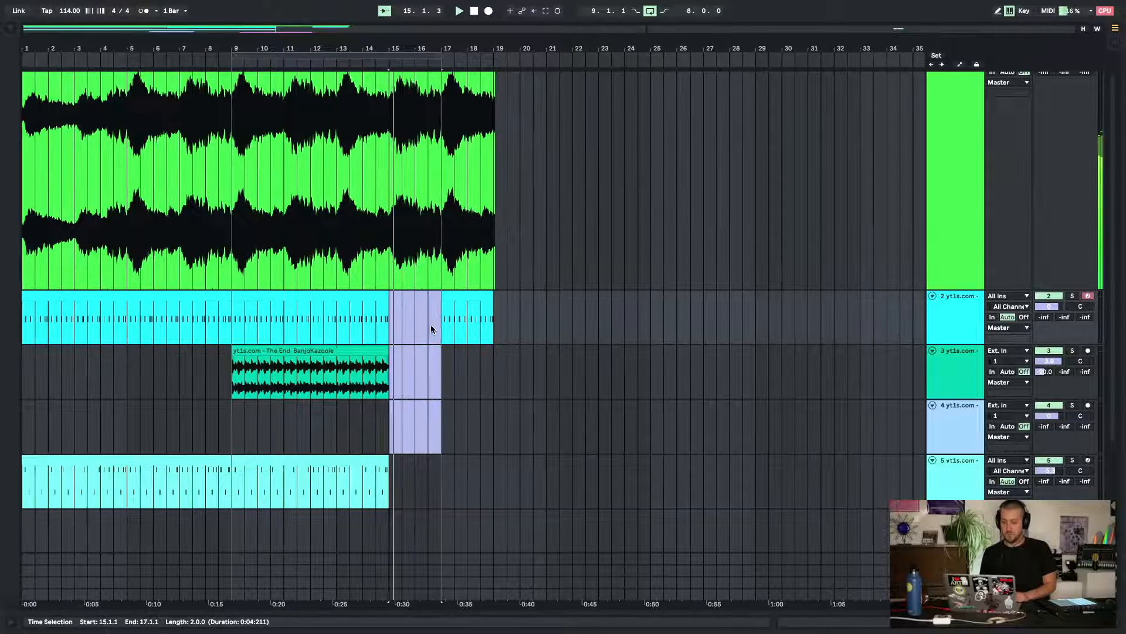
scroll(431, 325, "down", 5)
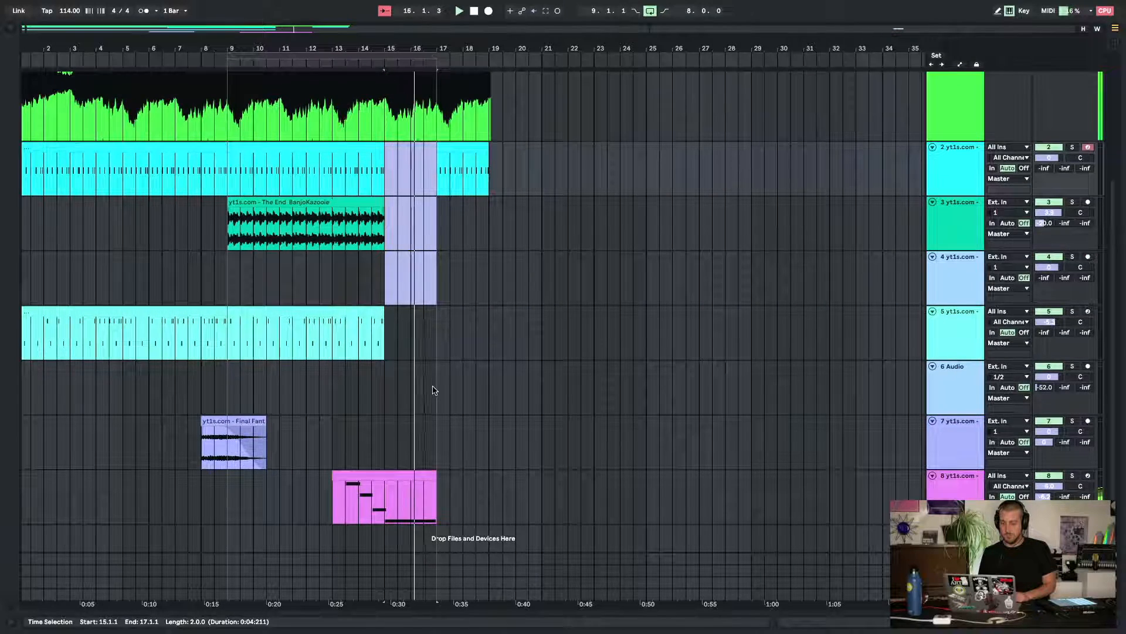
scroll(434, 390, "up", 5)
Turn off the arrangement loop and play the section from 11.1.1
left_click_drag(427, 267, 412, 209)
scroll(367, 355, "down", 5)
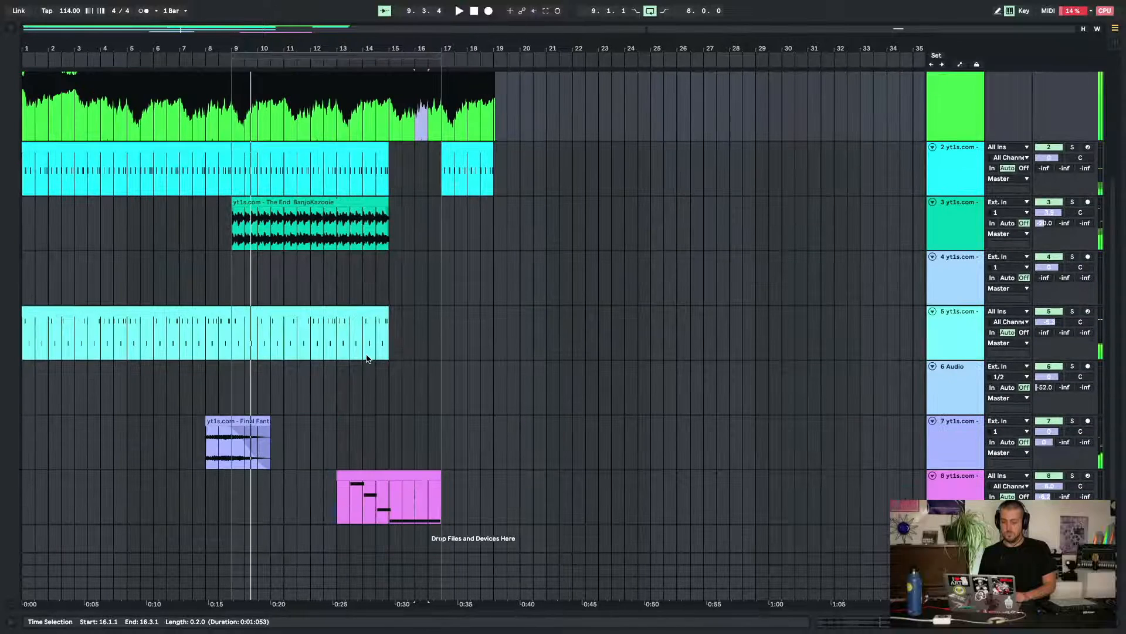
left_click(442, 395)
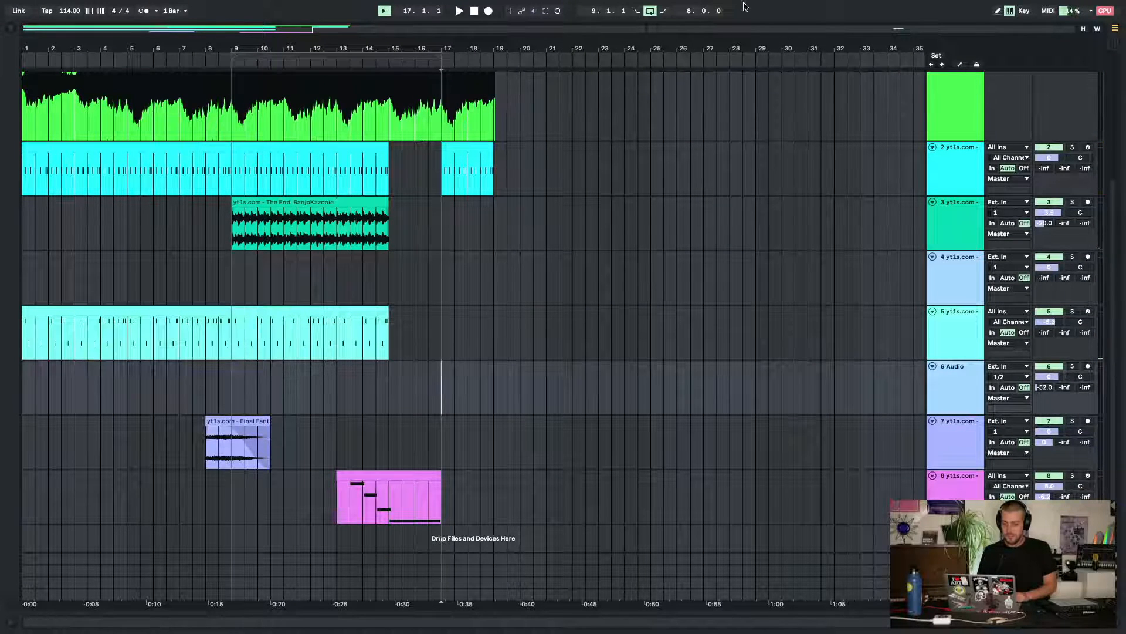
key("space")
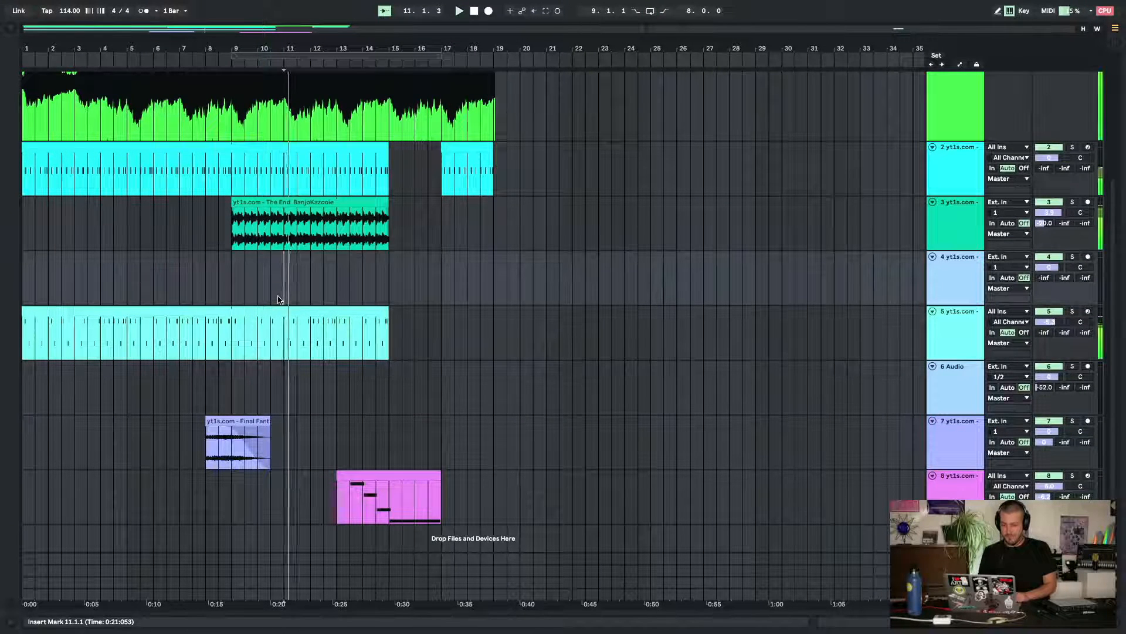
Lower the Banjo-Kazooie track's volume to -8.0 dB and the Turtles sampler track's volume to 4.4 dB
left_click(301, 203)
left_click_drag(1050, 213, 1050, 246)
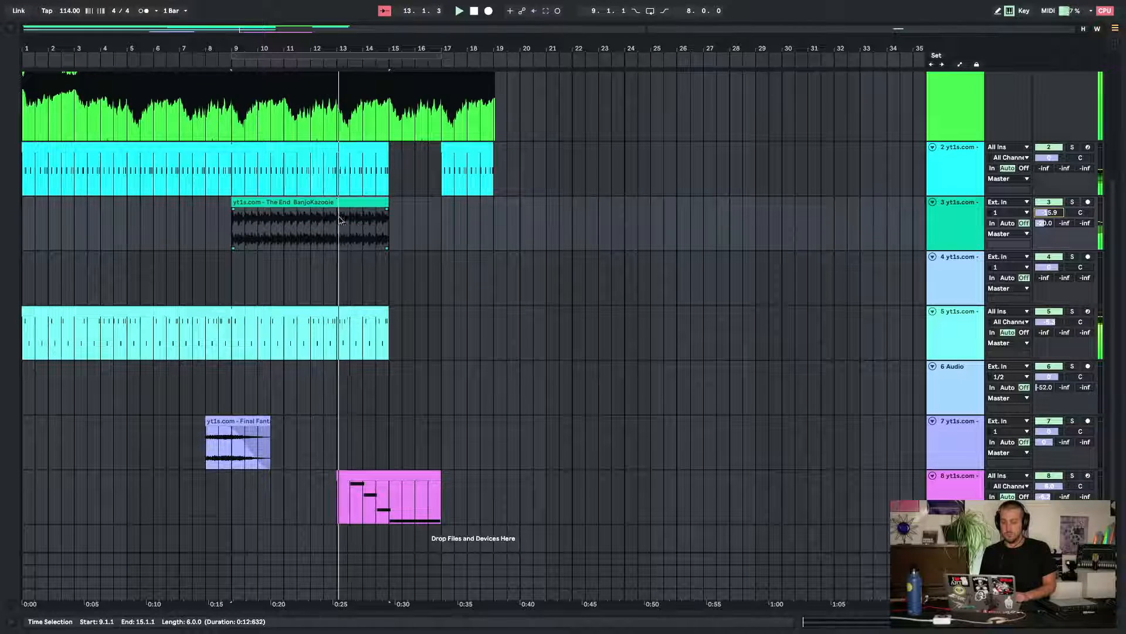
left_click_drag(1050, 212, 1049, 196)
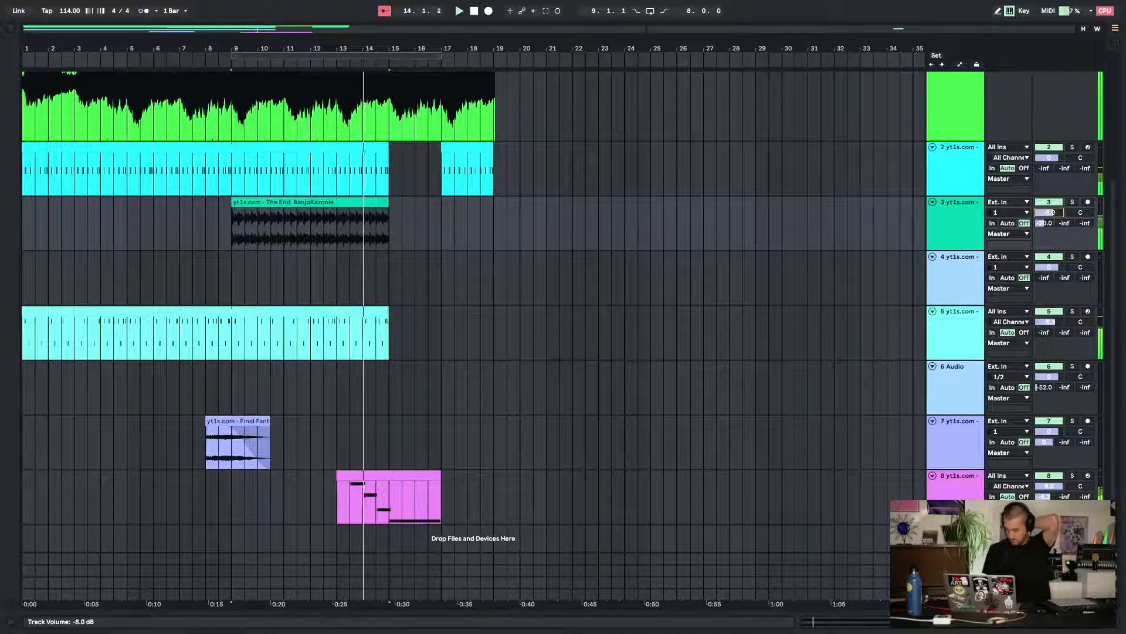
left_click(1049, 486)
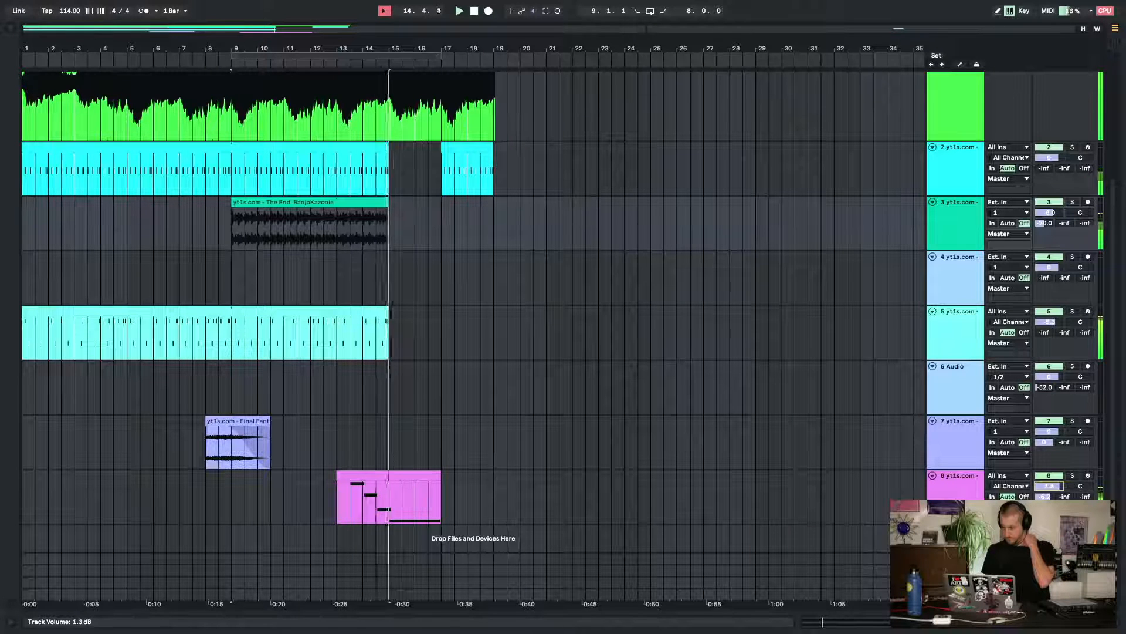
left_click_drag(1049, 486, 1049, 489)
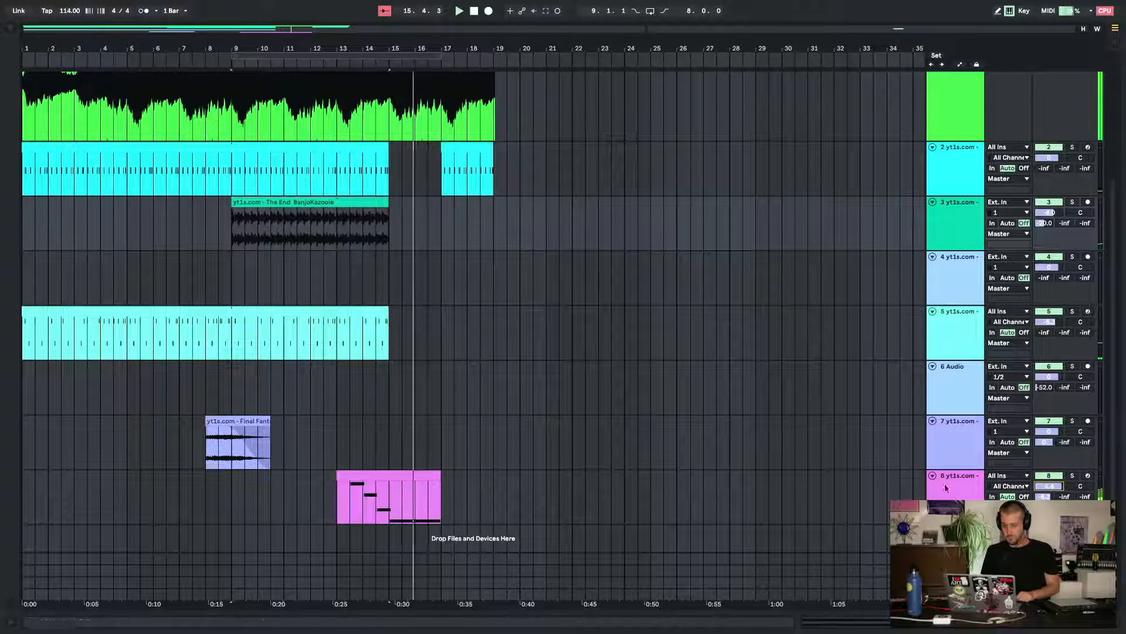
Examine the Chrono Trigger clip around bar 16 and listen to the break from 15.1.1
scroll(562, 342, "up", 5)
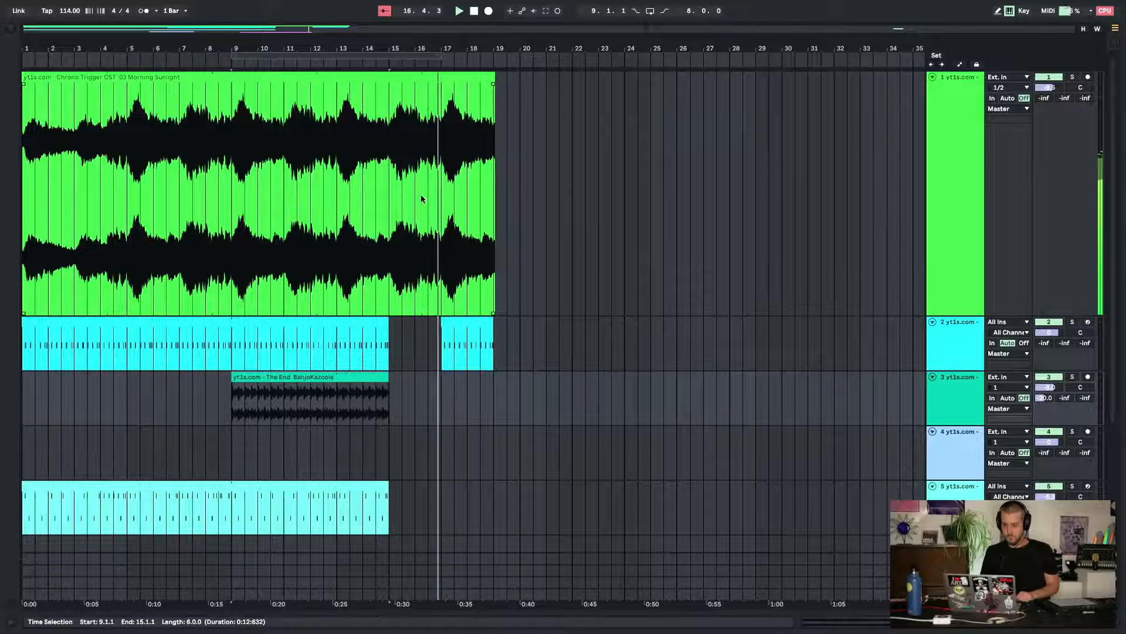
scroll(428, 125, "up", 10)
left_click_drag(428, 125, 581, 130)
scroll(580, 130, "down", 5)
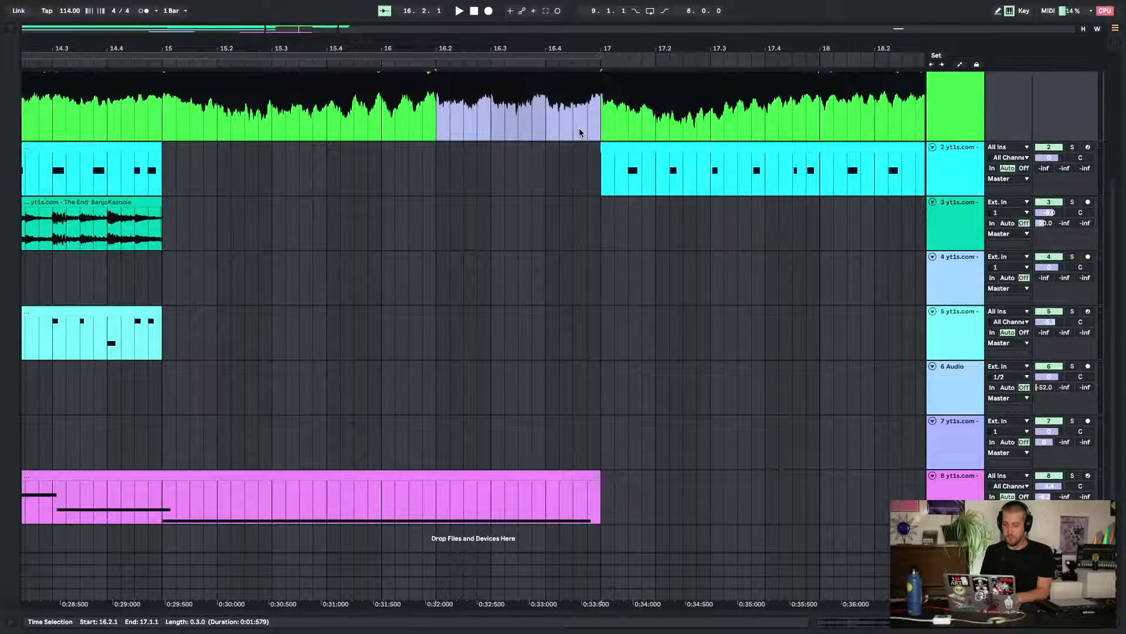
left_click(308, 160)
key("space")
left_click(288, 224)
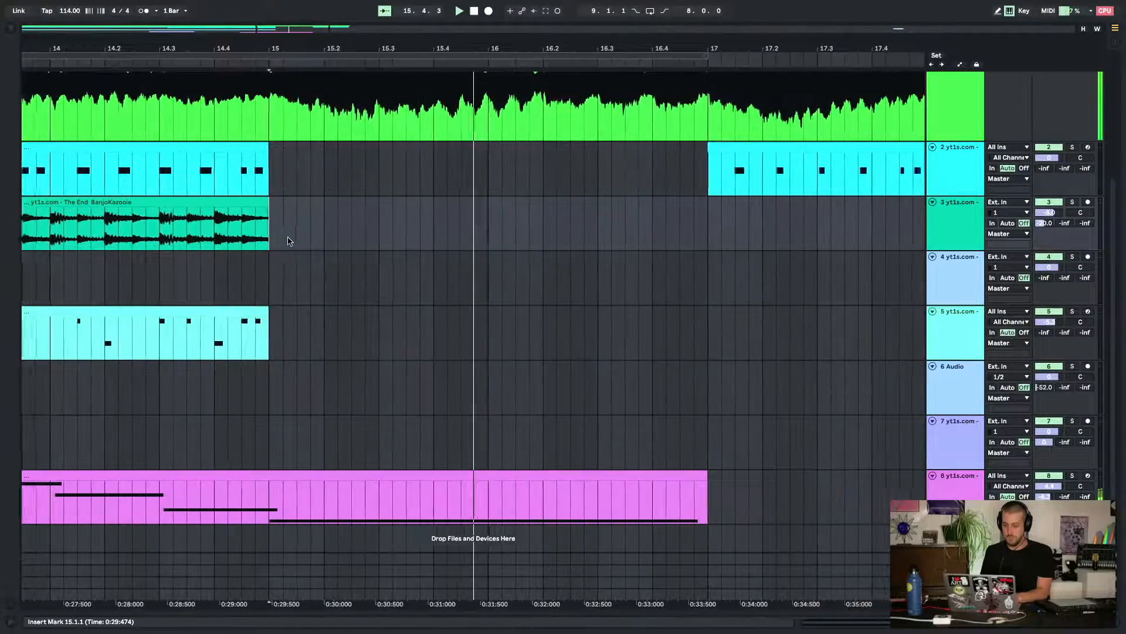
scroll(510, 226, "up", 4)
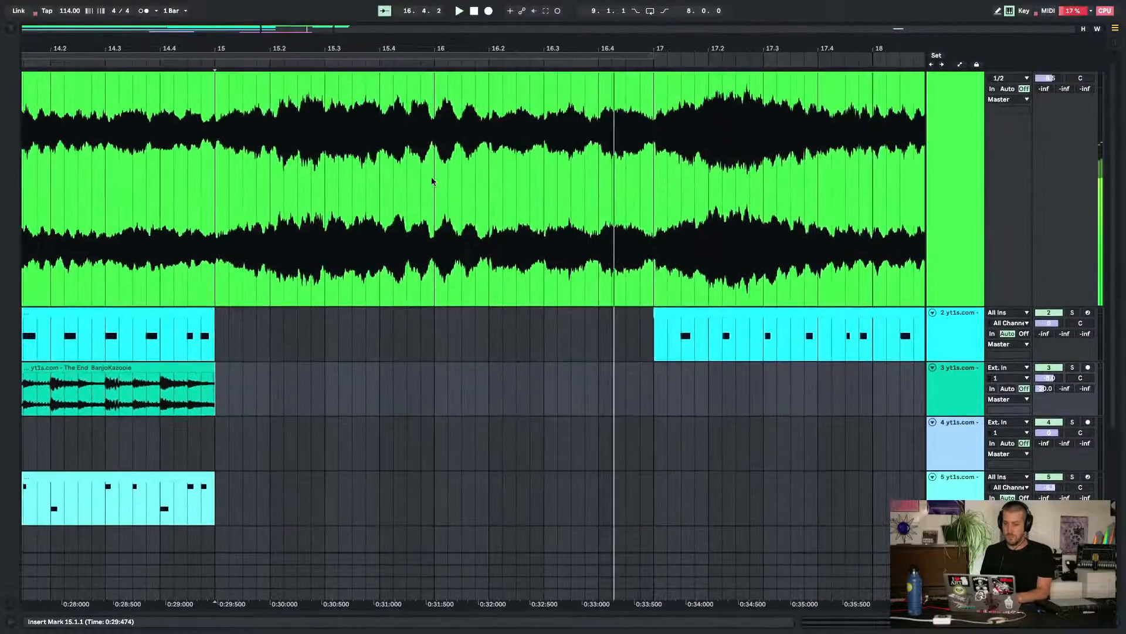
Split the Chrono Trigger clip at every beat of bar 16, from 16.1.1 to 17.1.1
left_click_drag(434, 181, 651, 194)
key("space")
scroll(651, 194, "up", 1)
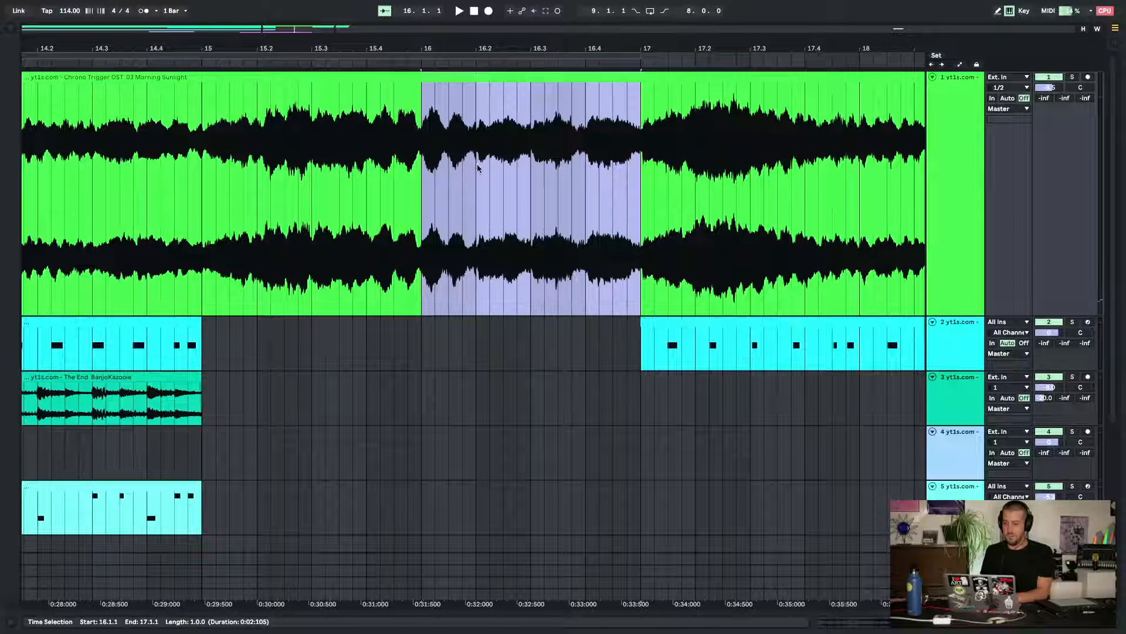
left_click_drag(478, 169, 425, 170)
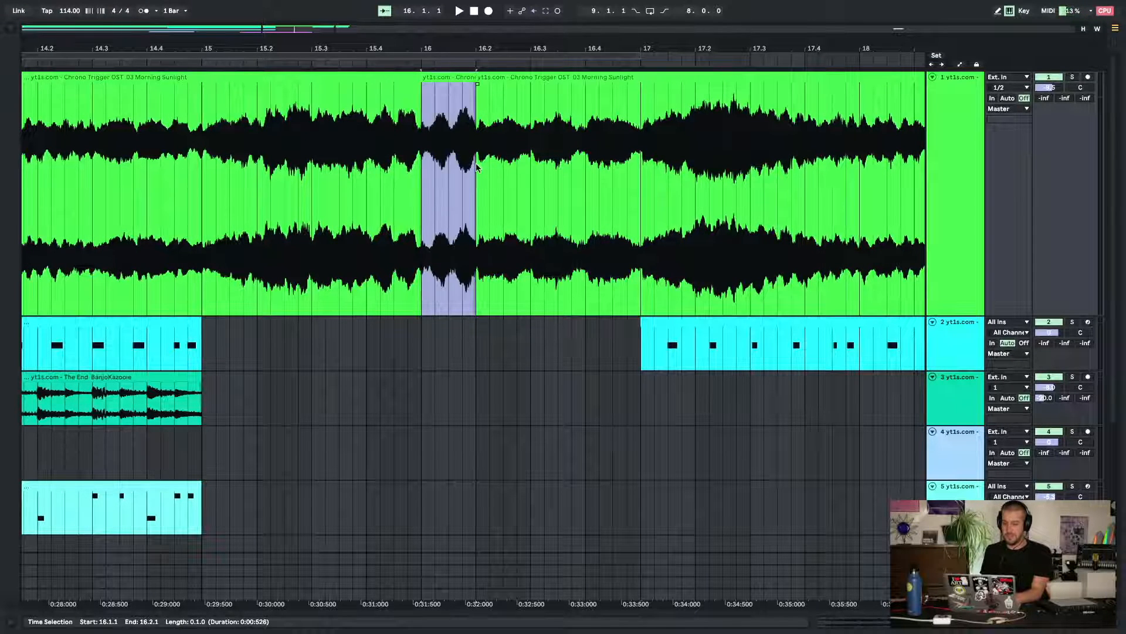
key("super+d")
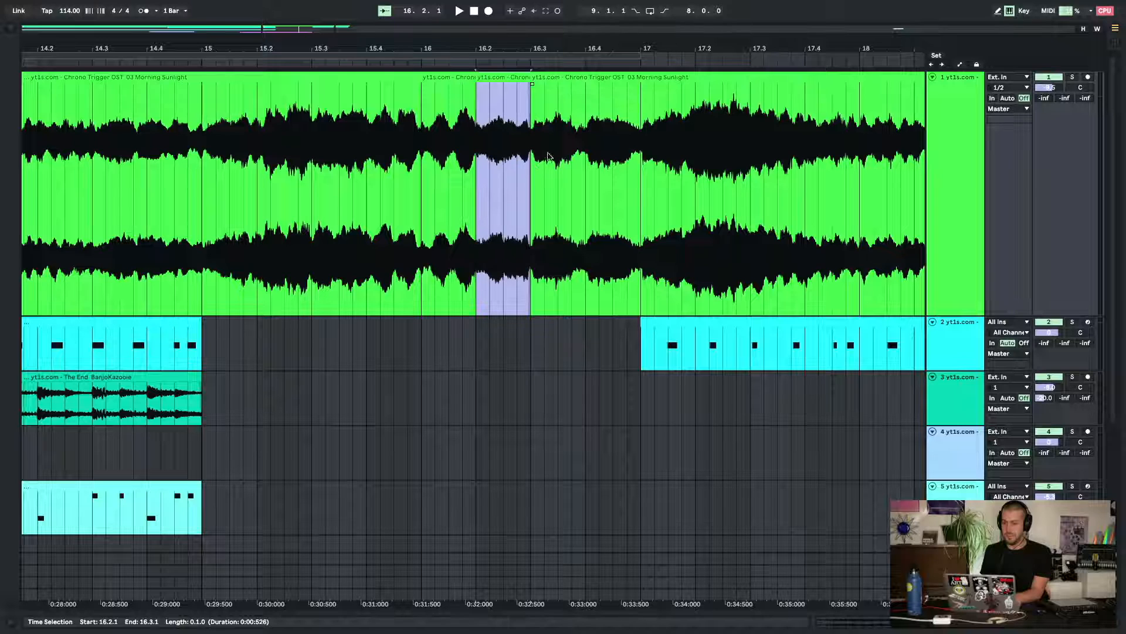
key("super+d")
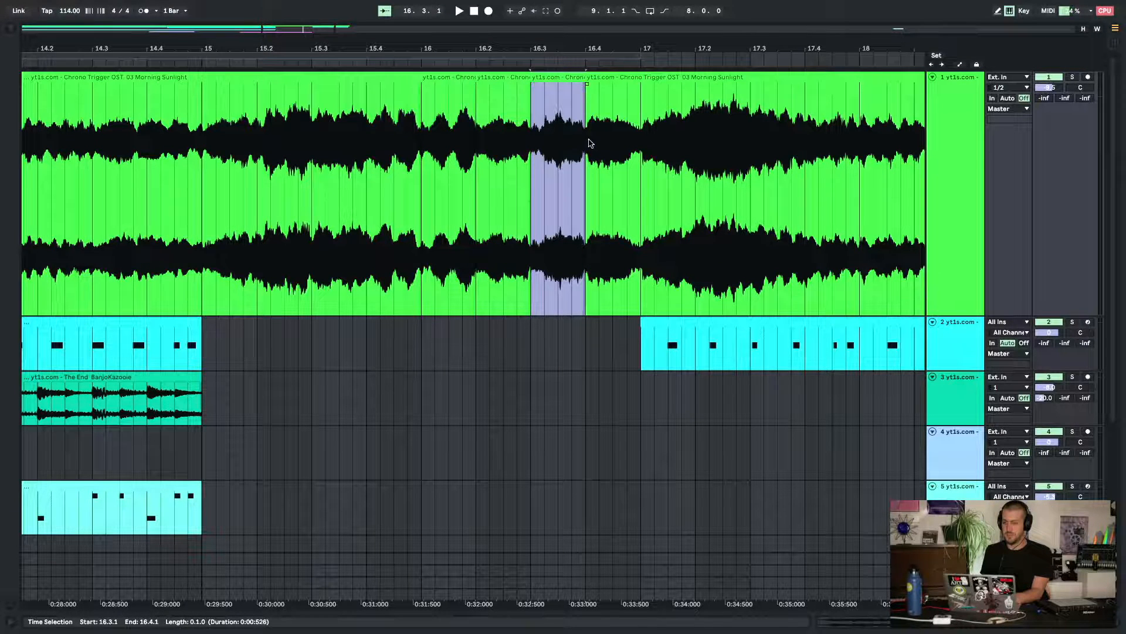
key("super+d")
key("super+e")
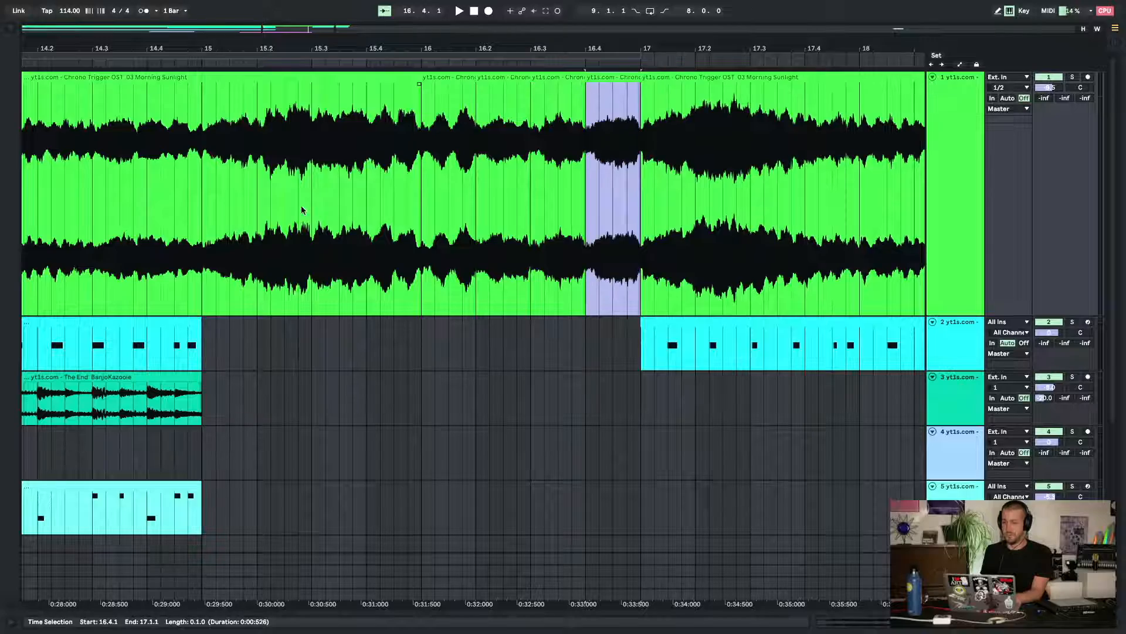
Play the sliced break from 14.4.4, solo the Chrono Trigger track and listen to its first slice in bar 16
left_click(198, 244)
scroll(187, 245, "left", 5)
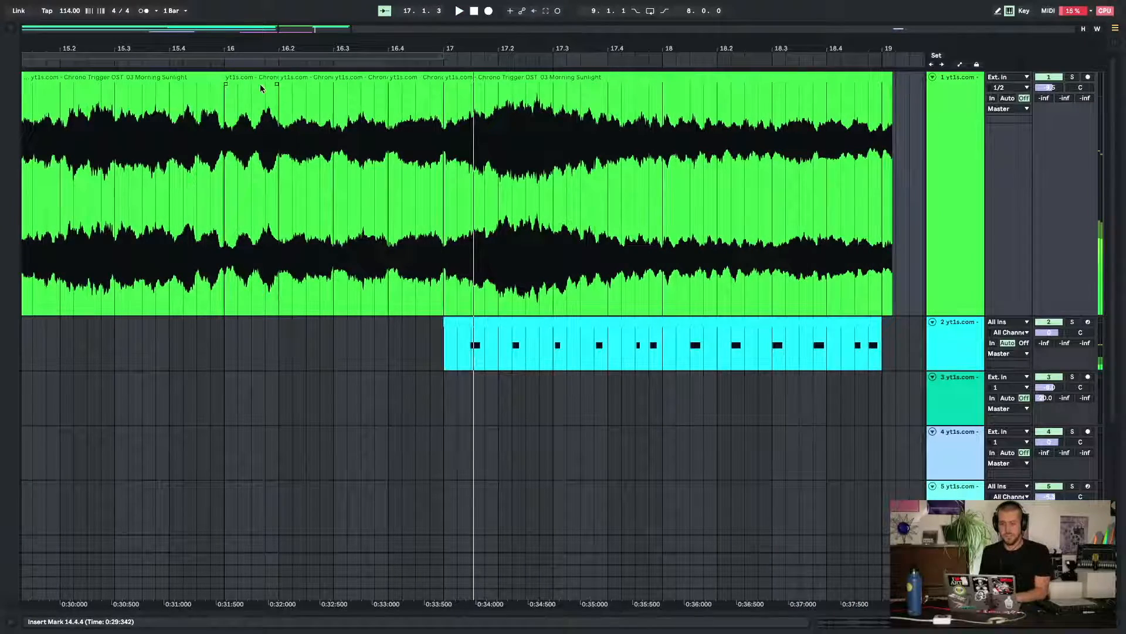
left_click(261, 88)
left_click(1070, 79)
key("space")
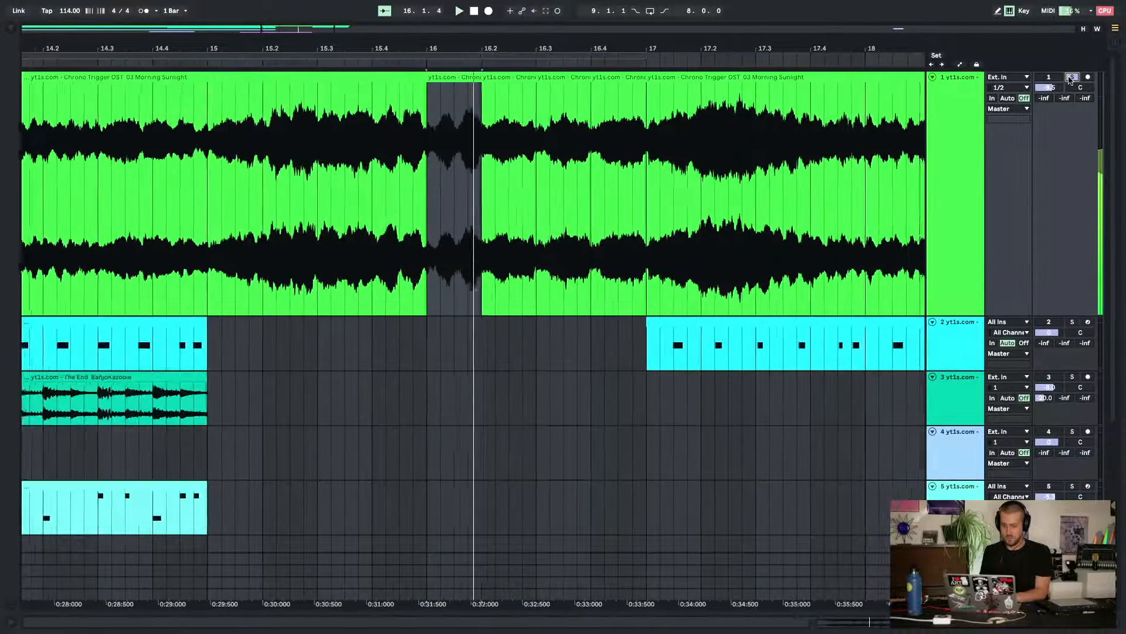
key("space")
Inspect the Chrono Trigger slices in bar 16 one by one and listen to the break from 15.3.3
left_click(491, 88)
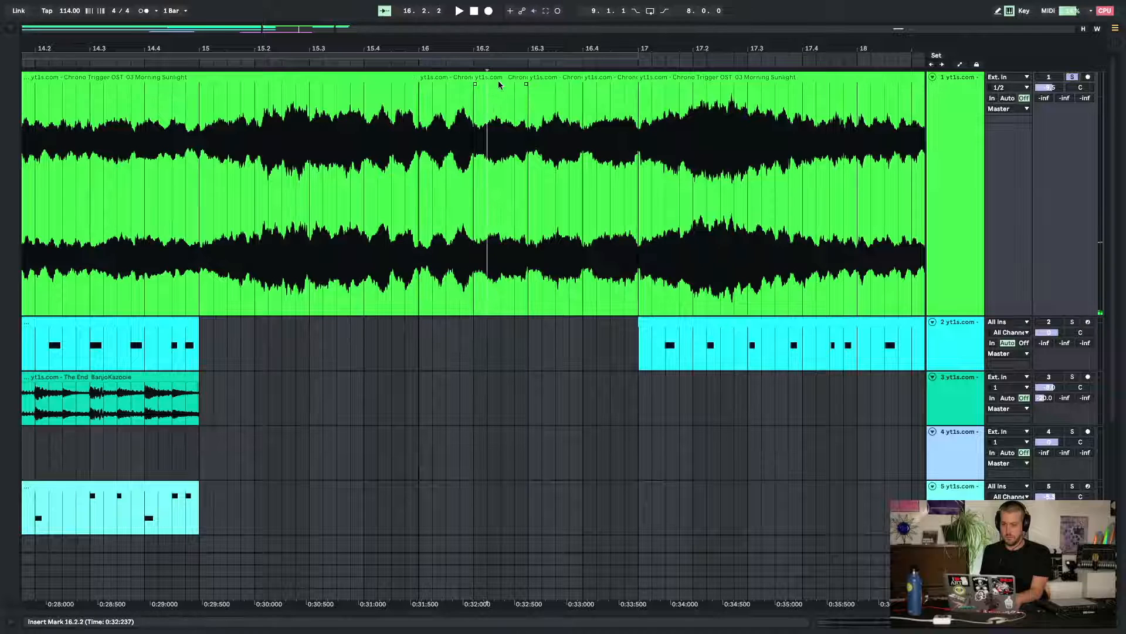
left_click(472, 79)
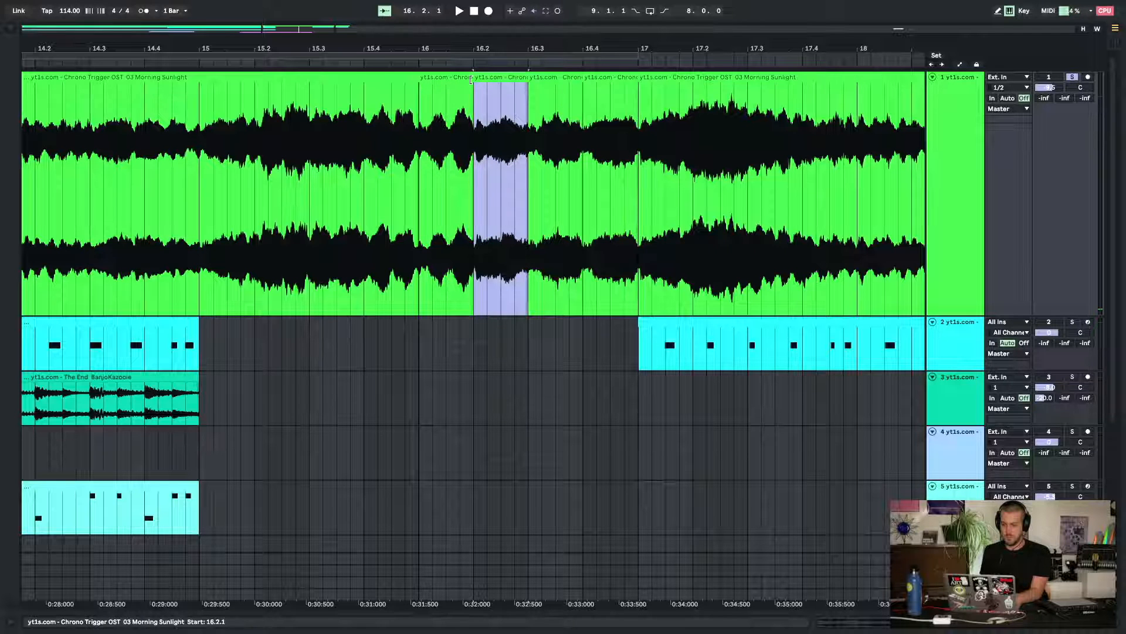
left_click(472, 76)
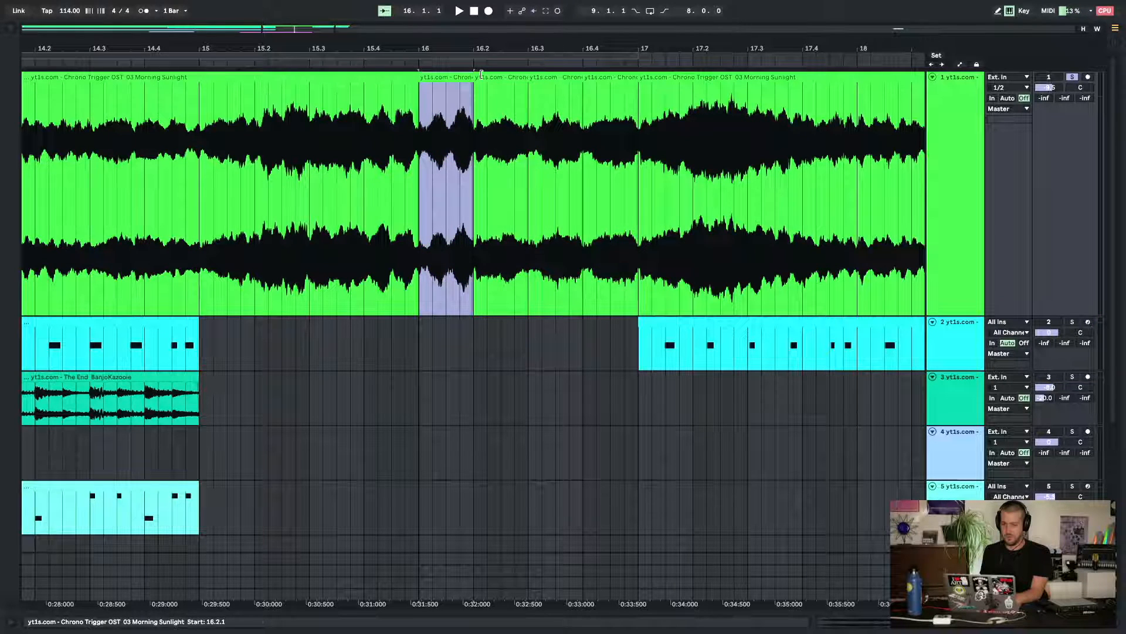
left_click_drag(481, 74, 589, 74)
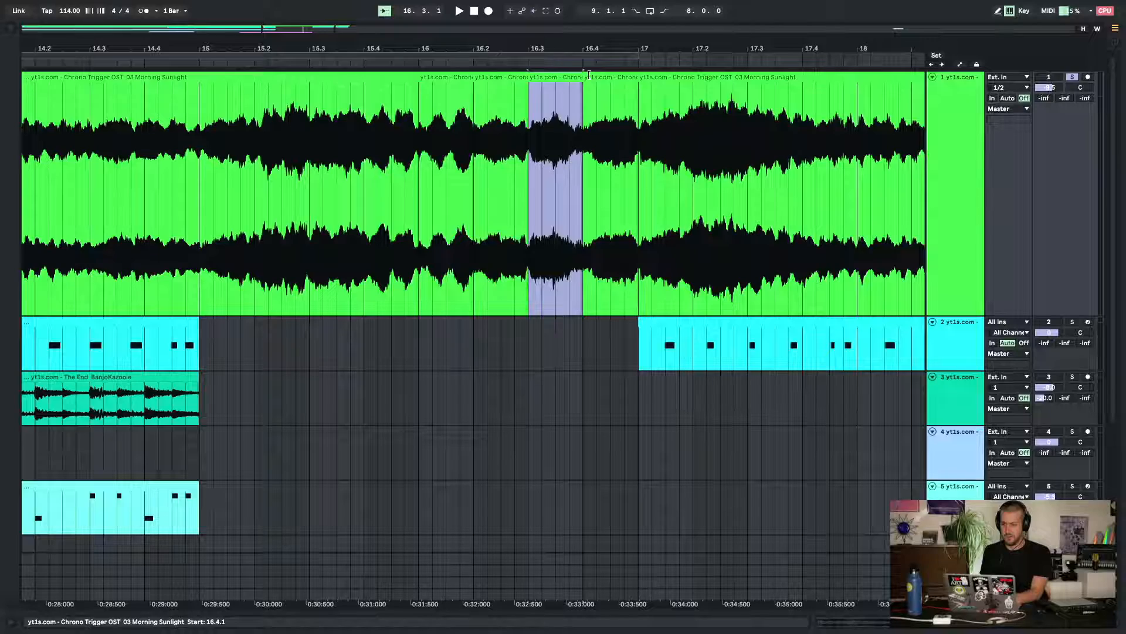
key("space")
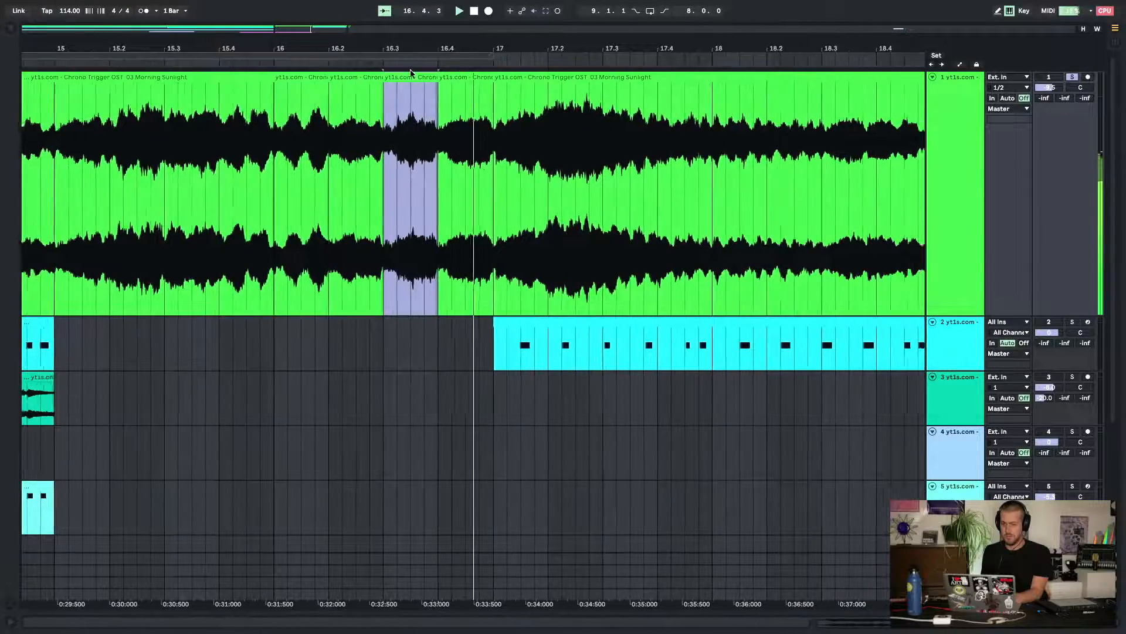
key("space")
left_click(166, 95)
key("space")
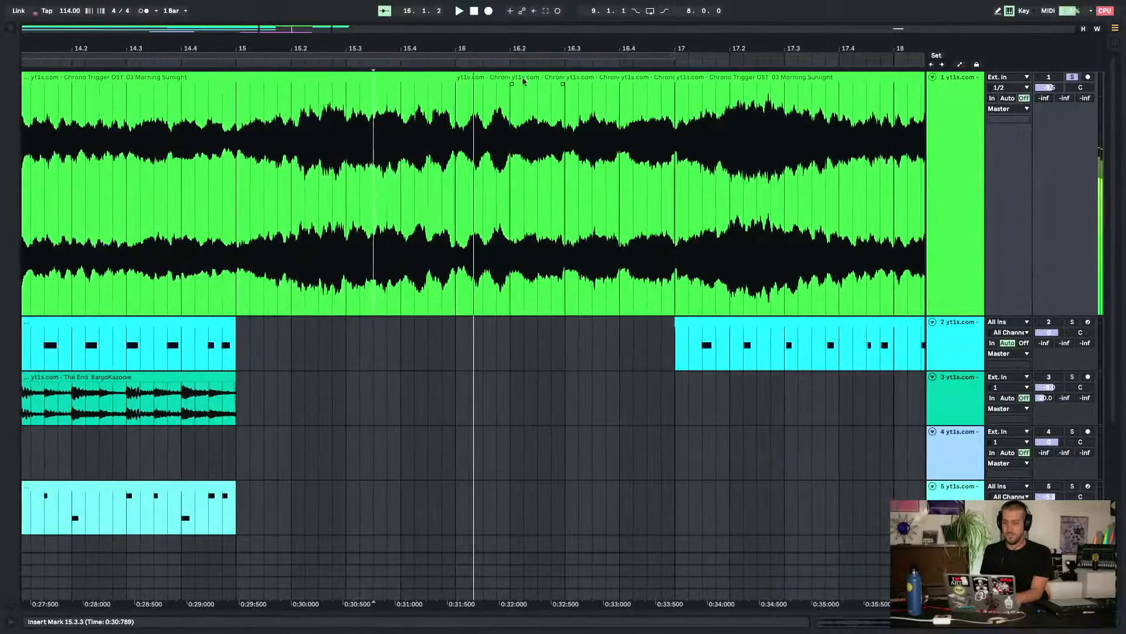
Extend the slice at 16.1.1 to 16.3.1 and the slice at 16.3.1 to 17.1.1, and play from 15.3.1
left_click_drag(458, 78, 580, 82)
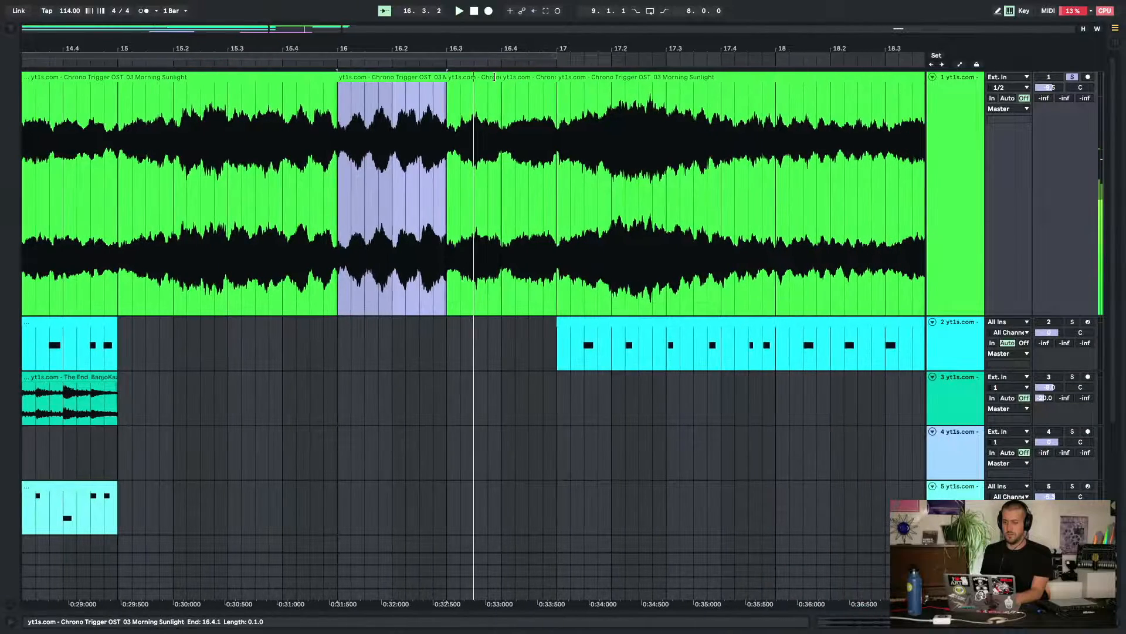
left_click_drag(494, 77, 560, 79)
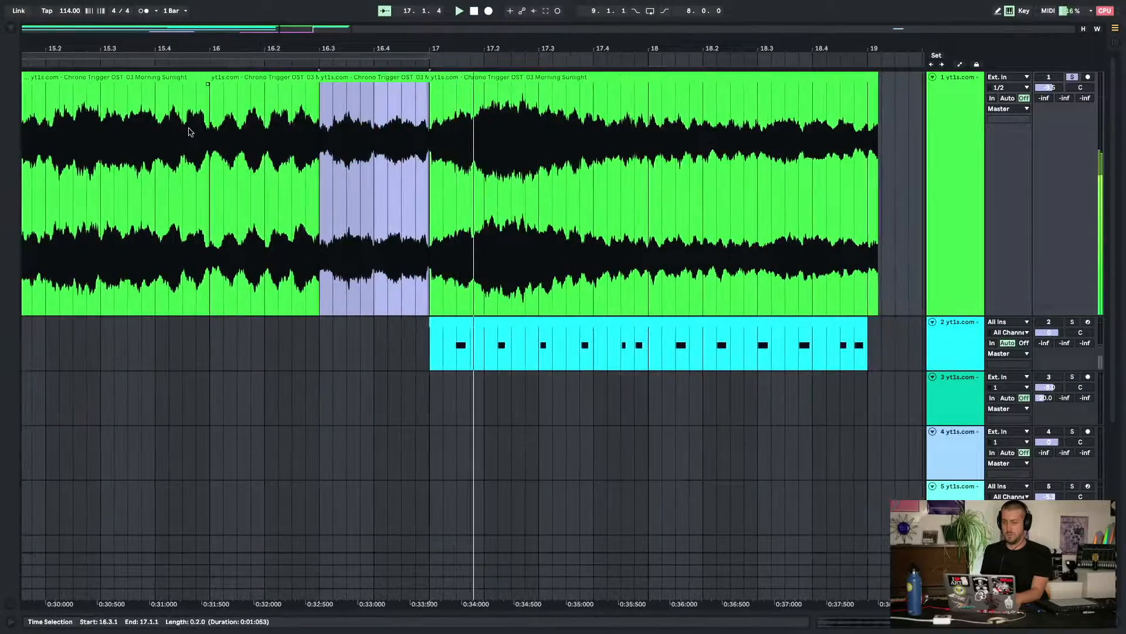
left_click(76, 134)
key("space")
key("space")
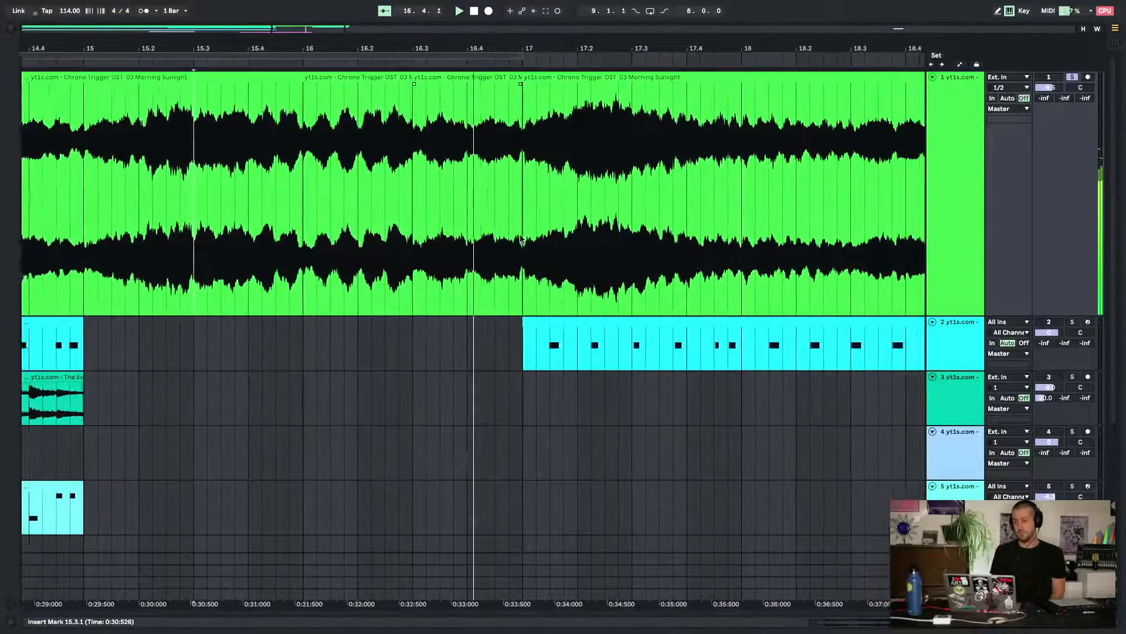
left_click(1115, 622)
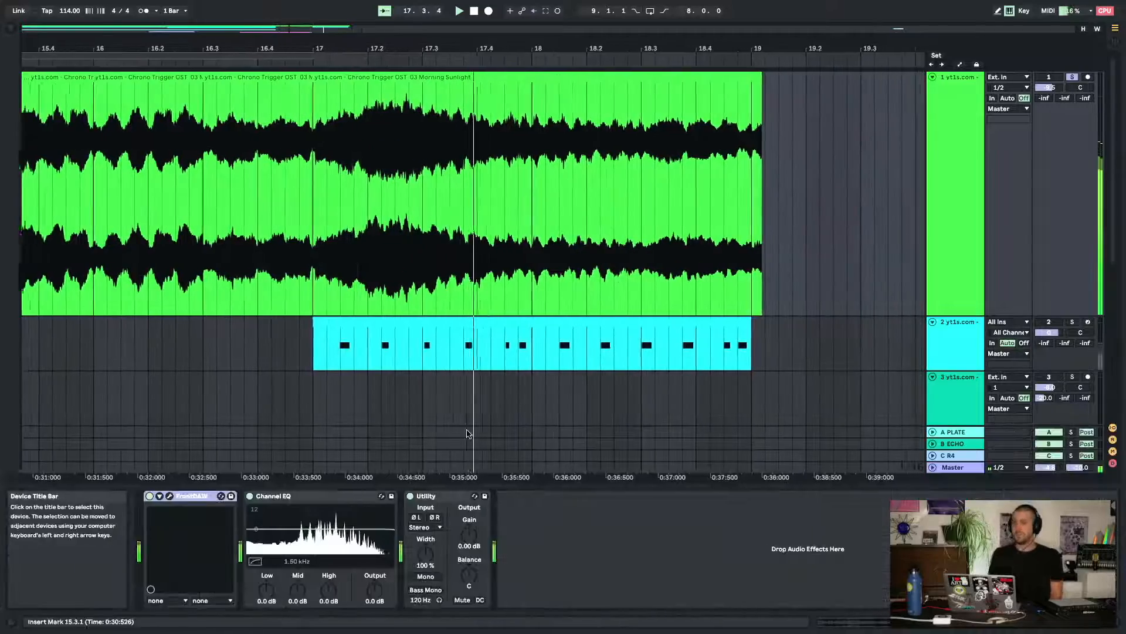
key("space")
scroll(322, 369, "left", 20)
scroll(323, 369, "down", 5)
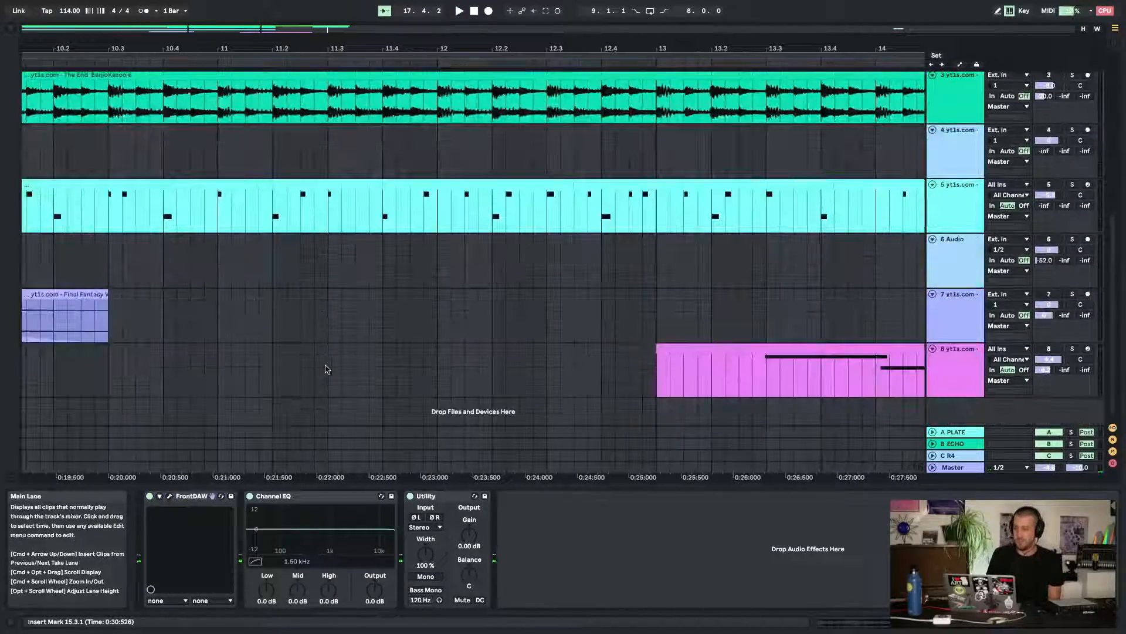
left_click(1118, 623)
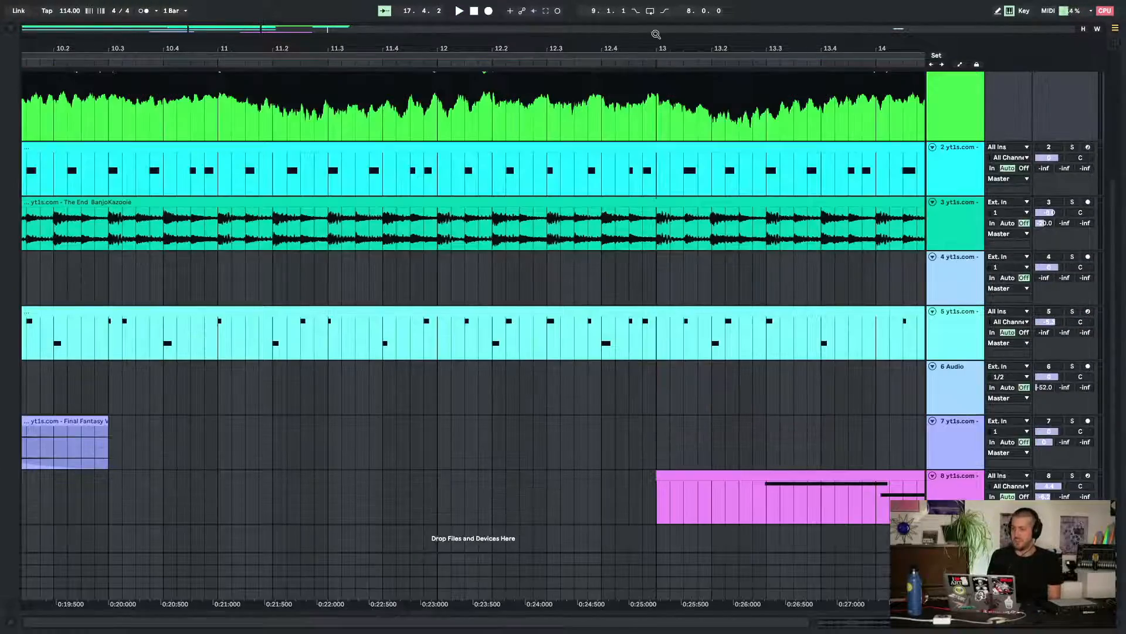
Play the whole arrangement from 1.1.1 and turn off the solo on the Chrono Trigger track
left_click_drag(640, 46, 208, 45)
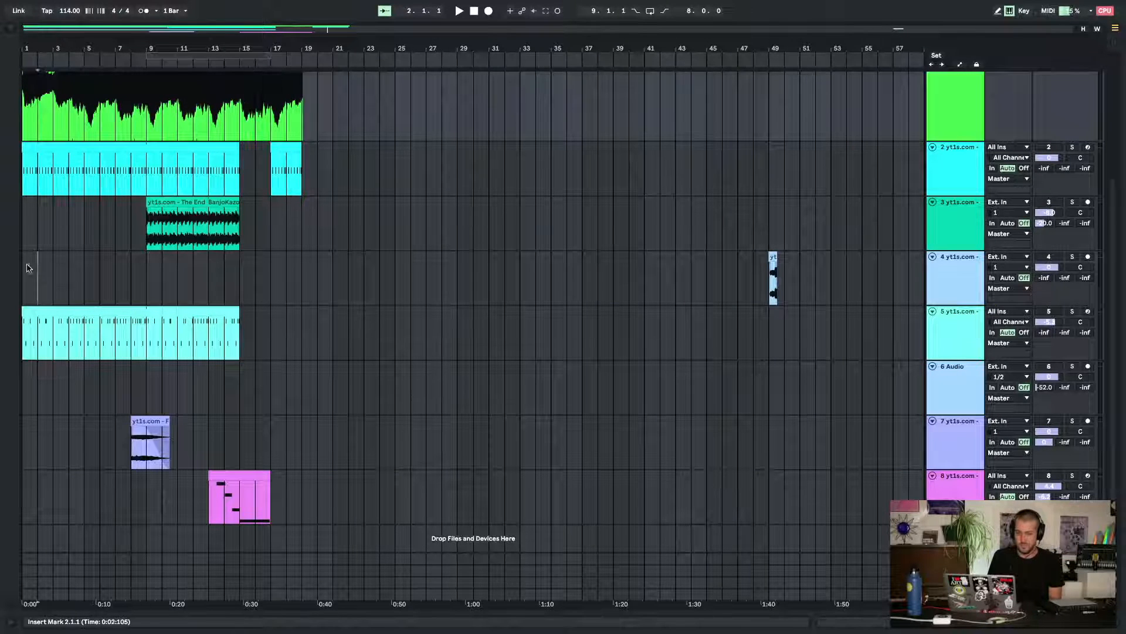
left_click(24, 269)
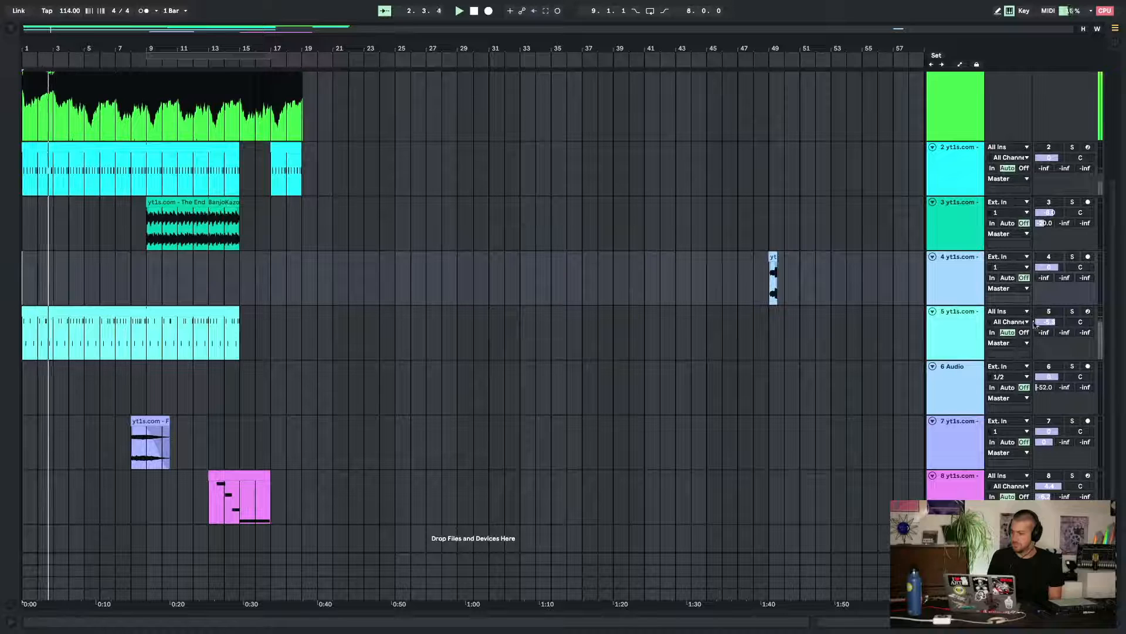
scroll(168, 391, "up", 5)
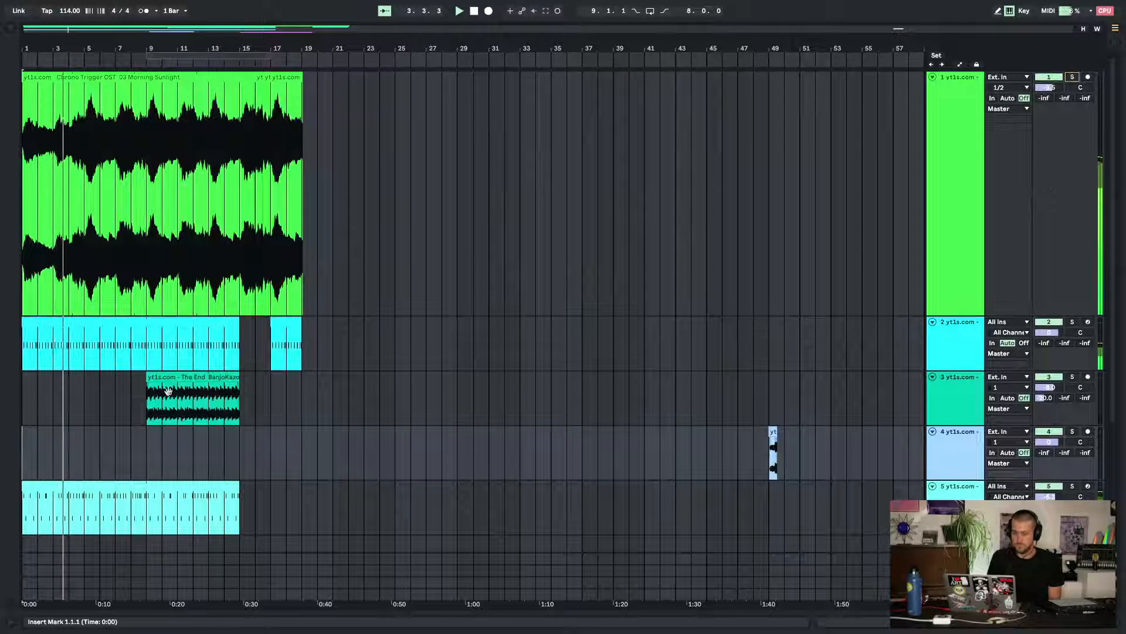
scroll(118, 416, "down", 1)
left_click(98, 377)
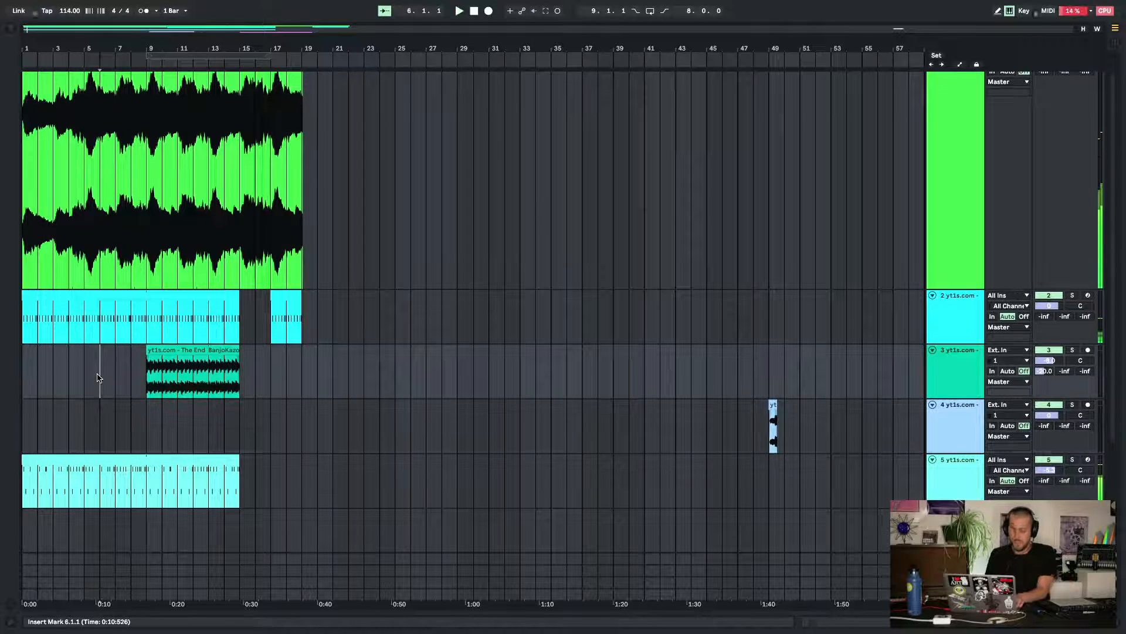
Try to move all clips on tracks 2 to 8 from 1.1.1 to 8.1.1, and play from 2.1.1
left_click(56, 303)
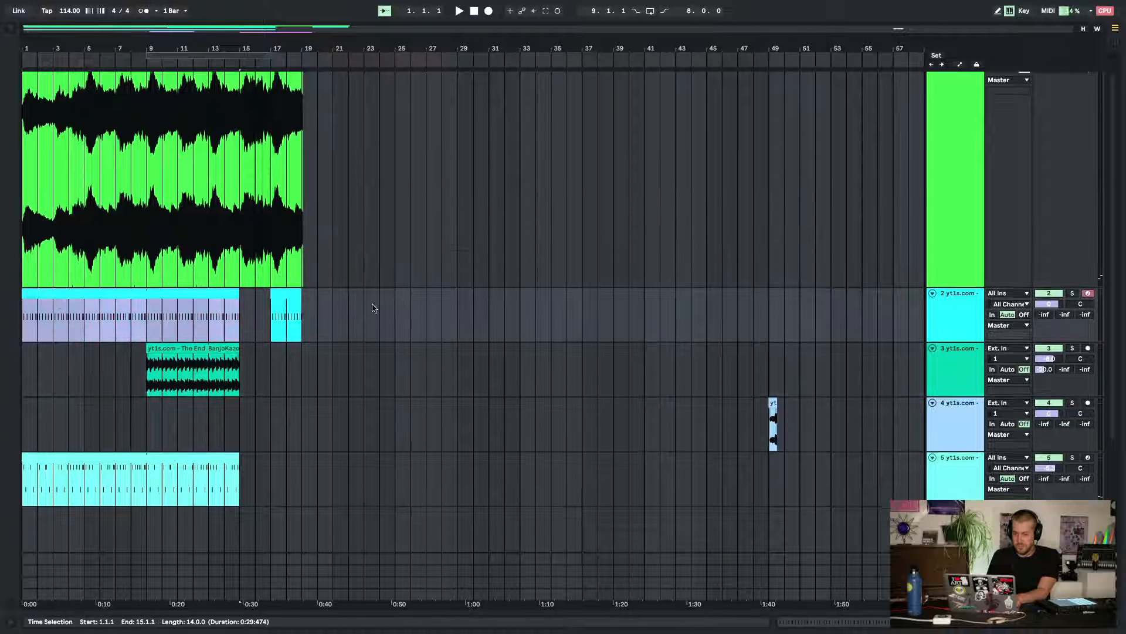
scroll(372, 307, "down", 4)
left_click(377, 492, "shift")
key("ctrl+c")
left_click(143, 146)
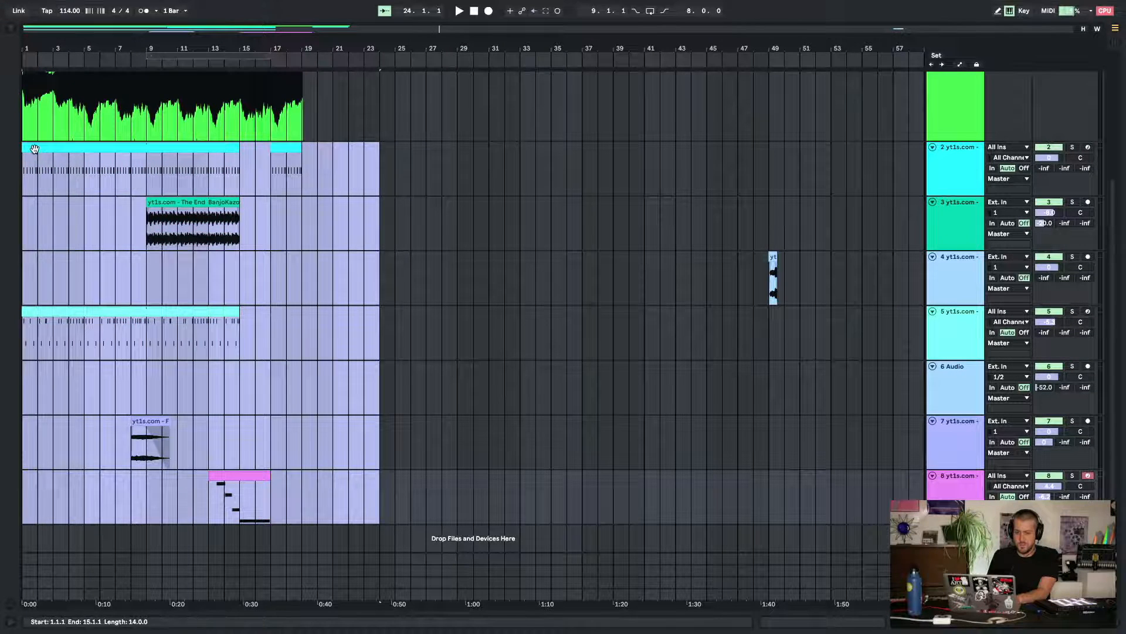
key("ctrl+v")
left_click_drag(142, 148, 142, 147)
left_click(40, 185)
key("space")
Undo the shift of the clips on tracks 2 to 8
scroll(190, 241, "up", 5)
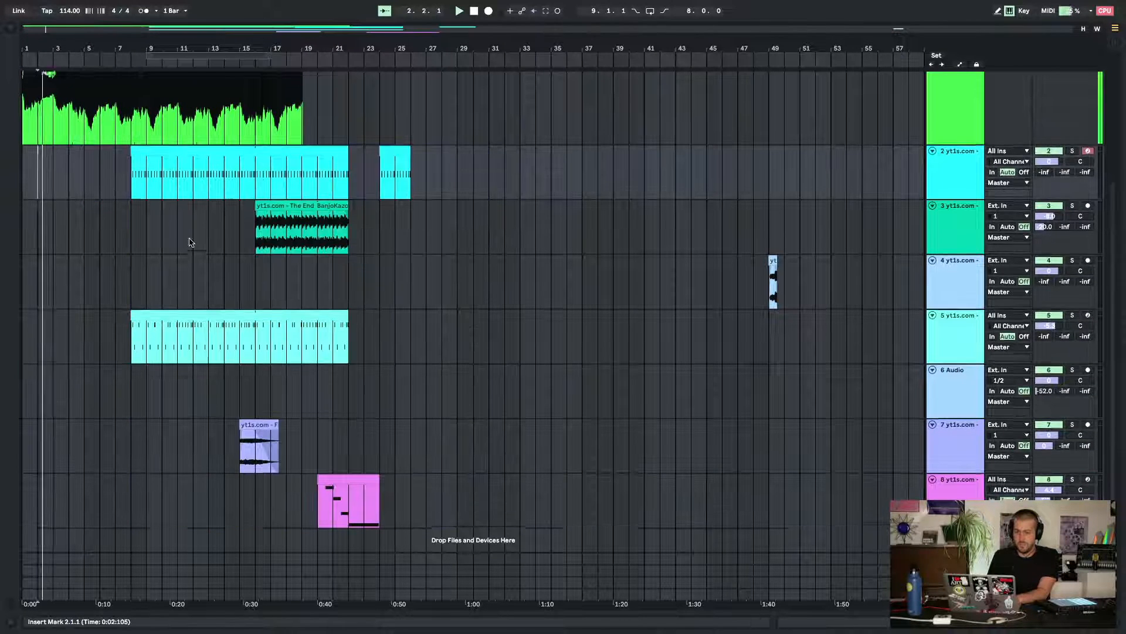
scroll(273, 275, "up", 2)
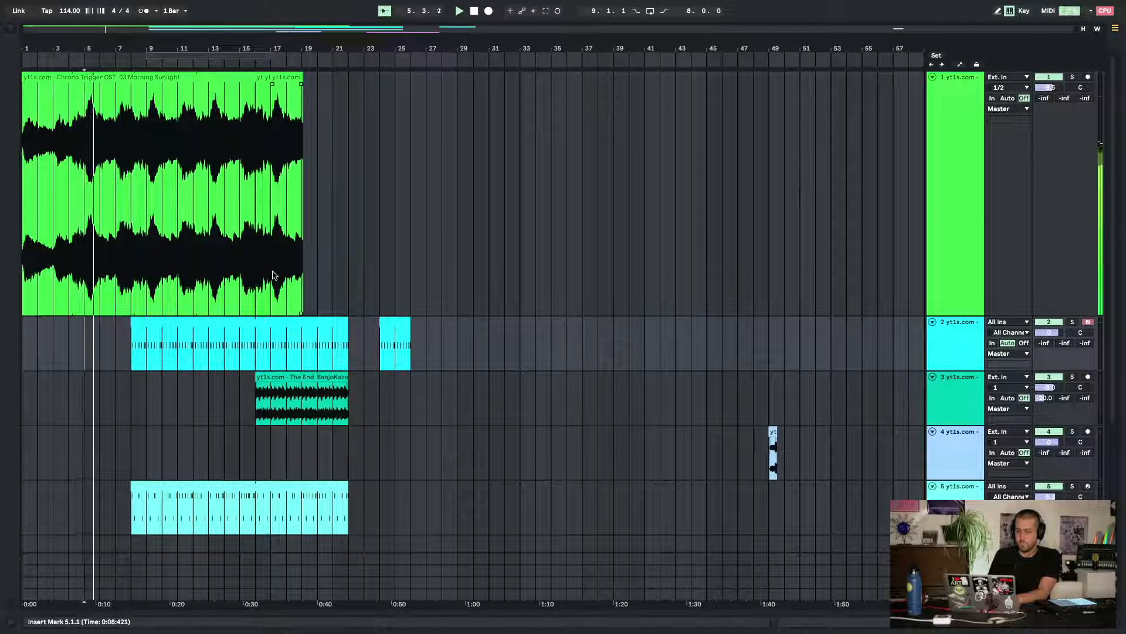
left_click(273, 274)
key("super+z")
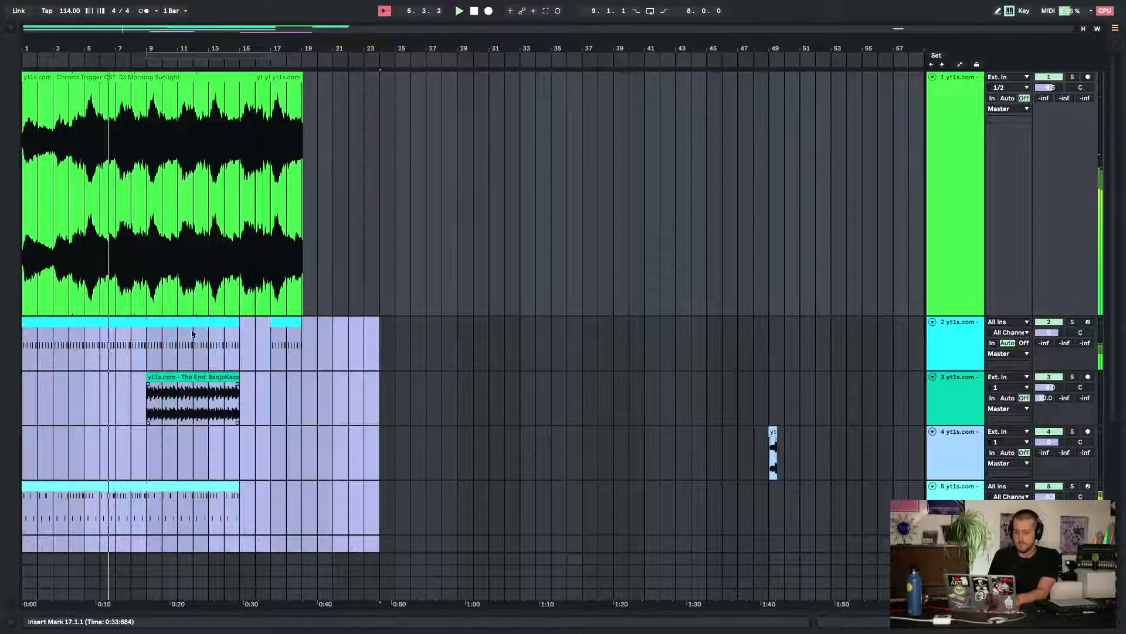
Shift all clips eight bars later, keeping the main Chrono Trigger clip's start at 1.1.1 and extending its end to 24.1.1
left_click(117, 220)
key("space")
key("super+a")
mouse_move(51, 76)
left_mouse_down()
mouse_move(170, 80)
mouse_move(24, 77)
mouse_move(149, 75)
mouse_move(41, 78)
left_mouse_up()
left_click(119, 98)
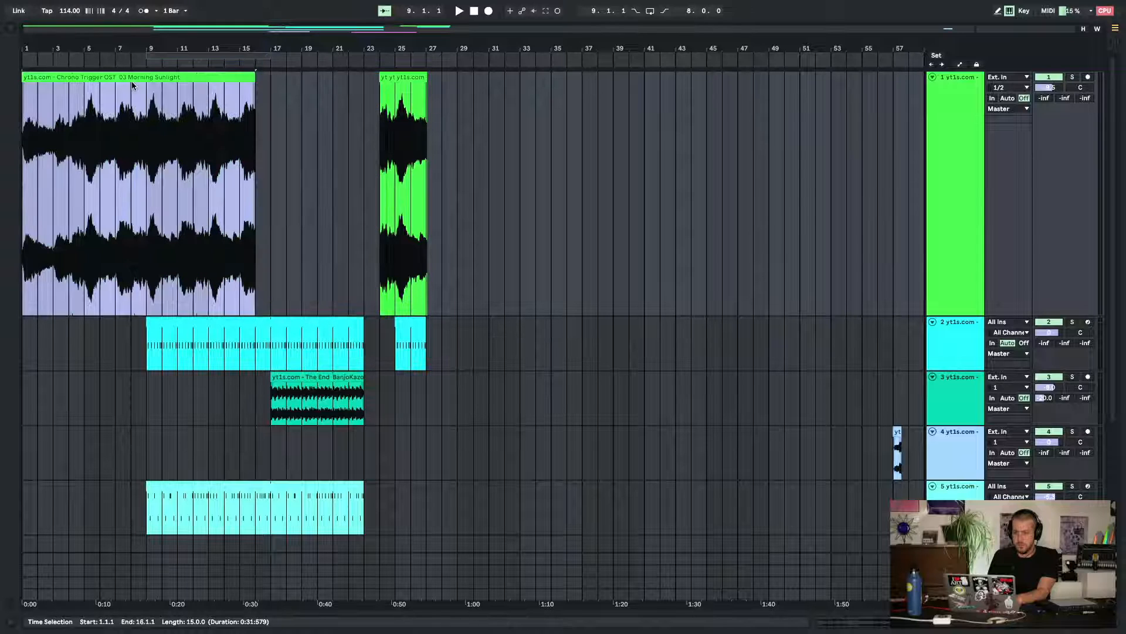
left_click_drag(251, 76, 390, 79)
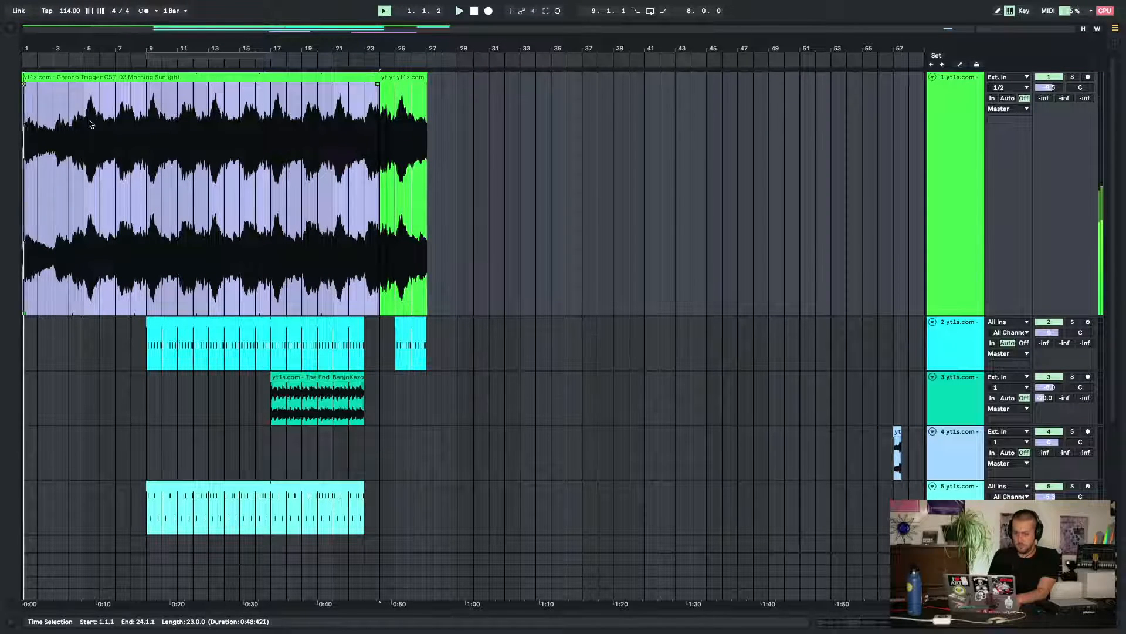
Listen to the new Chrono Trigger intro from 6.1.1 up to the entry of the other tracks
scroll(93, 205, "down", 5)
left_click(102, 291)
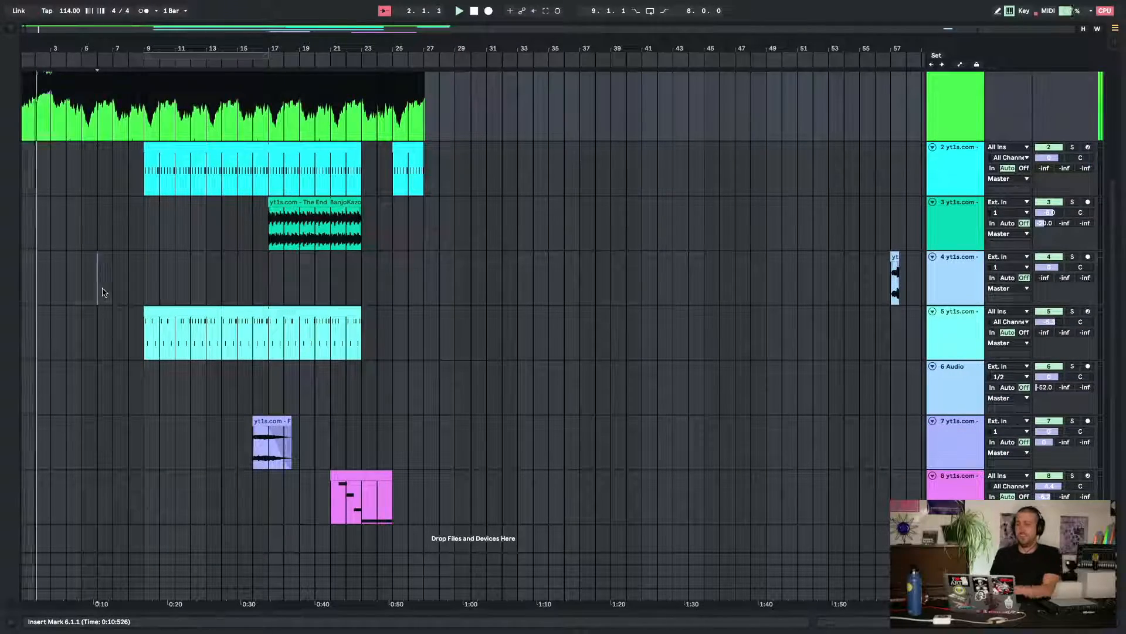
key("space")
key("space")
scroll(102, 292, "up", 5)
scroll(102, 293, "down", 4)
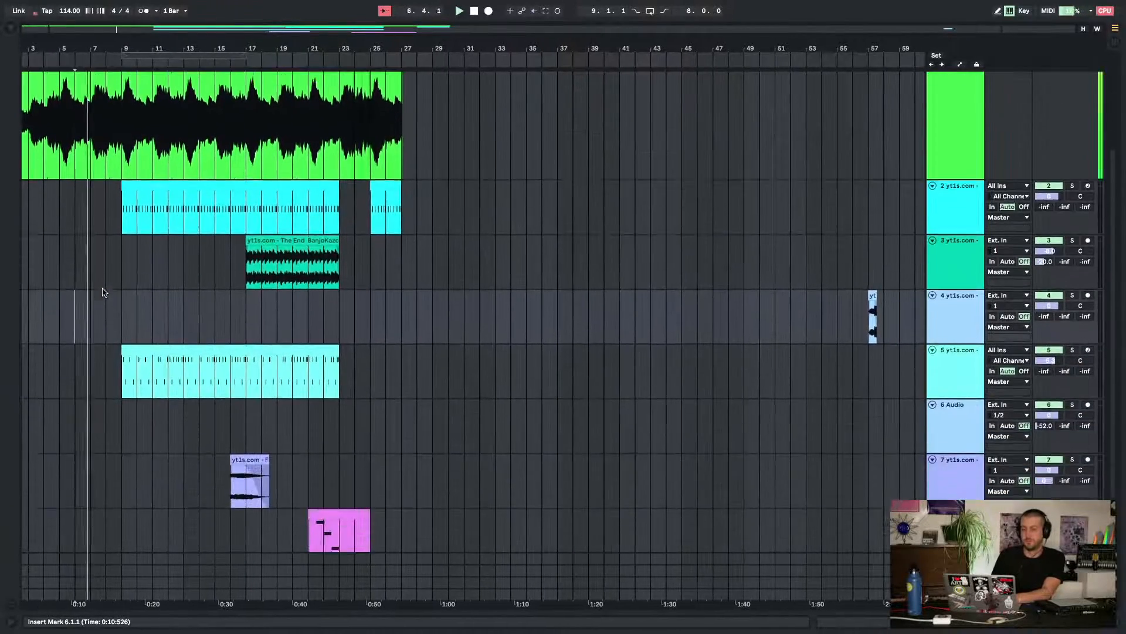
scroll(102, 291, "down", 1)
scroll(103, 292, "left", 1)
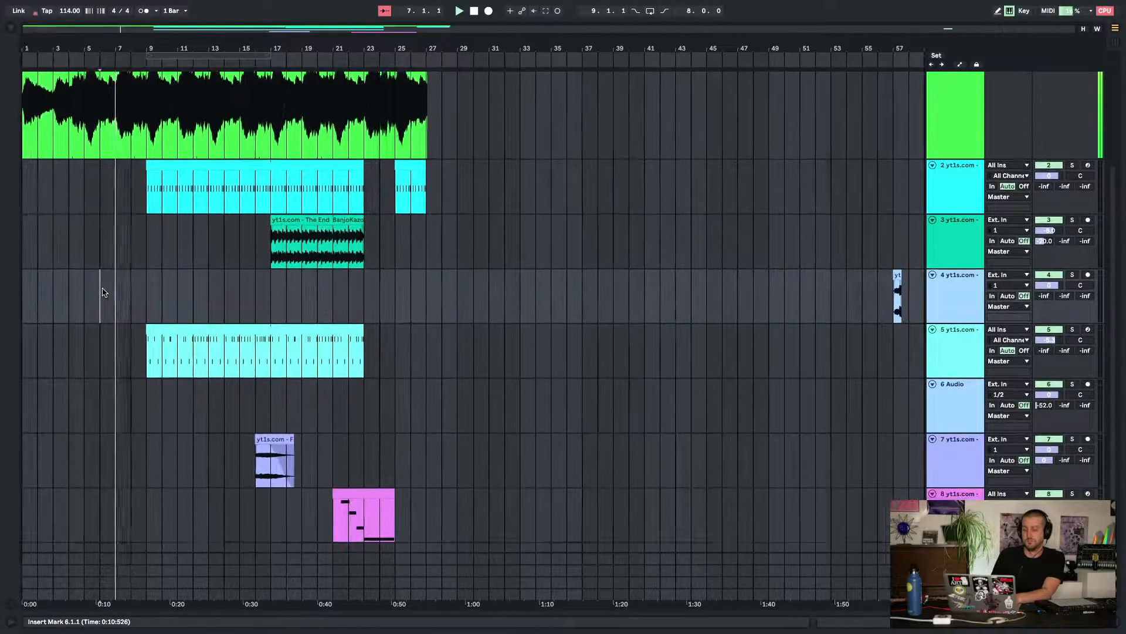
Extend the start of the first track 2 clip back to 8.1.1
left_click(158, 165)
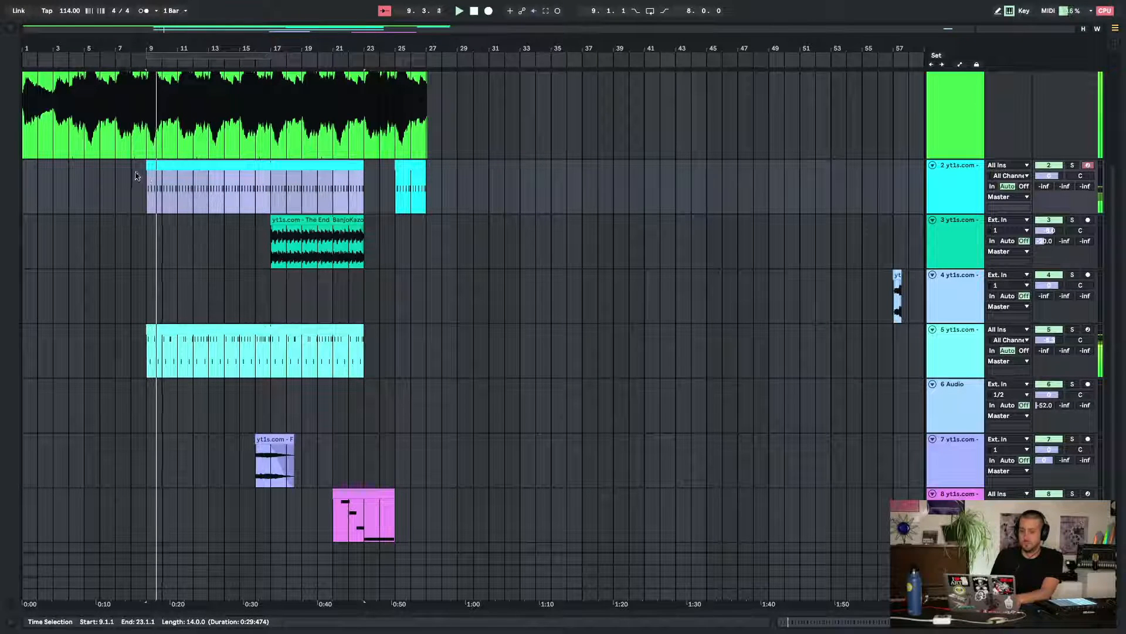
left_click_drag(147, 182, 130, 182)
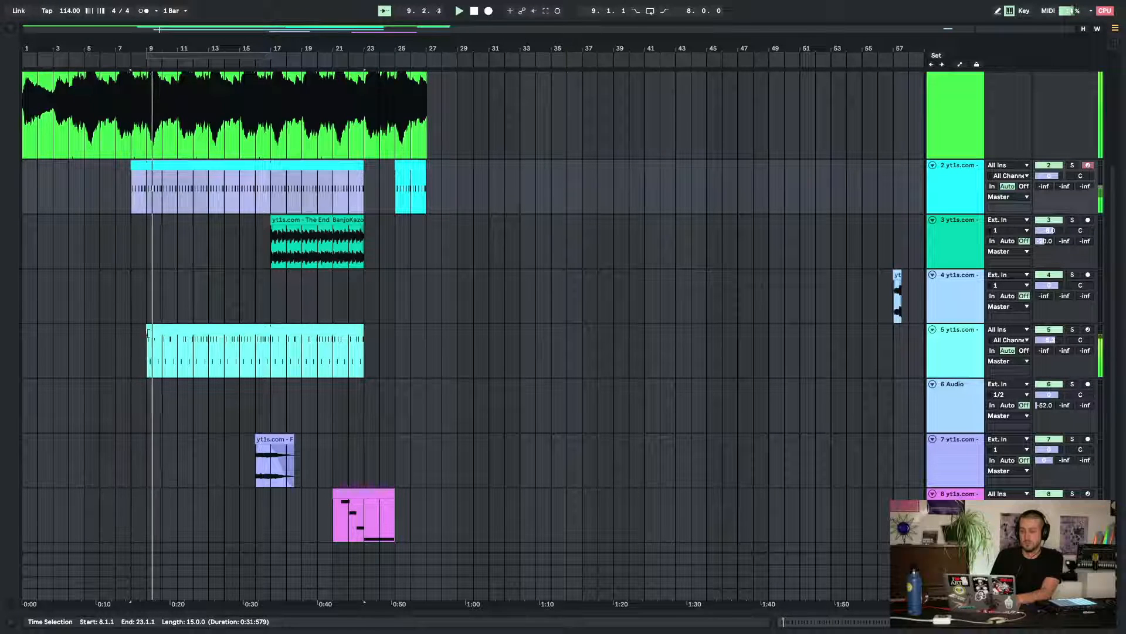
Move the G1 note at the start of the track 5 MIDI clip slightly later, to just after 9.1.2
left_click(165, 332)
double_click(165, 333)
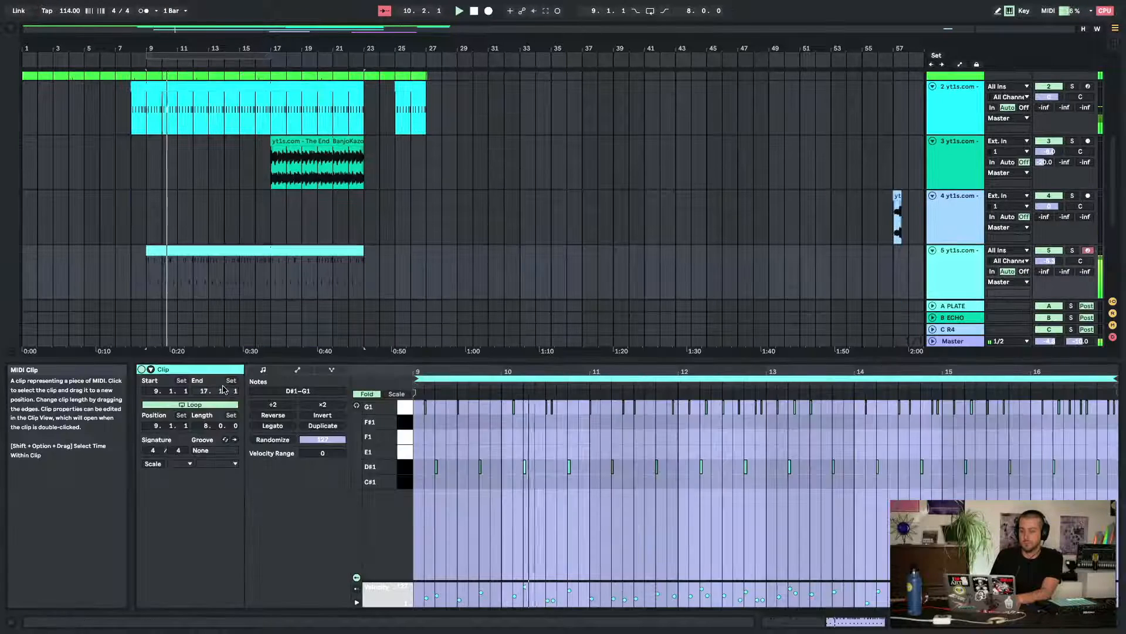
left_click_drag(440, 415, 416, 400)
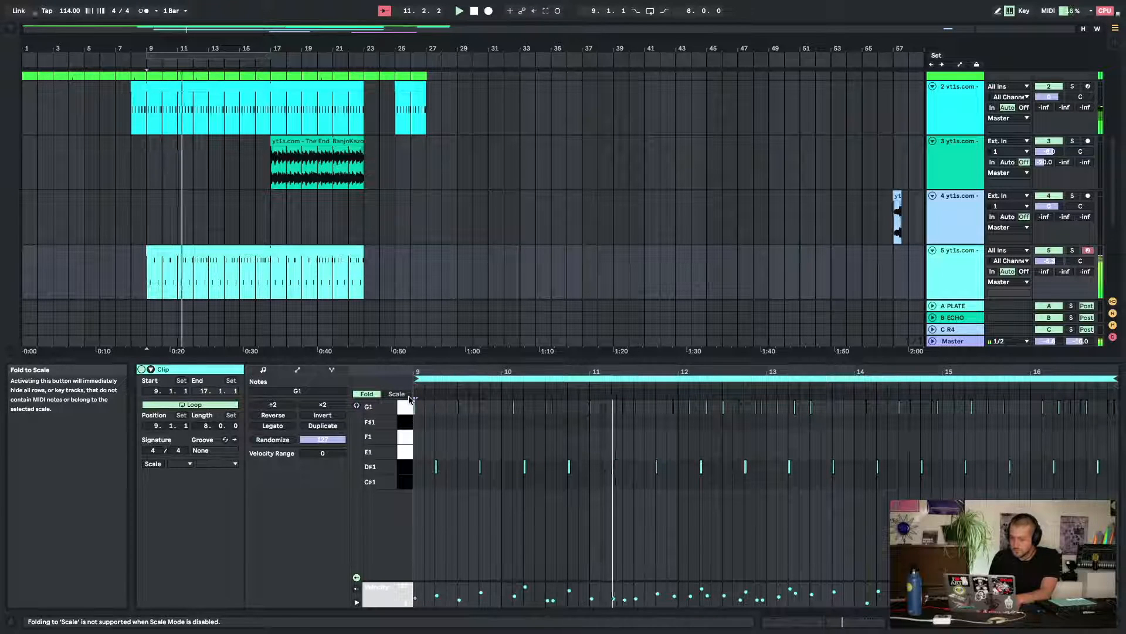
key("Left")
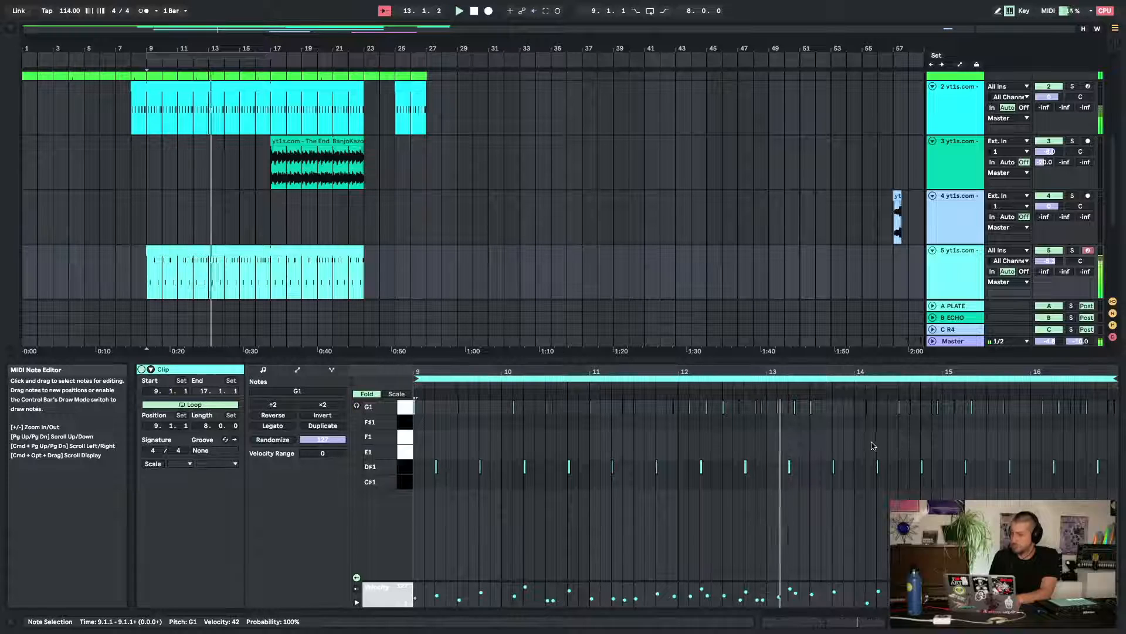
key("Right")
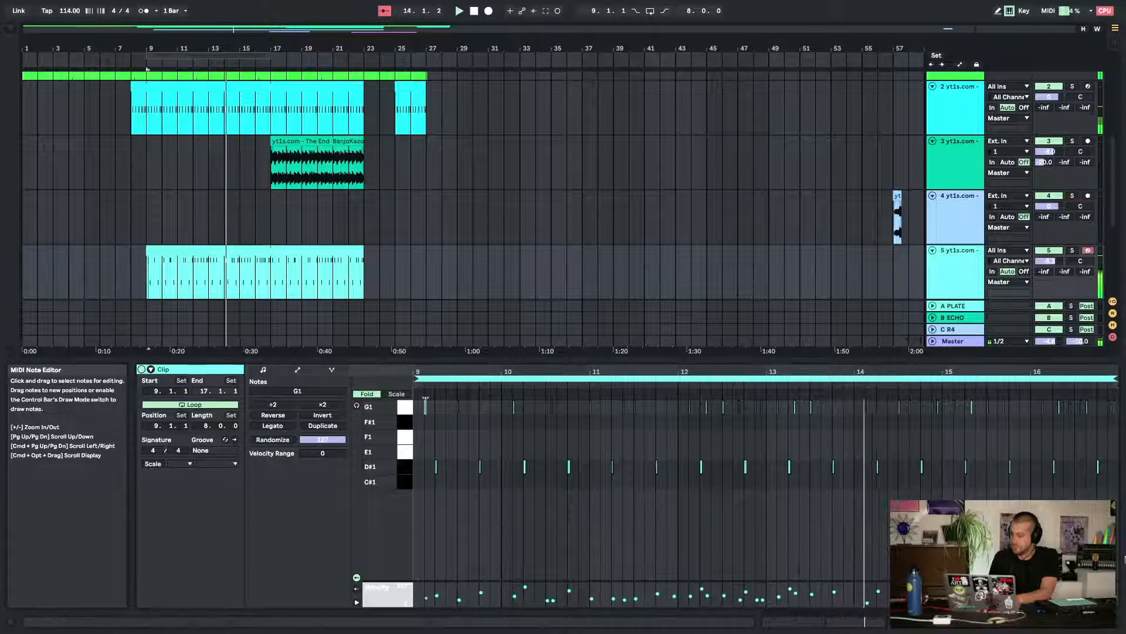
left_click(1116, 621)
Set the volume of track 3 to -2.6 dB
scroll(500, 285, "up", 5)
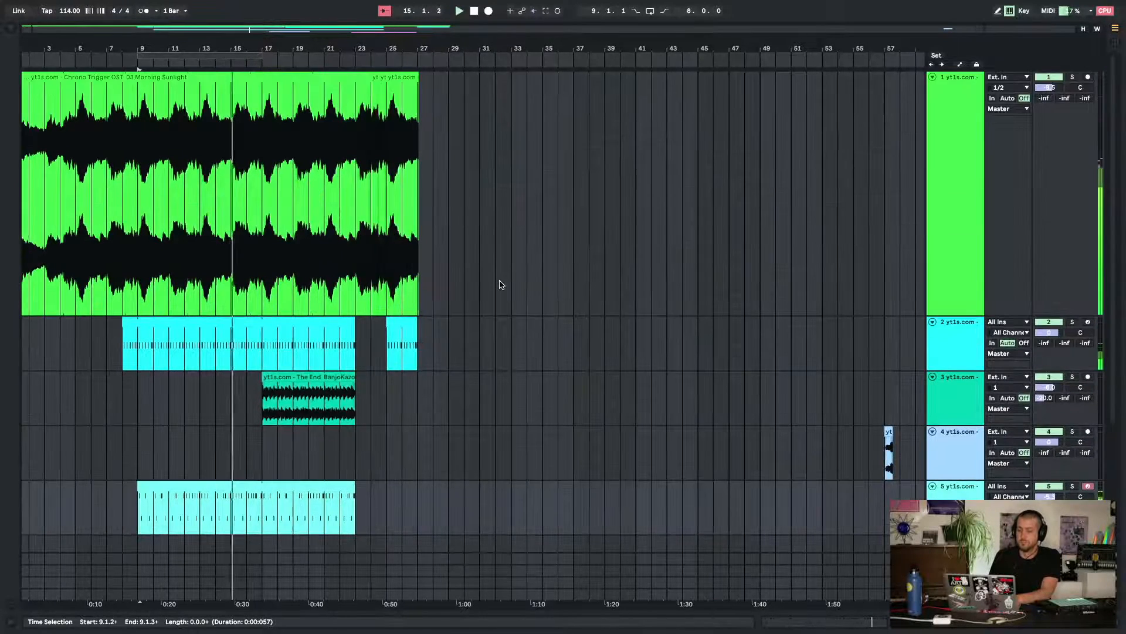
scroll(500, 285, "down", 5)
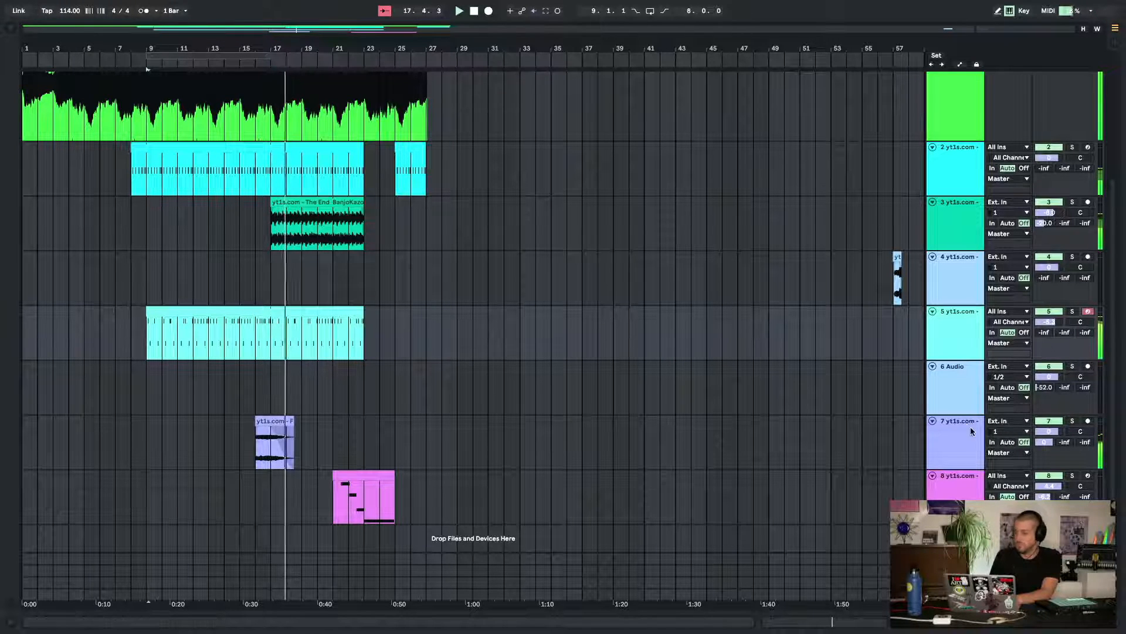
scroll(386, 409, "up", 5)
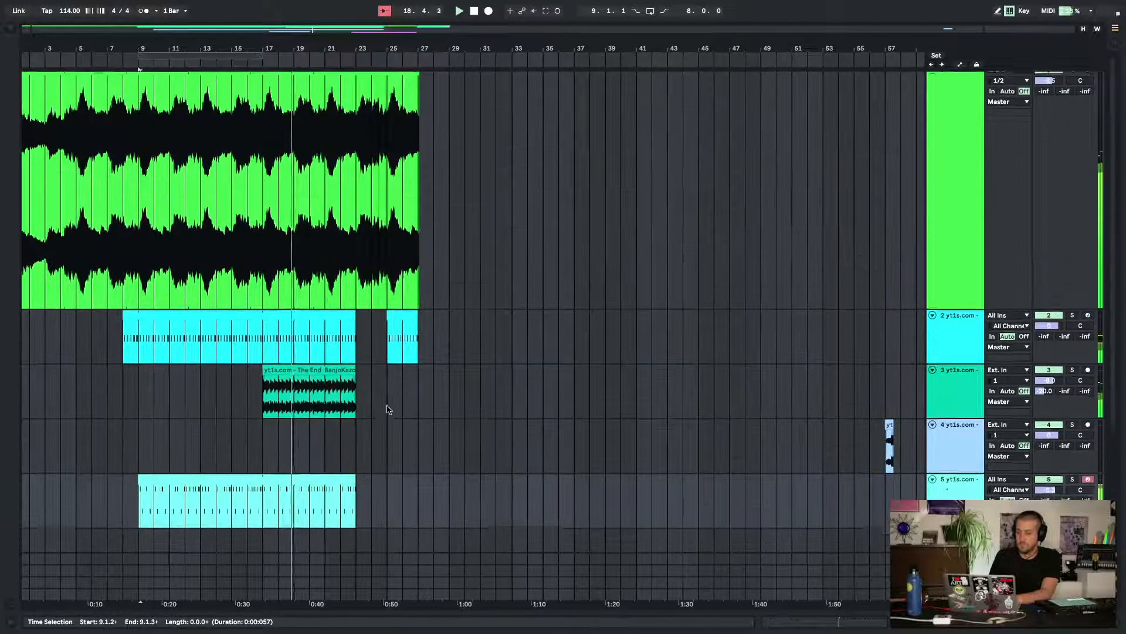
left_click_drag(1049, 388, 1049, 370)
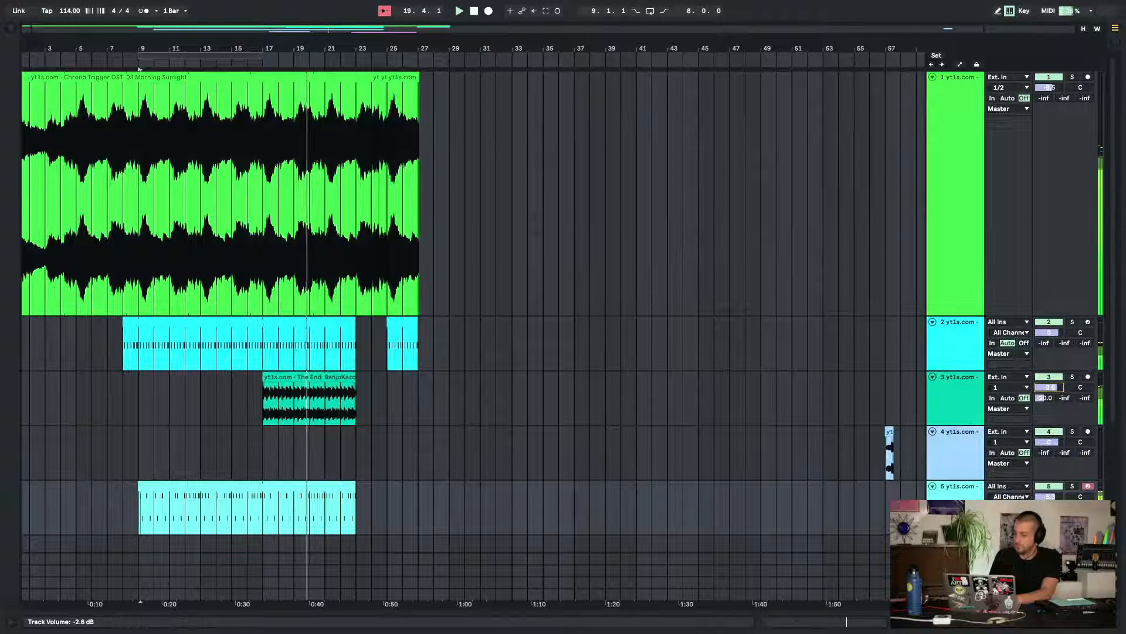
Stop playback, select the BanjoKazooie clip on track 3 and show the track's device chain
scroll(443, 312, "down", 3)
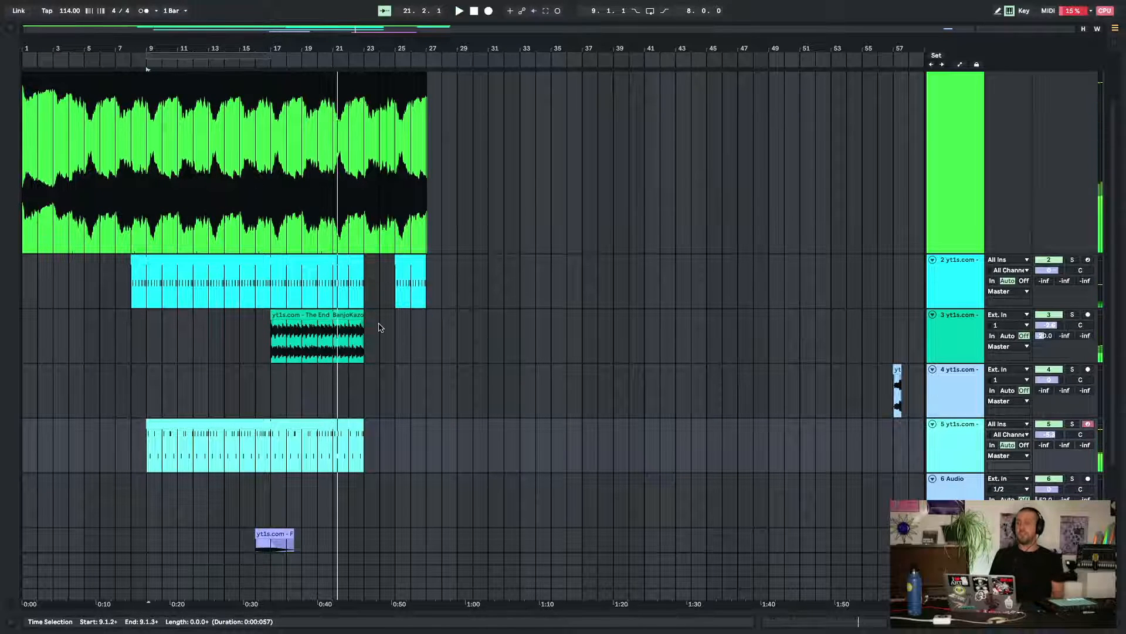
left_click(287, 340)
key("space")
right_click(322, 322)
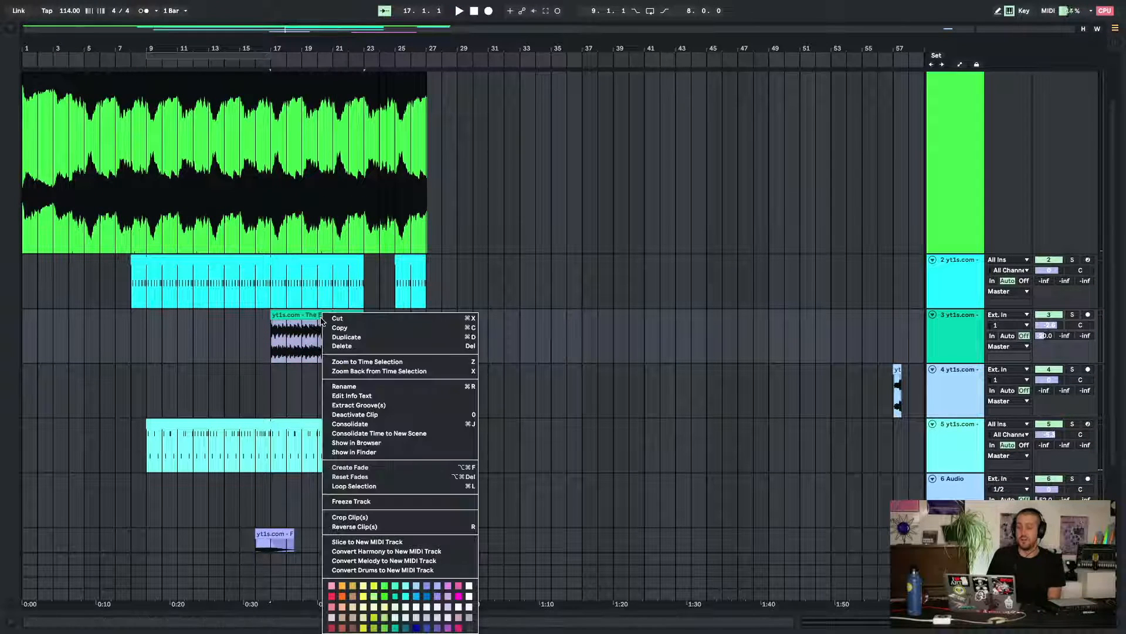
left_click(954, 321)
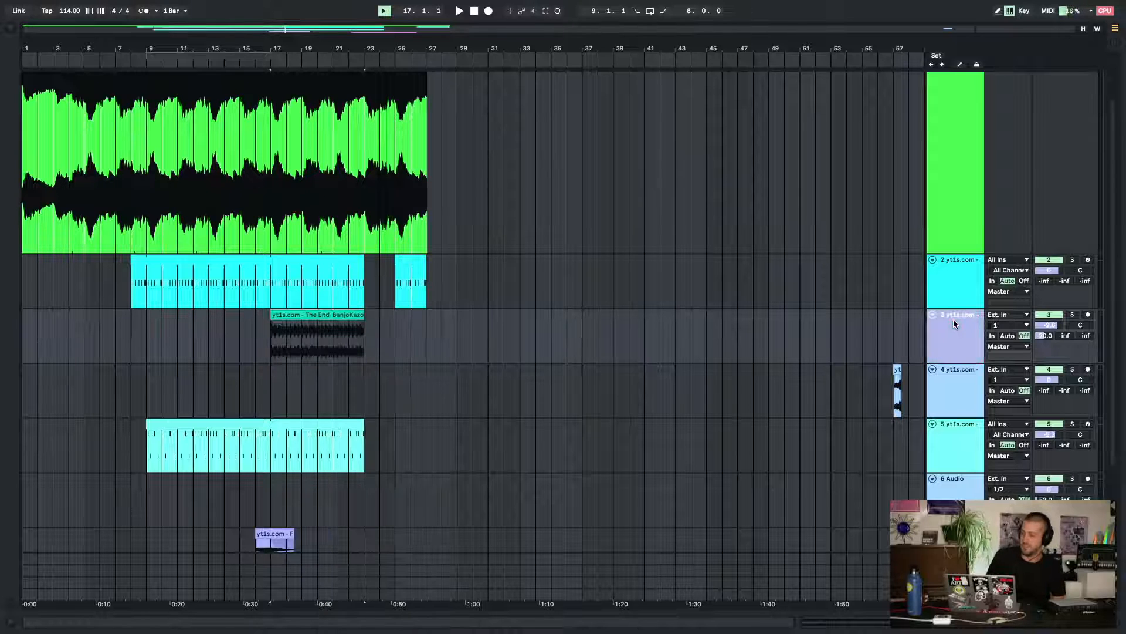
left_click(302, 326)
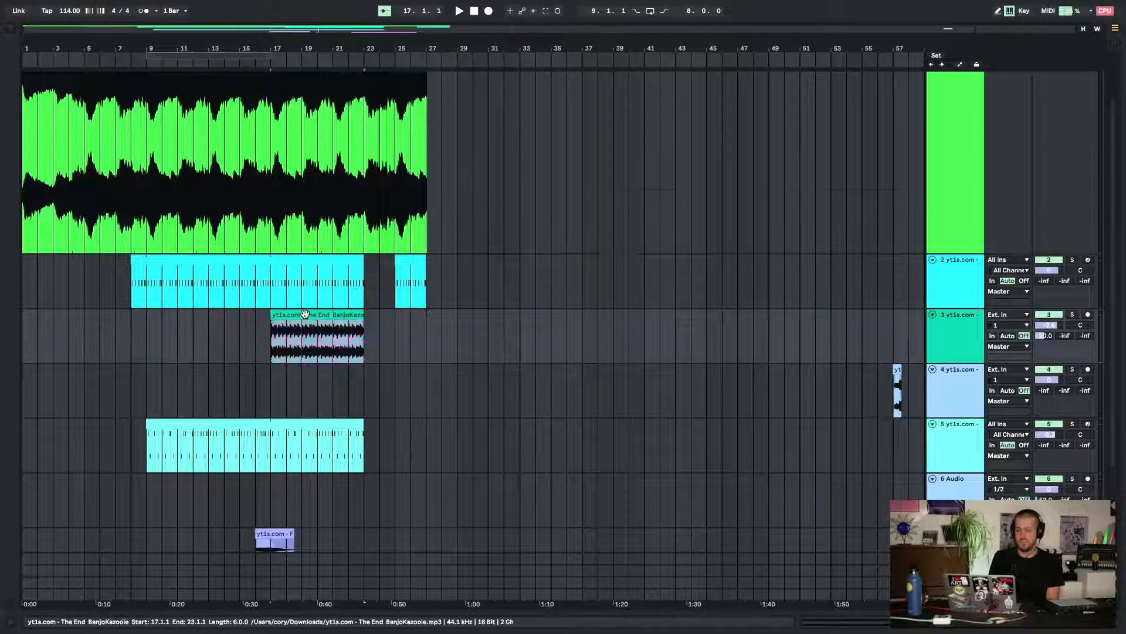
double_click(305, 314)
left_click(959, 284)
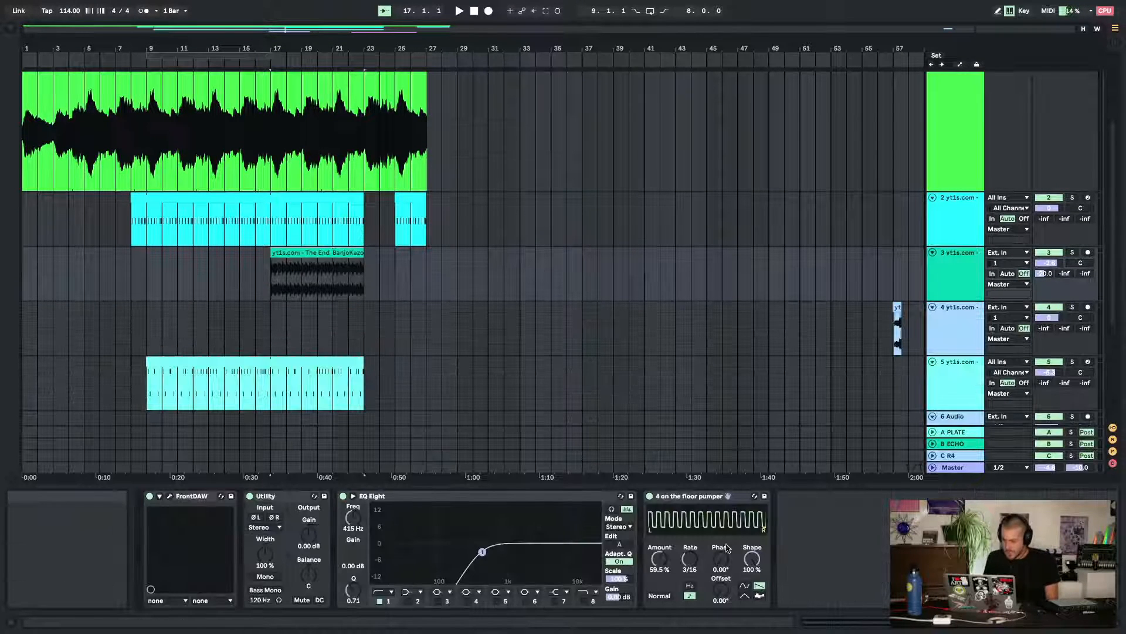
Show the automation of the 4 on the floor pumper's Phase parameter in a new lane on track 3
right_click(729, 559)
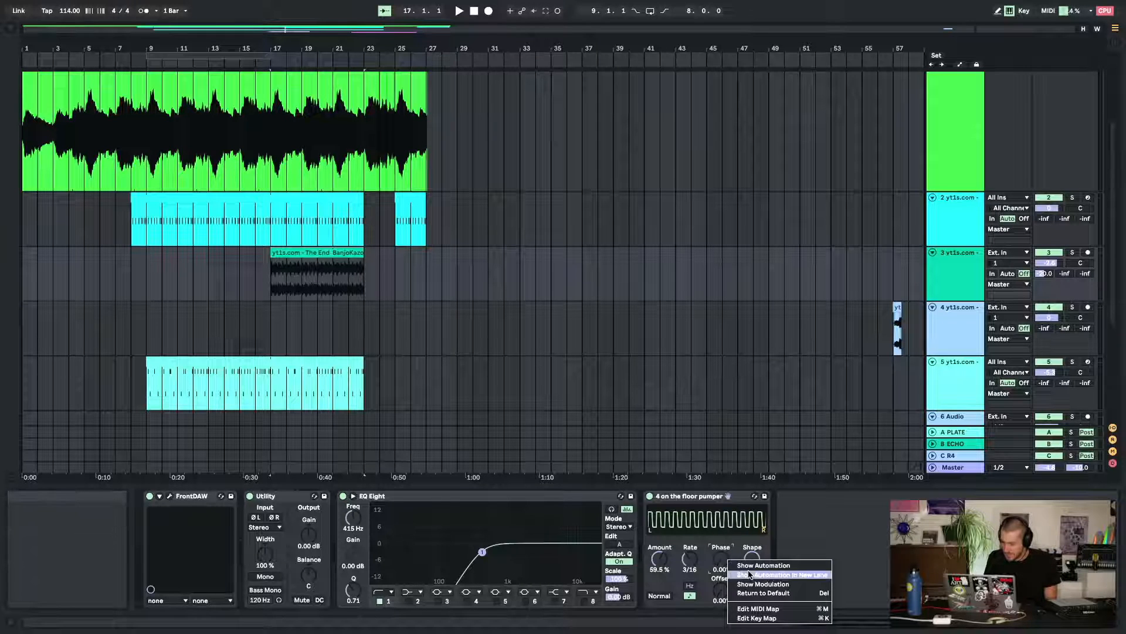
left_click(883, 523)
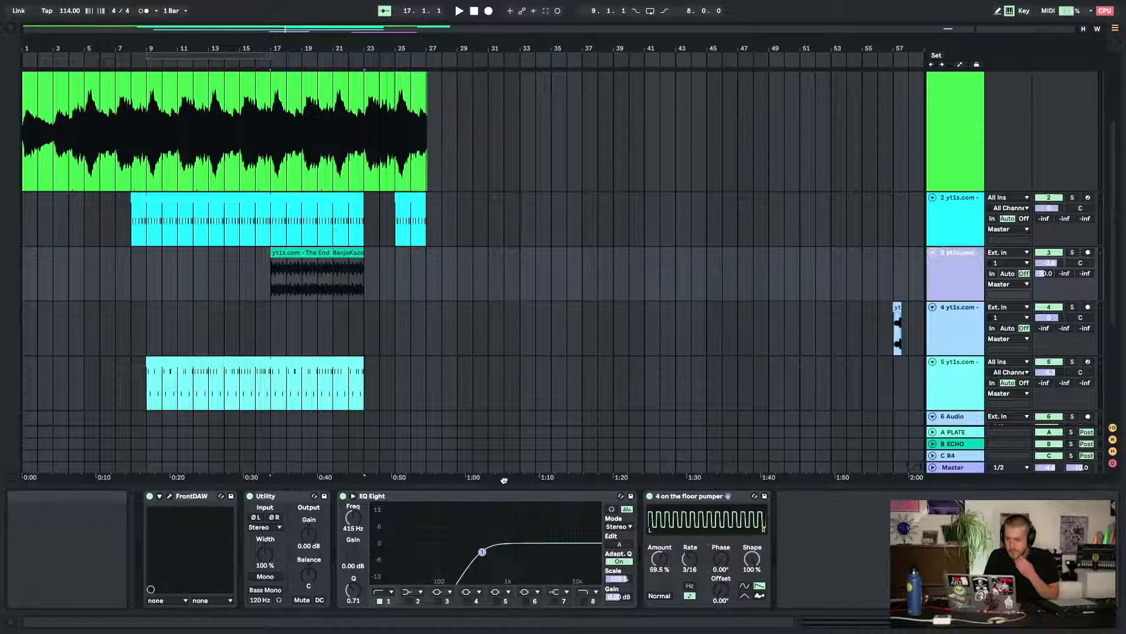
left_click(597, 326)
left_click(566, 298)
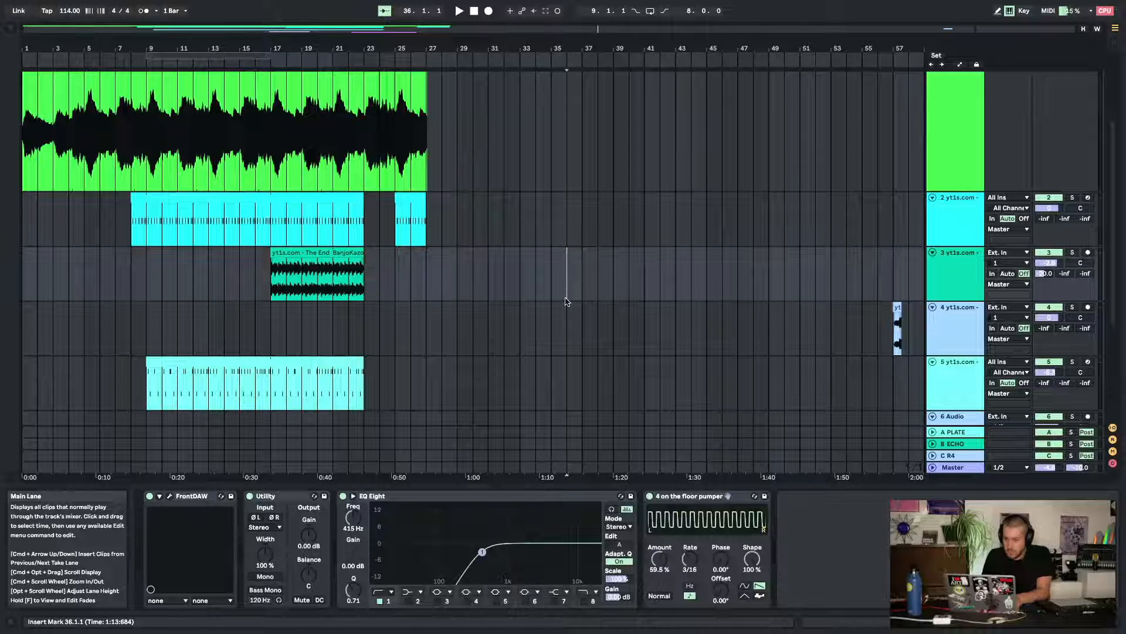
key("a")
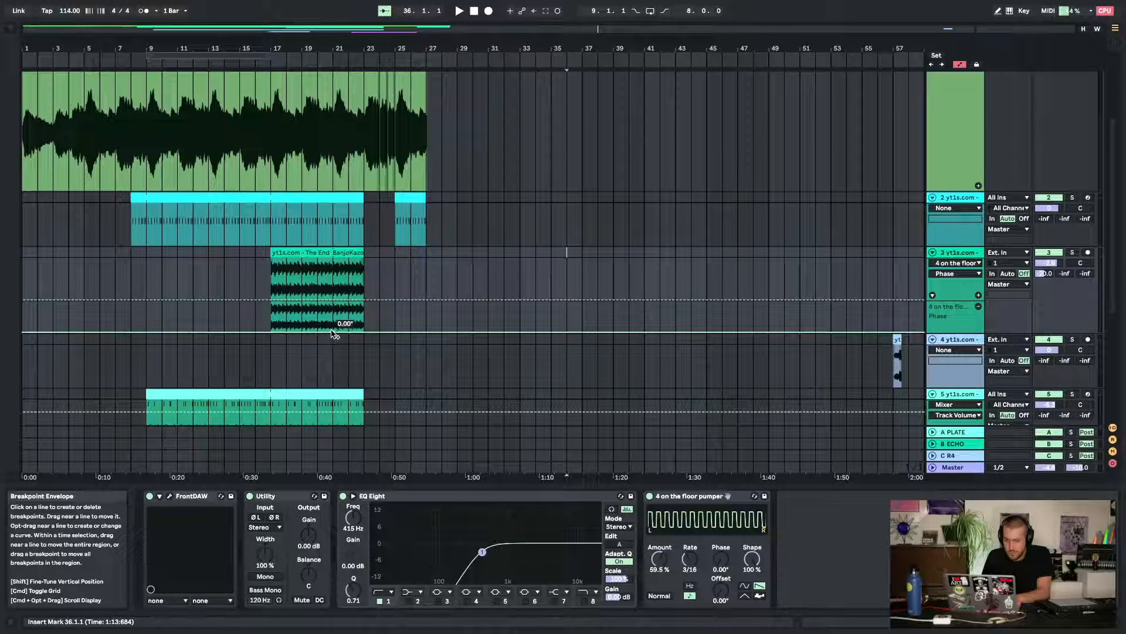
Automate Phase to ramp from 0° at 17.1.1 to 360° at 23.1.1 across the BanjoKazooie clip, and listen from 17.1.1
scroll(362, 259, "right", 5)
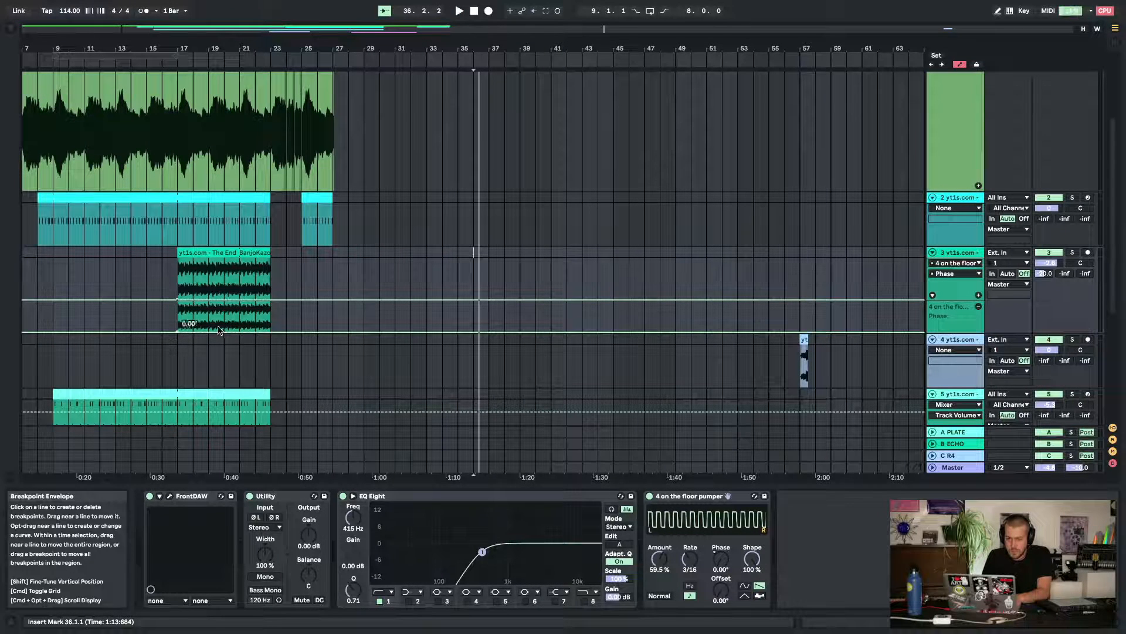
left_click_drag(271, 331, 271, 302)
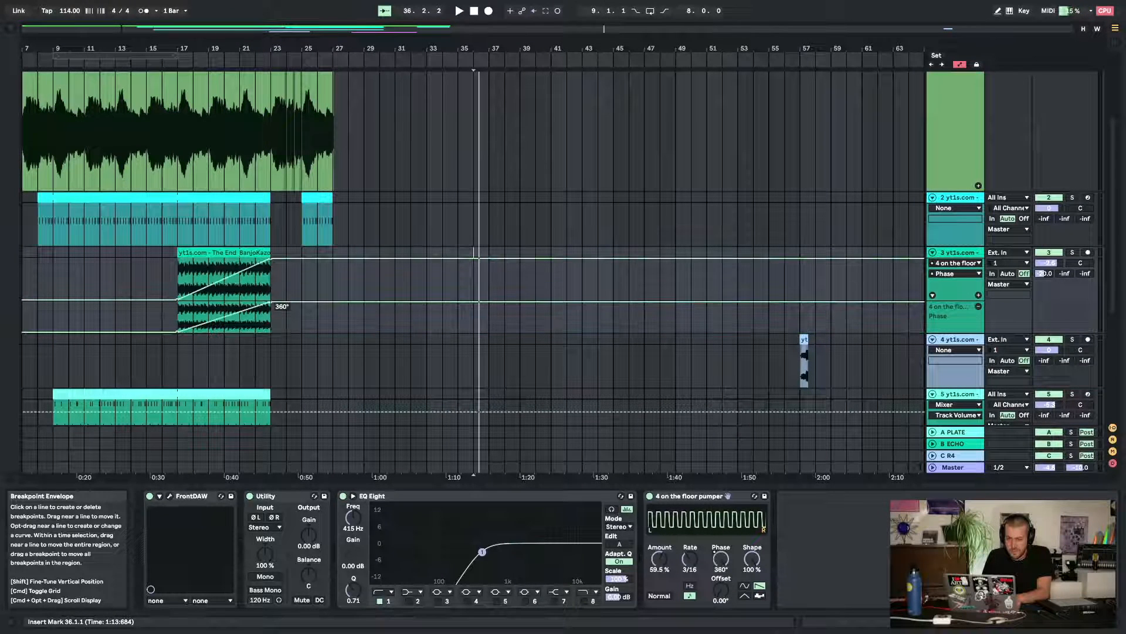
left_click(181, 317)
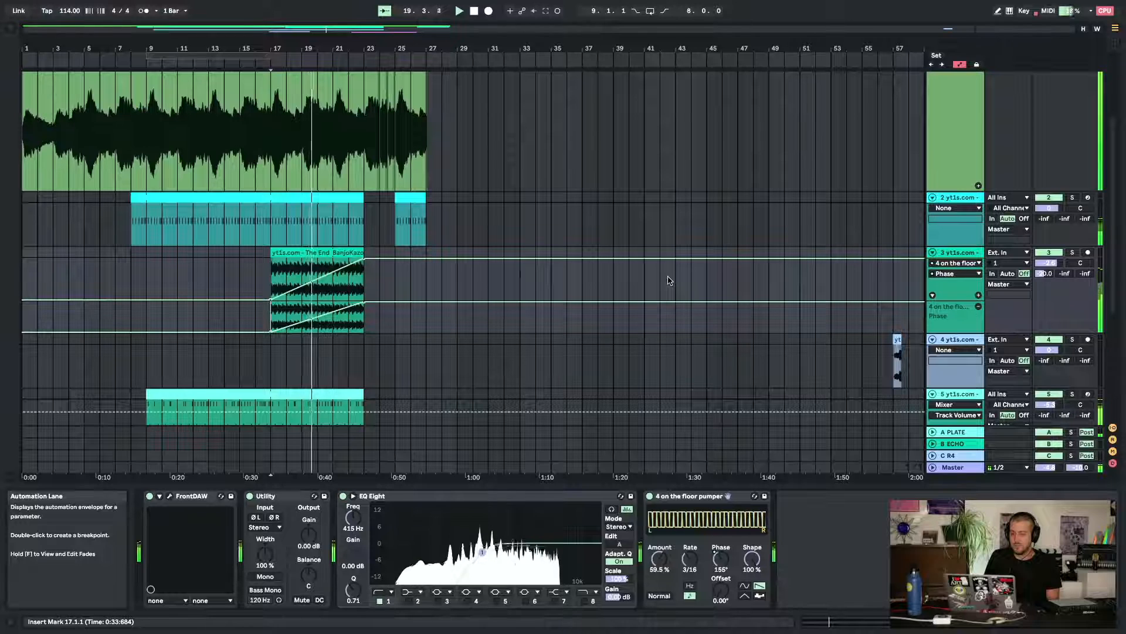
mouse_move(364, 259)
left_mouse_down()
mouse_move(364, 273)
mouse_move(364, 259)
left_mouse_up()
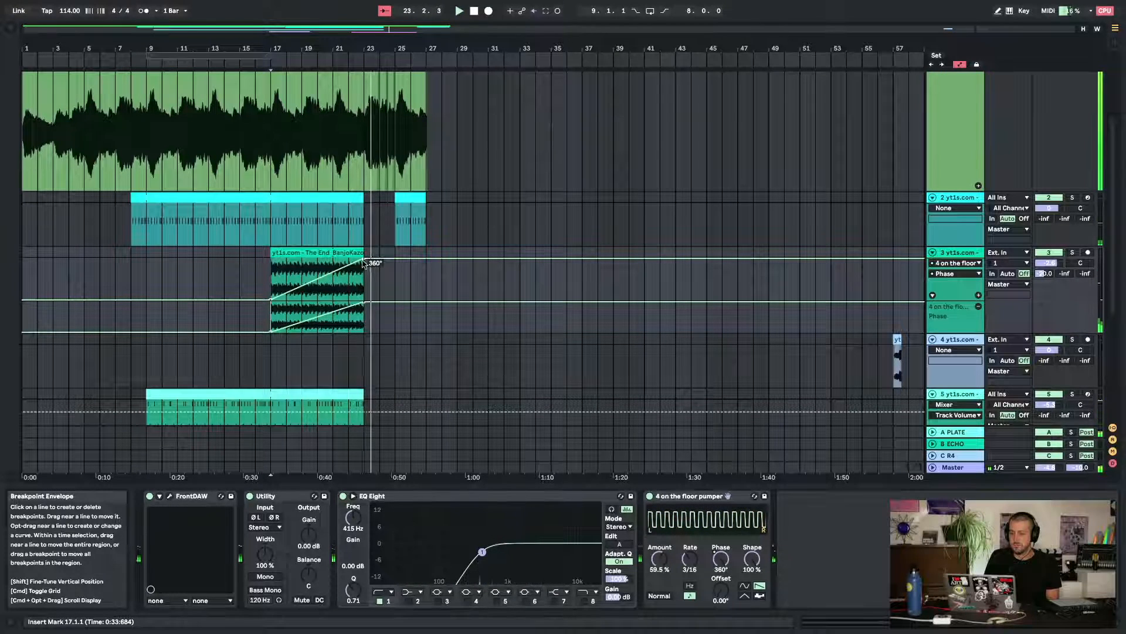
Hide the automation lanes and the device chain of track 3
key("a")
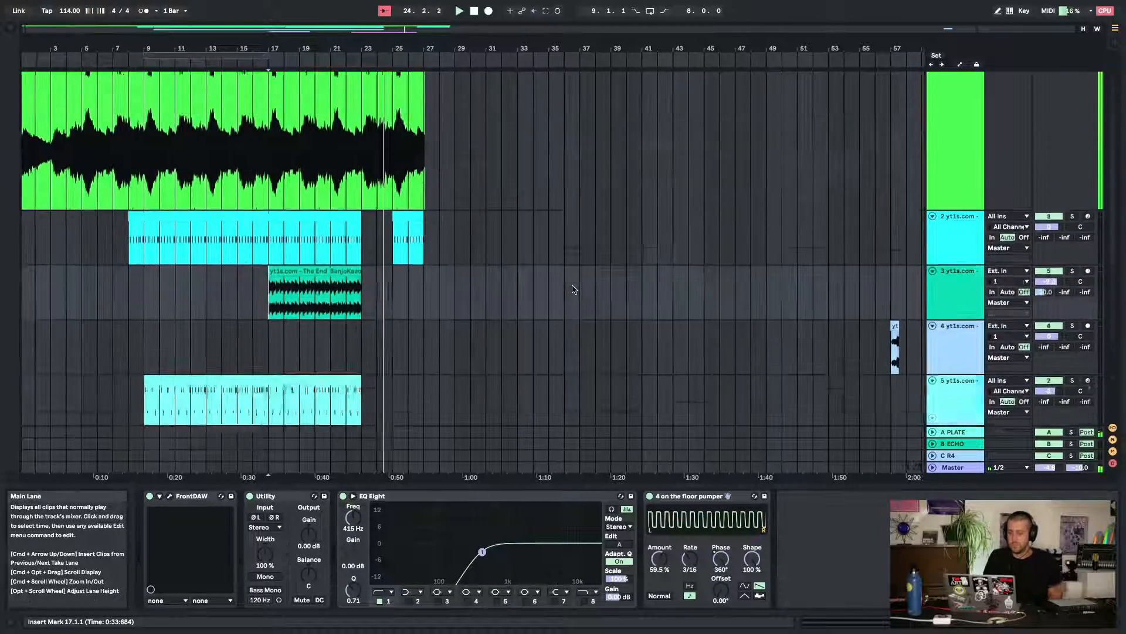
scroll(572, 289, "up", 3)
left_click(1115, 621)
Open the track 8 MIDI clip unfolded and copy its long A1 note one octave down to A0
scroll(628, 332, "down", 5)
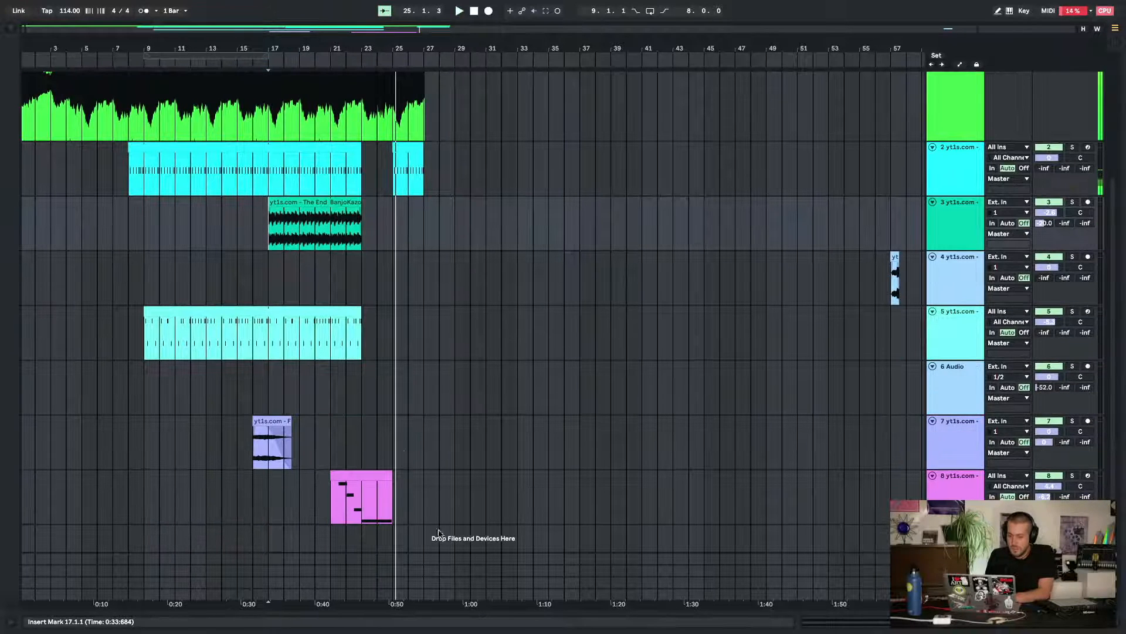
double_click(369, 476)
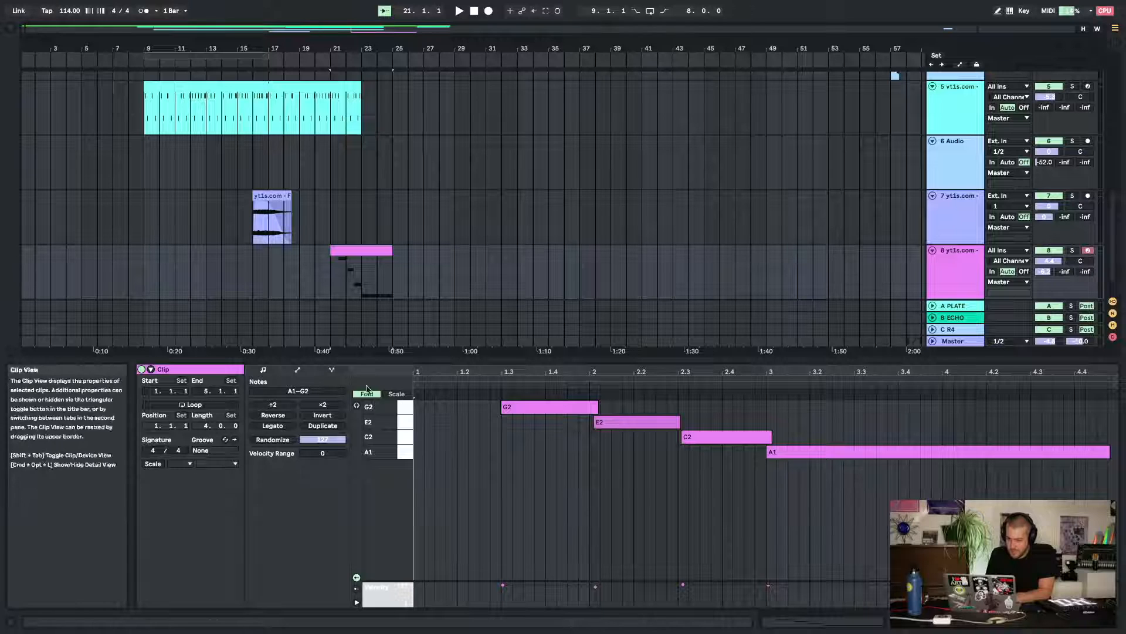
left_click(366, 394)
scroll(748, 470, "up", 4)
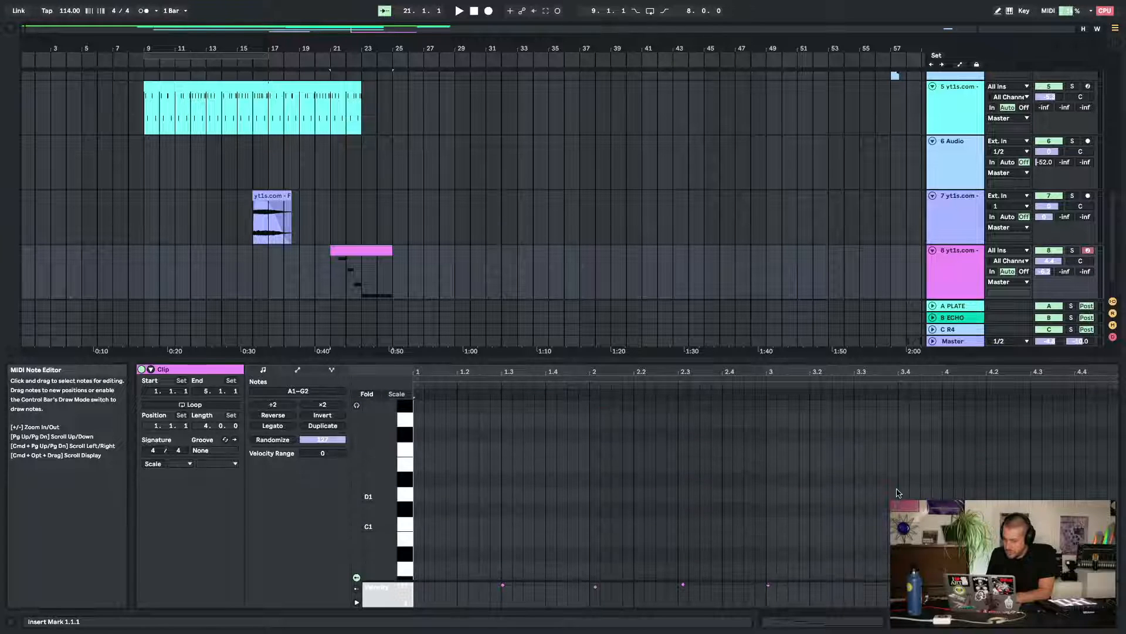
scroll(924, 336, "down", 1)
scroll(879, 461, "up", 4)
left_click(878, 482)
left_click(879, 496)
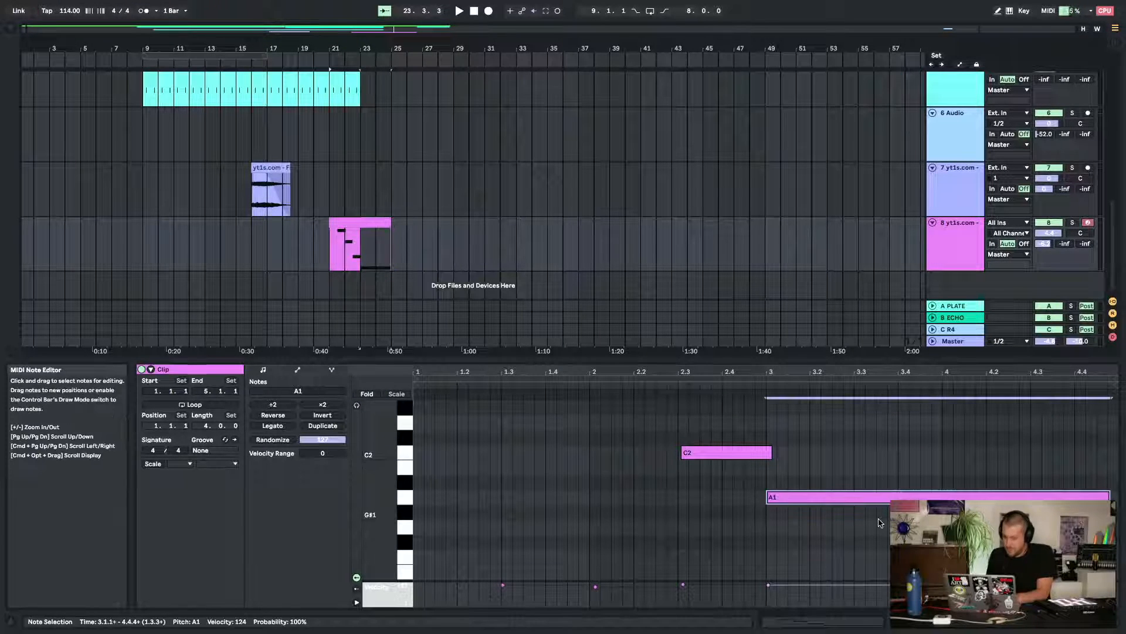
key("shift+Down")
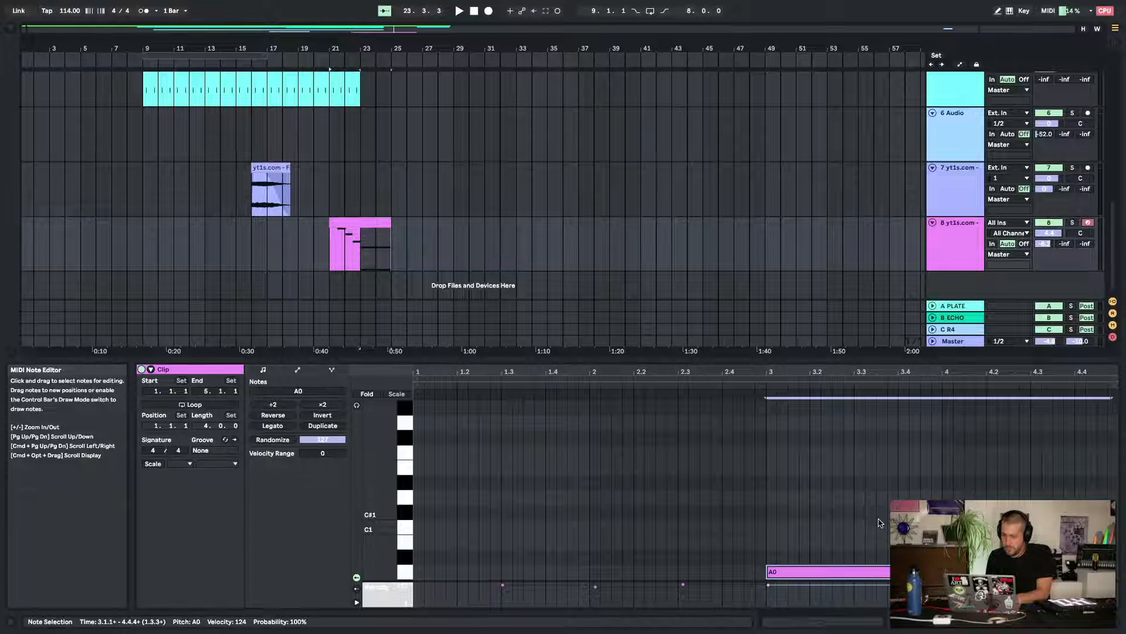
Listen to the track 8 clip from 21.1.1 with the low A0 note and close the clip's note editor
key("space")
key("space")
left_click(744, 394)
left_click(741, 380)
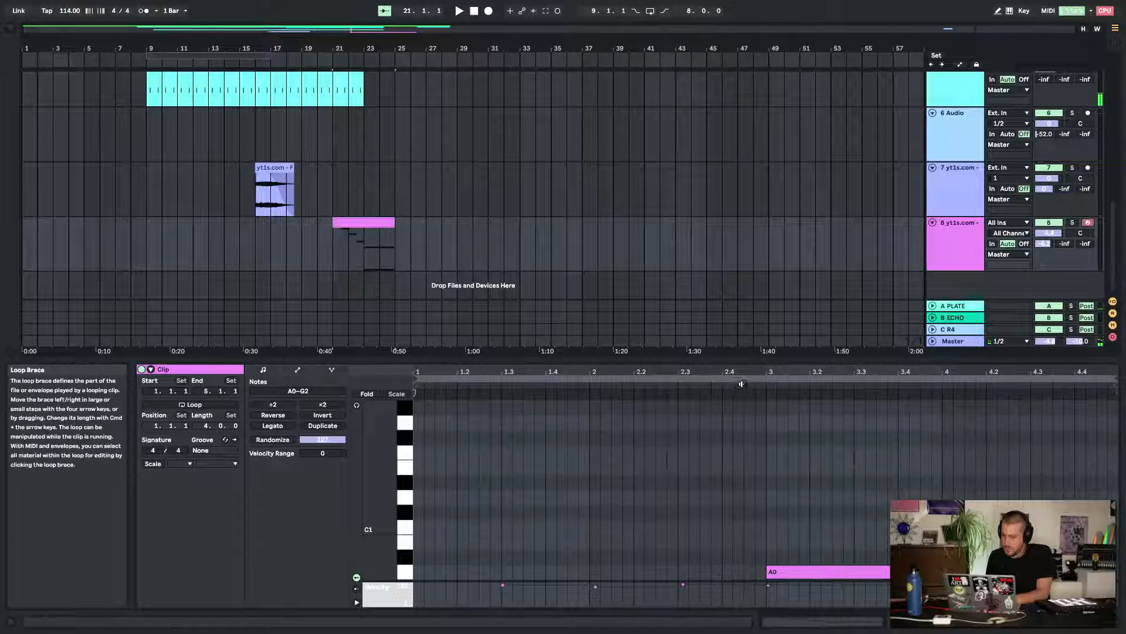
key("space")
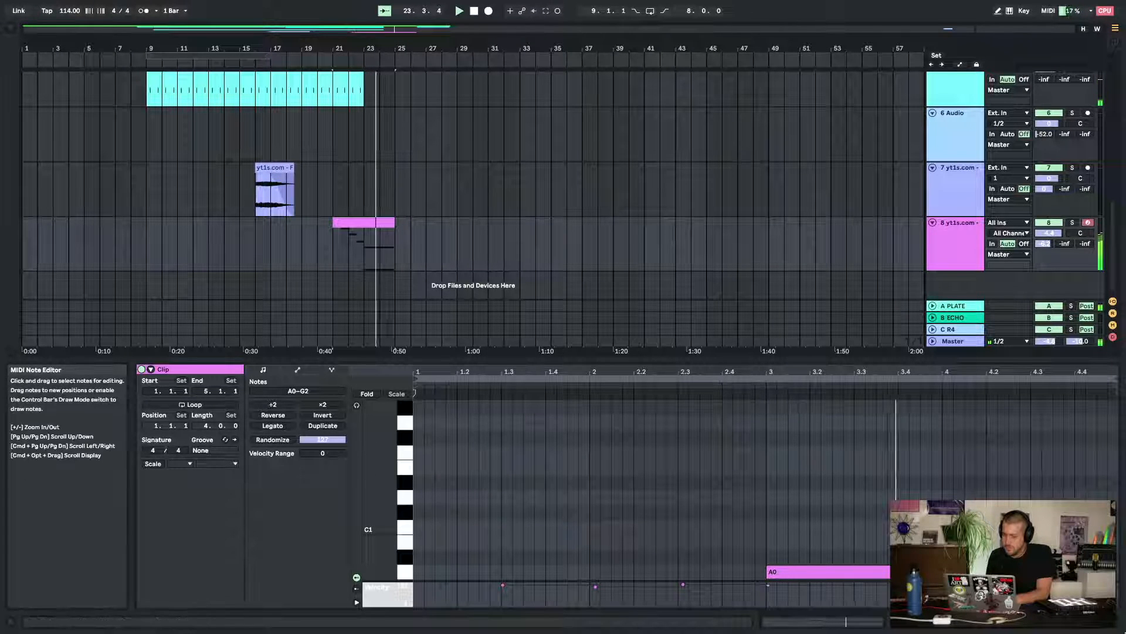
key("super+alt+l")
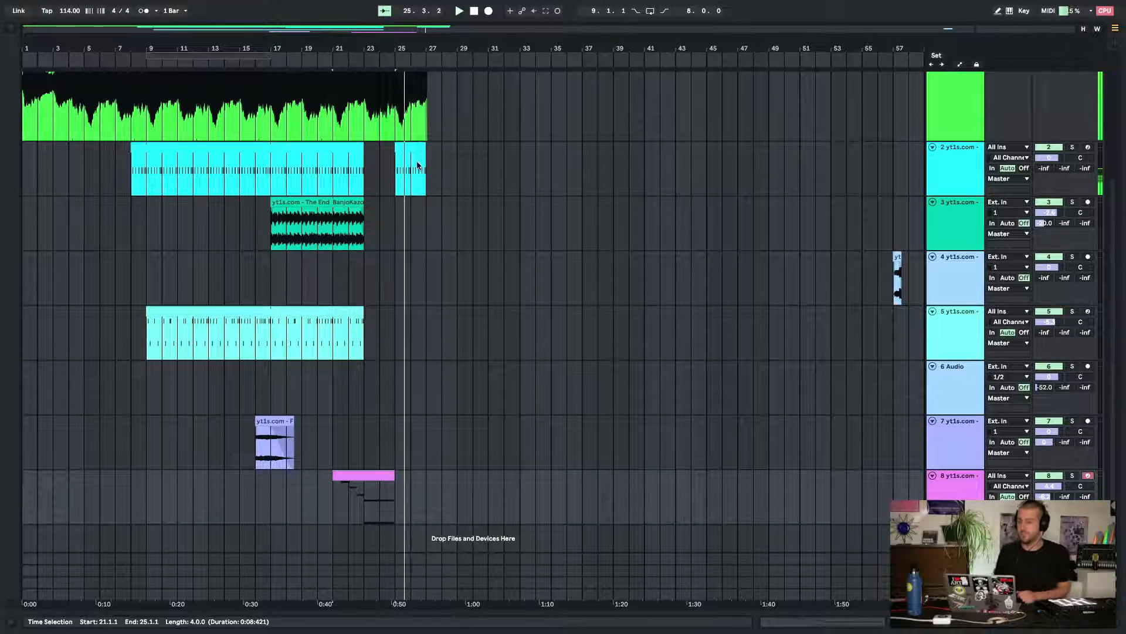
key("space")
Open the browser and list the audio files in the Downloads folder
scroll(558, 206, "up", 5)
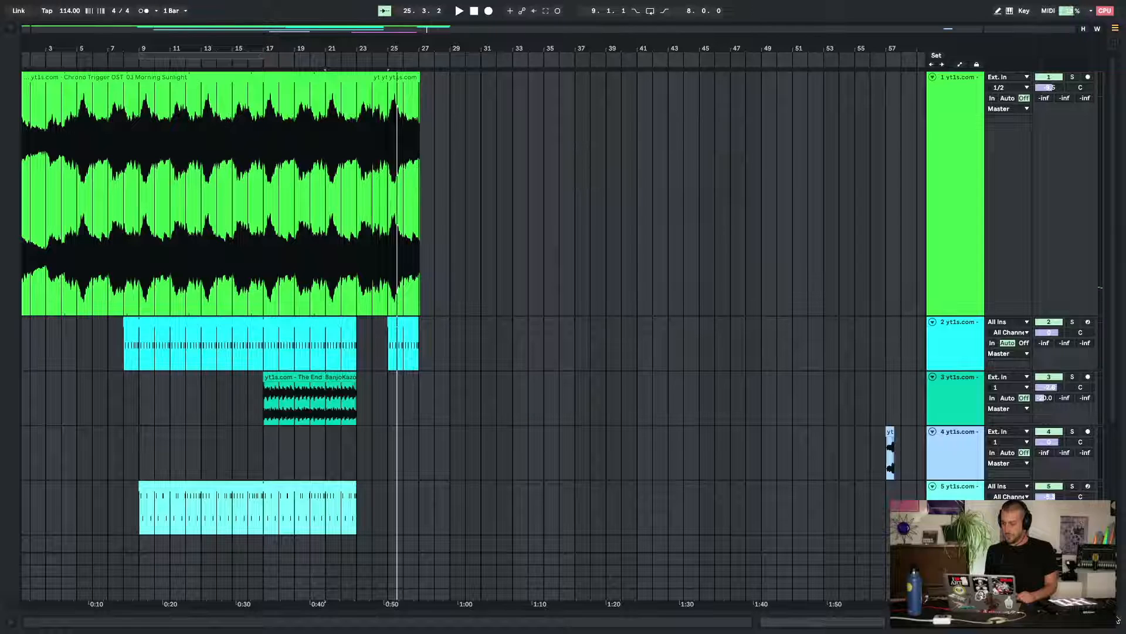
key("super+alt+l")
key("super+alt+l")
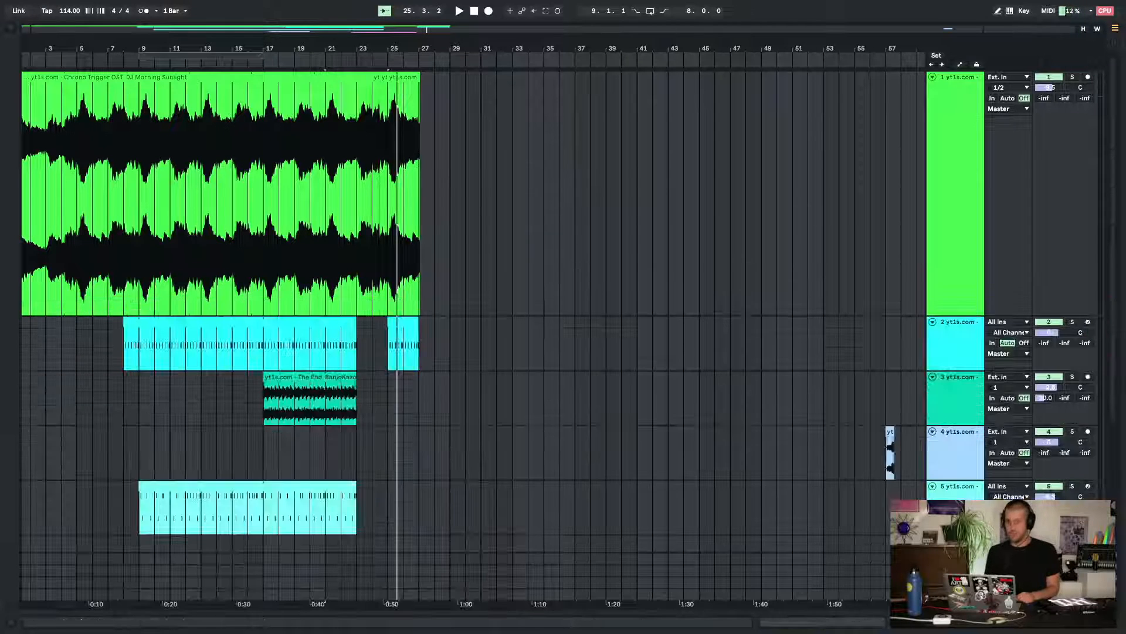
left_click(5, 31)
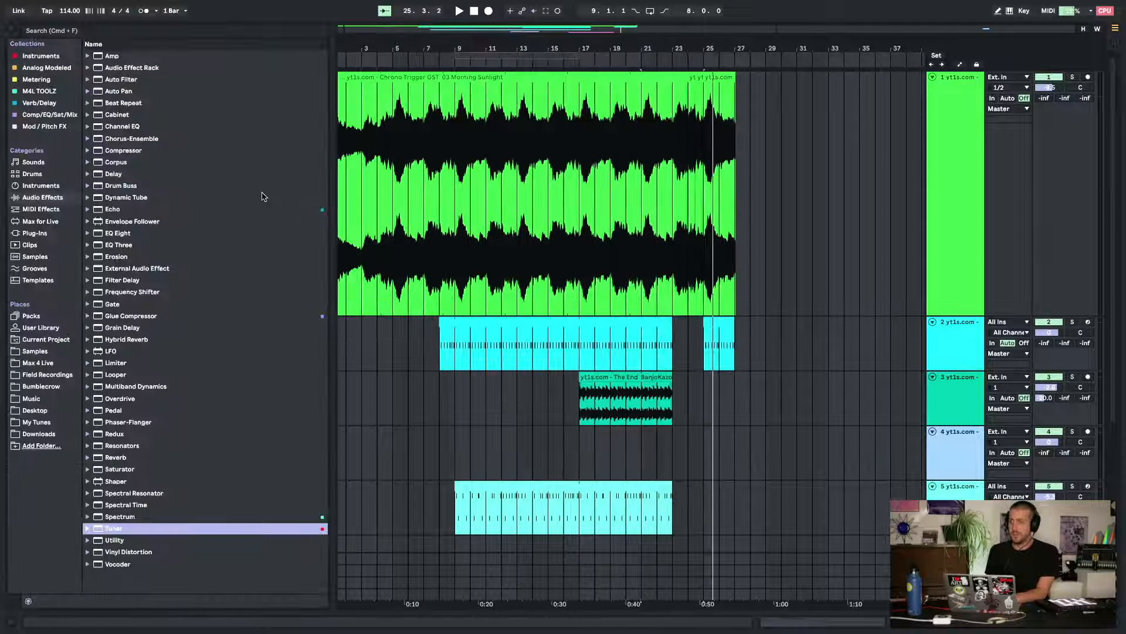
left_click(29, 386)
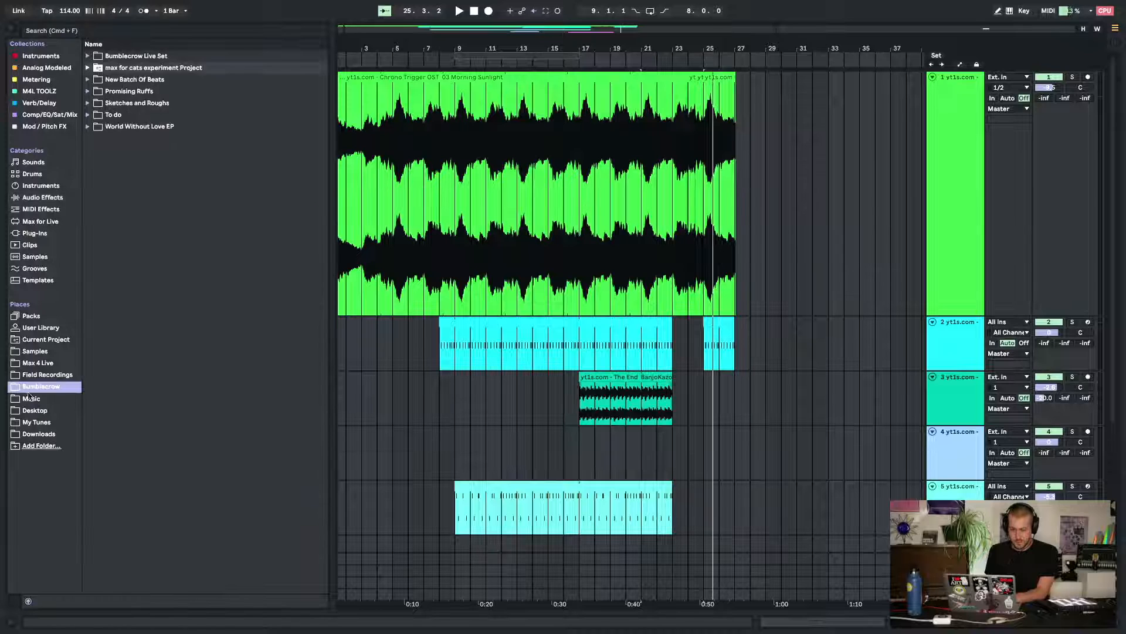
left_click(36, 351)
left_click(35, 434)
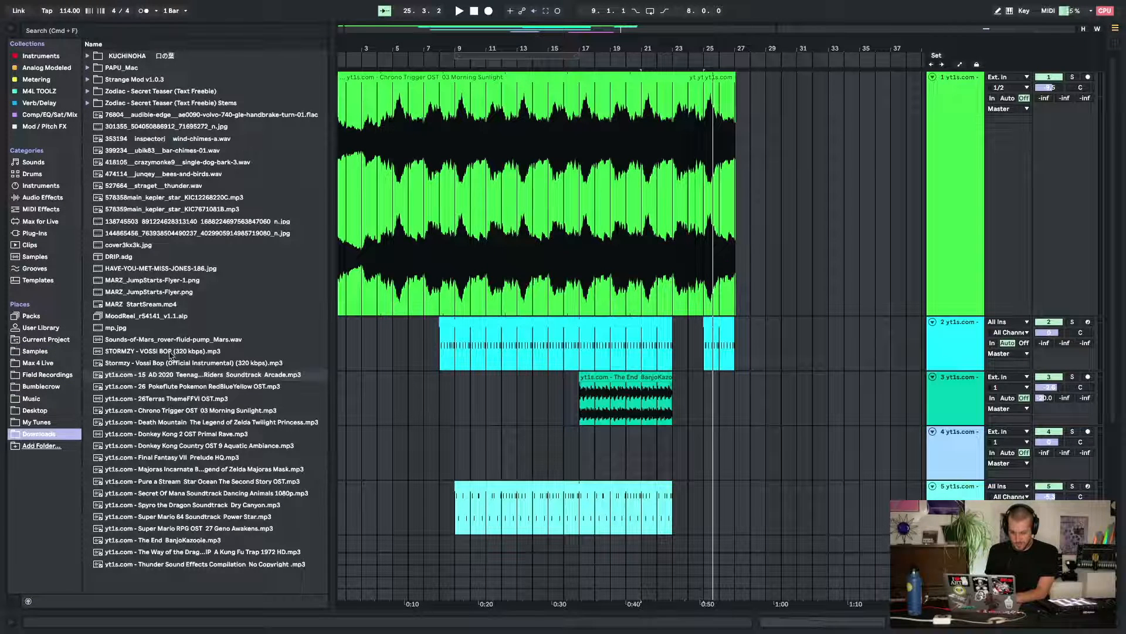
Browse the downloaded soundtracks and place the Pokeflute Pokemon RedBlueYellow OST file on track 4 at bar 49
left_click(214, 469)
key("Up")
key("Up")
key("Up")
key("Up")
key("Up")
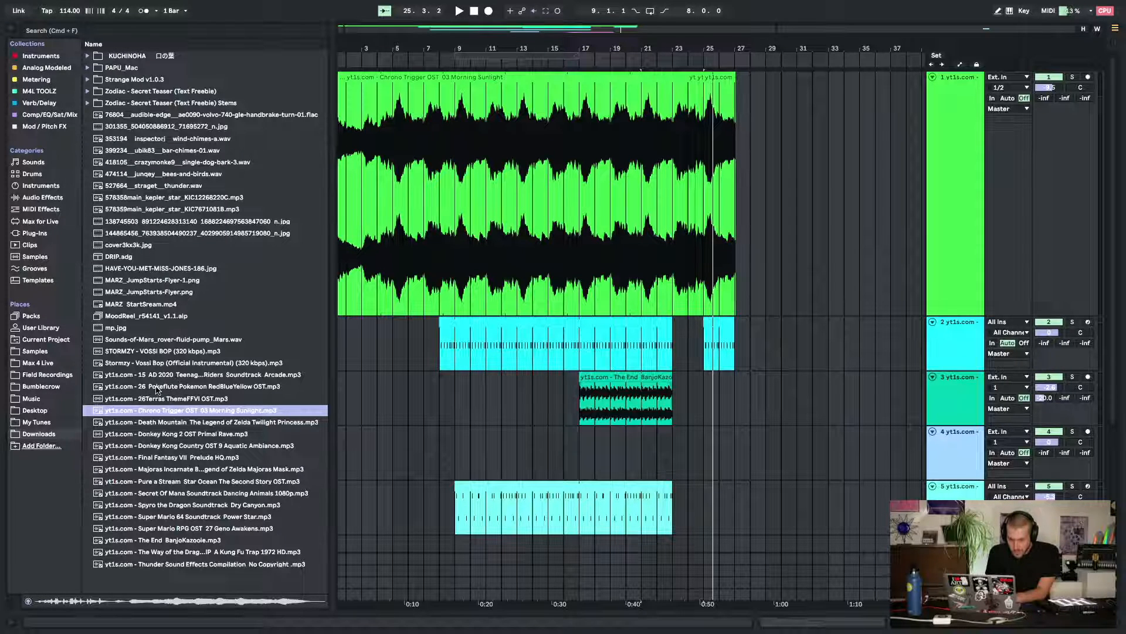
left_click_drag(153, 390, 870, 450)
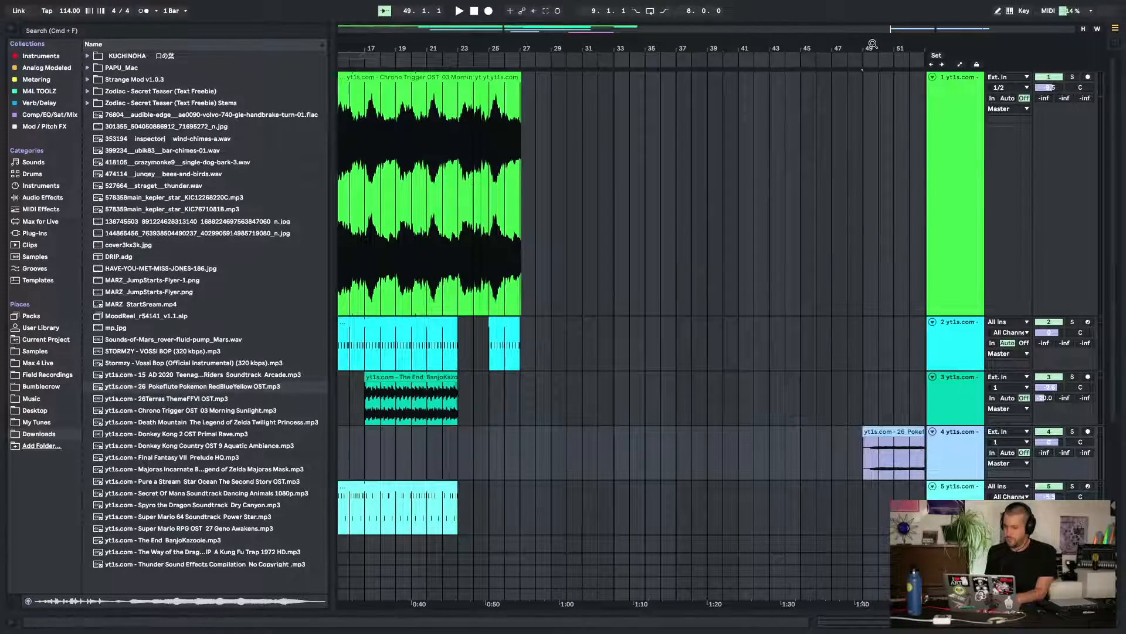
Delete the short remainder of the Pokeflute audio on track 4 from 57.1.1 to 57.3.2
left_click_drag(873, 44, 785, 27)
left_click(855, 430)
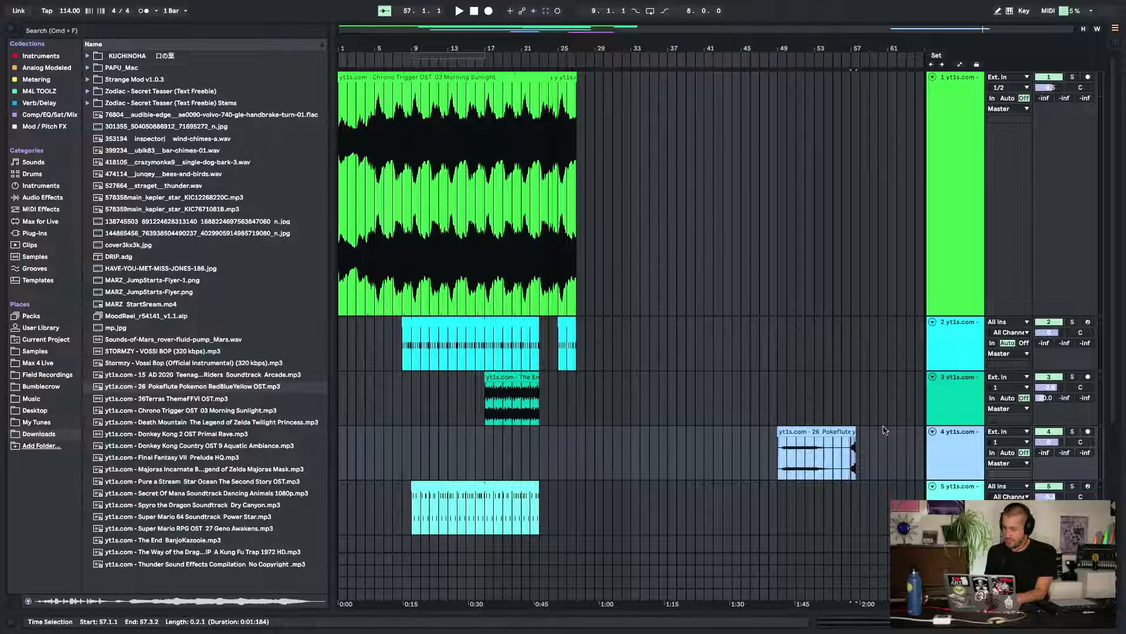
key("Delete")
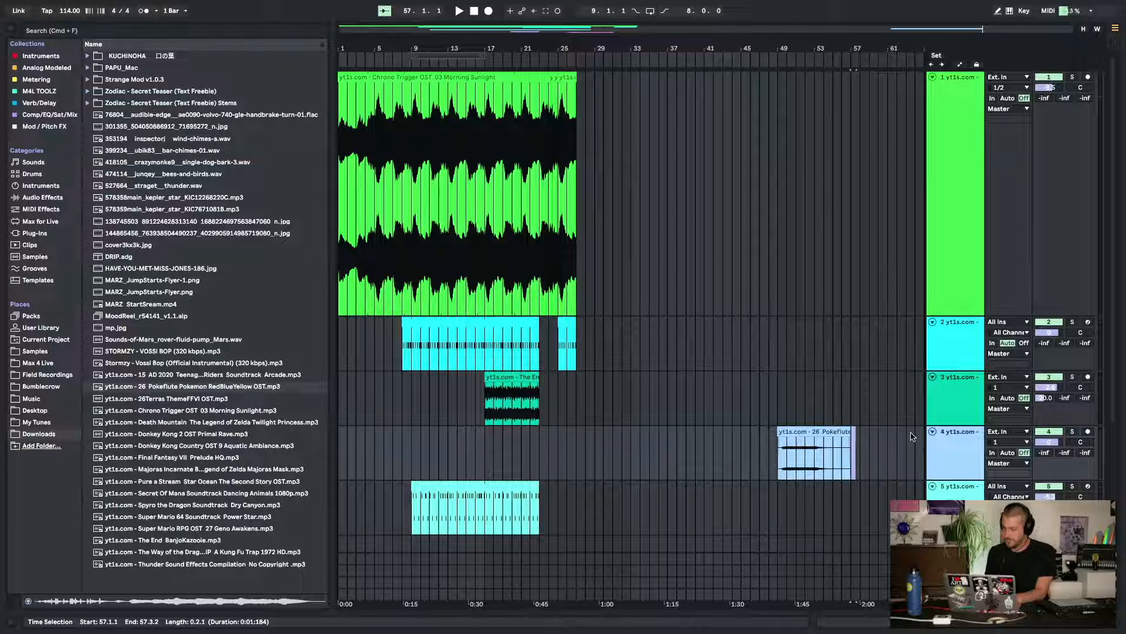
Reorder the tracks so the Pokeflute track sits last, and delete the empty audio track
left_click_drag(959, 432, 958, 528)
scroll(959, 516, "down", 5)
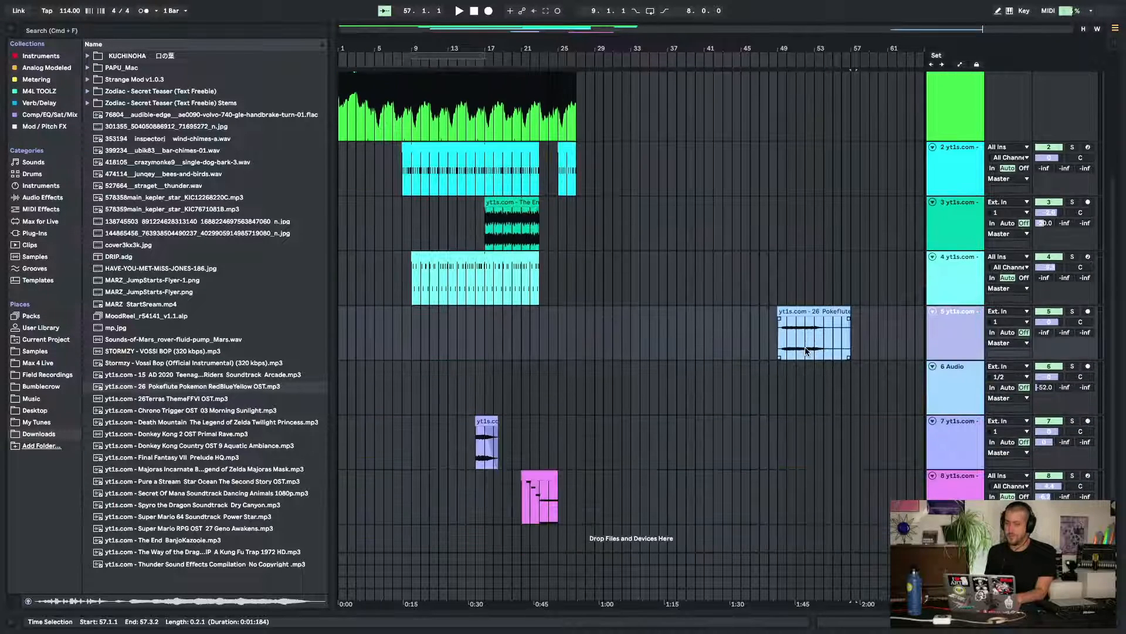
left_click_drag(956, 447, 1006, 324)
left_click_drag(957, 487, 957, 373)
left_click(957, 494)
key("Delete")
left_click(819, 428)
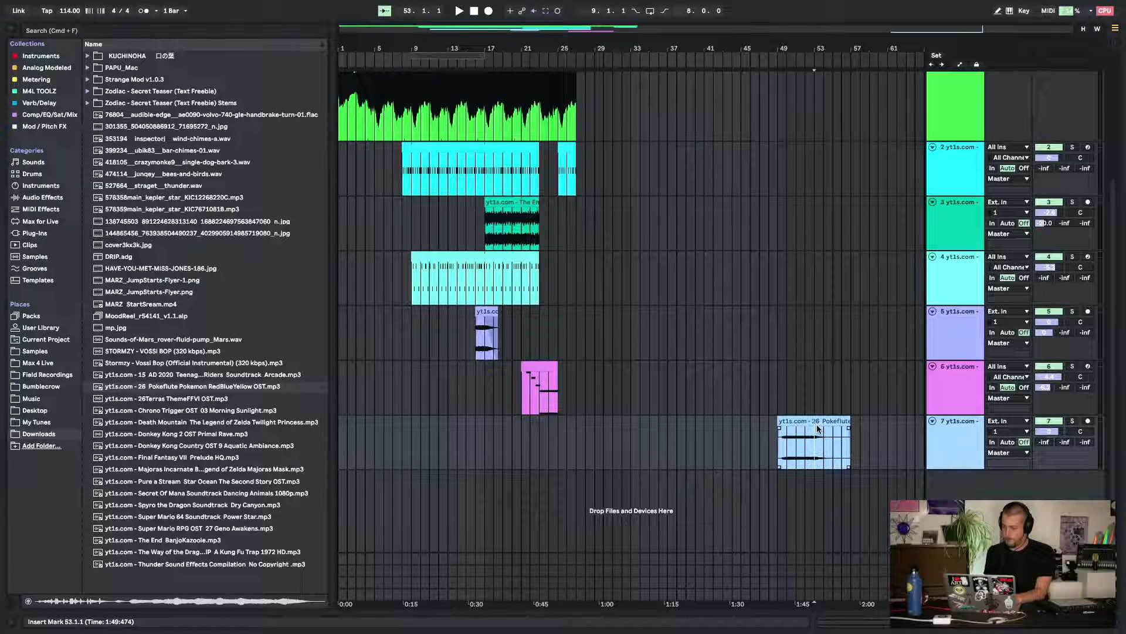
Try moving the Pokeflute clip to bar 39 with its loop running from 1.3.1 to 8.1.3, and undo these edits
left_click_drag(819, 424, 723, 420)
double_click(722, 422)
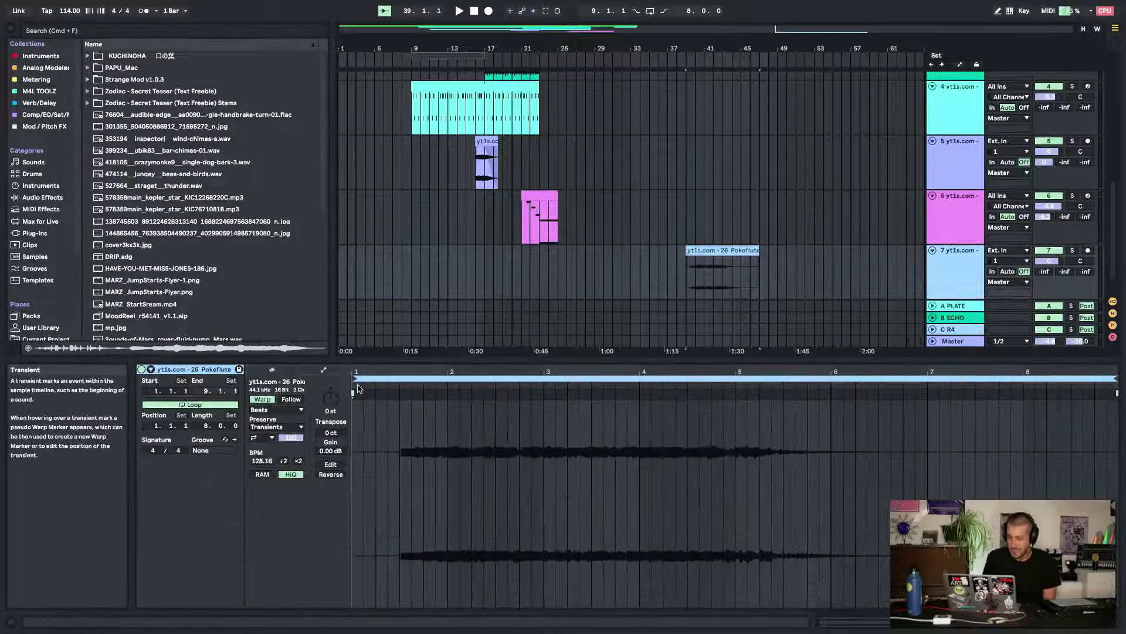
left_click_drag(353, 382, 403, 381)
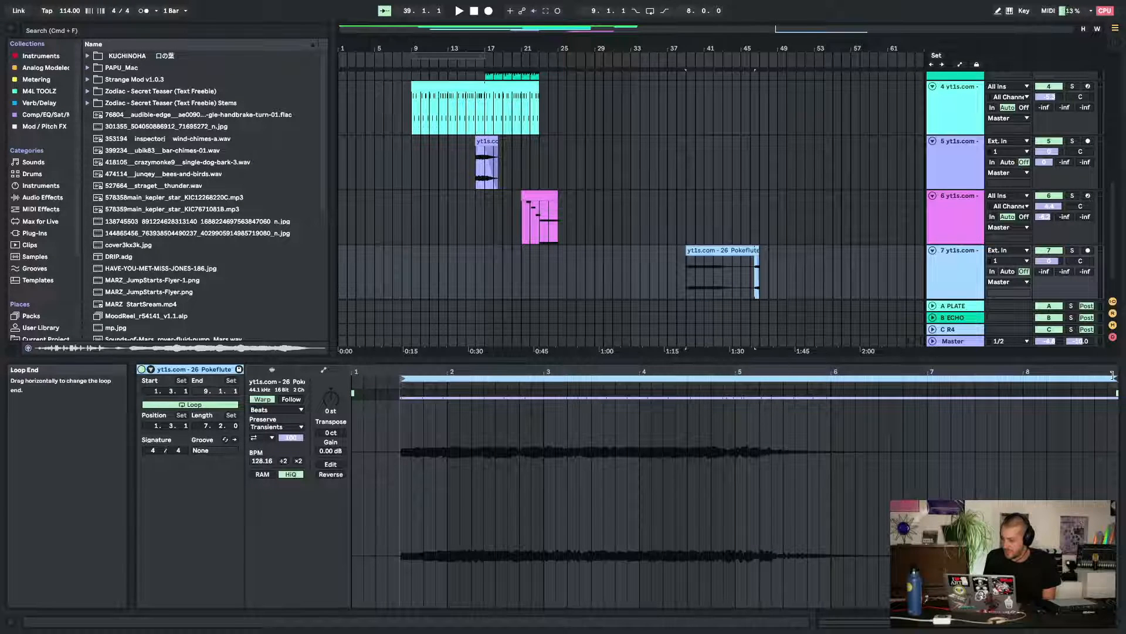
left_click_drag(1111, 376, 1034, 377)
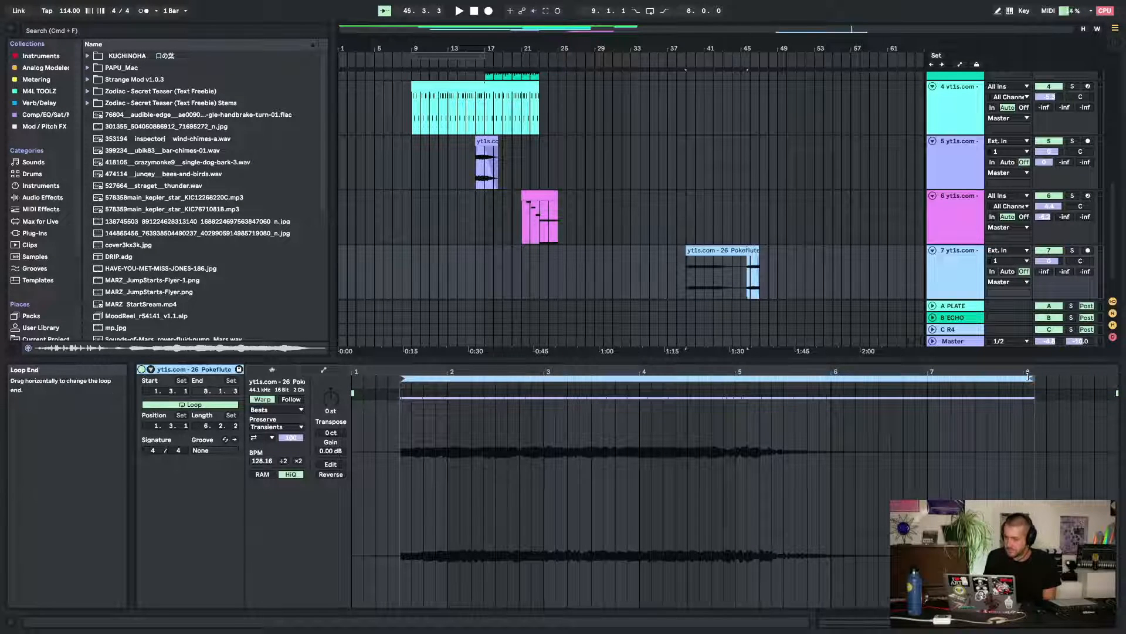
key("space")
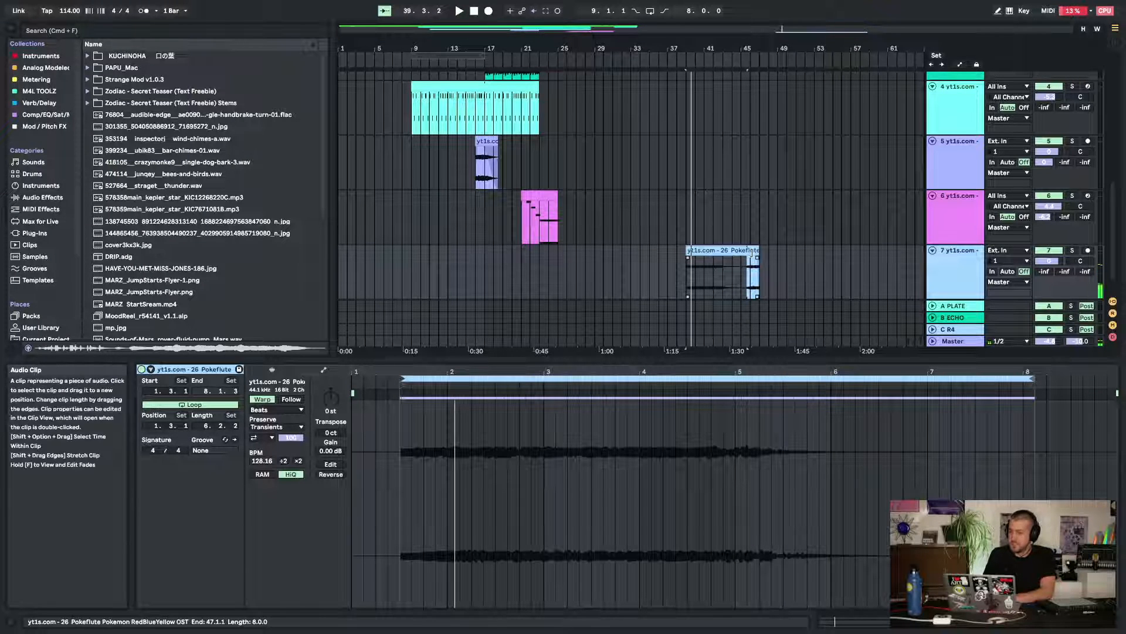
left_click(733, 292)
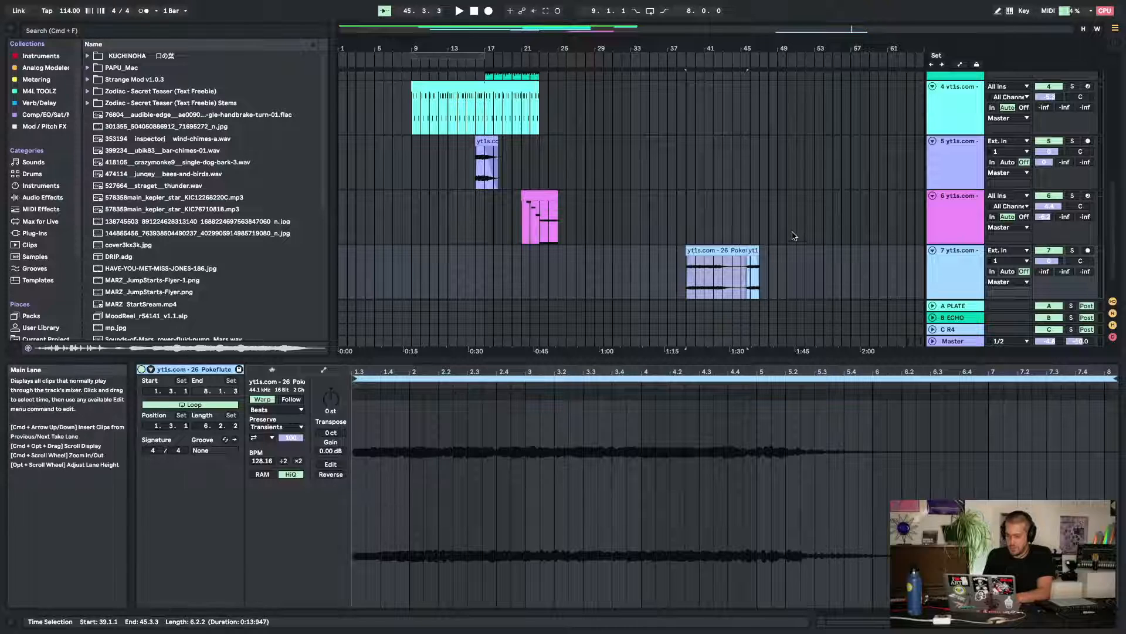
key("super+z")
key("super+z")
key("super+z")
key("super+z")
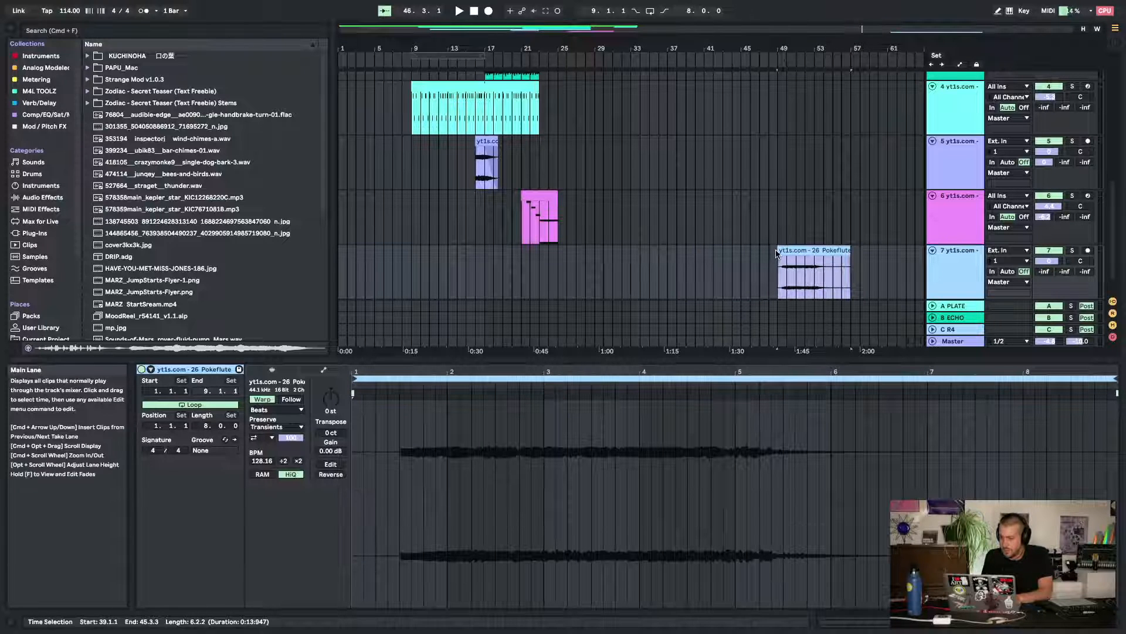
Trim the start of the Pokeflute clip by ear to 52.3.3
left_click_drag(778, 251, 807, 250)
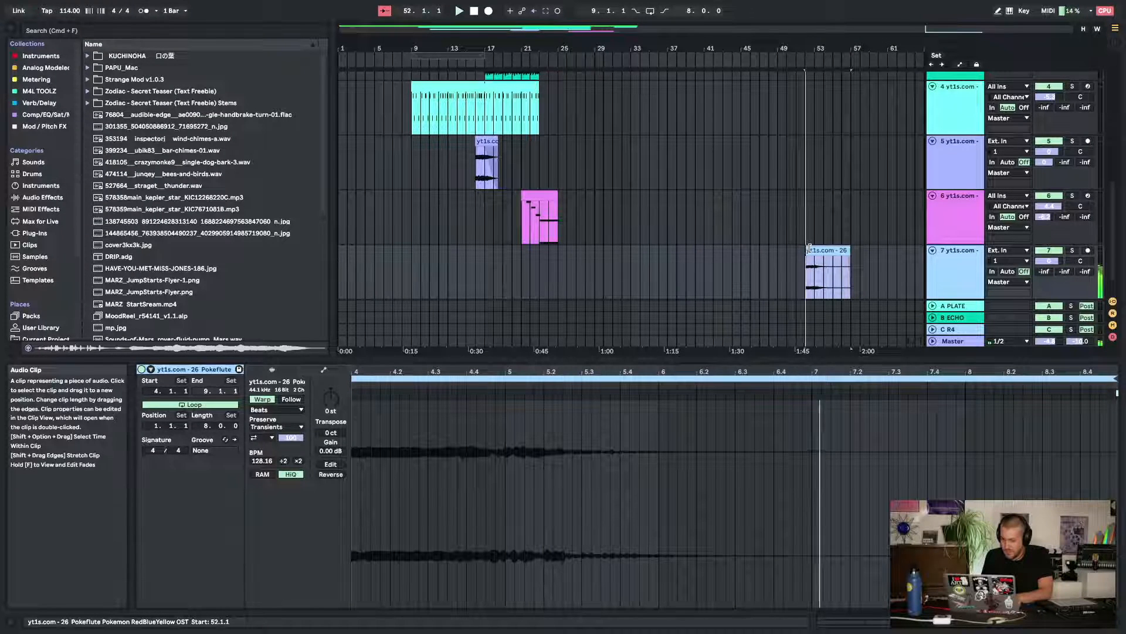
key("space")
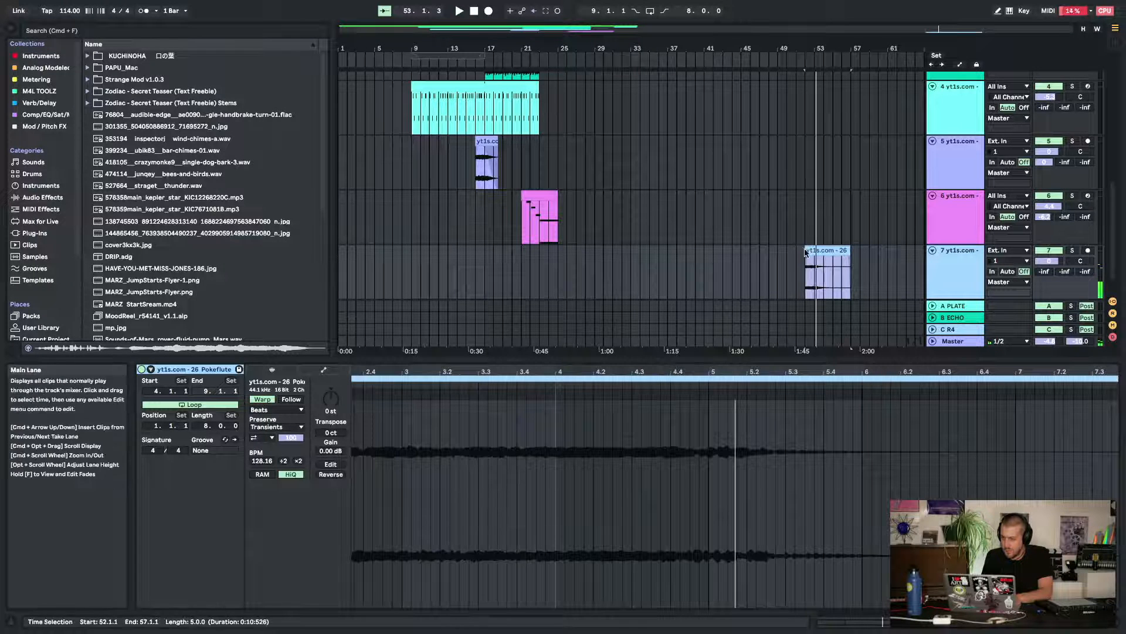
double_click(847, 50)
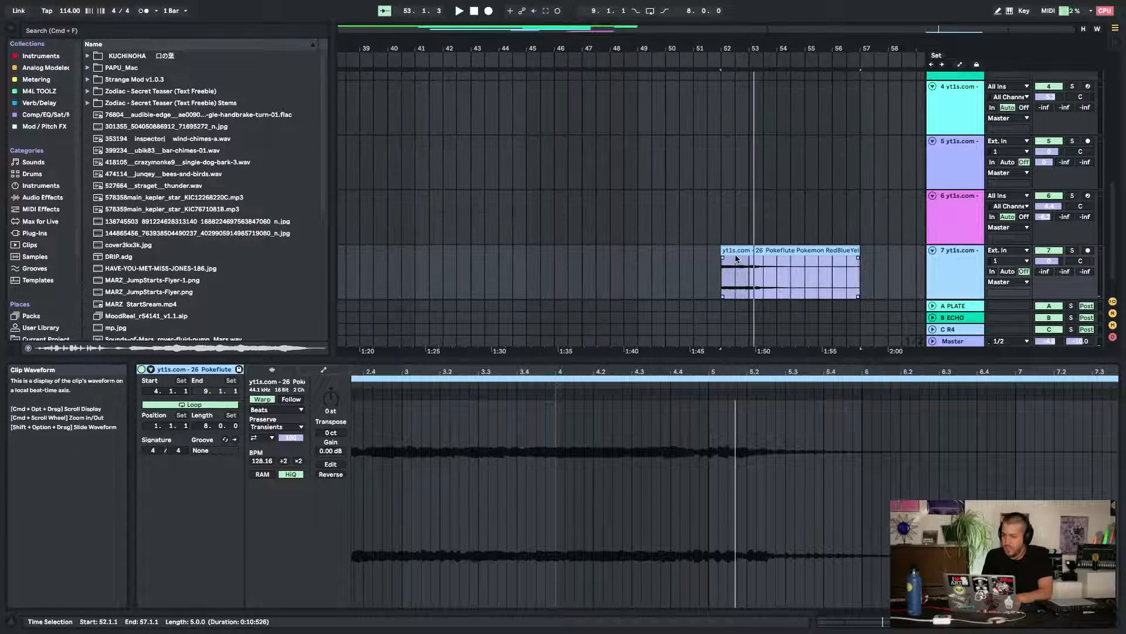
key("space")
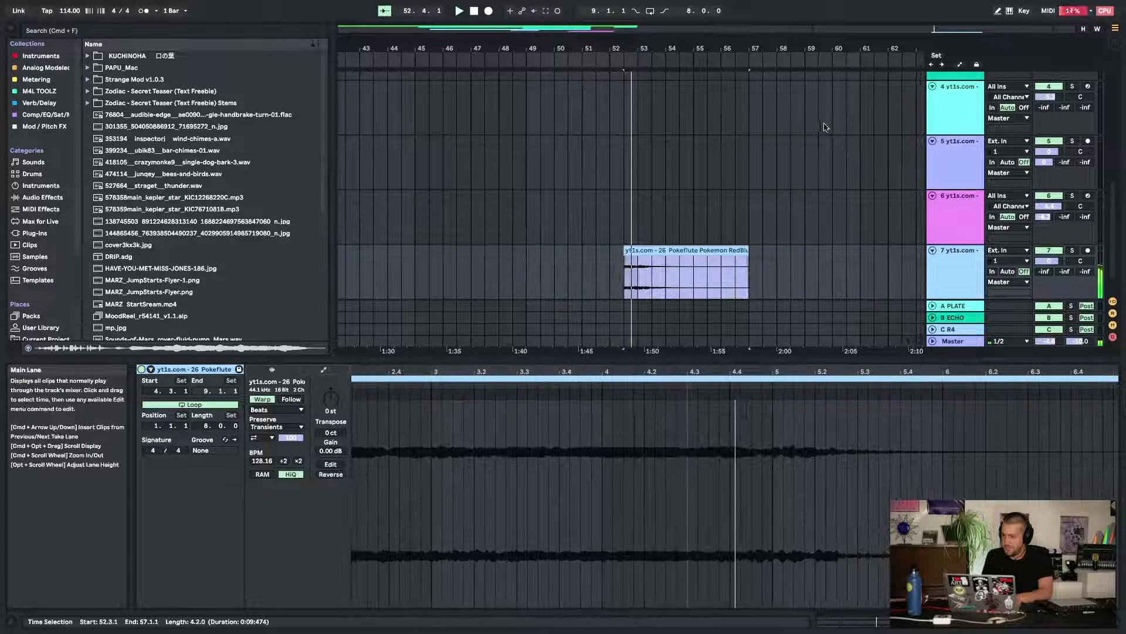
key("space")
key("space")
key("space")
key("space")
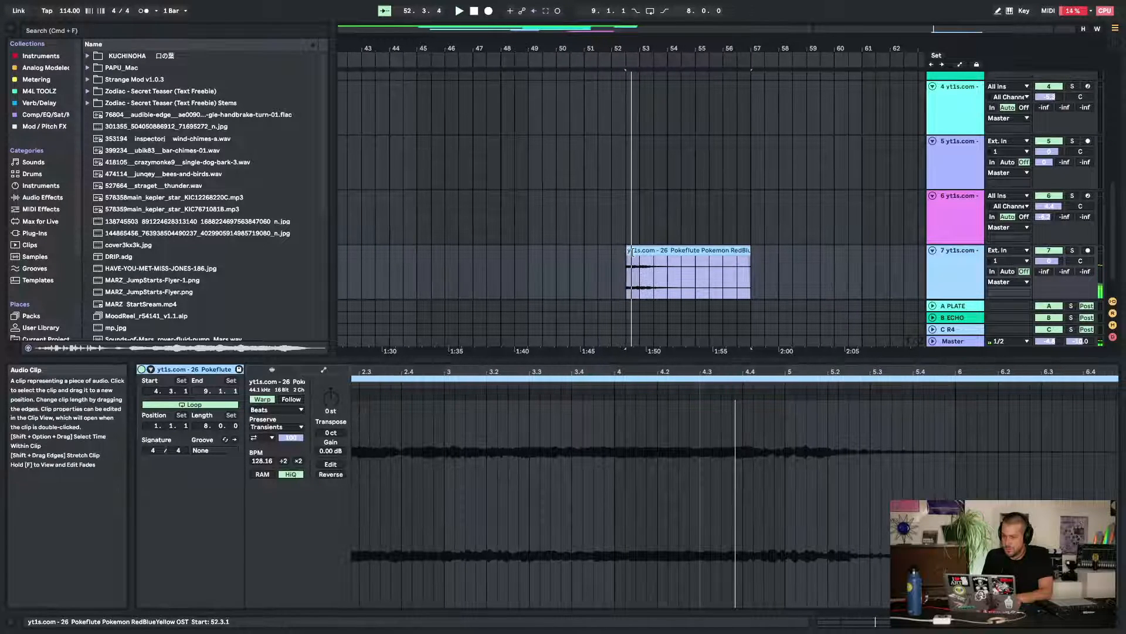
key("space")
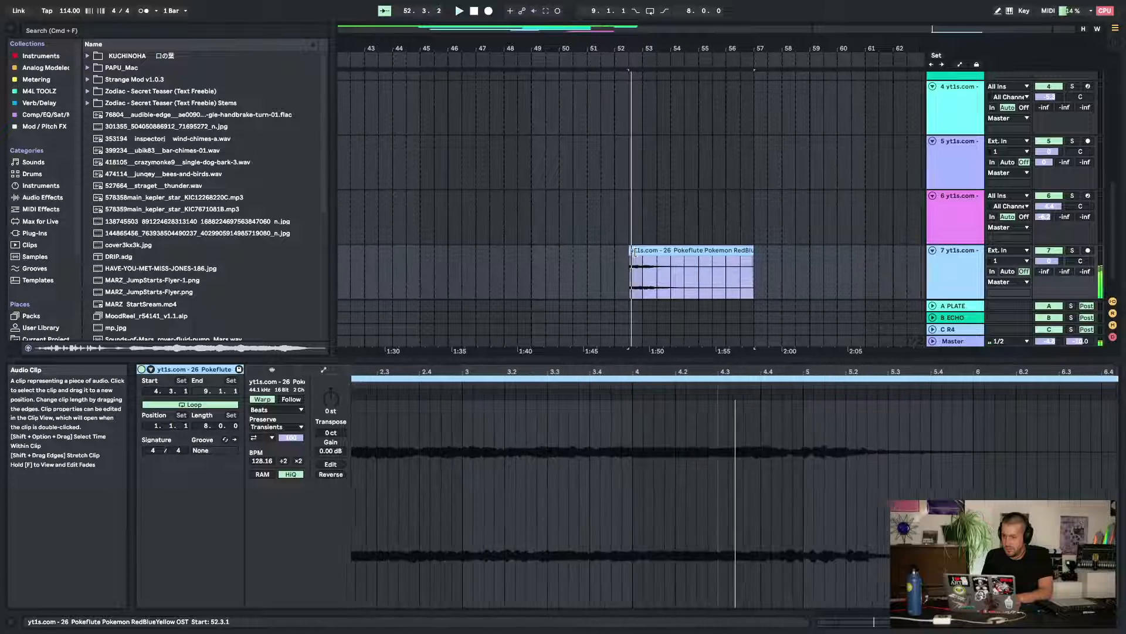
key("space")
left_click_drag(652, 48, 651, 49)
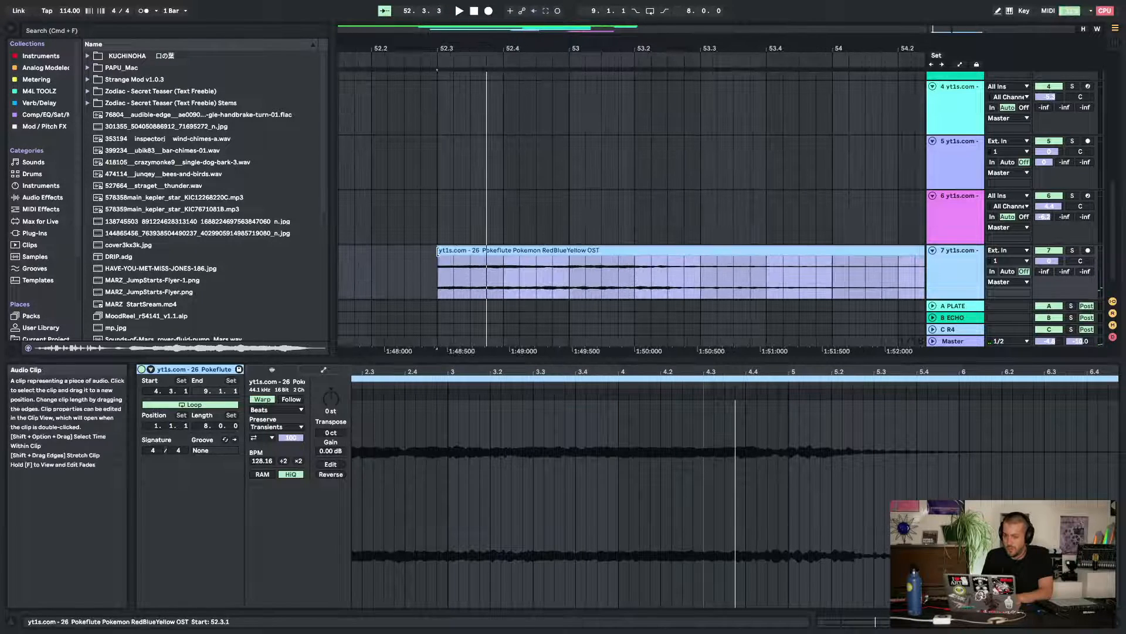
left_click_drag(438, 249, 474, 249)
key("space")
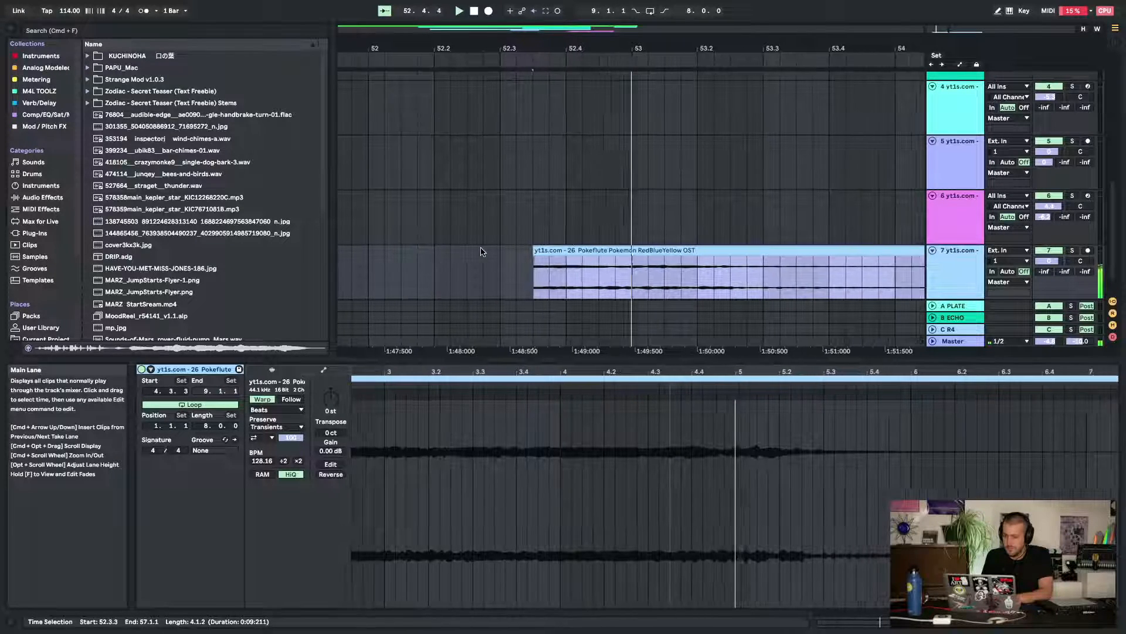
Turn off warping for the Pokeflute clip and listen to it unwarped
left_click(262, 399)
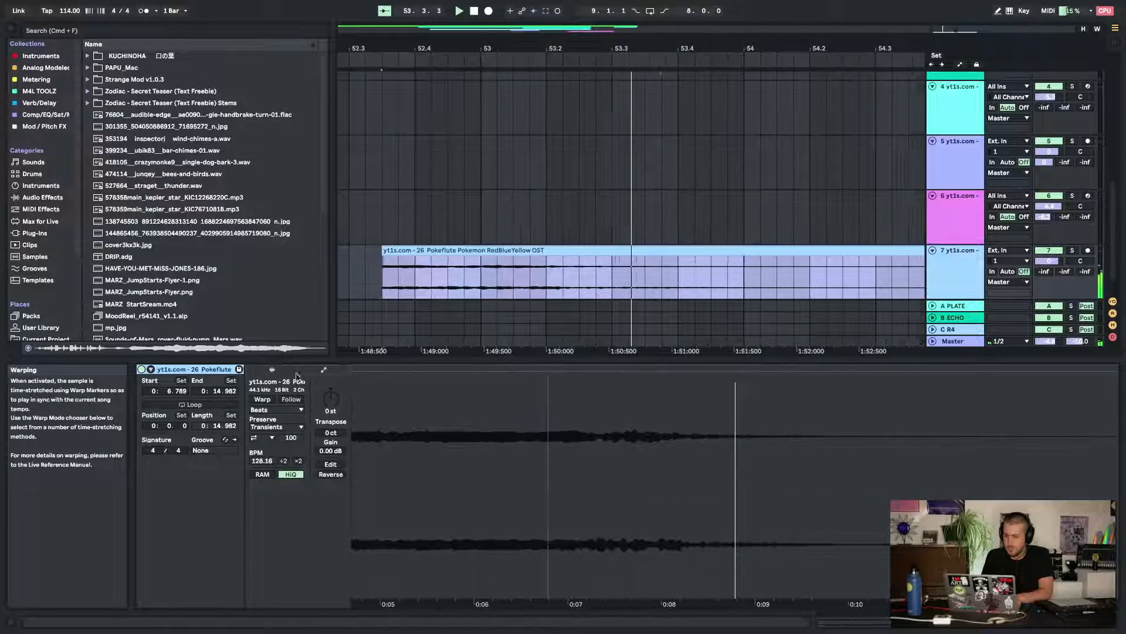
scroll(592, 197, "left", 5)
key("space")
key("space")
scroll(592, 198, "left", 2)
scroll(813, 196, "down", 2)
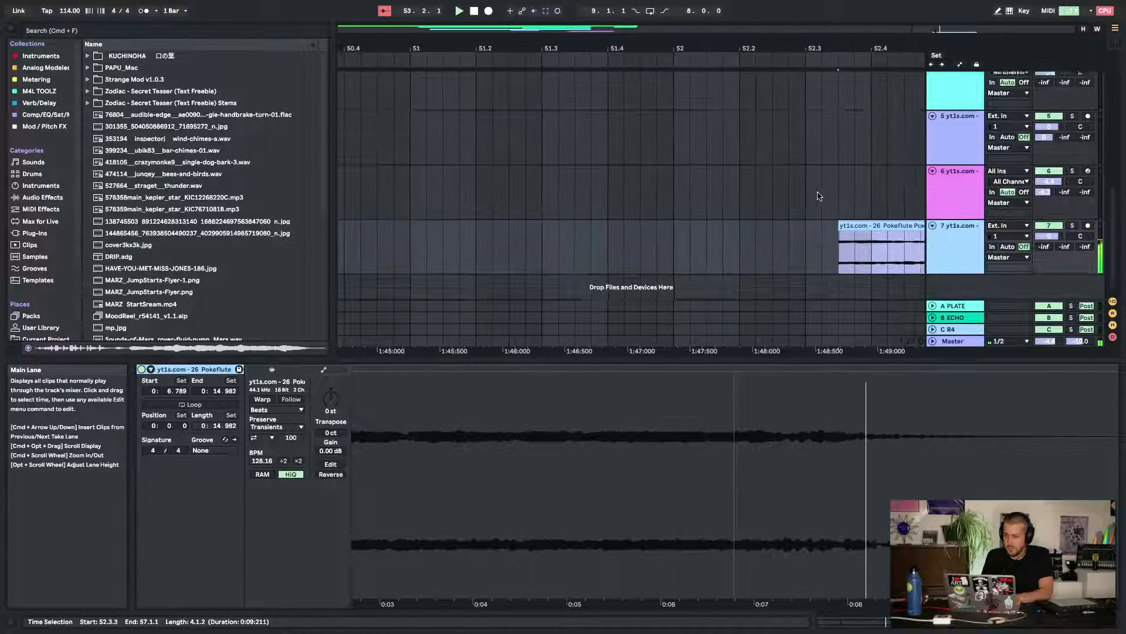
left_click_drag(842, 223, 737, 221)
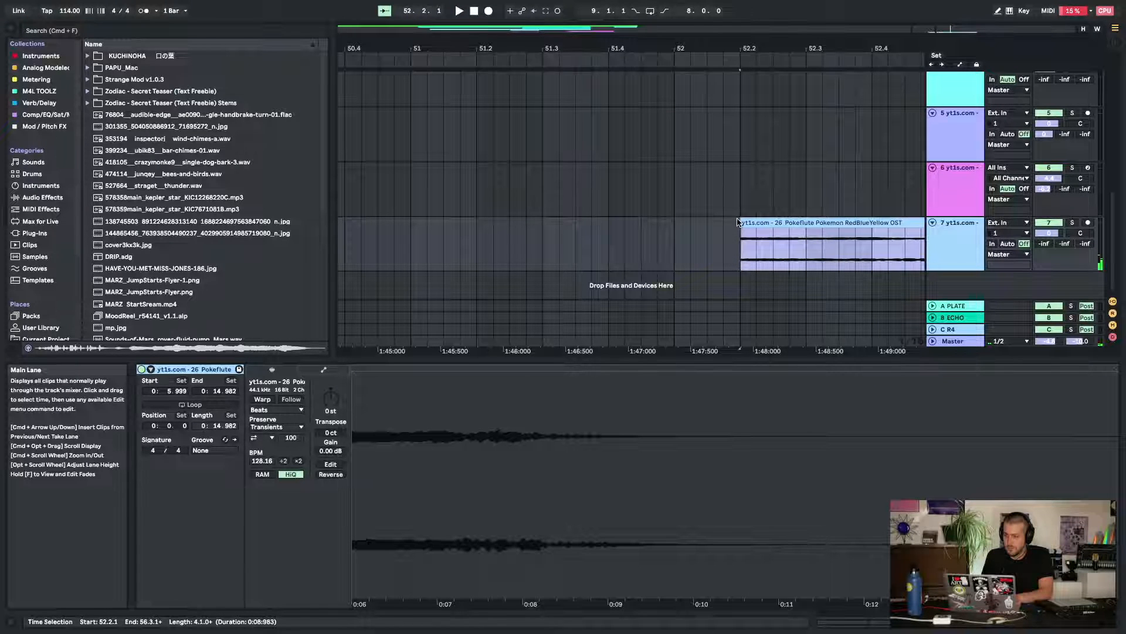
key("super+z")
Insert a MIDI track below track 7, load the Pokeflute file into it as a sampler instrument and audition it
left_click(886, 286)
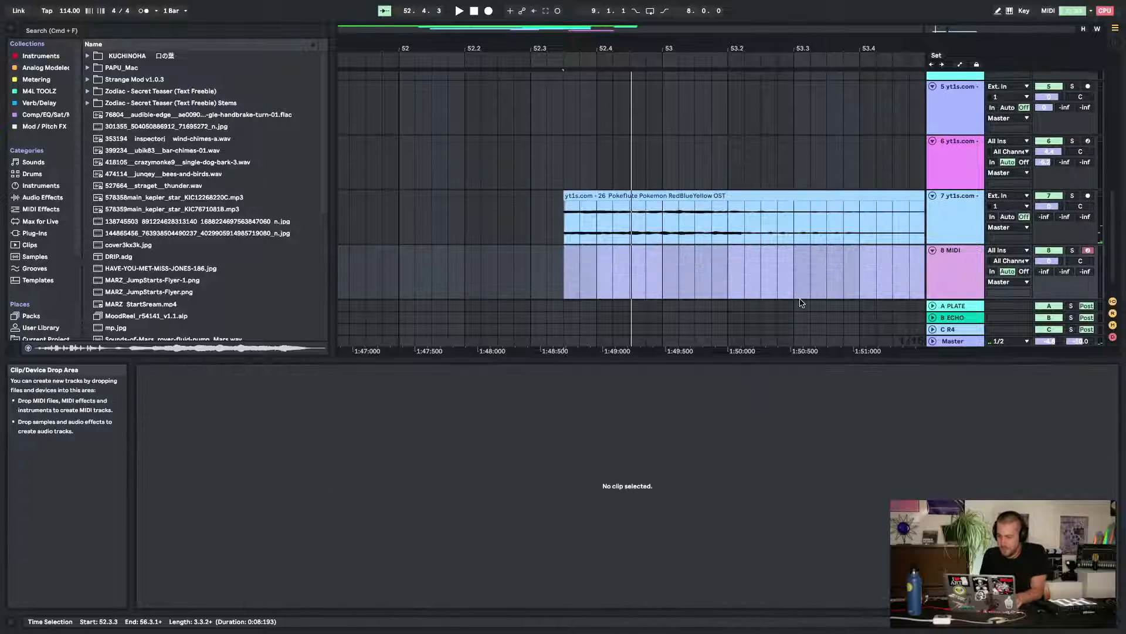
key("super+shift+t")
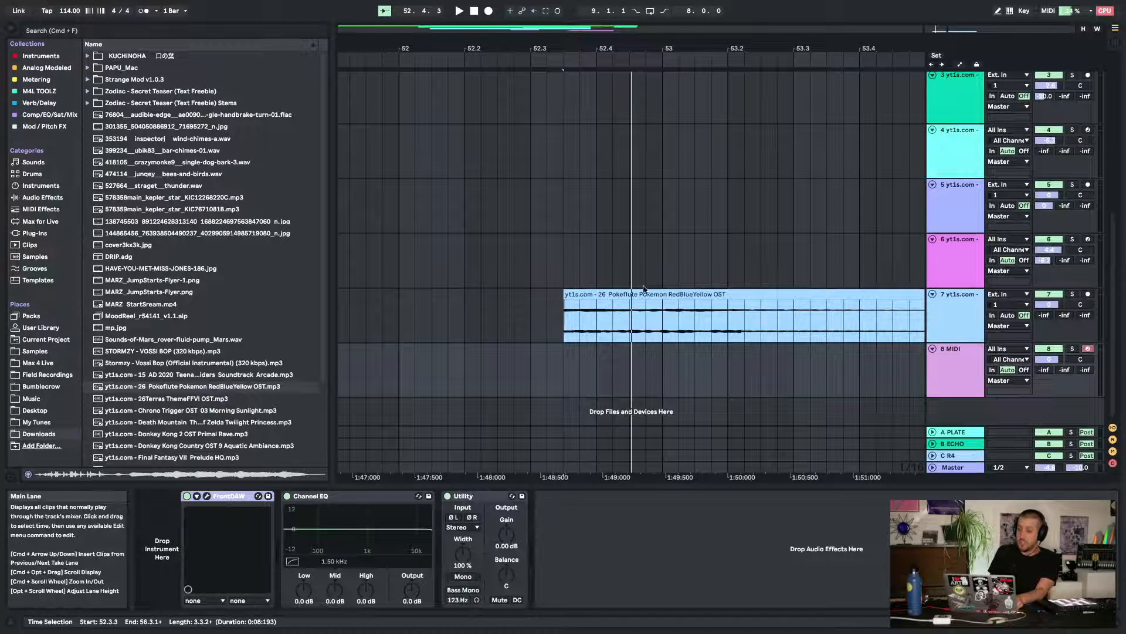
left_click_drag(156, 386, 140, 552)
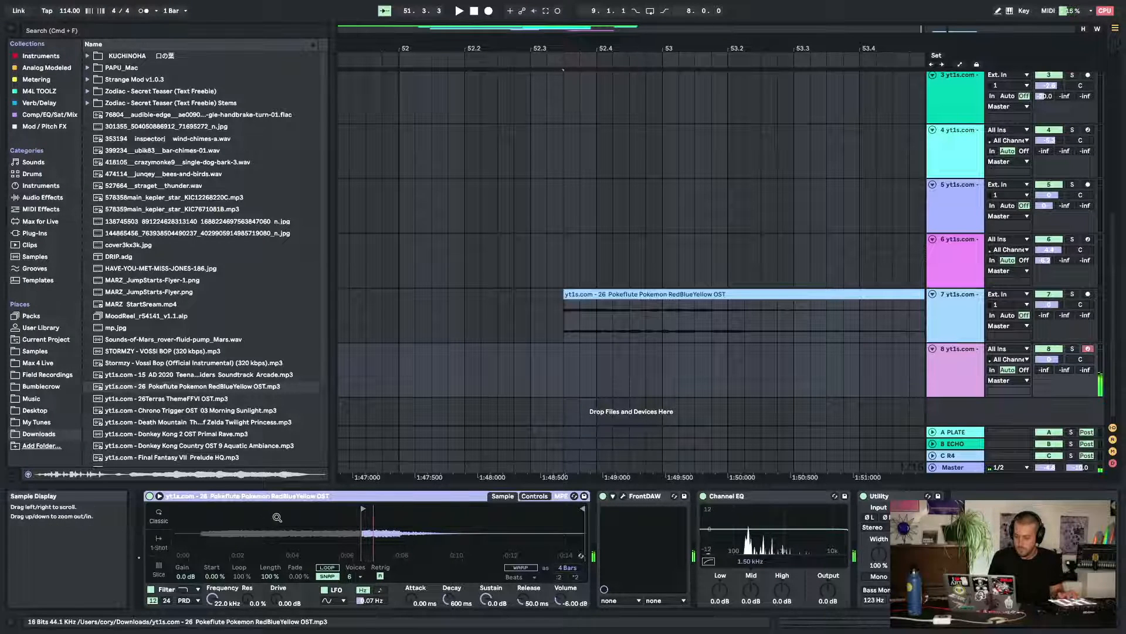
key("space")
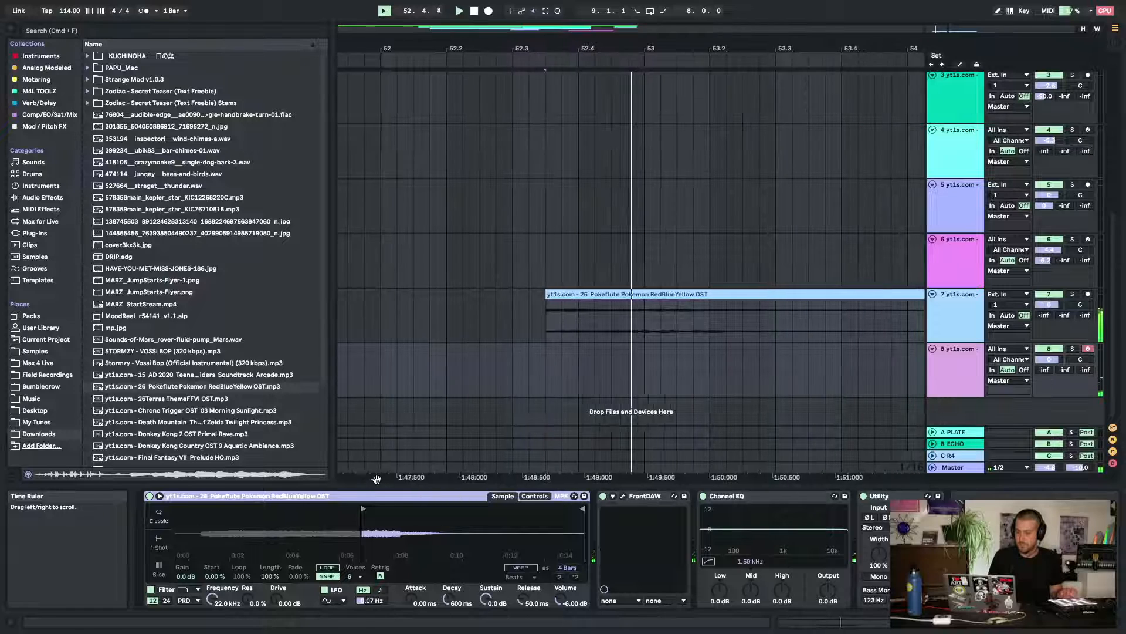
key("space")
key("space")
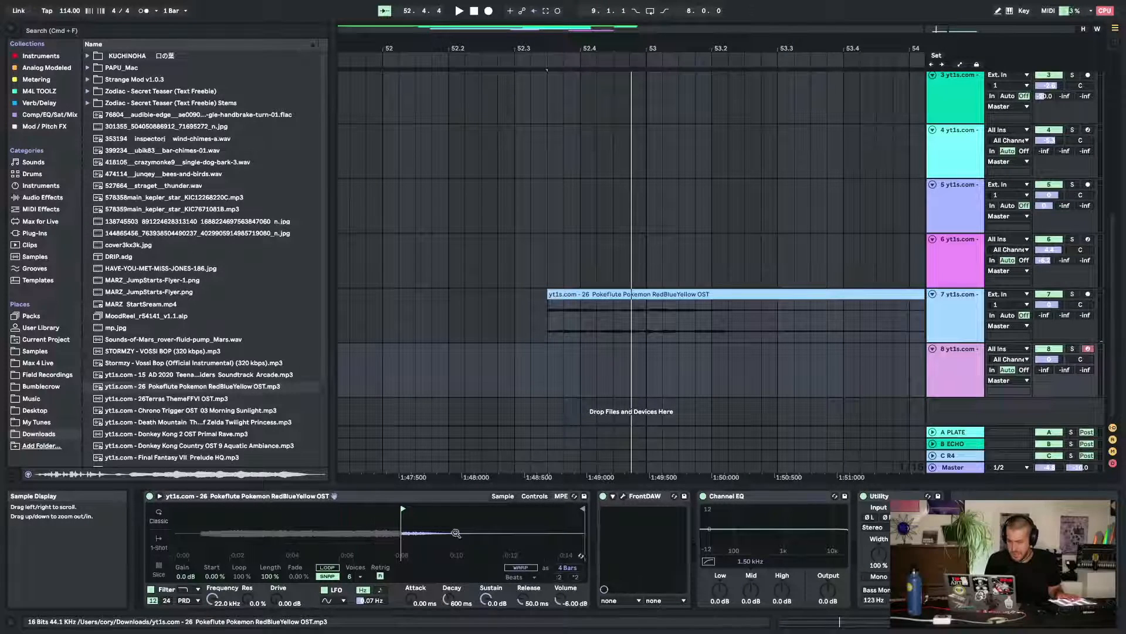
Set the Pokeflute sampler's gain to 24 dB and its release to 8.79 s, with a Tuner ending the device chain
right_click(456, 533)
left_click(452, 571)
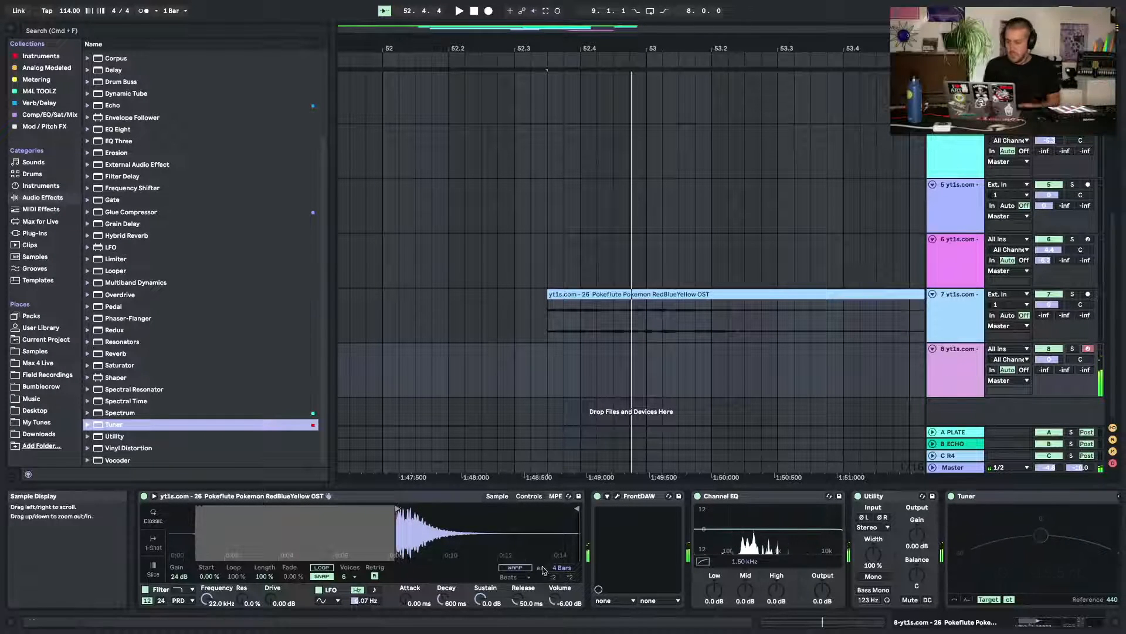
left_click_drag(519, 593, 519, 564)
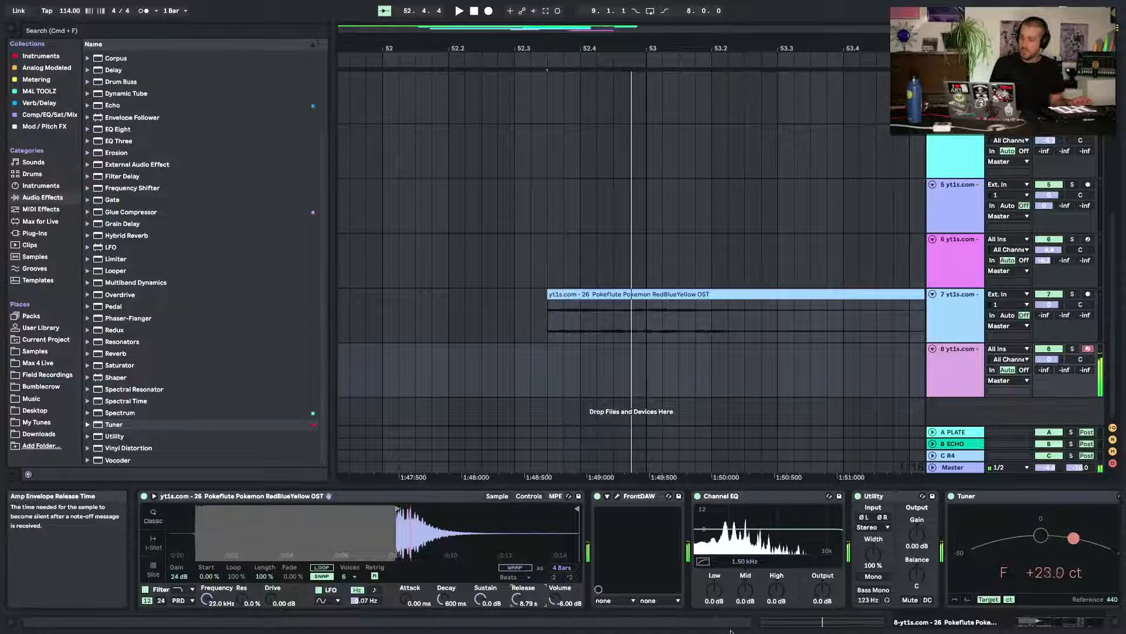
left_click(643, 503)
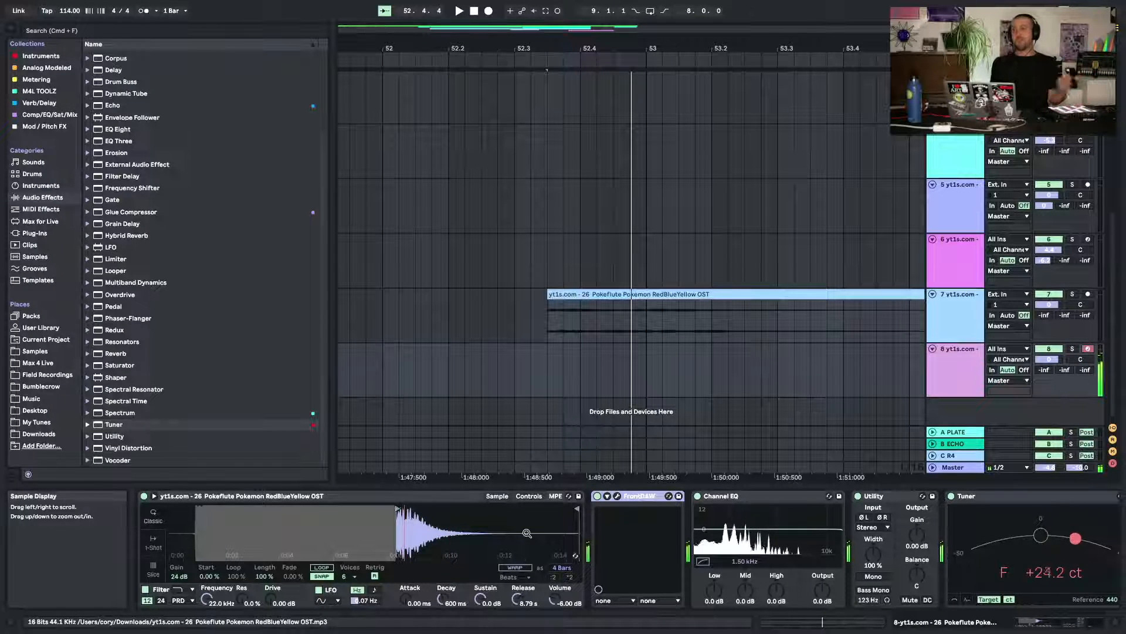
Play the arrangement from 17.1.1 and record a Pokeflute MIDI clip on track 8 from 17.1.1 to 26.1.1
left_click_drag(600, 50, 744, 5)
scroll(746, 157, "up", 8)
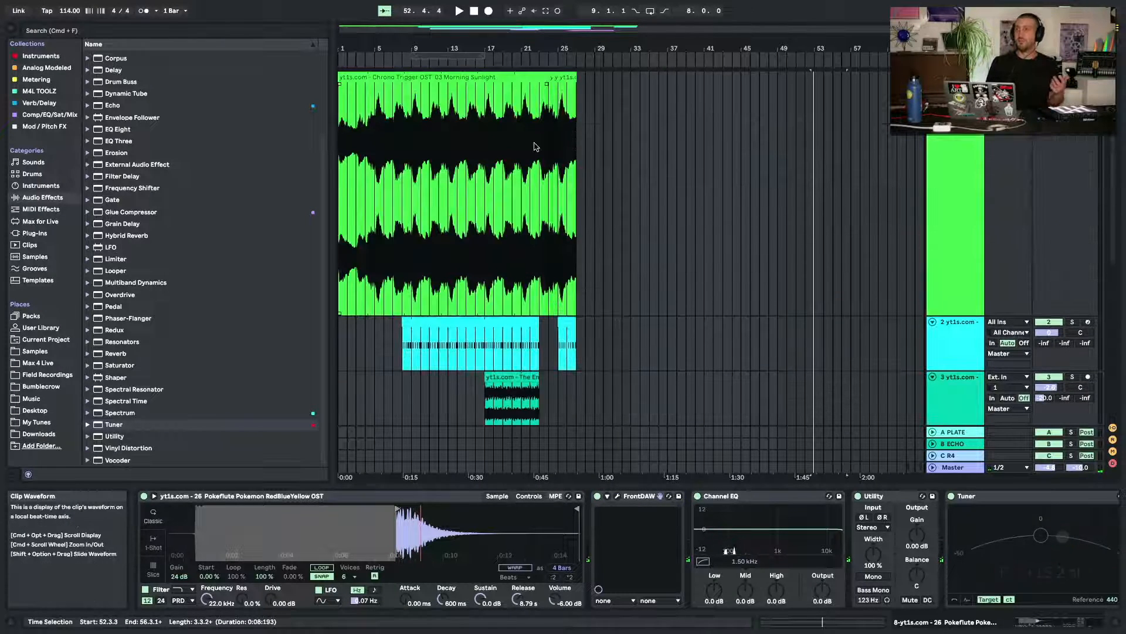
scroll(534, 147, "down", 8)
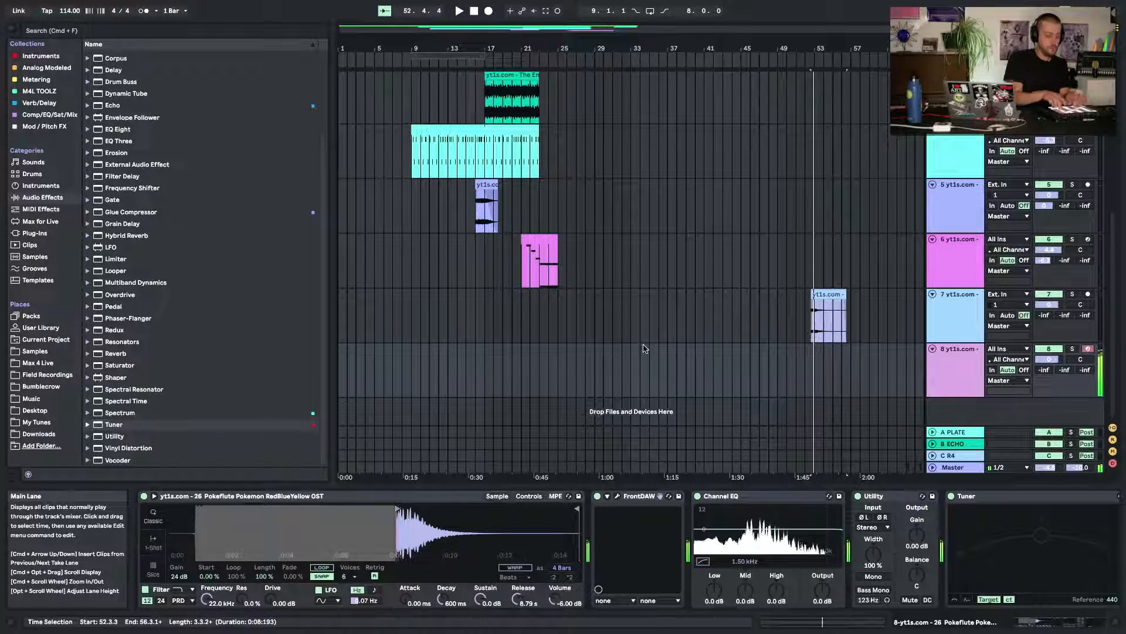
left_click(485, 252)
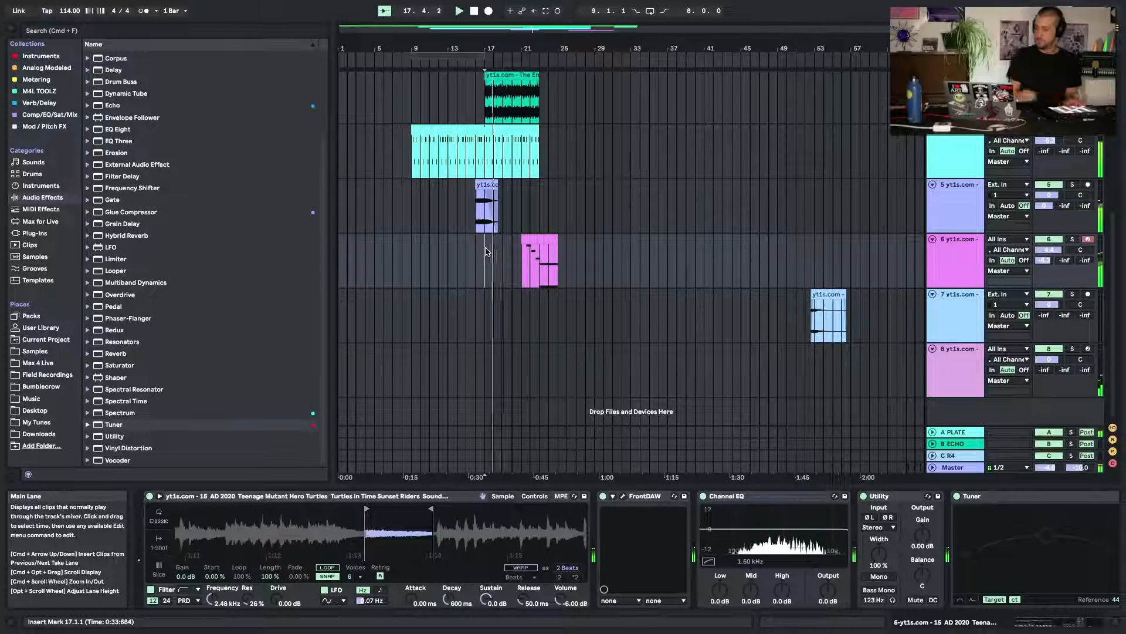
left_click(487, 359)
key("space")
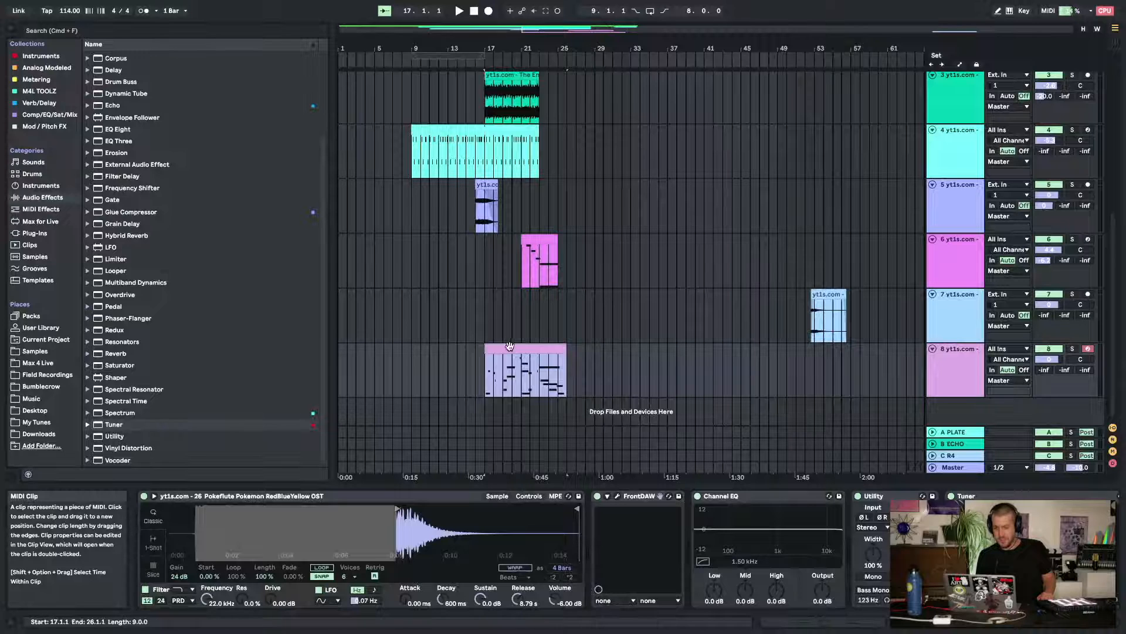
Move the Pokeflute MIDI clip on track 8 to start at 25.1.1, open its notes and play briefly into it
left_click_drag(510, 350, 583, 351)
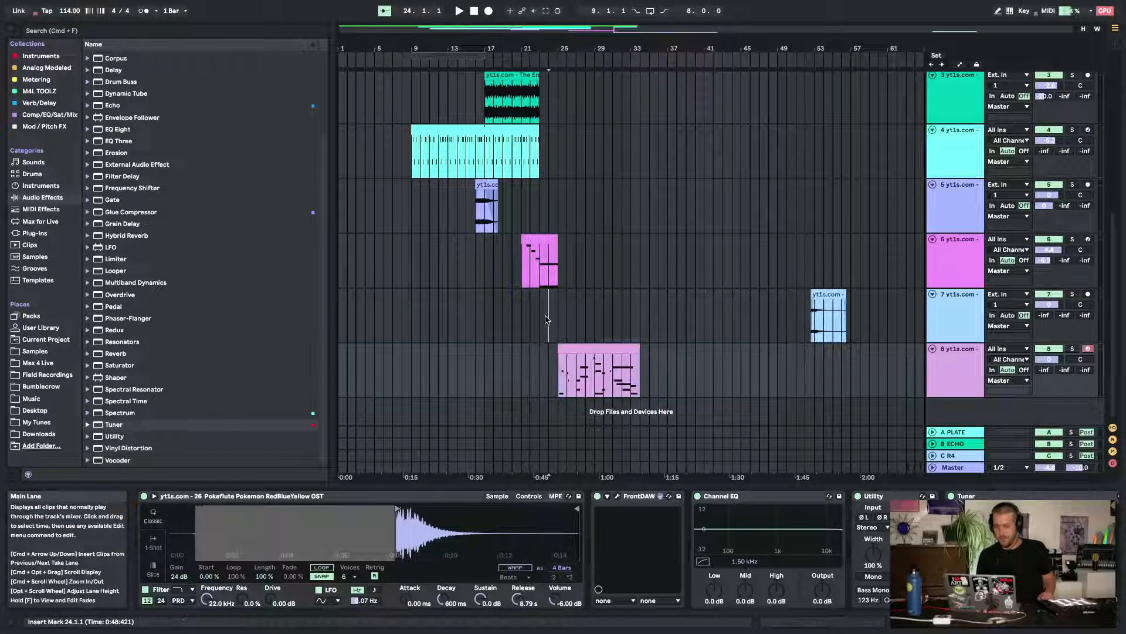
left_click(546, 320)
double_click(582, 347)
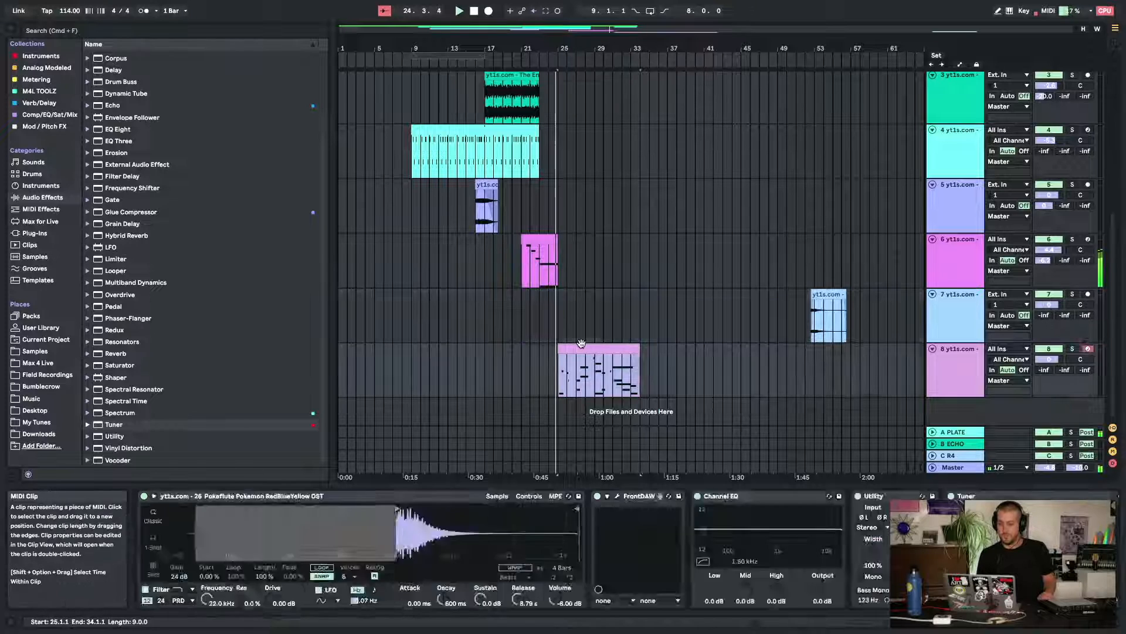
left_click(596, 523)
key("space")
key("super+a")
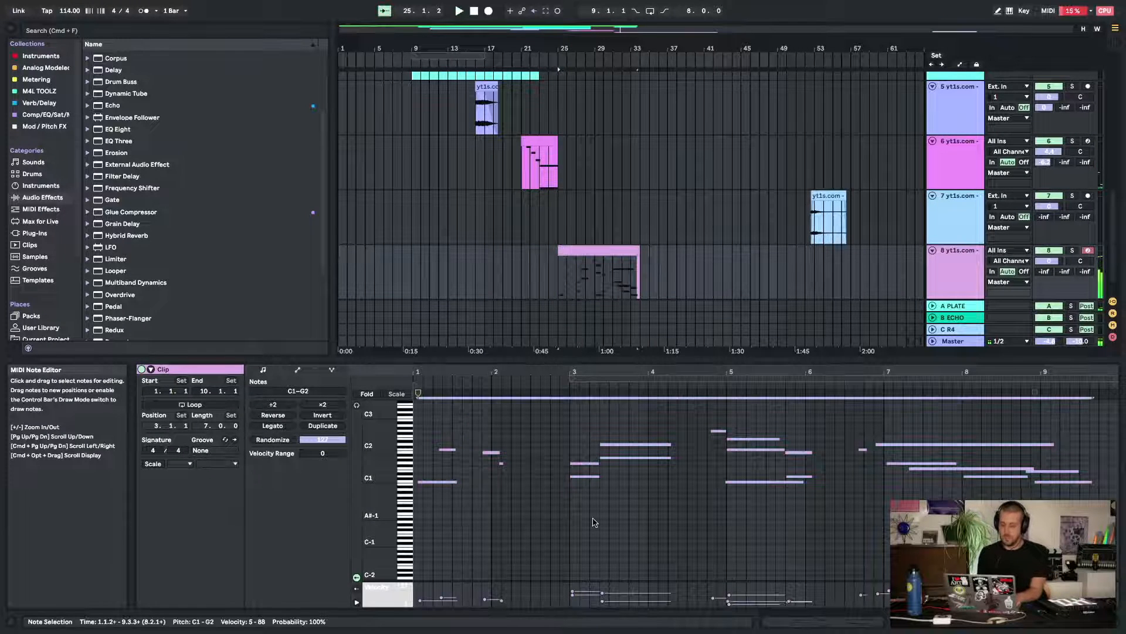
key("super+shift+u")
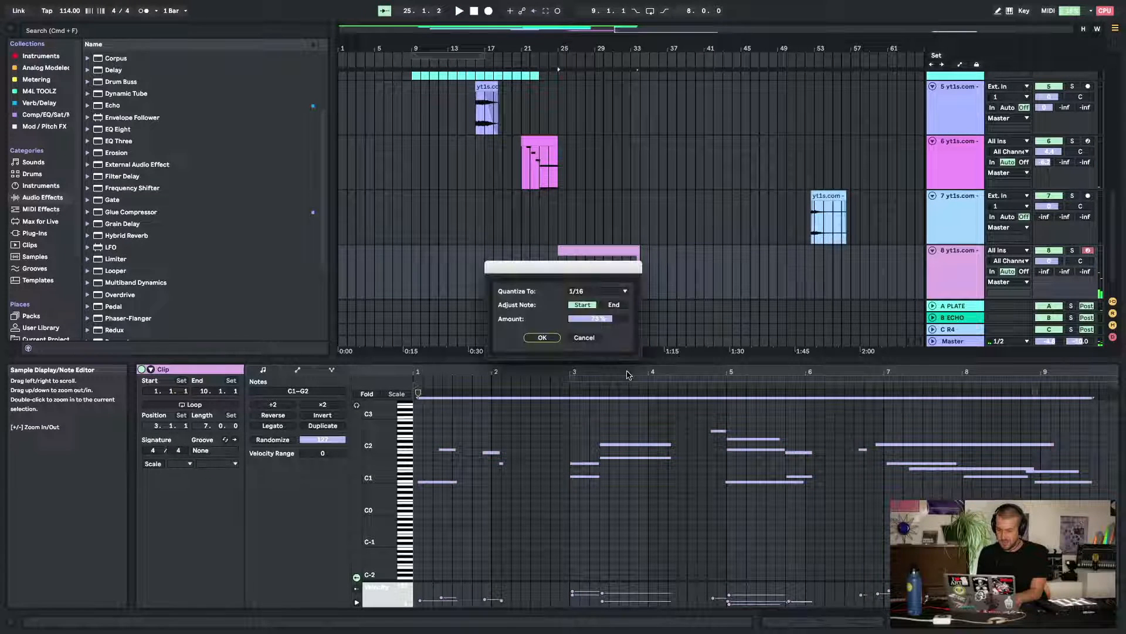
left_click(598, 291)
left_click(591, 320)
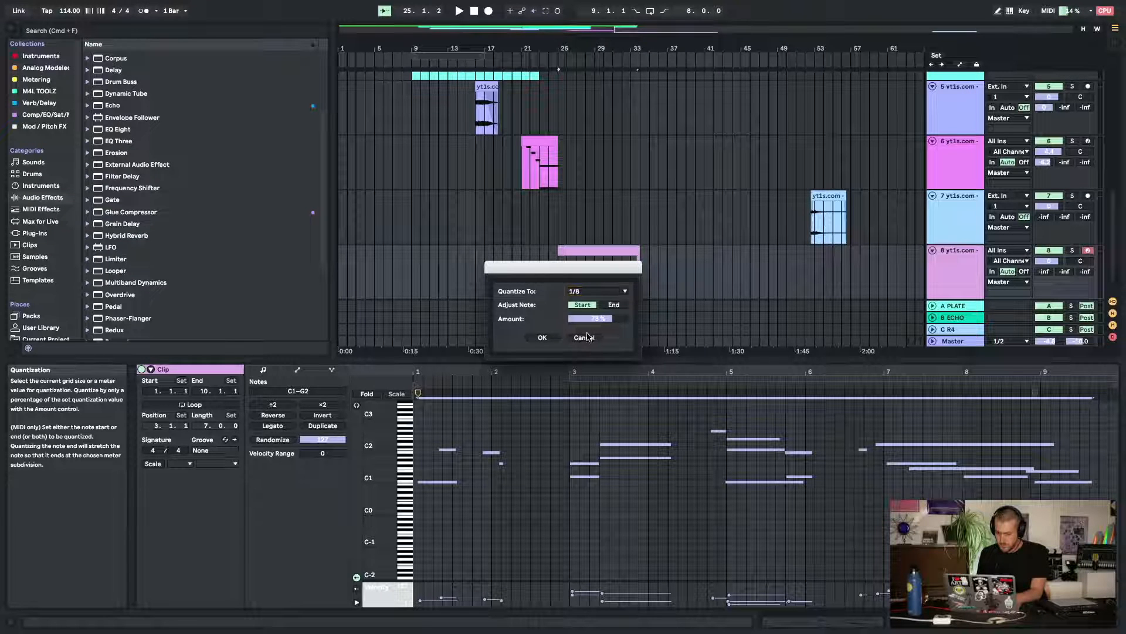
left_click(587, 336)
Enlarge the note editor, start the clip's first C1 note at 1.1.1 and move the following C2 note to 1.2.3
left_click_drag(444, 359, 444, 245)
left_click(502, 429)
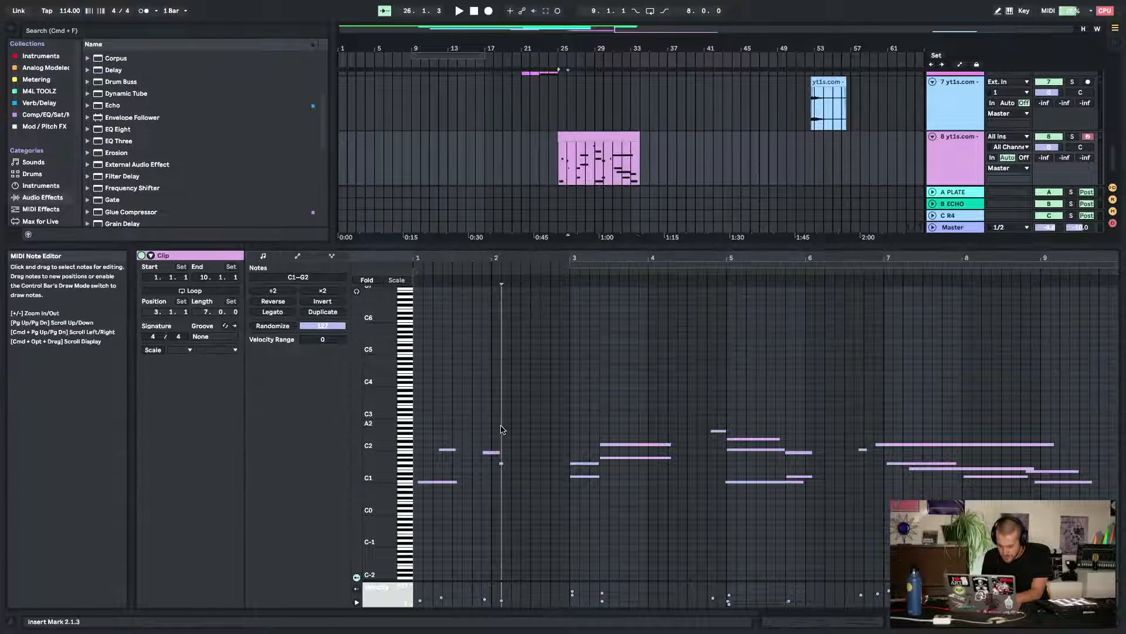
left_click(413, 481)
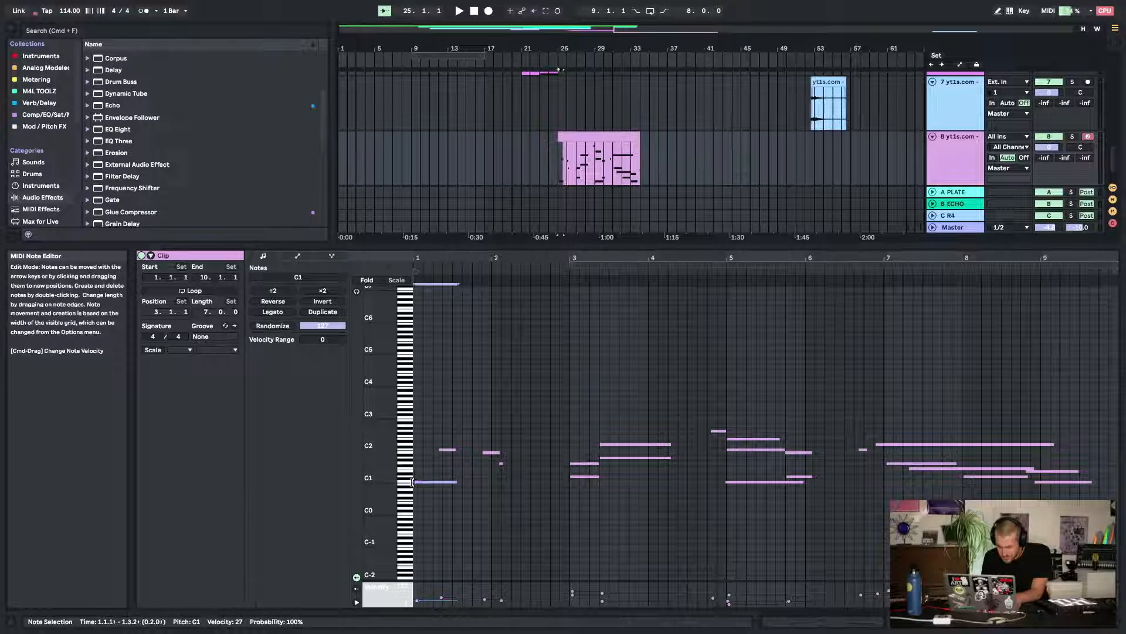
key("space")
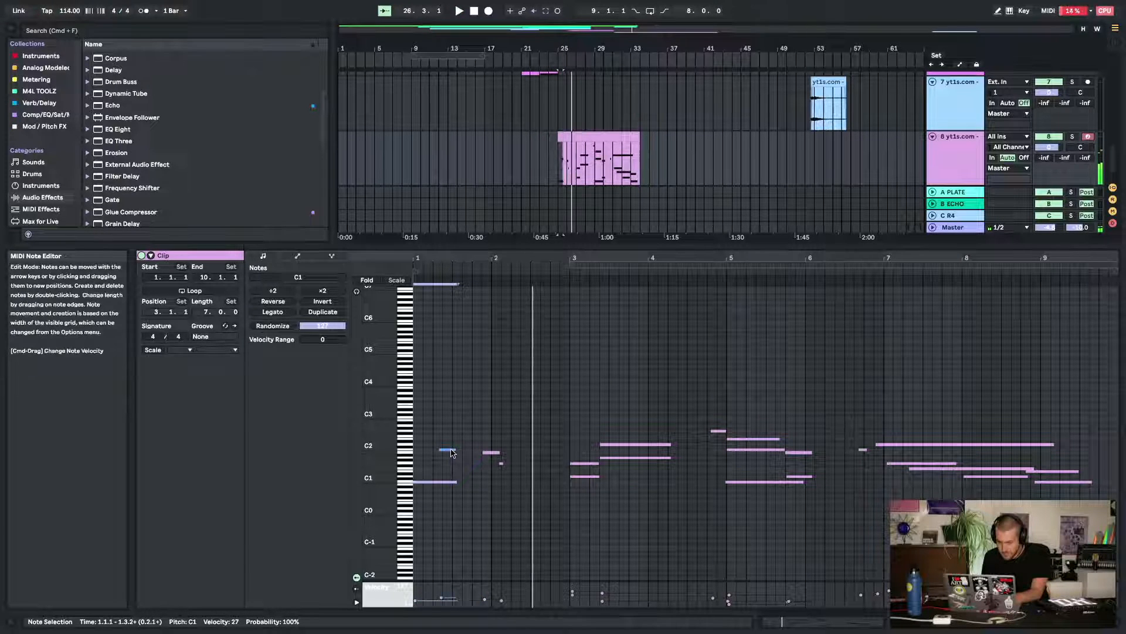
key("space")
mouse_move(452, 450)
left_mouse_down()
mouse_move(469, 456)
mouse_move(460, 456)
left_mouse_up()
Play the Pokeflute clip, quantize the short G1 note in bar 2, and quantize all notes in the clip
key("space")
key("space")
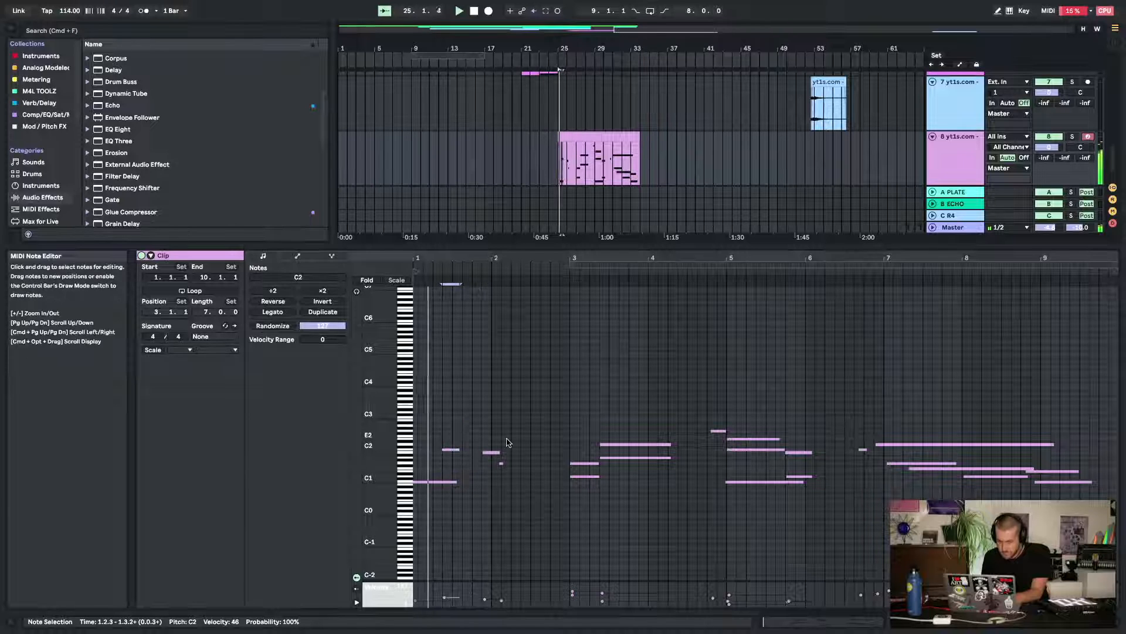
left_click(501, 464)
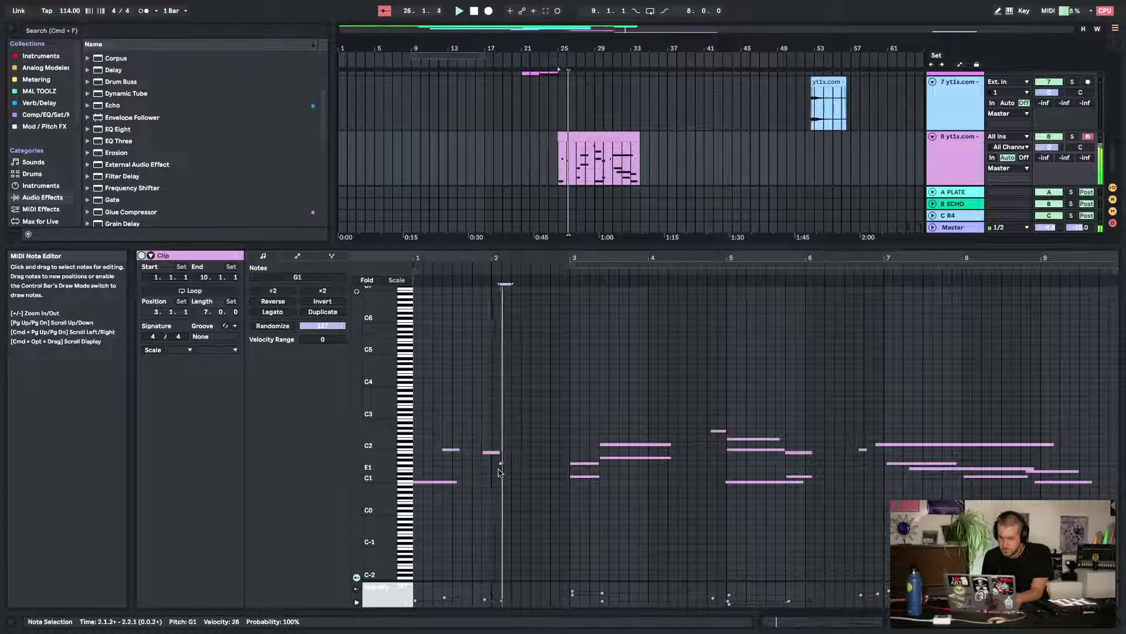
key("super+u")
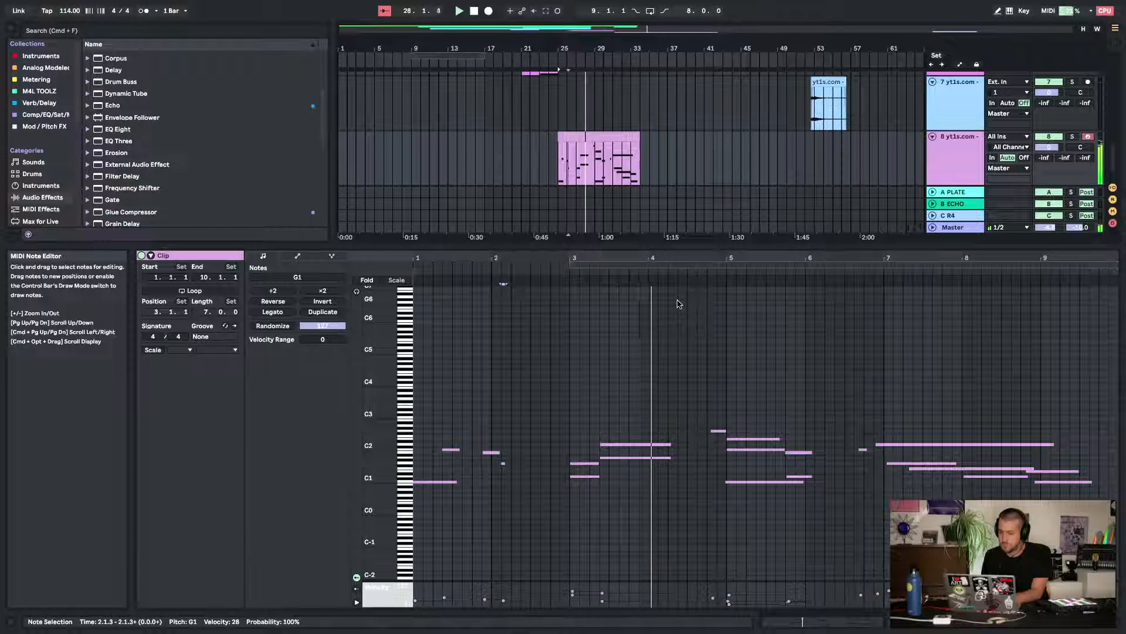
key("super+a")
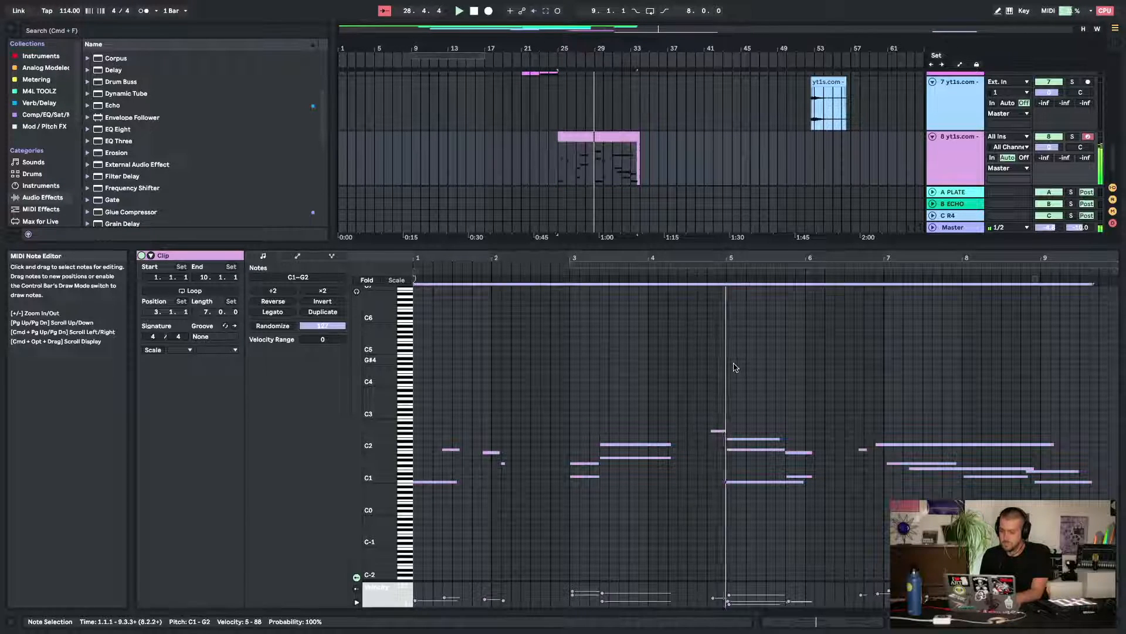
key("super+u")
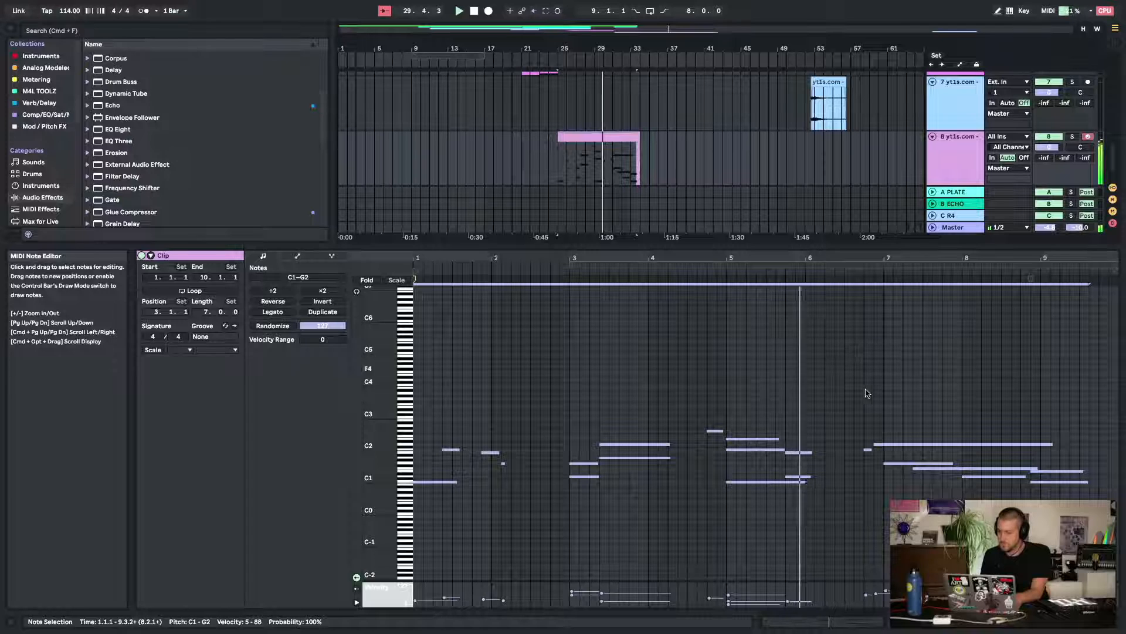
Delete the C#1 note around bar 6, nudge the last C1 and E1 notes to bar 9, and close the clip view
left_click(805, 477)
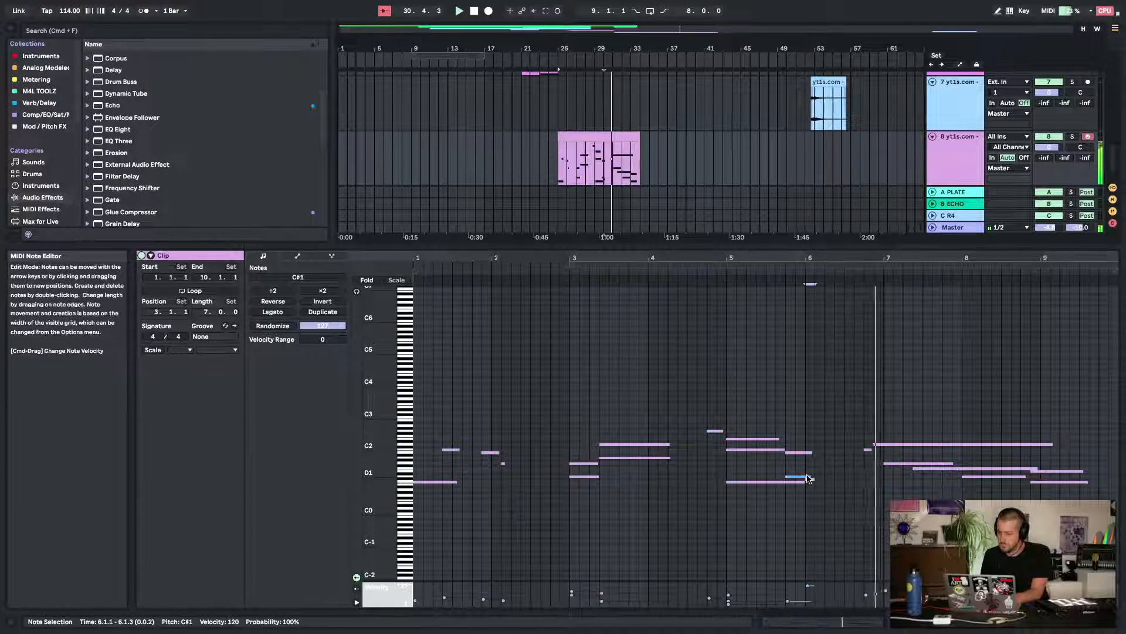
key("Delete")
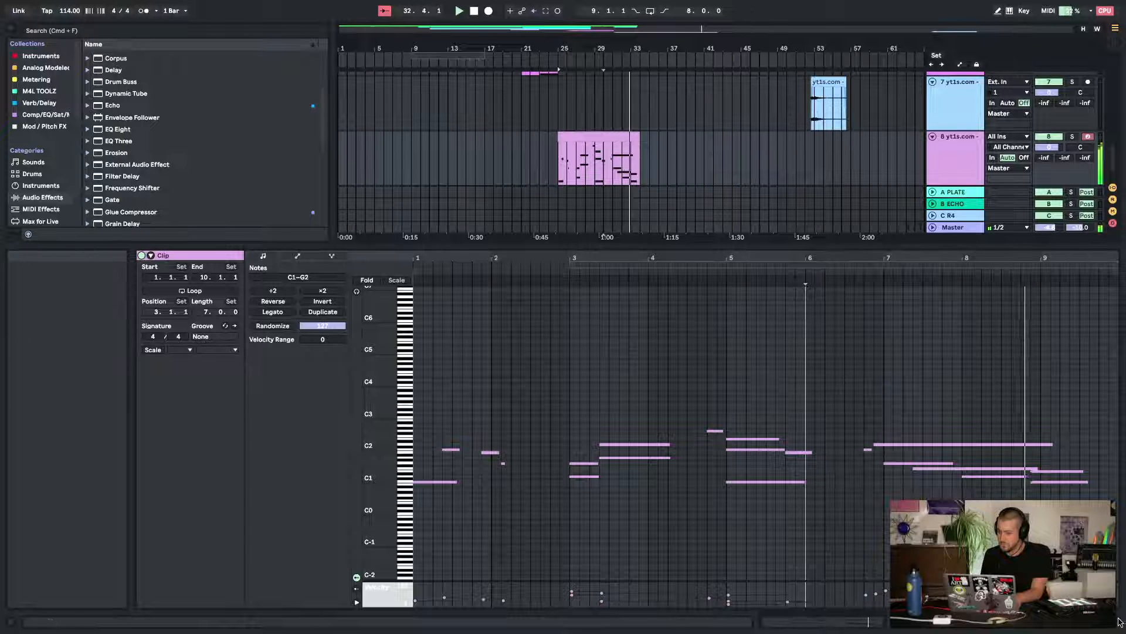
left_click_drag(1102, 496, 1061, 464)
key("Right")
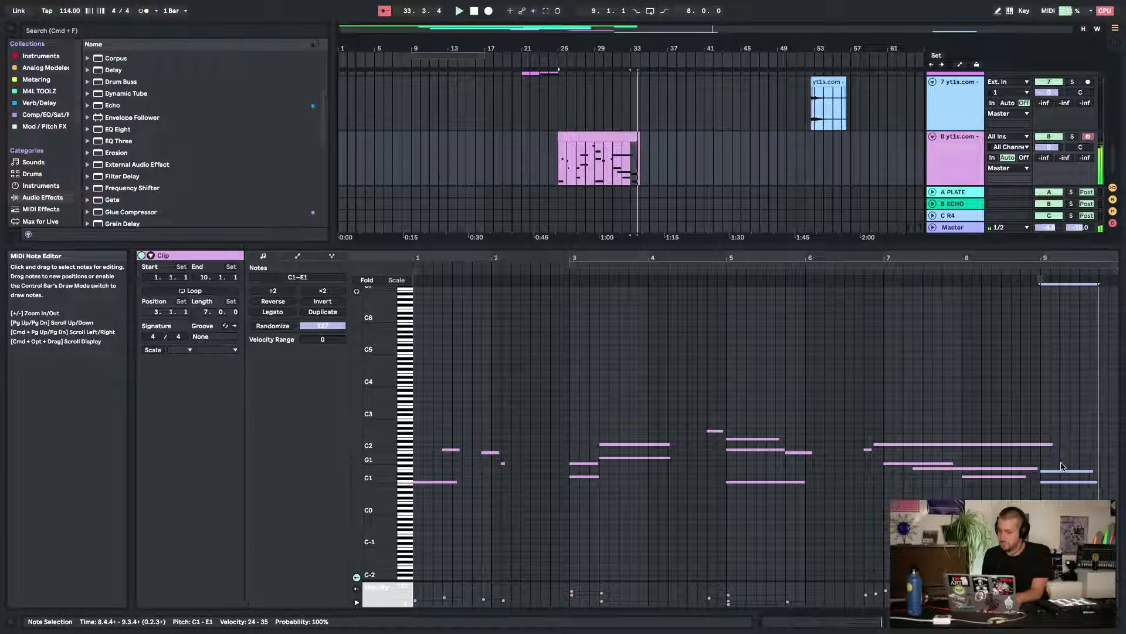
key("super+alt+l")
Play the arrangement from 23.1.1 and extend the last Chrono Trigger clip on track 1 to 39.1.1
left_click(707, 122)
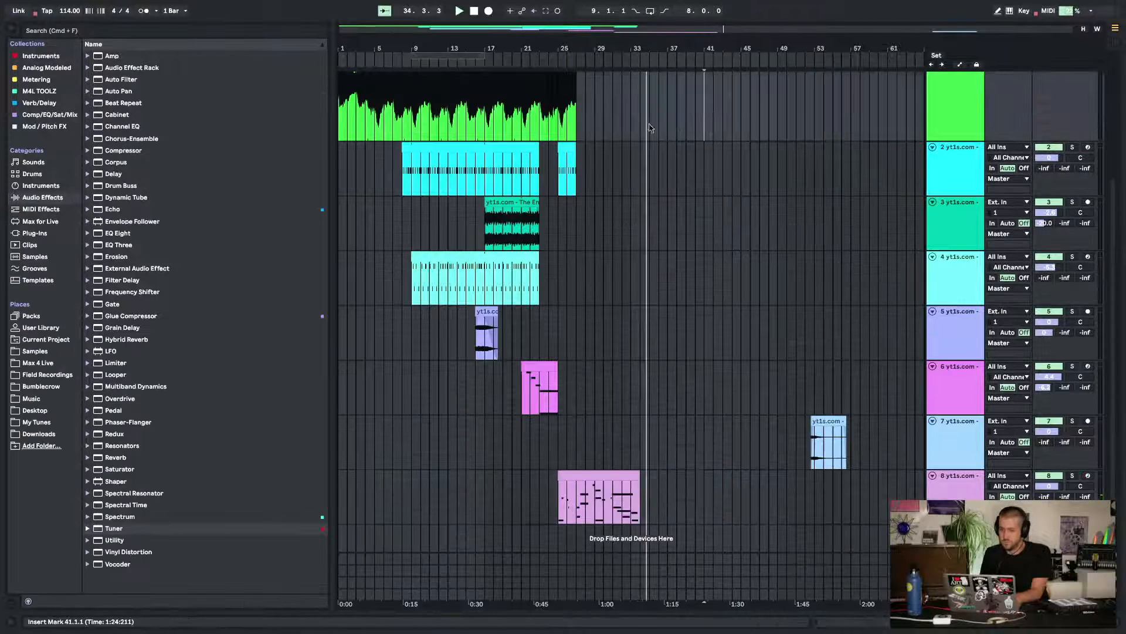
key("space")
scroll(649, 129, "up", 5)
left_click(537, 201)
key("space")
scroll(558, 199, "up", 1)
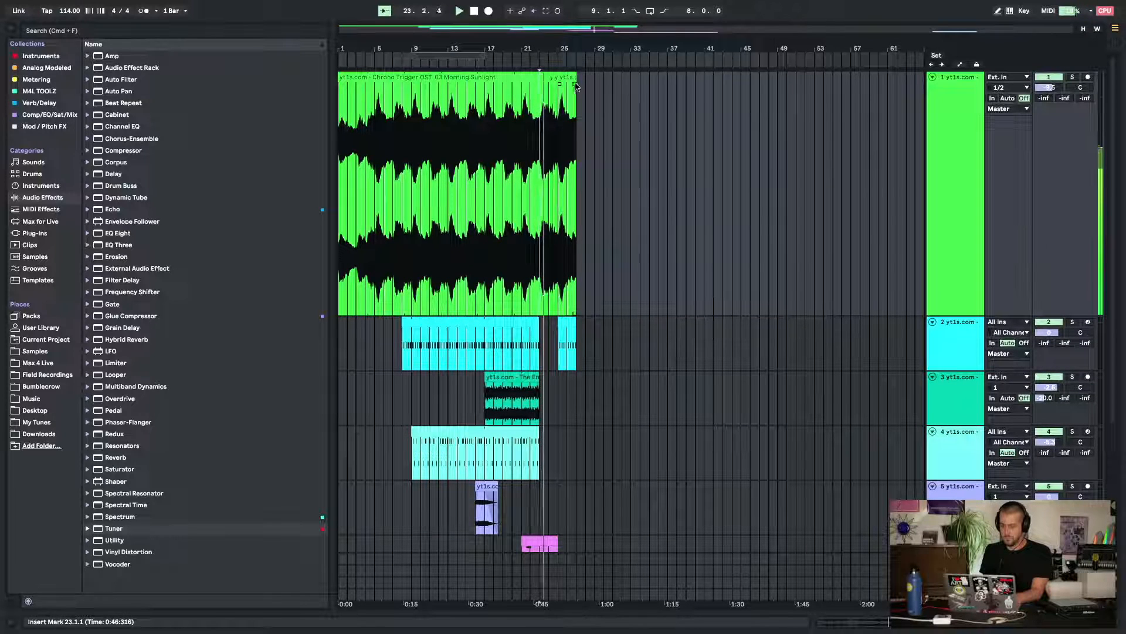
left_click_drag(575, 80, 687, 81)
Copy track 4's MIDI clip to 25.1.1 and extend track 2's clip at 25.1.1 to 39.1.1
scroll(545, 244, "down", 3)
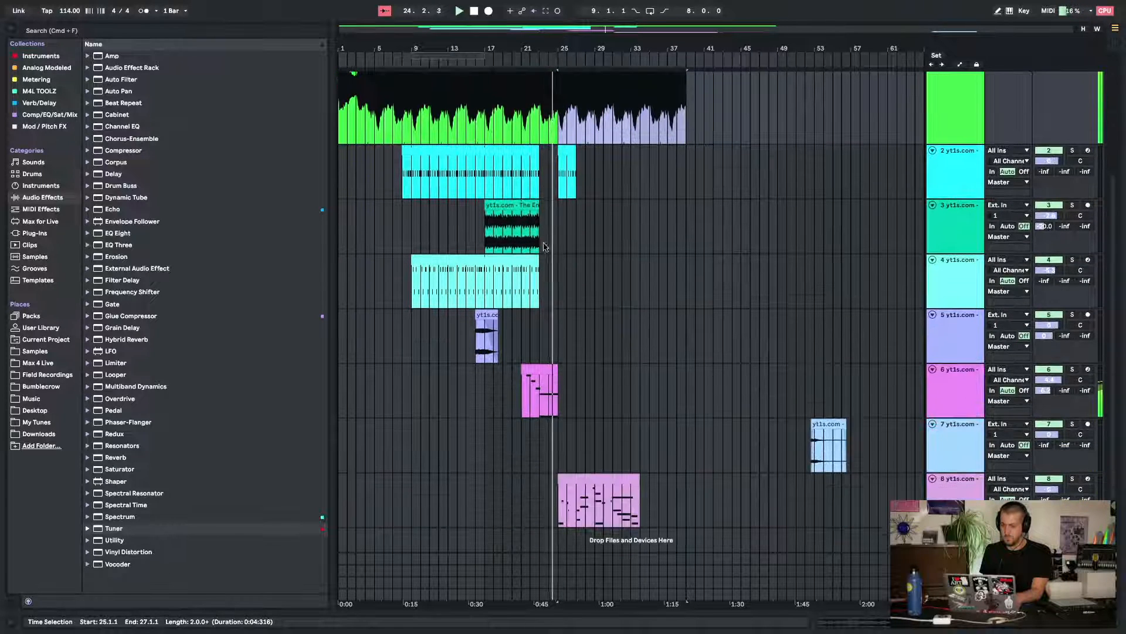
left_click(528, 279)
key("super+c")
left_click(559, 278)
key("super+v")
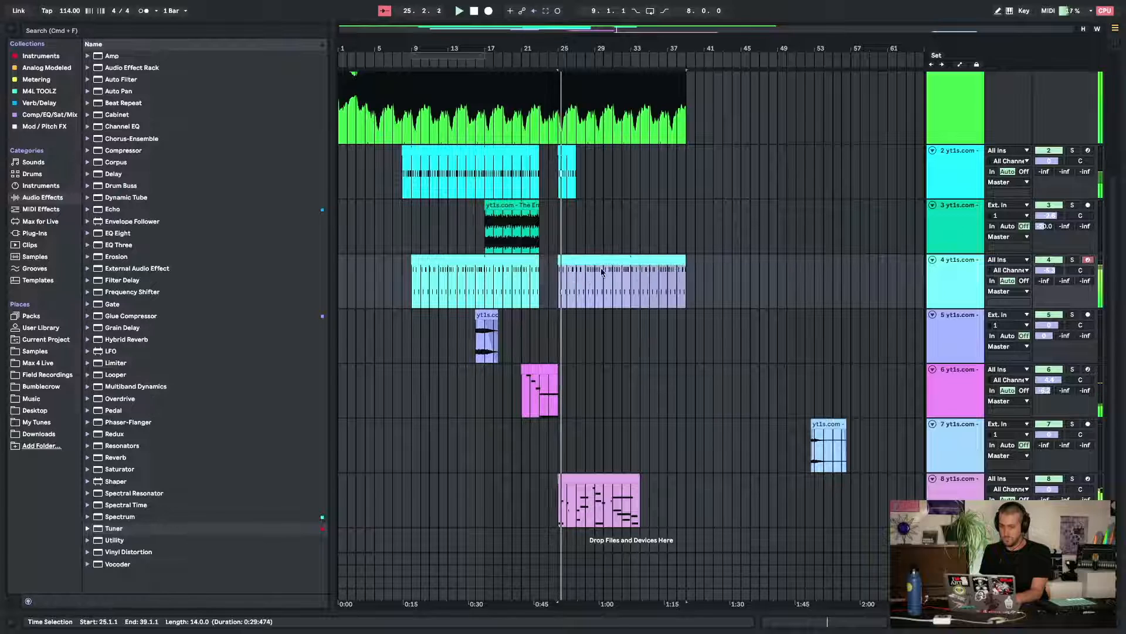
left_click_drag(575, 150, 686, 151)
scroll(688, 154, "up", 1)
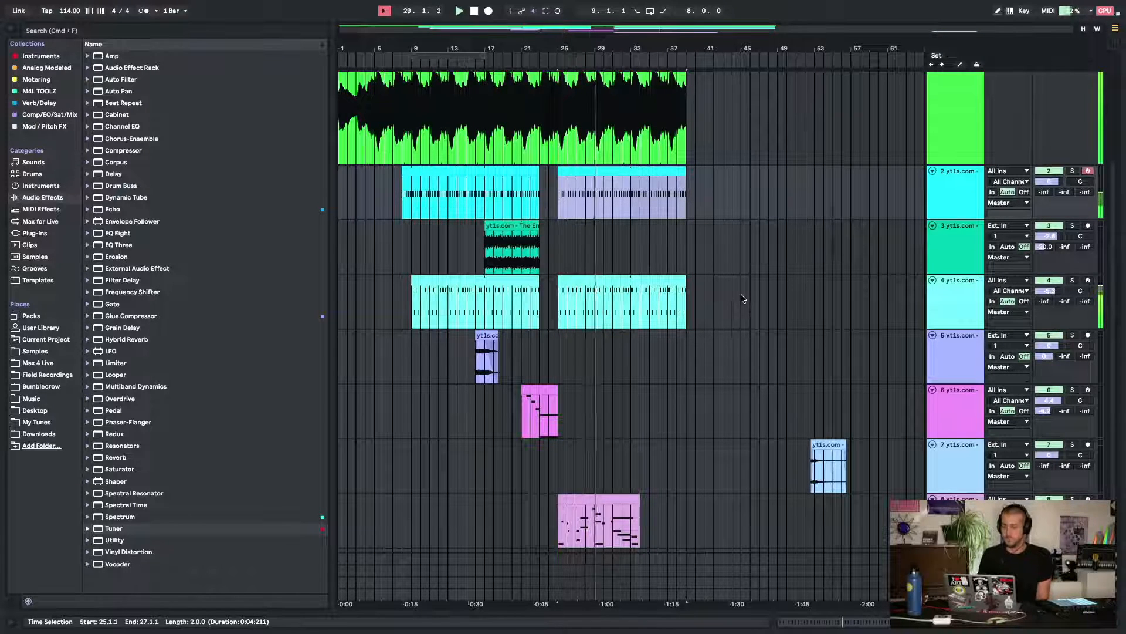
Copy The End BanjoKazooie clip on track 3 to 25.1.1 and extend the copy to 39.1.1
left_click(516, 247)
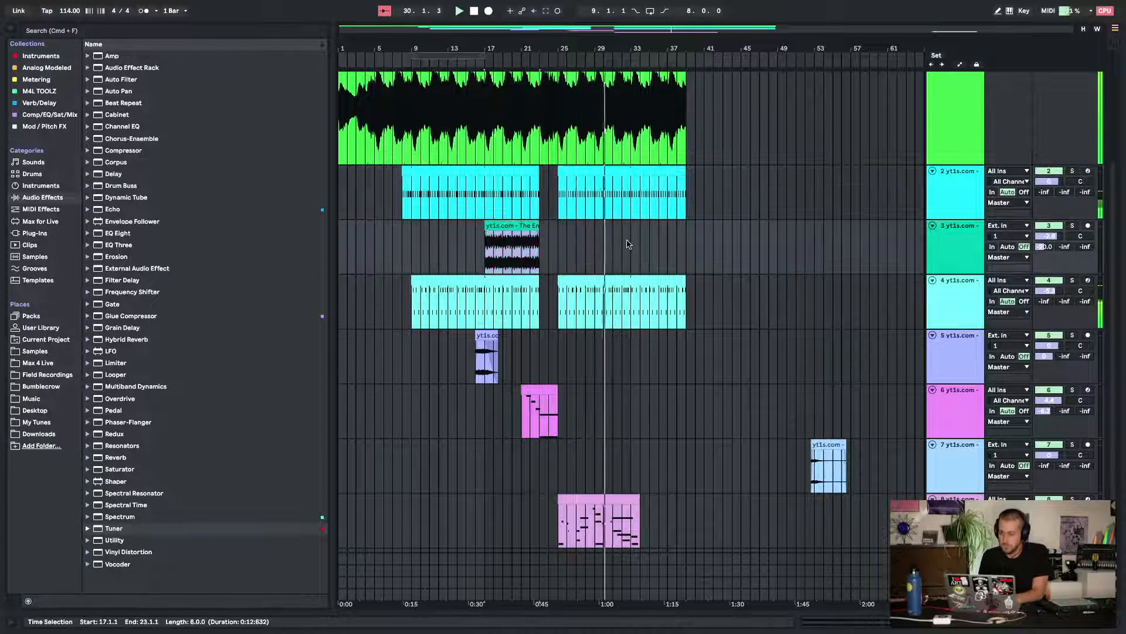
left_click(561, 242)
key("super+v")
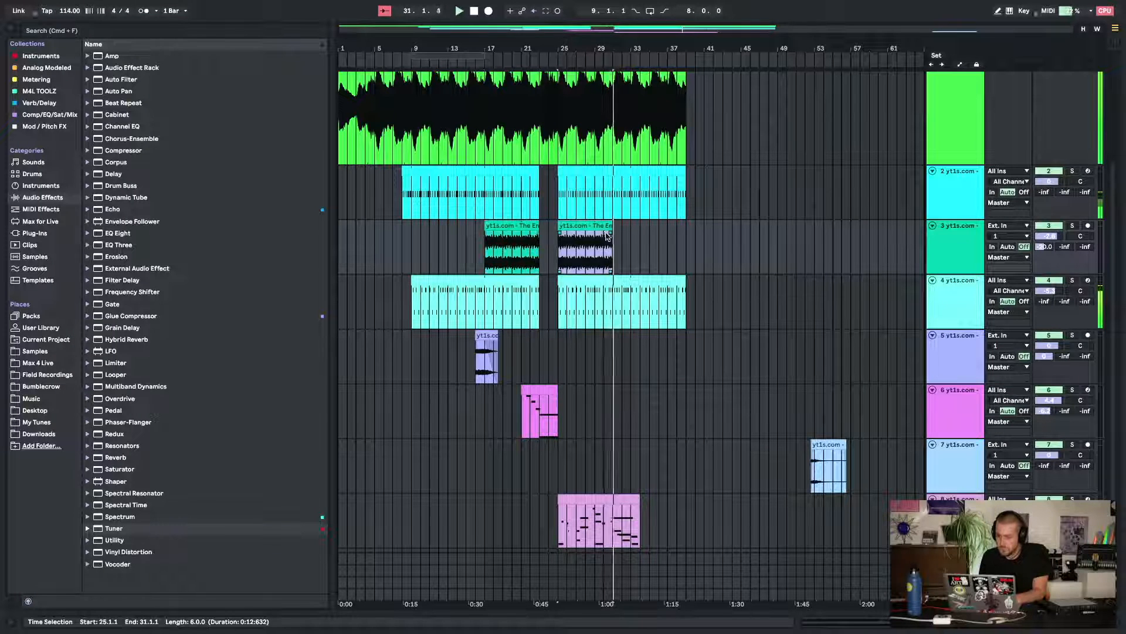
left_click(585, 228)
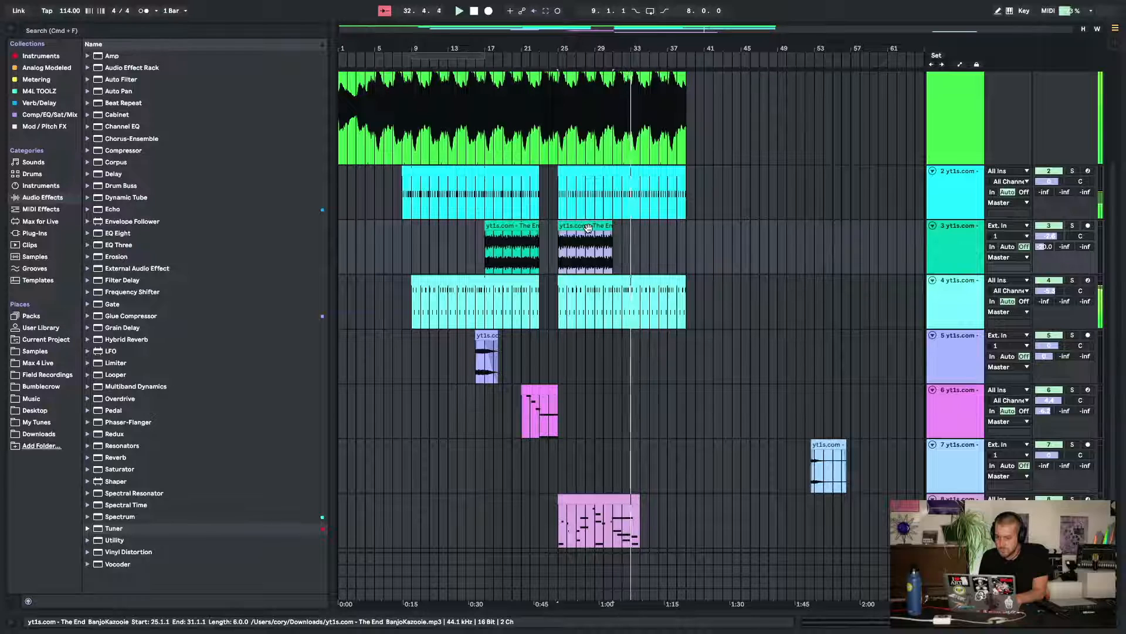
left_click_drag(613, 225, 686, 223)
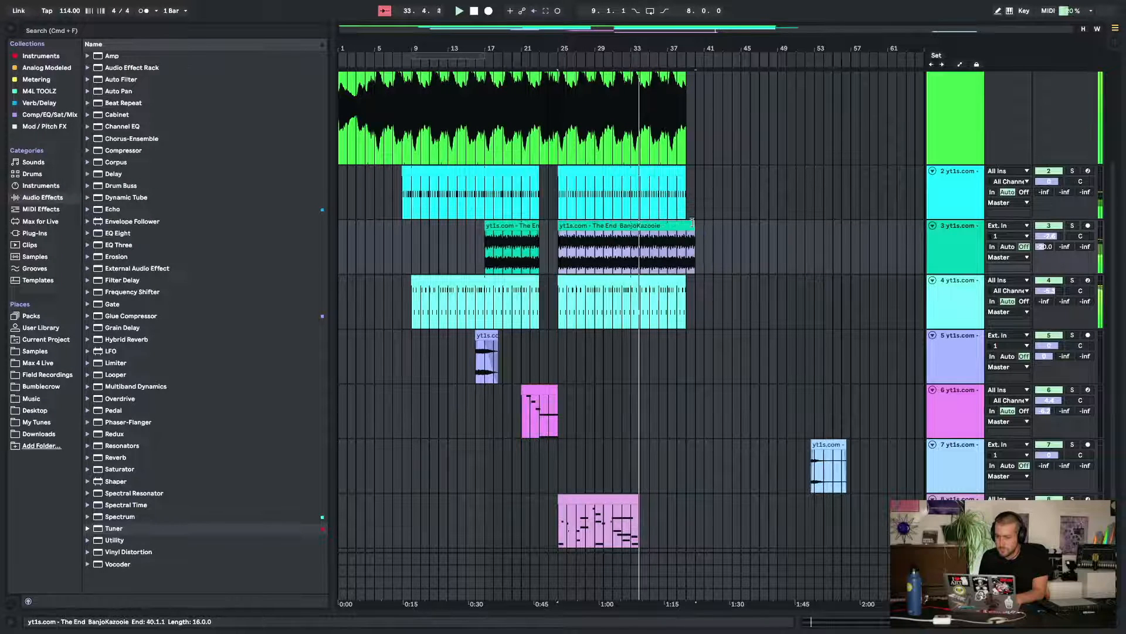
left_click(559, 226)
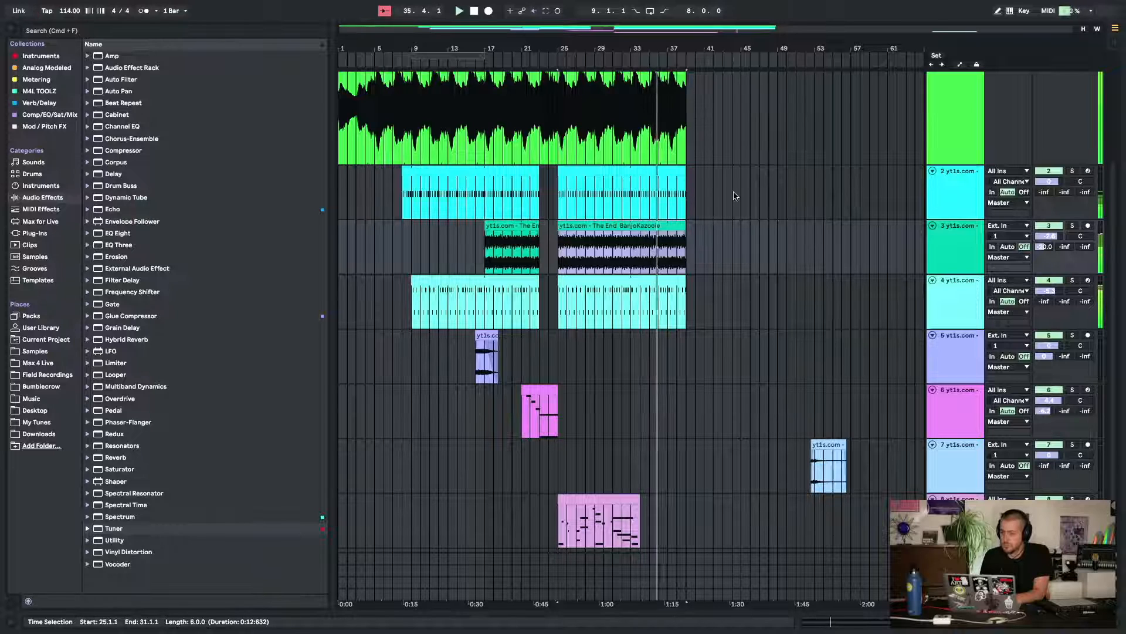
Delete everything on tracks 1 to 4 from 37.1.1 to 43.1.1, undoing a first deletion that started at 36.1.1
scroll(754, 203, "up", 5)
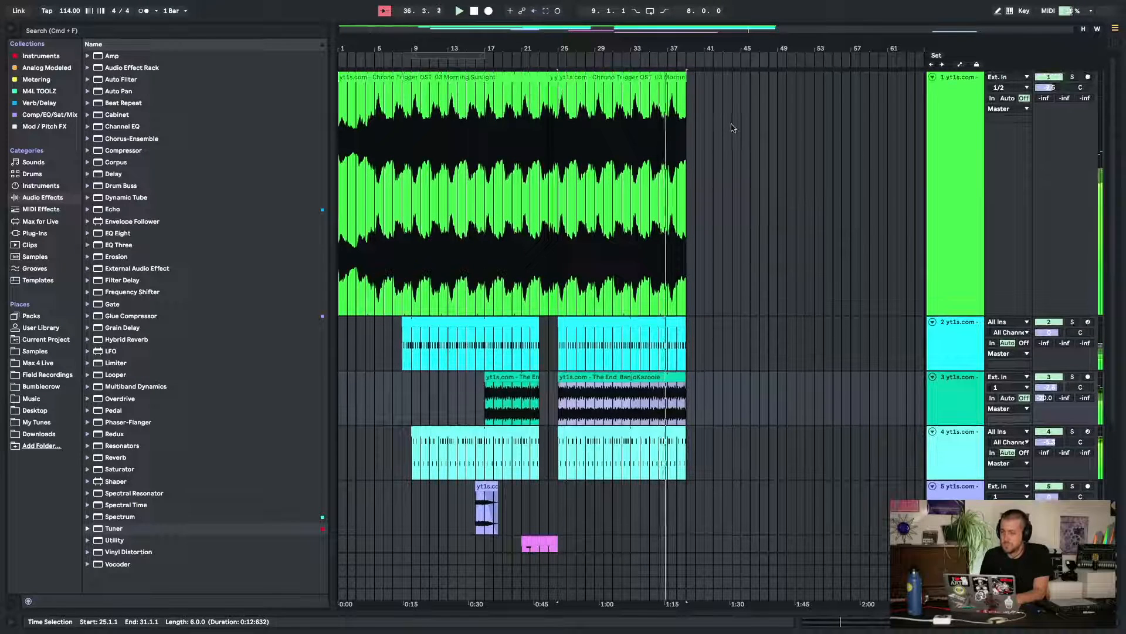
left_click_drag(719, 106, 657, 456)
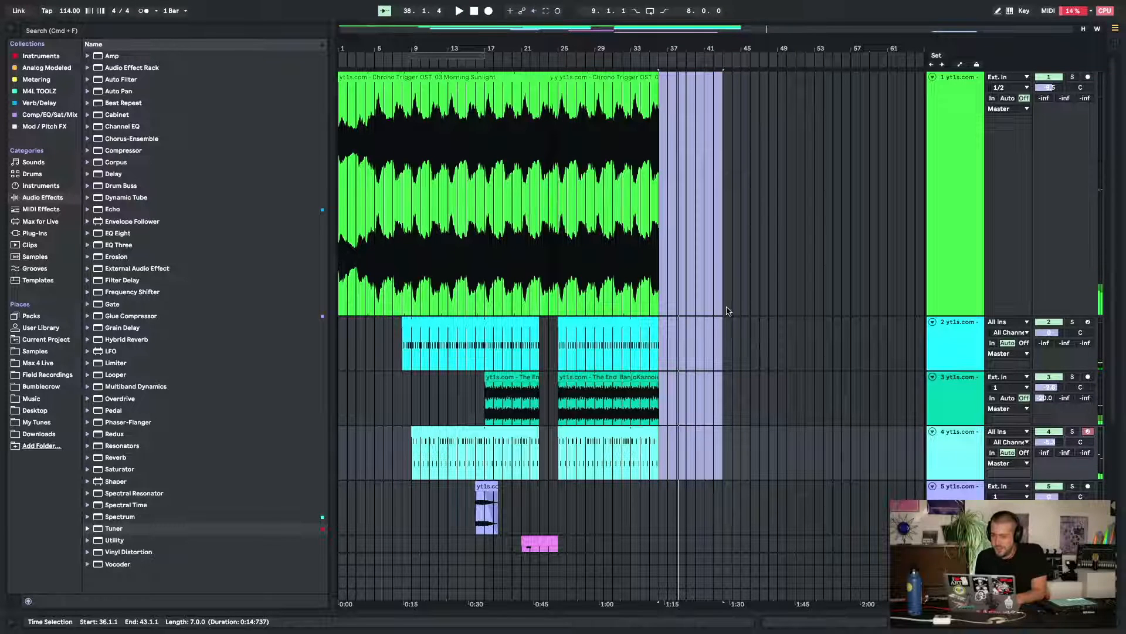
key("super+z")
left_click_drag(719, 92, 667, 435)
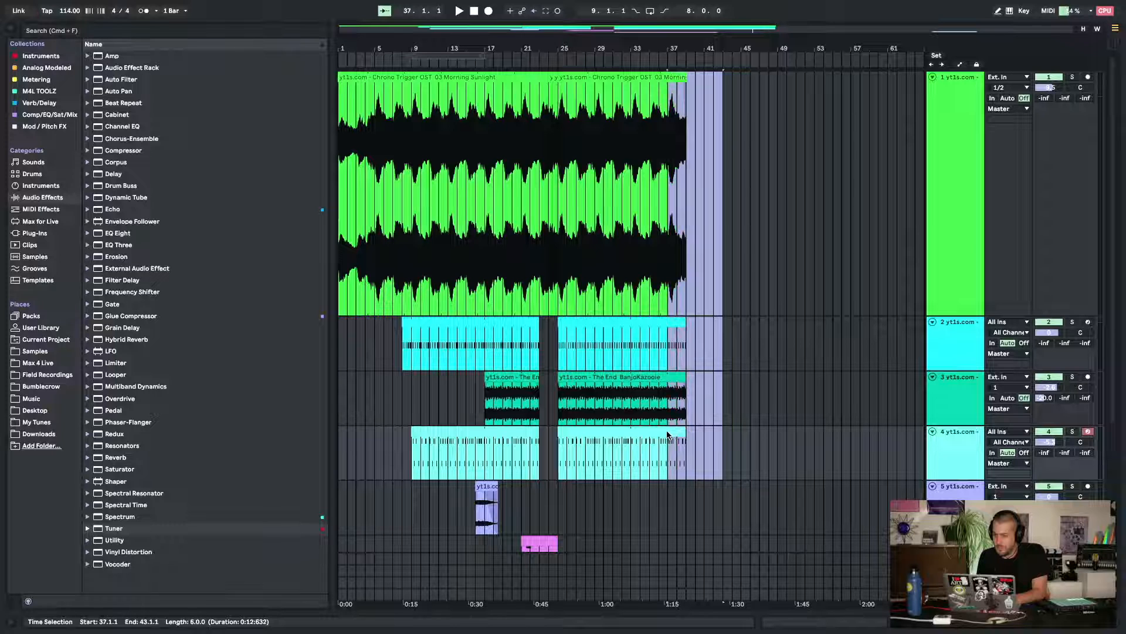
key("Delete")
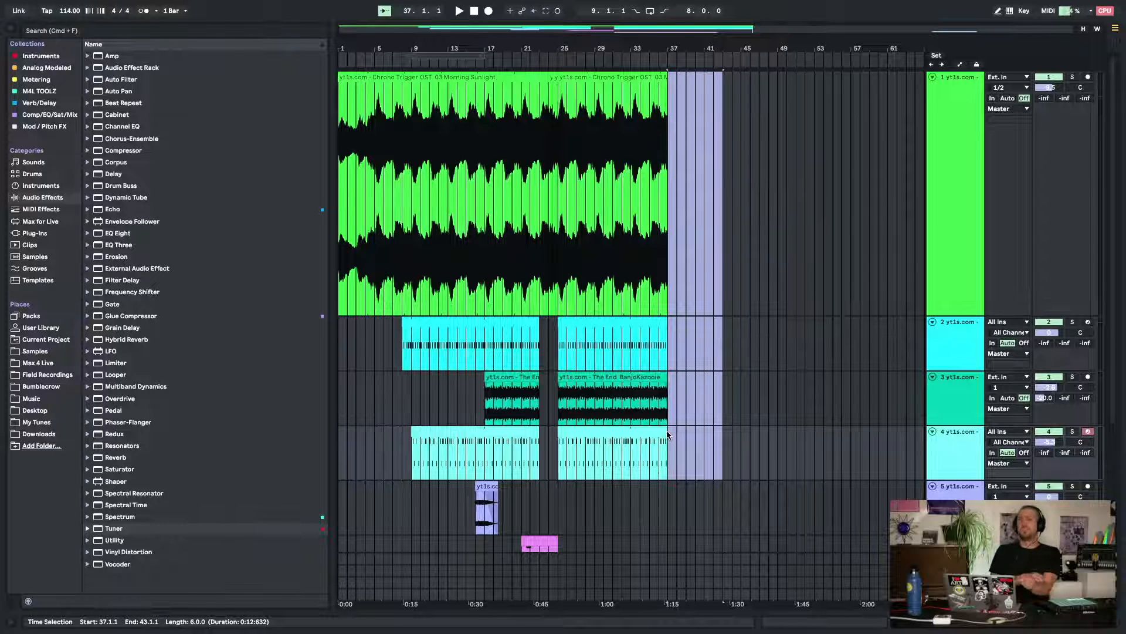
Play the shortened arrangement briefly from 29.1.1
scroll(667, 434, "down", 5)
left_click(1122, 625)
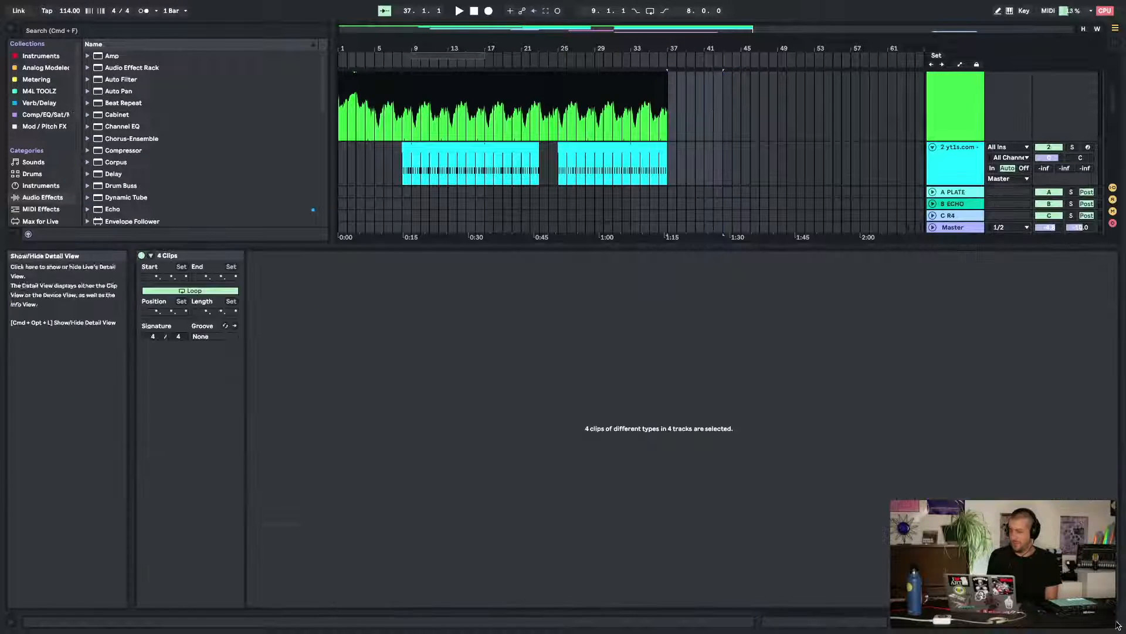
left_click(1119, 624)
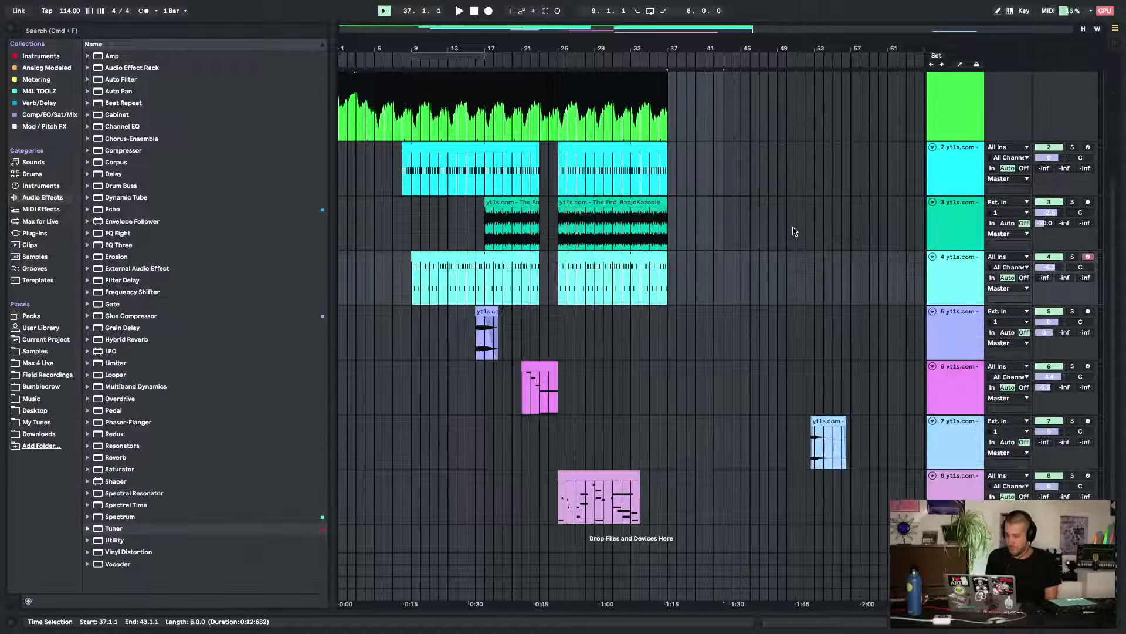
left_click(595, 388)
key("space")
key("space")
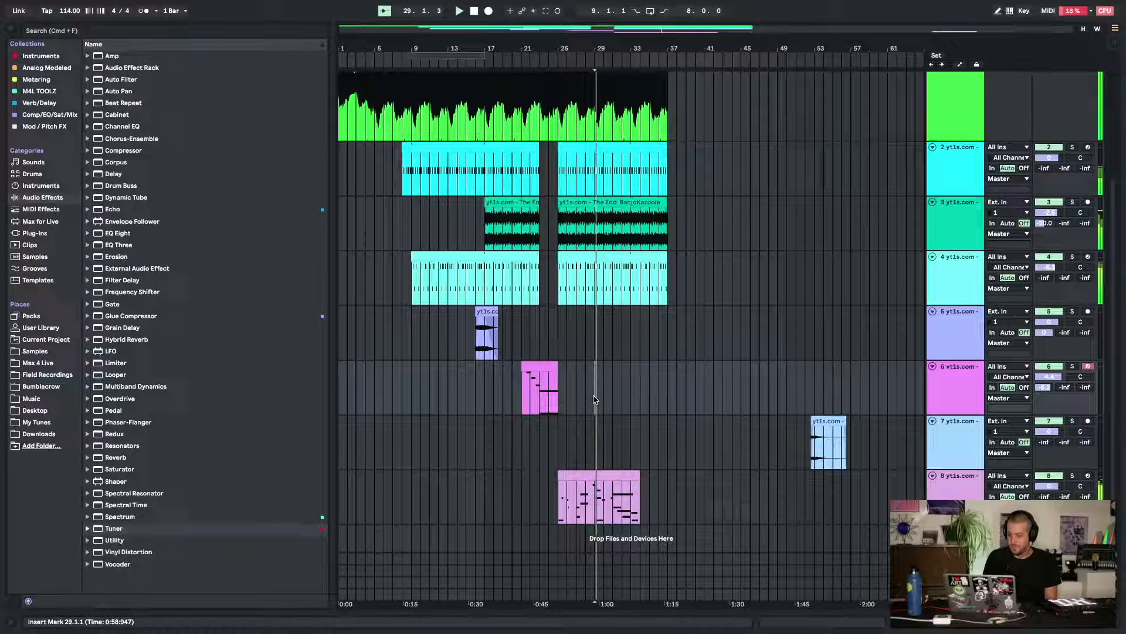
Turn on Channel EQ's high-pass filter on track 8 and raise FrontDAW's high-pass filter during playback
left_click(939, 479)
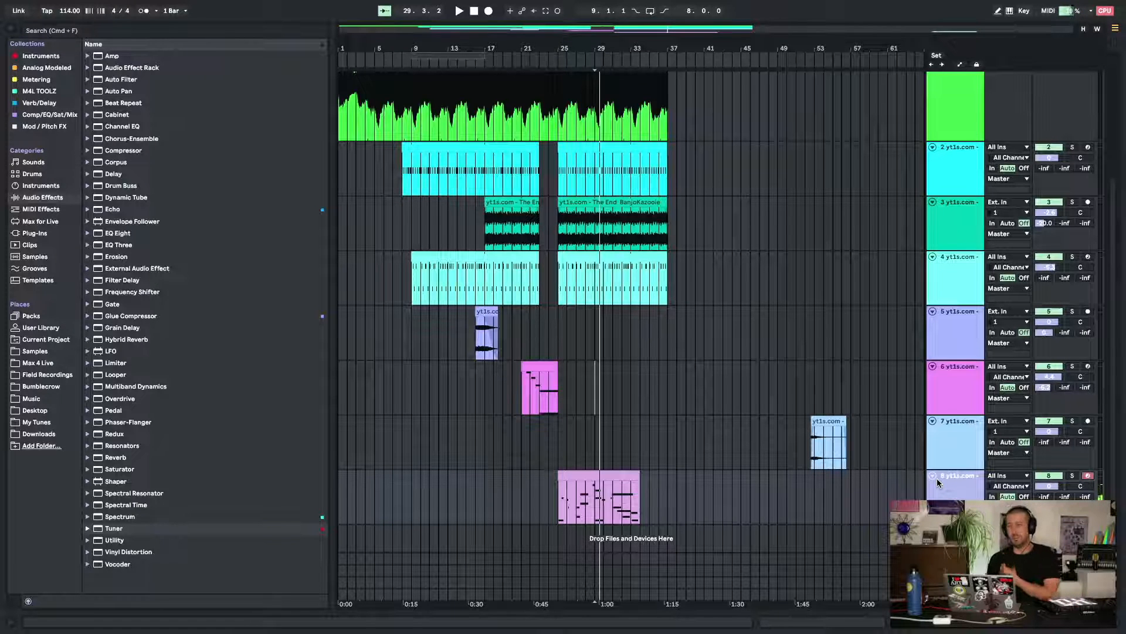
double_click(973, 488)
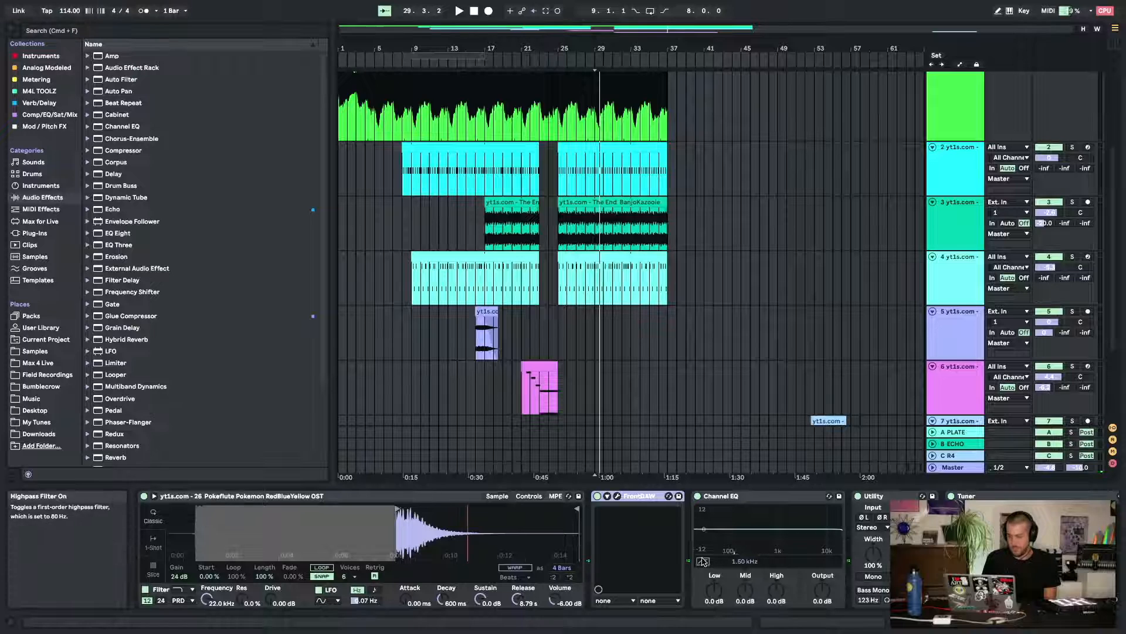
left_click(617, 495)
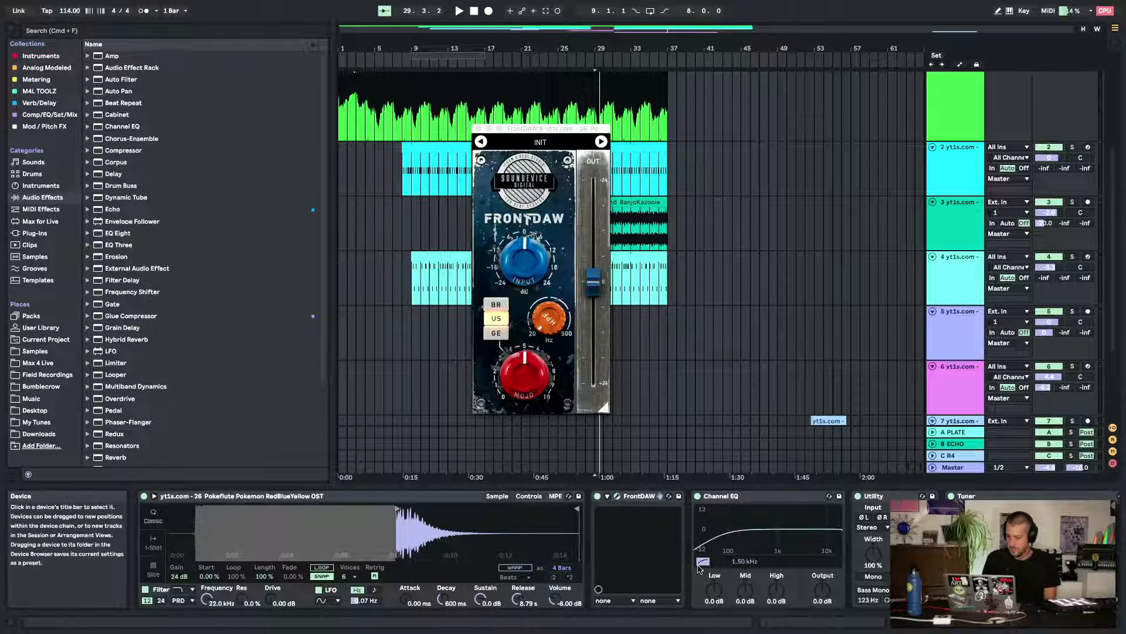
key("space")
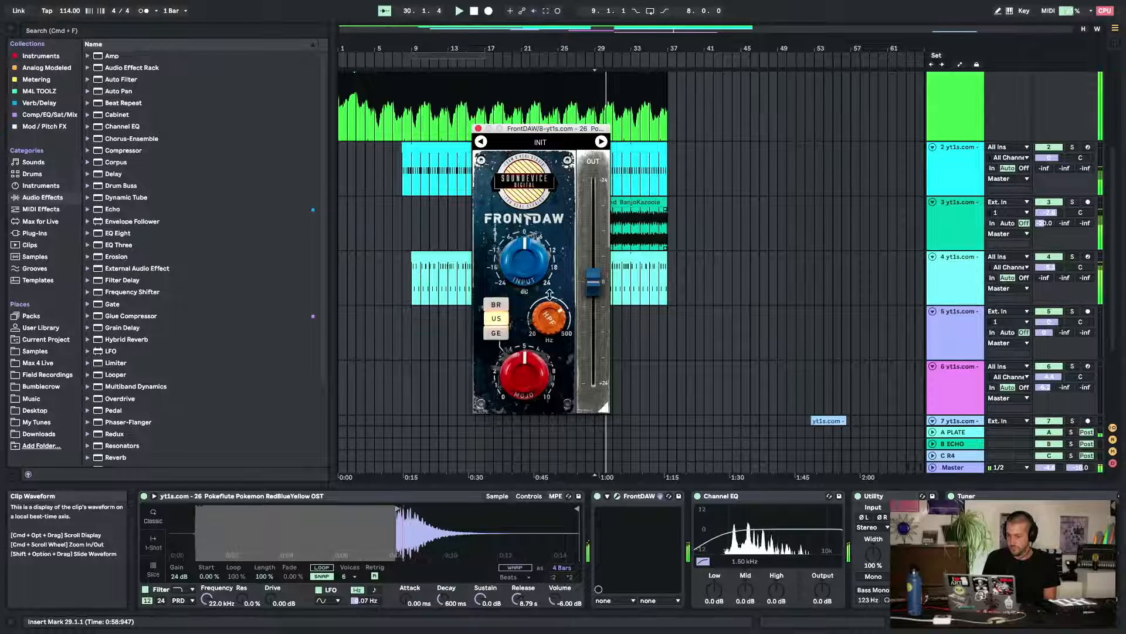
left_click(478, 128)
Set the Spread of track 8's Pokeflute sampler to 32% and audition the result from 29.1.1
left_click(529, 496)
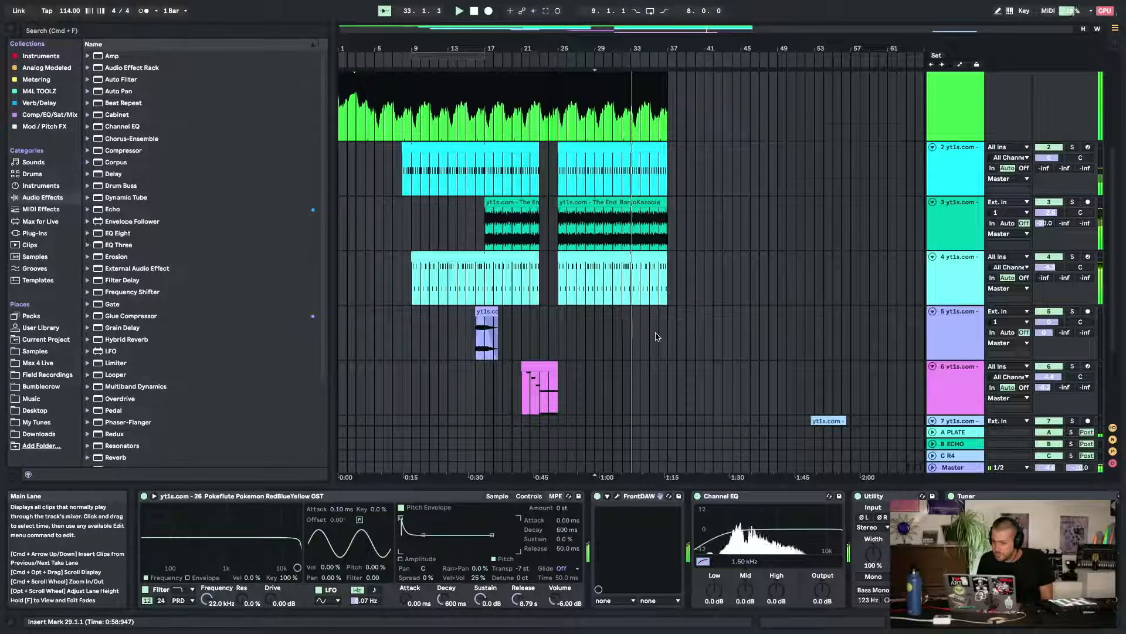
scroll(657, 336, "down", 4)
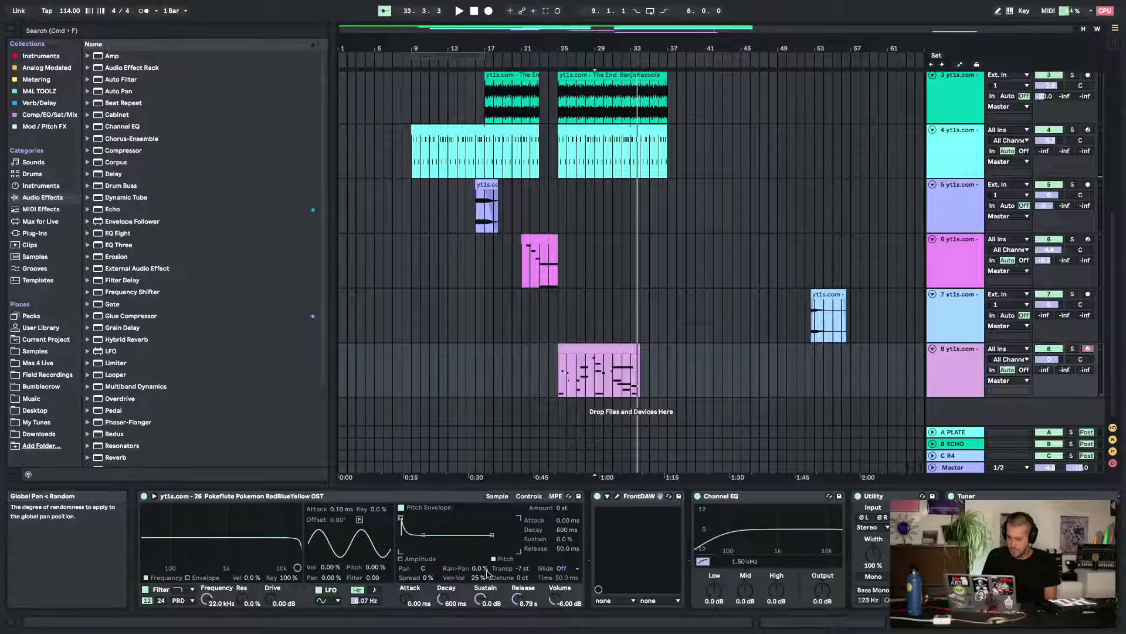
key("space")
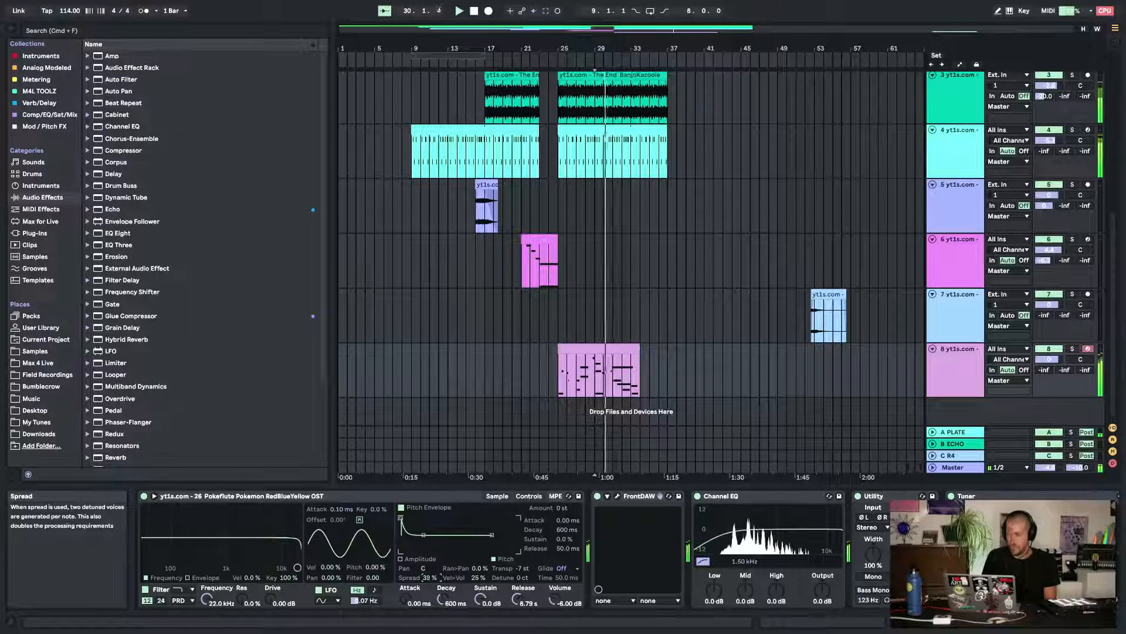
scroll(670, 264, "up", 5)
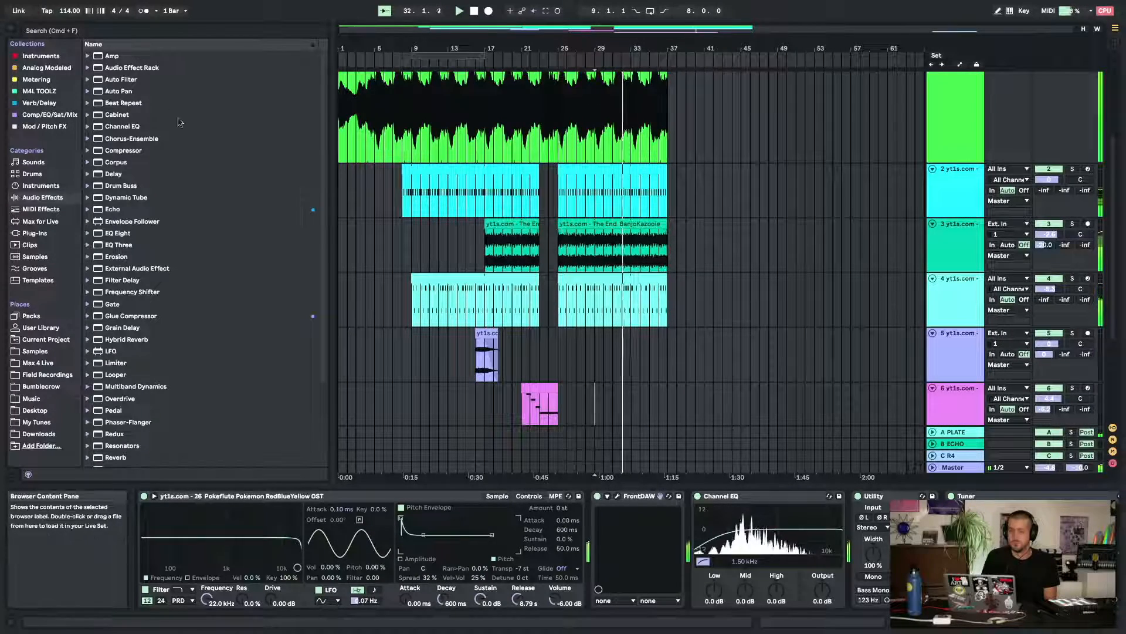
scroll(735, 247, "down", 5)
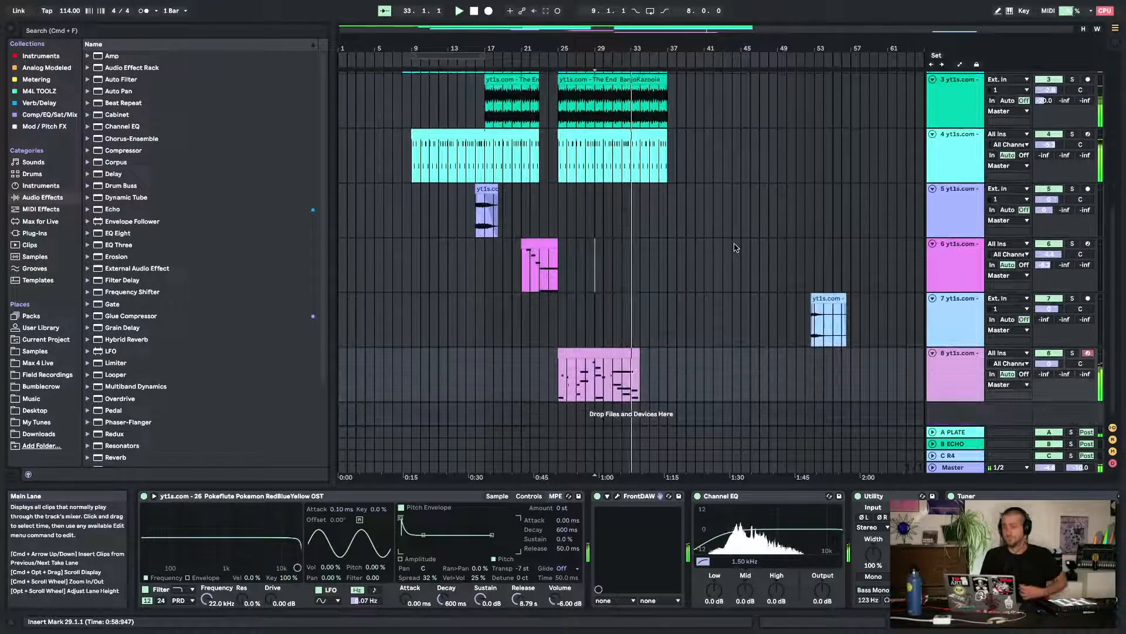
scroll(737, 245, "up", 5)
scroll(742, 258, "down", 5)
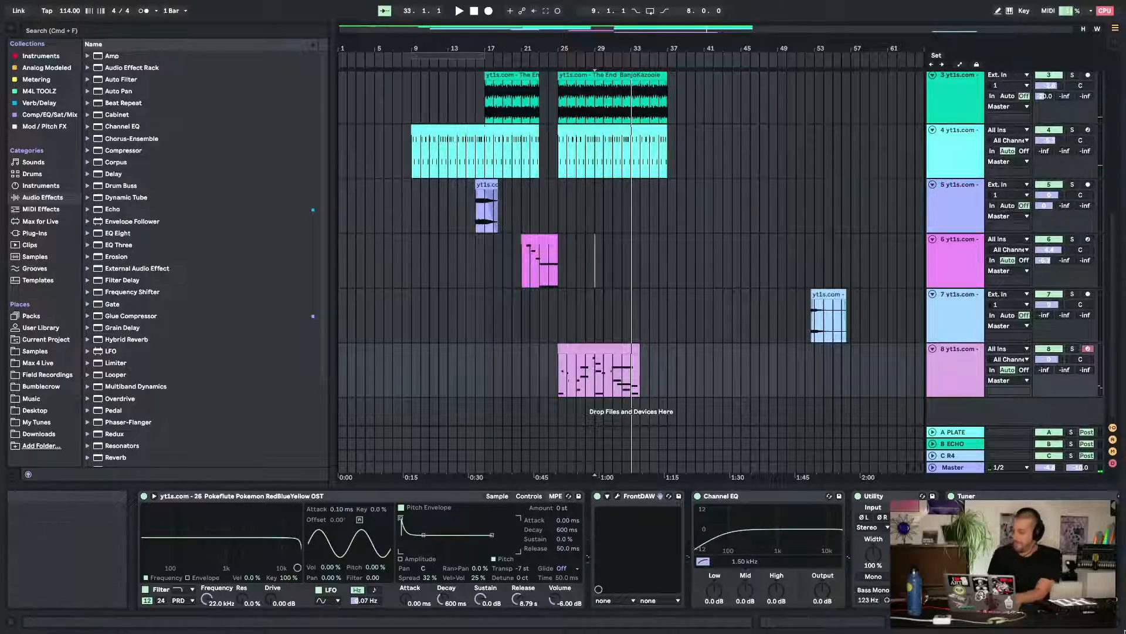
left_click(1117, 627)
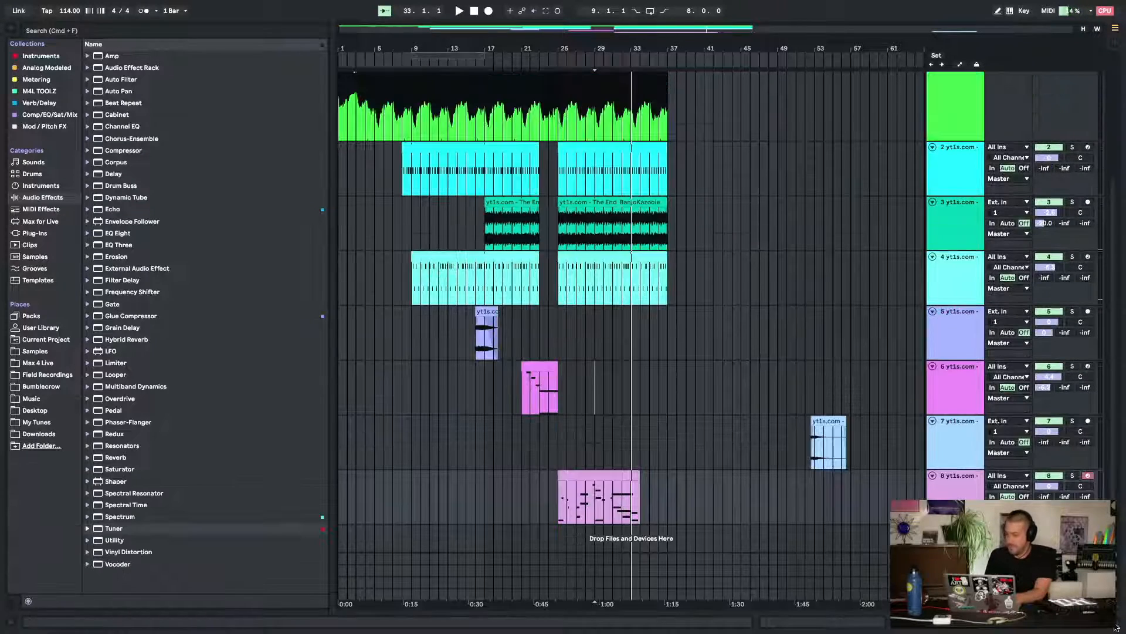
Extend the start of the Pokeflute audio clip on track 7 back to 50.1.1
double_click(822, 419)
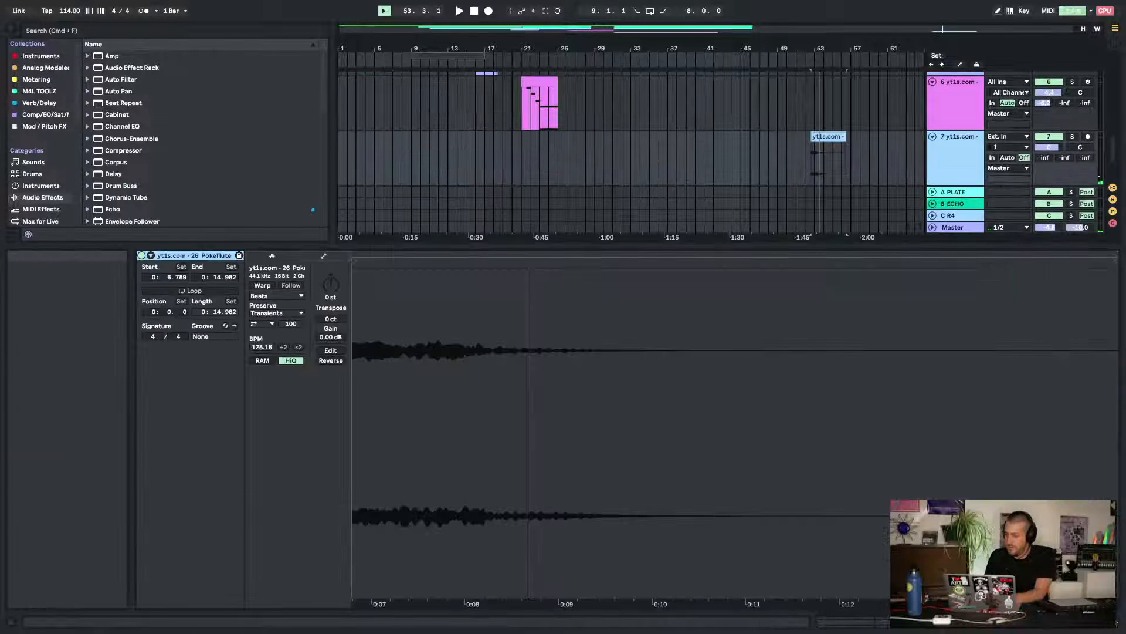
left_click(1115, 622)
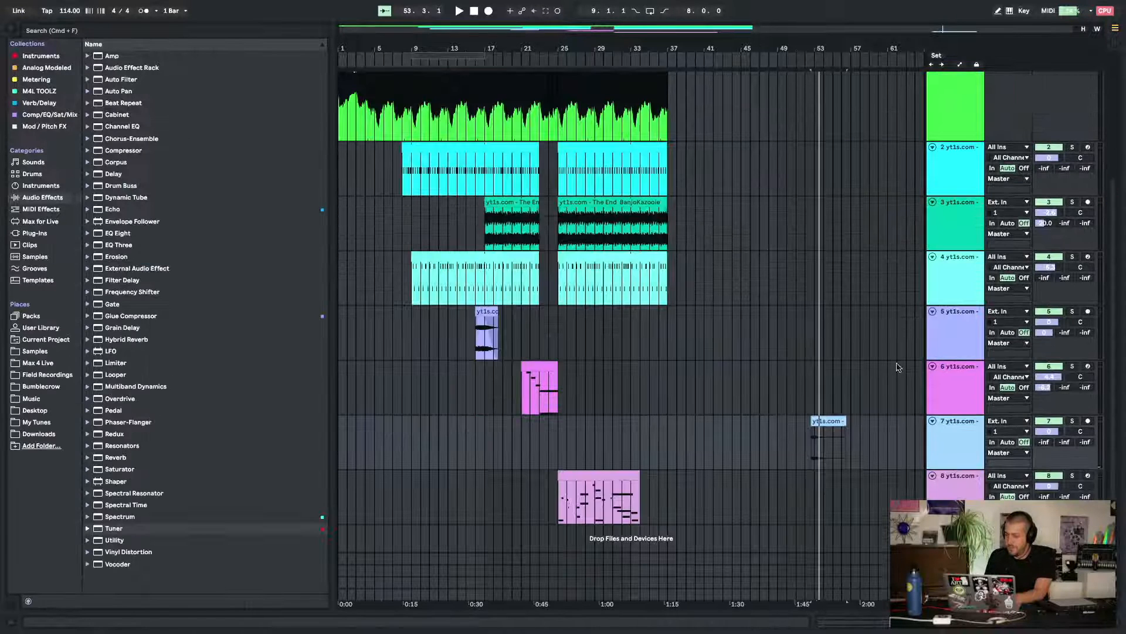
left_click_drag(815, 420, 786, 426)
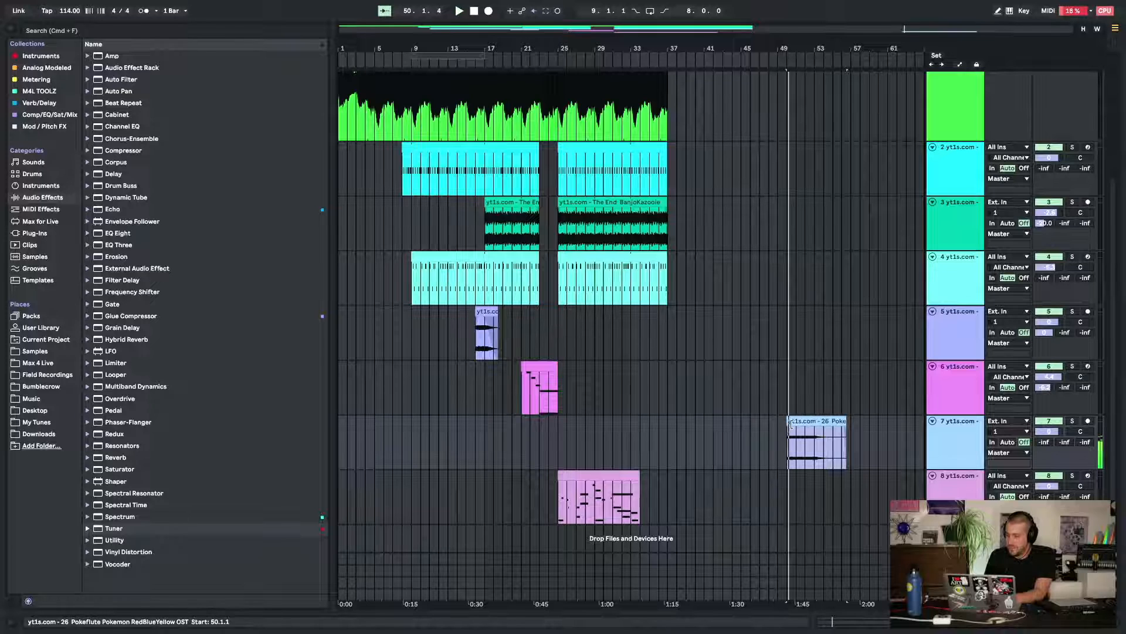
Enable warping on track 7's Pokeflute clip and halve its tempo down to 28.50 BPM
double_click(791, 423)
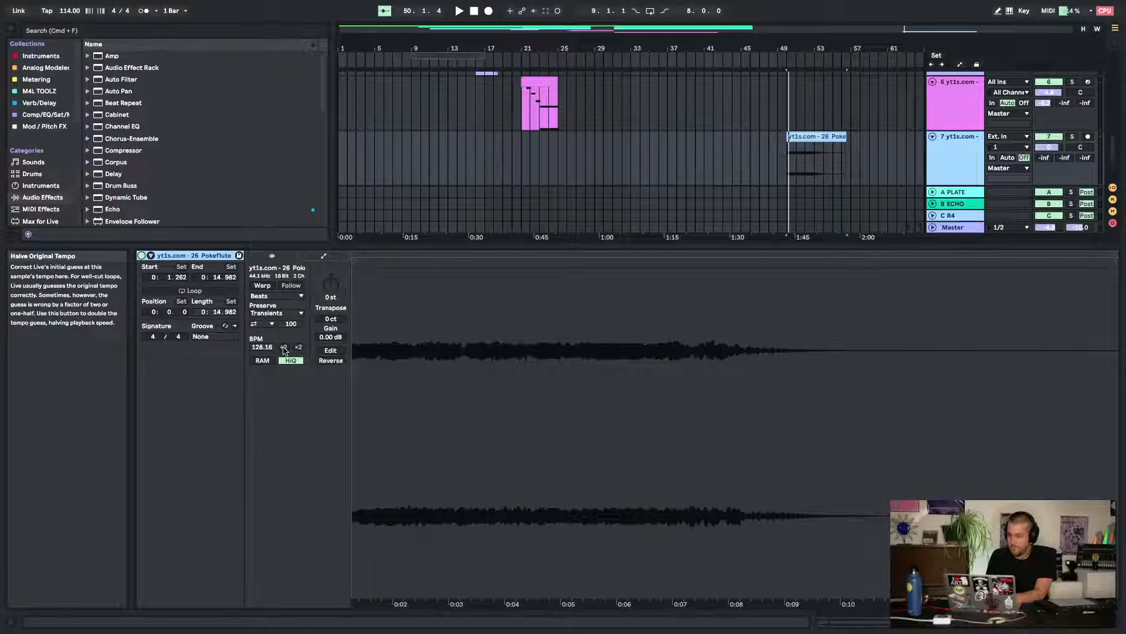
left_click(822, 136)
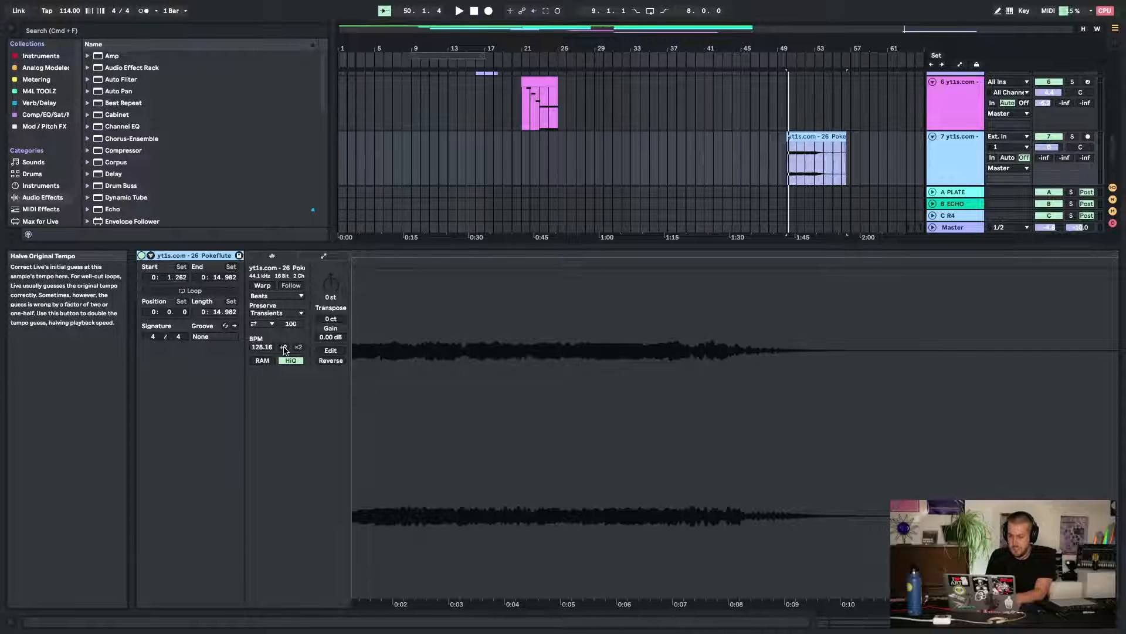
left_click(283, 348)
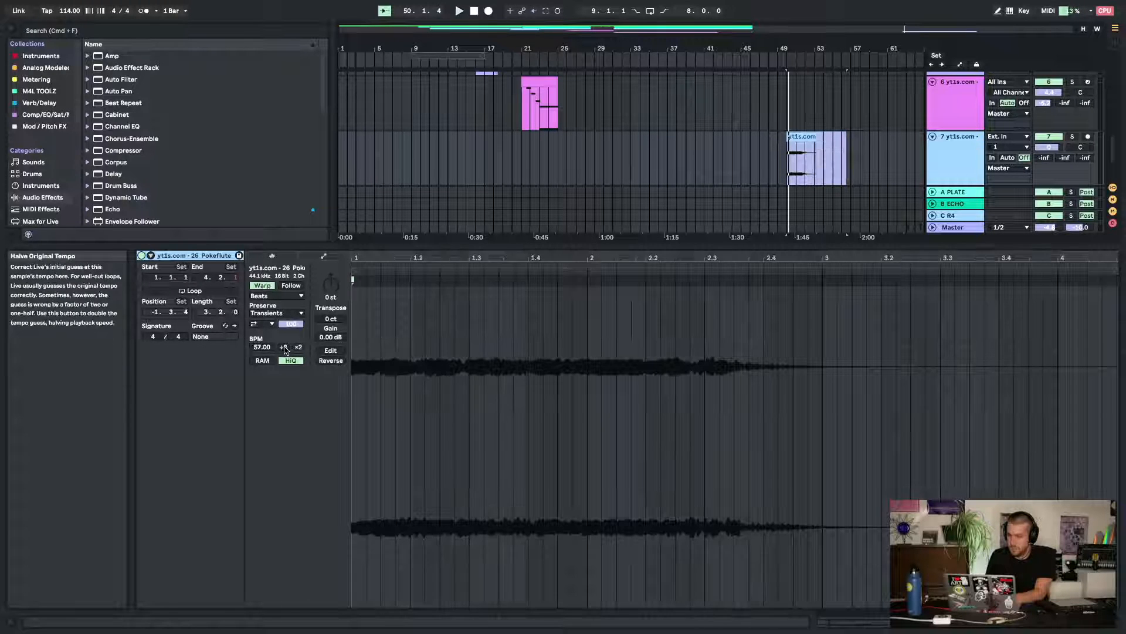
left_click(283, 348)
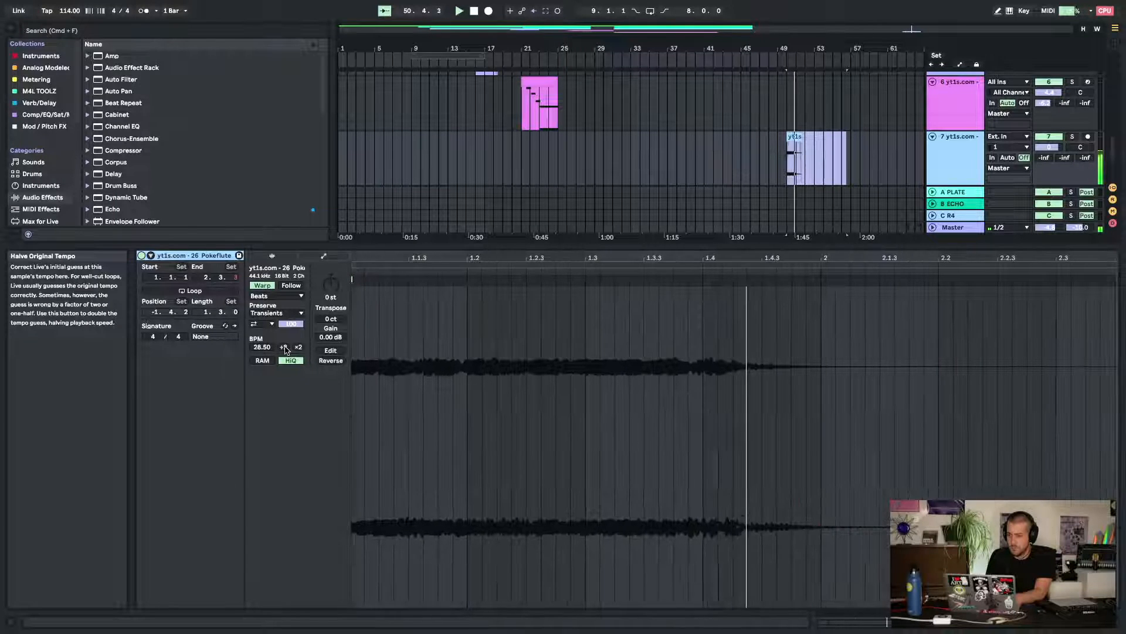
key("space")
Trim the warped Pokeflute clip on track 7 to one bar, from 50.1.1 to 51.1.1, and play it
left_click_drag(828, 41, 829, 42)
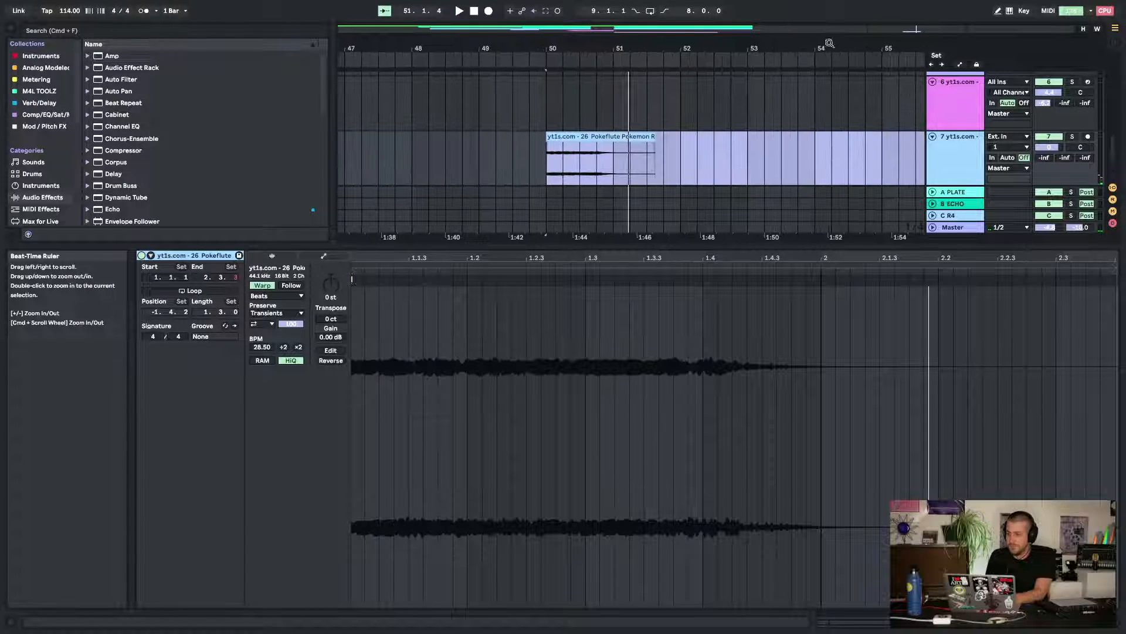
mouse_move(654, 141)
left_mouse_down()
mouse_move(593, 138)
mouse_move(651, 135)
left_mouse_up()
key("space")
key("space")
key("space")
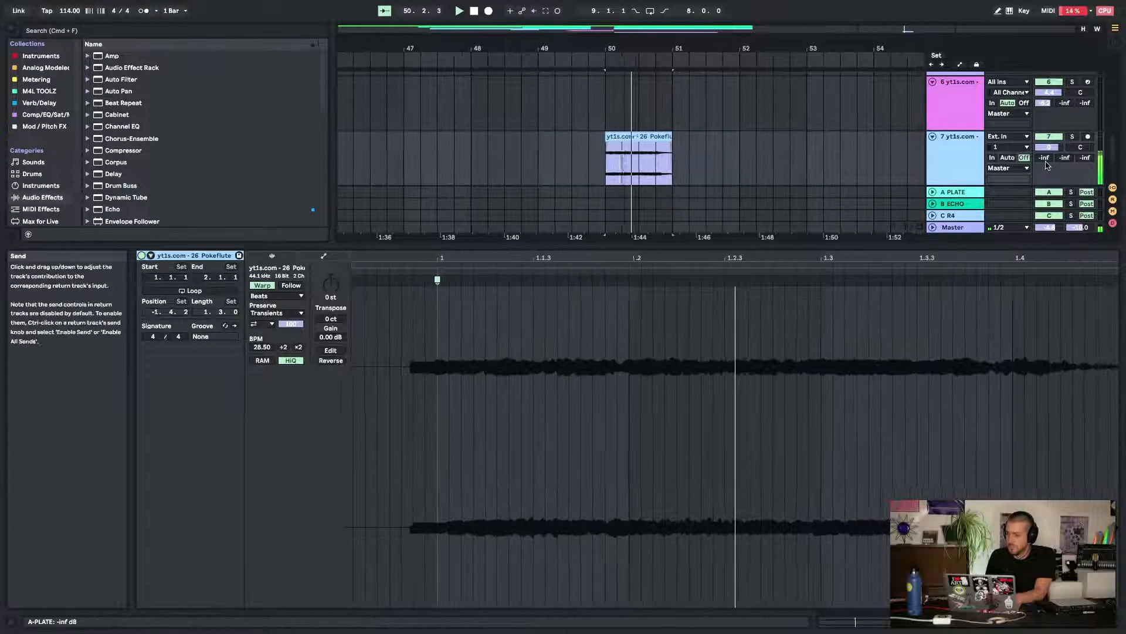
Move the one-bar Pokeflute clip on track 7 to 36.1.1 and play it in context from around bar 35
left_click_drag(653, 44, 799, 44)
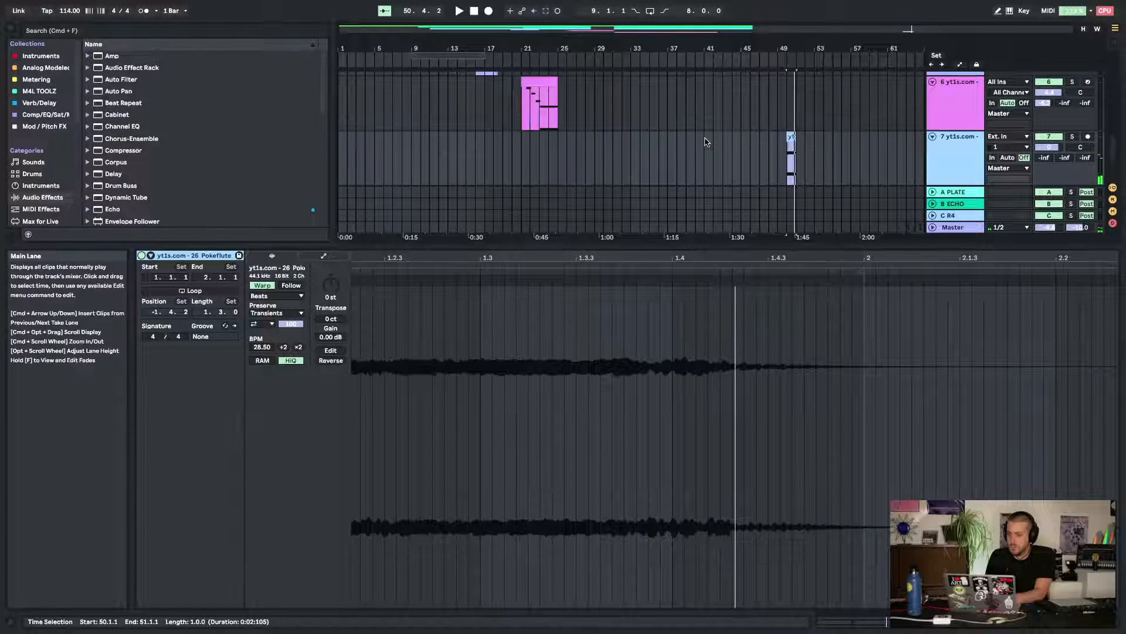
scroll(707, 143, "up", 5)
scroll(707, 143, "down", 4)
left_click(1116, 622)
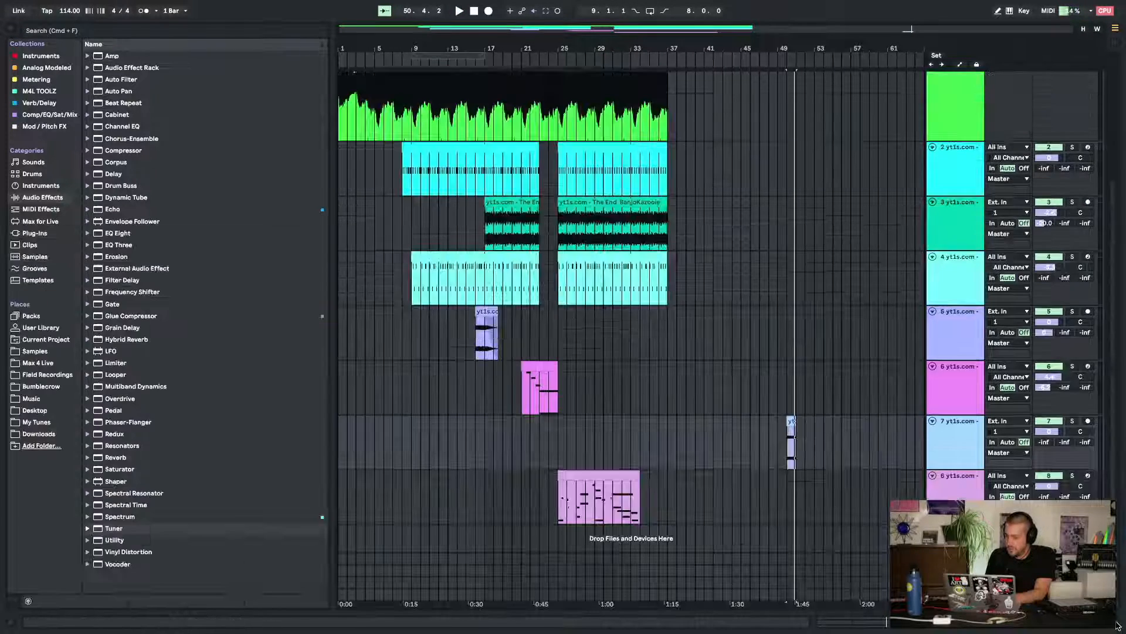
scroll(744, 314, "up", 2)
left_click_drag(790, 456, 666, 453)
scroll(719, 132, "down", 2)
left_click_drag(671, 40, 655, 363)
left_click(560, 387)
key("space")
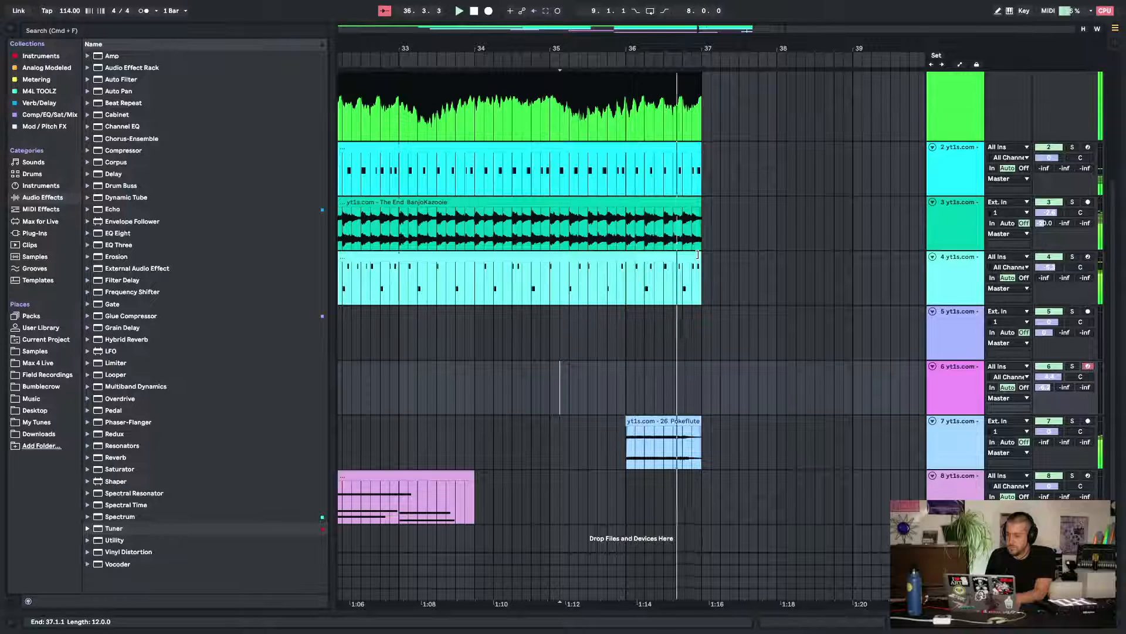
Move the Pokeflute clip to 36.2.1 and shorten track 4's MIDI clip to end there, checking it by playback
left_click_drag(641, 429, 659, 429)
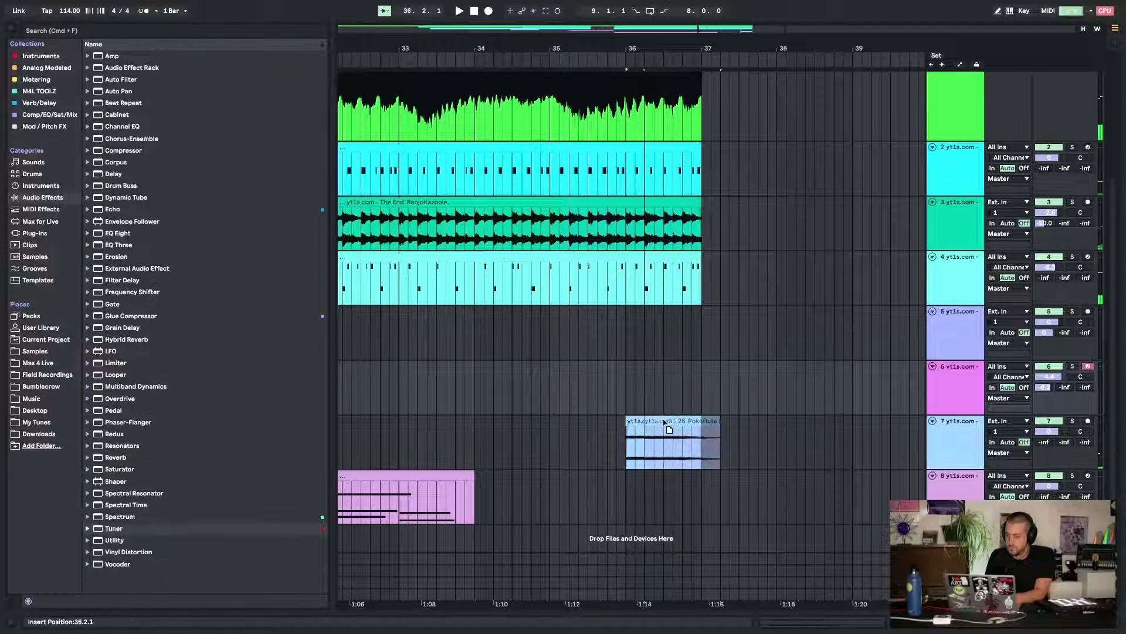
key("space")
left_click_drag(698, 253, 644, 261)
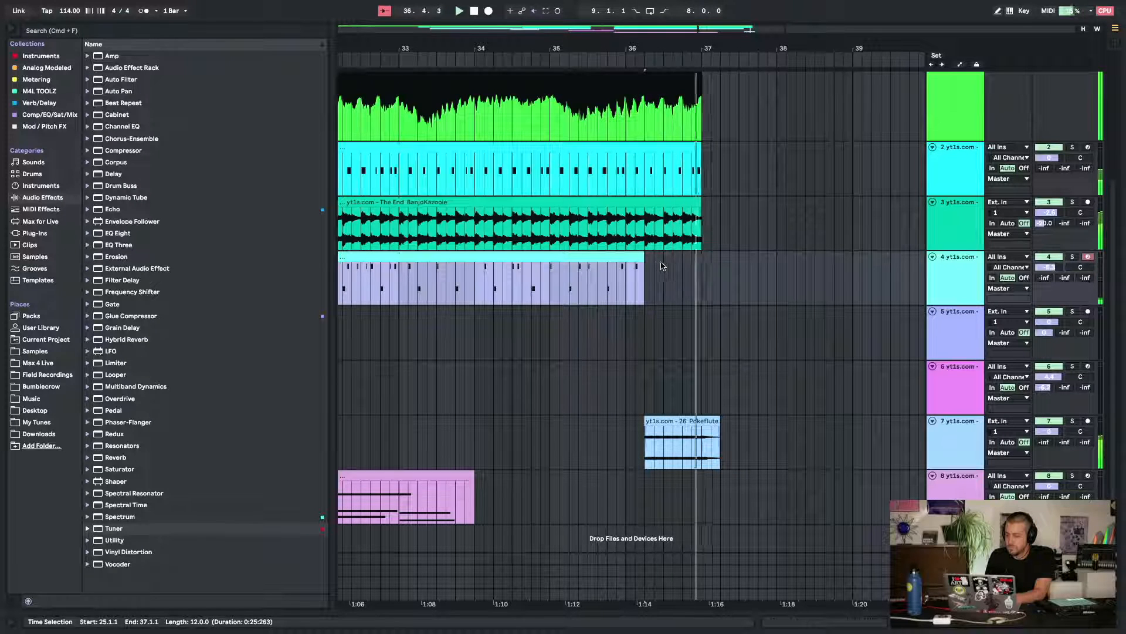
key("space")
Shorten track 3's BanjoKazooie clip to end half a beat after 36.1.1 and track 2's clip to end at 36.1.1
left_click_drag(701, 201, 635, 200)
left_click(617, 221)
key("space")
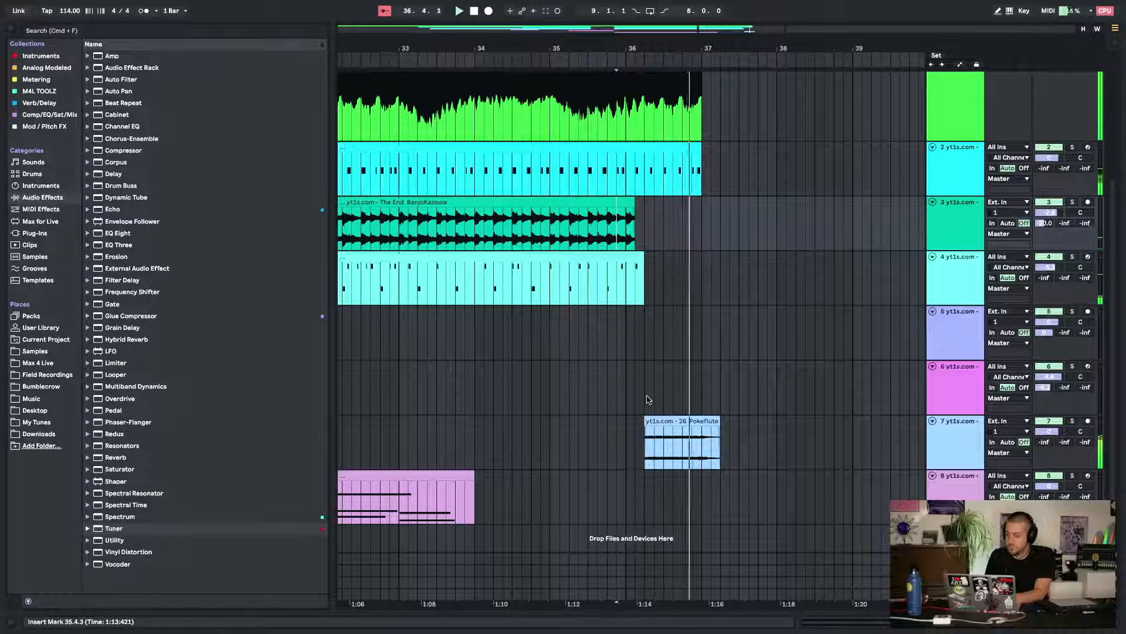
key("space")
left_click_drag(702, 142, 630, 141)
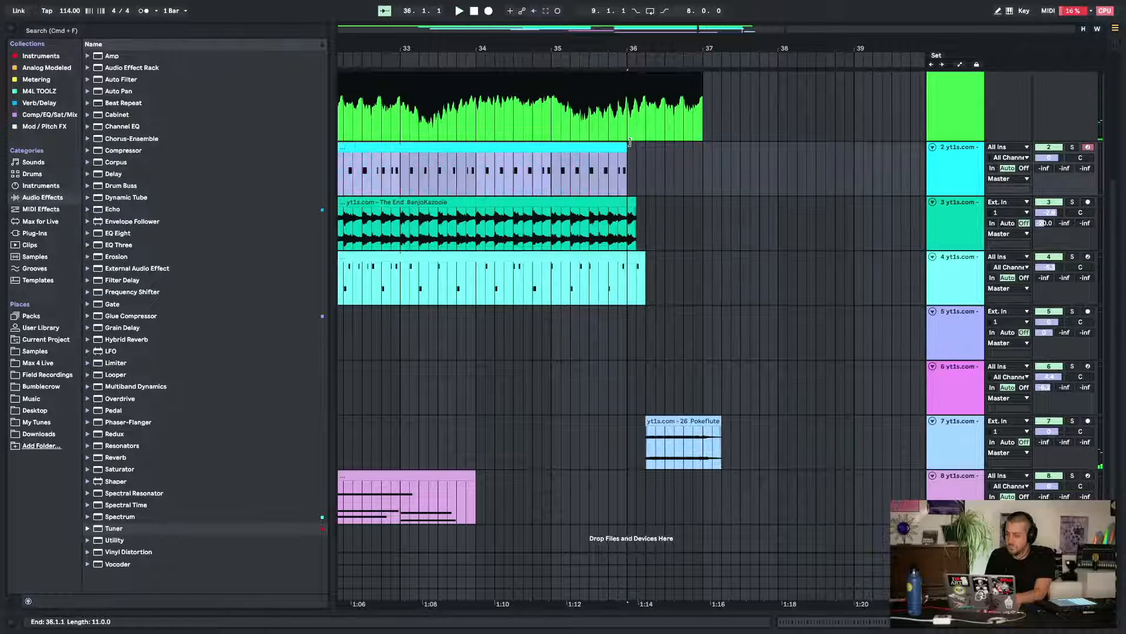
Extend the start of track 7's Pokeflute clip back to 36.1.1 and play the ending
mouse_move(693, 421)
left_mouse_down()
mouse_move(684, 423)
mouse_move(698, 421)
left_mouse_up()
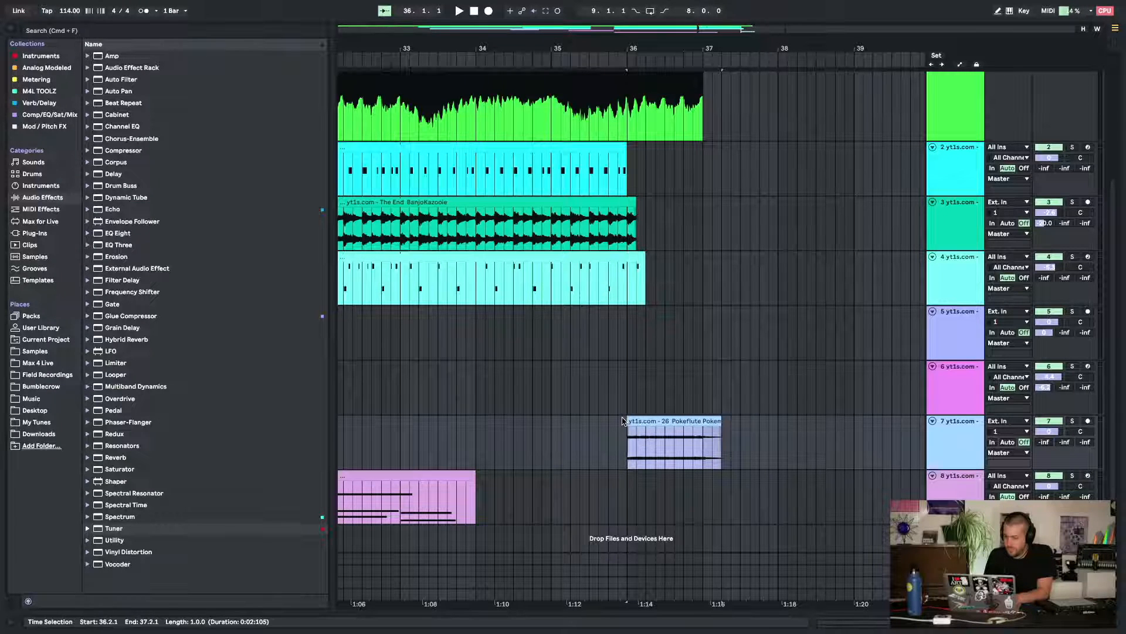
key("space")
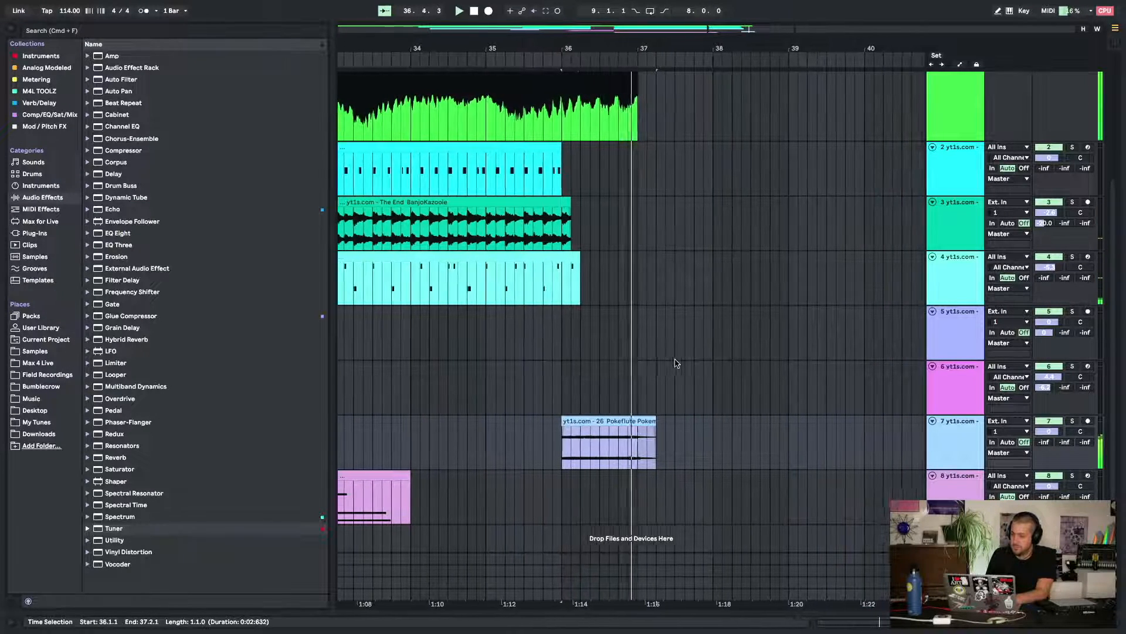
key("space")
scroll(644, 298, "up", 5)
key("space")
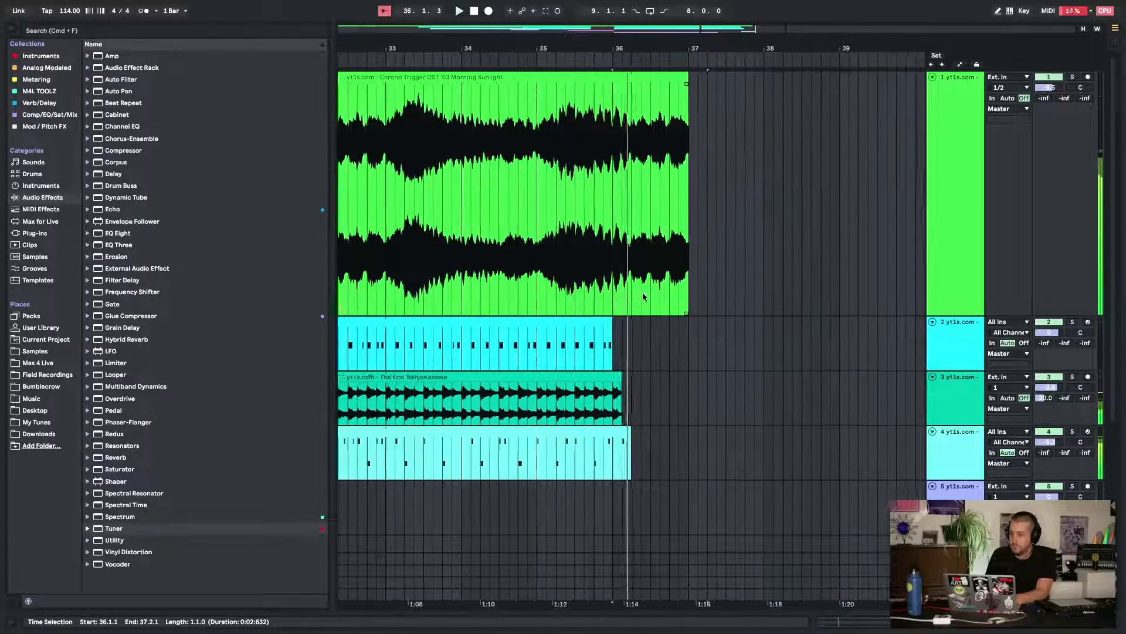
scroll(643, 292, "right", 1)
Split off the last bar of the Chrono Trigger clip on track 1 at 36.1.1 and play that section
left_click_drag(673, 143, 596, 142)
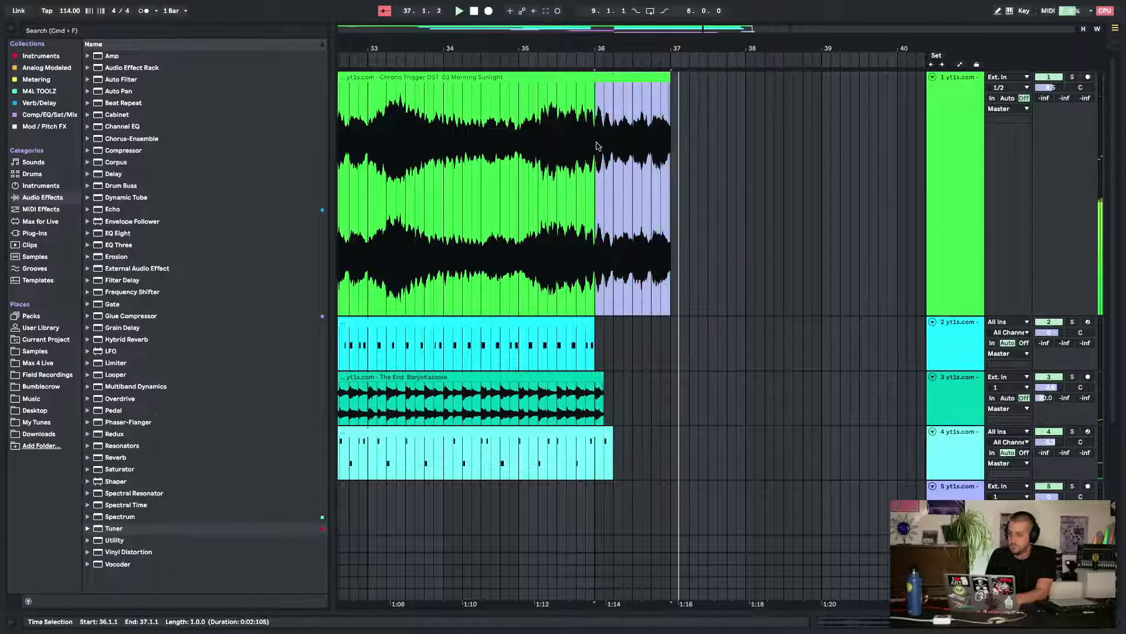
key("super+e")
key("space")
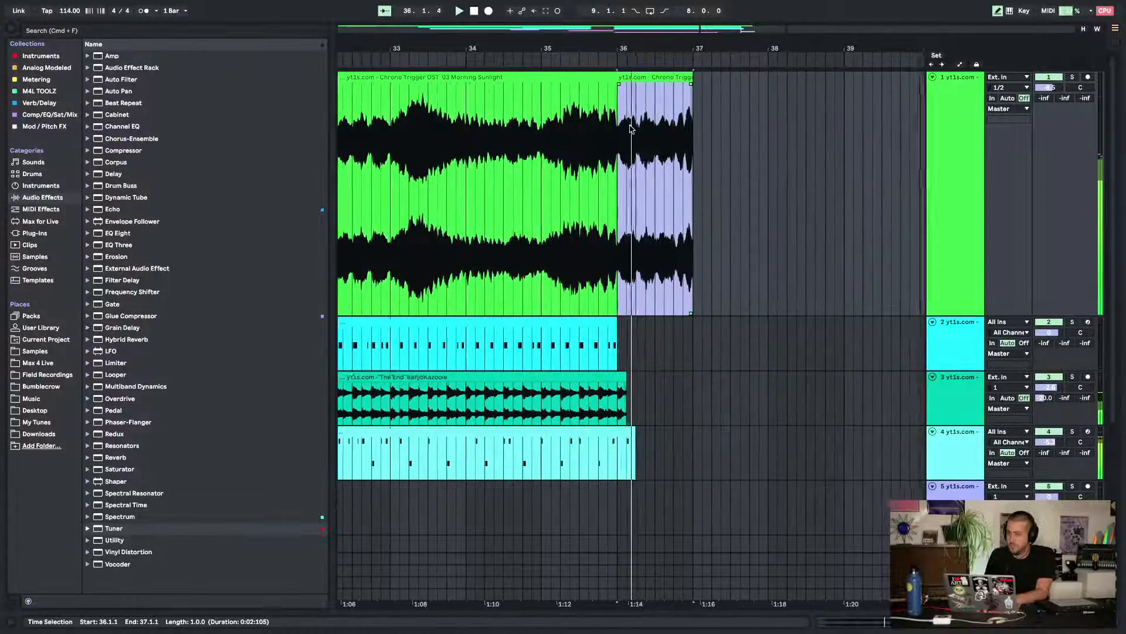
key("b")
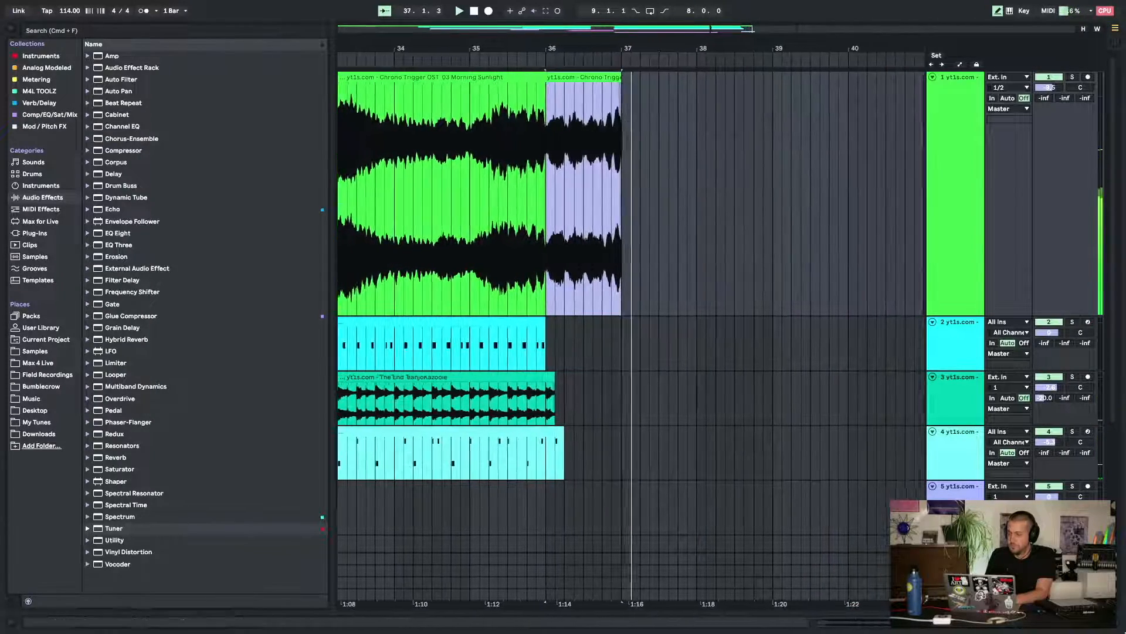
Hide the clip detail view and the browser, and fit the whole arrangement to the available width
double_click(535, 124)
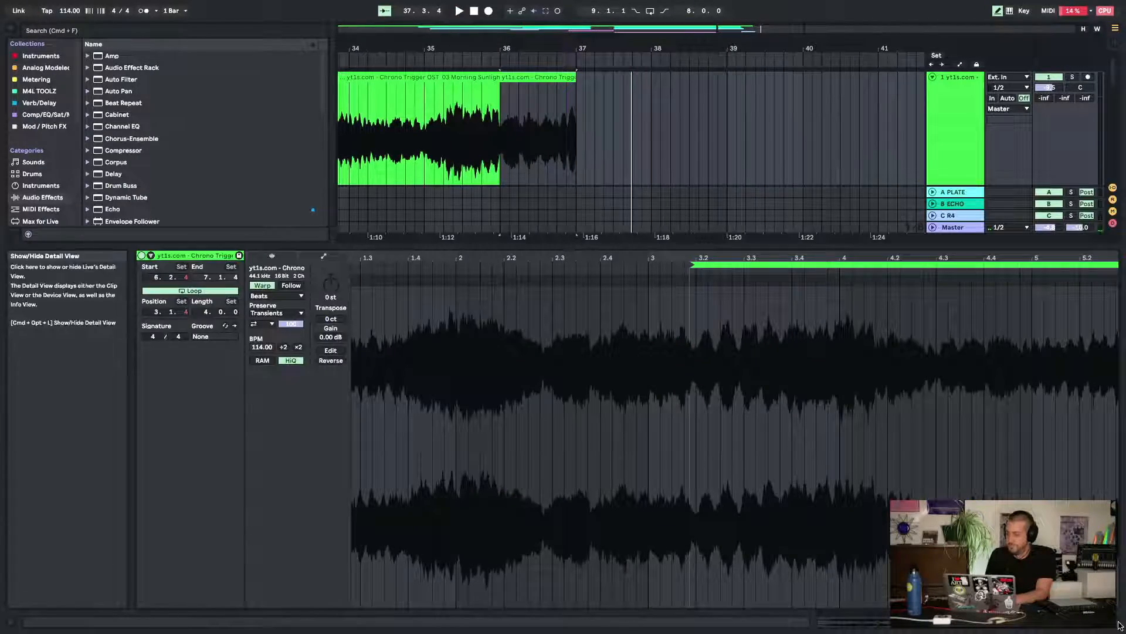
key("super+alt+l")
left_click(11, 27)
key("w")
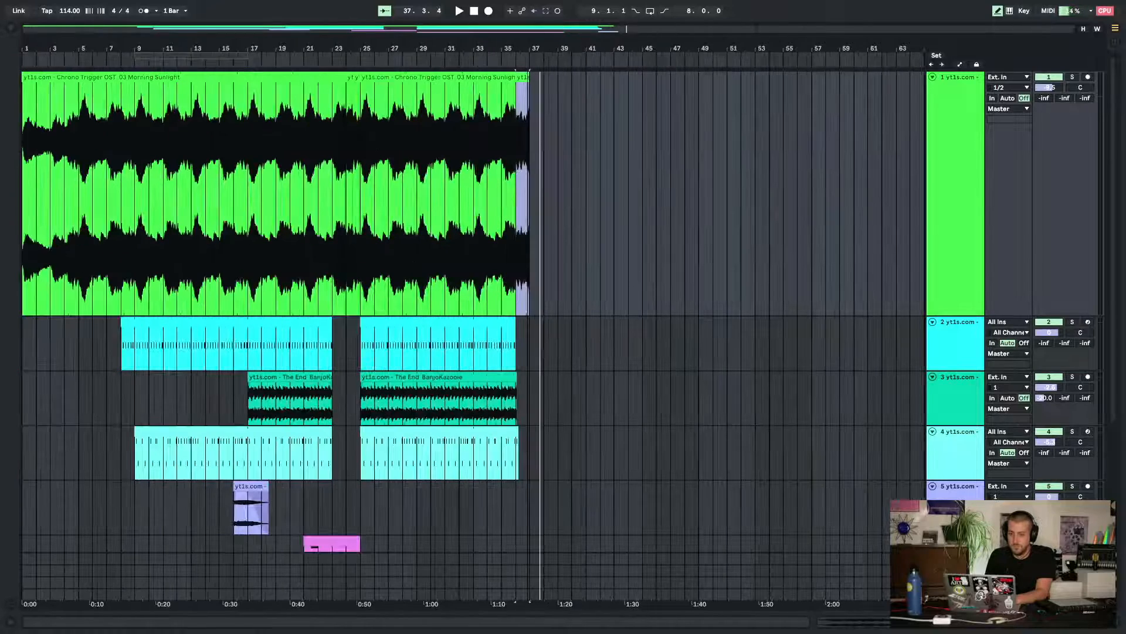
Copy track 1's first Chrono Trigger clip (bars 1 to 24) to 37.1.1 and play the transition from 36.1.1
left_click(218, 85)
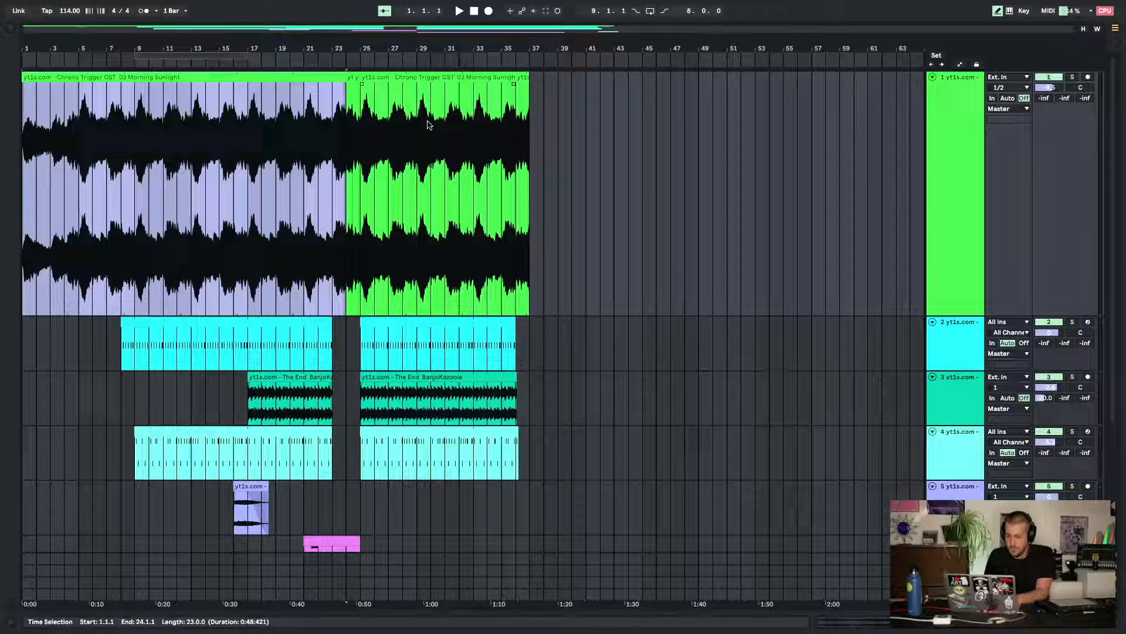
left_click(531, 135)
key("super+v")
key("h")
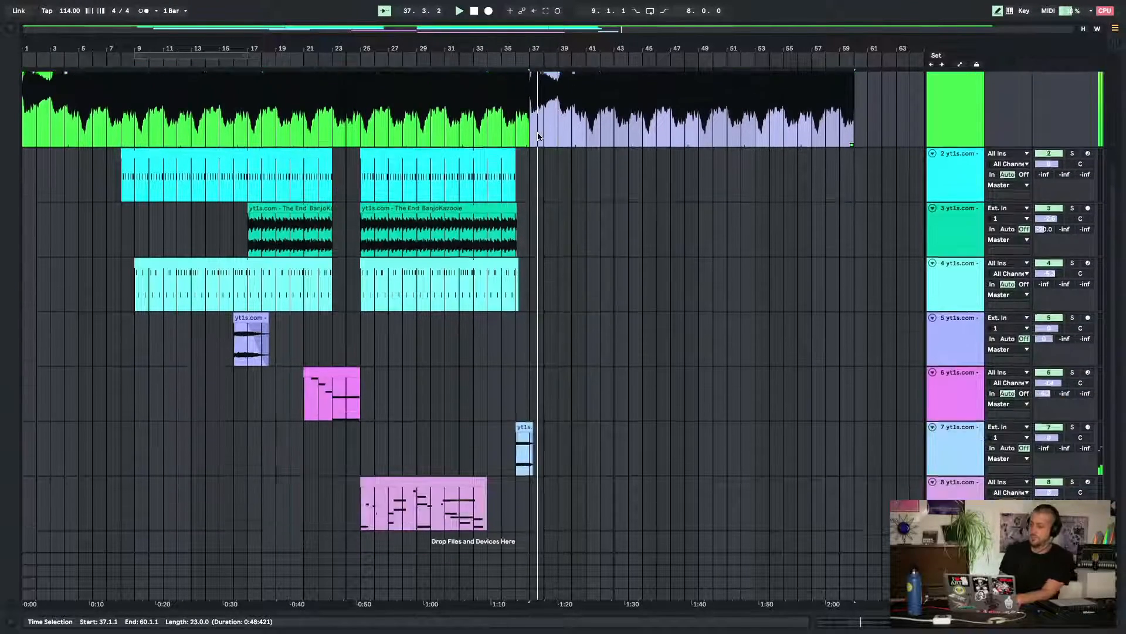
left_click(514, 311)
scroll(511, 311, "up", 5)
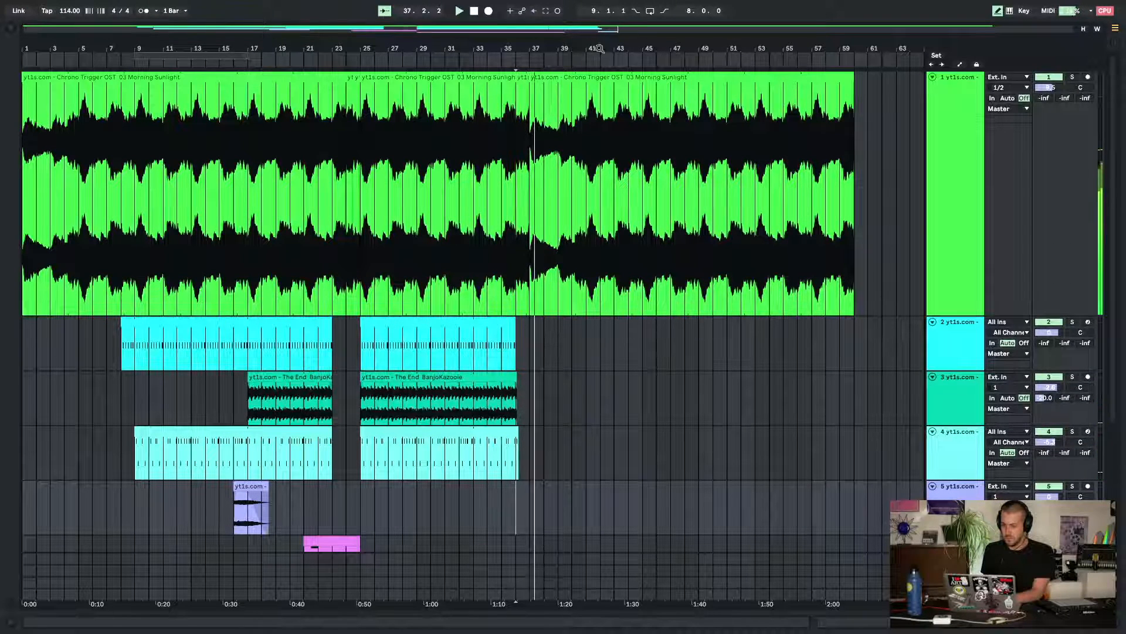
key("h")
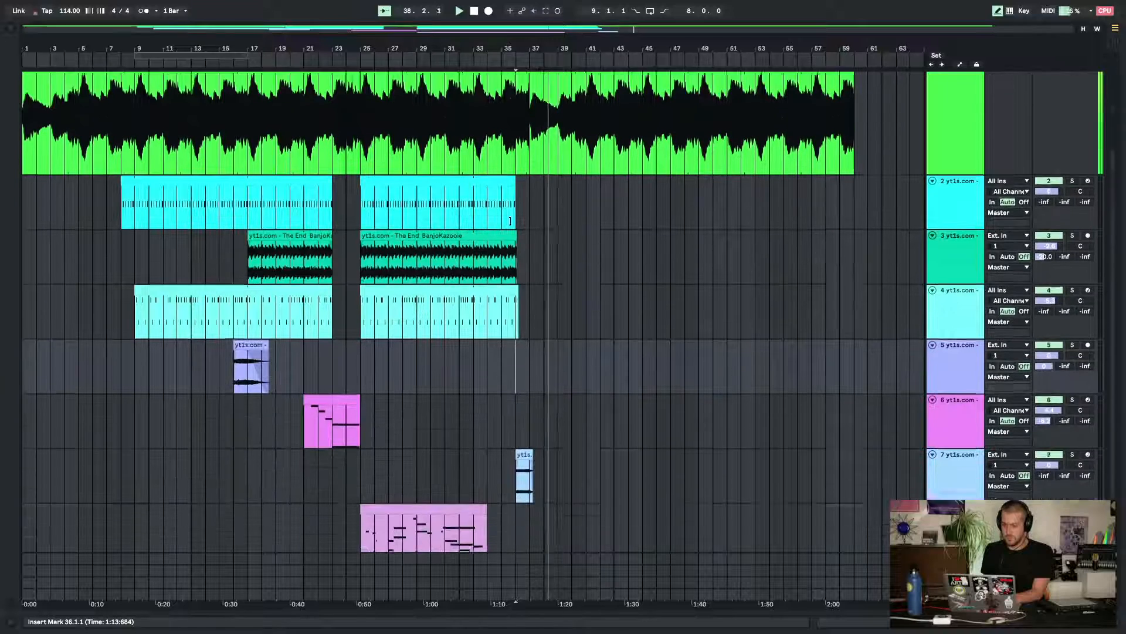
Copy track 4's first MIDI clip (9.1.1 to 23.1.1) to 37.1.1 on the same track
scroll(483, 369, "down", 1)
key("Left")
key("Left")
left_click(269, 153)
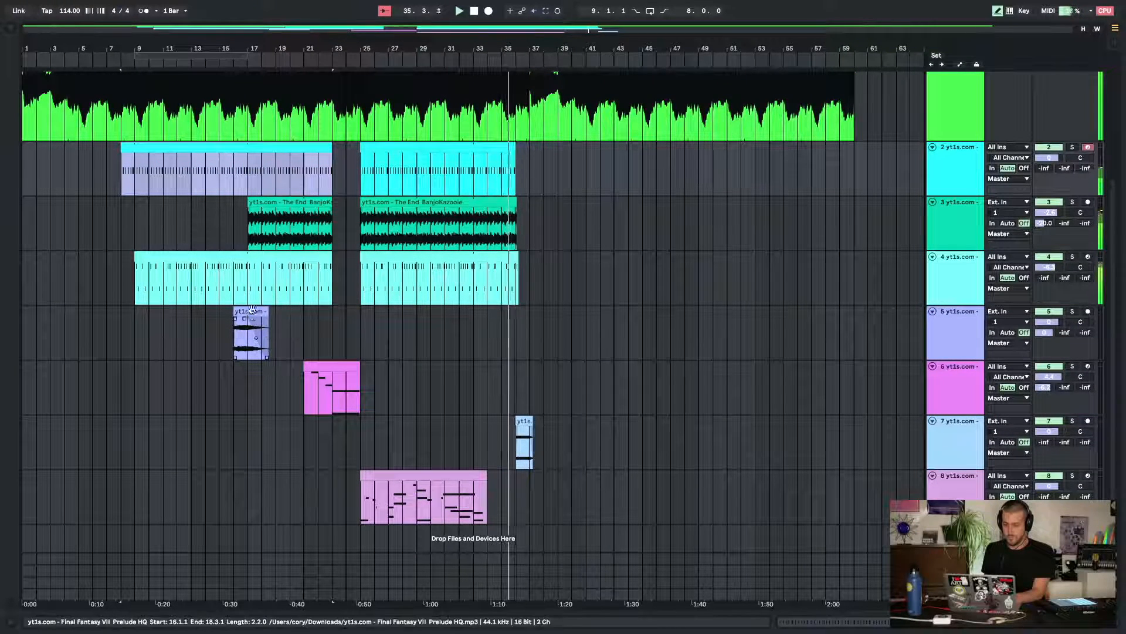
left_click(220, 259)
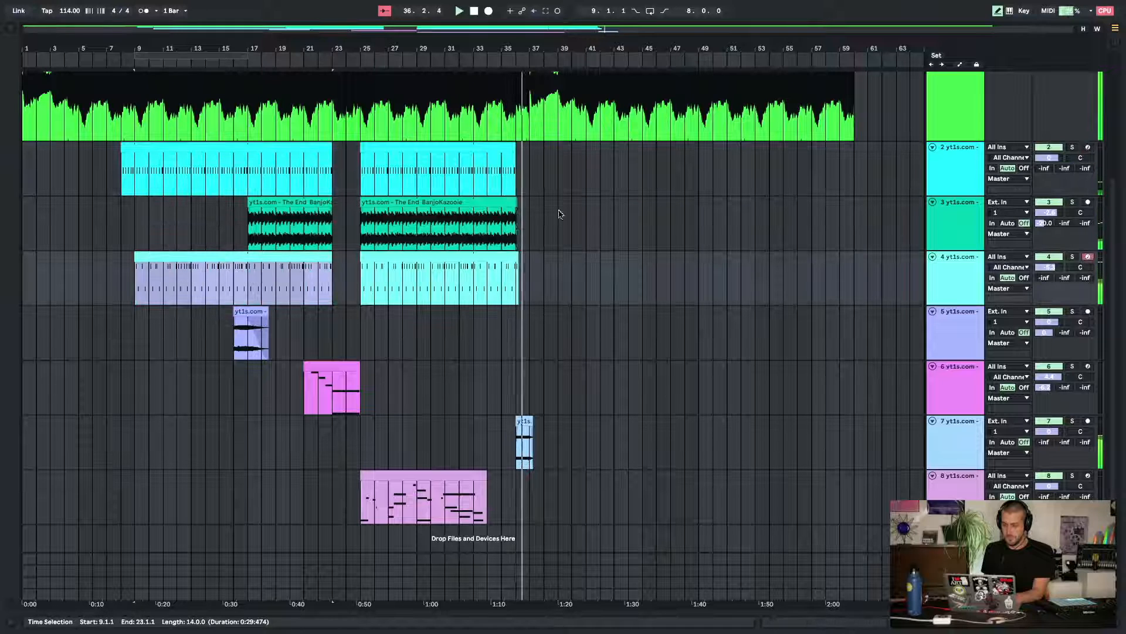
key("ctrl+c")
key("ctrl+v")
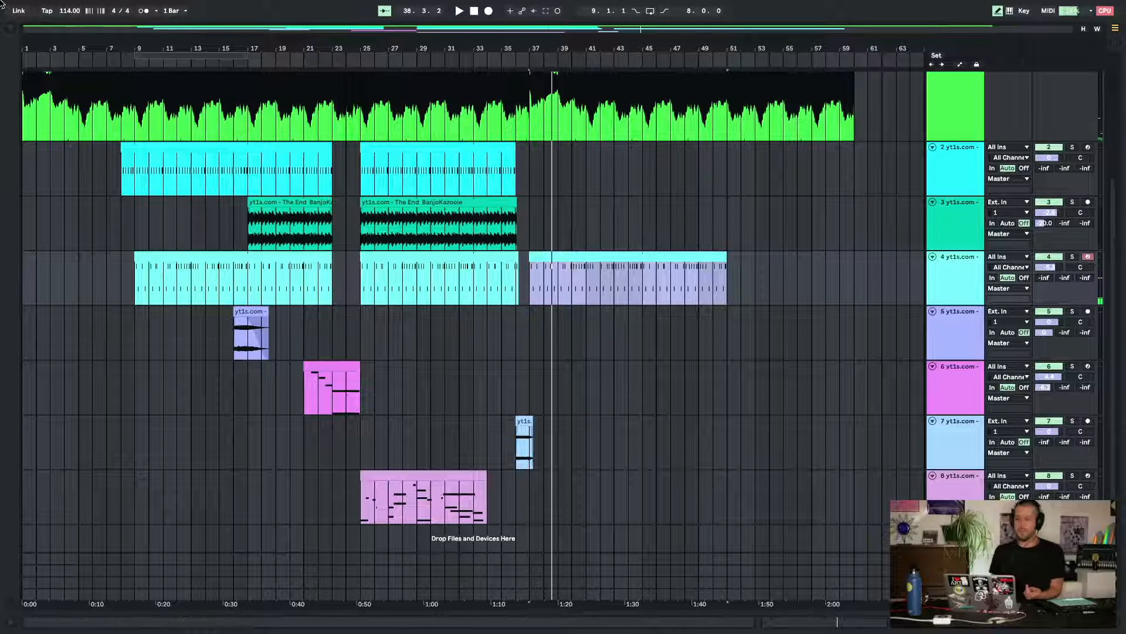
Bring the Death Mountain Zelda Twilight Princess mp3 from Downloads onto a new track at 61.1.1 and play it
left_click(9, 30)
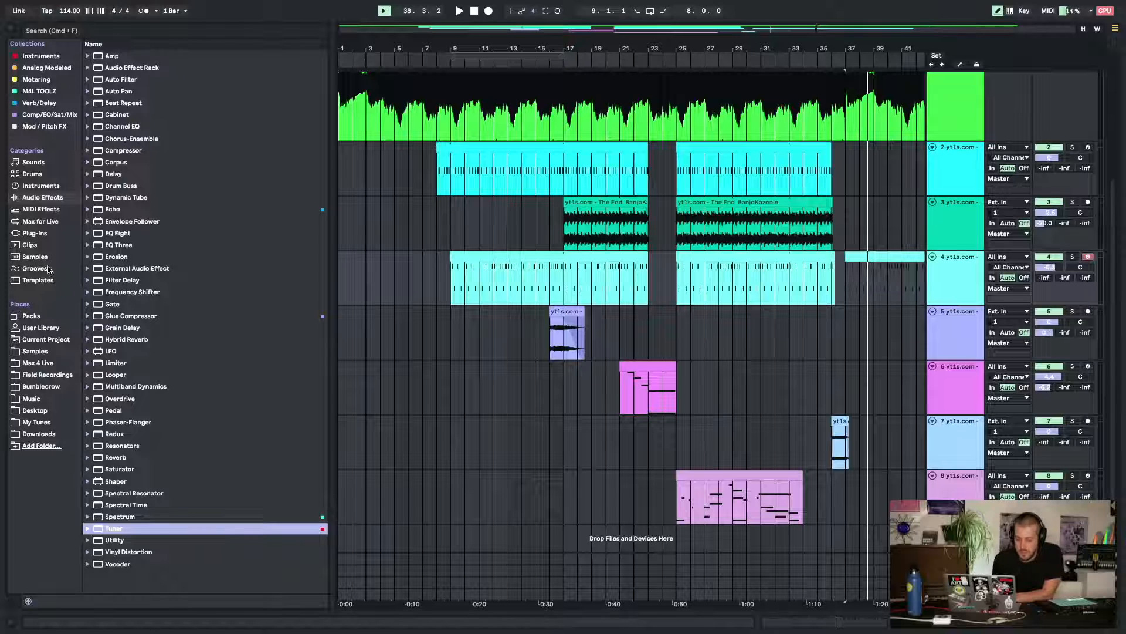
left_click(43, 435)
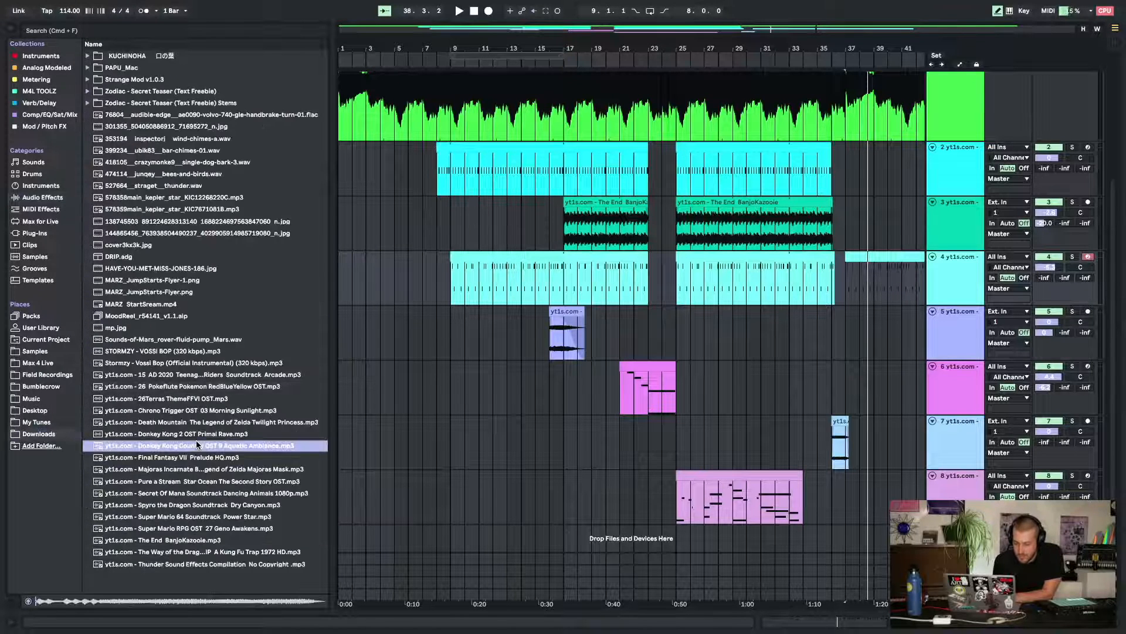
left_click(201, 423)
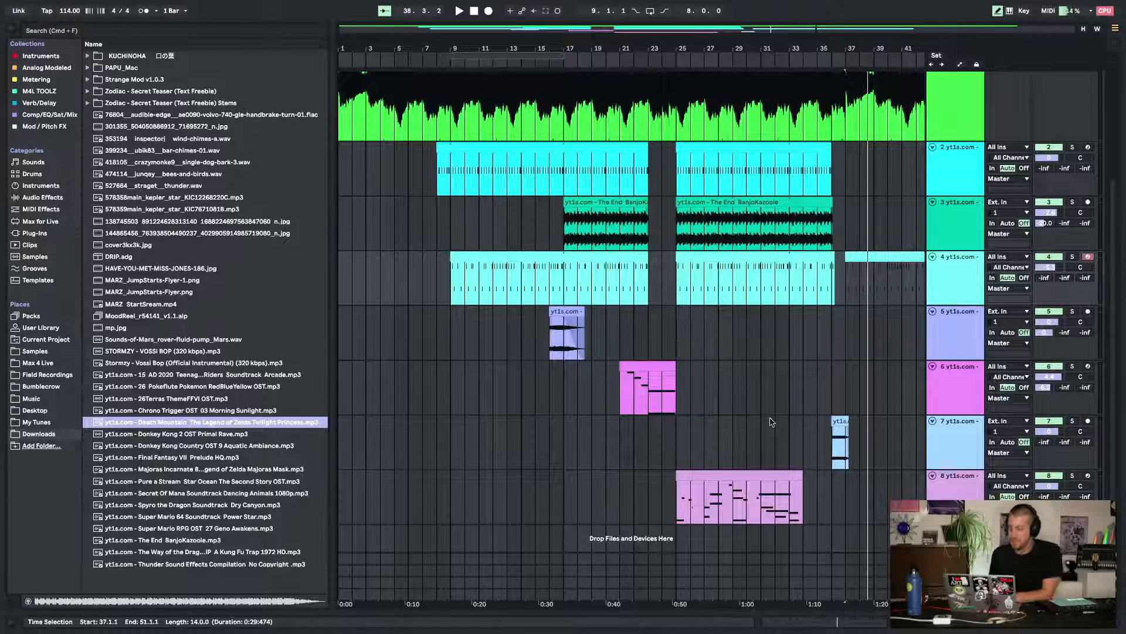
scroll(960, 388, "up", 1)
scroll(737, 388, "right", 5)
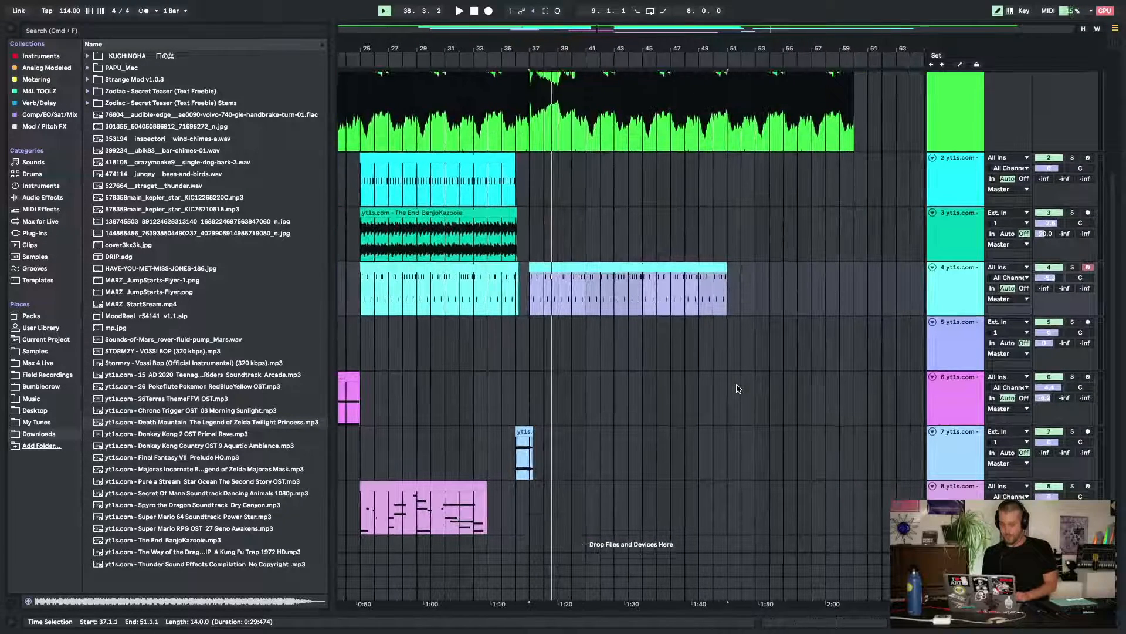
left_click_drag(220, 424, 862, 537)
scroll(675, 449, "right", 5)
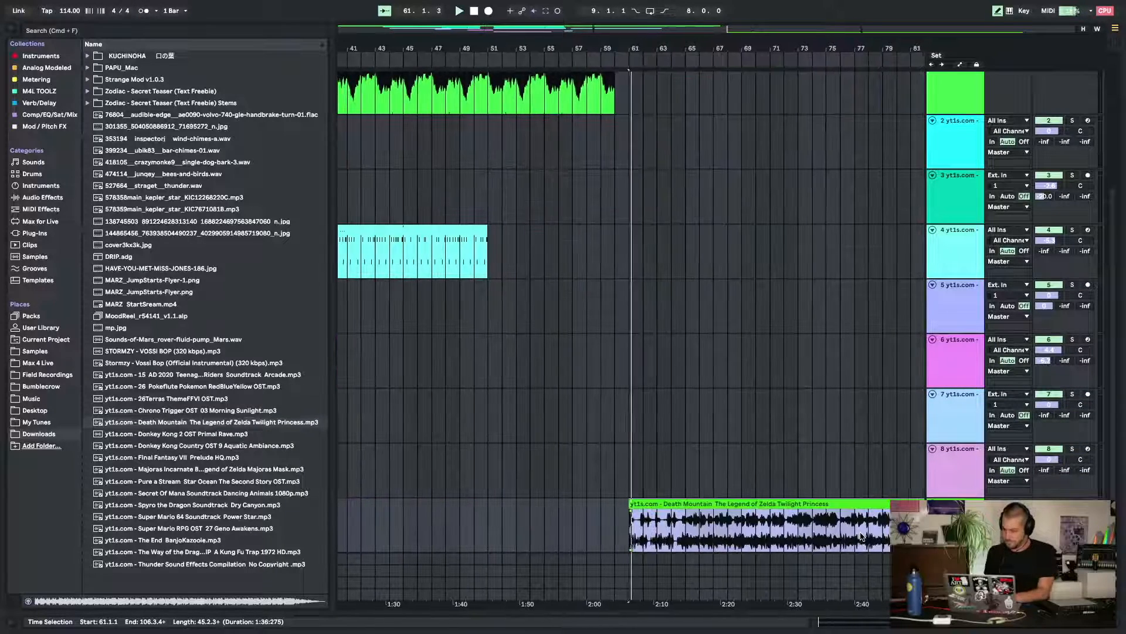
key("space")
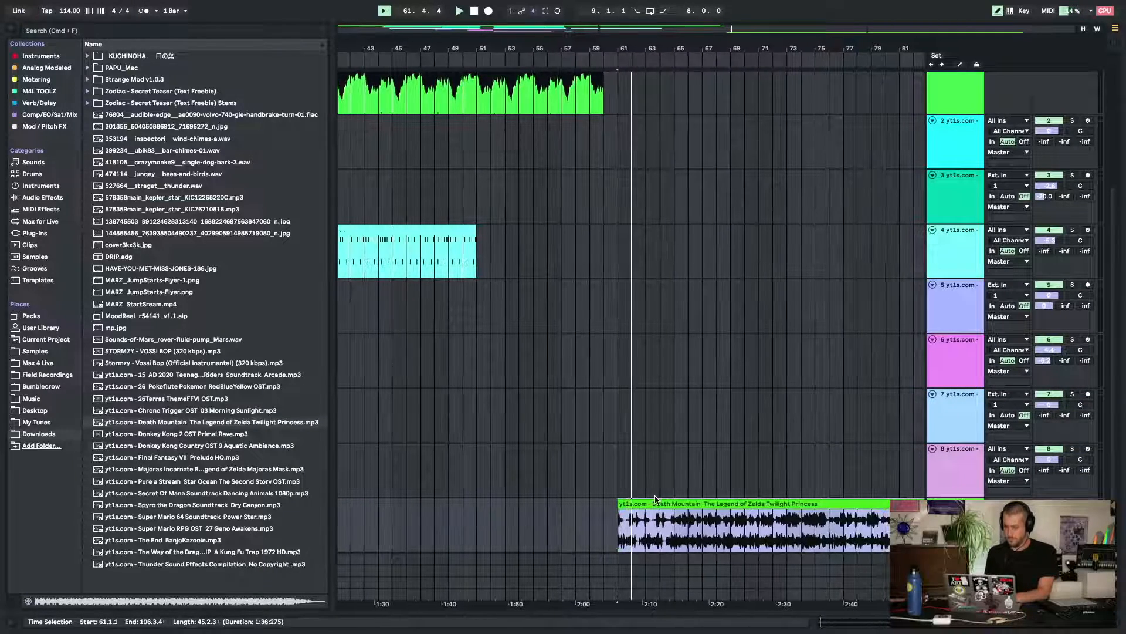
Open the Death Mountain clip's sample details and turn on warping
double_click(654, 502)
key("space")
left_click_drag(414, 320, 717, 320)
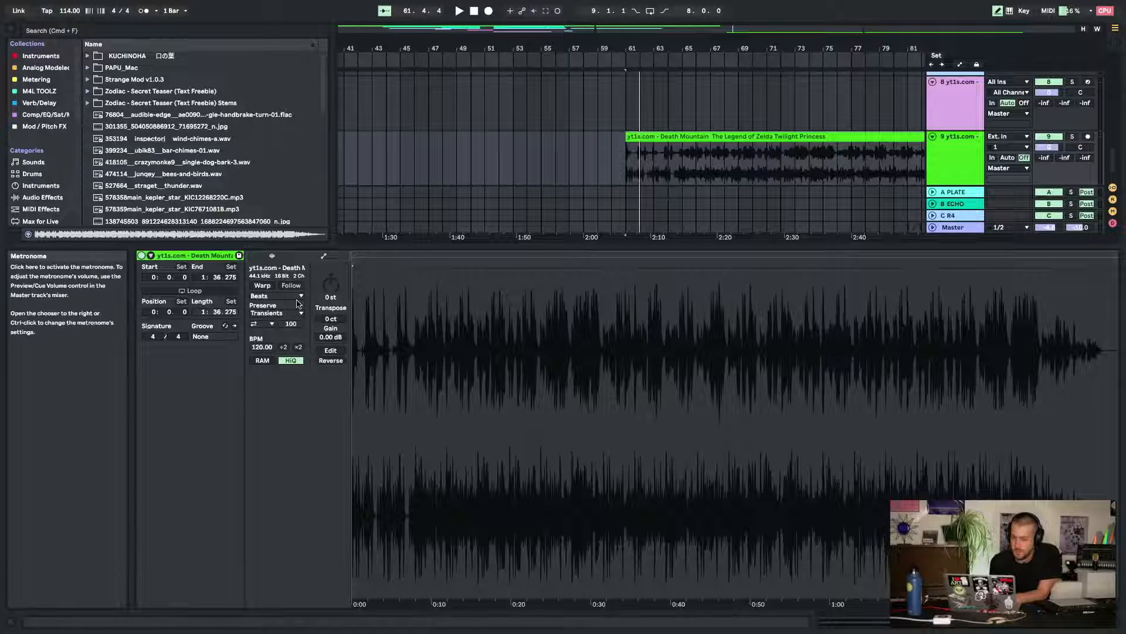
left_click(747, 145)
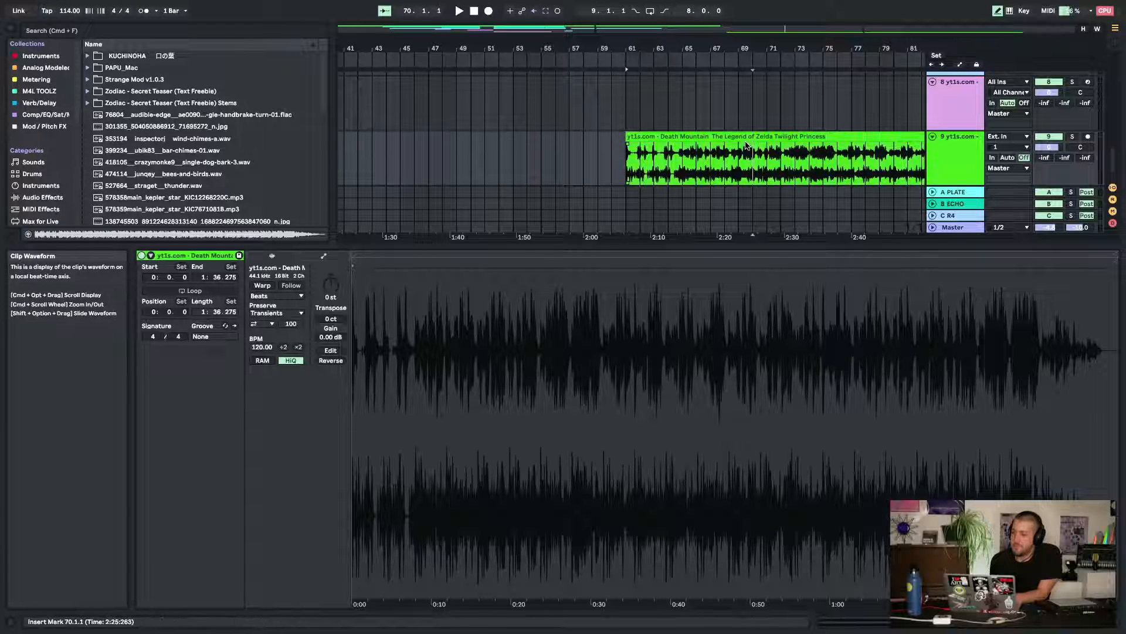
right_click(747, 146)
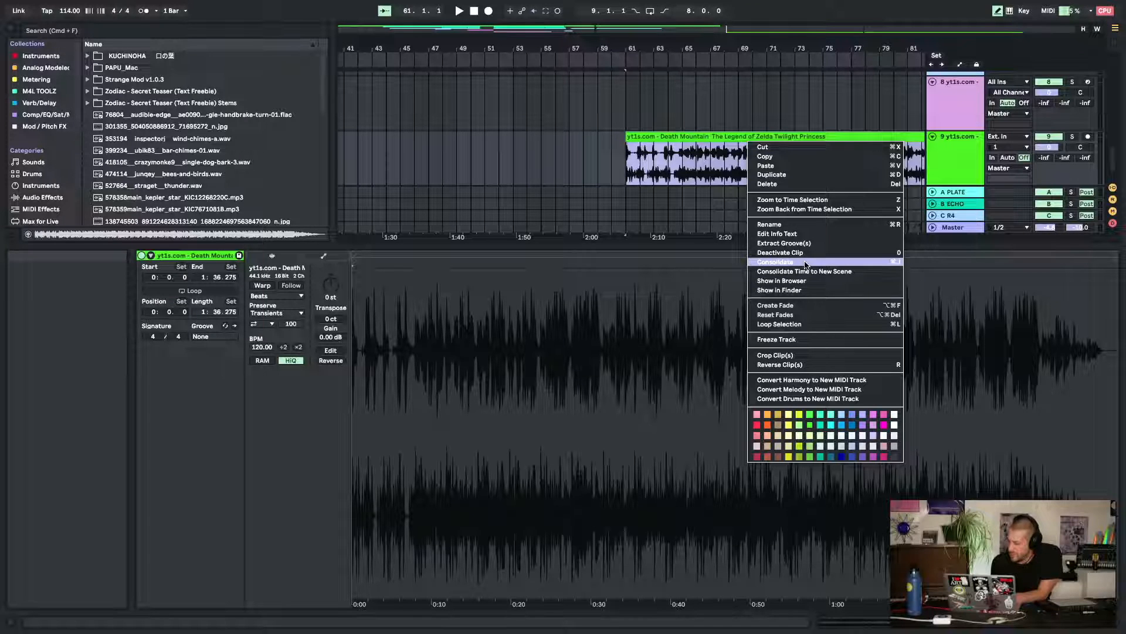
left_click(294, 423)
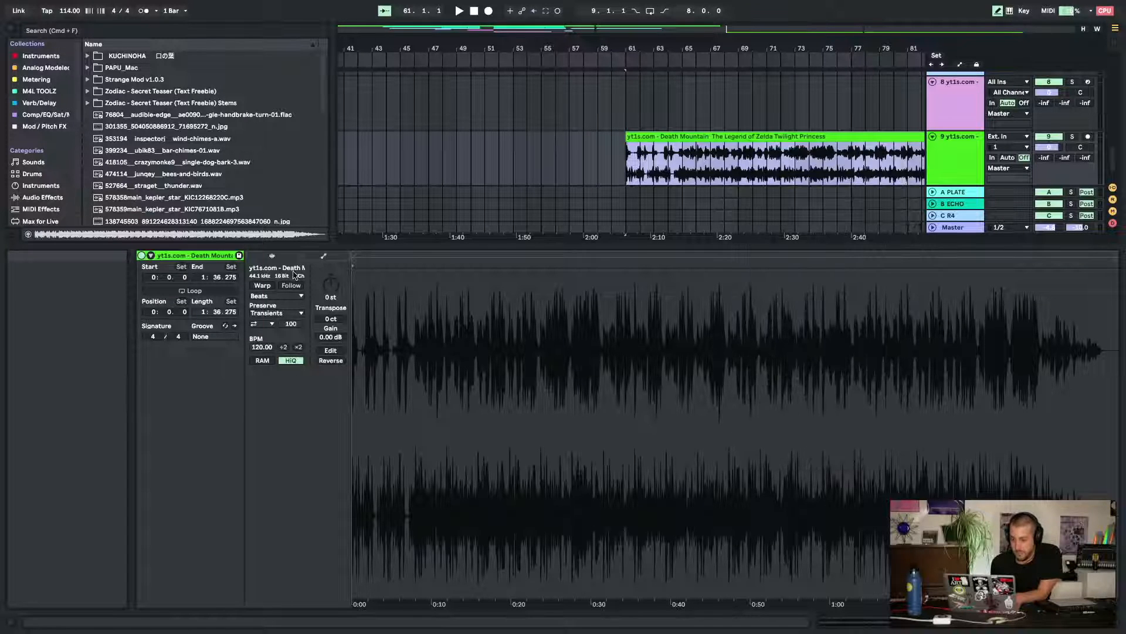
left_click(262, 285)
right_click(753, 141)
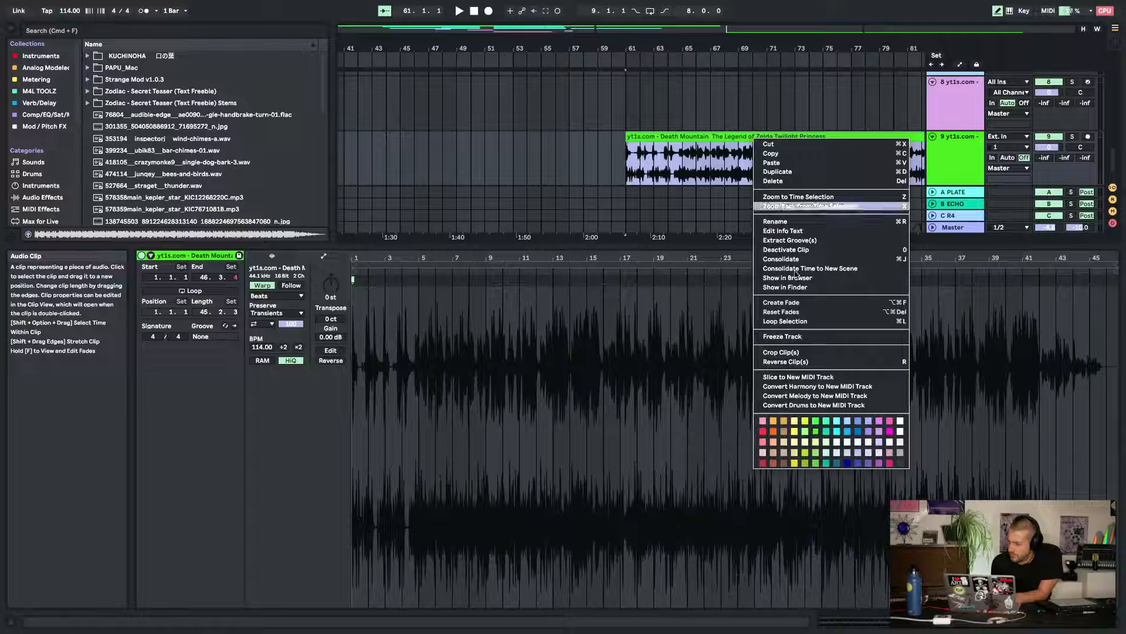
left_click(302, 406)
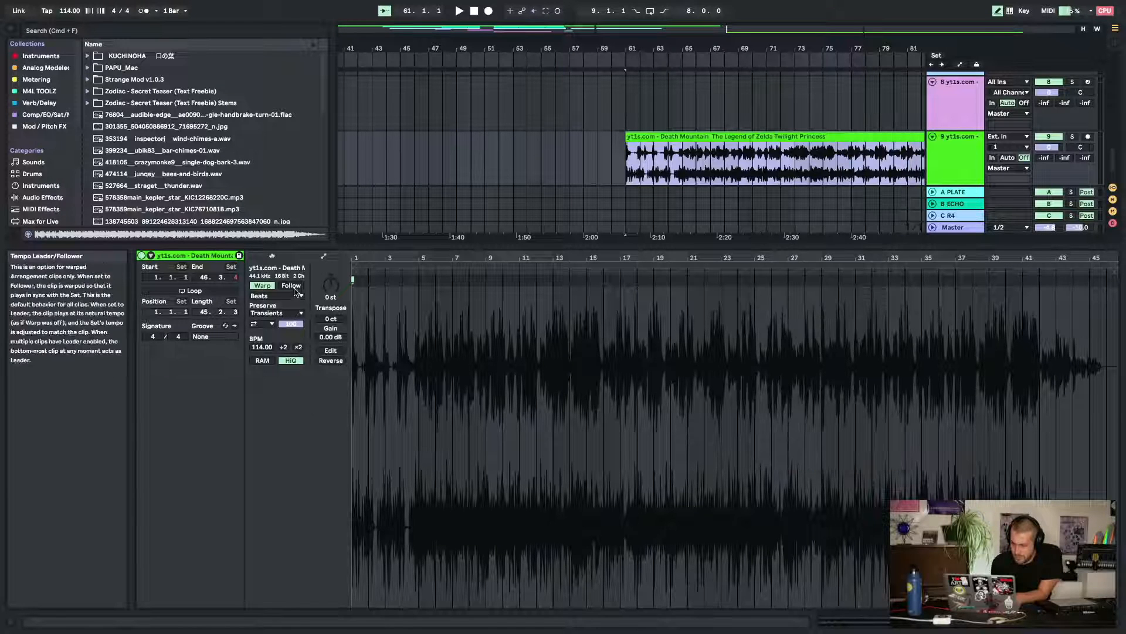
Warp the Death Mountain sample automatically from its start with Warp From Here
right_click(533, 270)
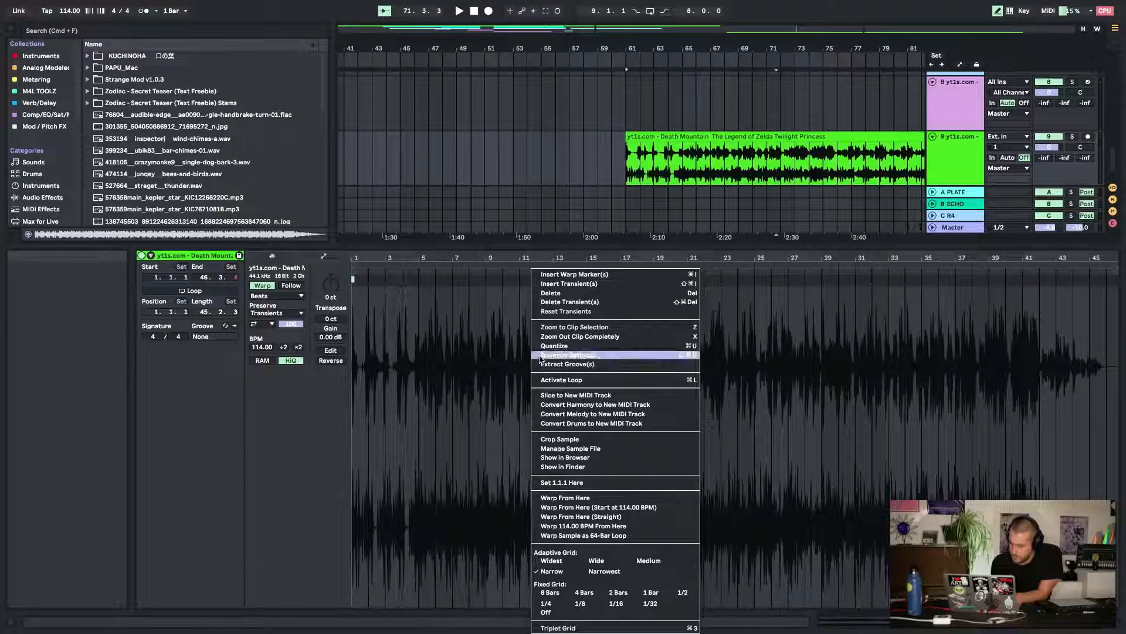
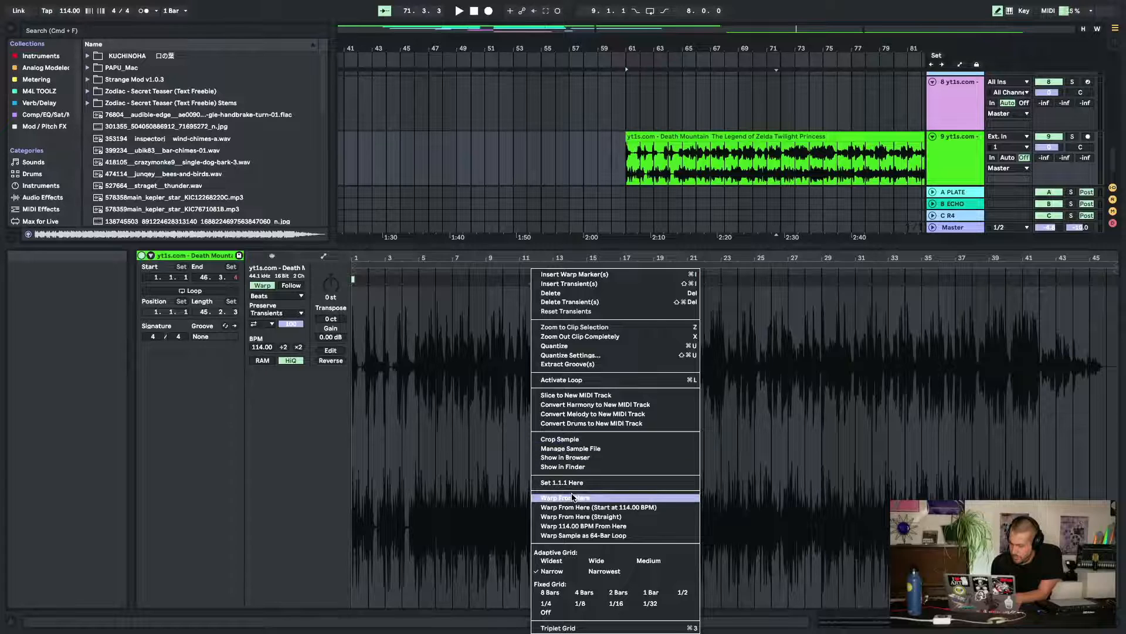
left_click(564, 526)
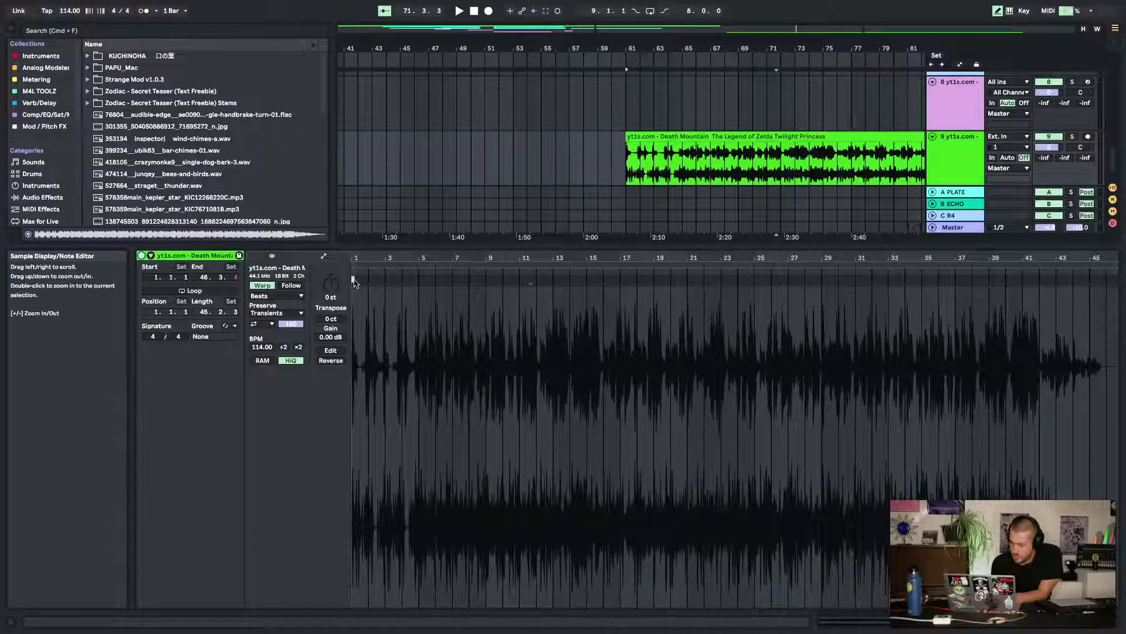
right_click(356, 281)
left_click(422, 493)
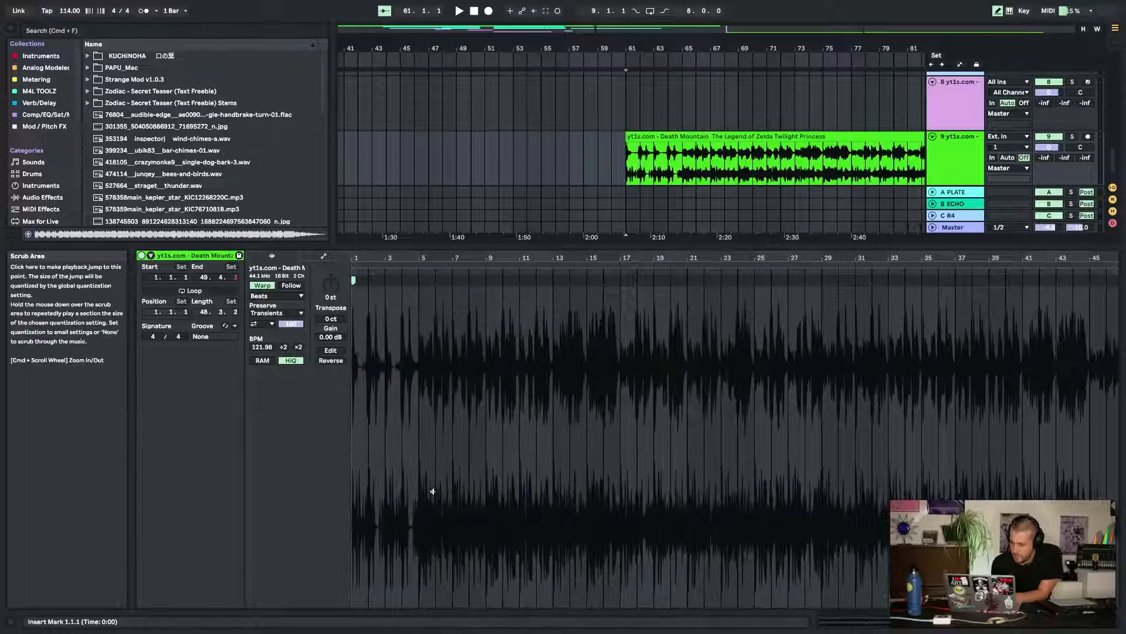
Turn on the metronome and play the start of the Death Mountain clip to check its timing against the first transients
left_click(143, 11)
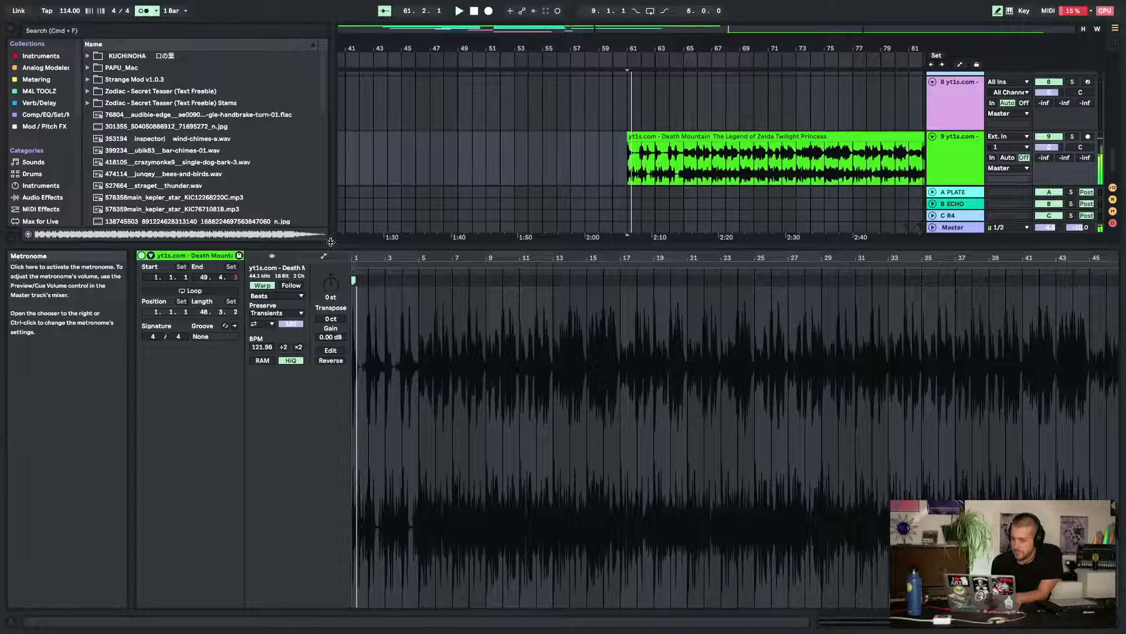
left_click_drag(392, 256, 392, 411)
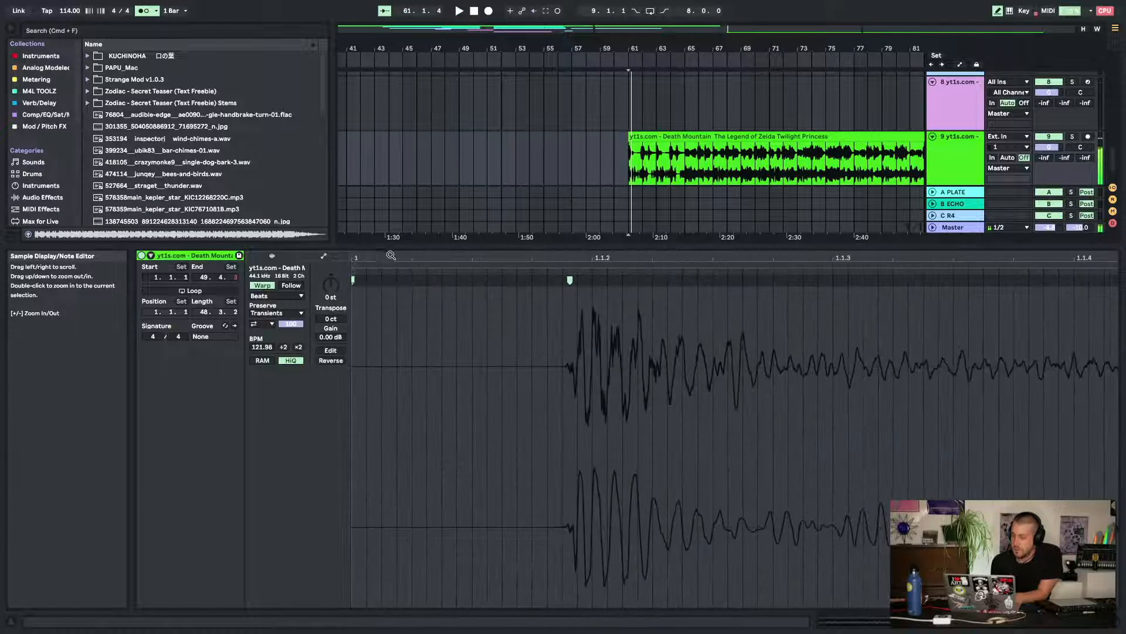
key("space")
key("space")
scroll(382, 285, "right", 8)
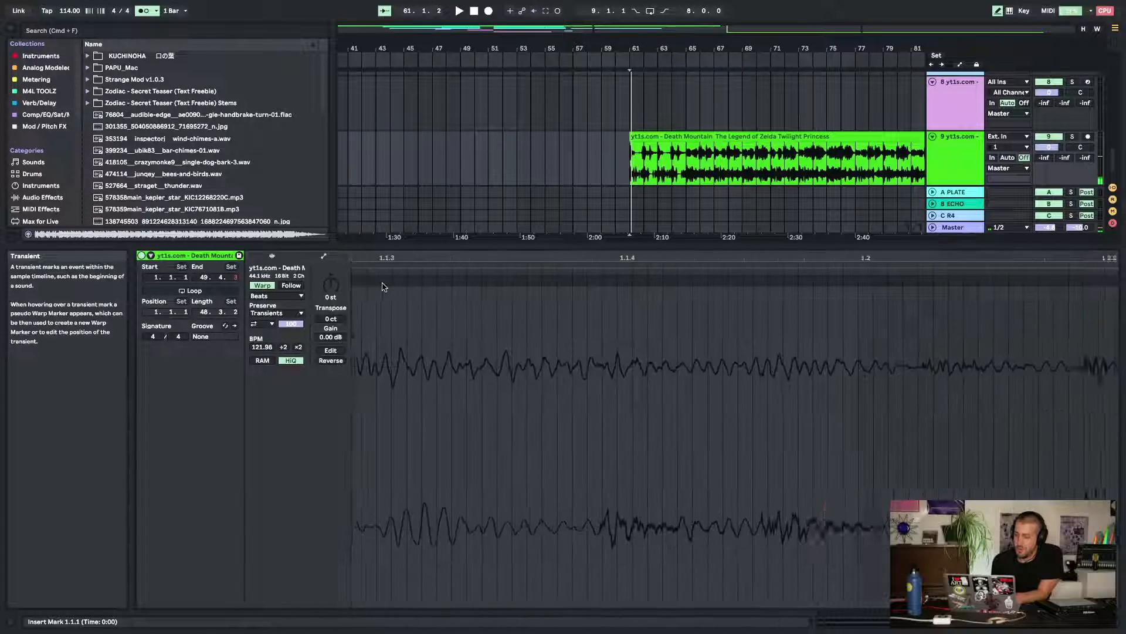
scroll(383, 286, "left", 10)
Set 1.1.1 at the warp marker on Death Mountain's first transient and apply Warp From Here from that marker
right_click(570, 281)
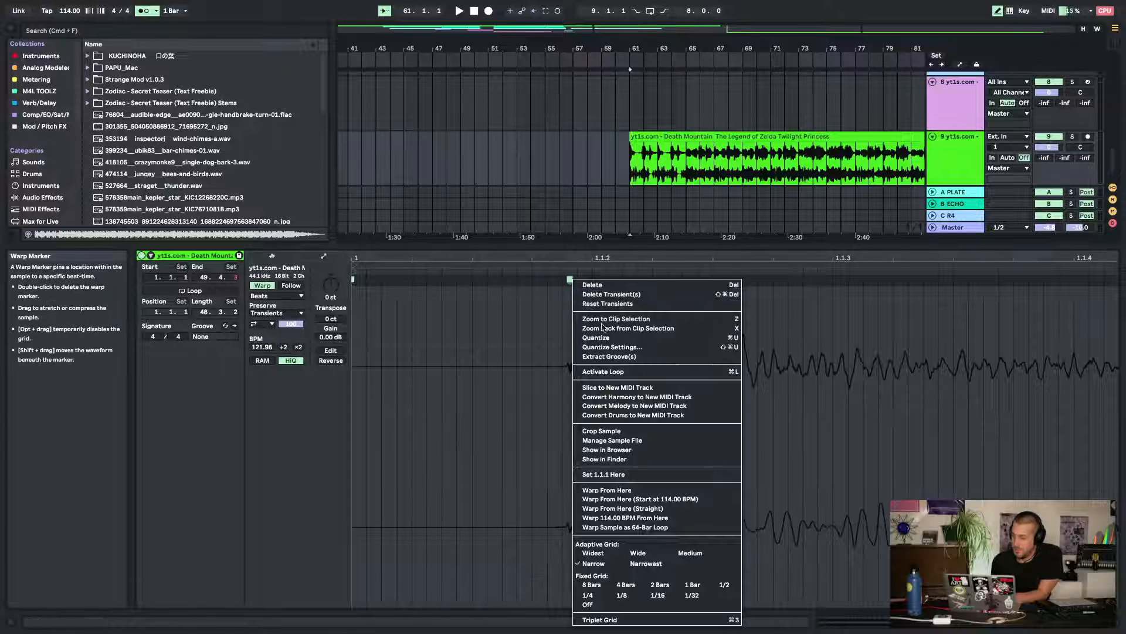
left_click(598, 473)
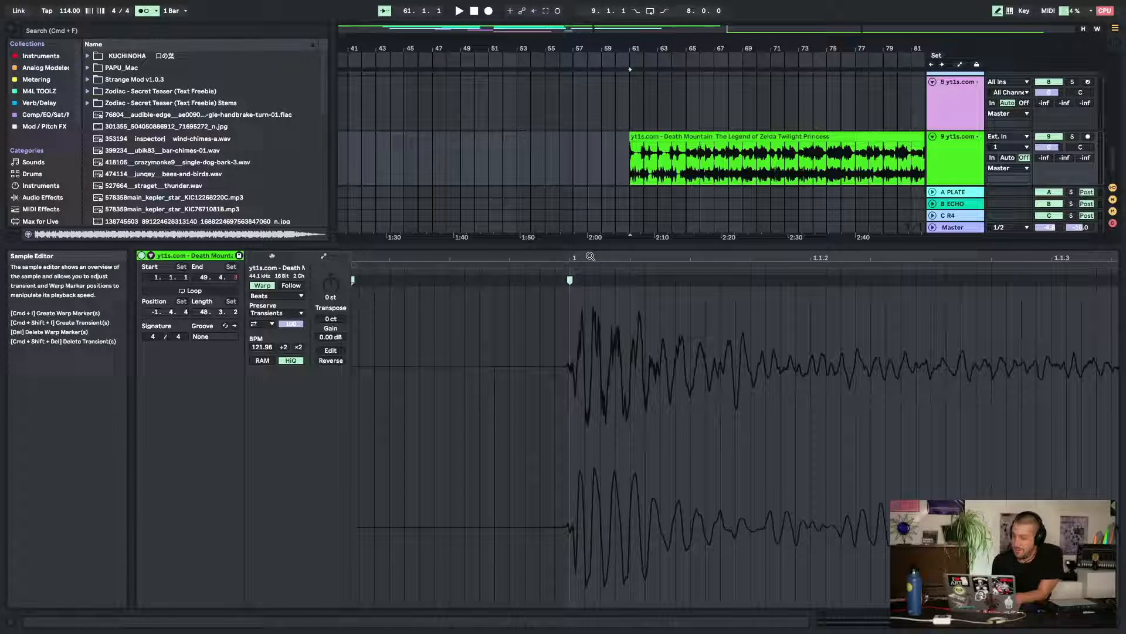
right_click(570, 280)
left_click(608, 495)
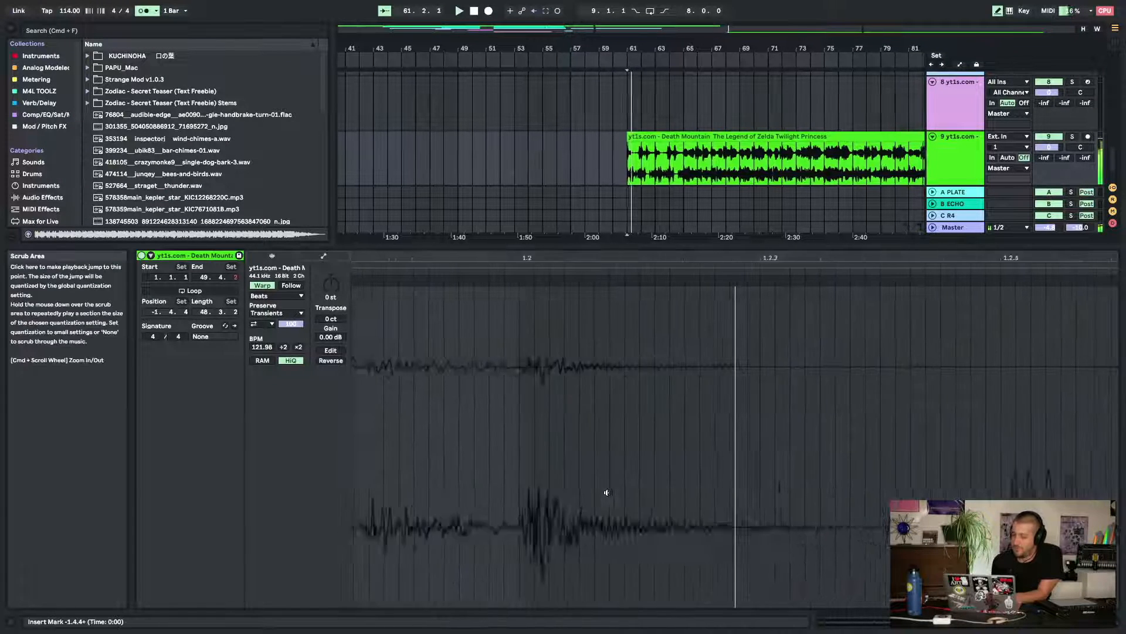
Hide the clip detail view and the browser, and turn off the metronome
left_click(1122, 622)
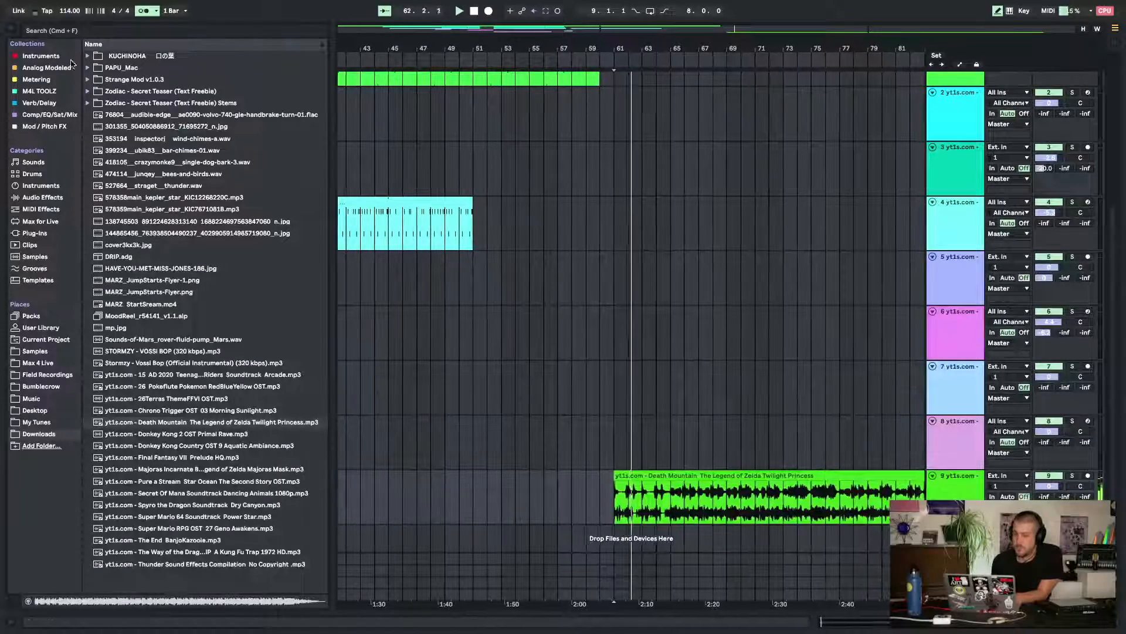
left_click(11, 27)
left_click(144, 11)
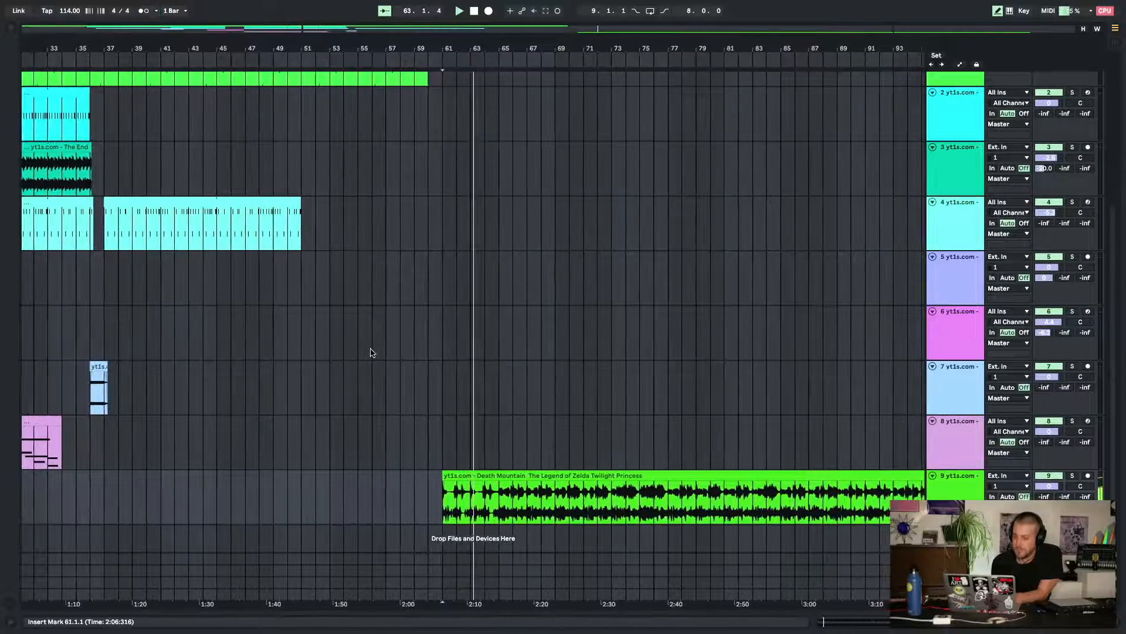
Move the first bar of the Death Mountain clip to 16.1.1 on track 9 and set track 9's volume to -1.8 dB
scroll(372, 352, "left", 1)
scroll(370, 353, "left", 10)
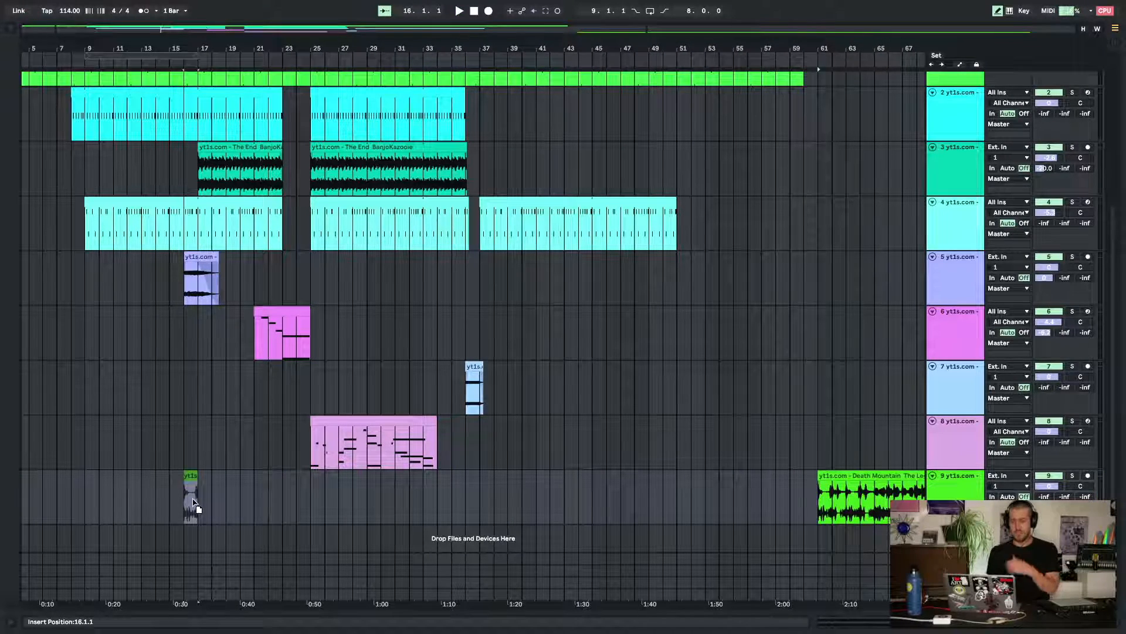
left_click(157, 499)
scroll(313, 474, "left", 1)
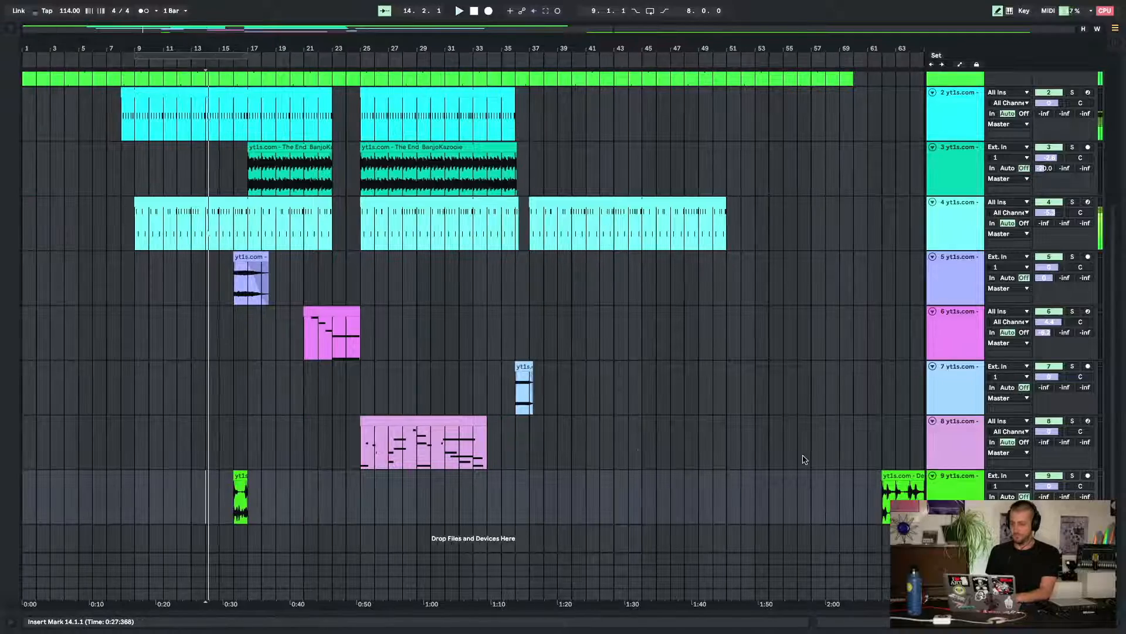
scroll(803, 459, "right", 9)
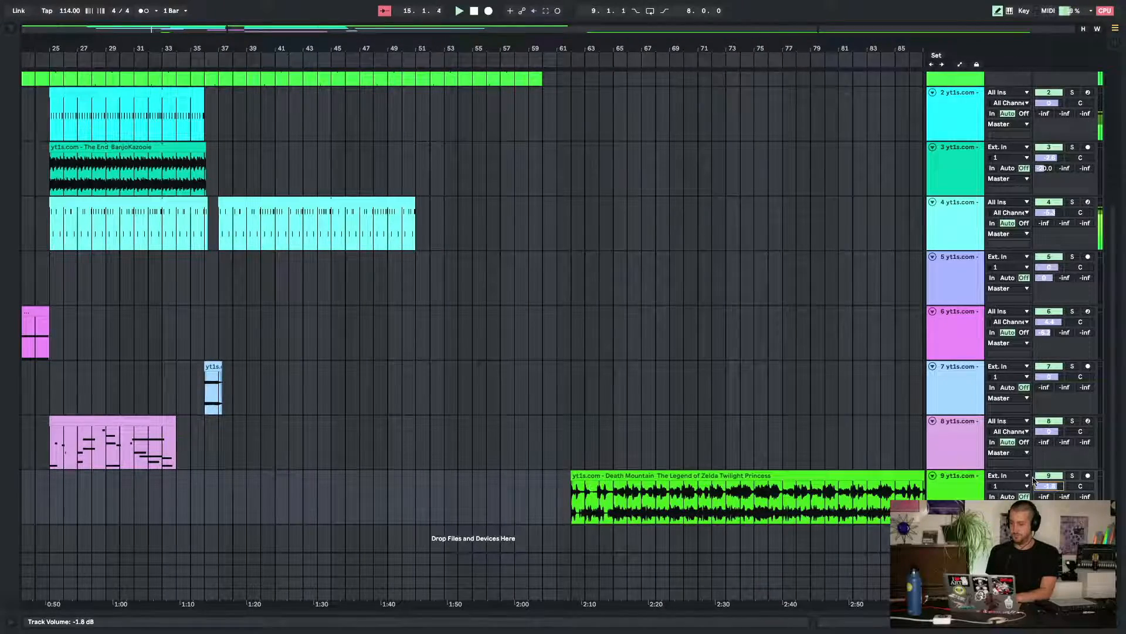
scroll(556, 408, "left", 7)
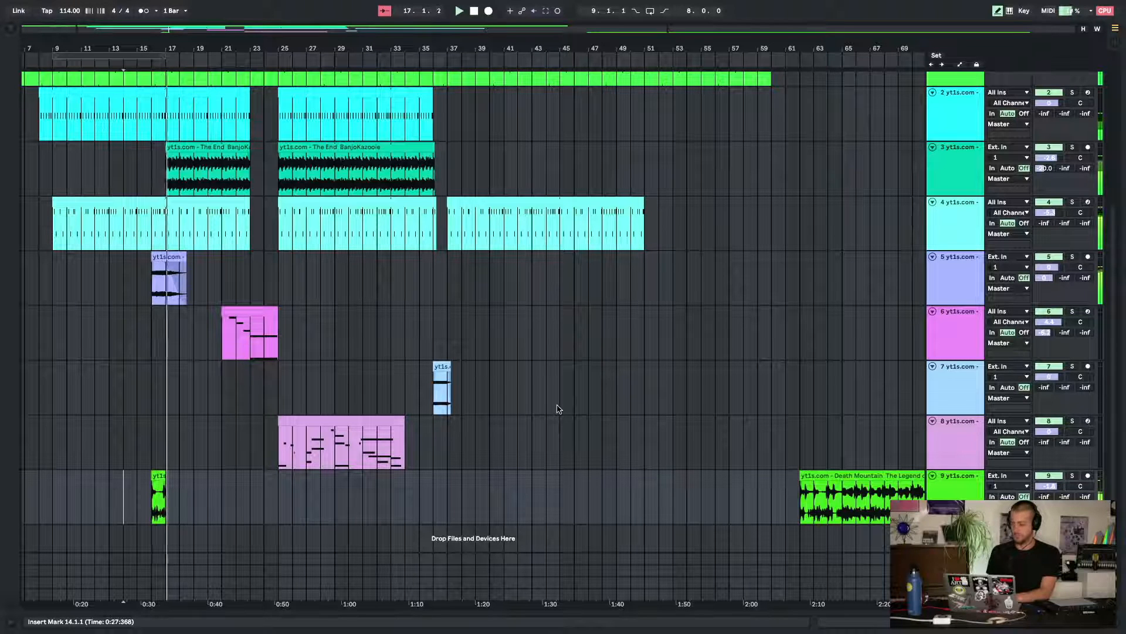
Split off the Death Mountain clip's next bar, try it at 24.1.1, and place it at 8.1.1 on track 9
left_click_drag(790, 494, 271, 493)
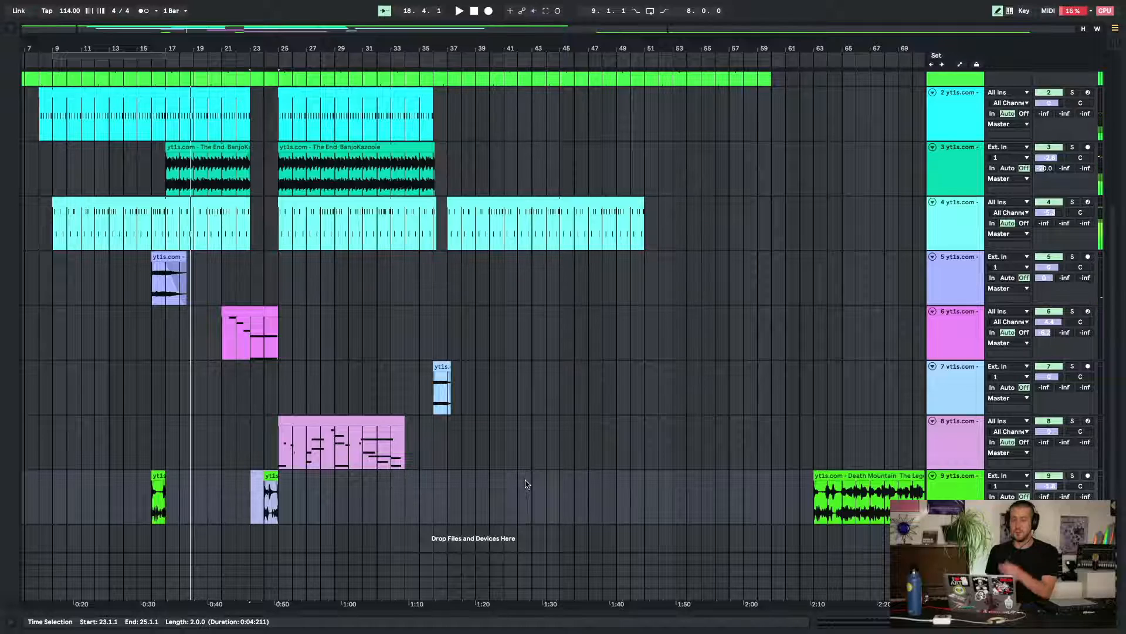
scroll(526, 484, "left", 3)
left_click_drag(368, 517, 126, 493)
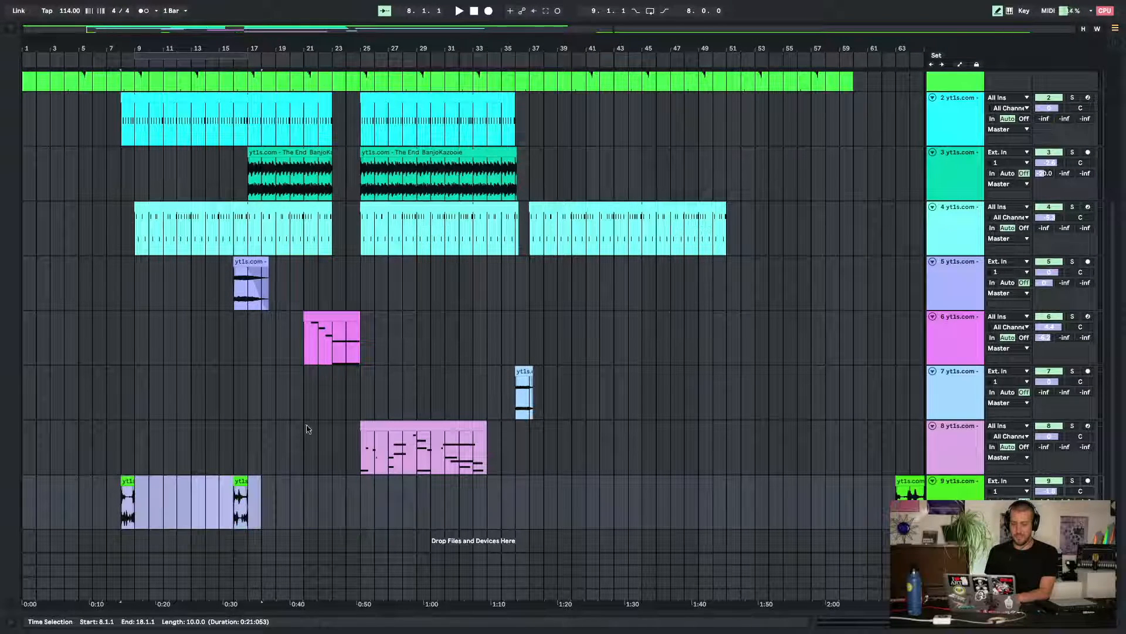
scroll(335, 442, "right", 20)
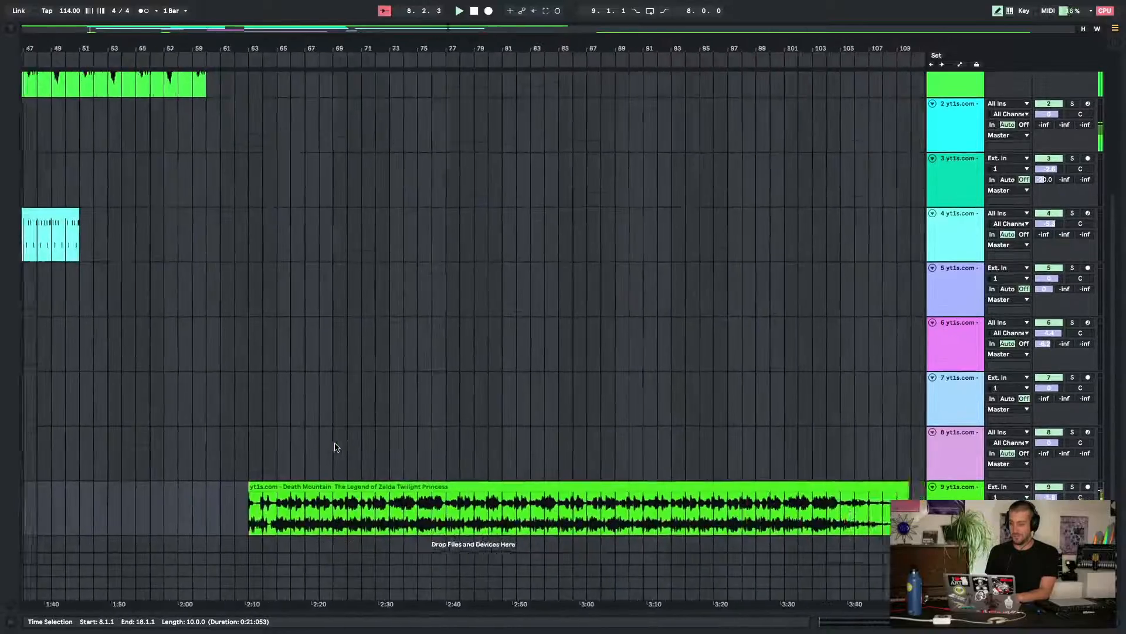
Move two one-bar pieces from the start of the Death Mountain clip to bars 24 and 32 on track 9
scroll(334, 447, "left", 10)
scroll(334, 447, "left", 4)
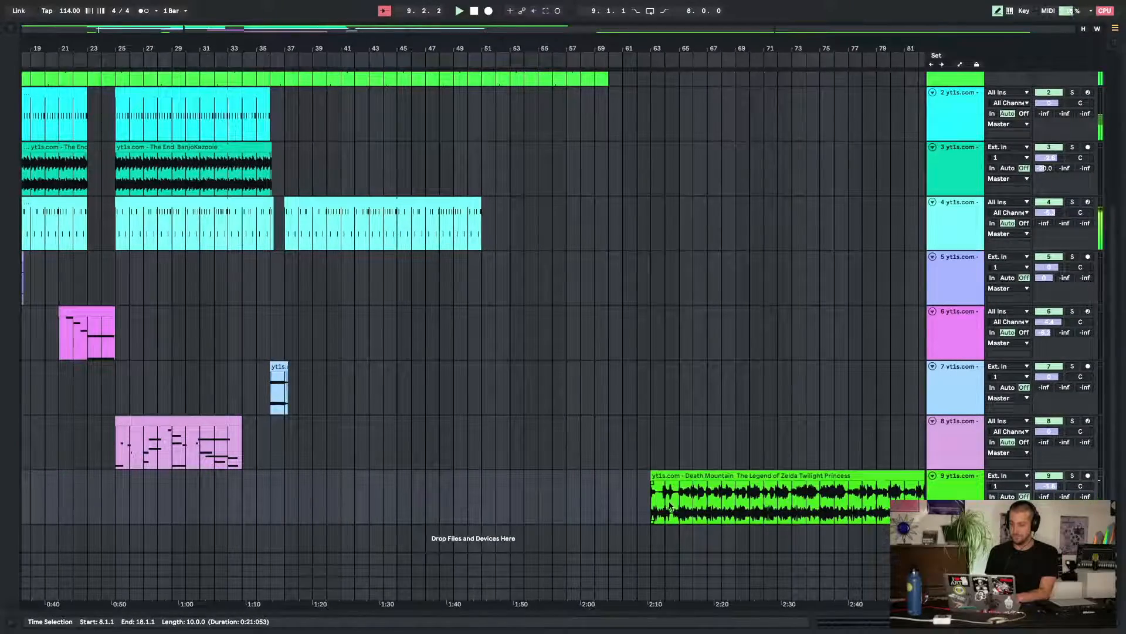
scroll(644, 499, "left", 9)
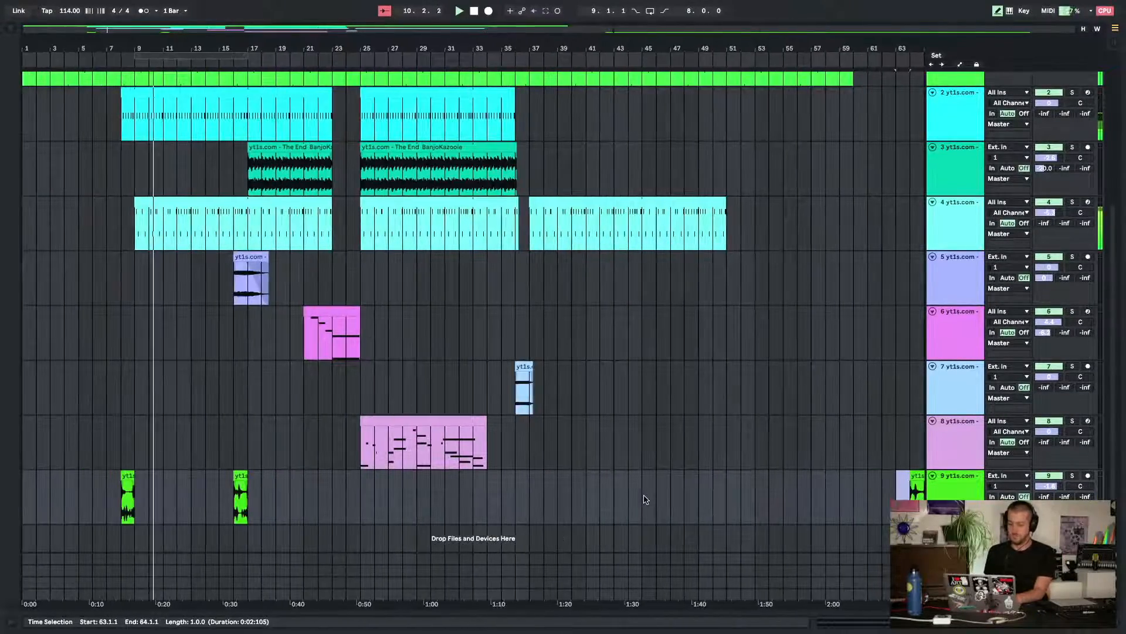
left_click(346, 505)
key("ctrl+v")
scroll(573, 489, "right", 6)
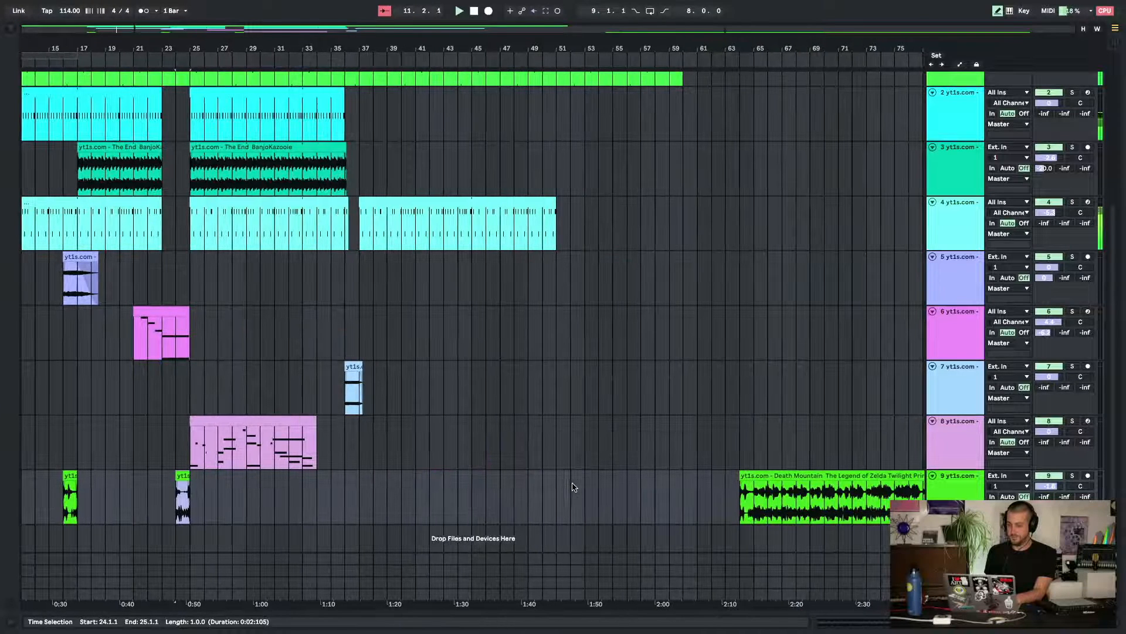
left_click(293, 503)
key("ctrl+v")
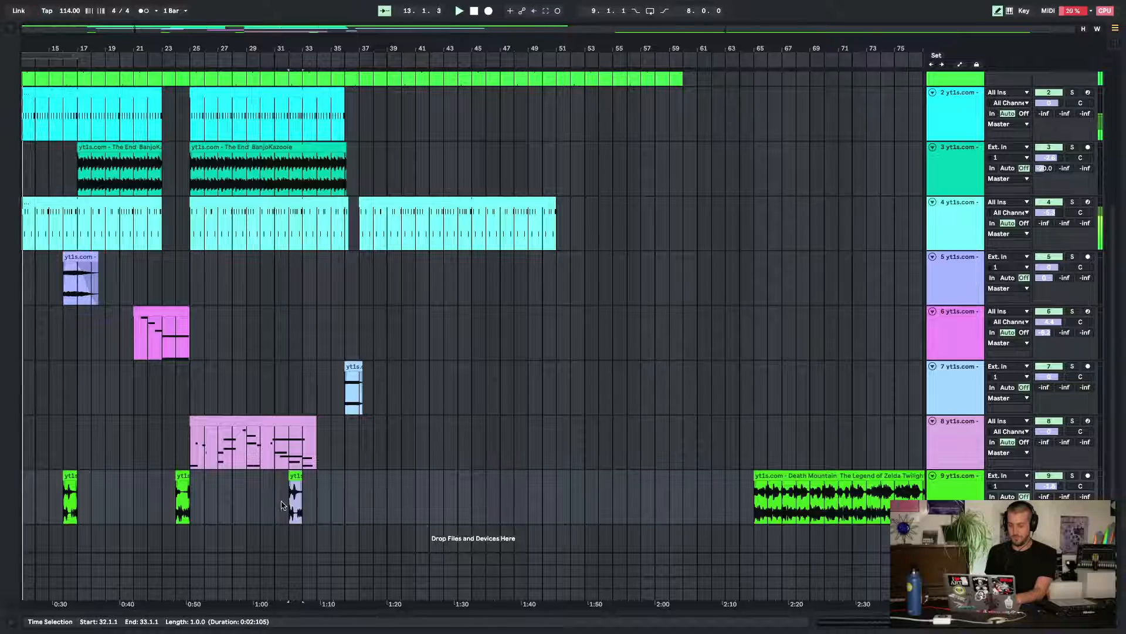
Duplicate the first 32 bars of track 9 so the one-bar hits repeat from bar 33 to bar 65
scroll(296, 504, "left", 6)
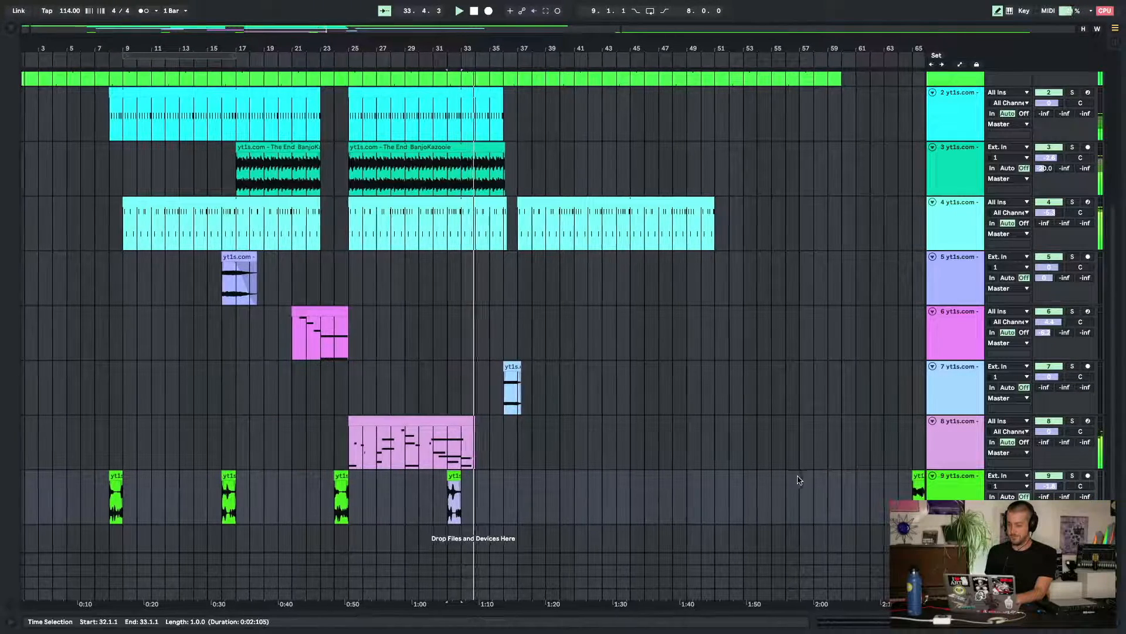
scroll(486, 494, "left", 2)
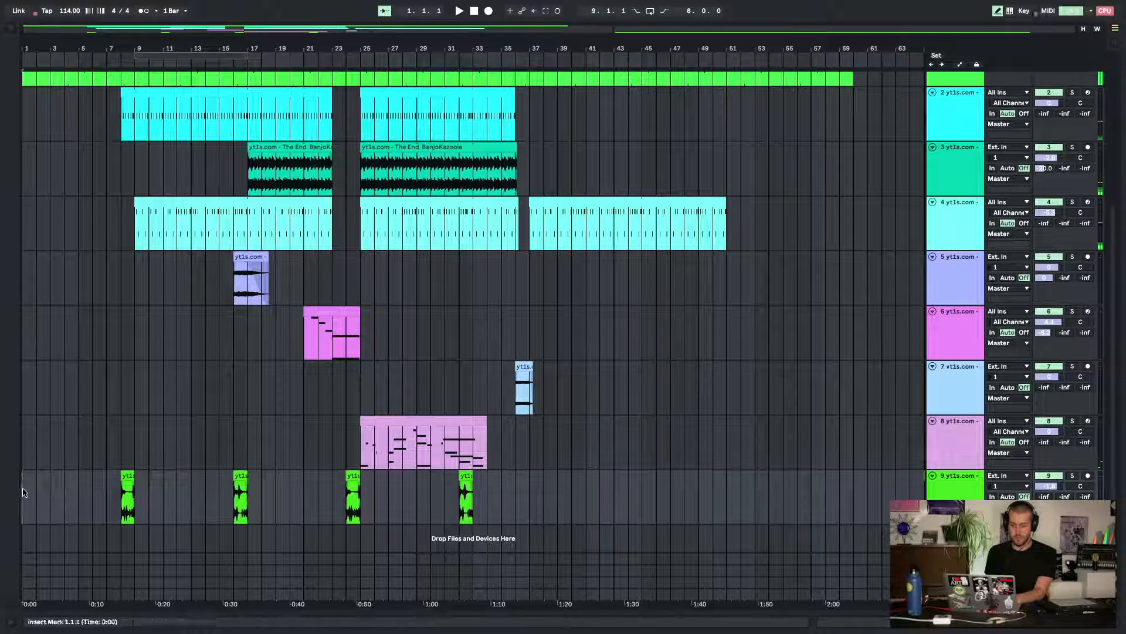
left_click_drag(23, 493, 459, 505)
key("ctrl+d")
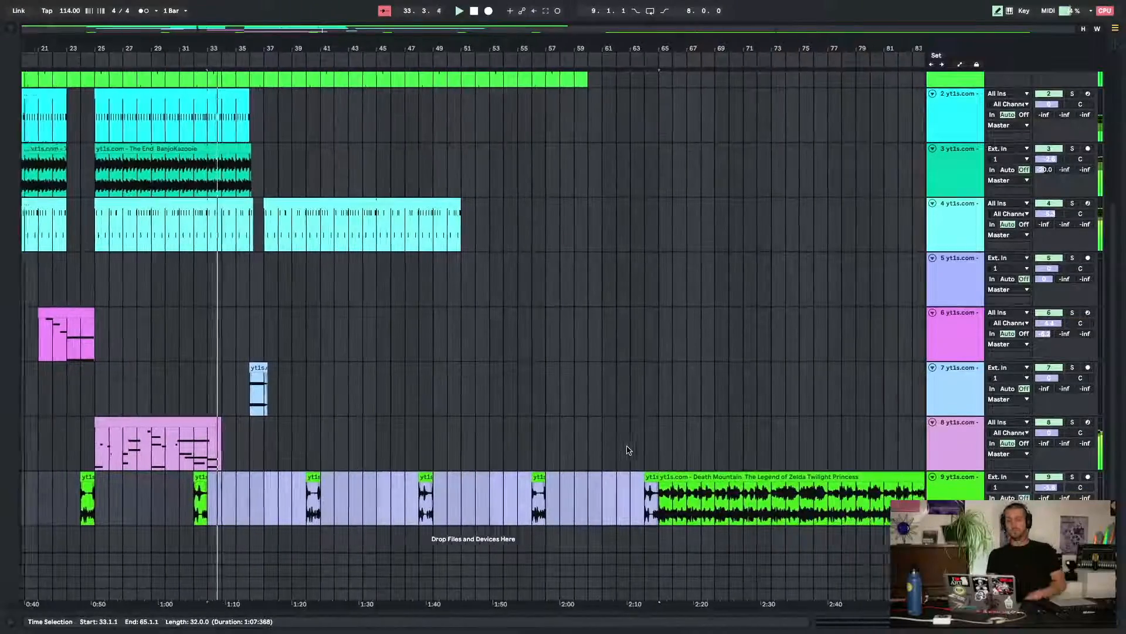
scroll(283, 386, "left", 4)
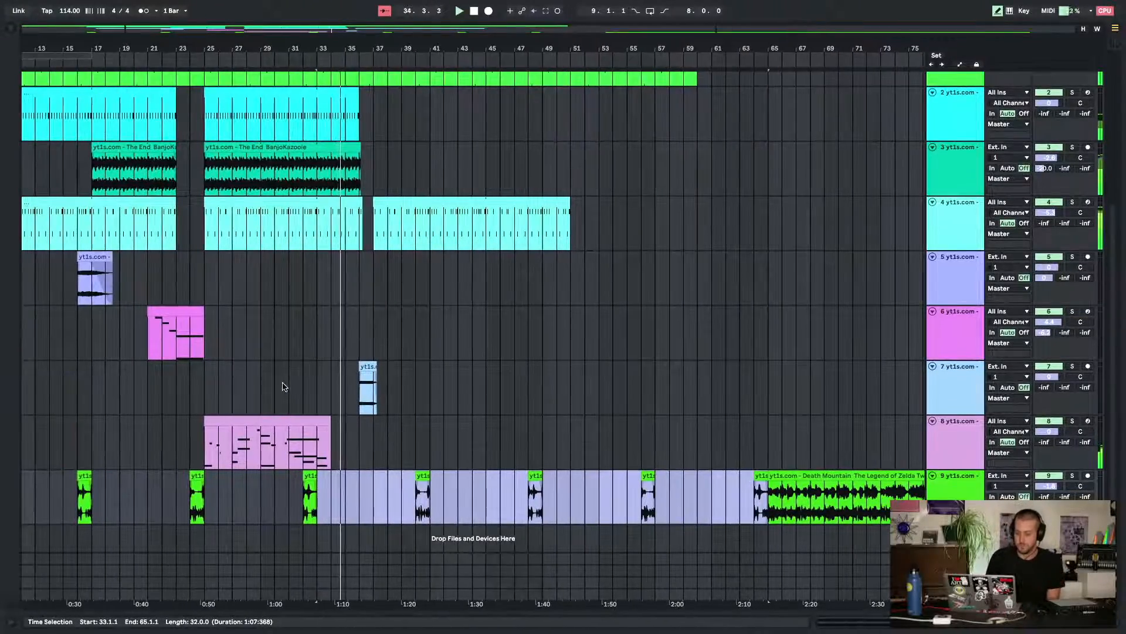
Open the Pokeflute clip at bar 36 on track 7 for sample editing and play it
left_click(259, 328)
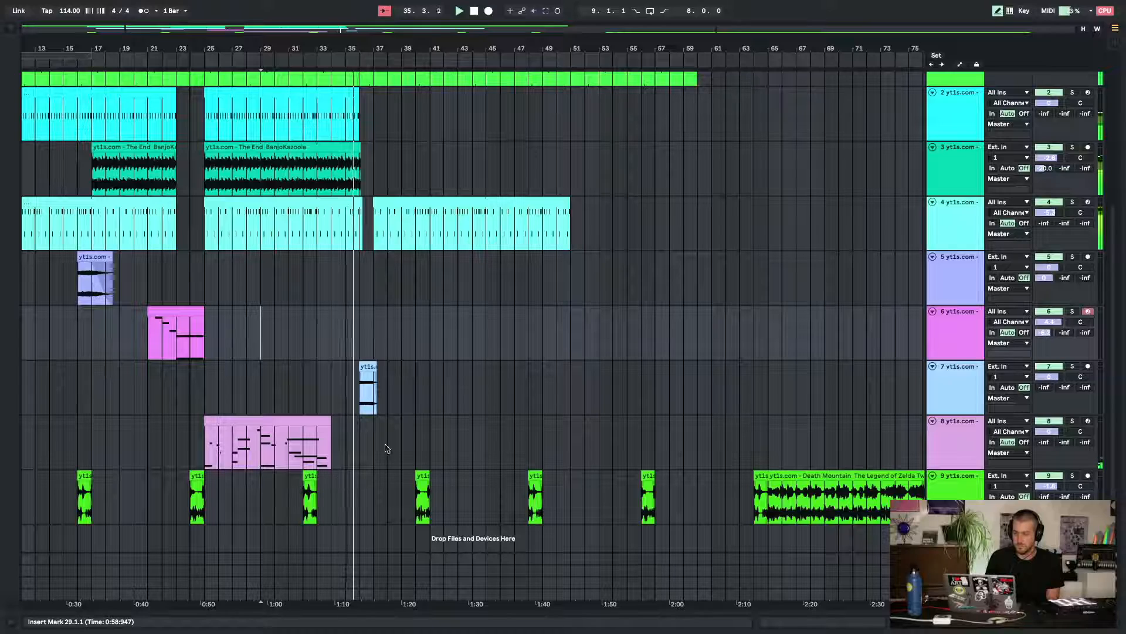
scroll(442, 367, "up", 3)
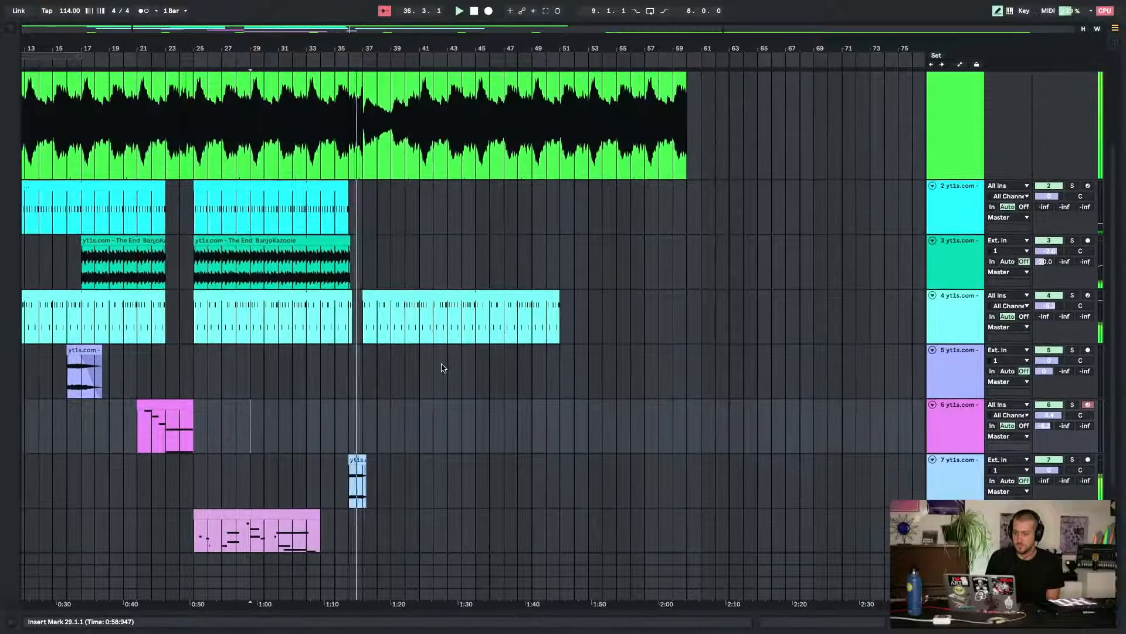
scroll(442, 368, "down", 3)
scroll(442, 368, "left", 2)
left_click_drag(432, 372, 397, 375)
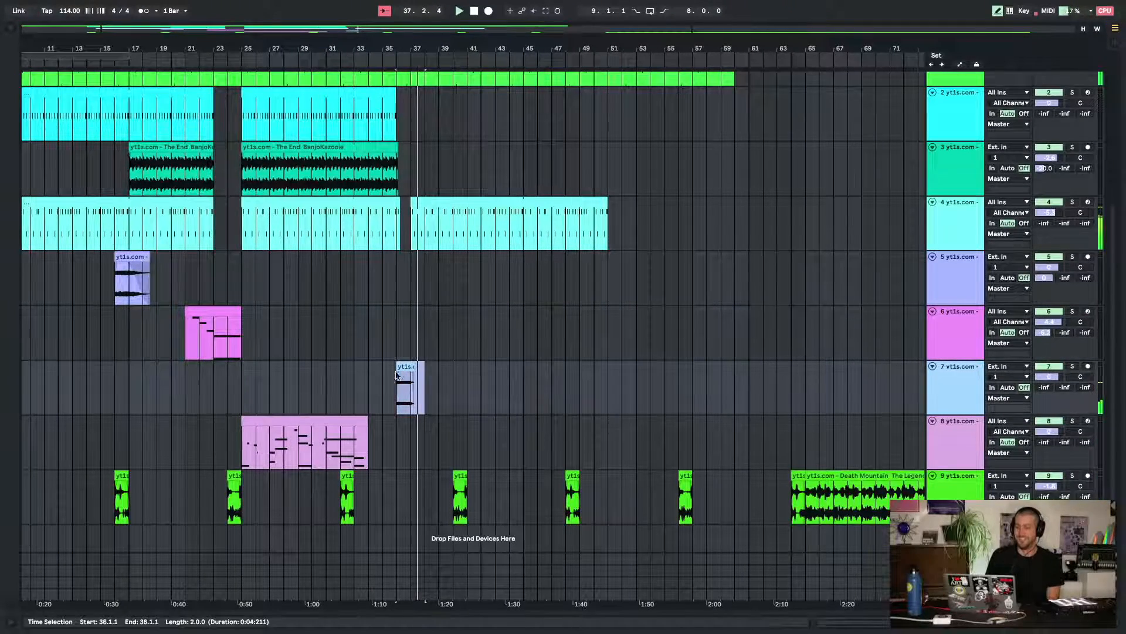
scroll(399, 373, "left", 4)
left_click(401, 370)
double_click(477, 367)
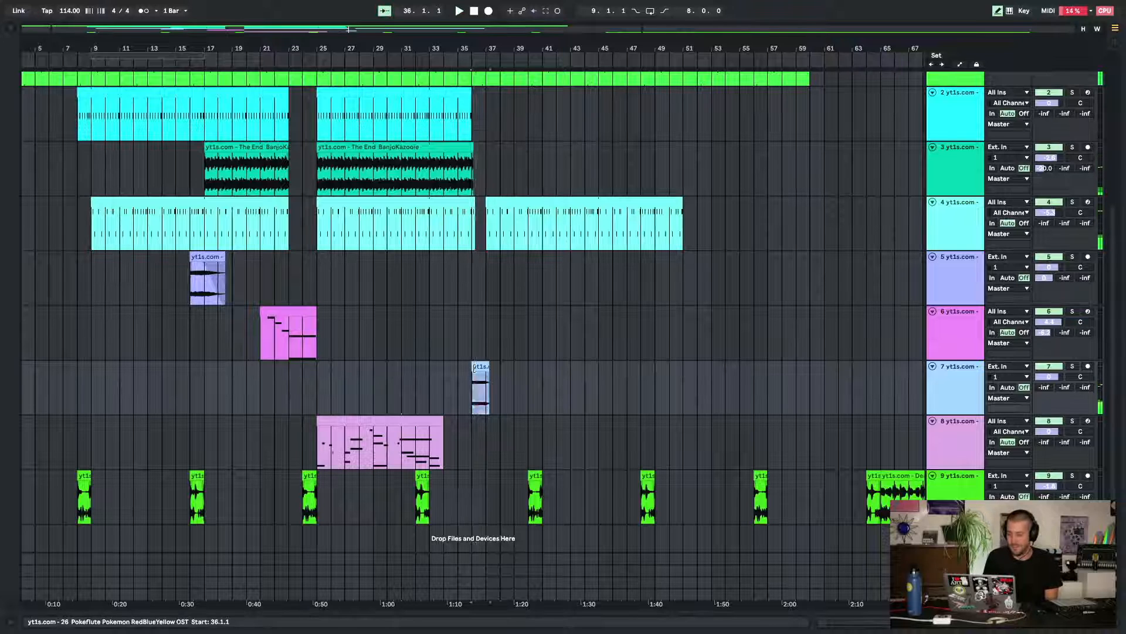
key("space")
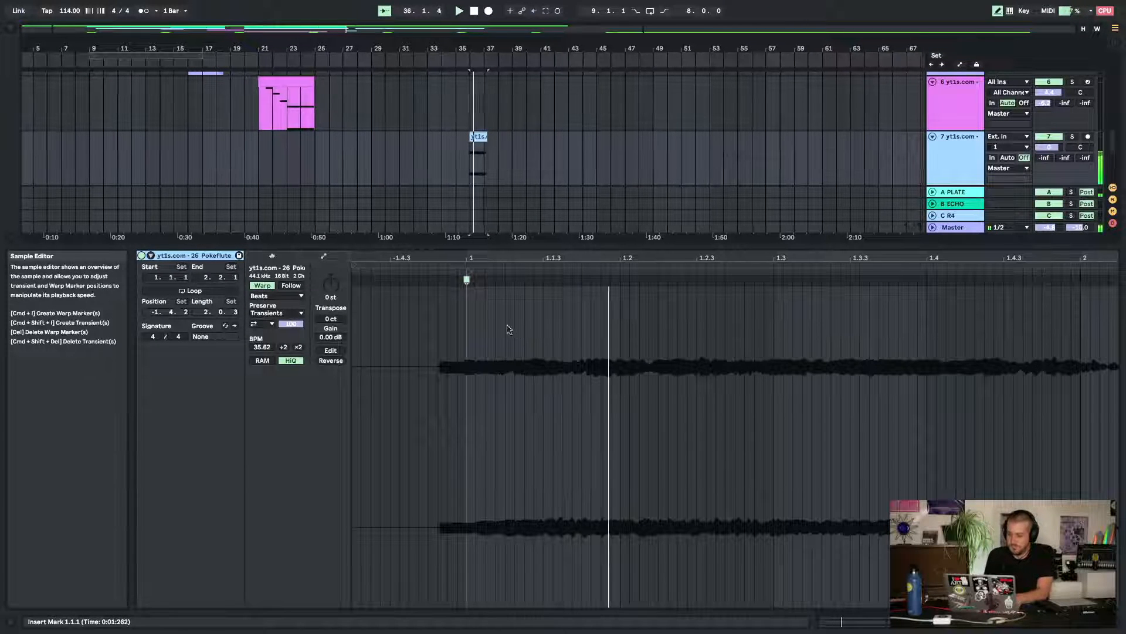
key("space")
key("space")
Warp the Pokeflute sample so its onset sits at 1.1.1 and its end at 2.1.1, and play it back
left_click(441, 278)
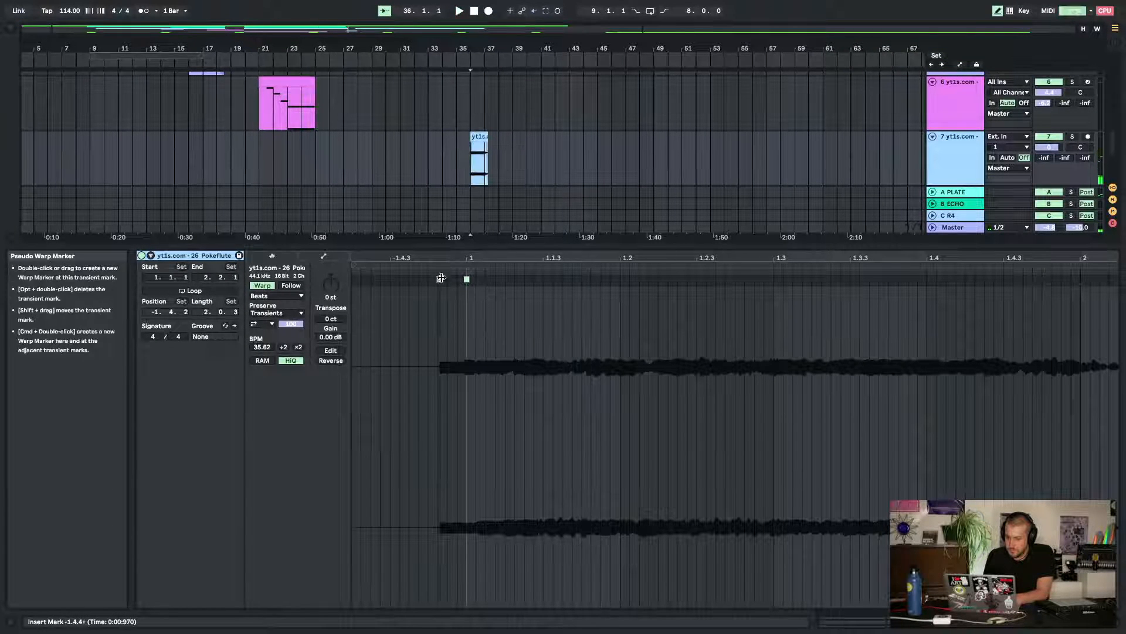
double_click(464, 279)
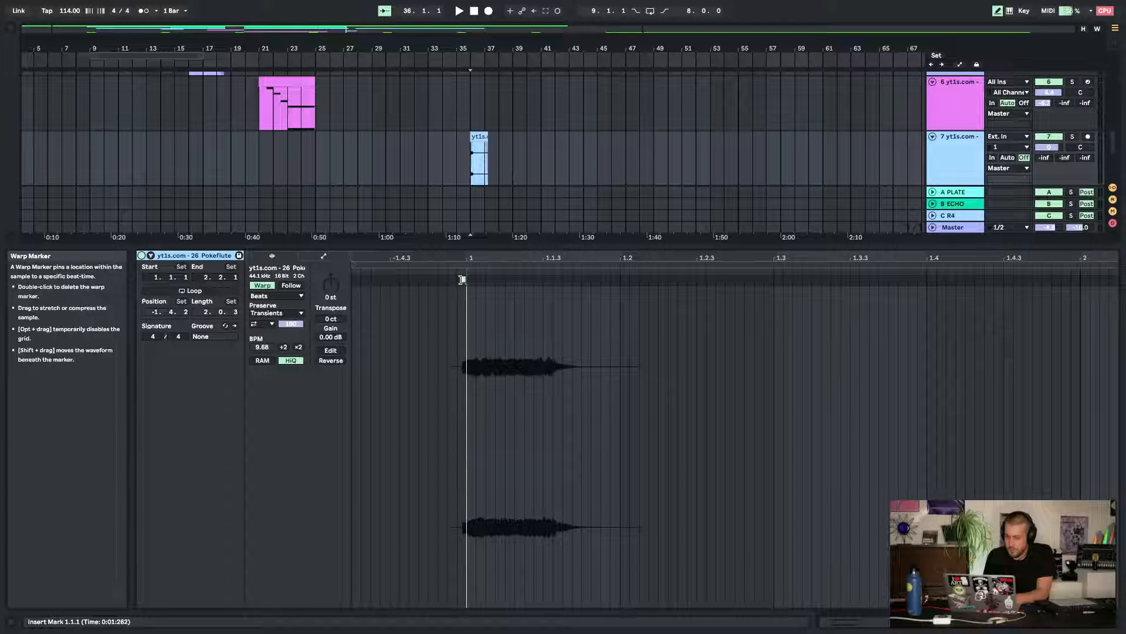
left_click(554, 281)
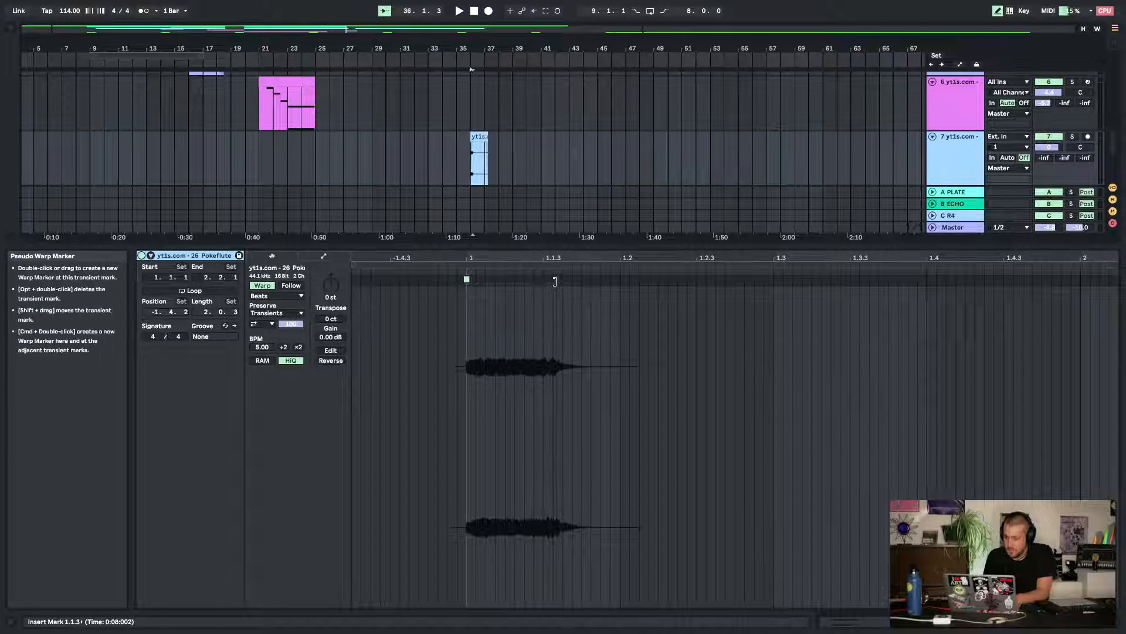
left_click_drag(553, 281, 610, 279)
key("space")
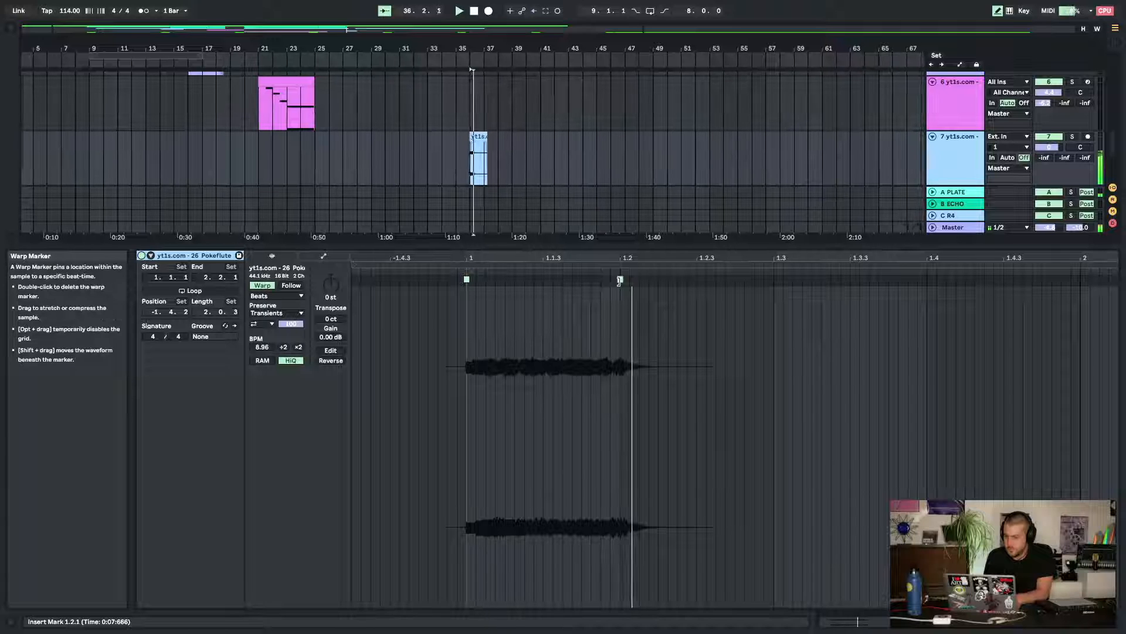
mouse_move(610, 279)
left_mouse_down()
mouse_move(1090, 281)
mouse_move(1075, 315)
left_mouse_up()
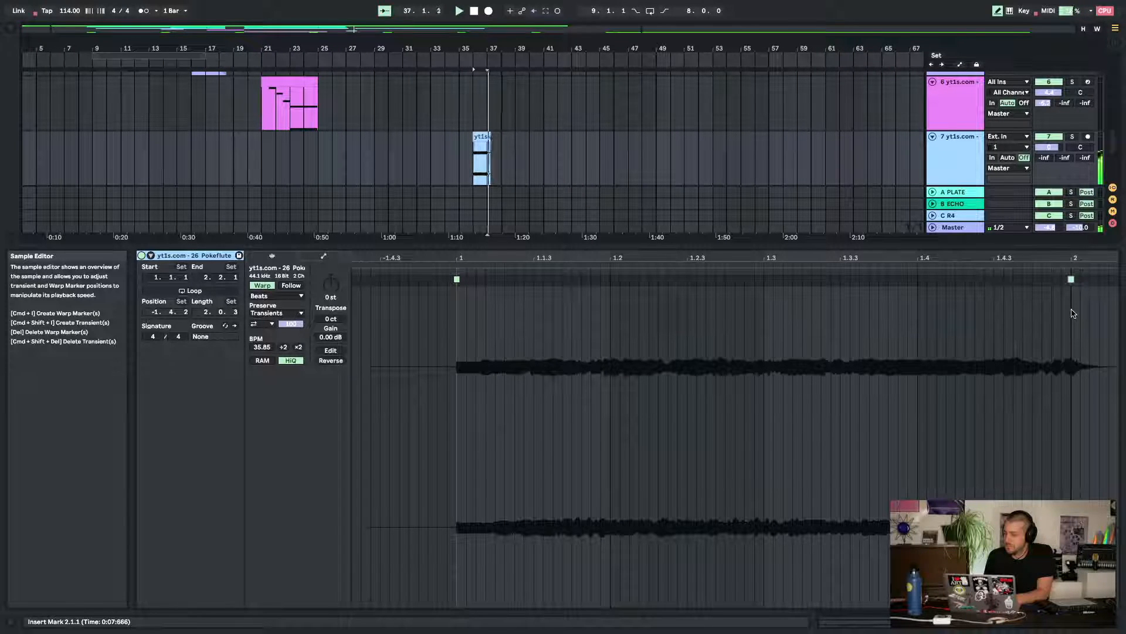
key("space")
key("space")
key("space")
key("space")
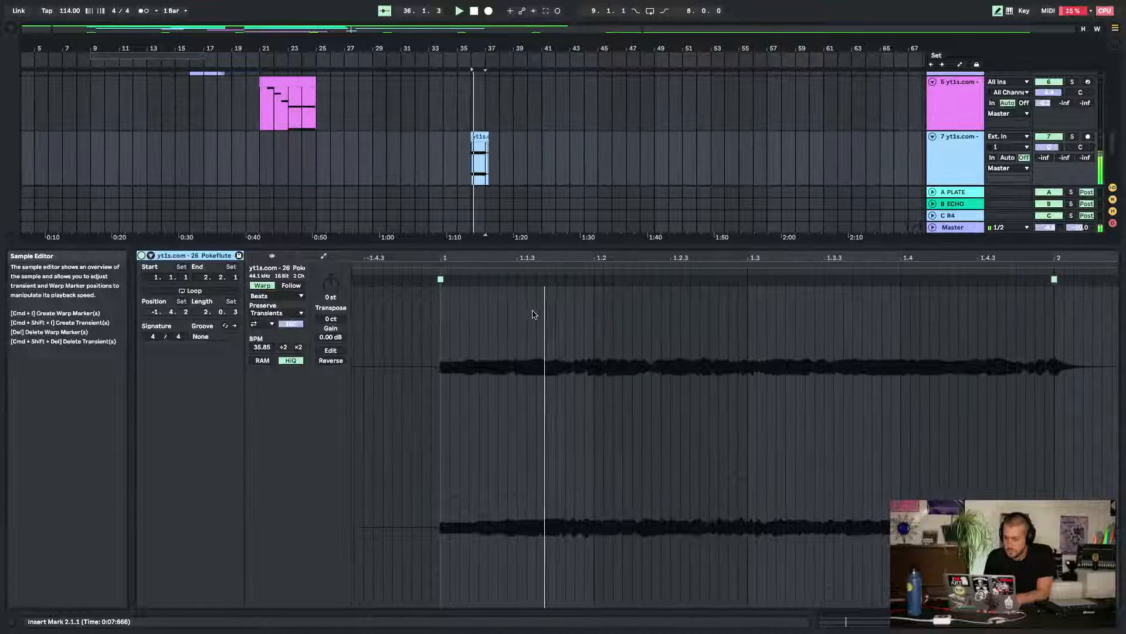
key("space")
Add warp markers to the flute sample every half beat from 1.1.3 to 1.4.3, plus one at 1.4.2, and play the clip
double_click(516, 280)
left_click(587, 280)
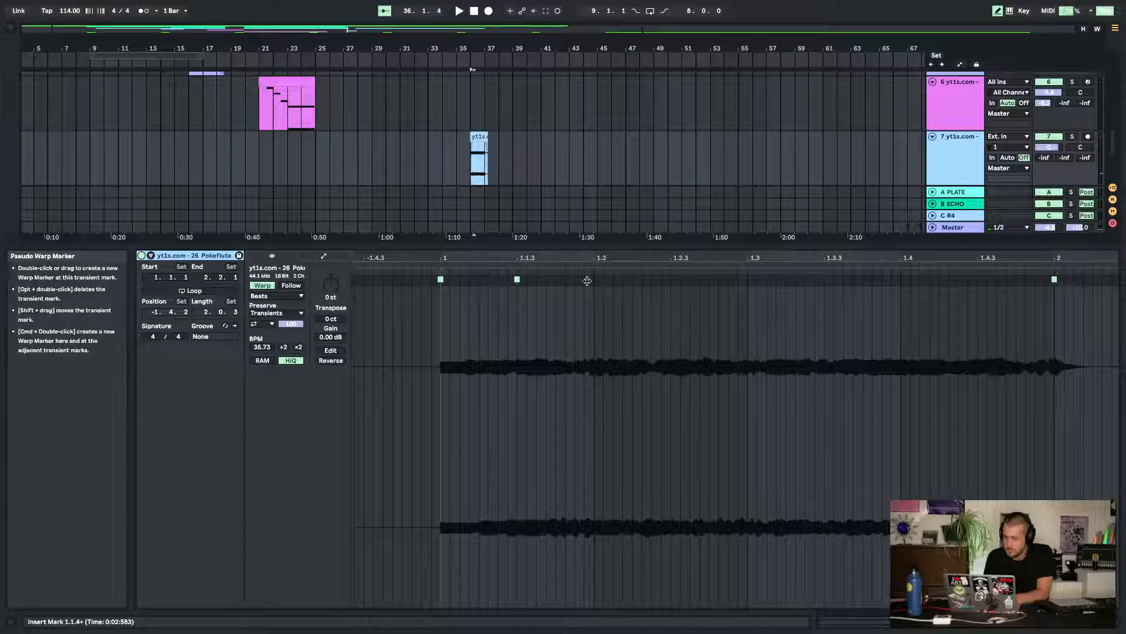
double_click(670, 279)
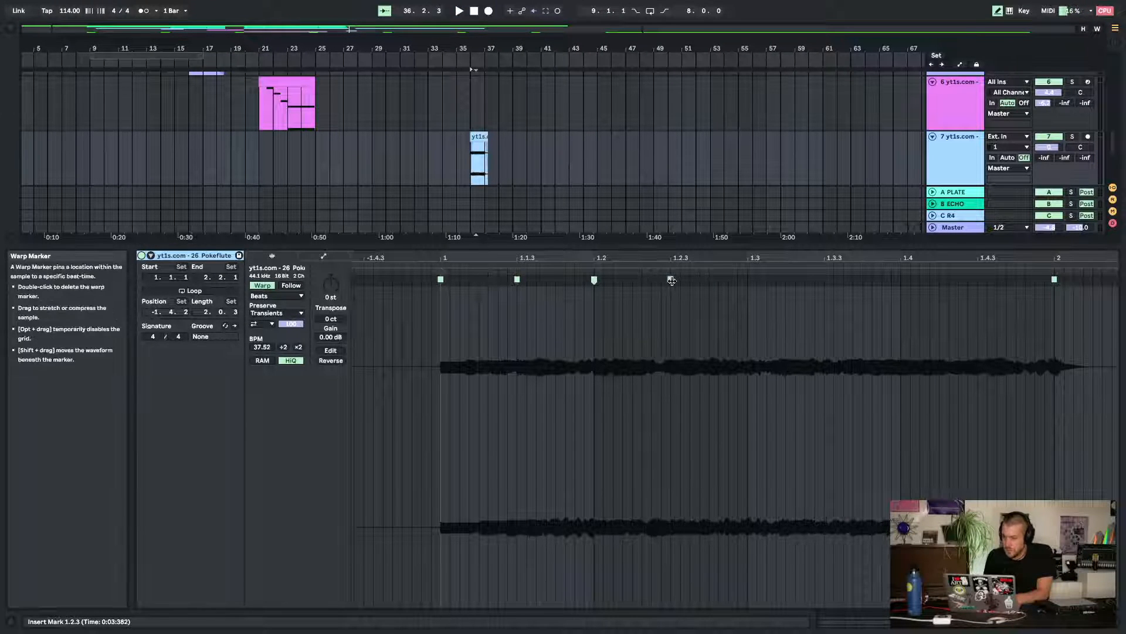
left_click(744, 280)
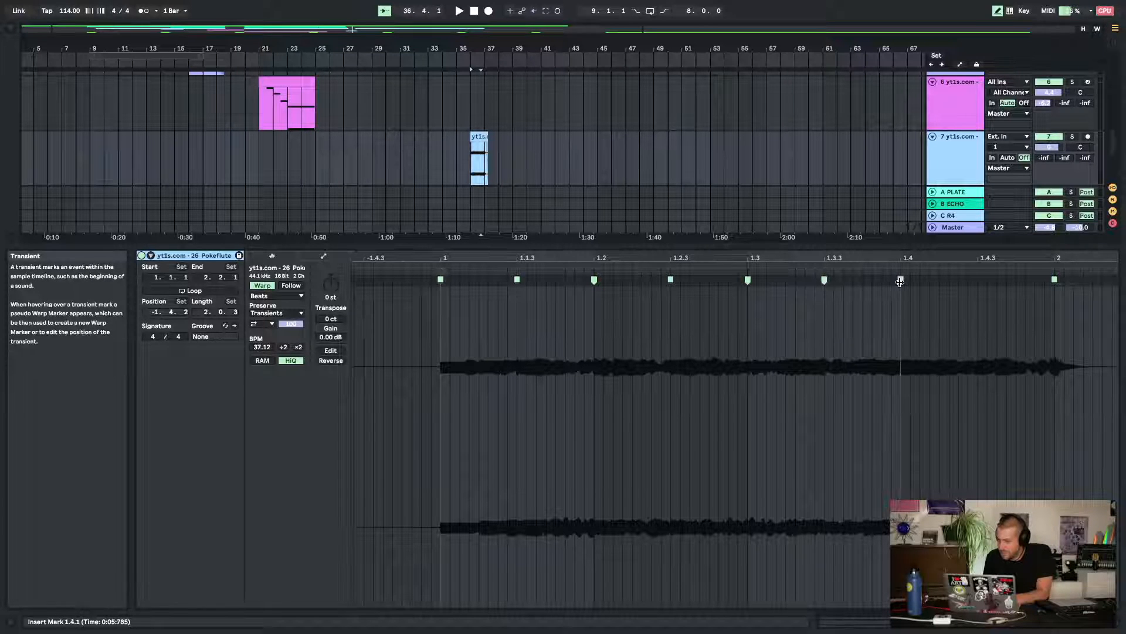
left_click_drag(969, 280, 941, 283)
key("space")
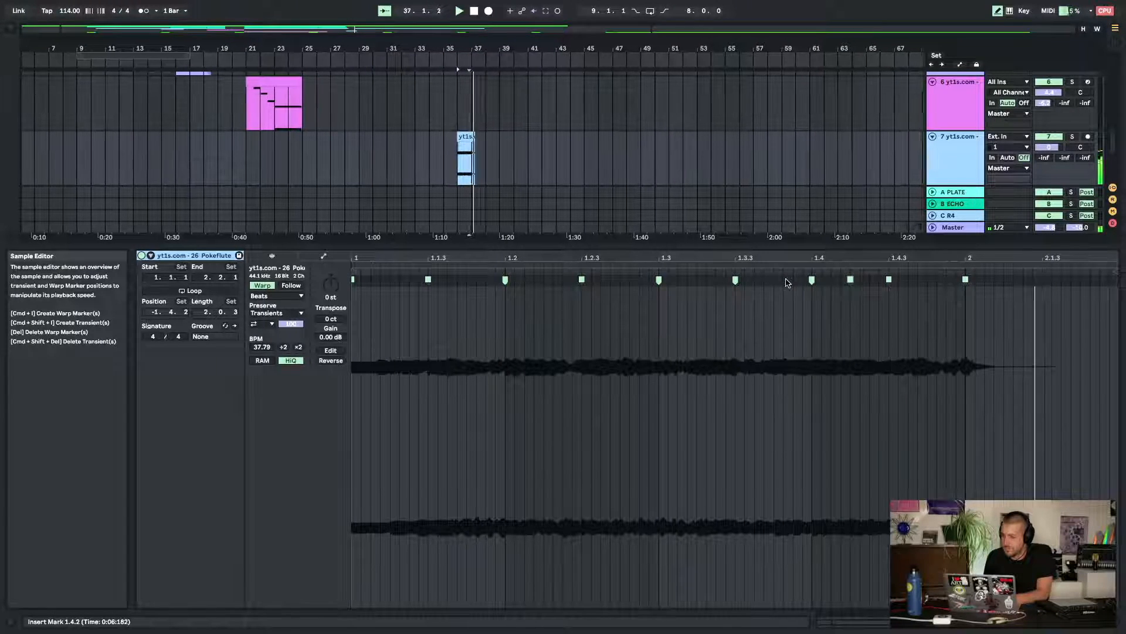
key("space")
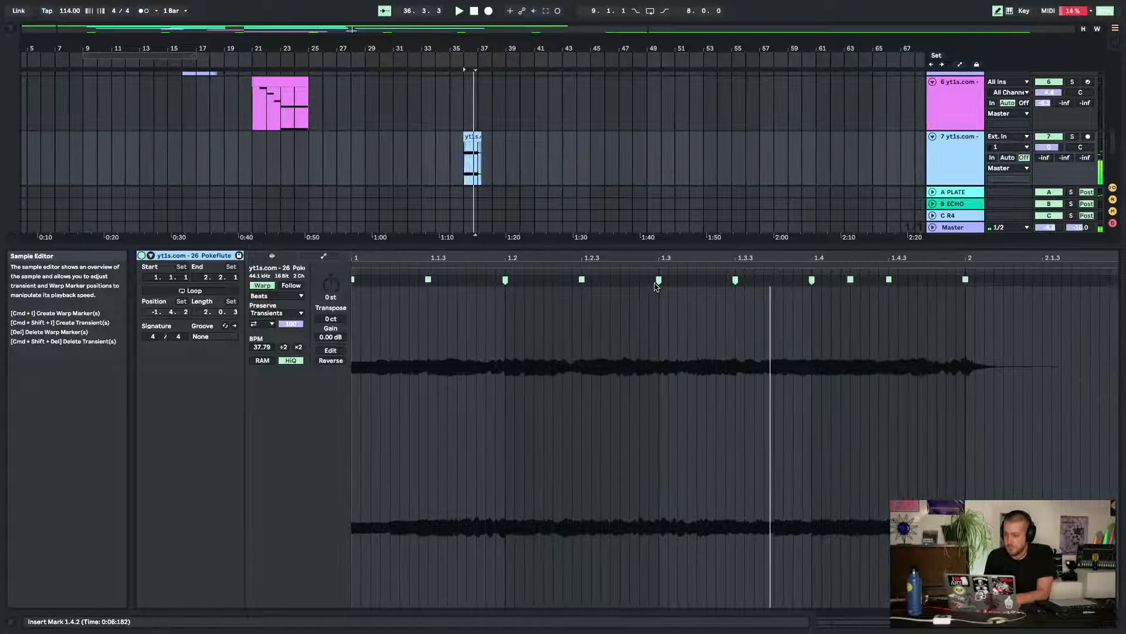
Remove the warp marker at 1.3.1 and play the flute clip to check the timing around beat 3
double_click(659, 281)
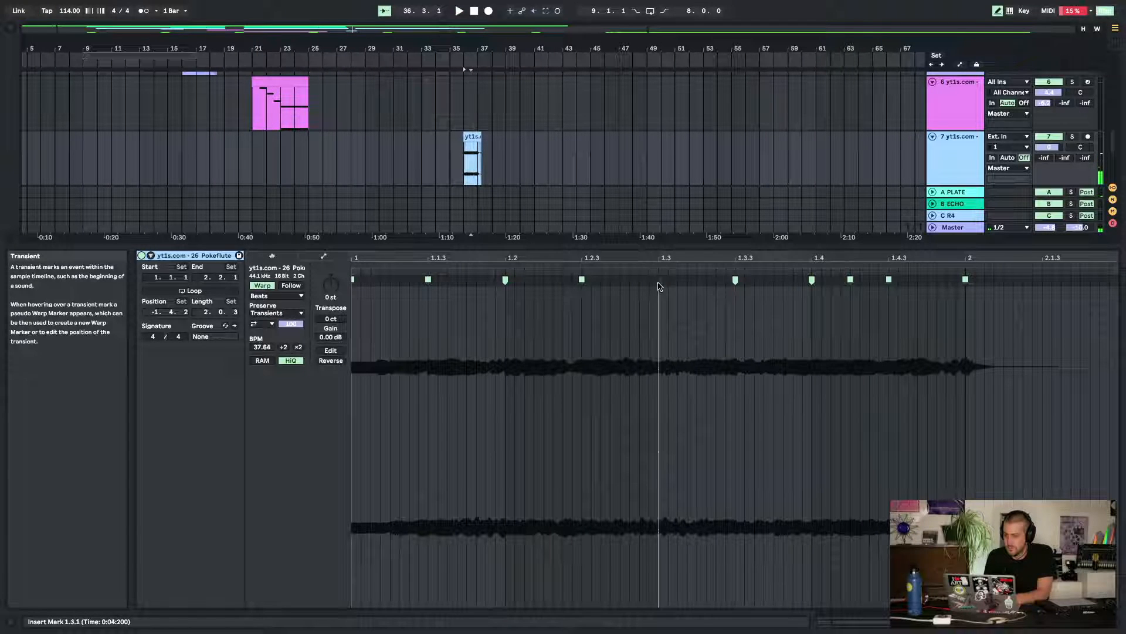
double_click(738, 282)
left_click_drag(736, 284, 679, 284)
left_click(709, 302)
key("space")
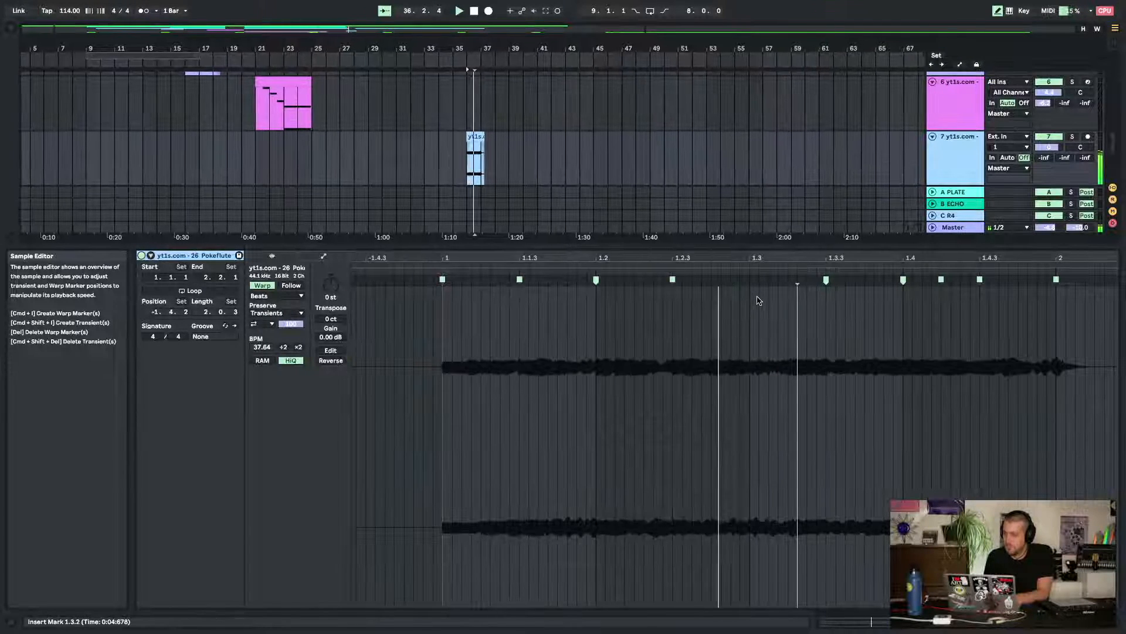
key("space")
key("space")
key("space")
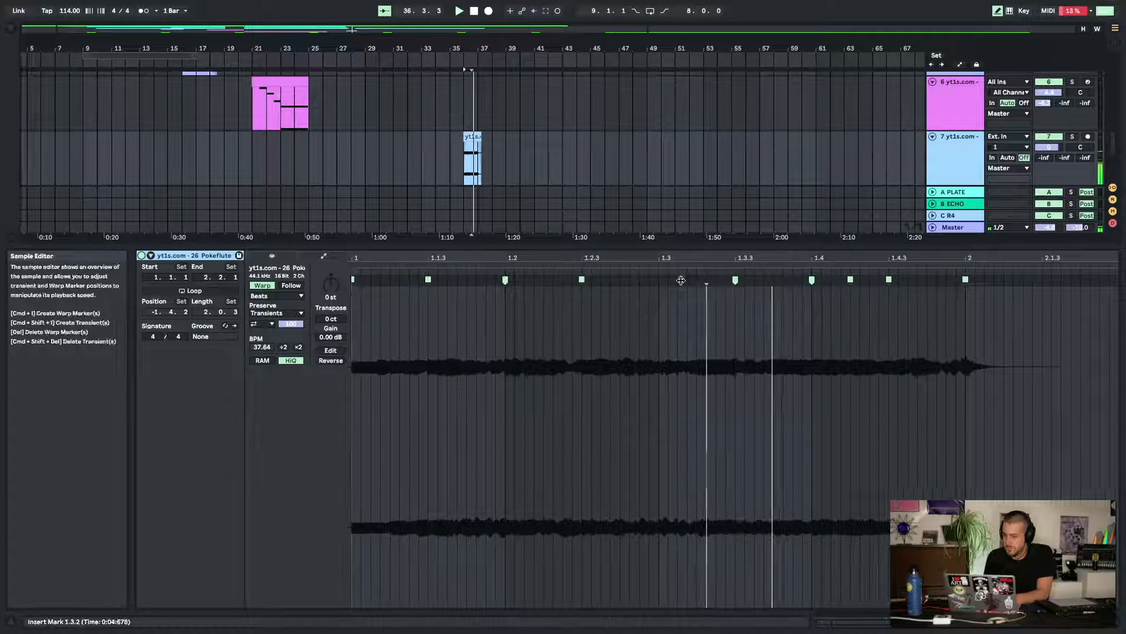
key("space")
Pull the transient just after 1.3.1 onto that beat with a warp marker and delete the marker at 1.3.3
left_click_drag(669, 280, 659, 281)
left_click(740, 282)
double_click(736, 282)
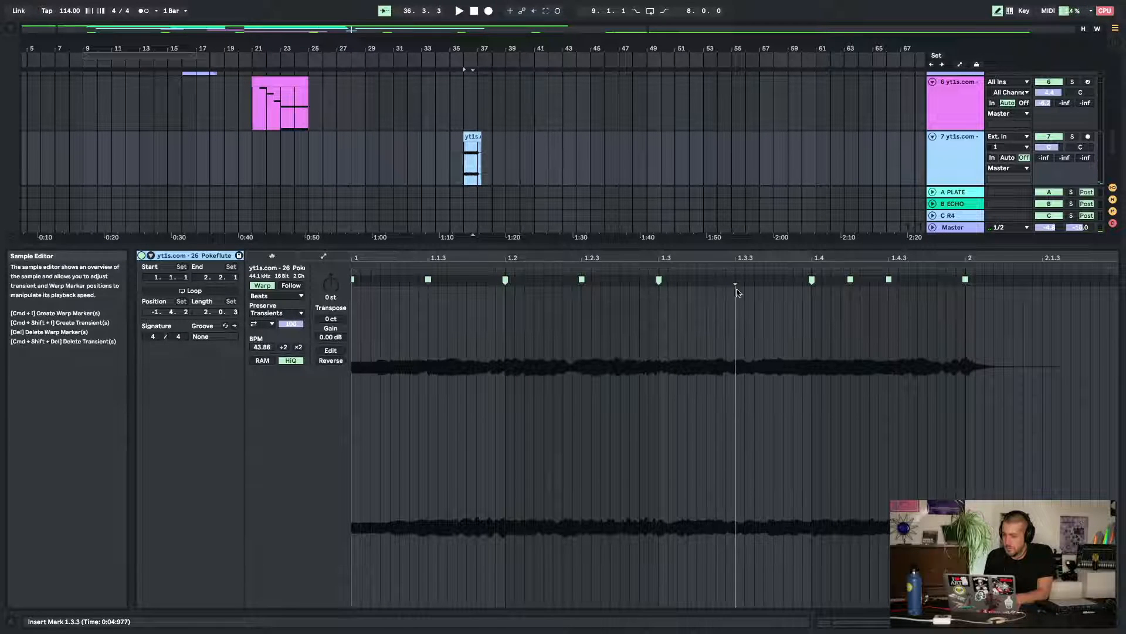
Delete all warp markers in the range from 1.3.3 through 2.1.1 and play the clip
left_click_drag(743, 299, 733, 345)
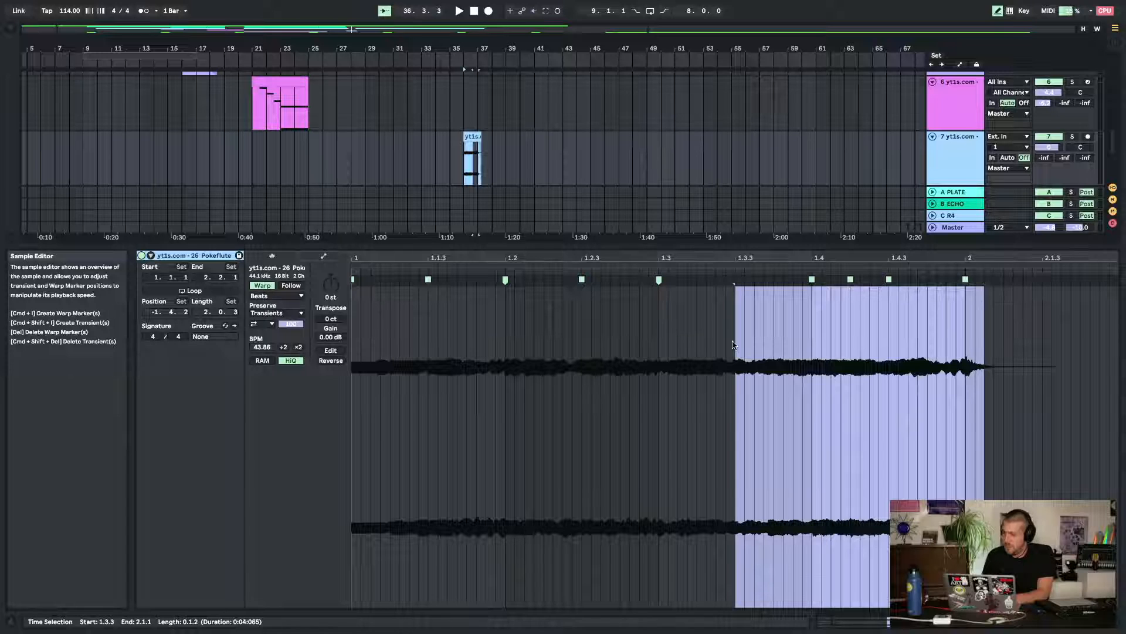
key("Delete")
key("space")
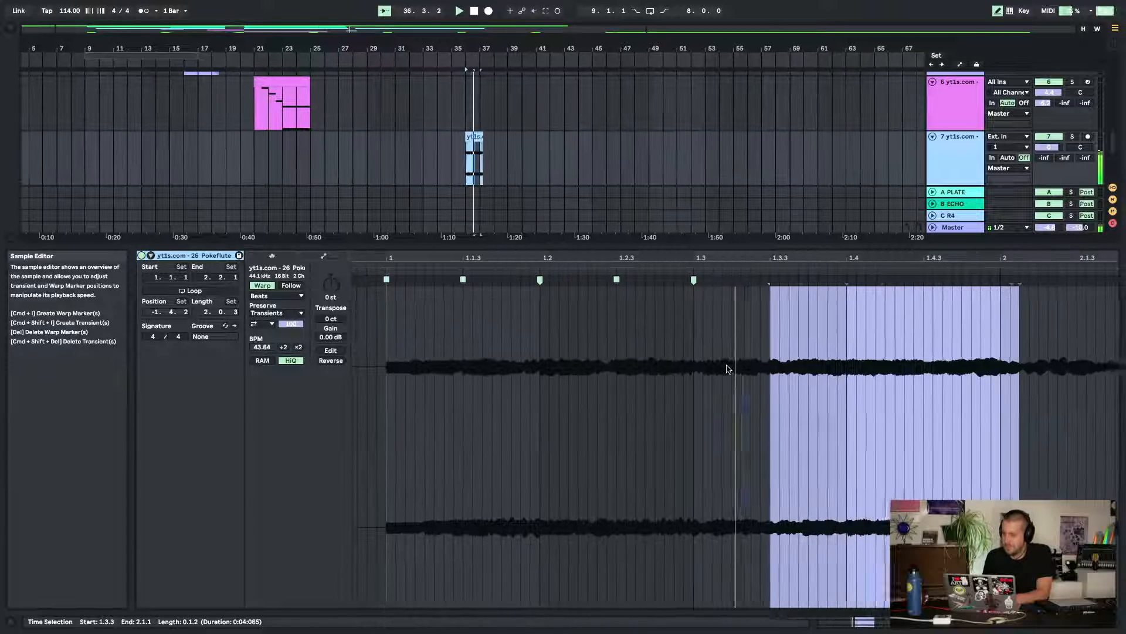
key("space")
left_click(721, 360)
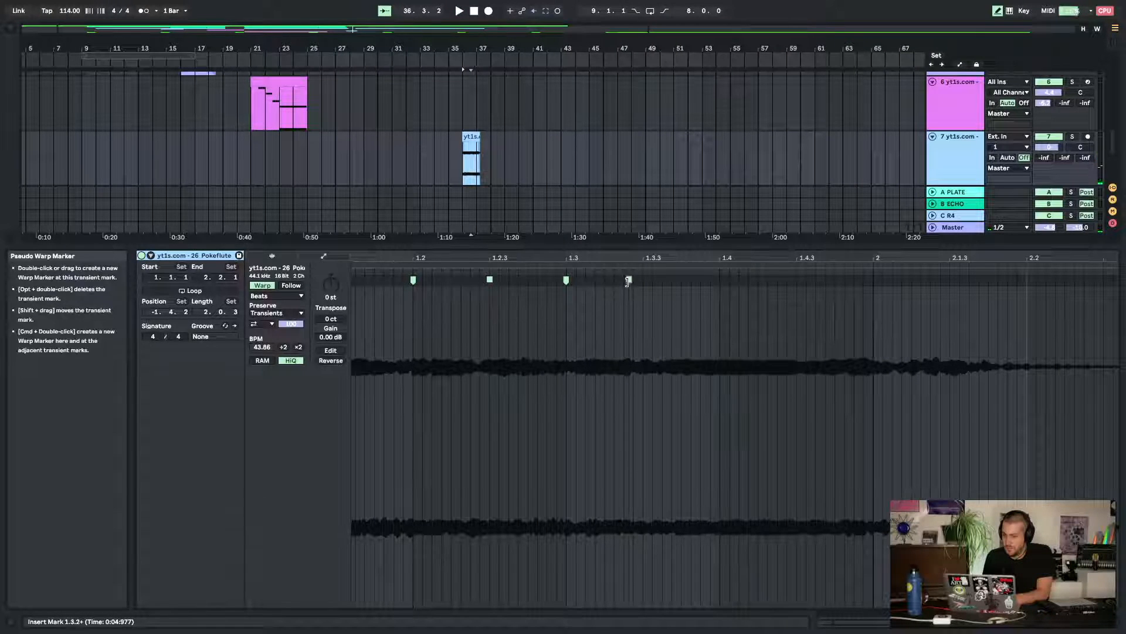
Pull the transient after 1.3.2 onto that position with a warp marker, place another transient at 1.4.1, and play the flute clip
left_click_drag(629, 281, 605, 282)
left_click(648, 281)
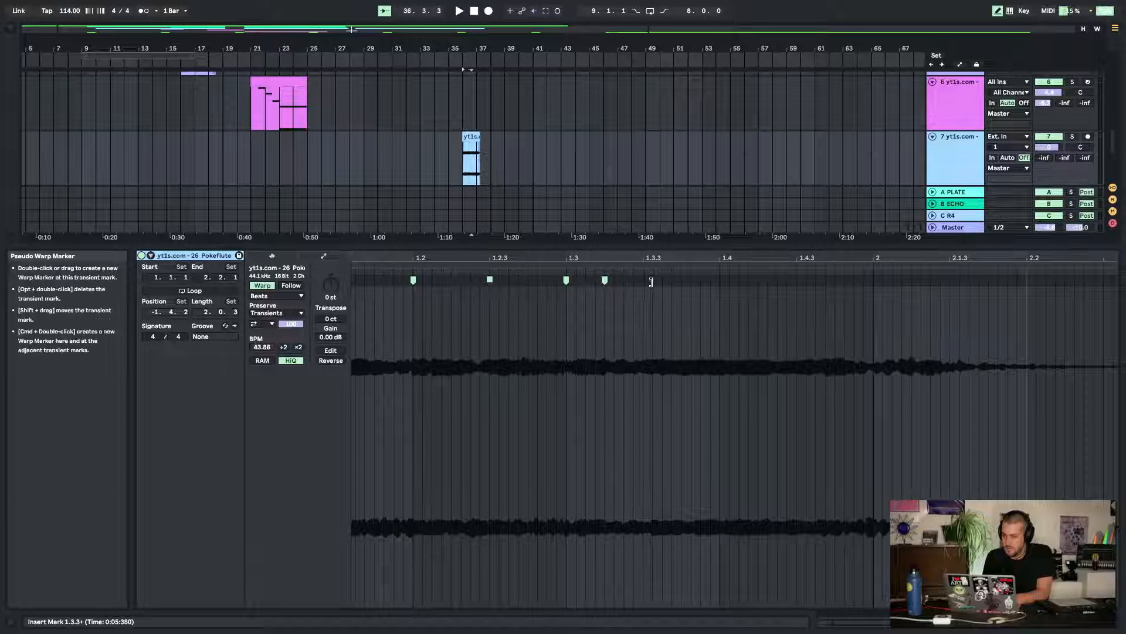
double_click(720, 280)
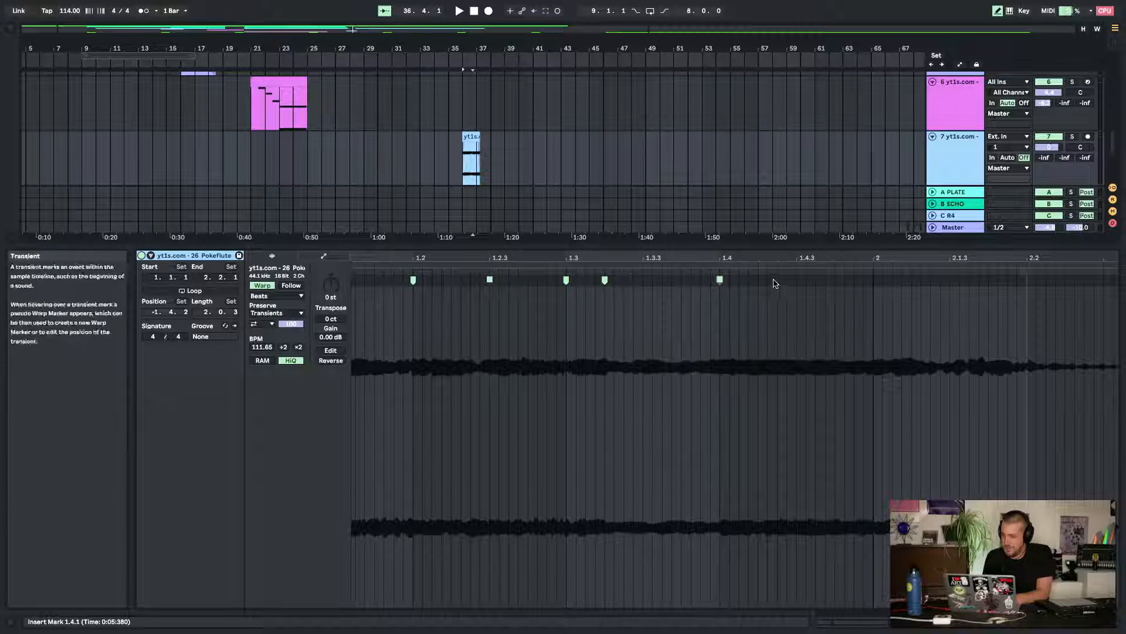
key("space")
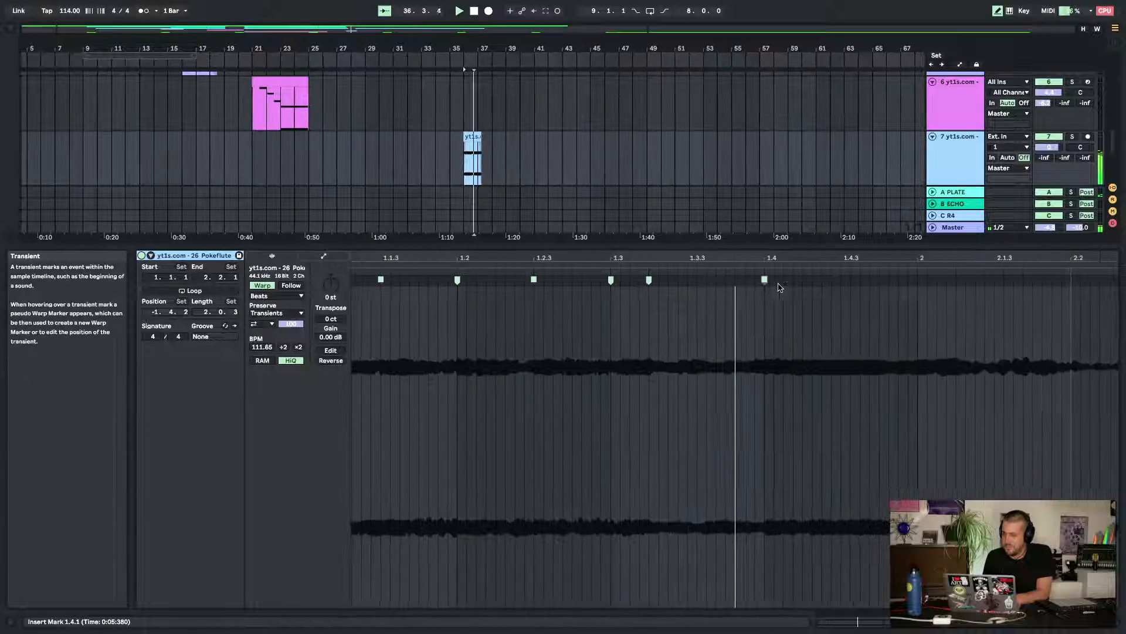
key("space")
Move the flute's 1.4.1 warp marker to 1.3.3, add markers at 1.3.4, 1.4.1, 1.4.2 and 1.4.3, and play the clip
left_click_drag(687, 280, 611, 282)
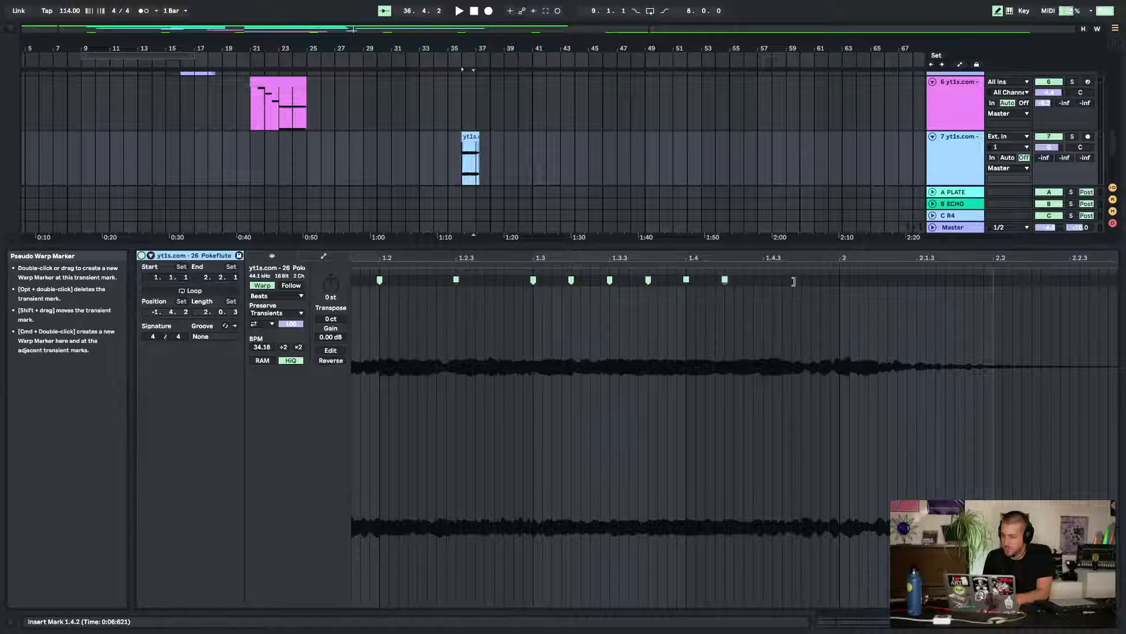
left_click_drag(774, 279, 760, 278)
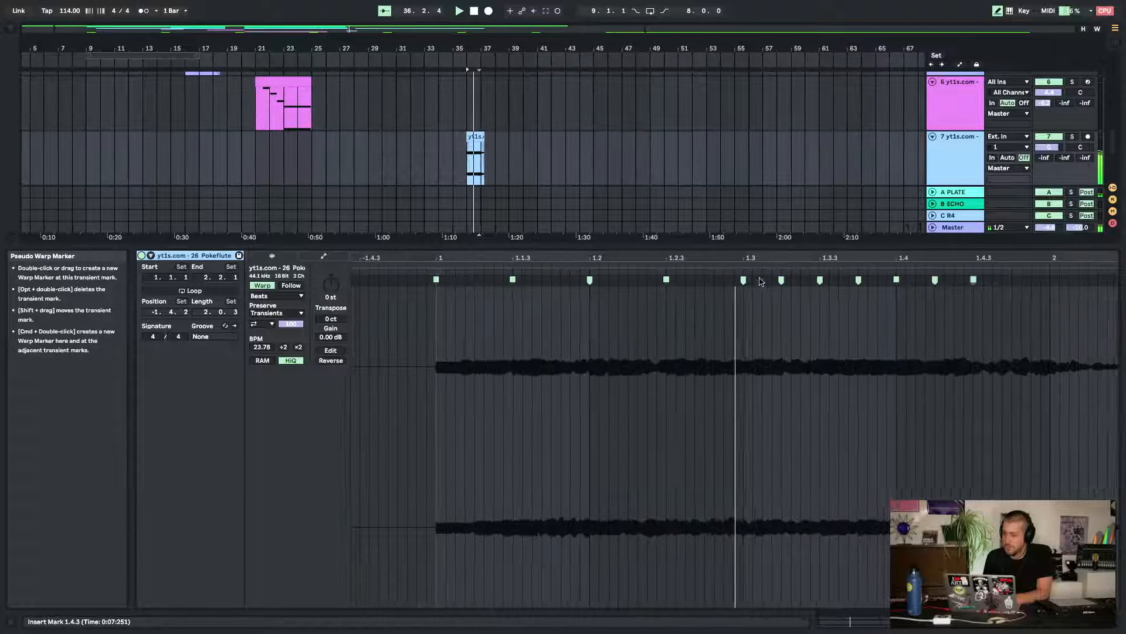
key("space")
key("space")
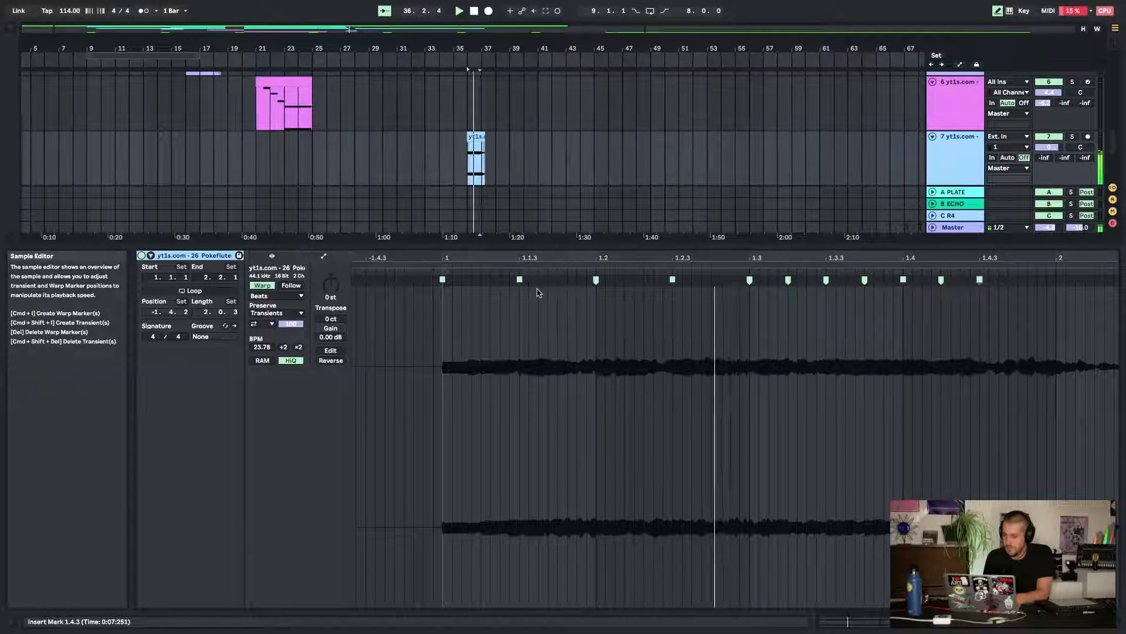
Move the flute's warp marker at 1.3.1 earlier to halfway between 1.2.4 and 1.3.1, and play the clip
left_click(676, 291)
left_click_drag(674, 280, 660, 281)
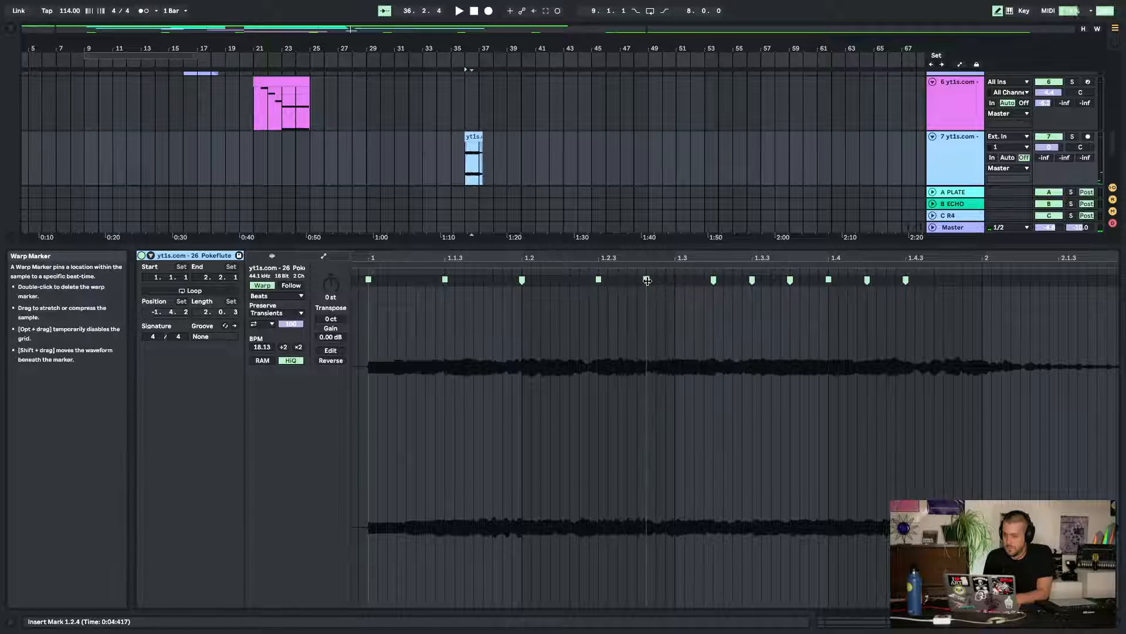
key("space")
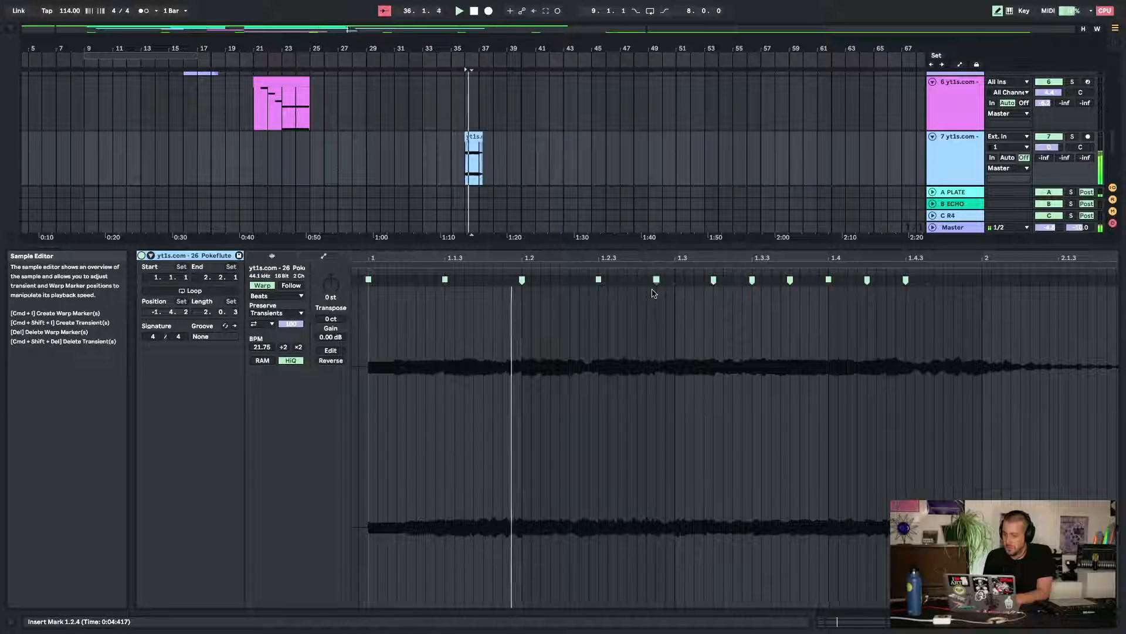
key("space")
Move the flute's warp markers at 1.3.2 and 1.3.3 half a sixteenth earlier and play the clip
mouse_move(713, 280)
left_mouse_down()
mouse_move(693, 280)
mouse_move(724, 280)
left_mouse_up()
key("space")
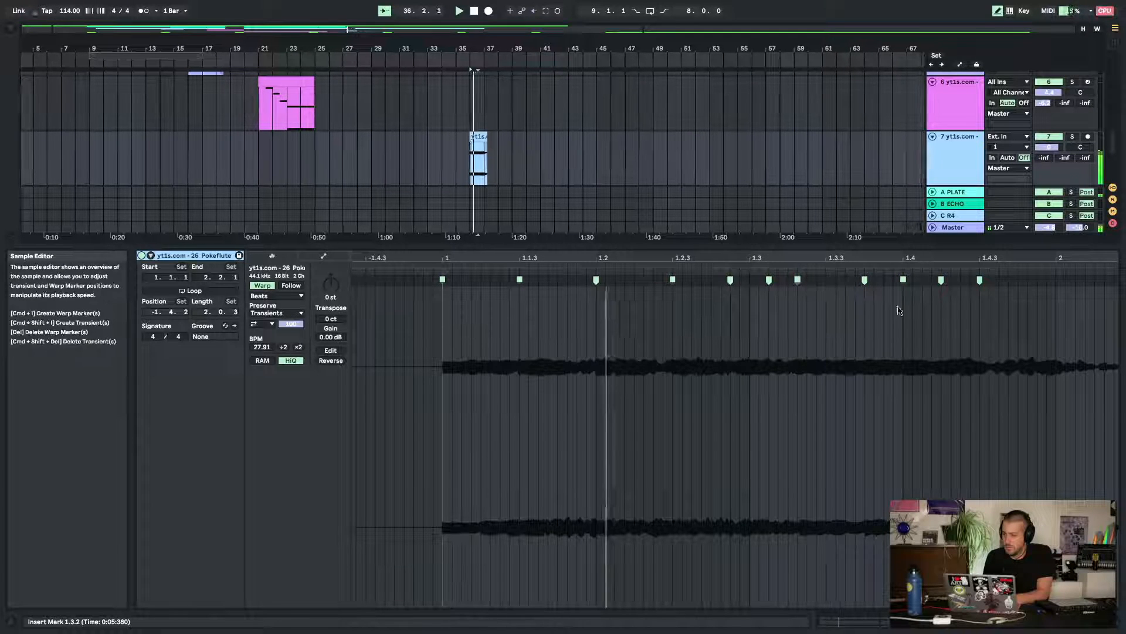
key("space")
left_click_drag(645, 280, 655, 279)
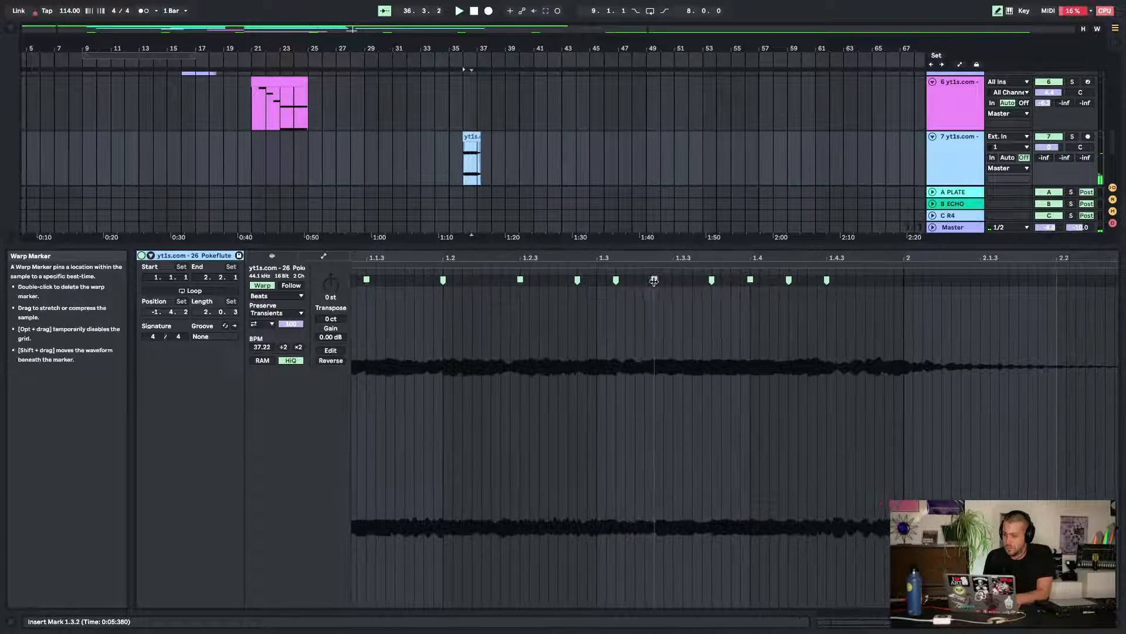
Shift the flute's warp markers at 1.3.4, 1.4.1 and 1.4.2 one sixteenth earlier, to 1.3.3, 1.3.4 and 1.4.1, and play the clip
left_click_drag(835, 307, 674, 280)
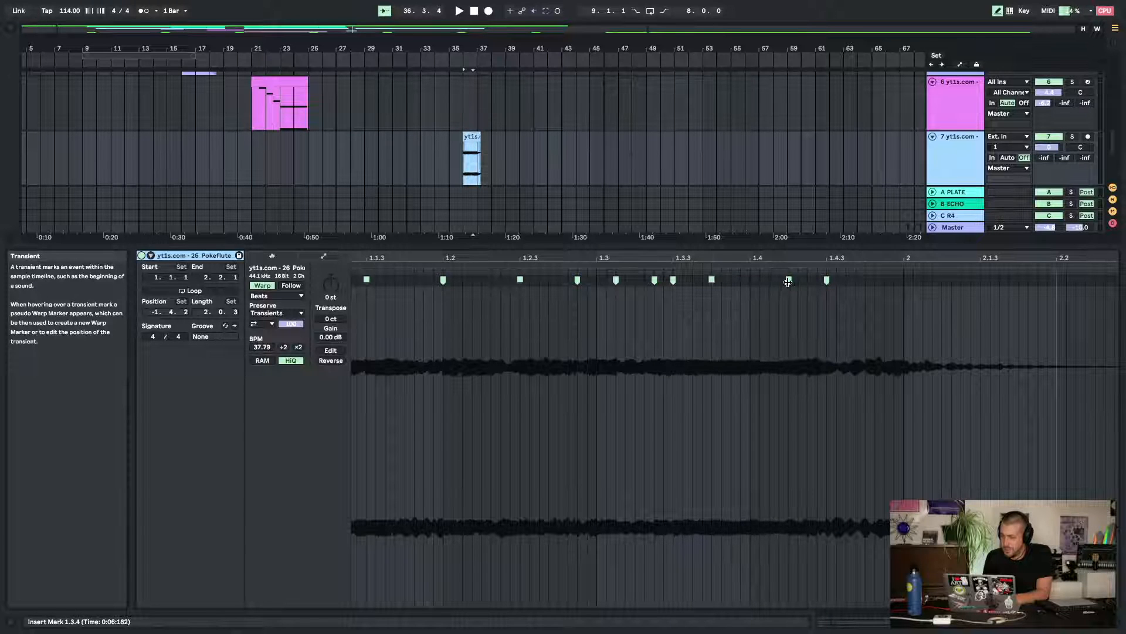
left_click_drag(787, 281, 750, 281)
key("space")
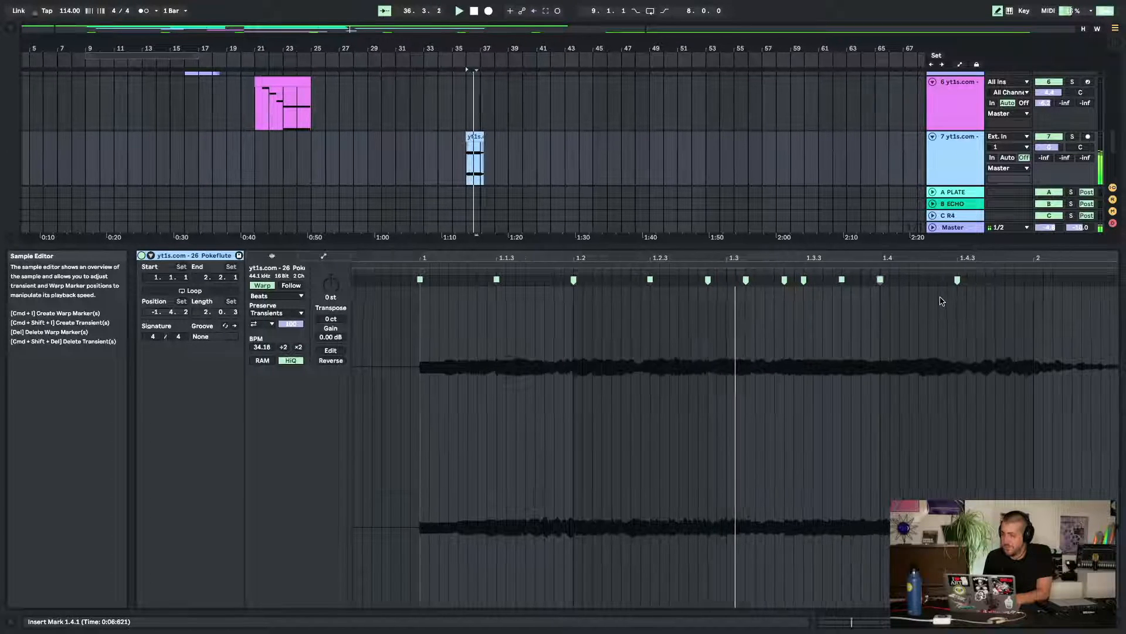
Delete the warp marker between 1.3.2 and 1.3.3, nudge the marker before 1.3.1 to just after 1.2.4, and play the clip
key("space")
double_click(563, 280)
key("space")
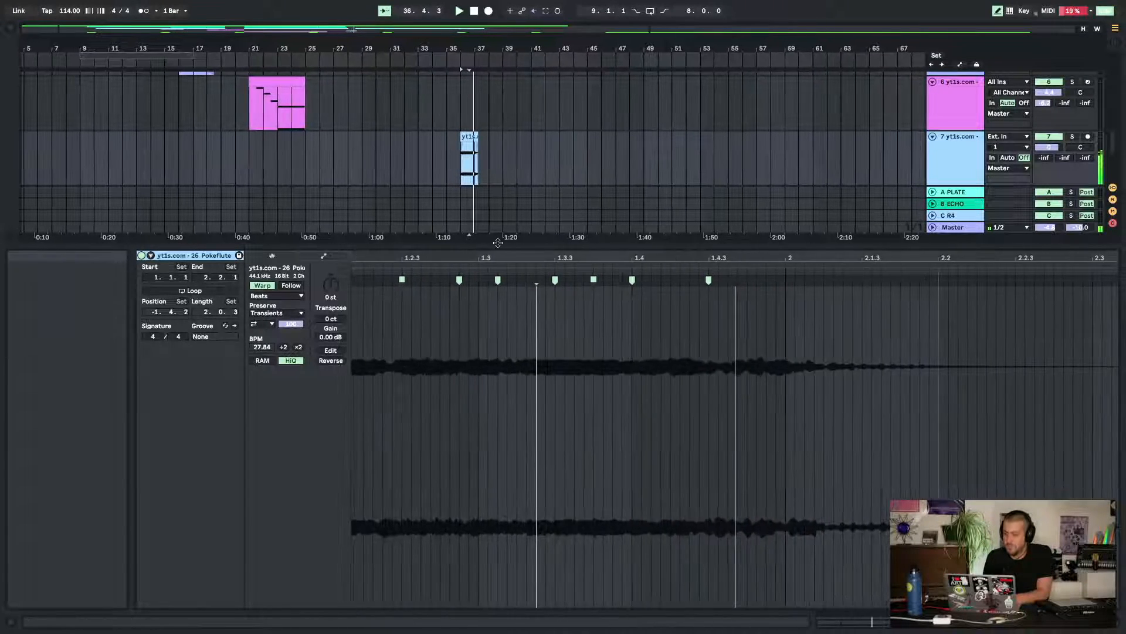
left_click(496, 284)
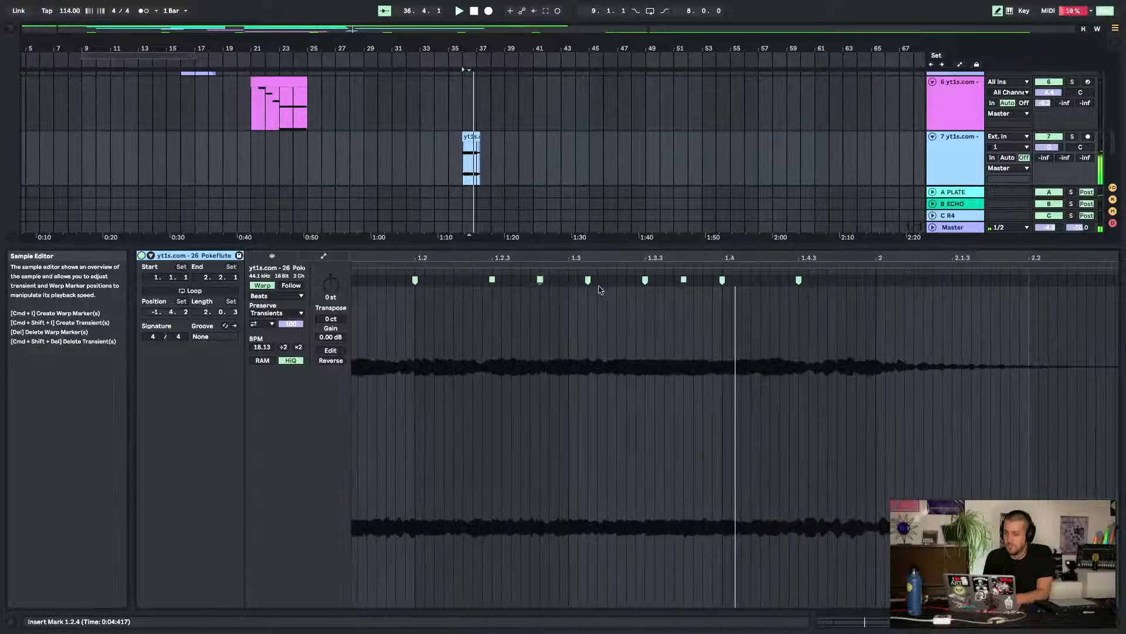
Delete the warp marker just after 1.3.1, pin the following transient just before 1.3.3, and play the clip
double_click(587, 280)
key("space")
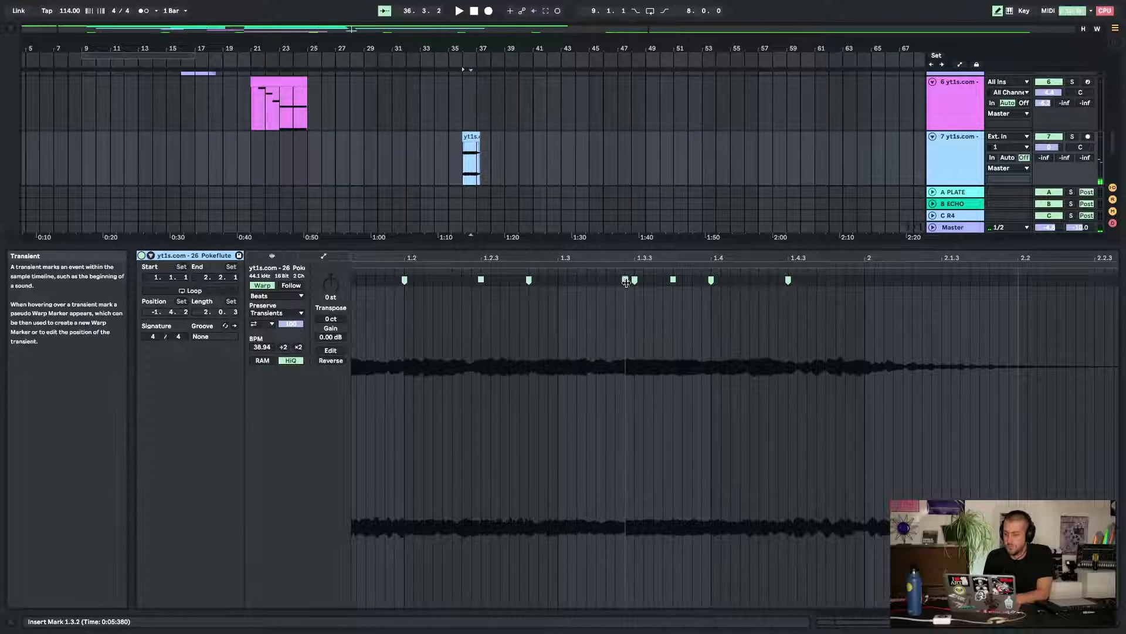
double_click(626, 281)
key("space")
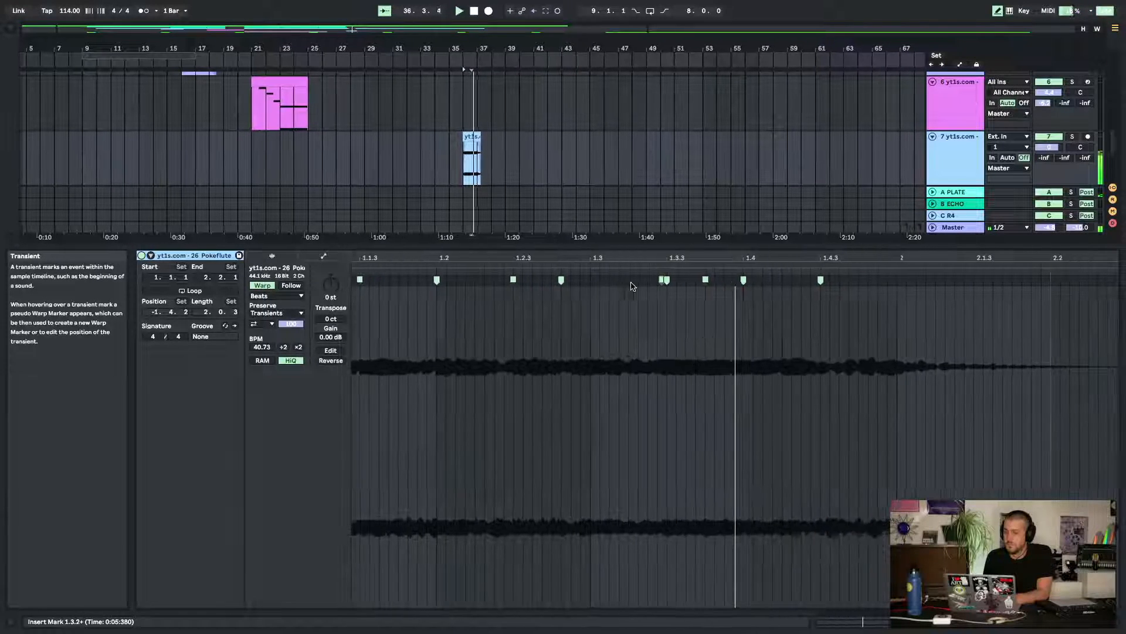
Close the clip editor, play the flute in the arrangement, and set track 7's PLATE send to about -29 dB
key("ctrl+alt+l")
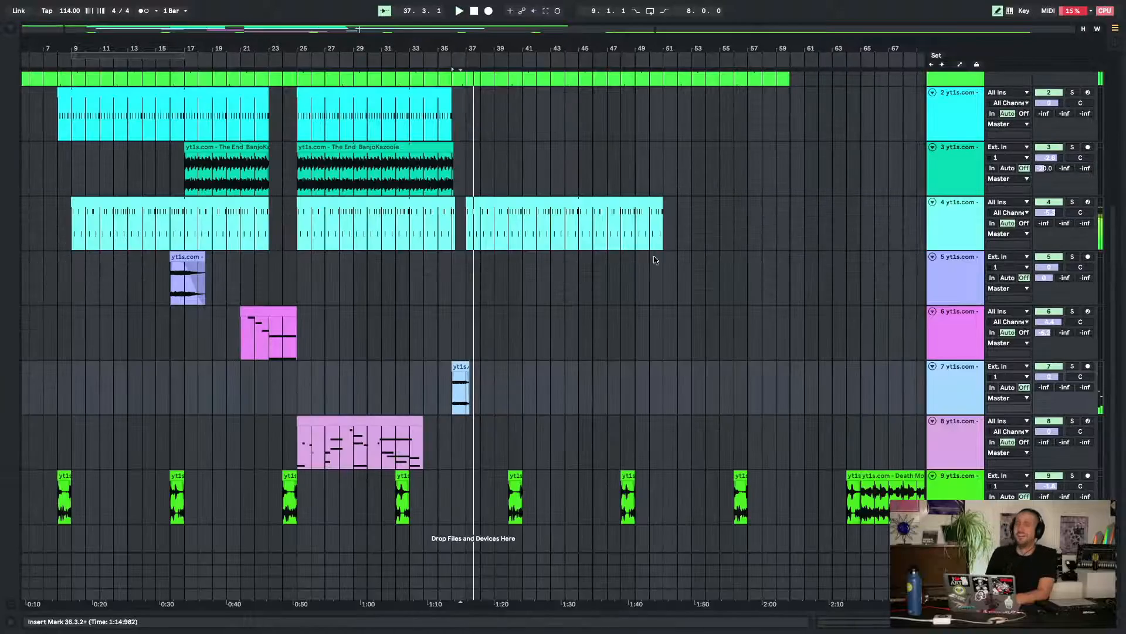
key("space")
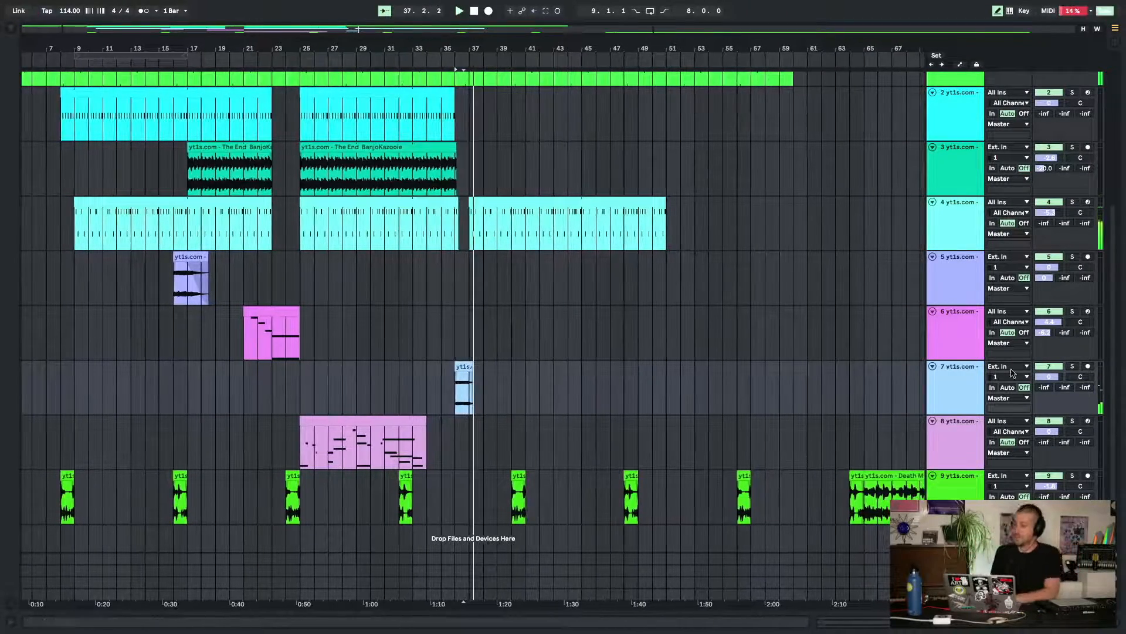
key("space")
left_click_drag(1045, 388, 1044, 434)
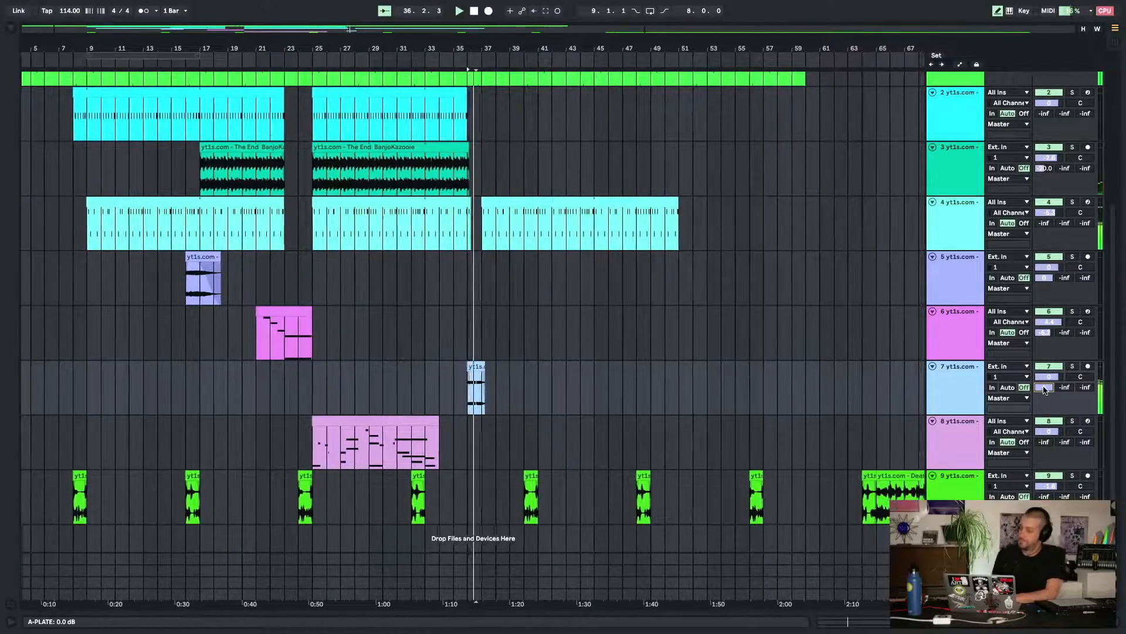
Duplicate track 7's bars 34 to 38 so the flute clip also starts at bar 40, and delete the original clip at bar 36
scroll(649, 285, "up", 5)
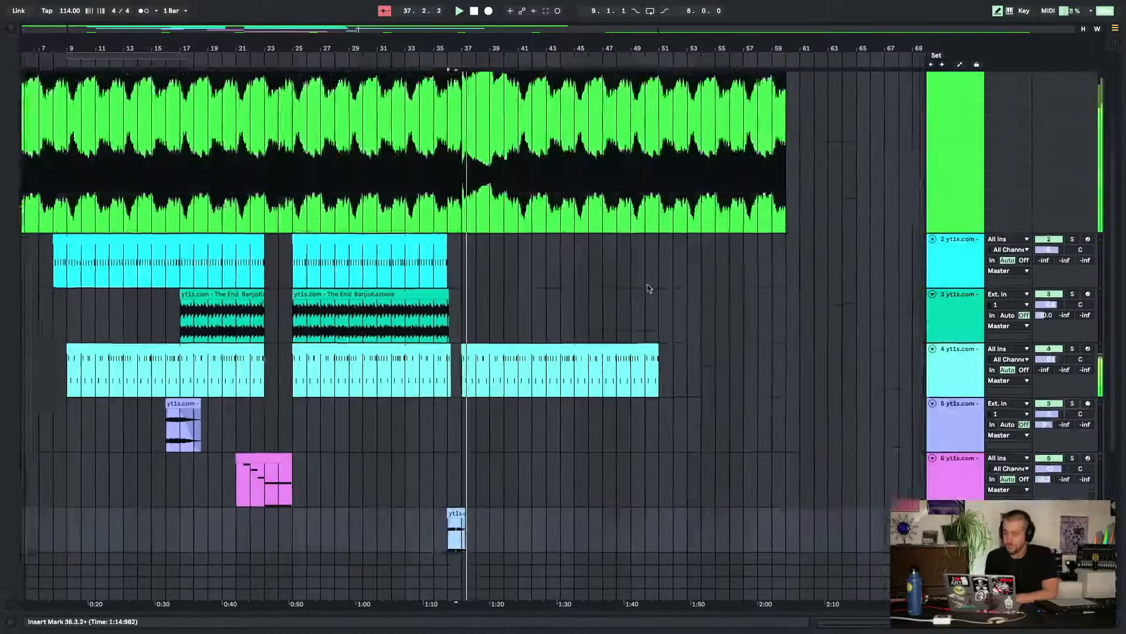
scroll(648, 284, "down", 5)
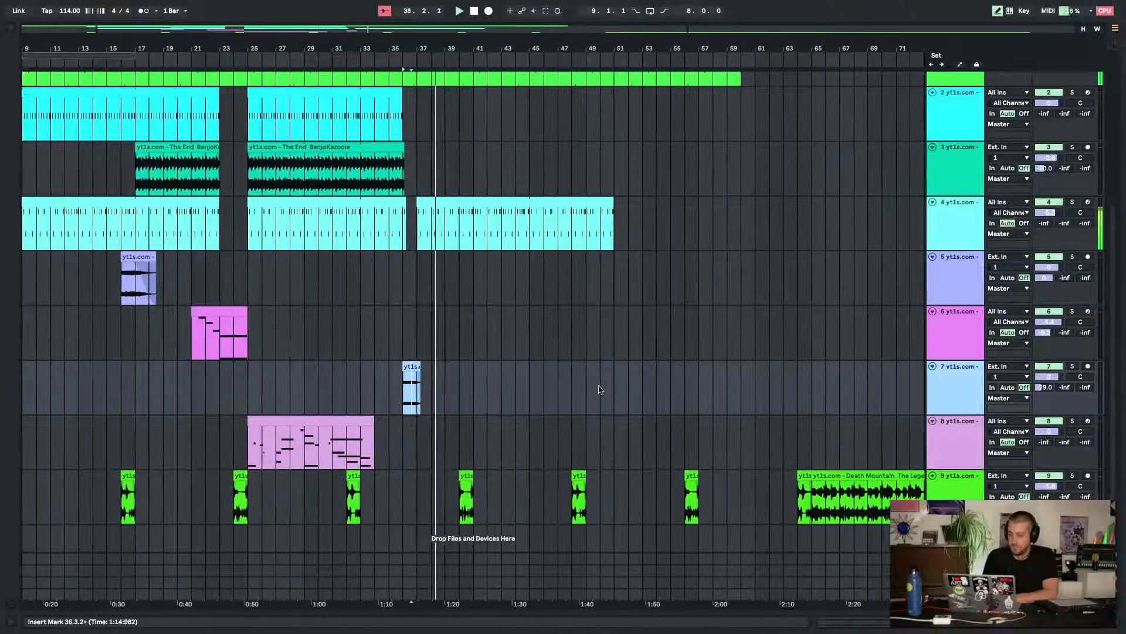
scroll(433, 217, "up", 3)
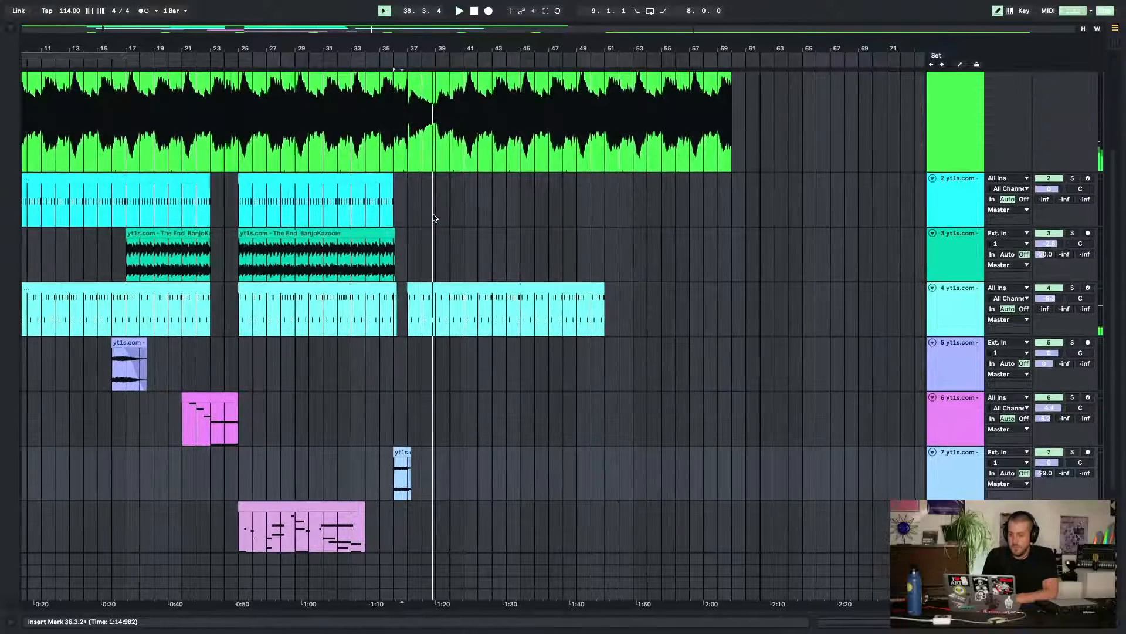
left_click_drag(385, 161, 469, 241)
scroll(399, 252, "up", 5)
left_click(427, 171)
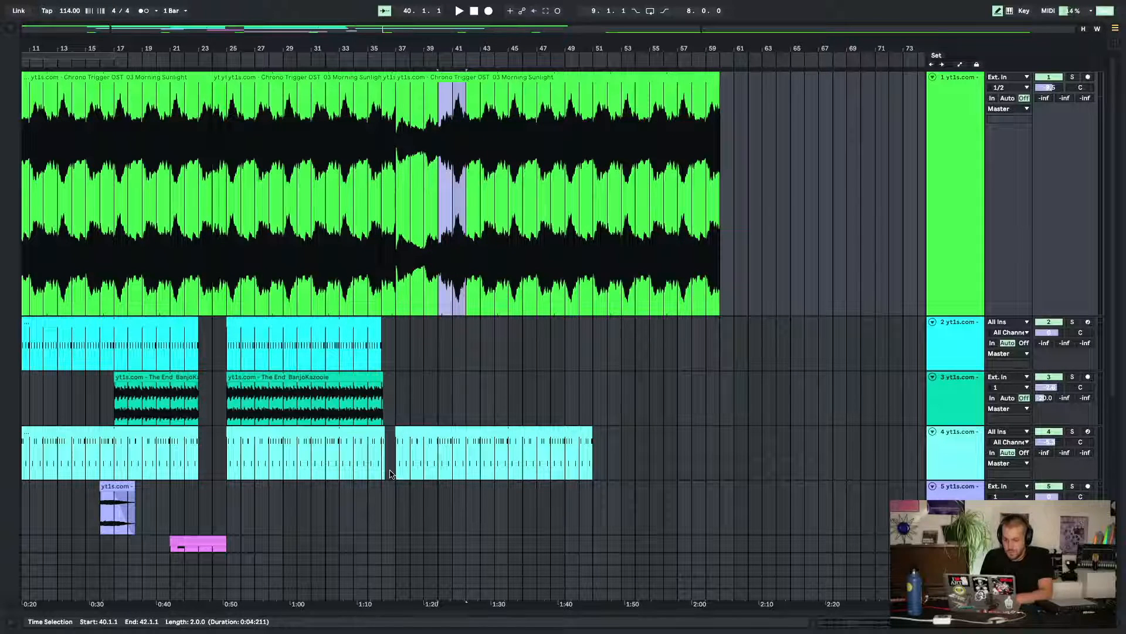
scroll(390, 434, "down", 8)
left_click_drag(348, 393, 386, 395)
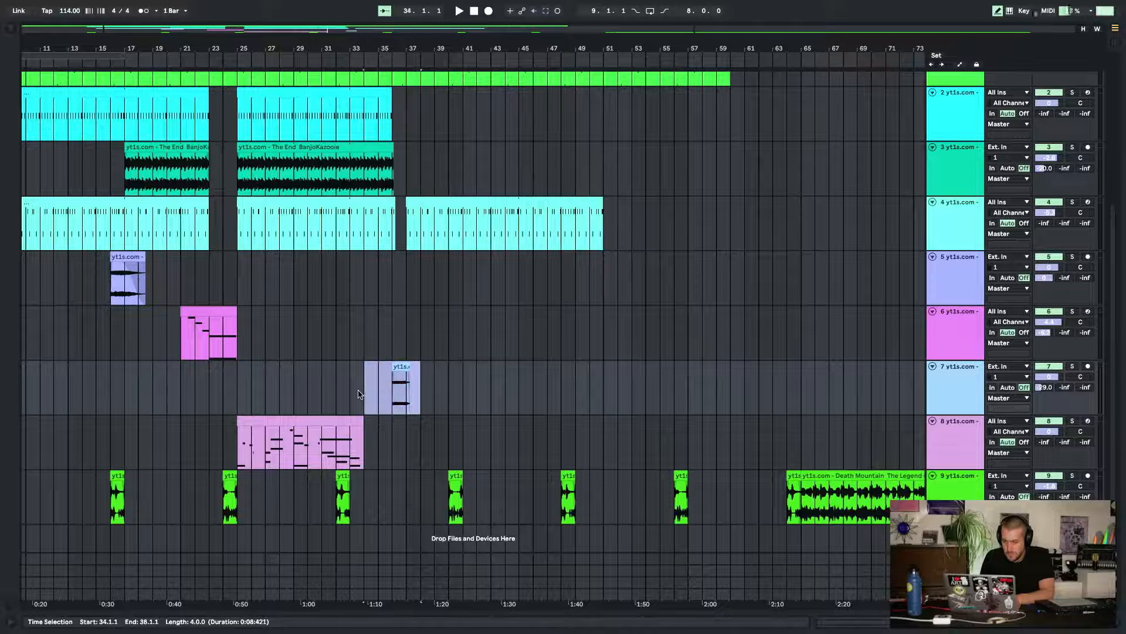
key("ctrl+d")
left_click(397, 376)
key("Delete")
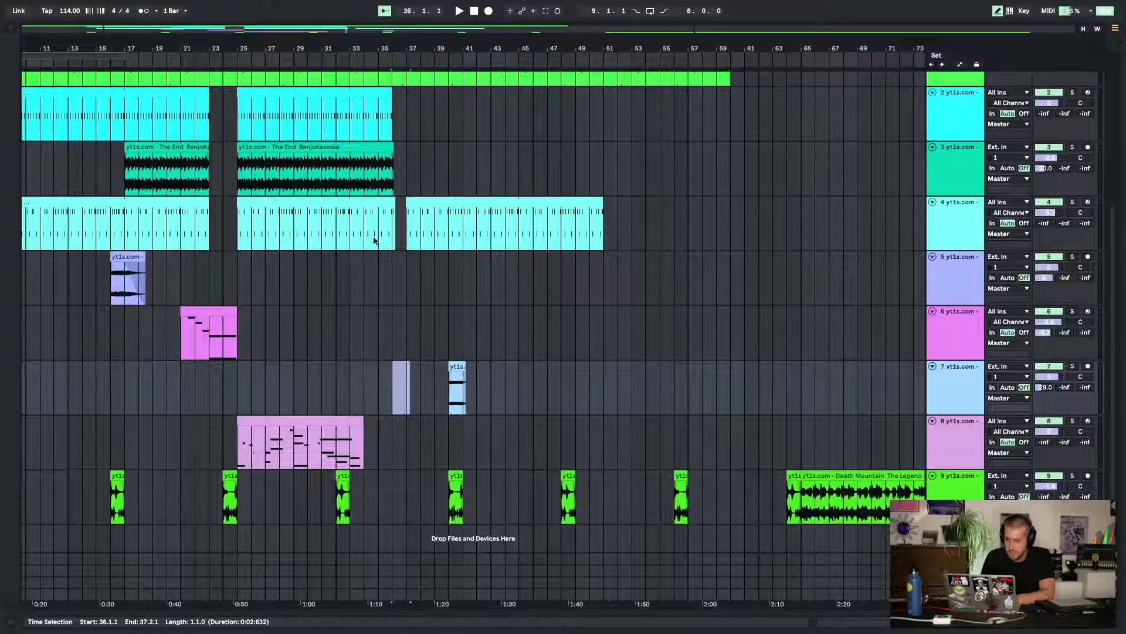
Extend track 4's middle clip to bar 40, start its last clip at bar 41, and play the arrangement from bar 35
left_click(389, 199)
left_click(450, 200, "shift")
left_click(465, 200)
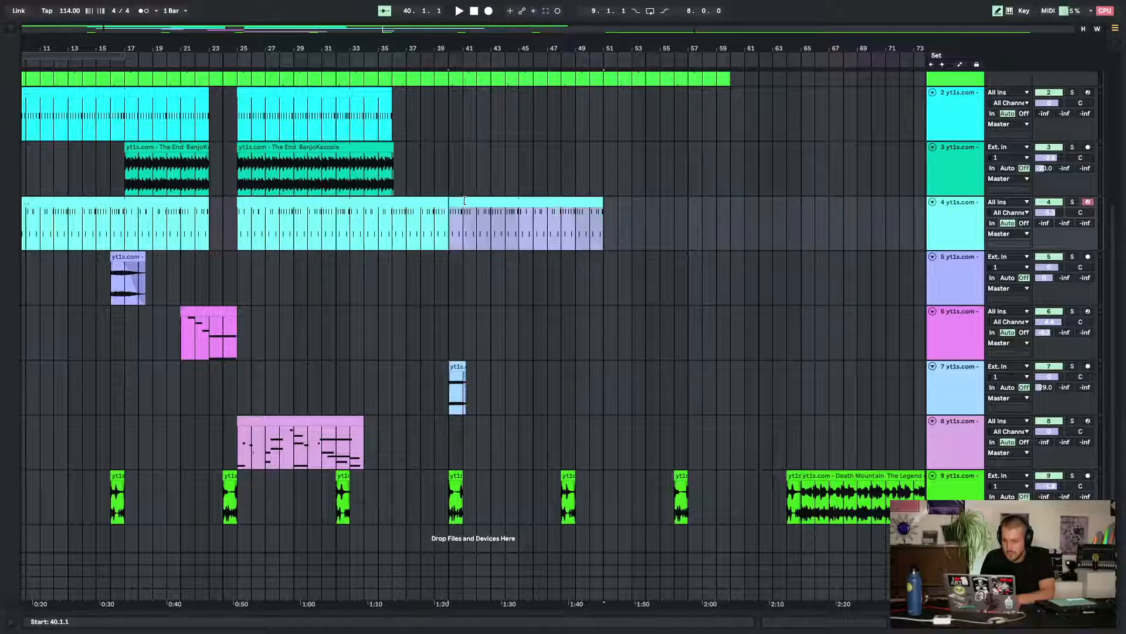
scroll(452, 176, "up", 5)
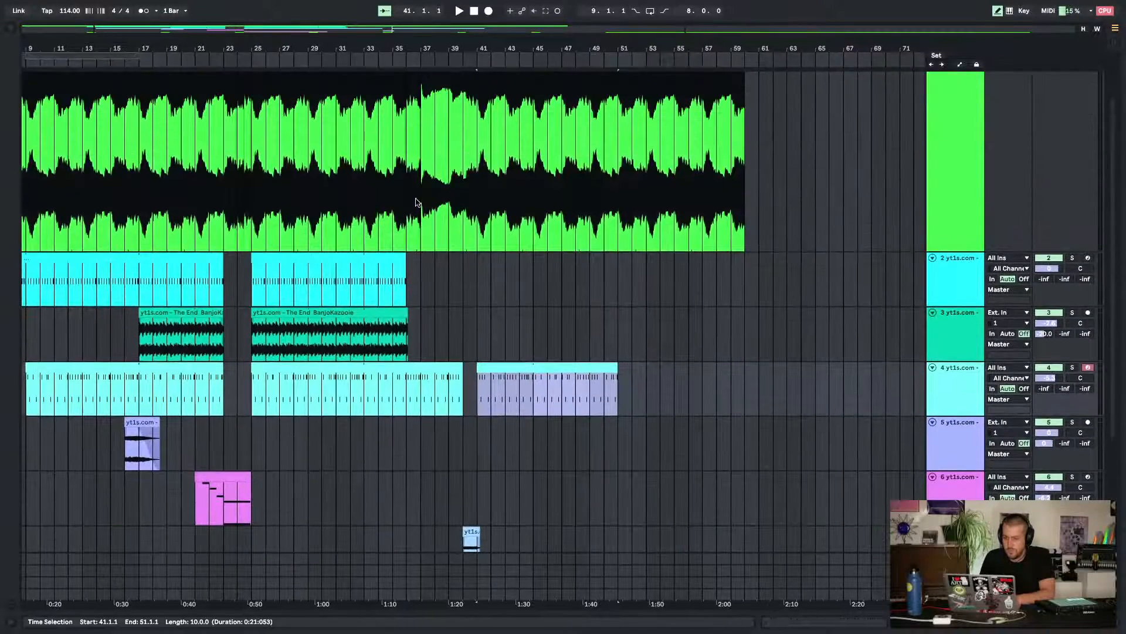
scroll(397, 271, "up", 2)
left_click(399, 269)
key("space")
scroll(427, 416, "down", 8)
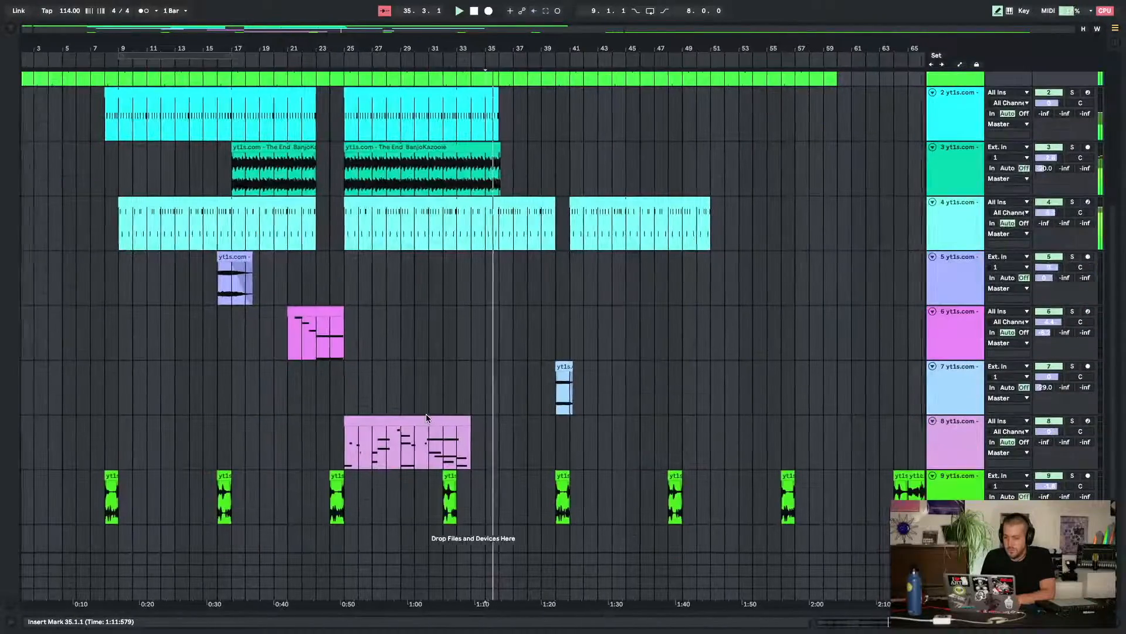
scroll(483, 326, "up", 6)
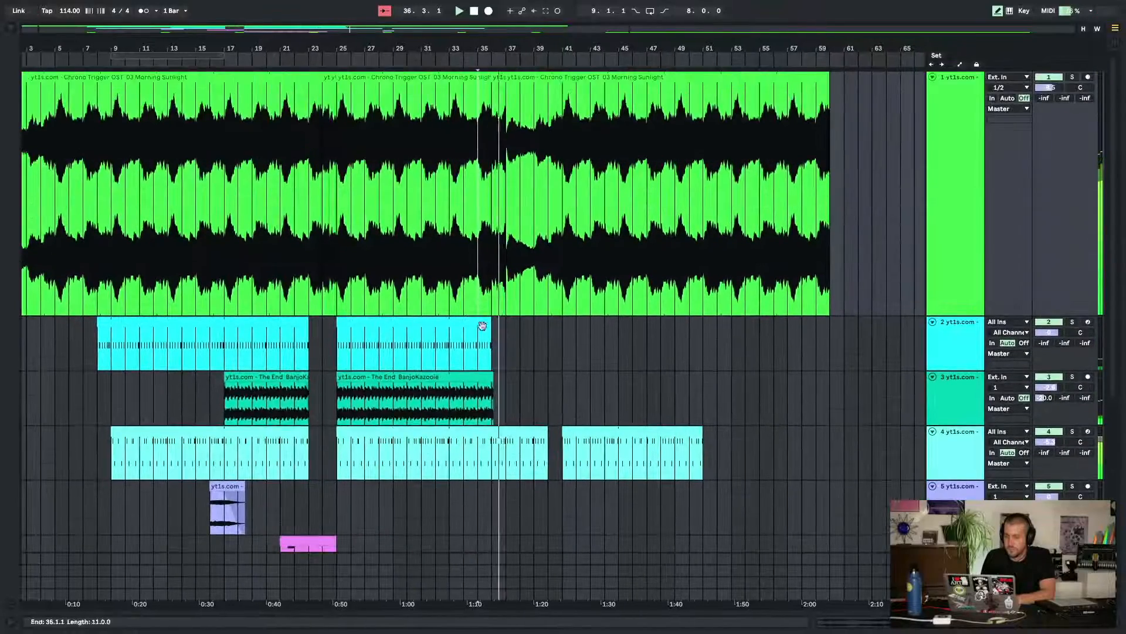
left_click_drag(481, 323, 494, 323)
key("super+a")
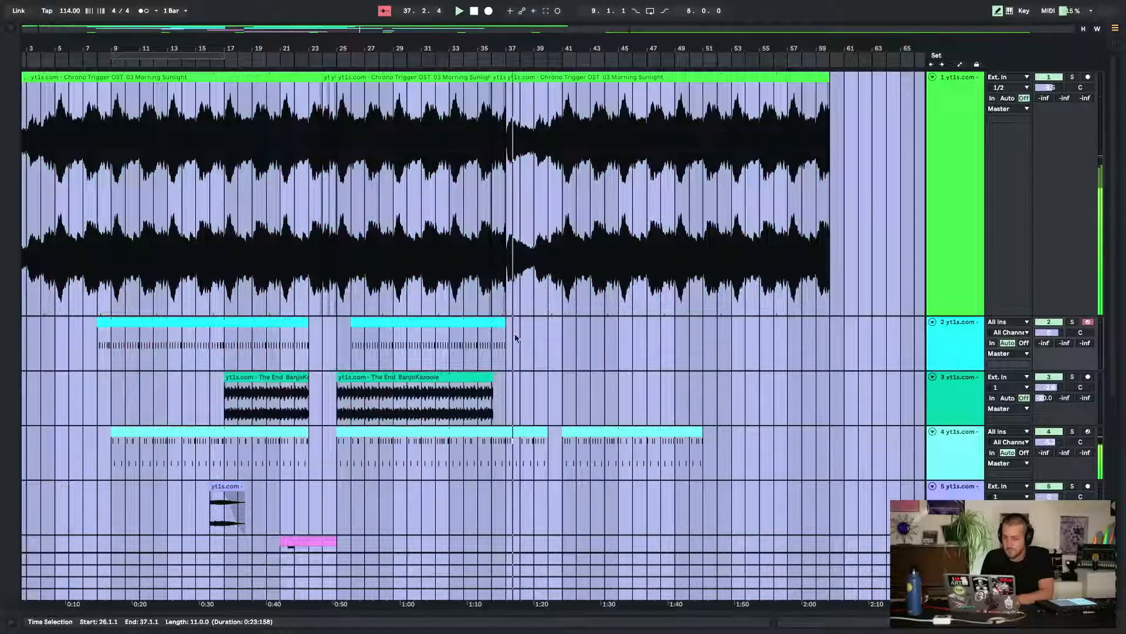
key("super+z")
left_click(518, 341)
Copy track 2's 11-bar clip from bar 25 and place the copy at bar 37
left_click(485, 322)
key("super+c")
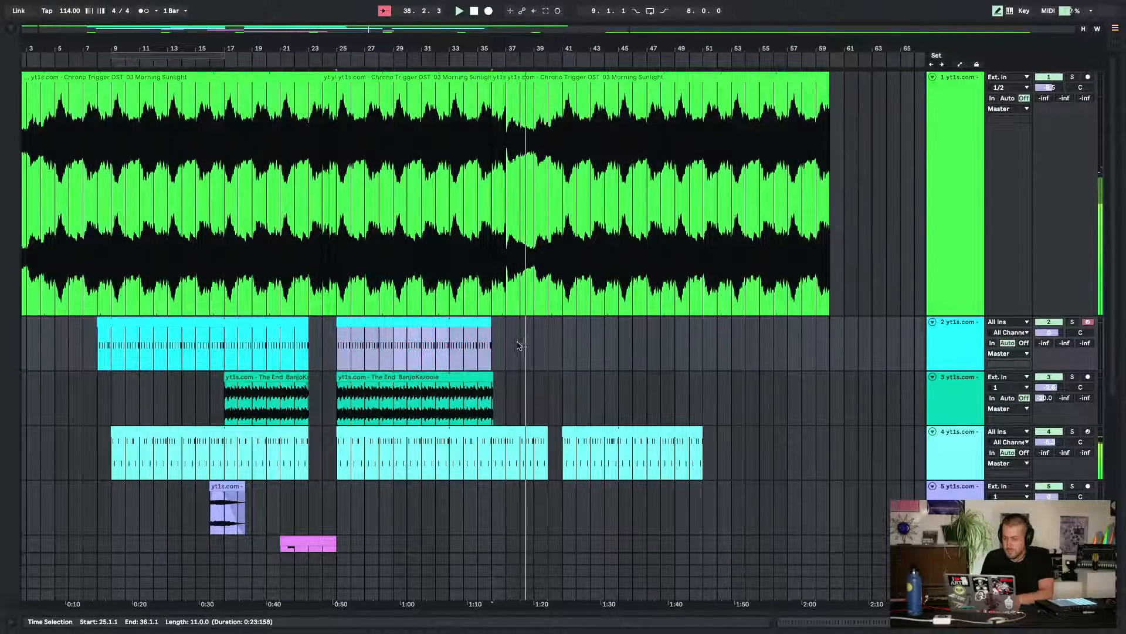
left_click(521, 345)
key("super+v")
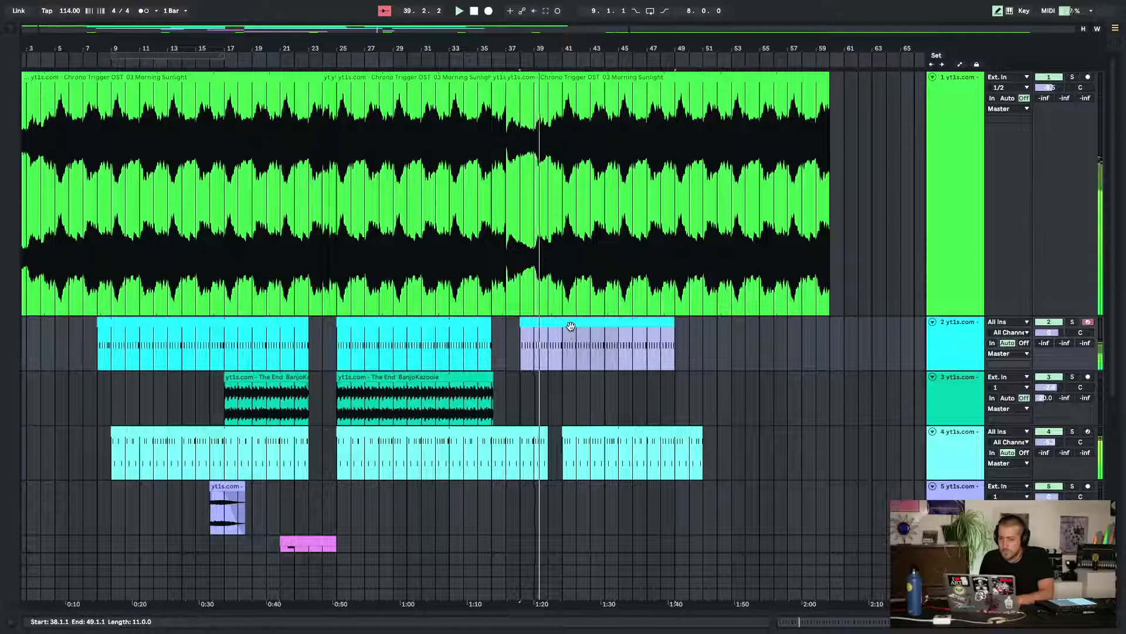
left_click_drag(569, 324, 553, 328)
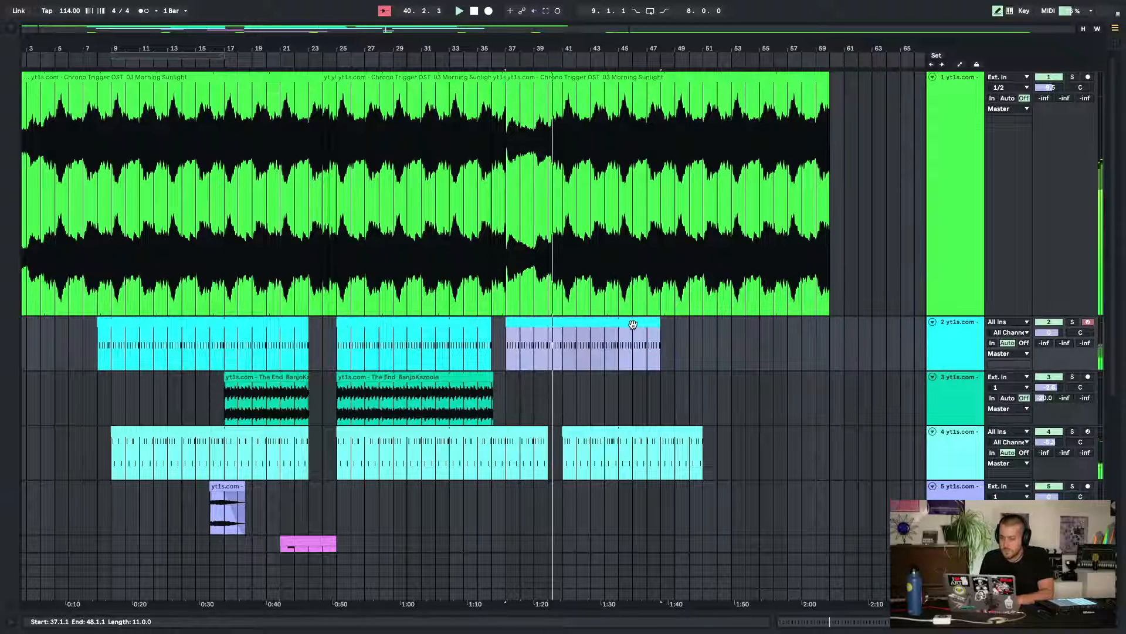
Copy track 3's Banjo-Kazooie clip from bar 25 and place the copy at bar 41
scroll(635, 327, "down", 10)
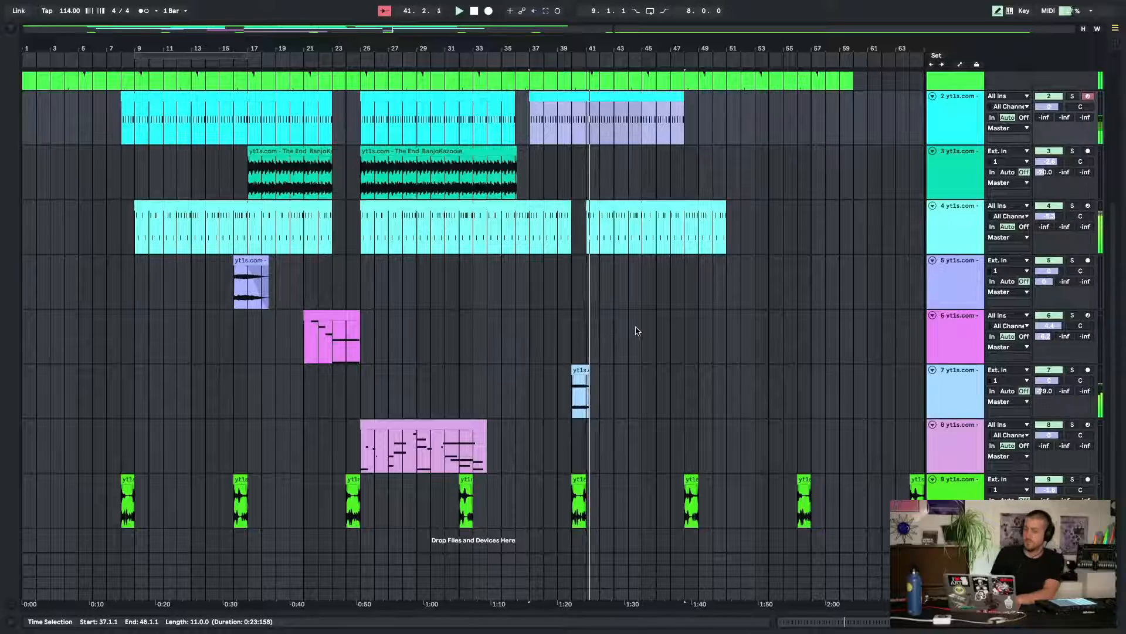
scroll(636, 327, "up", 6)
left_click(495, 297)
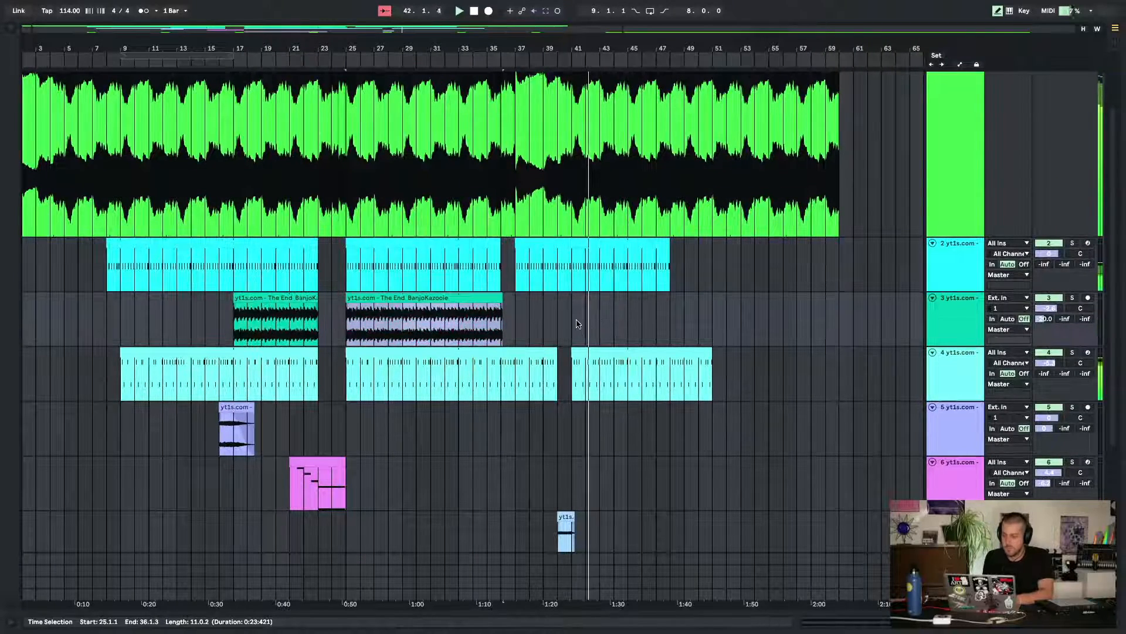
left_click(577, 324)
key("ctrl+v")
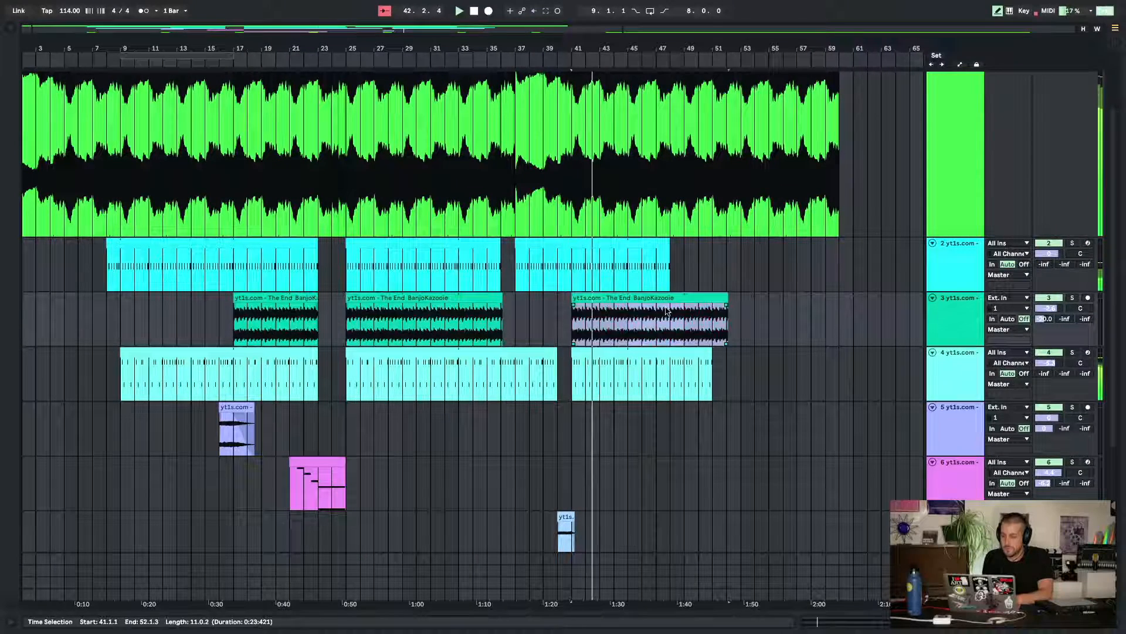
Clear track 3's Phase automation from bar 35 to 59, raise its bar 25 point to about mid-height, and play from bar 35
left_click(502, 301)
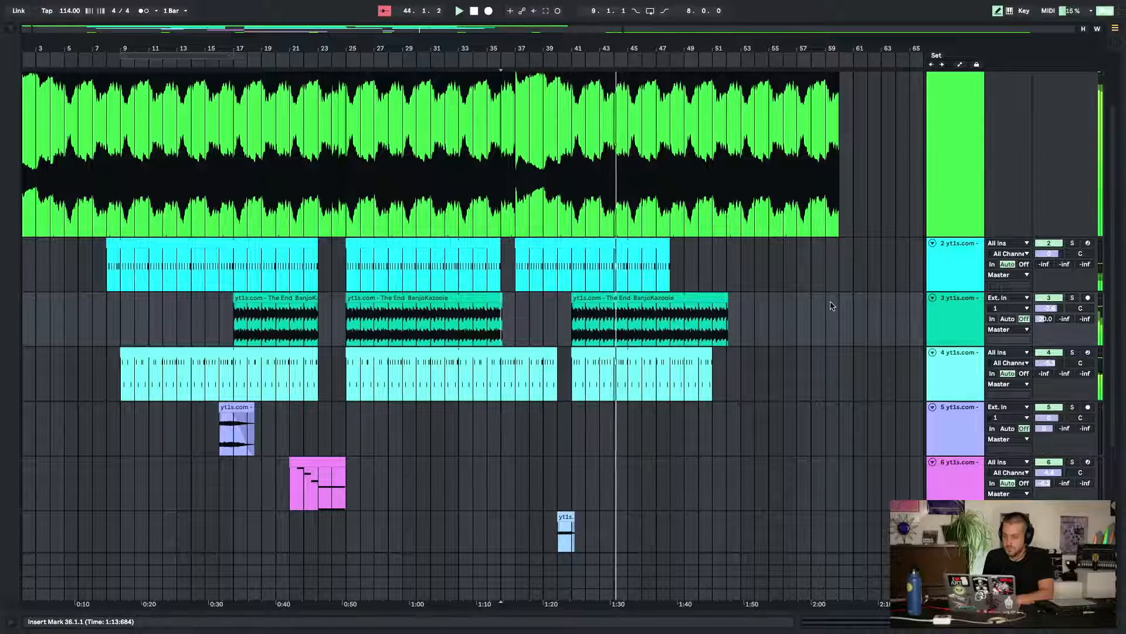
key("a")
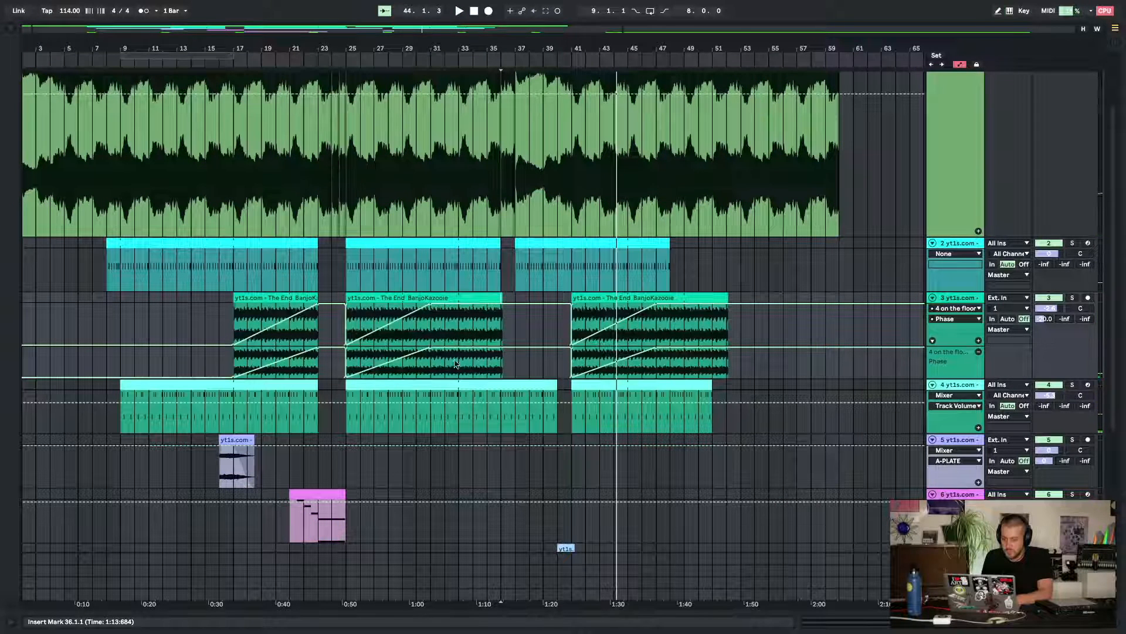
left_click_drag(487, 376, 827, 367)
key("Delete")
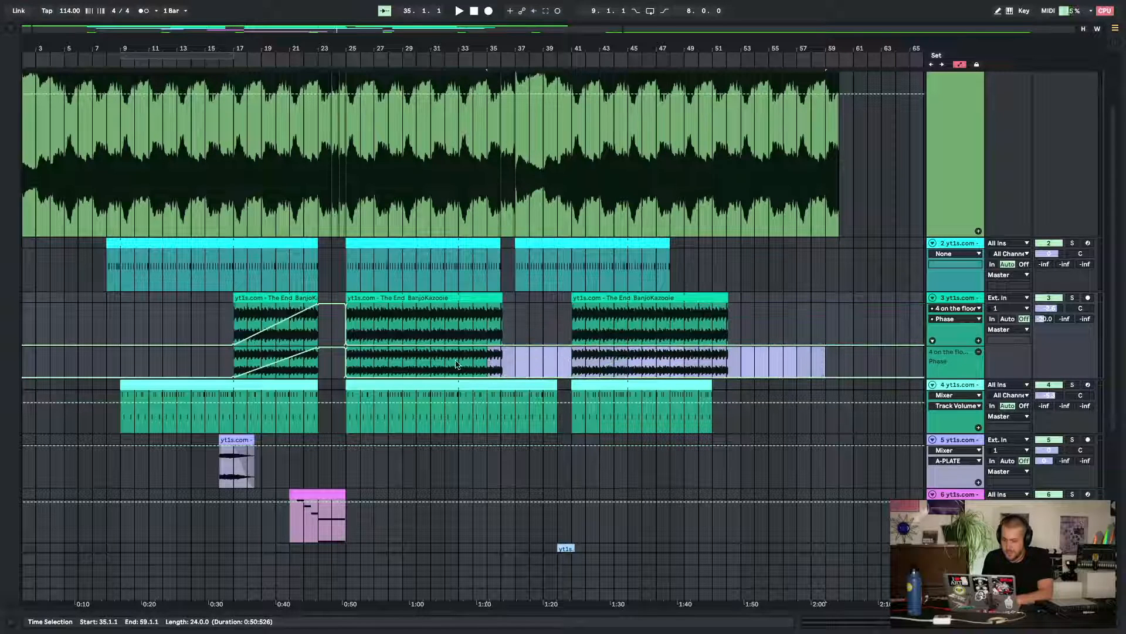
left_click_drag(346, 378, 345, 362)
key("space")
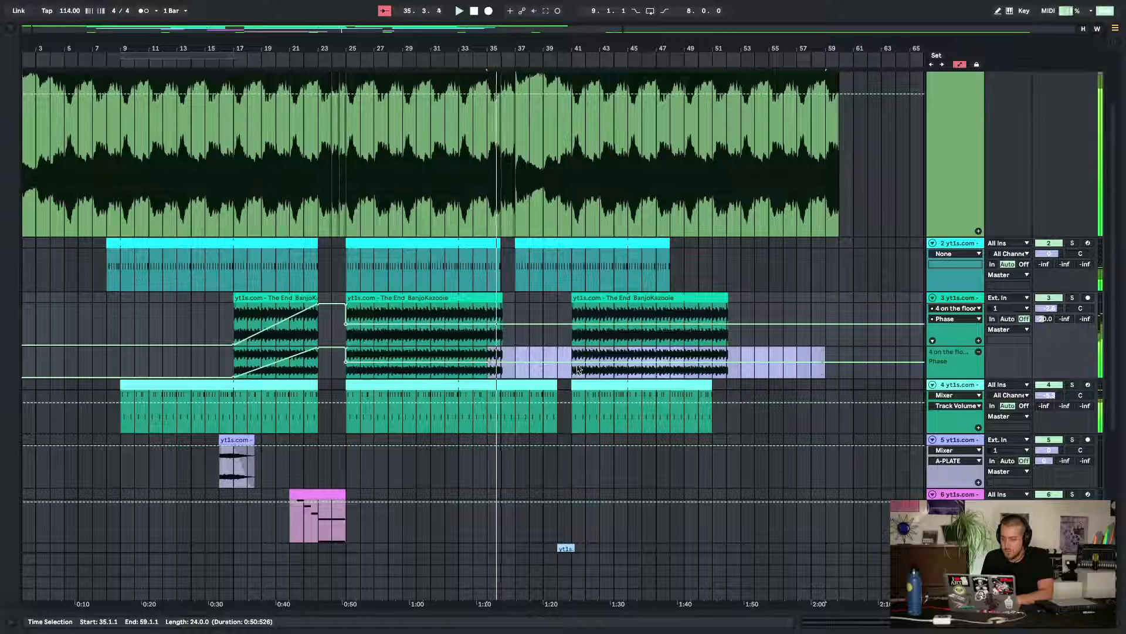
Draw track 3's Phase automation over the last clip with peaks at bars 44 and 50, ending at 0.00° at bar 52, and hide automation
left_click_drag(572, 362, 698, 304)
left_click_drag(728, 349, 727, 377)
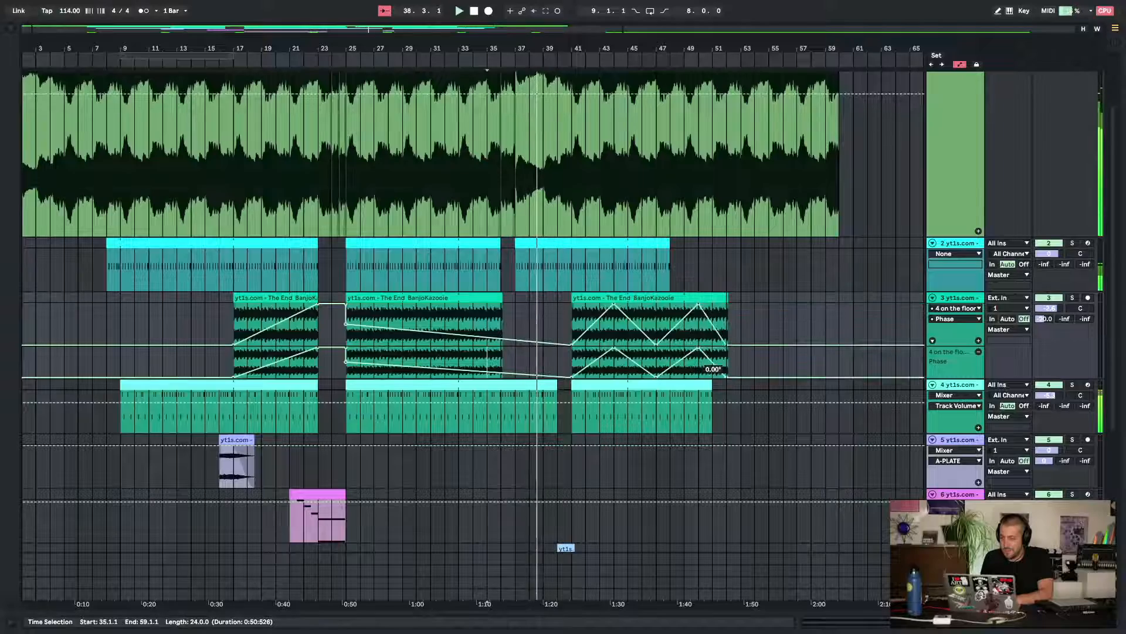
scroll(828, 263, "down", 5)
key("a")
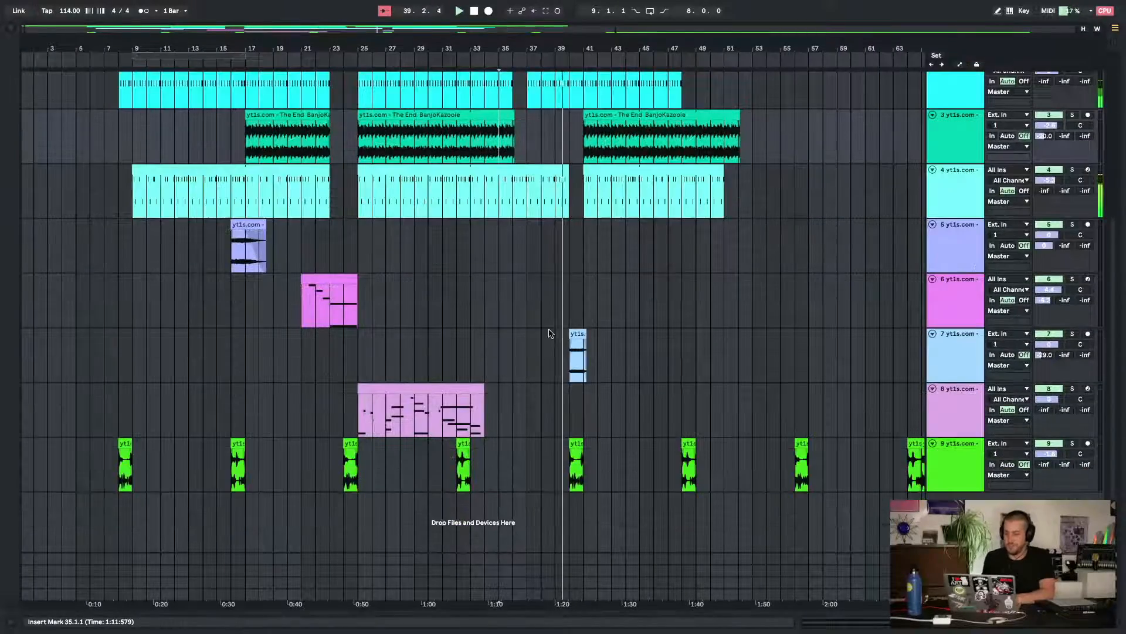
Delete the long leftover Death Mountain clip from bar 65 onward on track 9
scroll(550, 333, "right", 15)
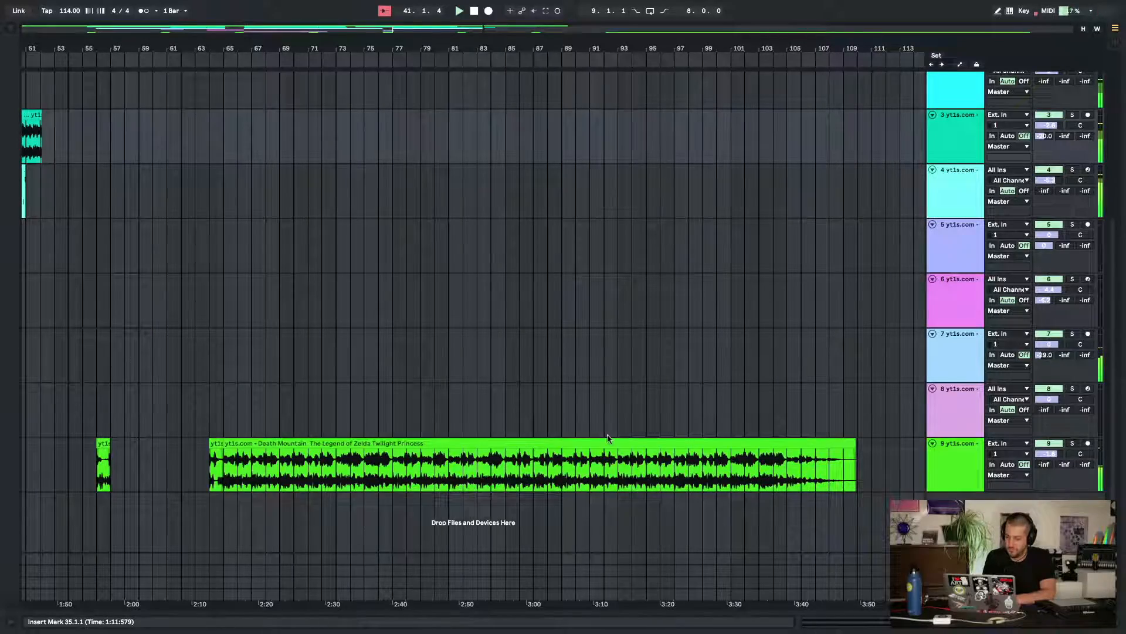
left_click(598, 444)
key("Delete")
scroll(597, 444, "left", 15)
scroll(587, 444, "up", 6)
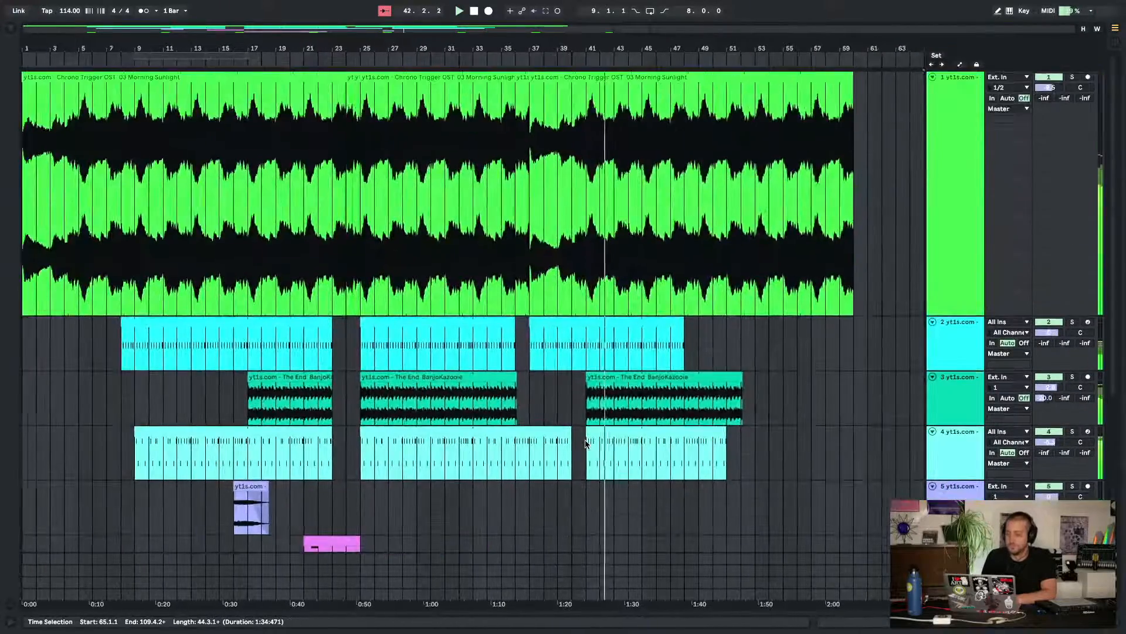
Review the arrangement, open the file browser, and select the Pure a Stream Star Ocean sample in Downloads
scroll(586, 444, "down", 5)
scroll(585, 444, "right", 4)
scroll(585, 444, "left", 1)
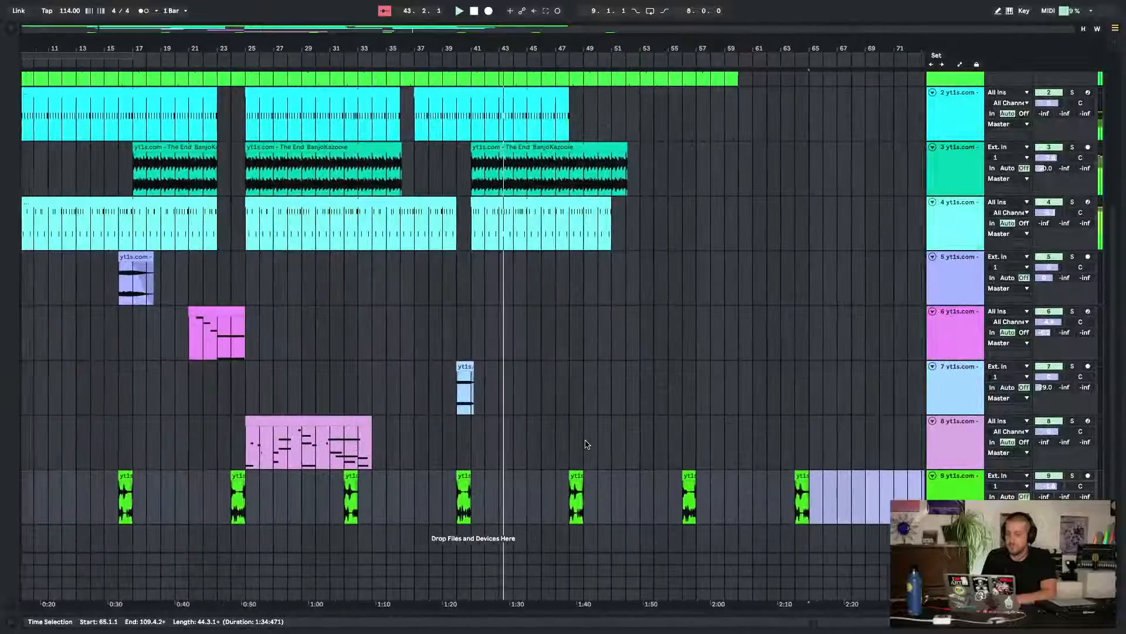
scroll(586, 444, "left", 4)
scroll(585, 444, "up", 4)
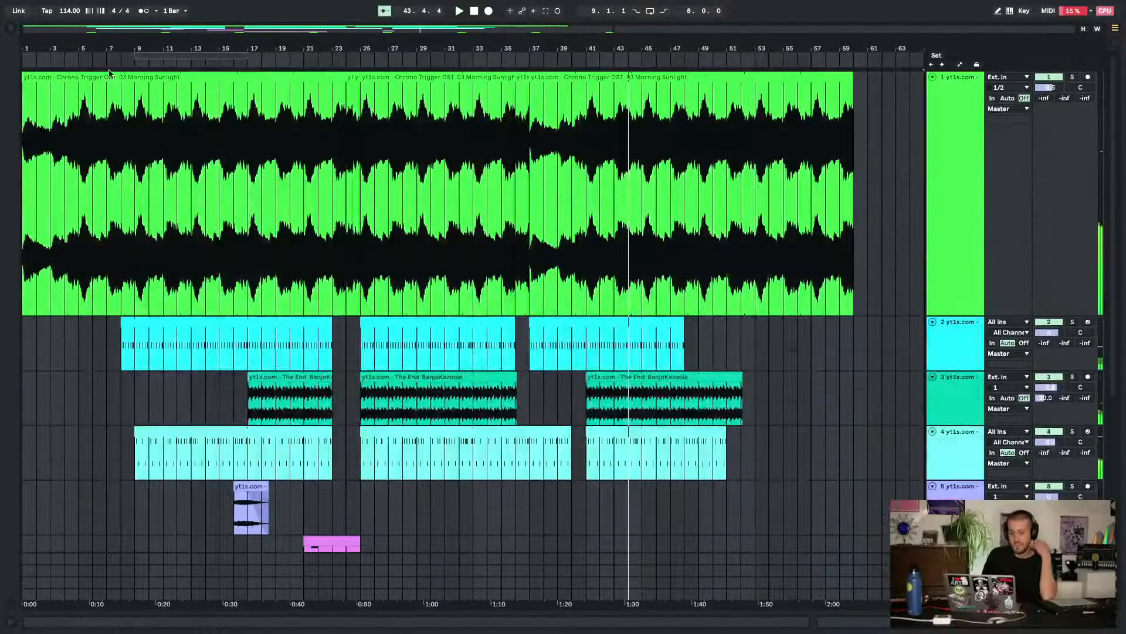
left_click(11, 33)
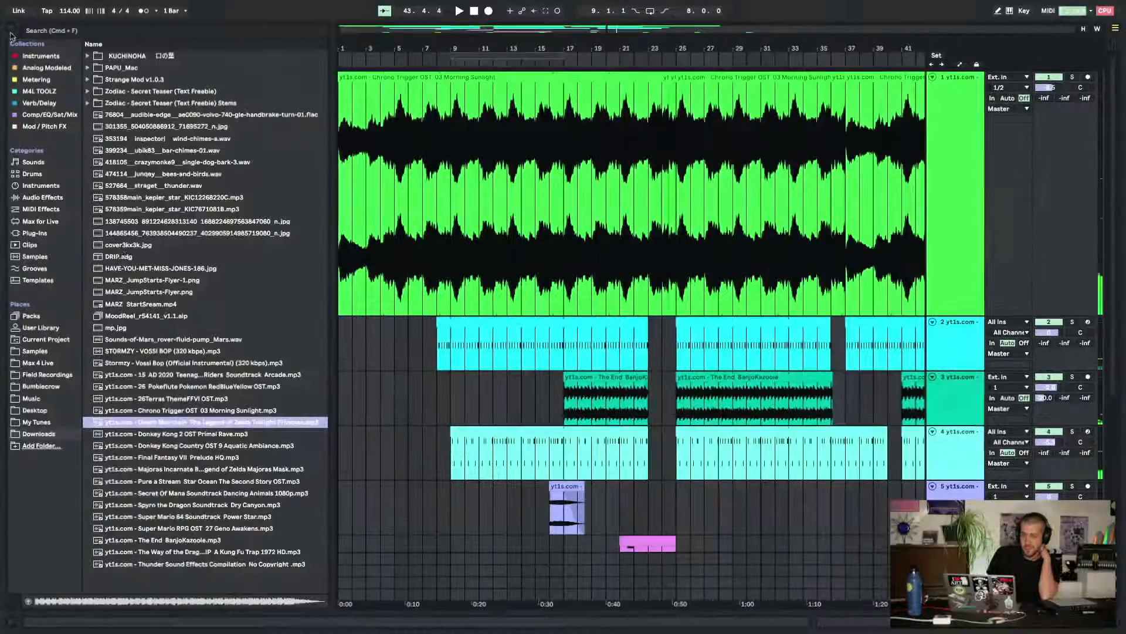
left_click(194, 480)
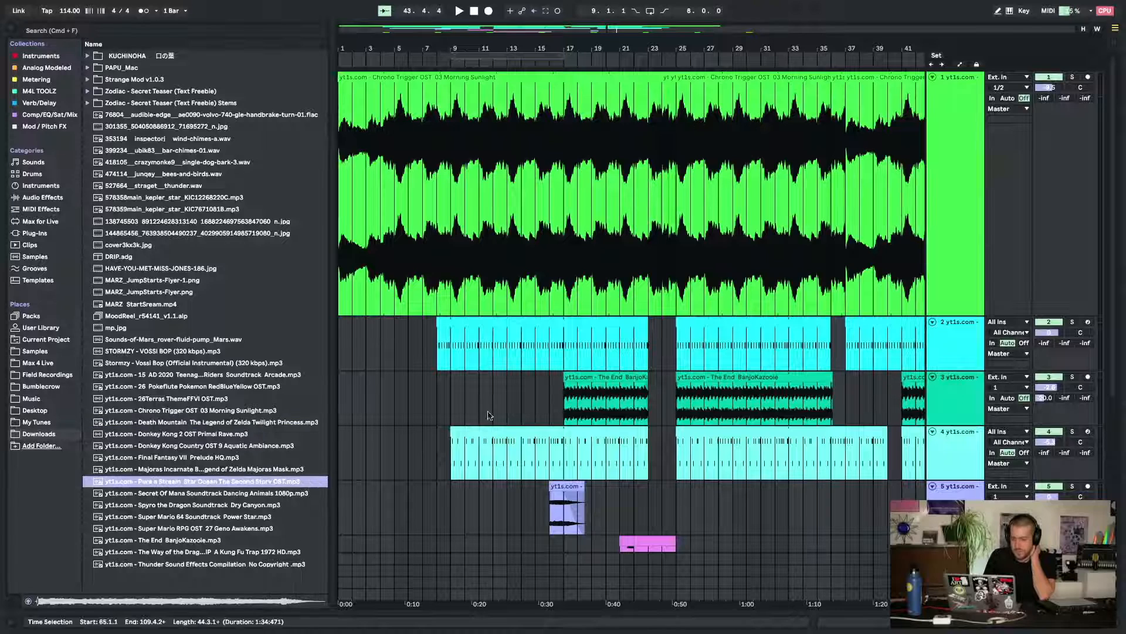
Add a new audio track below track 9 for the Pure a Stream sample
scroll(539, 394, "down", 5)
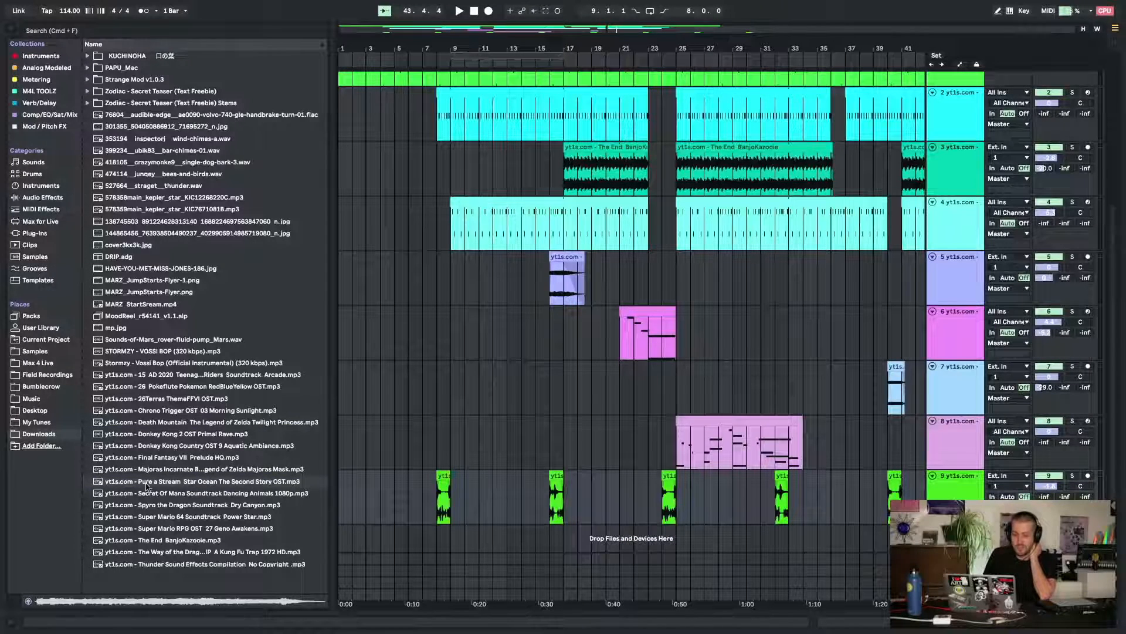
left_click_drag(146, 484, 462, 513)
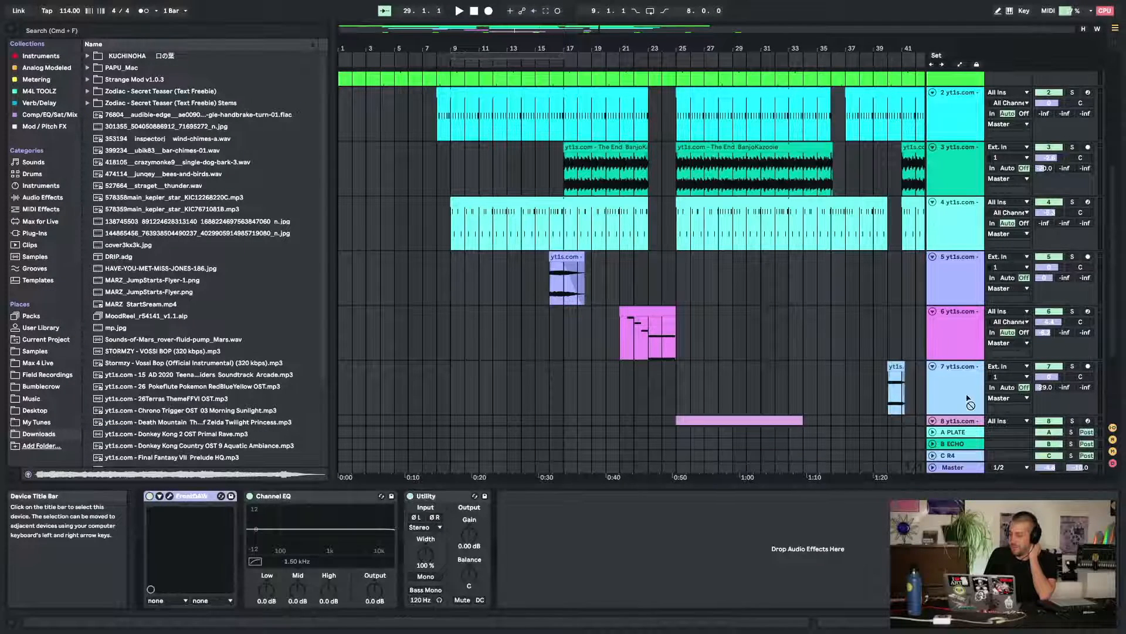
mouse_move(967, 398)
left_mouse_down()
mouse_move(972, 428)
mouse_move(974, 414)
left_mouse_up()
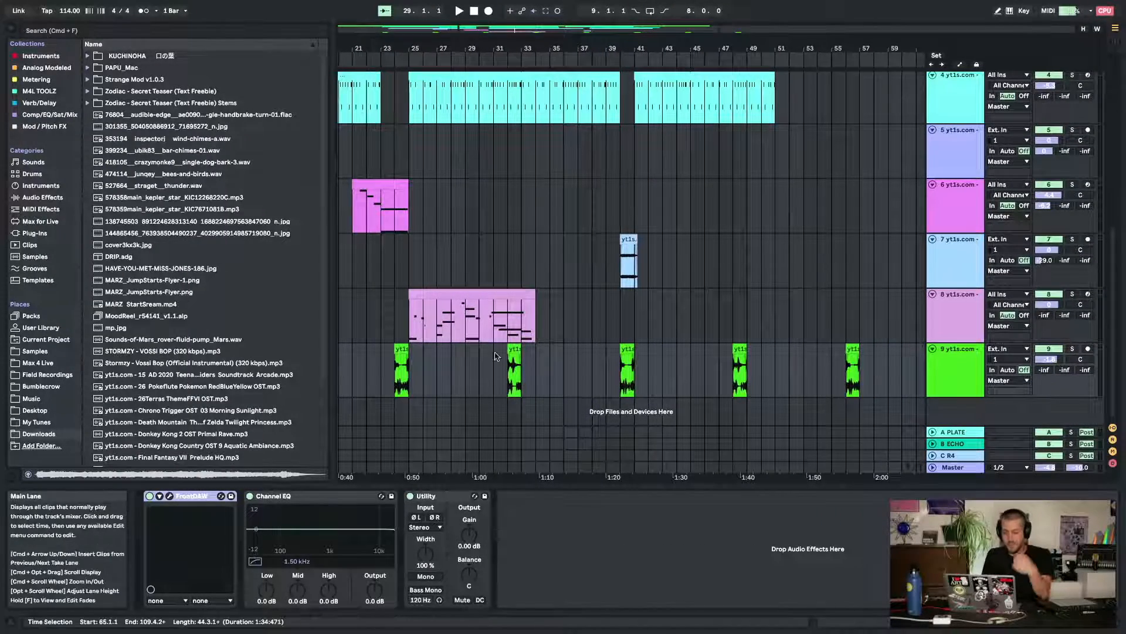
scroll(962, 282, "down", 2)
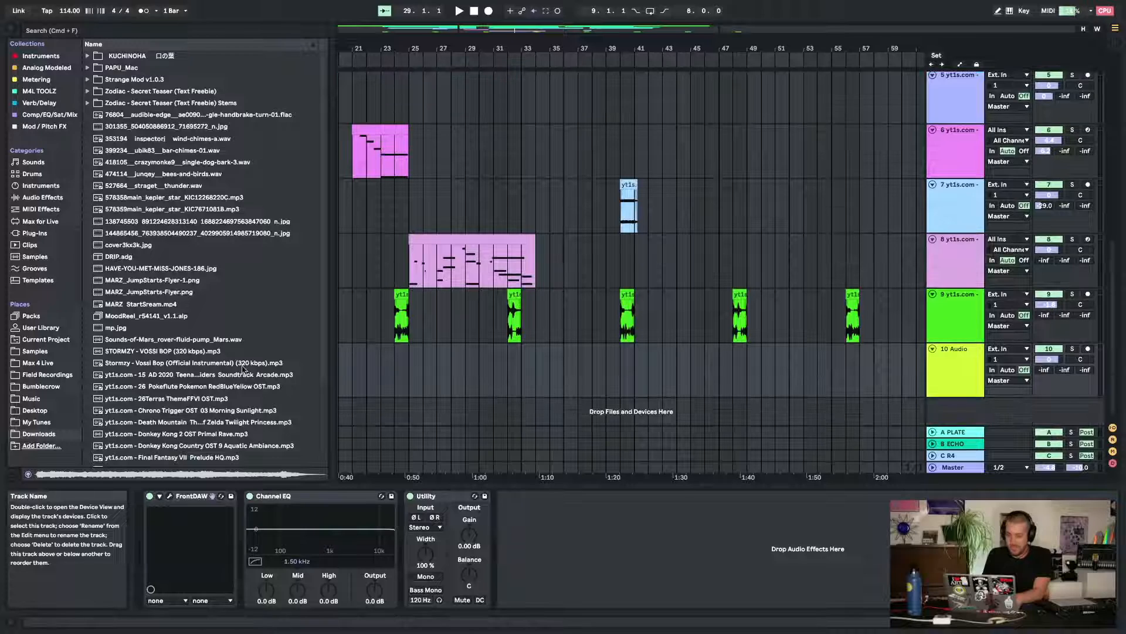
Place the Pure a Stream sample on track 10 and move the clip to start at bar 70
scroll(204, 353, "down", 5)
left_click_drag(126, 380, 741, 362)
scroll(741, 362, "right", 10)
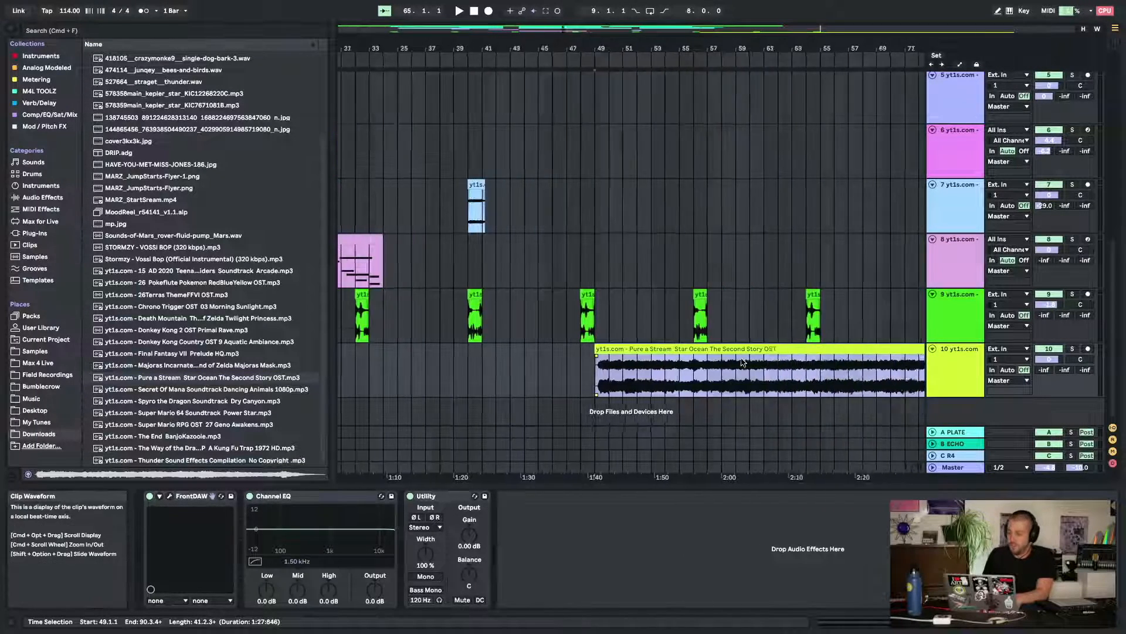
left_click_drag(657, 354, 953, 355)
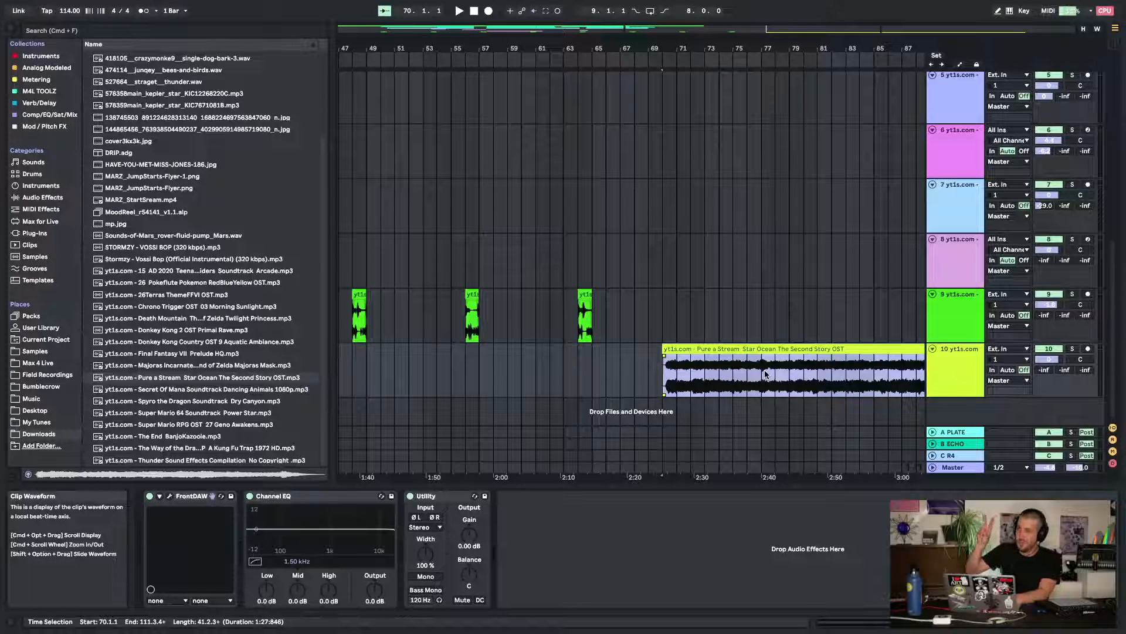
Audition the Pure a Stream clip from bars 70, 75 and 77 to find a usable phrase
key("space")
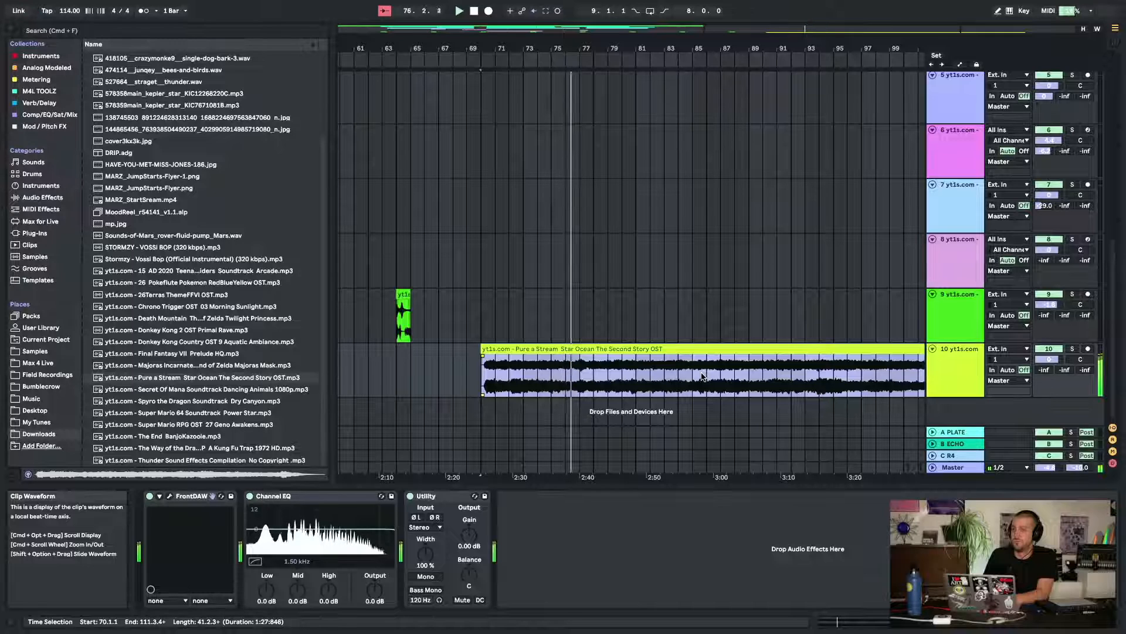
left_click(553, 380)
key("space")
key("space")
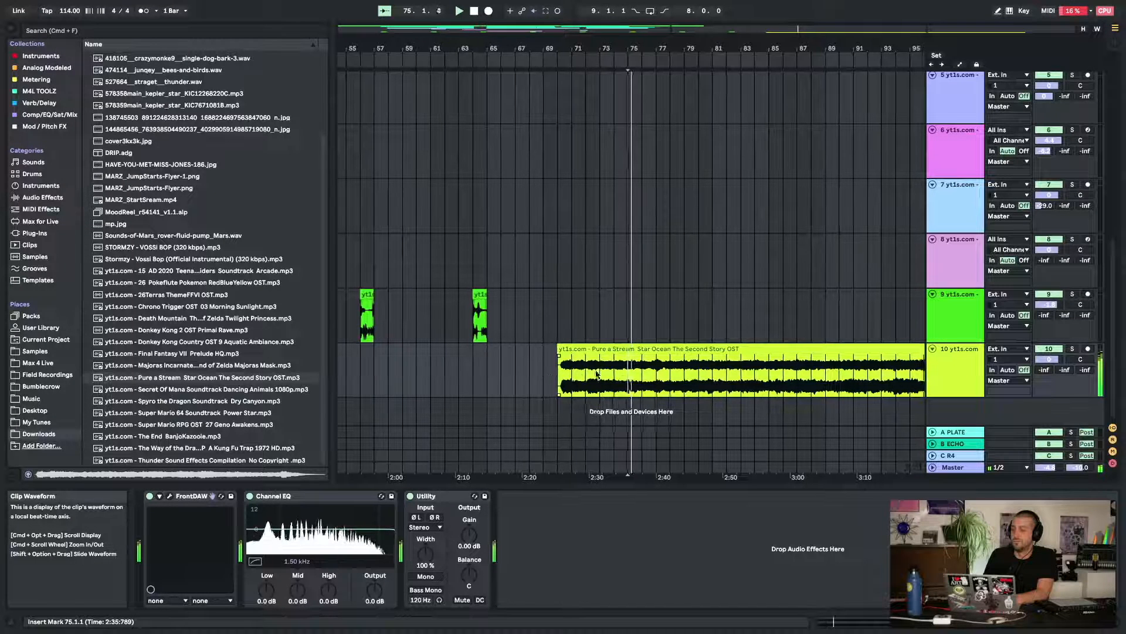
key("space")
key("space")
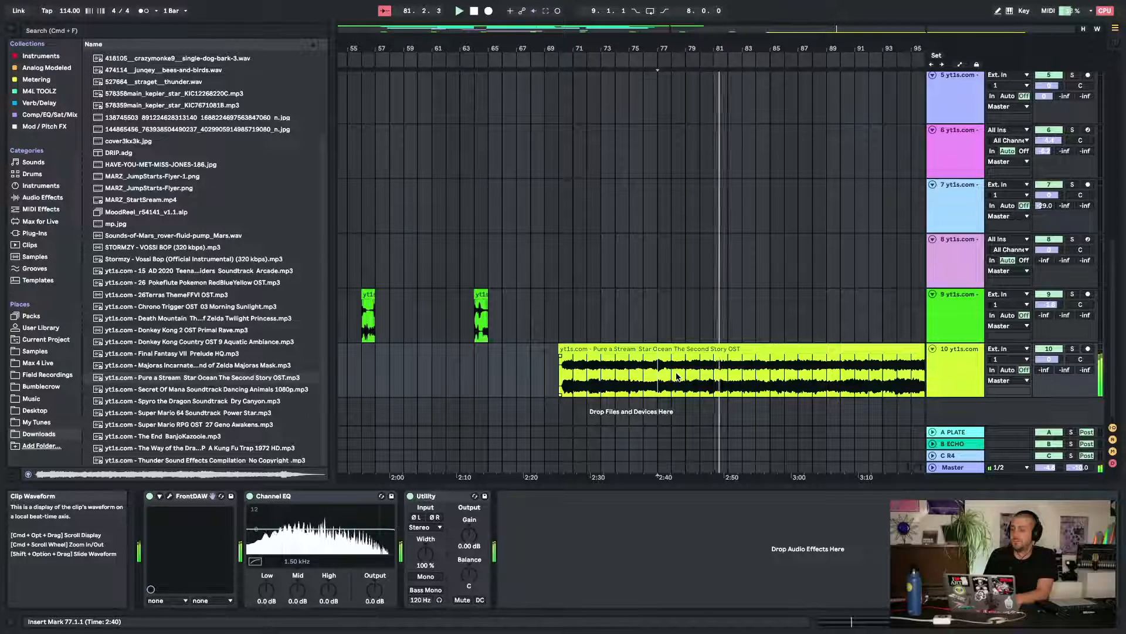
key("space")
key("space")
key("space")
Trim the Pure a Stream clip's beginning to bar 77 and move its sample start to 0:16.224 in the clip editor
double_click(622, 349)
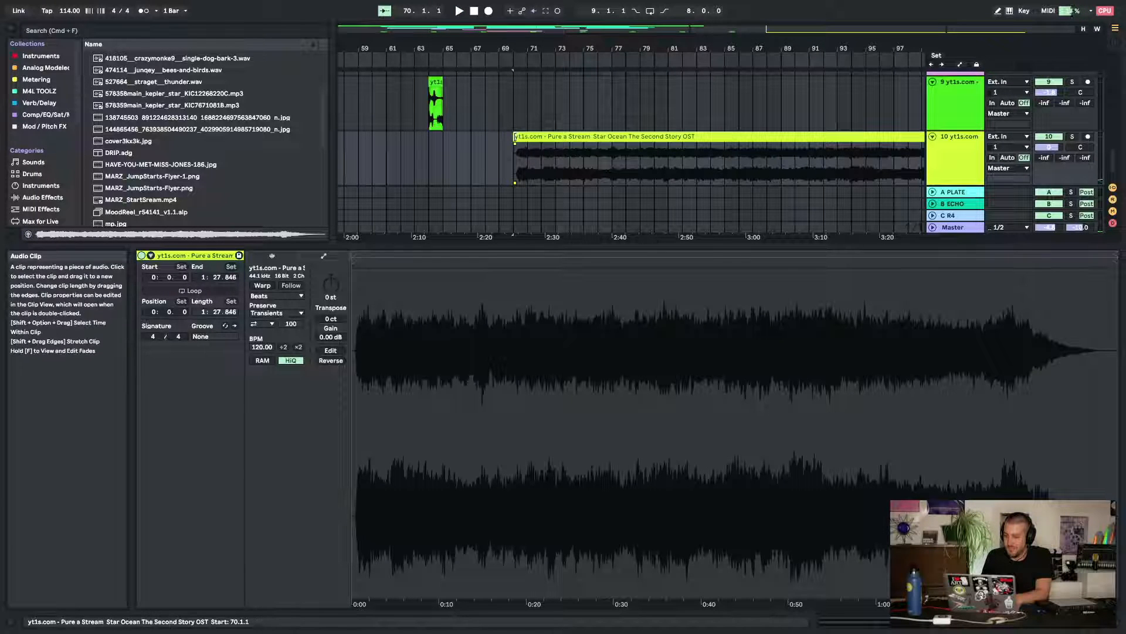
left_click_drag(514, 137, 612, 134)
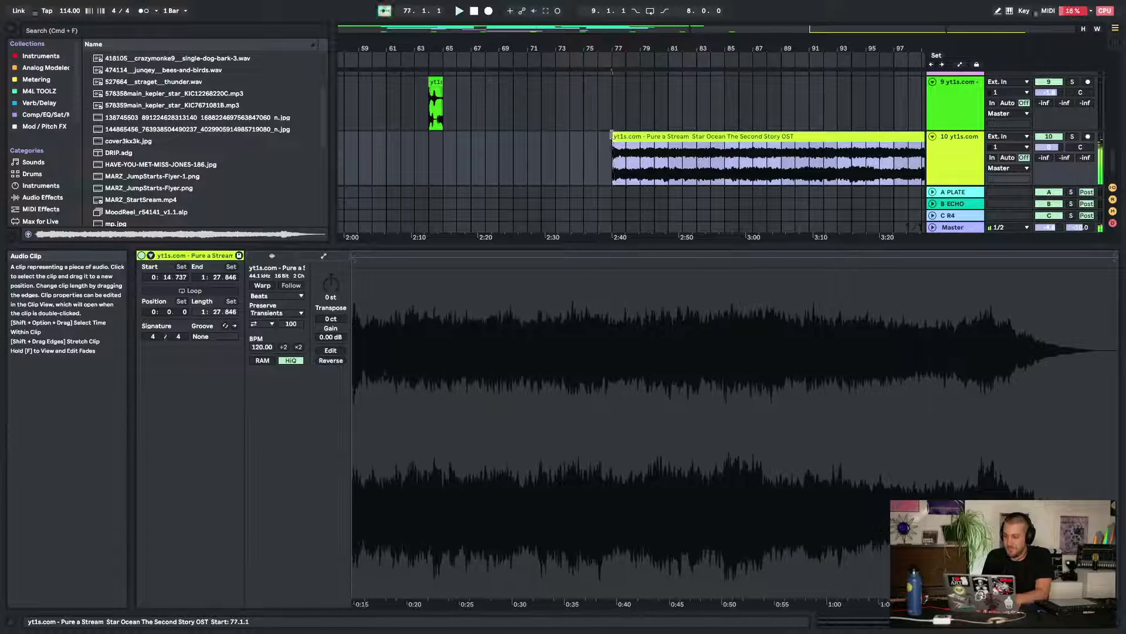
left_click_drag(364, 277, 365, 352)
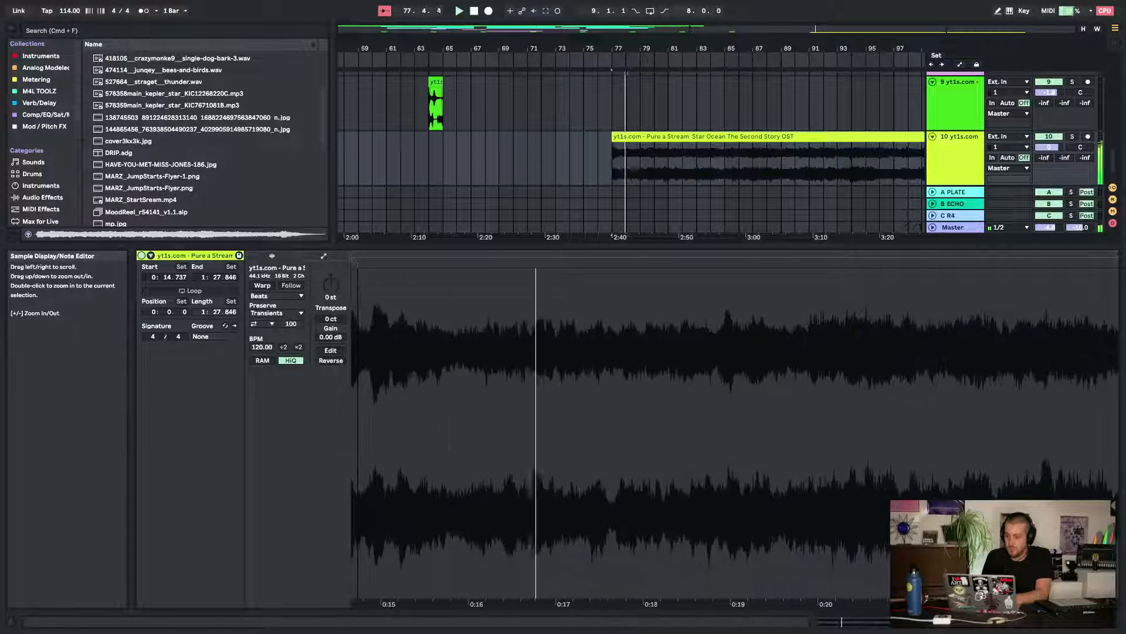
left_click_drag(360, 262, 489, 285)
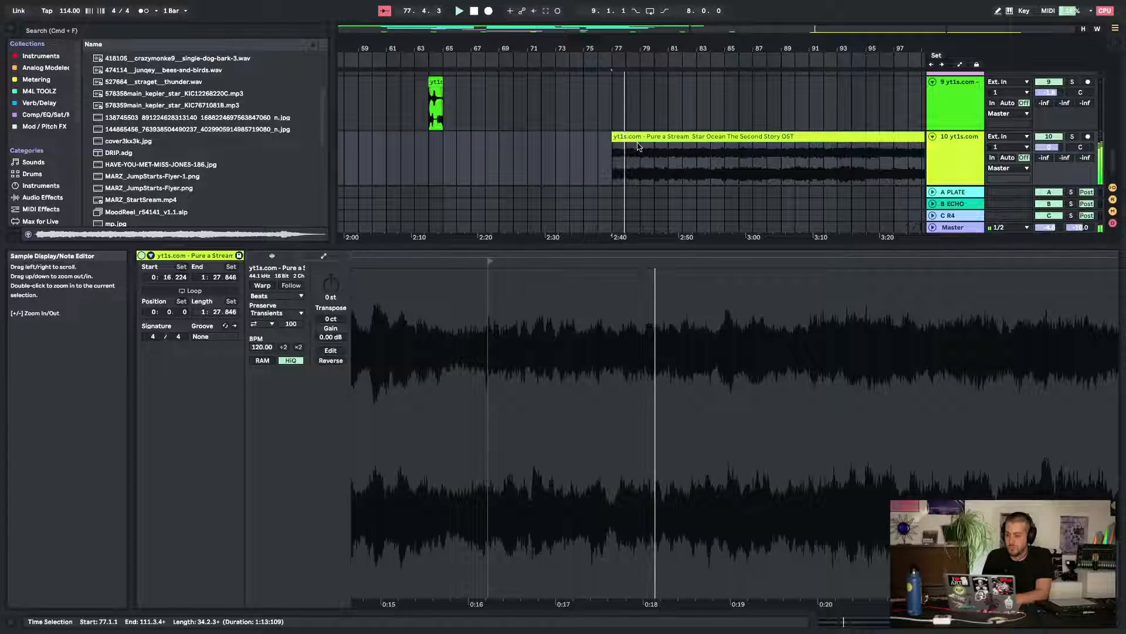
Listen to the trimmed Pure a Stream clip's opening and its ending from bar 107
left_click_drag(684, 50, 740, 49)
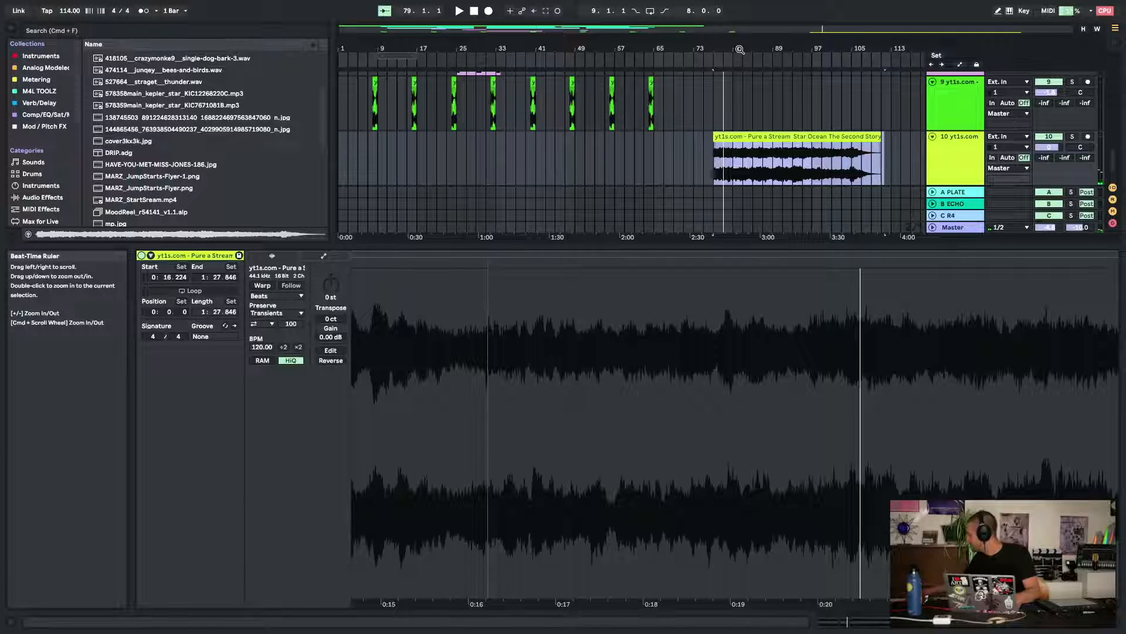
key("space")
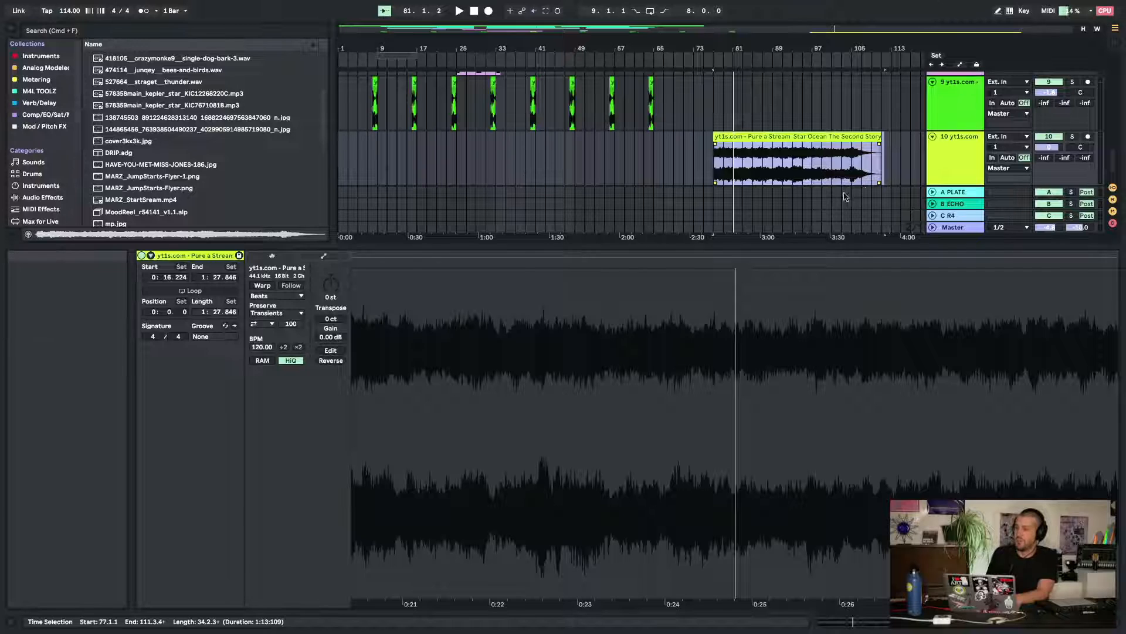
left_click(853, 169)
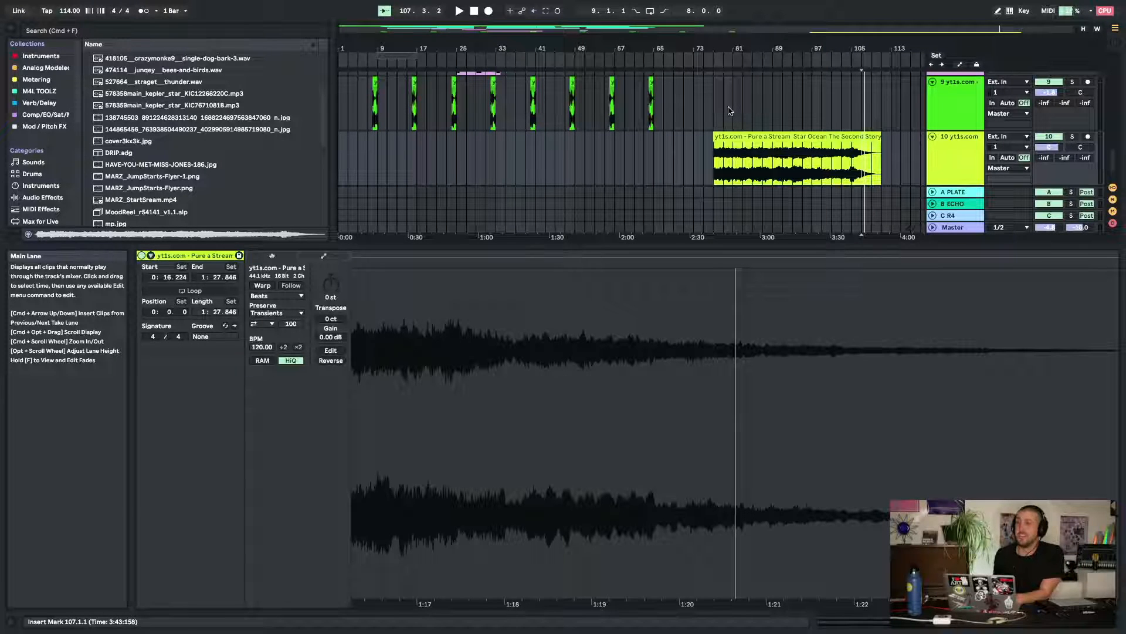
left_click(734, 138)
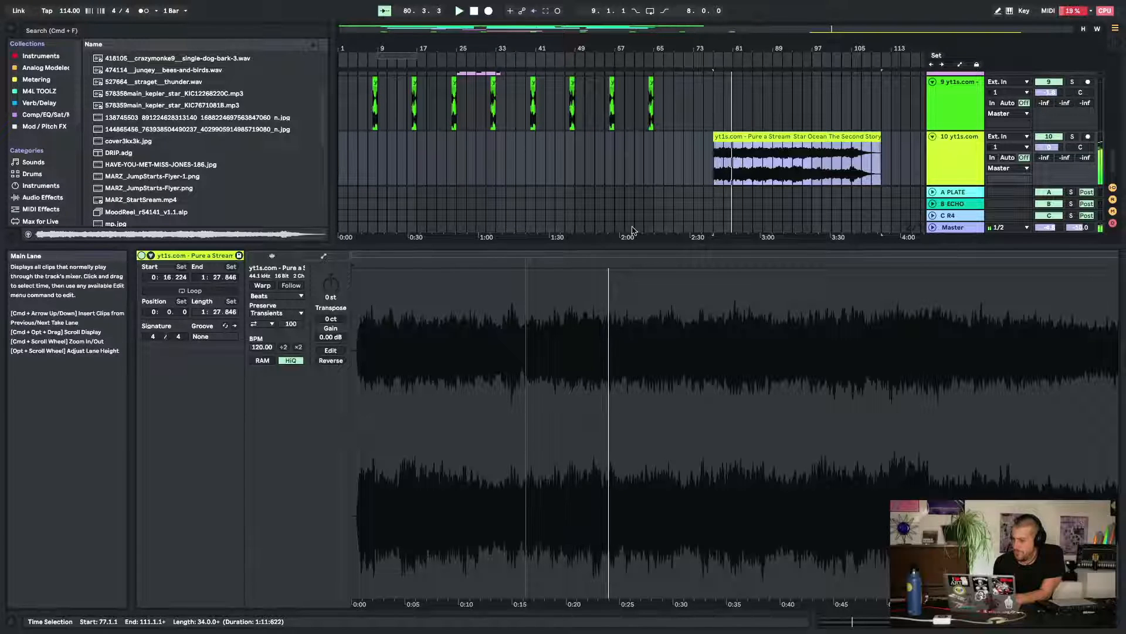
Split the Pure a Stream clip at bar 81 and delete everything after the split
left_click(733, 171)
key("super+e")
key("space")
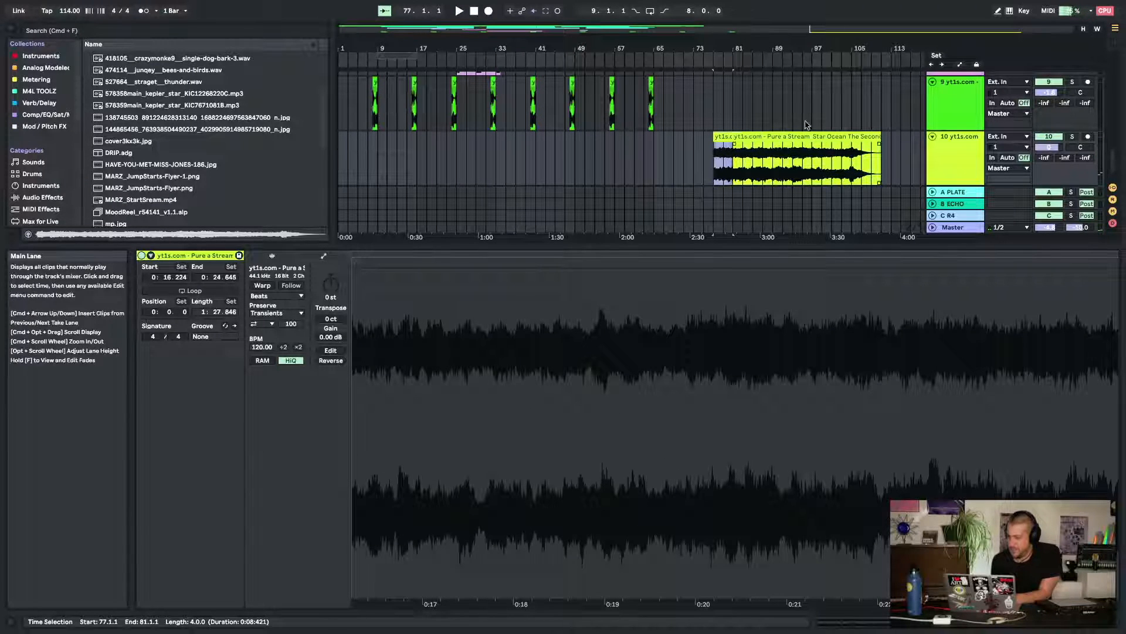
left_click(776, 133)
key("Delete")
Loop the remaining four-bar Pure a Stream clip from bar 77 to 81 and start playback
left_click(722, 146)
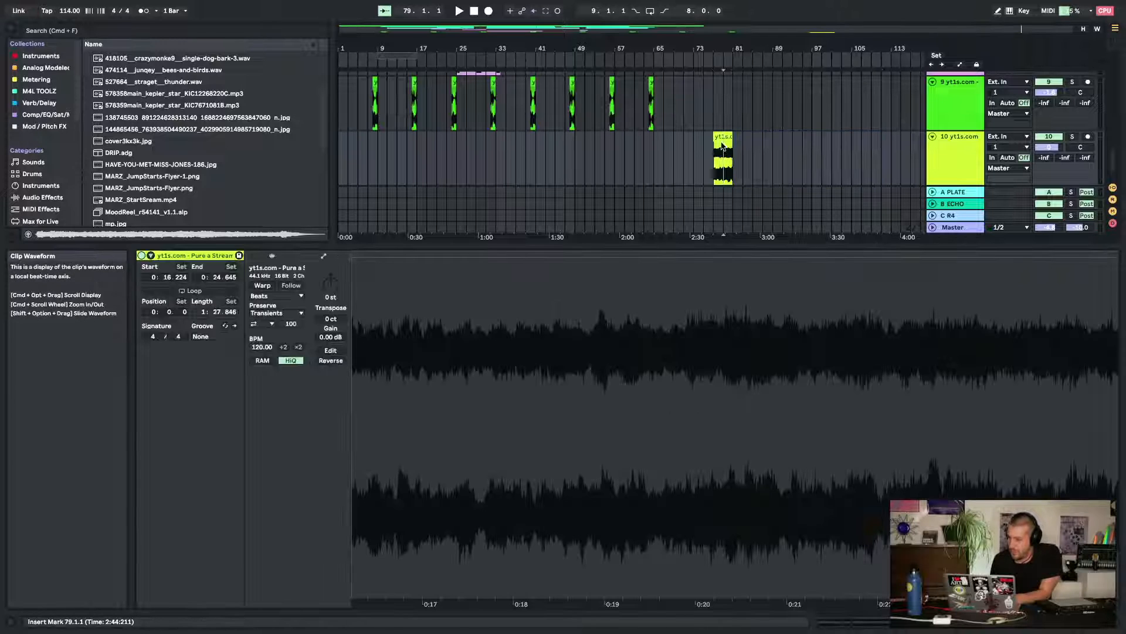
left_click(724, 134)
key("super+l")
key("space")
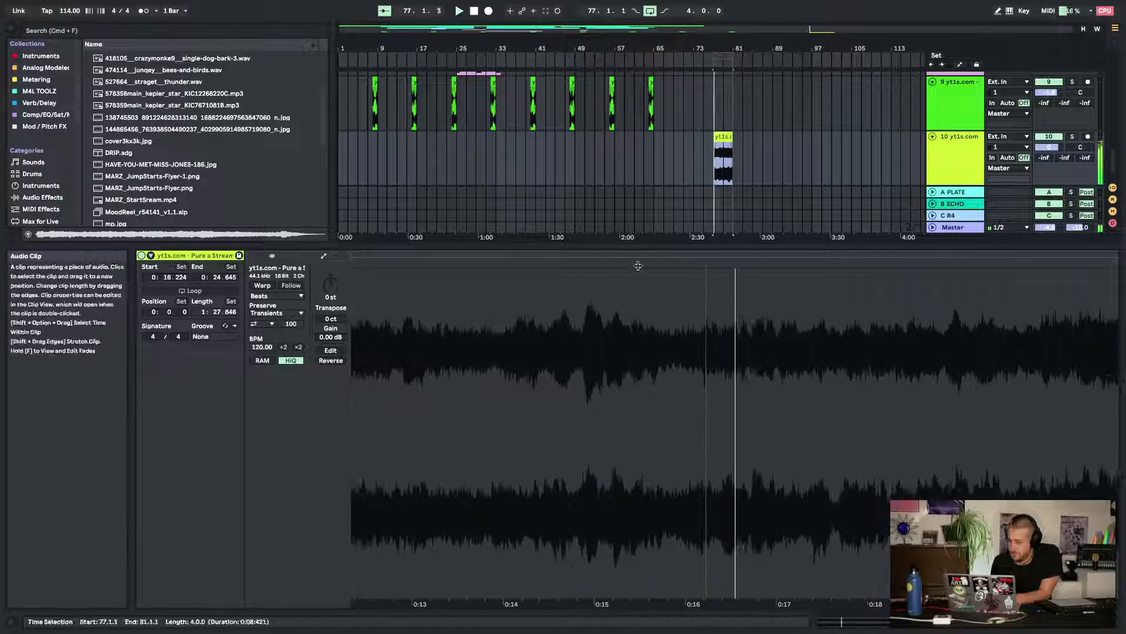
Shift the Pure a Stream clip's sample start to 0:16.165 and turn on warping for the clip
mouse_move(642, 293)
left_mouse_down()
mouse_move(493, 294)
mouse_move(493, 263)
left_mouse_up()
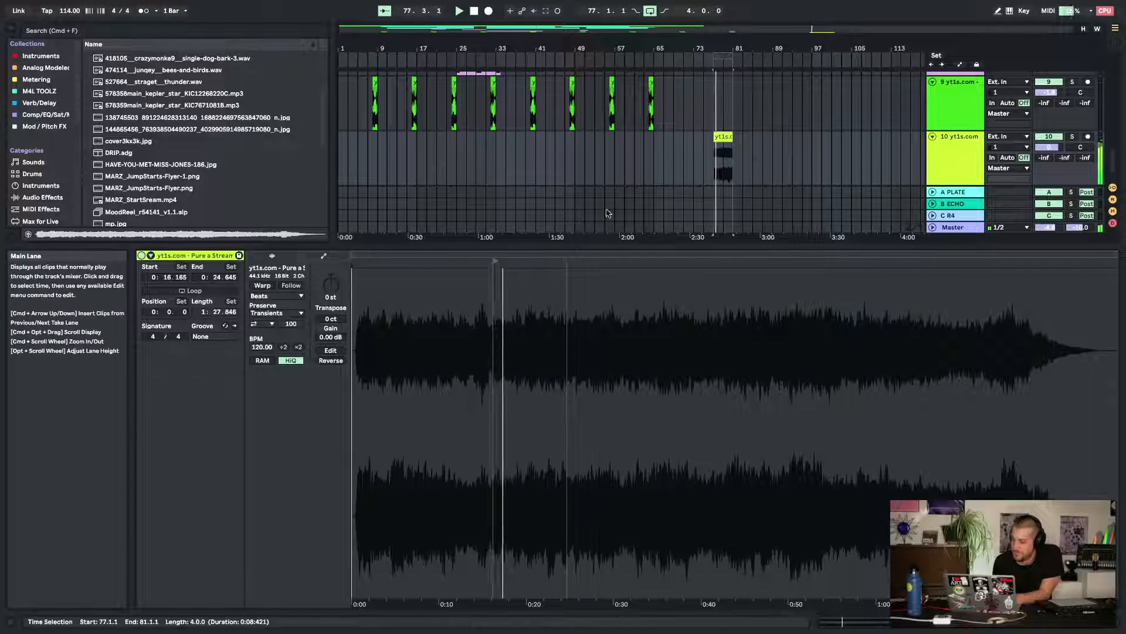
double_click(710, 54)
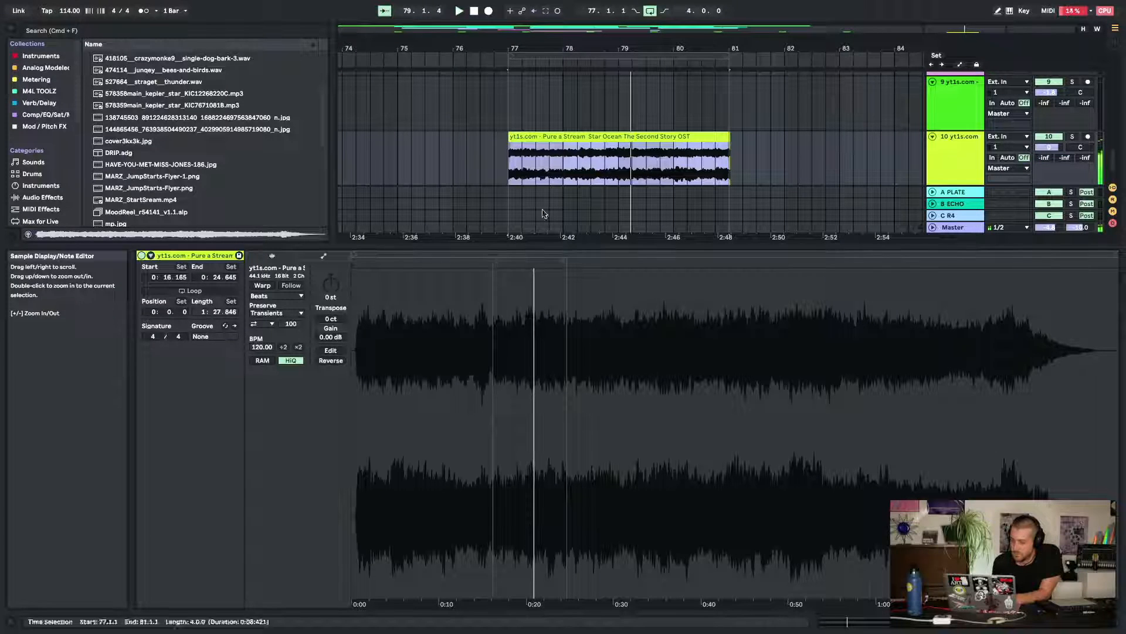
left_click(262, 286)
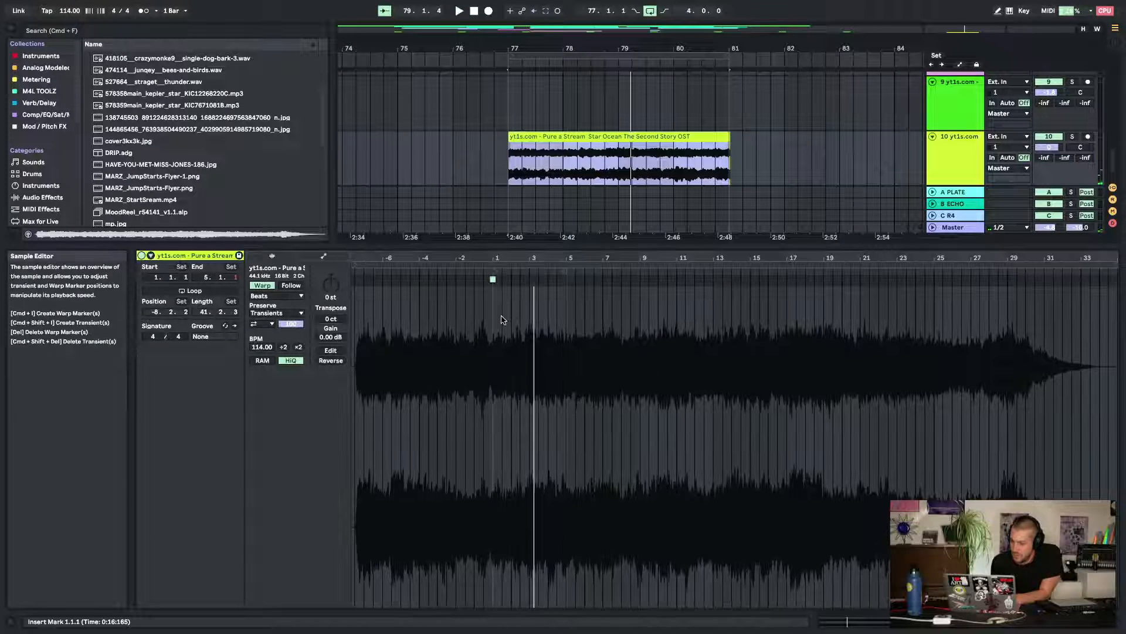
Add a warp marker at 0:24.293 in the sample, stretch it to beat 5.1.1 and play back the warped loop
double_click(564, 282)
left_click_drag(564, 282, 576, 283)
key("space")
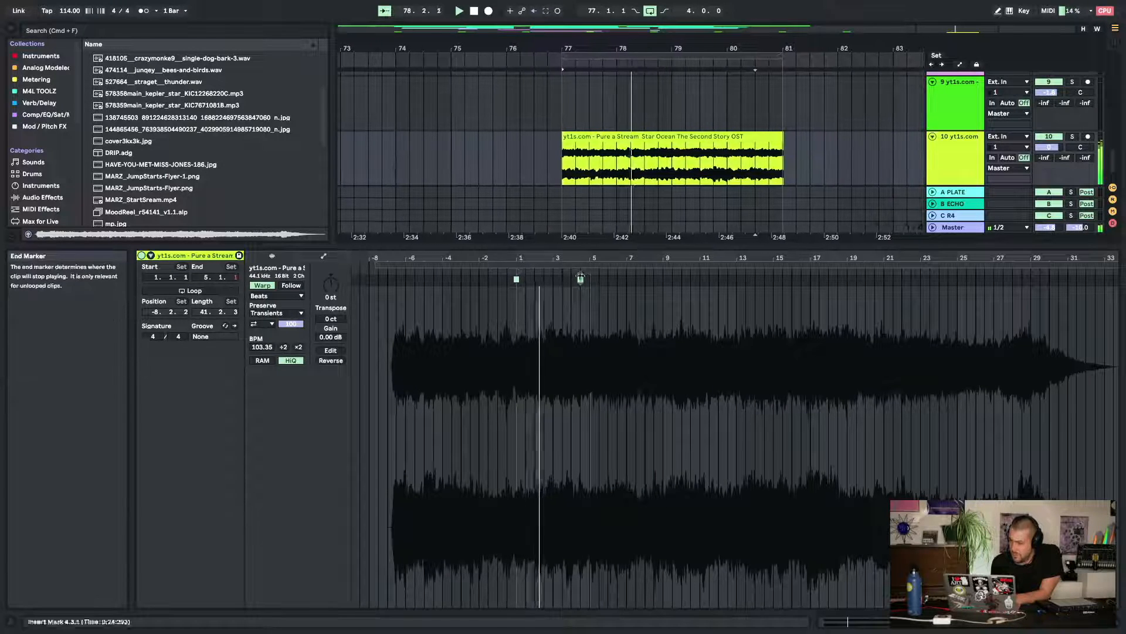
mouse_move(551, 280)
left_mouse_down()
mouse_move(586, 346)
mouse_move(671, 286)
left_mouse_up()
double_click(544, 281)
key("space")
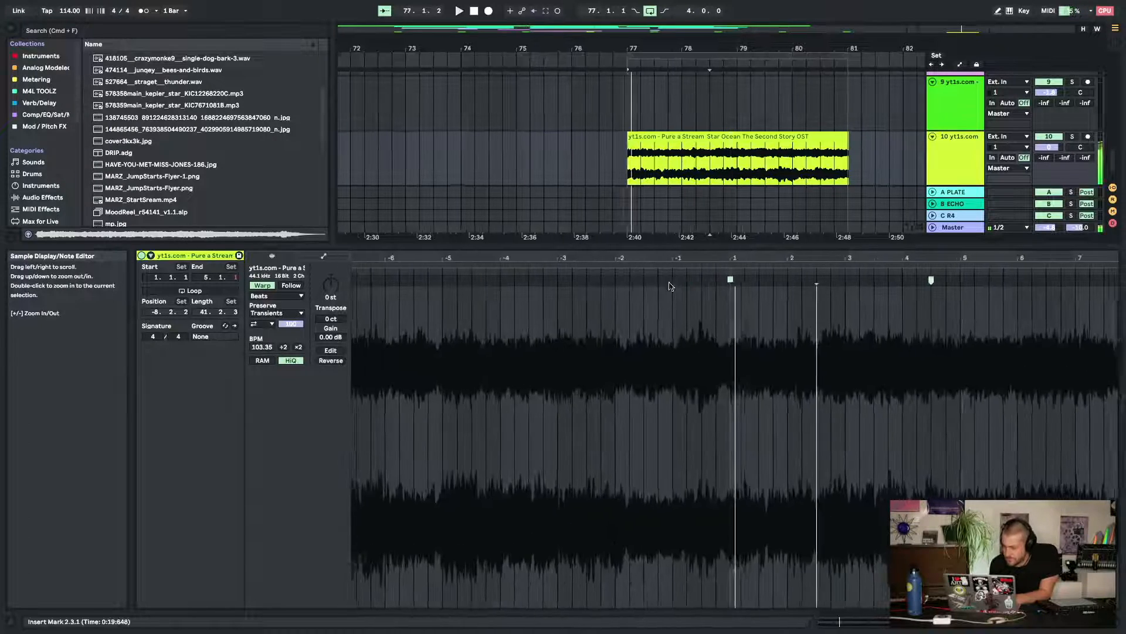
key("space")
left_click_drag(900, 279, 923, 278)
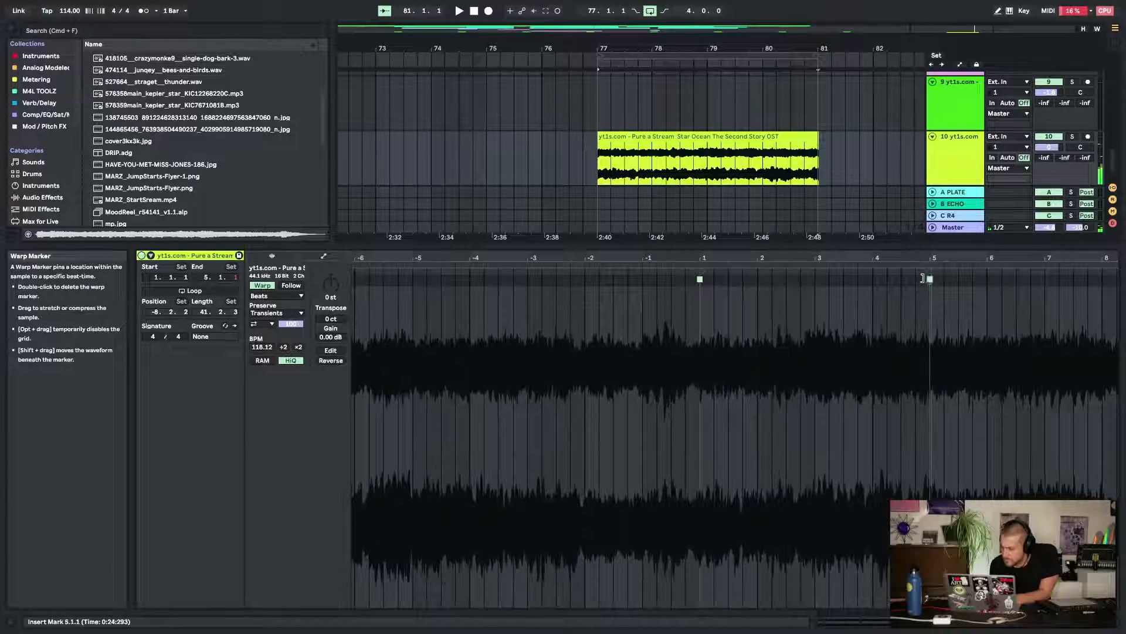
key("space")
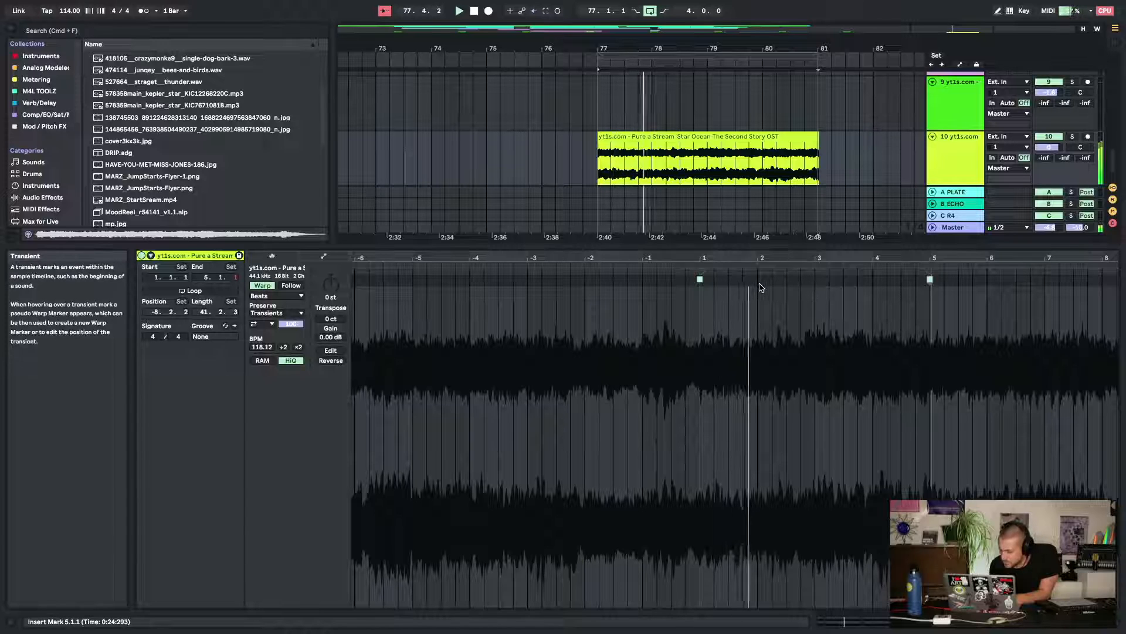
Try a warp marker at 3.1.1 on 0:19.767, pin 5.1.1 to 0:23.623, and remove the 3.1.1 marker
left_click(801, 287)
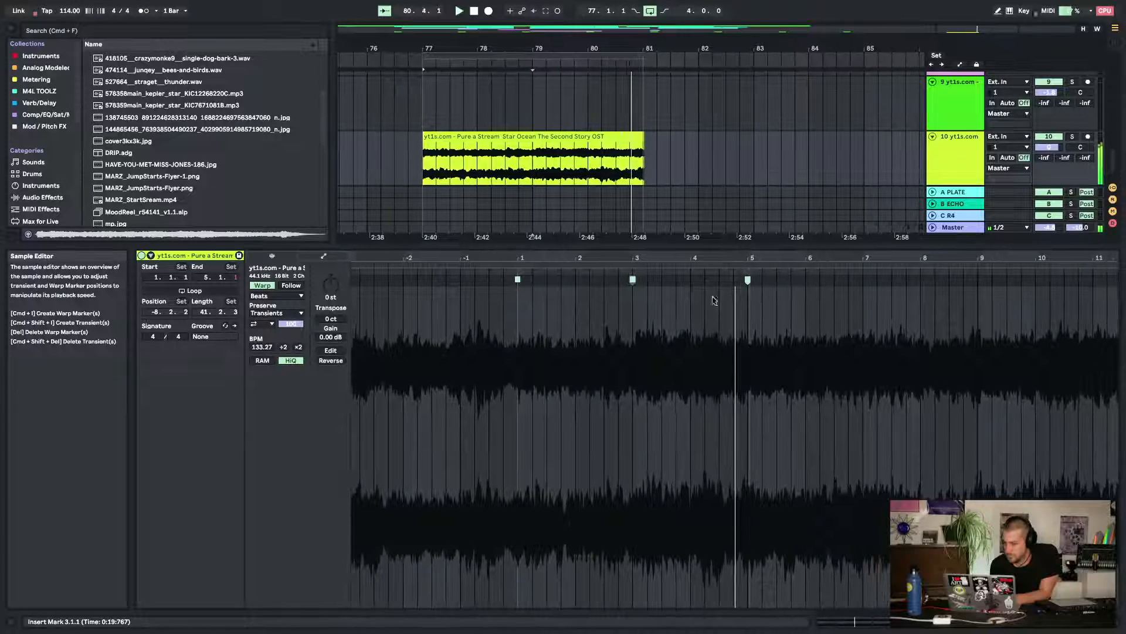
double_click(748, 280)
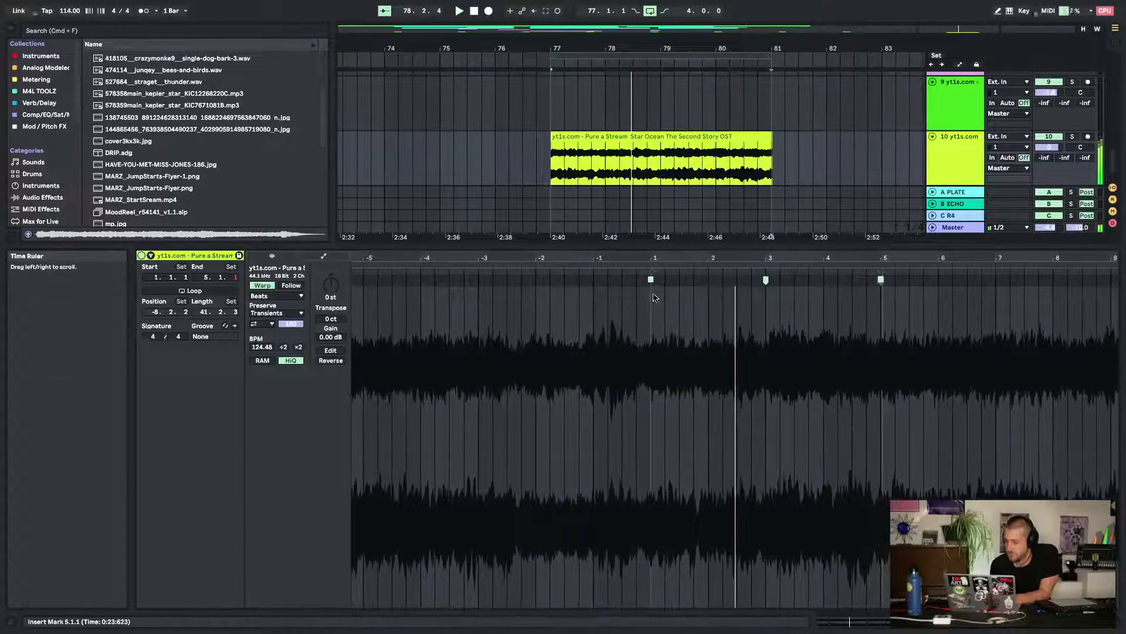
double_click(812, 281)
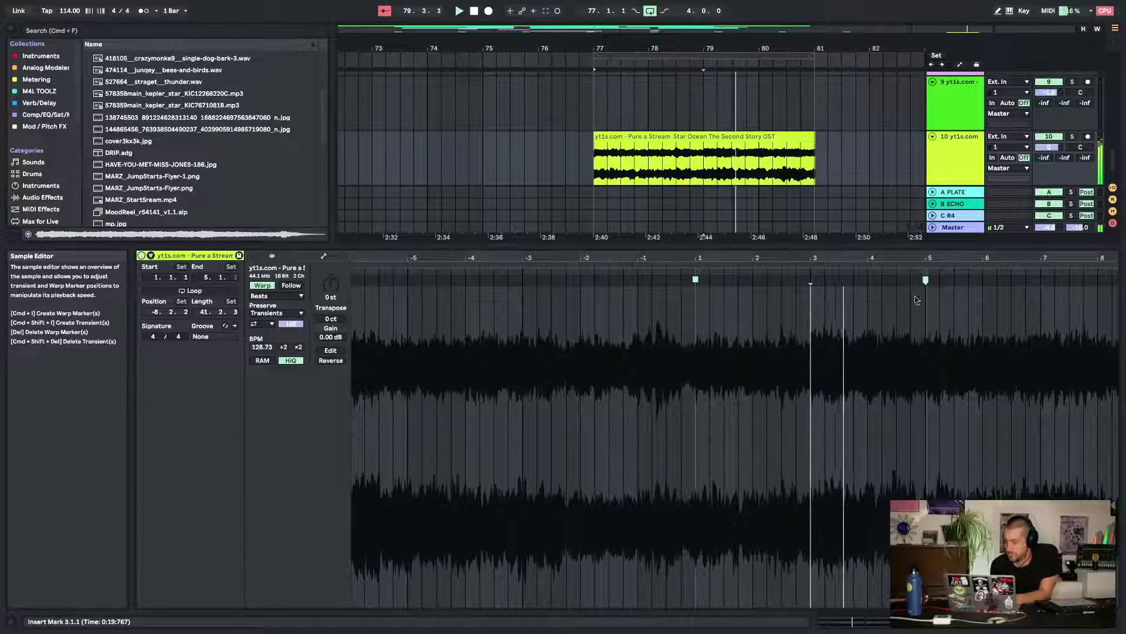
Replace the warp marker at 5.1.1 so the beat falls on a slightly earlier point of the sample
left_click_drag(944, 258, 944, 299)
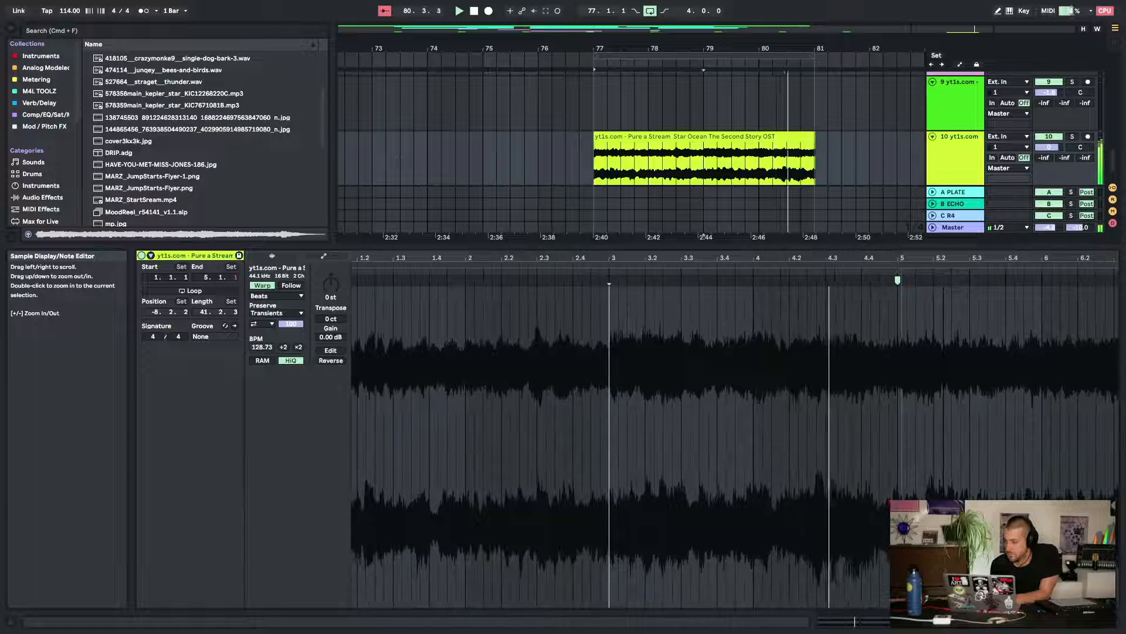
double_click(880, 281)
double_click(880, 280)
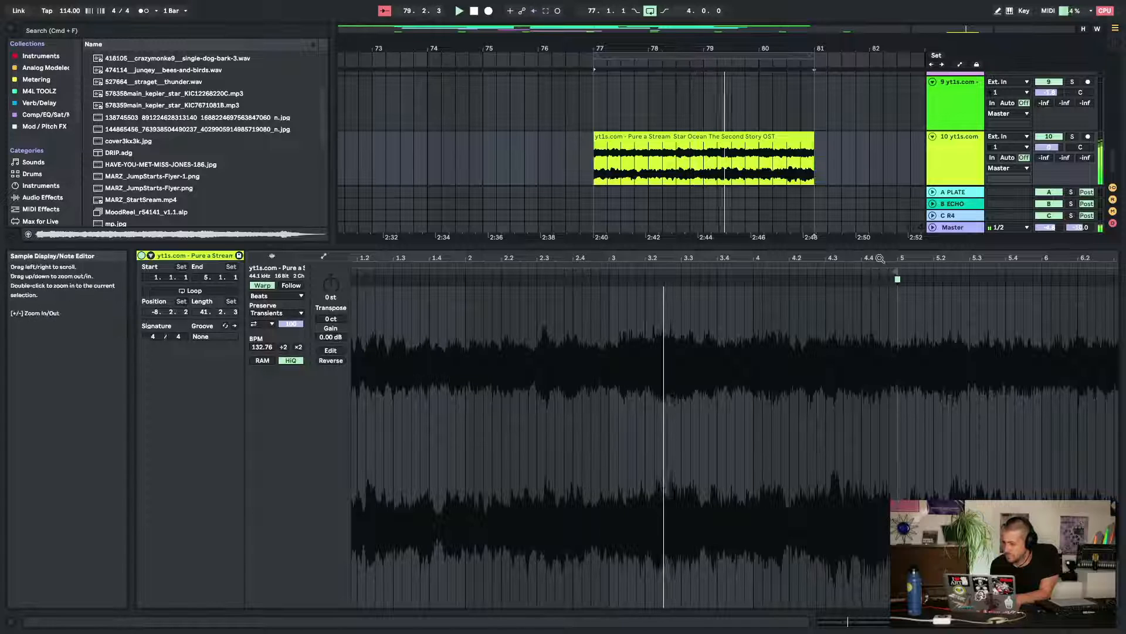
Replace the warp marker at 1.1.1 so the clip's first beat falls on 0:16.558 of the sample
left_click_drag(886, 271, 881, 258)
double_click(710, 280)
double_click(694, 280)
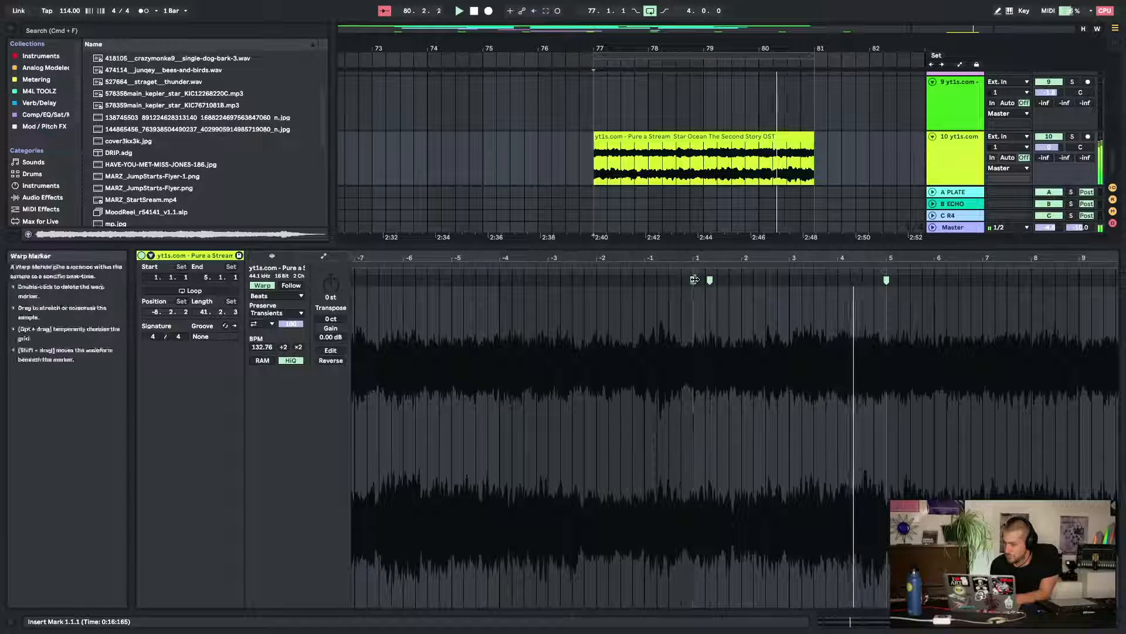
double_click(704, 281)
left_click_drag(703, 281, 693, 281)
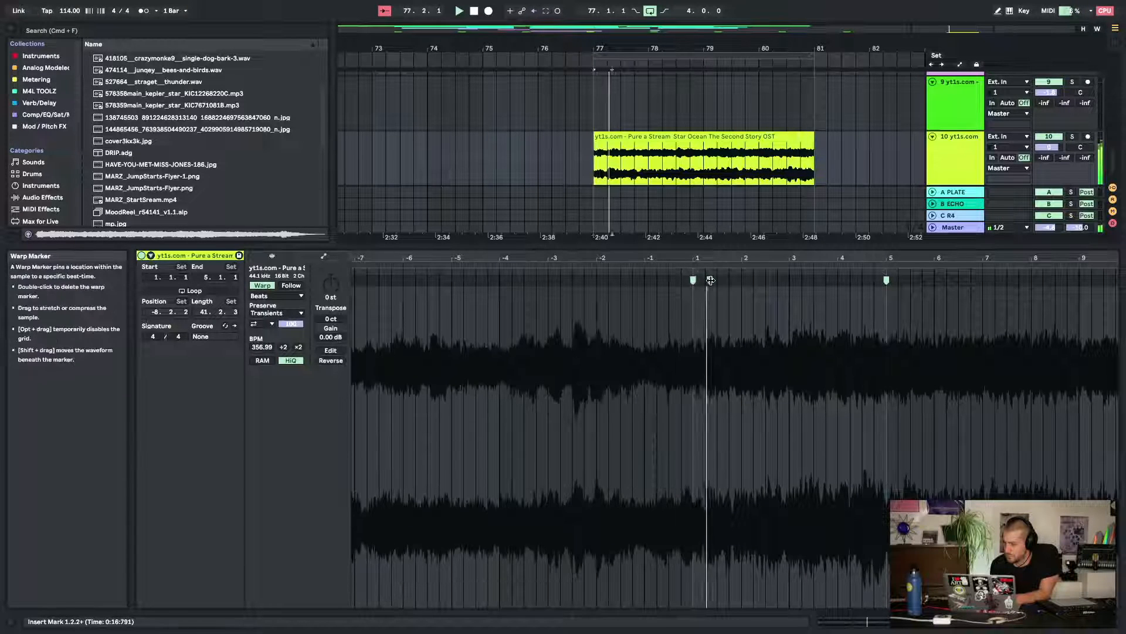
double_click(710, 281)
Loop the sample from 1.1.1 to 5.1.1 and set the clip's warp mode to Complex
left_click_drag(691, 365, 874, 360)
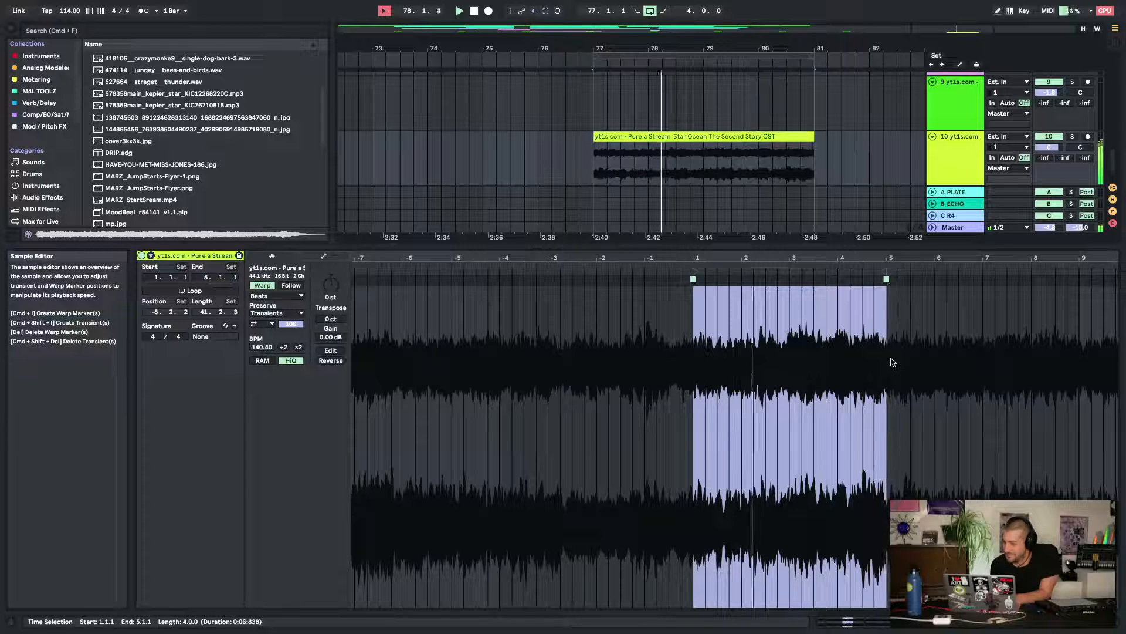
key("super+l")
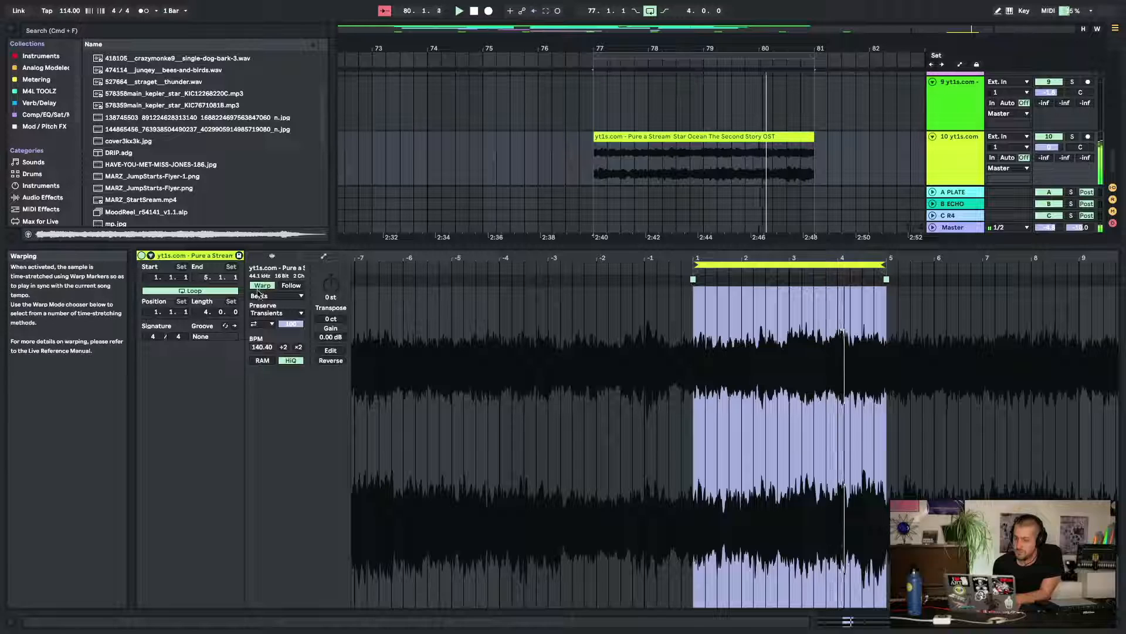
left_click(275, 296)
left_click(264, 342)
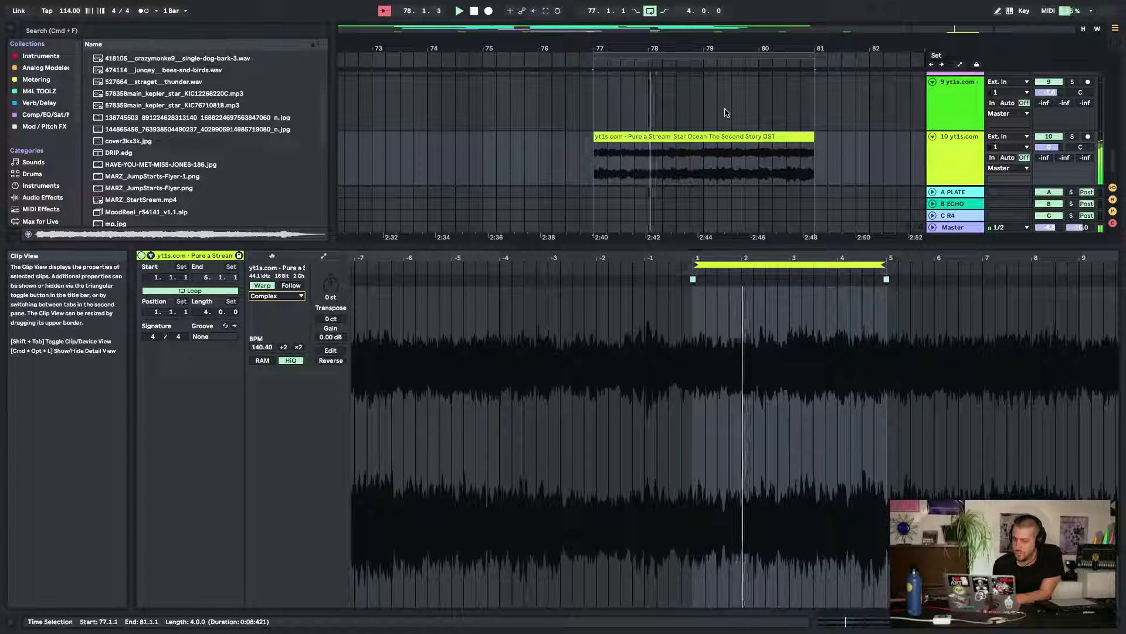
Move the Pure a Stream clip on track 10 from bar 77 to start at bar 51
key("super+alt+l")
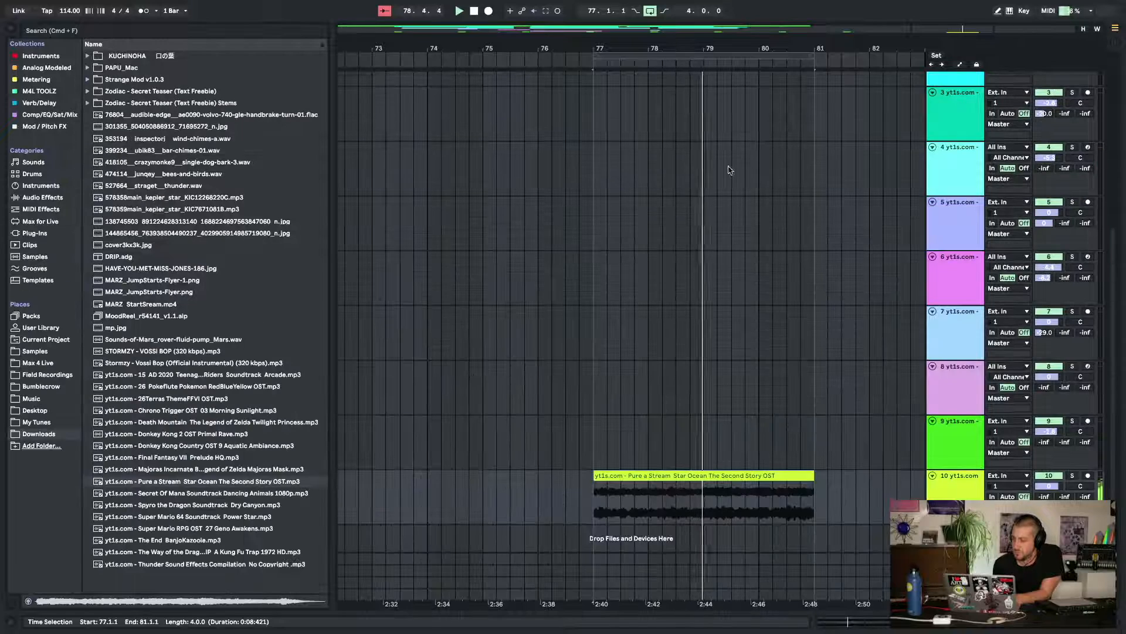
left_click_drag(697, 42, 824, 66)
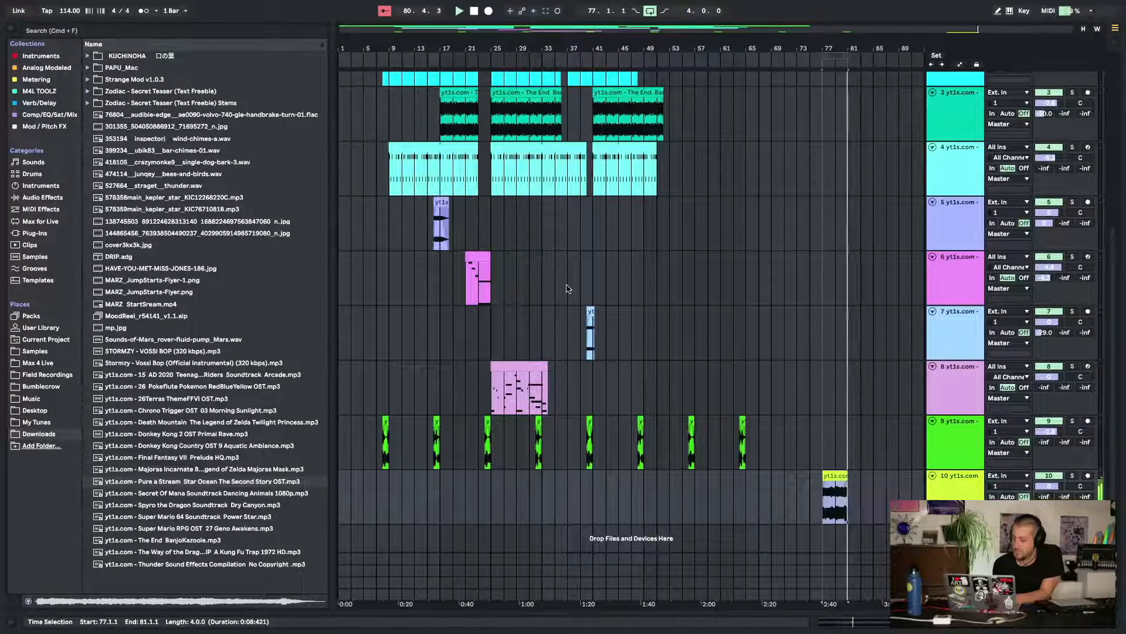
left_click(593, 509)
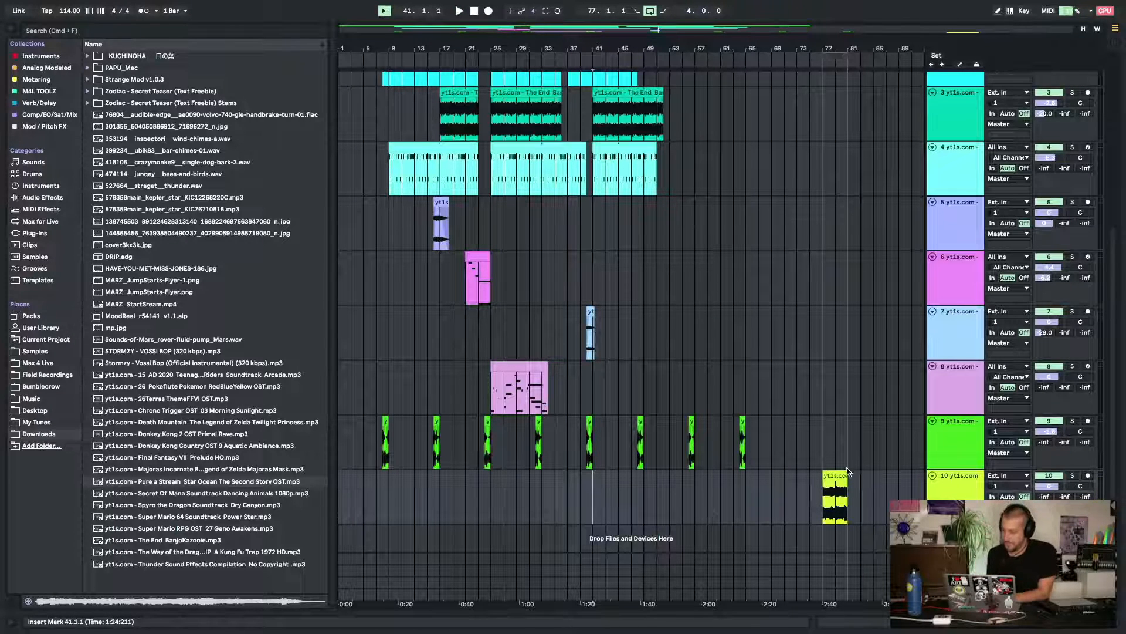
left_click_drag(842, 472, 670, 478)
Play the arrangement from bar 51 and mute track 10 to compare the mix without the Pure a Stream clip
key("space")
scroll(669, 477, "up", 8)
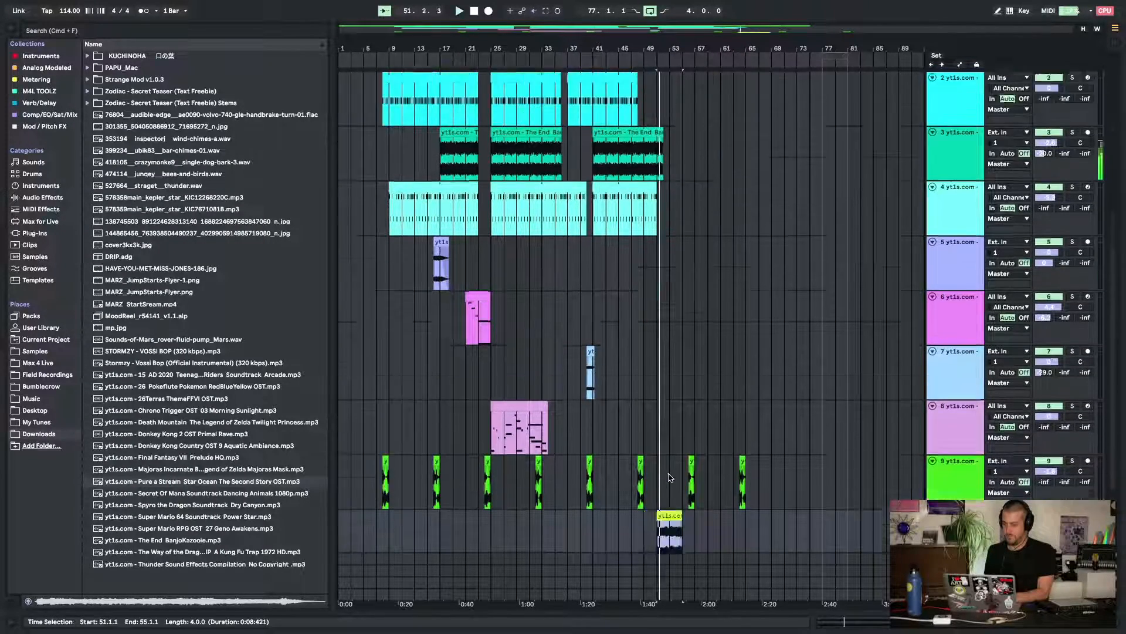
scroll(1009, 444, "down", 5)
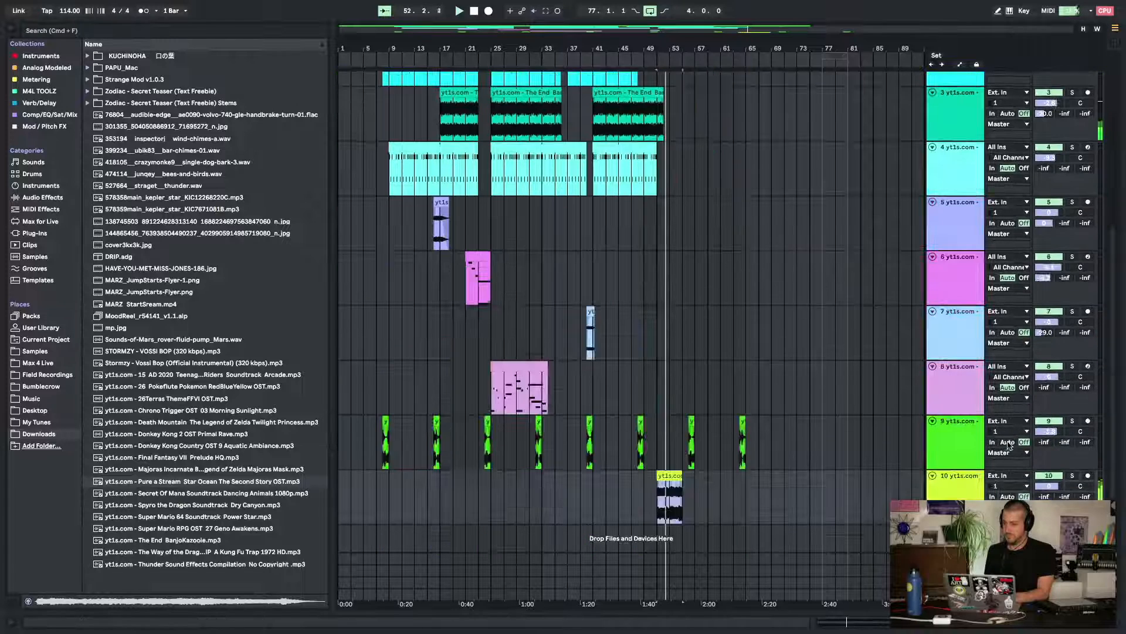
left_click(1049, 475)
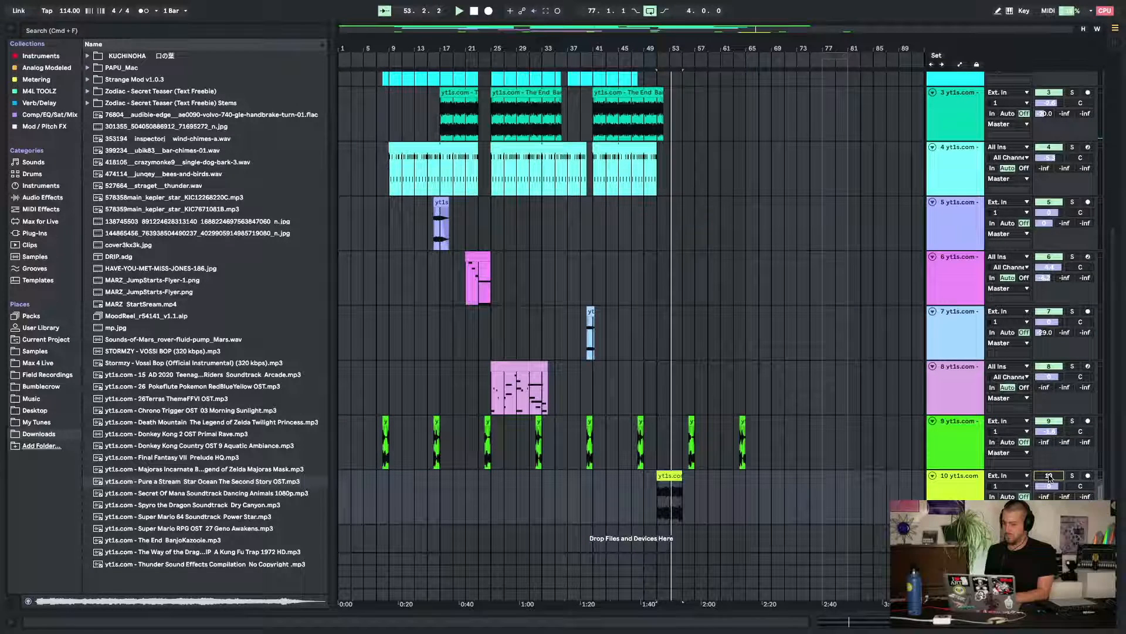
Double the Pure a Stream clip's sample tempo to 280.79 BPM, extend the clip to bar 59 and play it
double_click(671, 479)
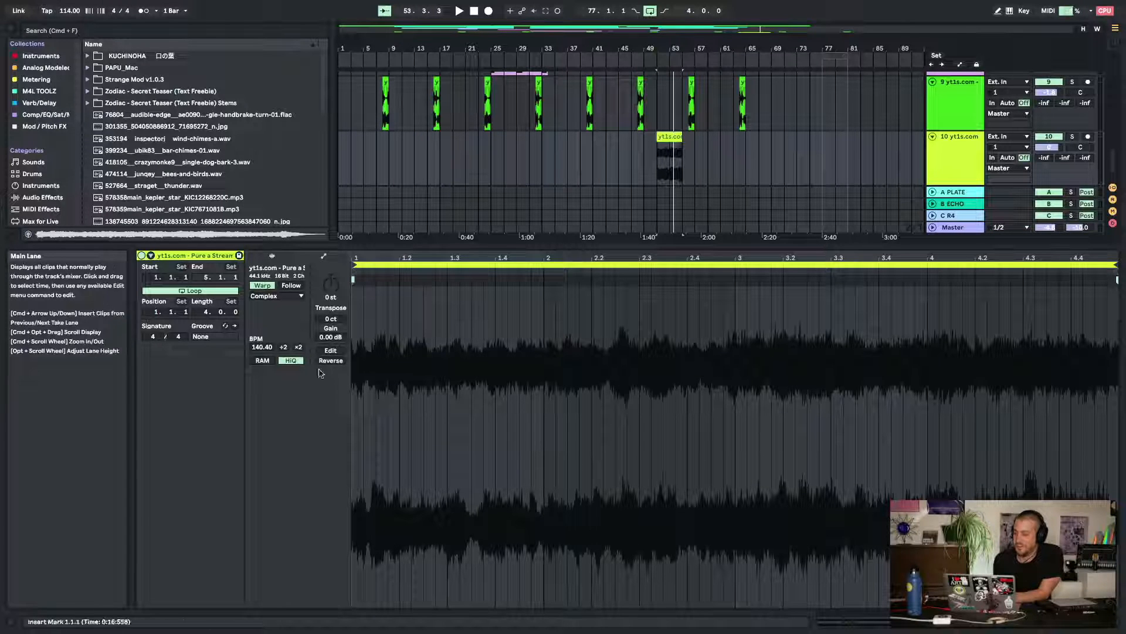
left_click(284, 348)
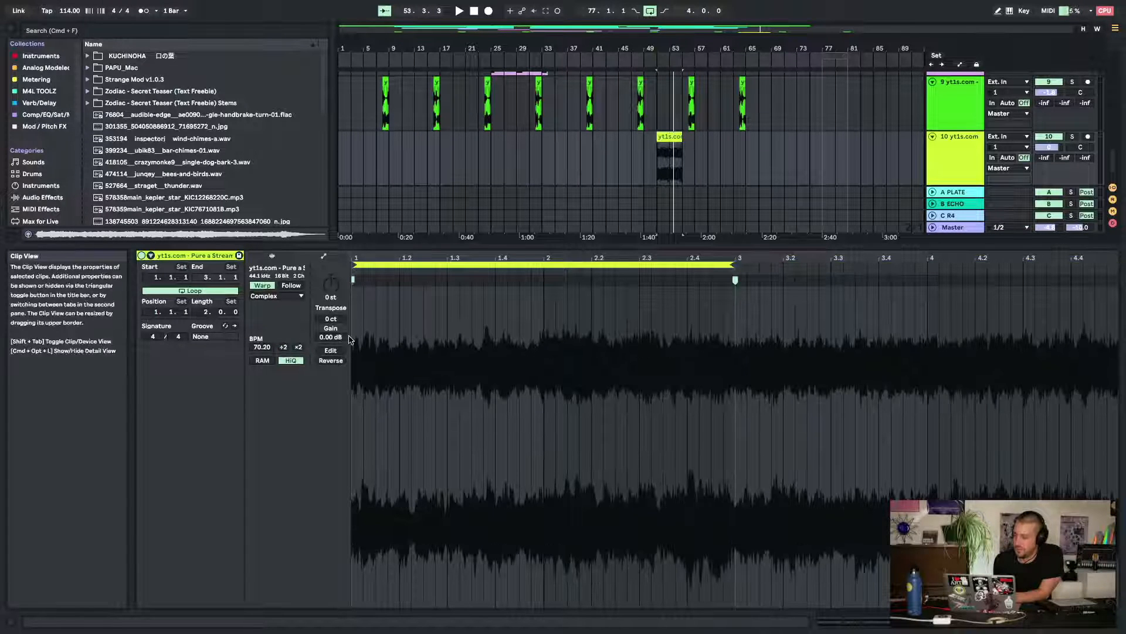
left_click(298, 347)
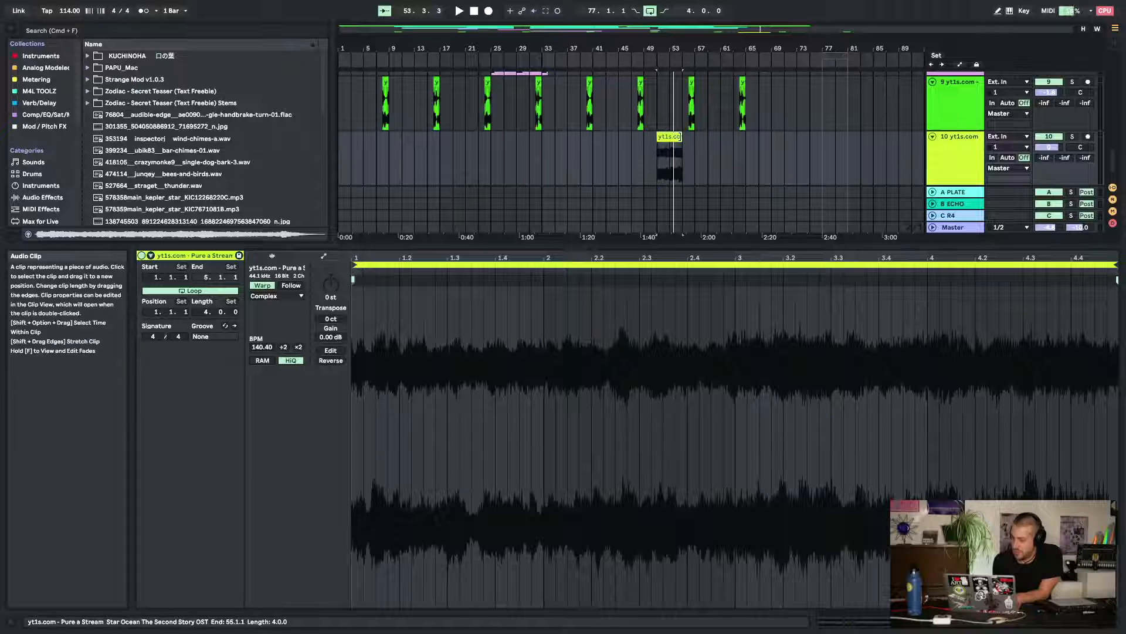
left_click_drag(682, 137, 710, 136)
key("space")
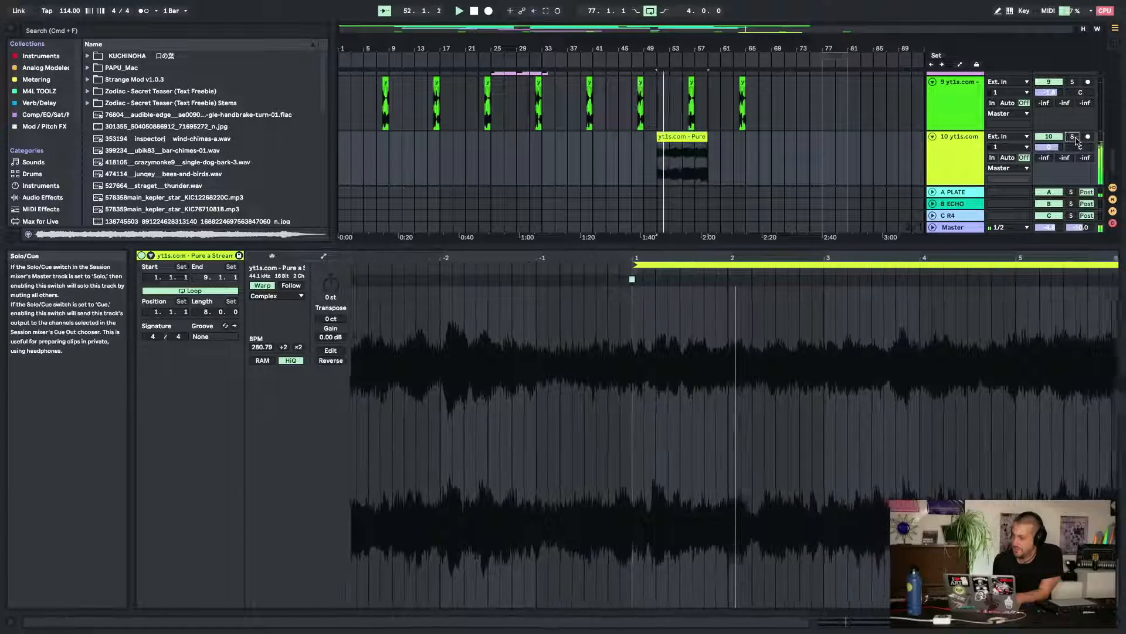
Move the Pure a Stream track directly below the Chrono Trigger track and reduce the Chrono Trigger track's height
scroll(1077, 141, "up", 10)
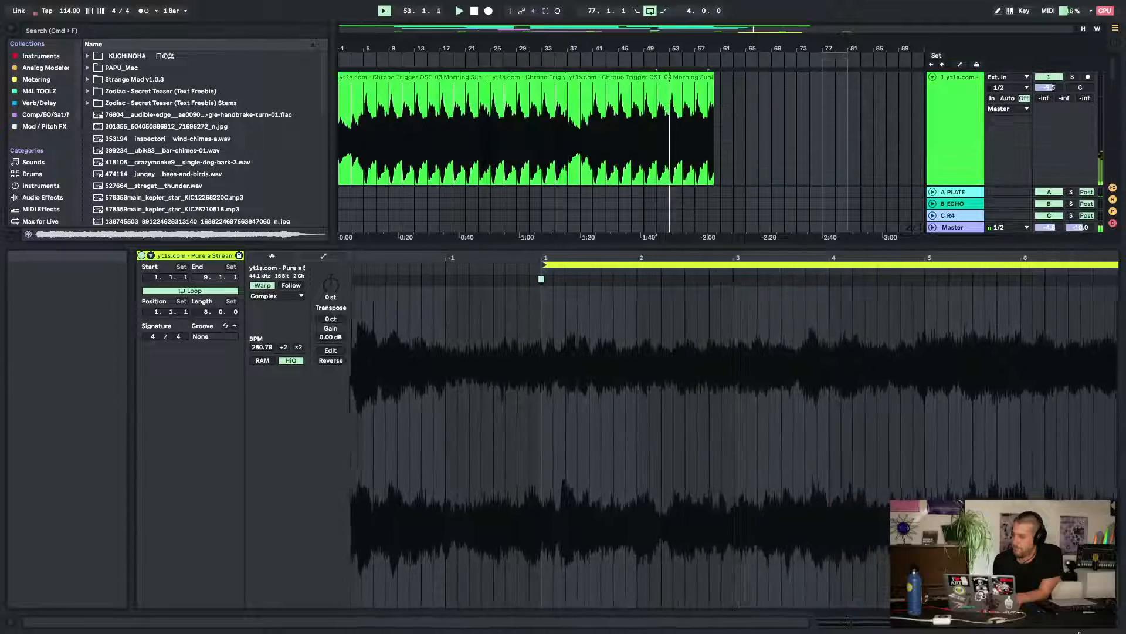
left_click(1115, 622)
scroll(957, 335, "down", 5)
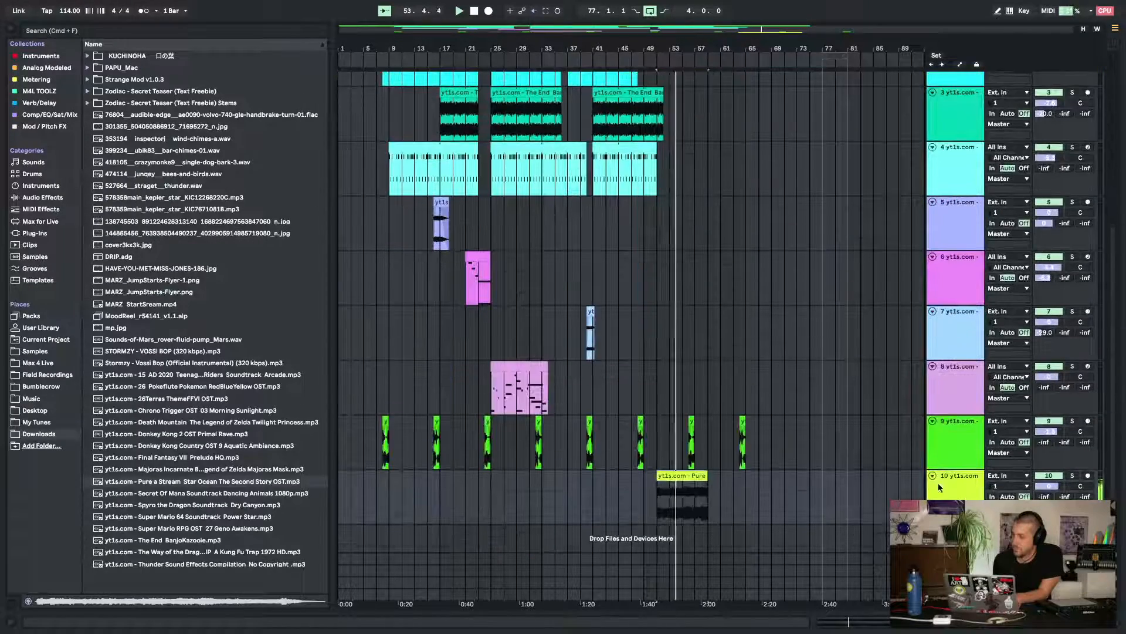
left_click_drag(969, 118, 969, 117)
scroll(969, 121, "up", 5)
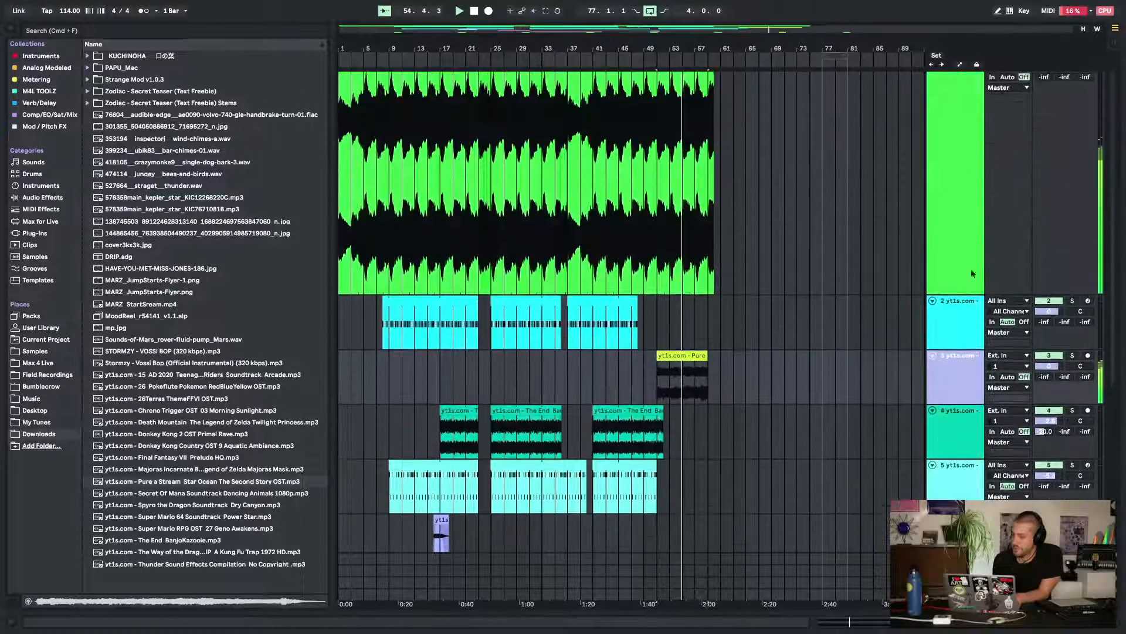
left_click_drag(963, 392, 980, 122)
scroll(965, 319, "up", 1)
left_click(966, 281)
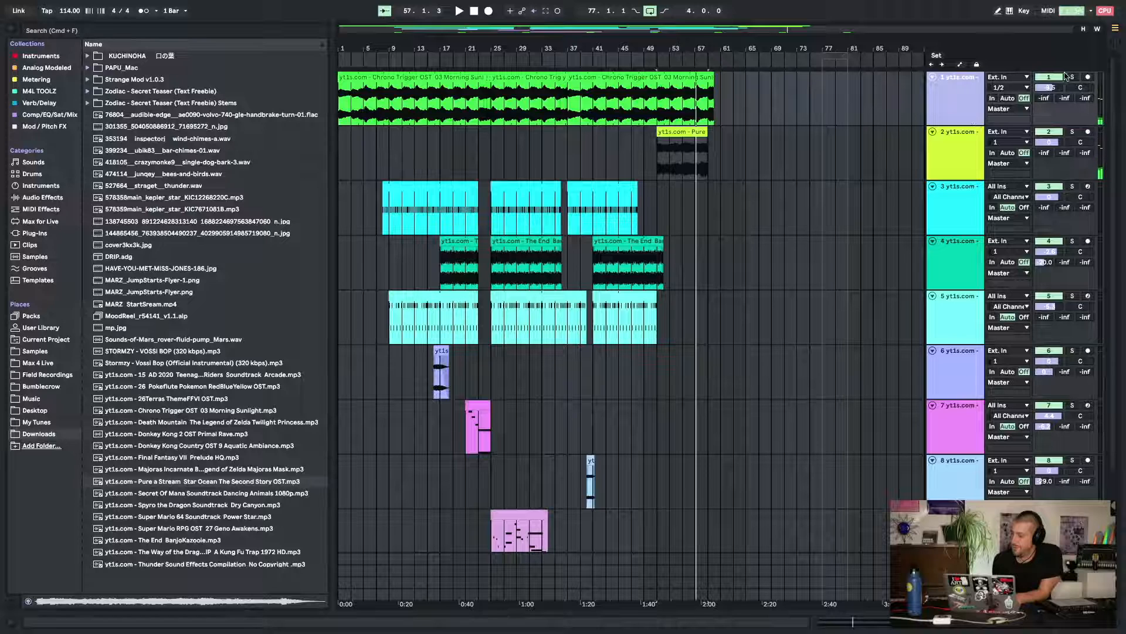
Listen to tracks 1 and 2 soloed together from bar 51, and to the Chrono Trigger track soloed alone
left_click(1071, 77)
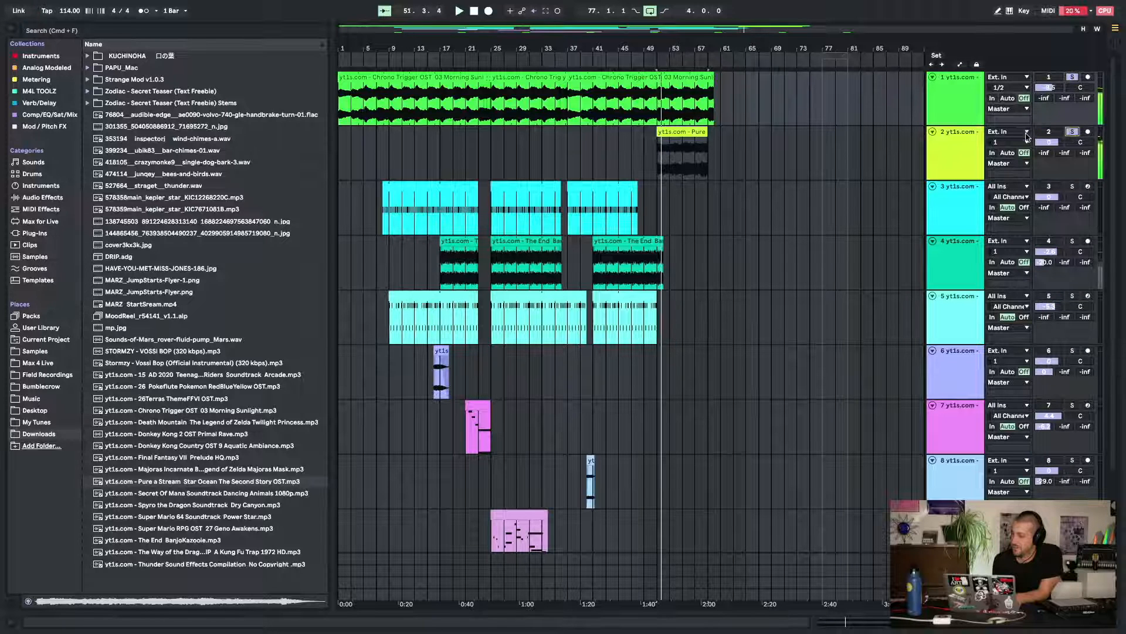
left_click(1073, 78)
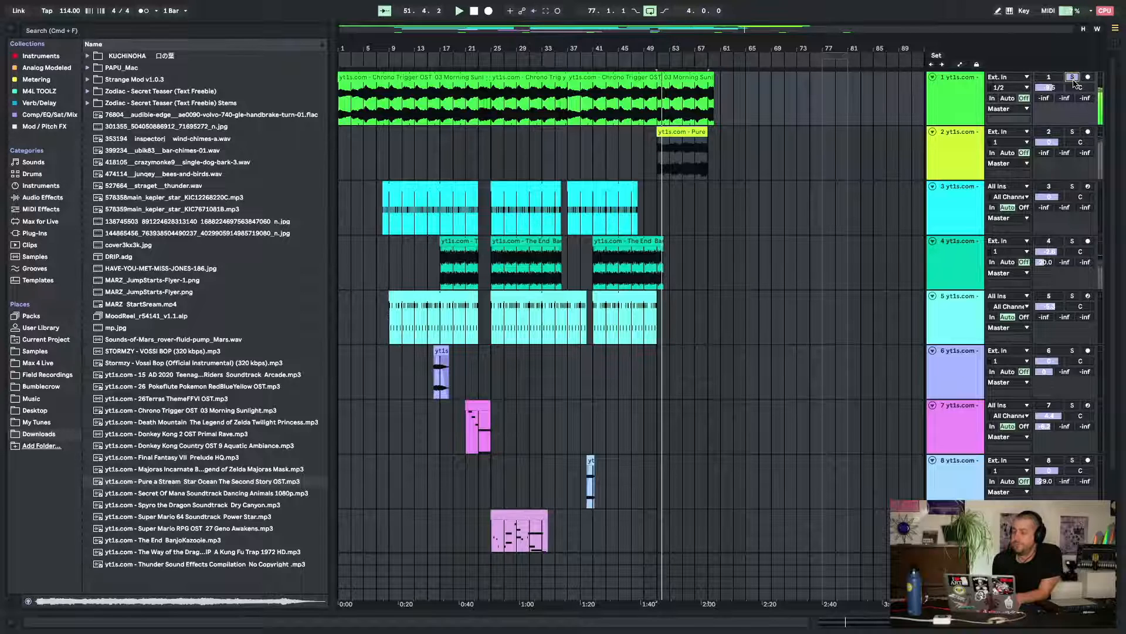
left_click(678, 100)
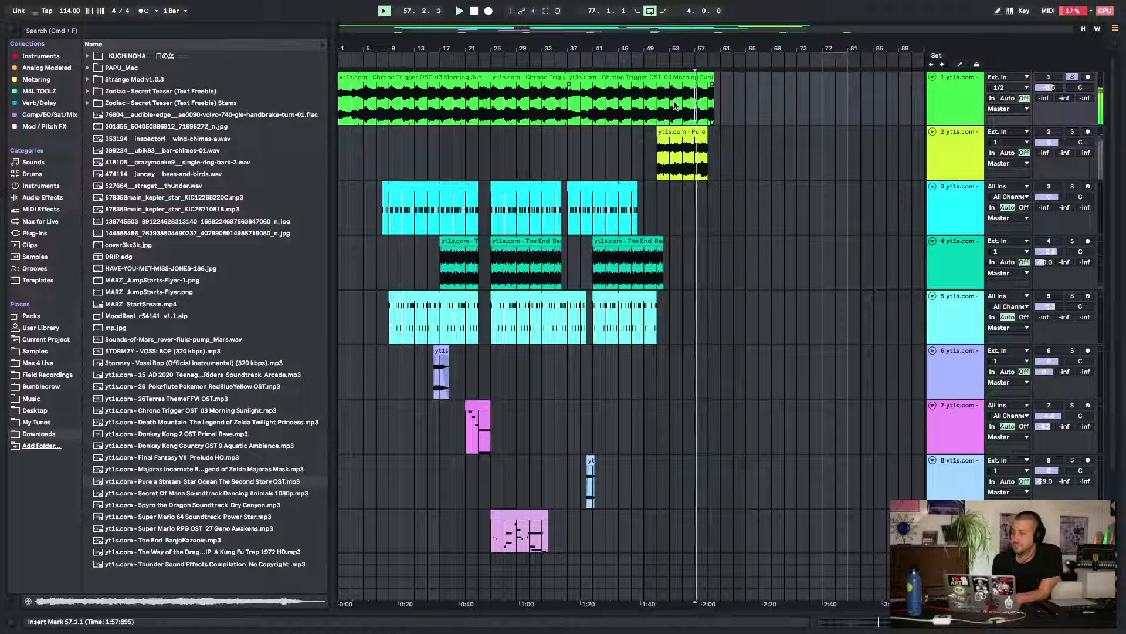
Move the Pure a Stream clip to start at bar 53 and solo its track
left_click_drag(684, 129, 701, 136)
left_click(1072, 132)
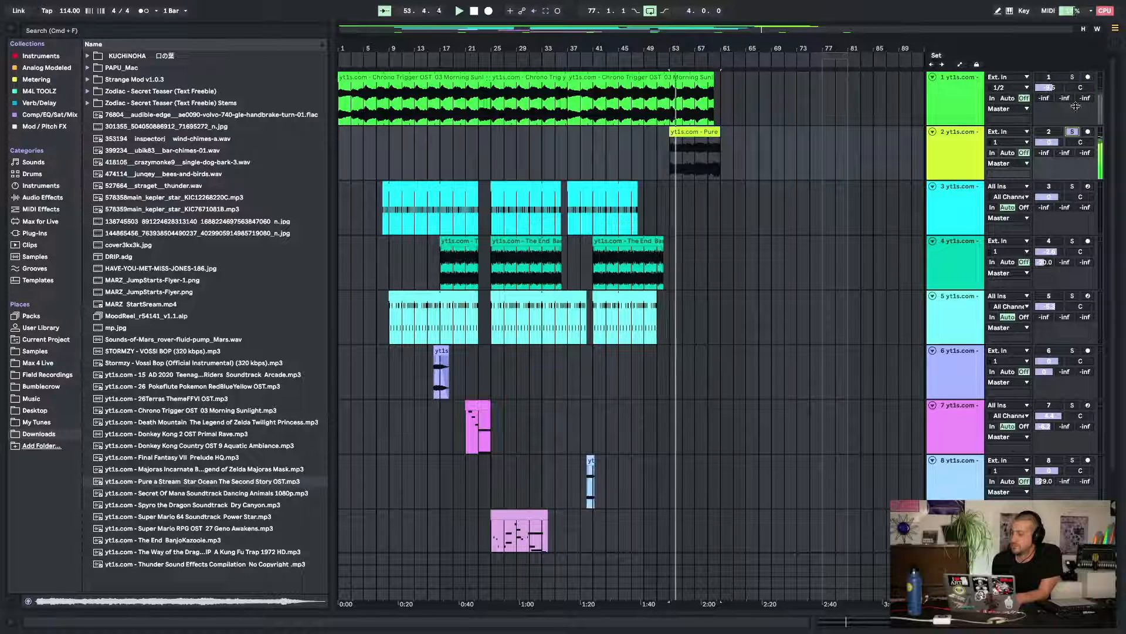
Listen to the soloed Chrono Trigger track, and transpose the Pure a Stream clip to -3 st while auditioning both tracks together
left_click(1072, 77)
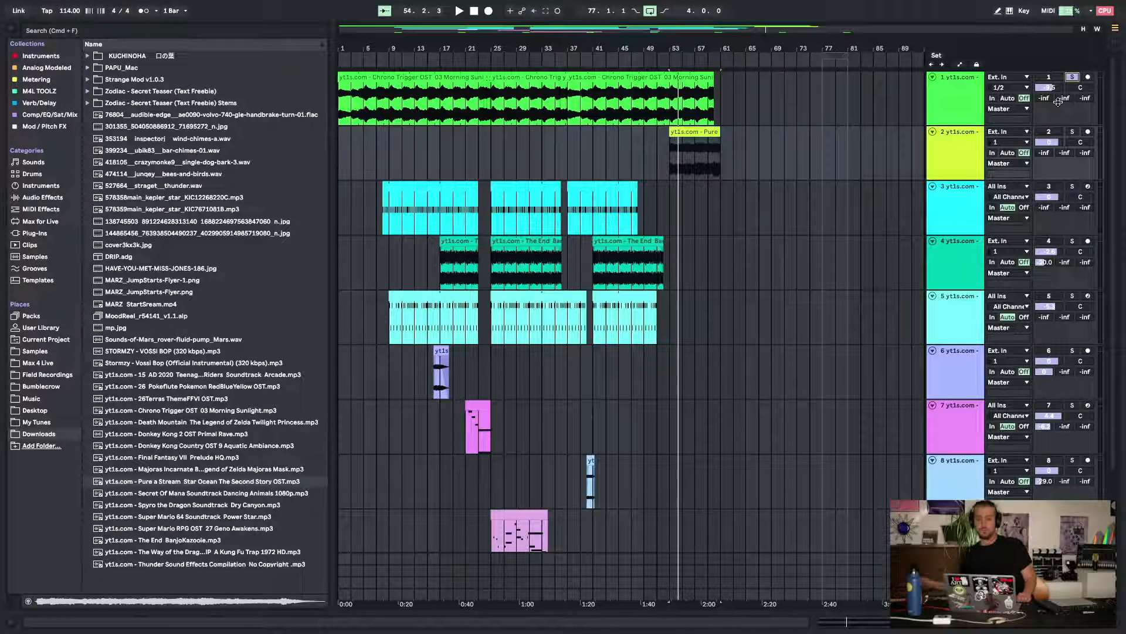
key("space")
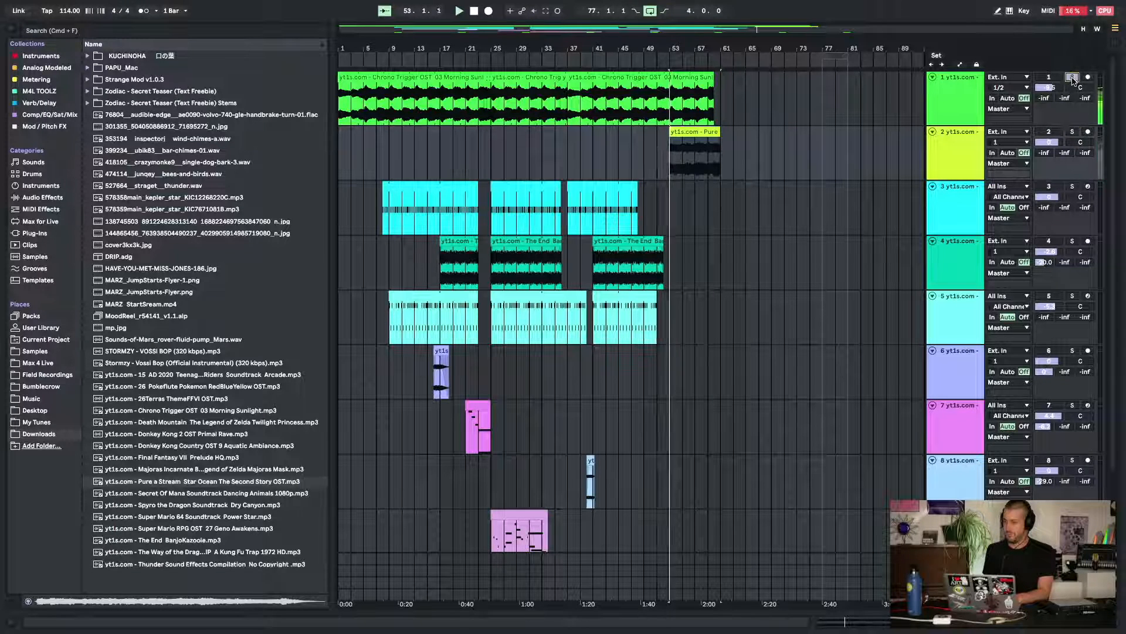
double_click(695, 131)
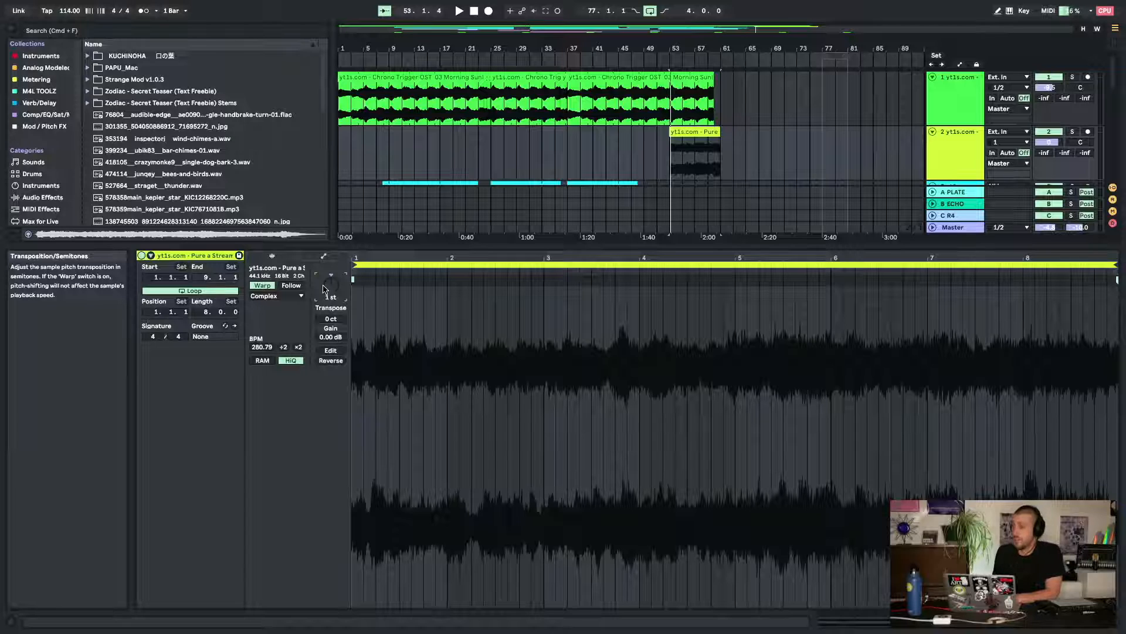
key("Down")
key("space")
key("space")
key("Down")
key("space")
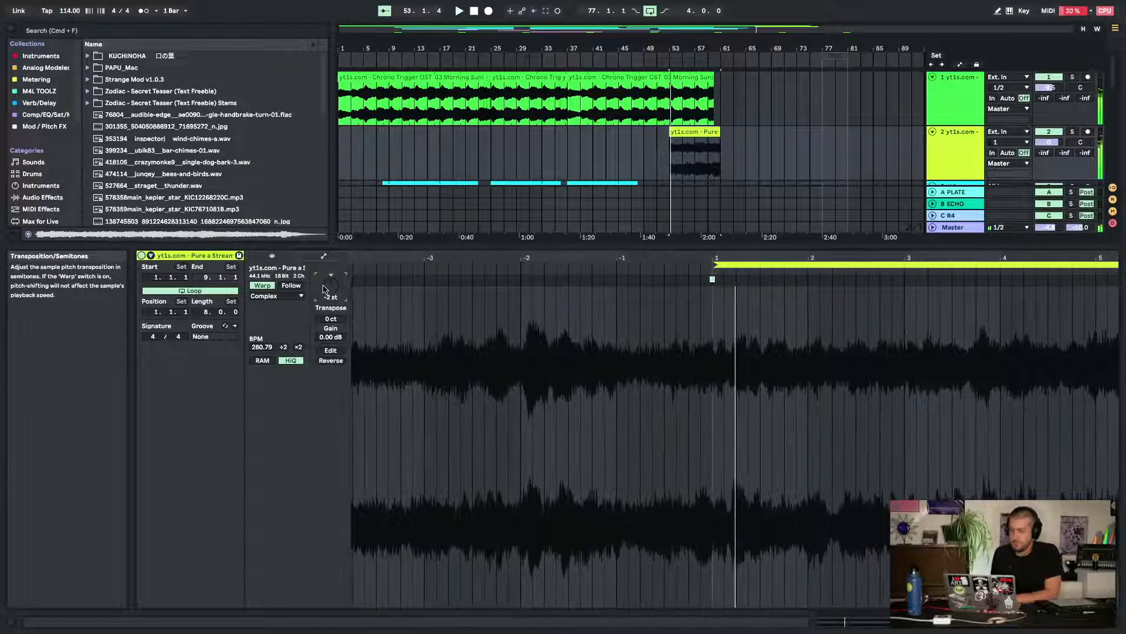
key("space")
key("Down")
key("space")
key("Down")
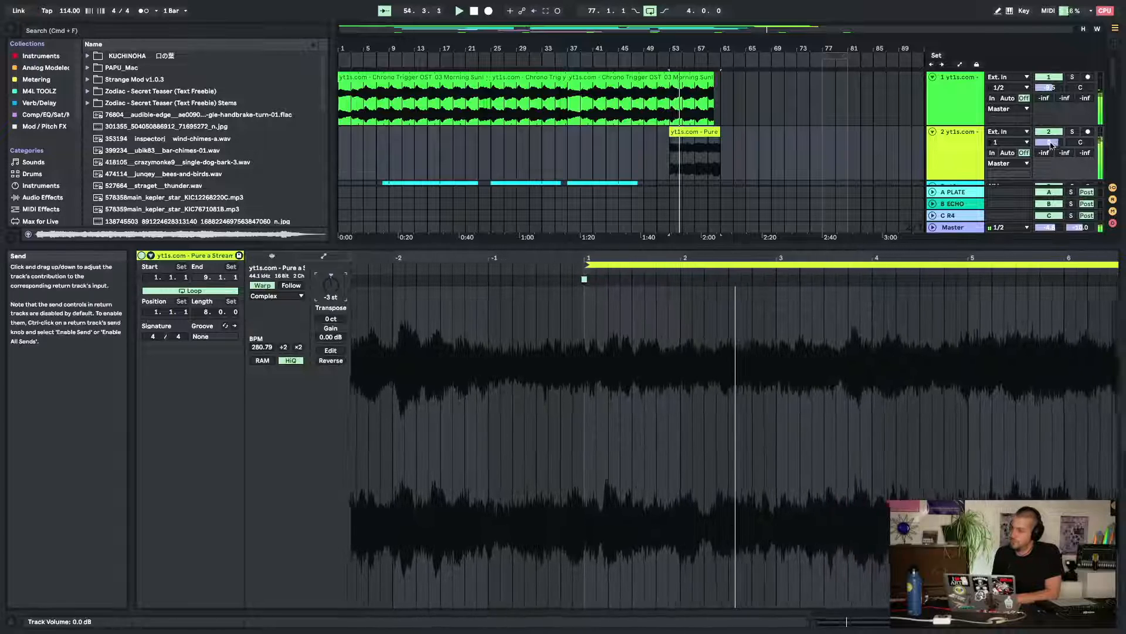
Lower the Pure a Stream track's volume to -19.9 dB and halve its clip's sample tempo to 140.40 BPM
left_click_drag(1049, 143, 1049, 169)
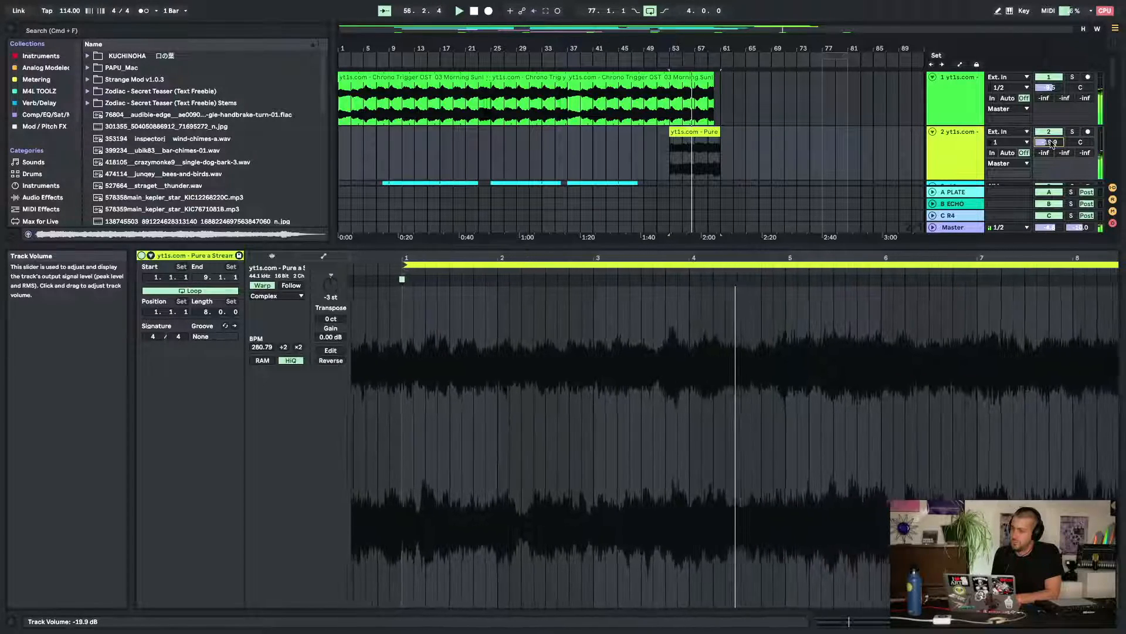
left_click(702, 139)
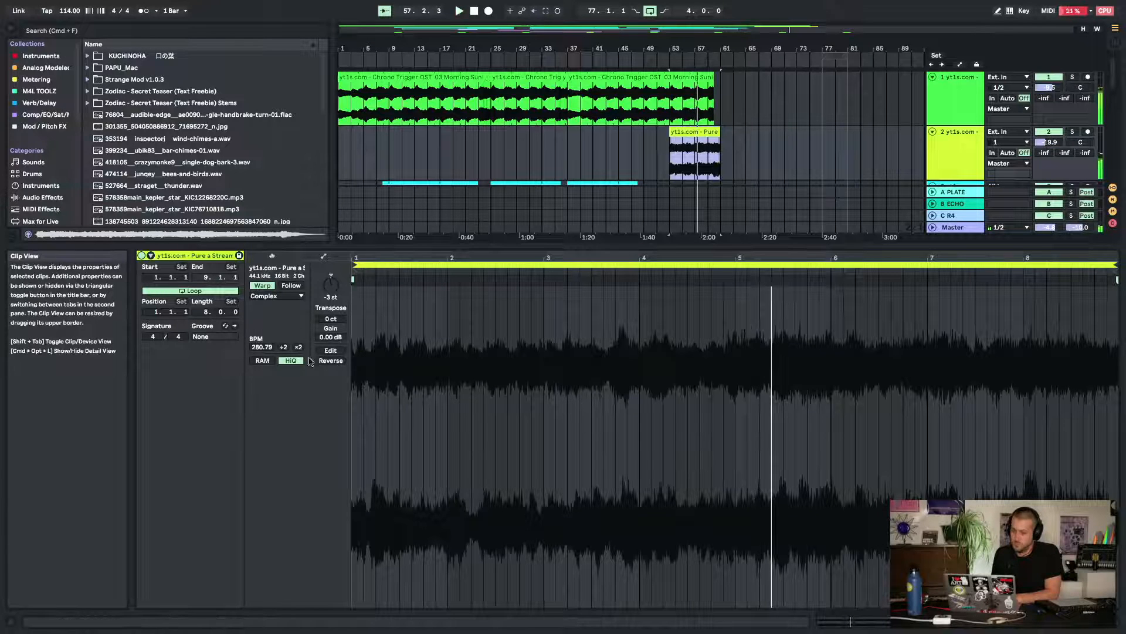
left_click(298, 348)
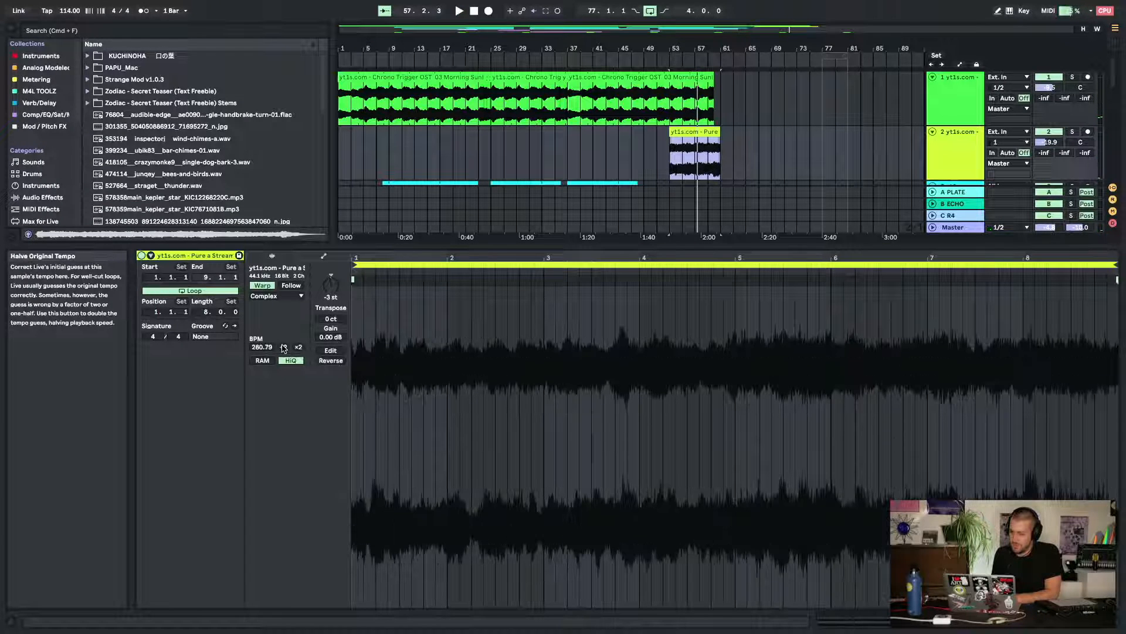
left_click_drag(453, 258, 453, 252)
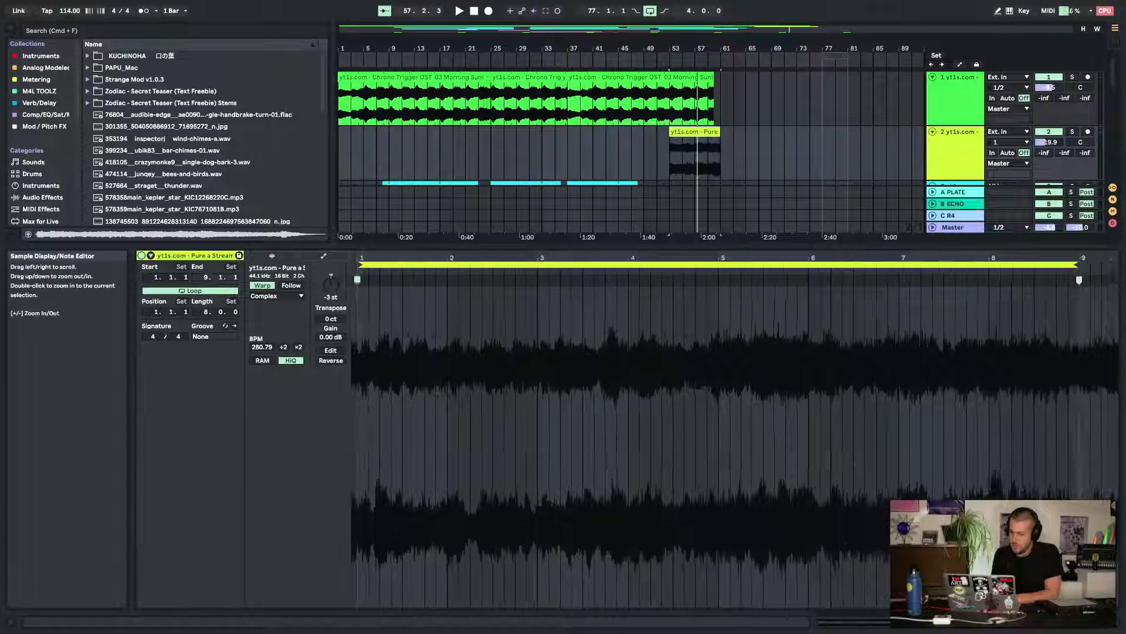
key("space")
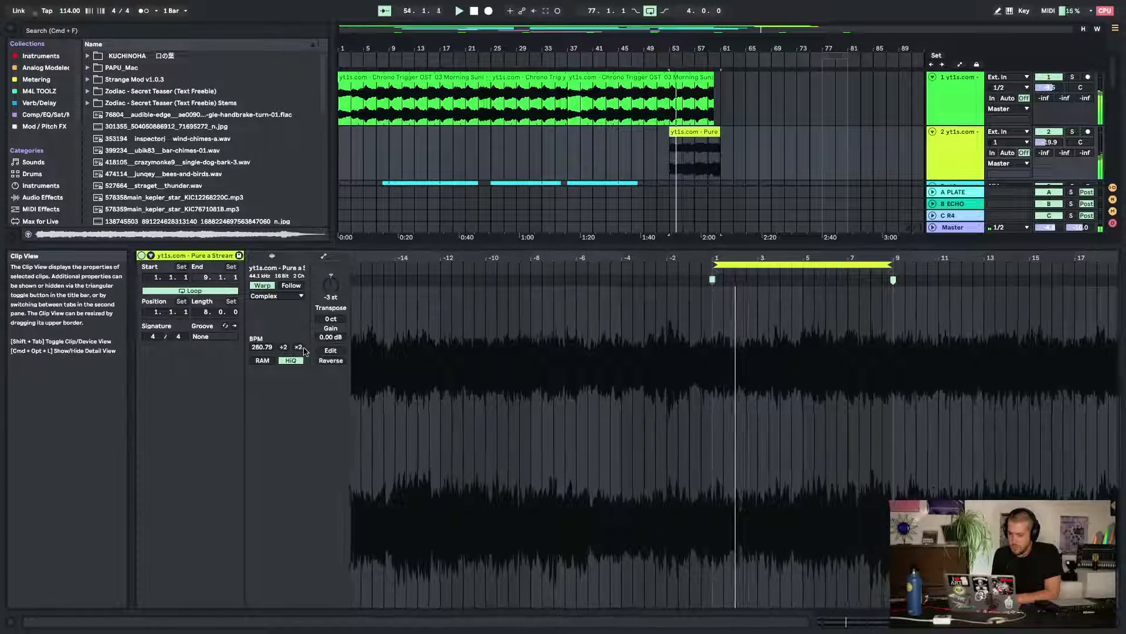
left_click(299, 347)
left_click(283, 348)
left_click(283, 347)
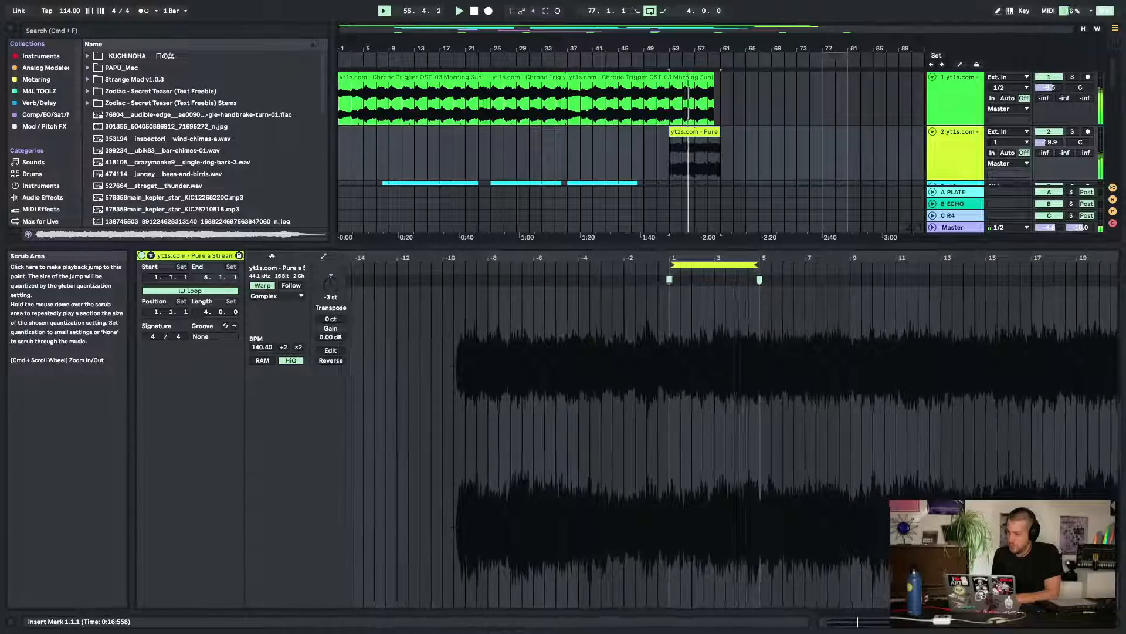
left_click(1122, 624)
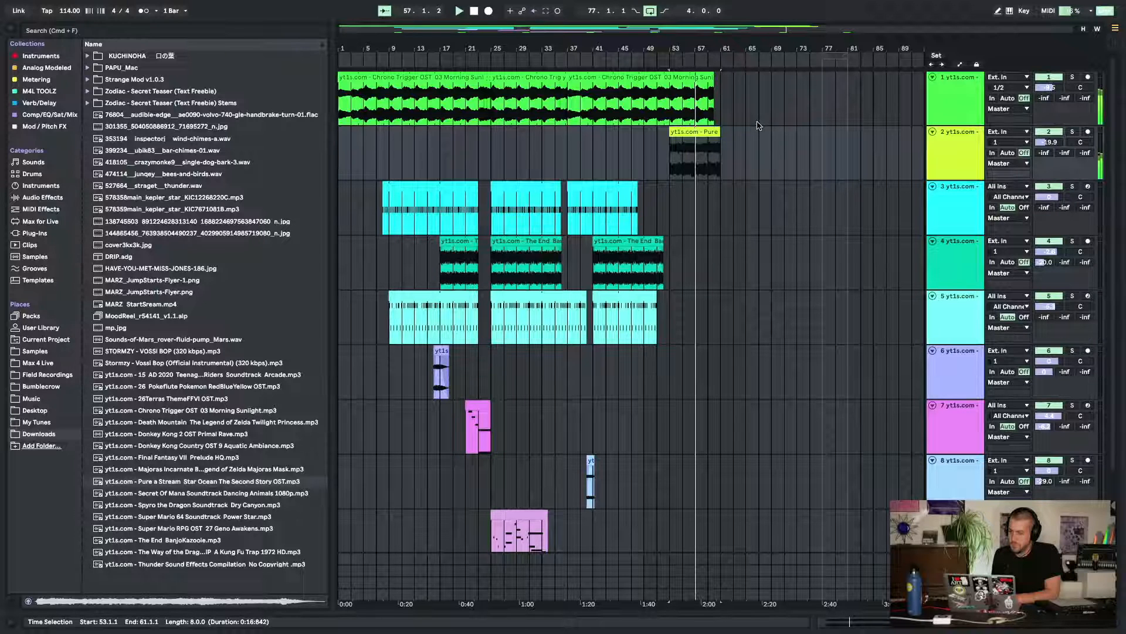
Extend the Chrono Trigger clip to bar 61 and loop bars 53 to 61 over it and the Pure a Stream clip
scroll(732, 117, "up", 5)
left_click_drag(663, 76, 693, 76)
left_click(695, 152)
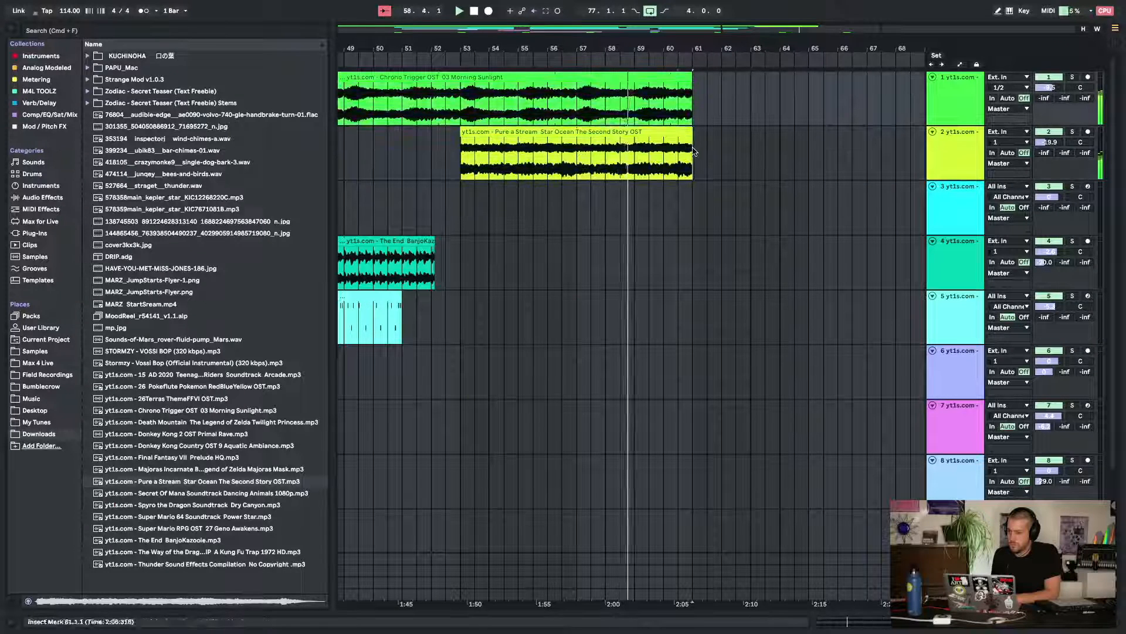
left_click_drag(694, 151, 461, 101)
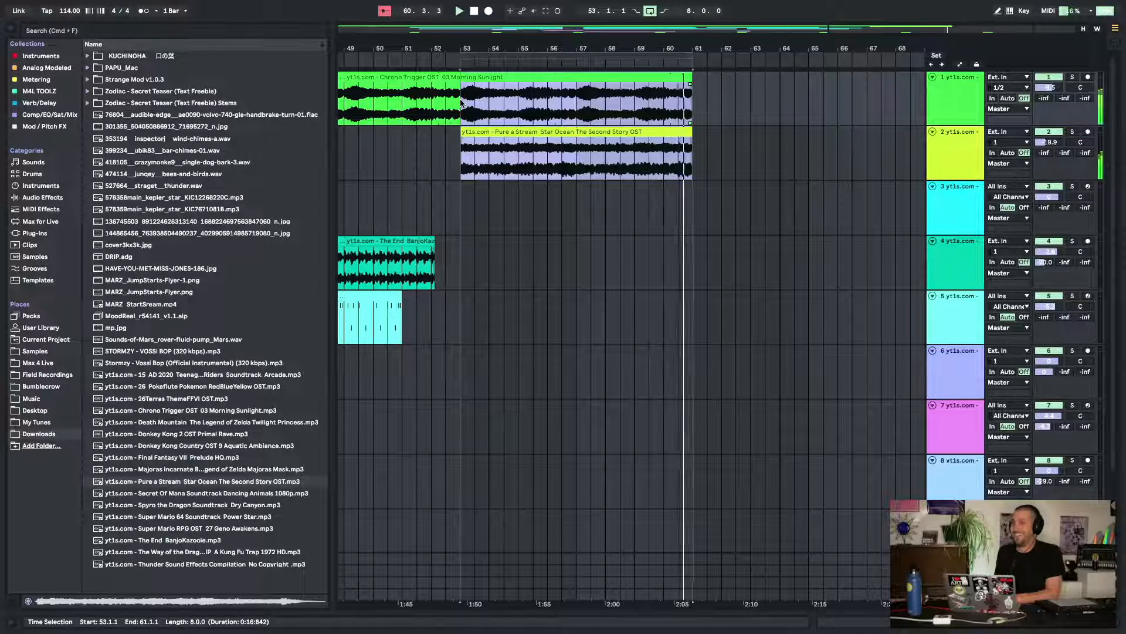
left_click(666, 261)
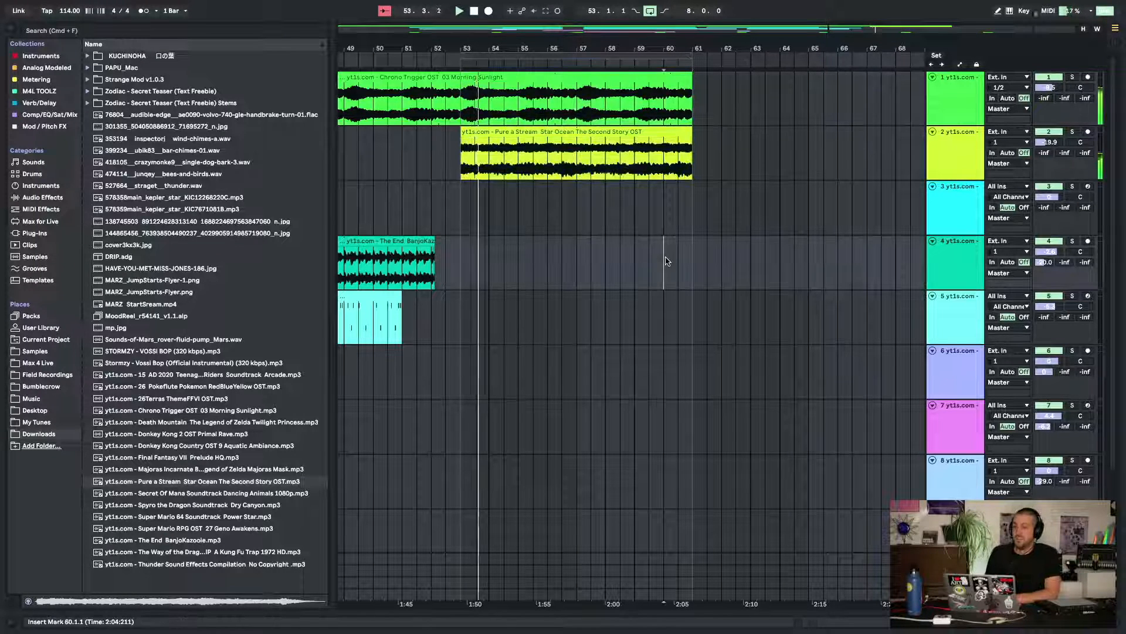
Play the arrangement around bar 46 and reverse the sample of The End BanjoKazooie clip that starts at bar 41
left_click(11, 29)
key("space")
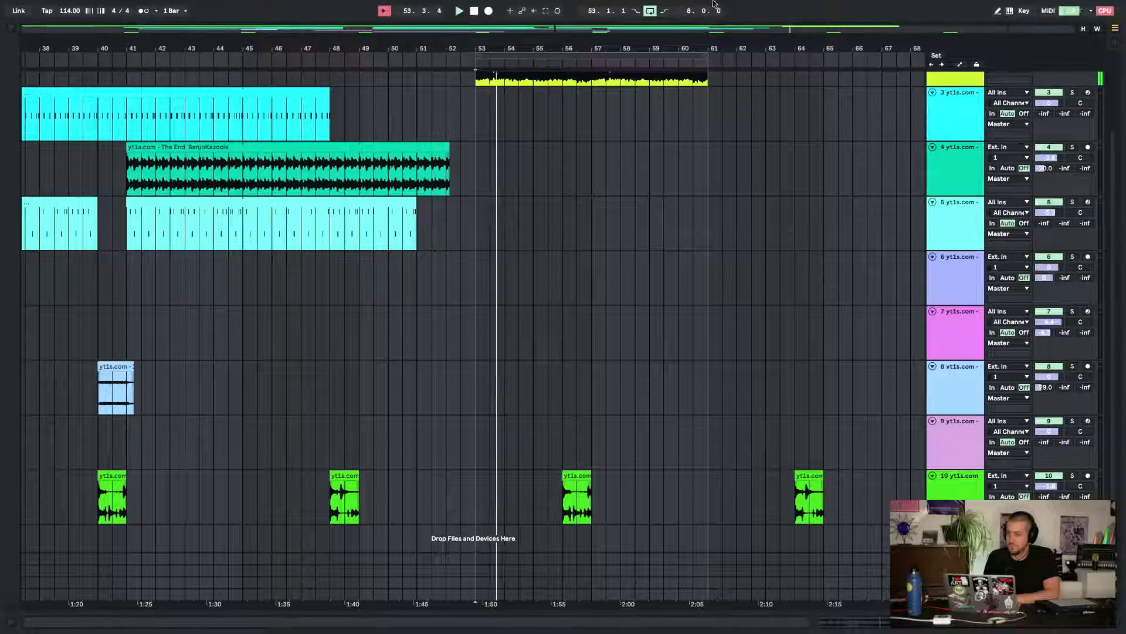
scroll(568, 246, "up", 1)
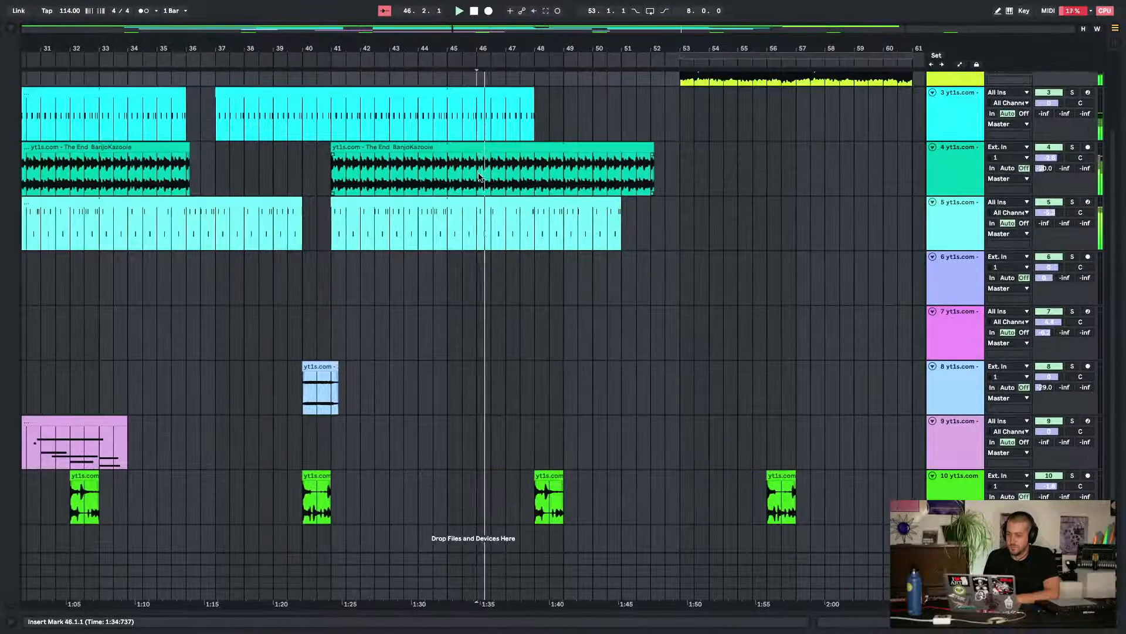
scroll(479, 178, "up", 2)
scroll(479, 178, "left", 2)
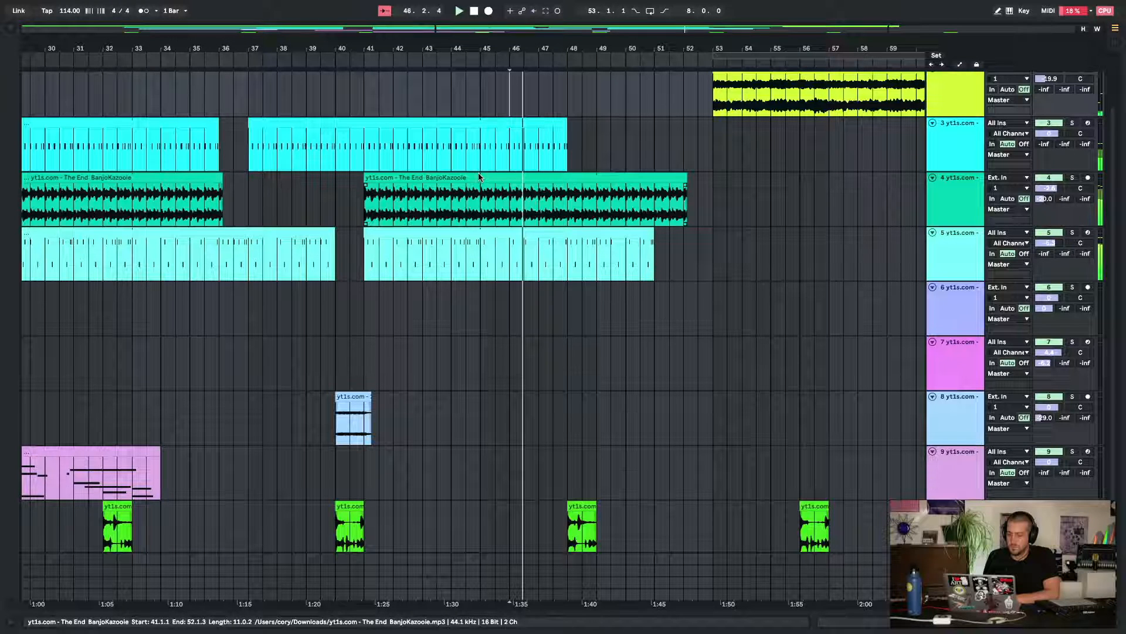
double_click(477, 172)
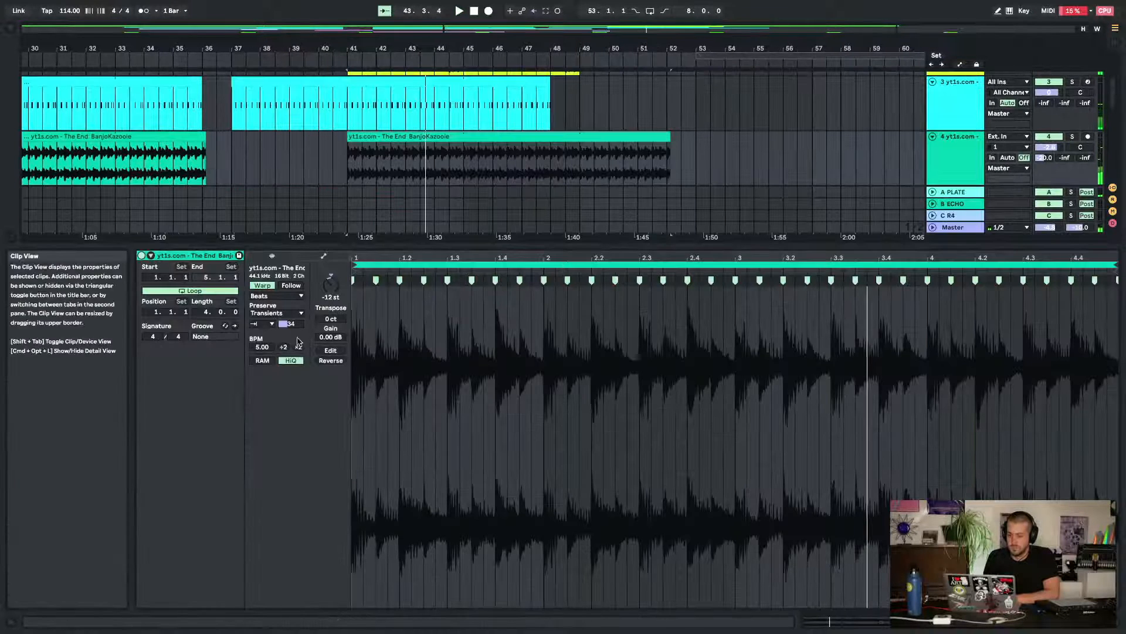
left_click(331, 360)
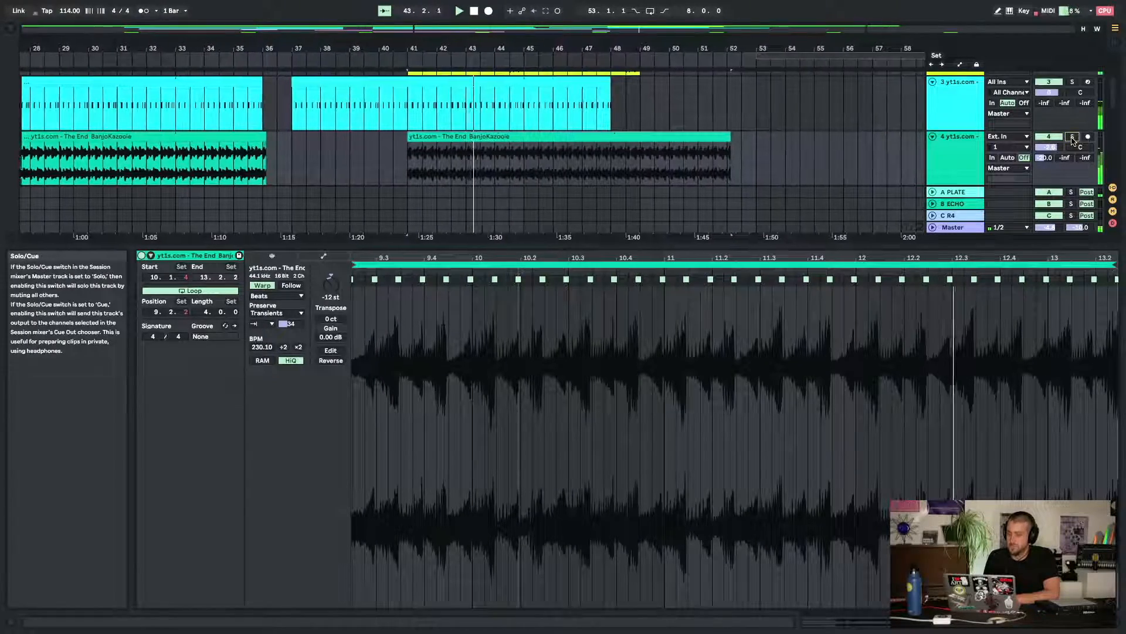
left_click(1115, 621)
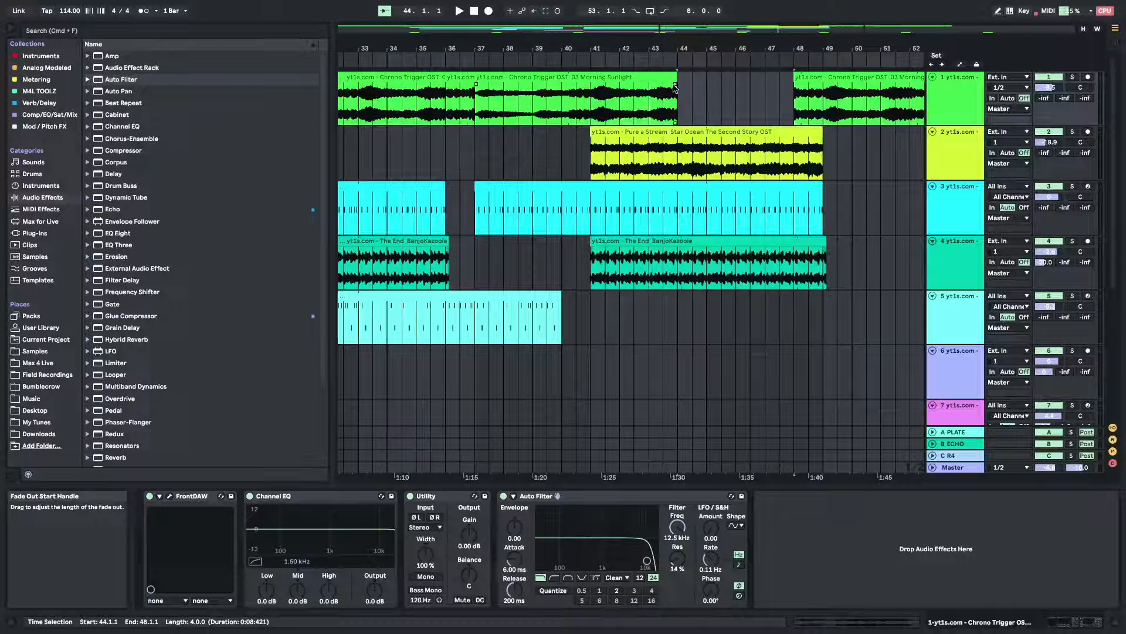
Fade out the Chrono Trigger clip ending at bar 44 from about bar 41, and play from bar 37.3
left_click_drag(675, 86, 599, 90)
left_click(564, 90)
left_click(490, 97)
key("space")
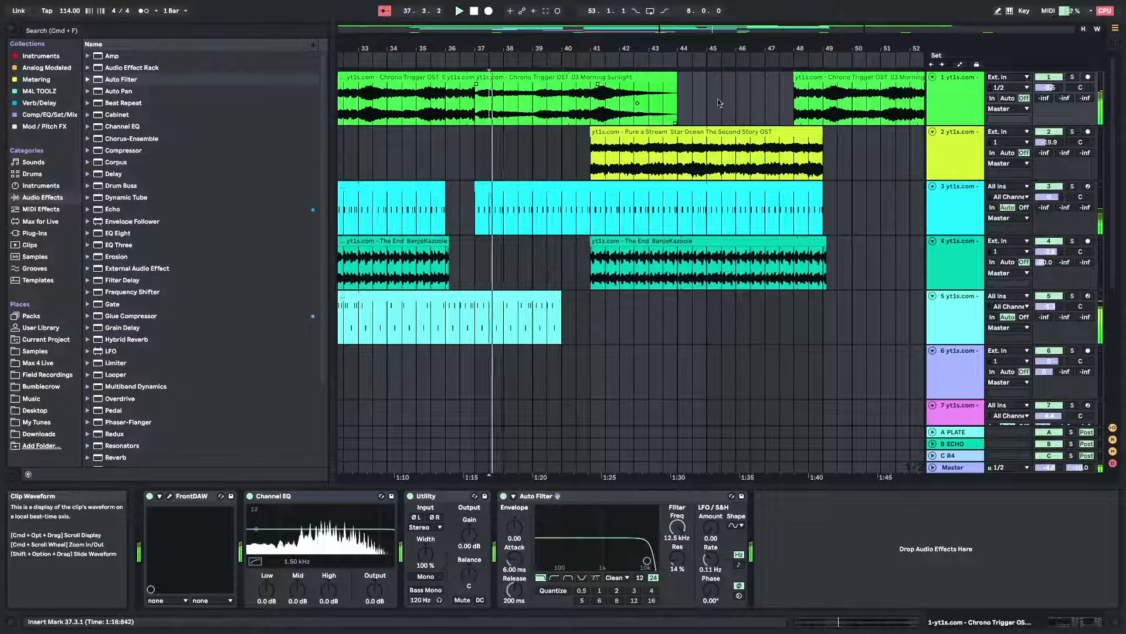
Extend the faded Chrono Trigger clip that starts at bar 37 to bar 48, where the following Chrono Trigger clip begins
left_click(822, 77)
scroll(822, 82, "right", 5)
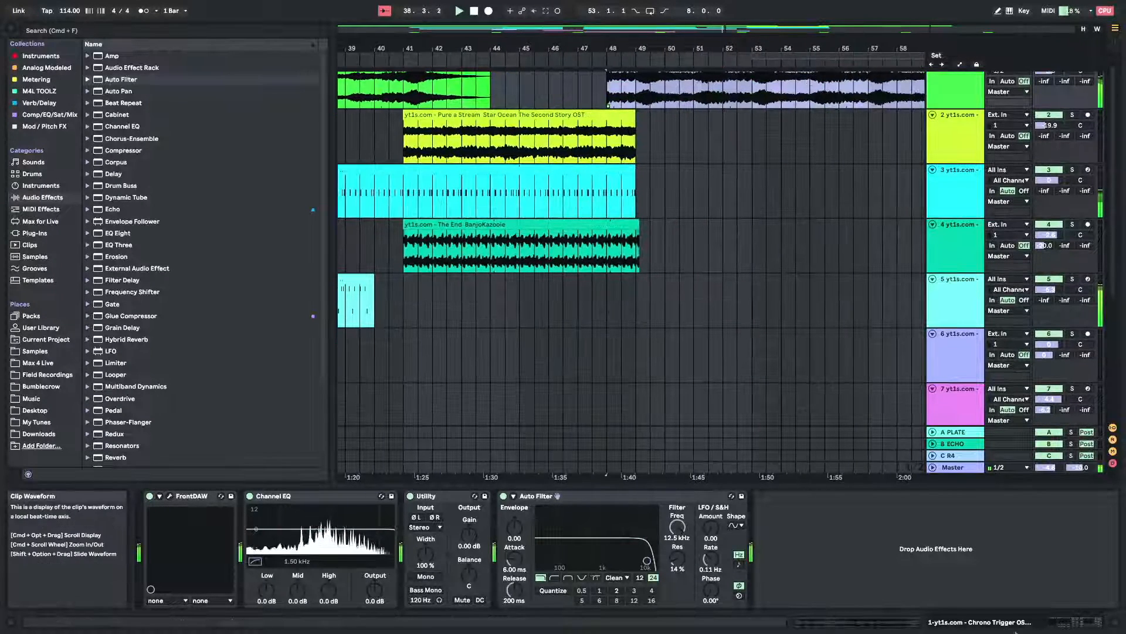
left_click(1115, 622)
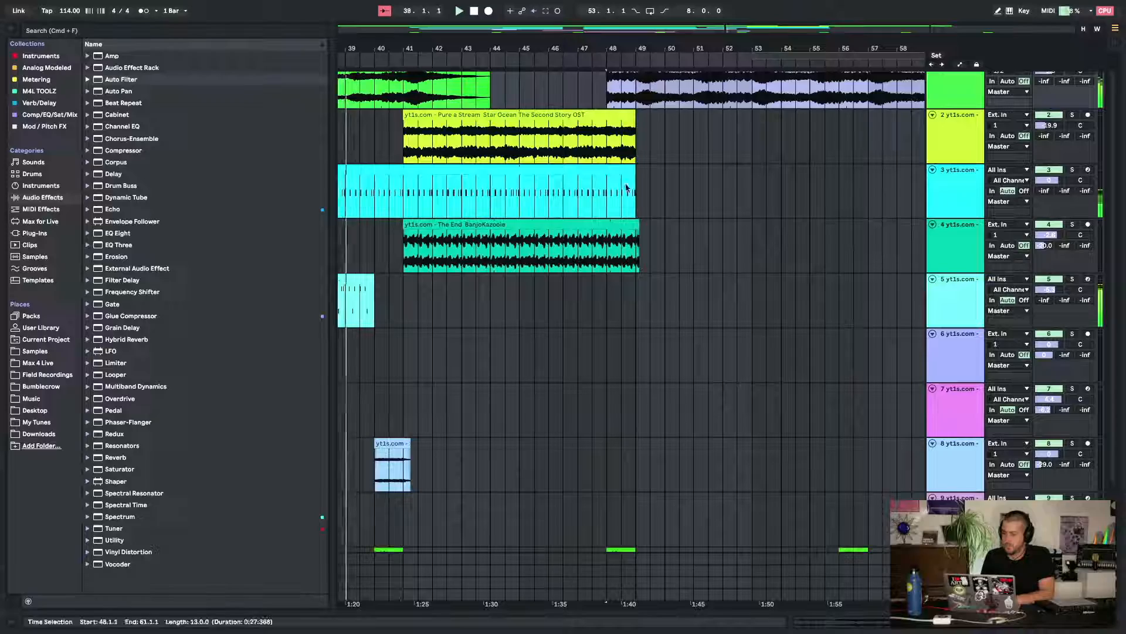
left_click(13, 28)
scroll(344, 176, "left", 10)
scroll(344, 176, "up", 1)
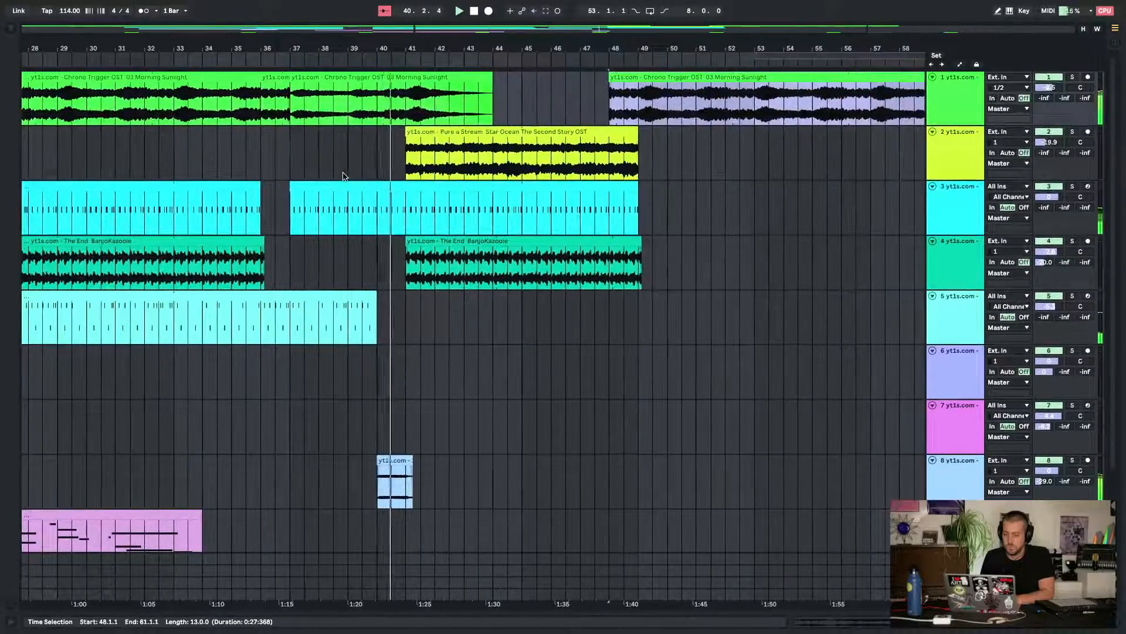
scroll(344, 176, "down", 3)
scroll(345, 176, "up", 3)
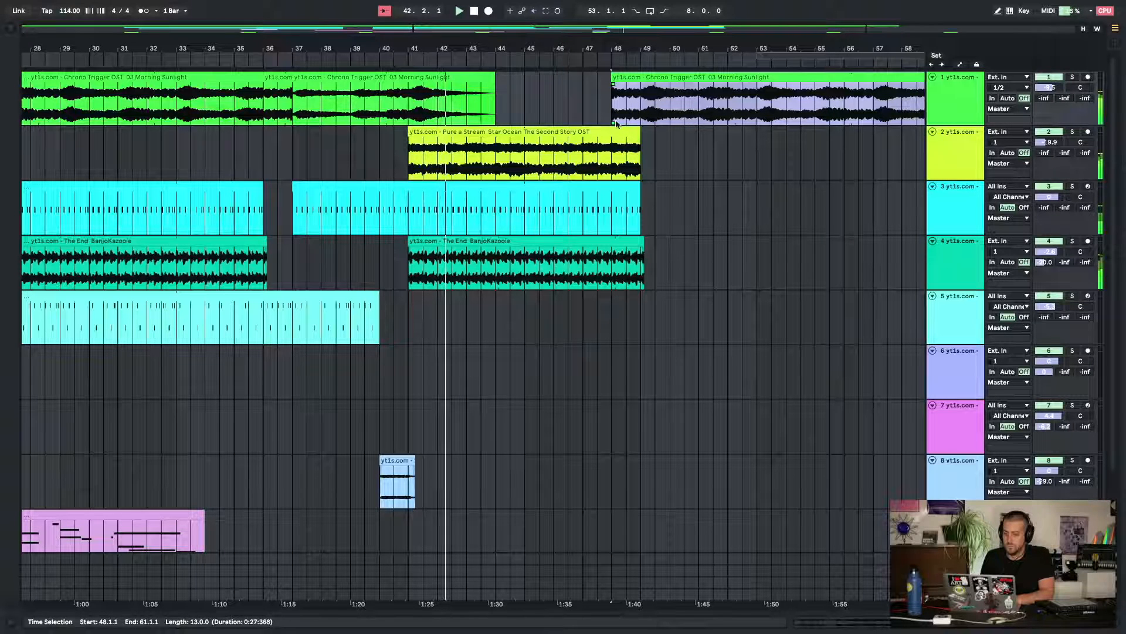
left_click_drag(495, 77, 619, 77)
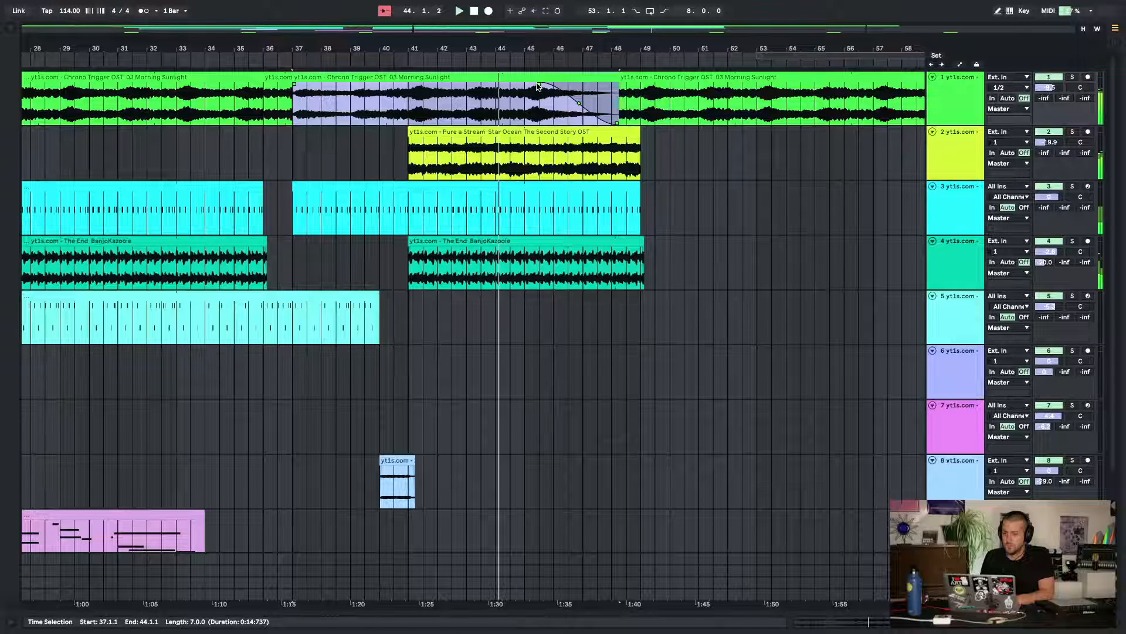
left_click_drag(619, 87, 886, 118)
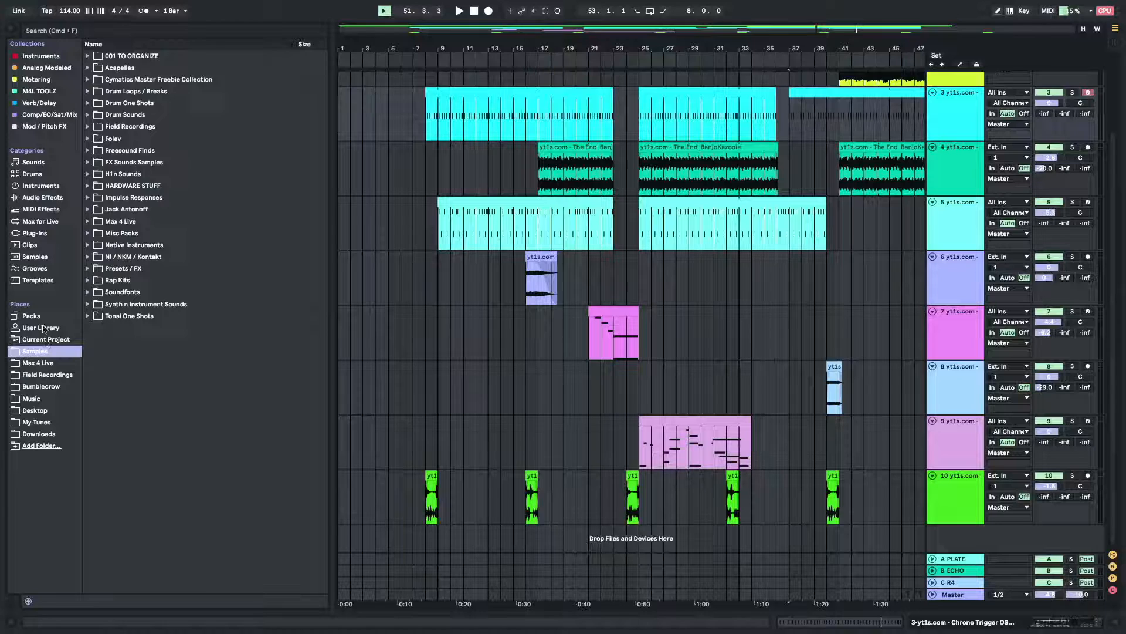
Add the Secret Of Mana Soundtrack Dancing Animals sample from Downloads on a new track and move its clip to bar 73
left_click(39, 434)
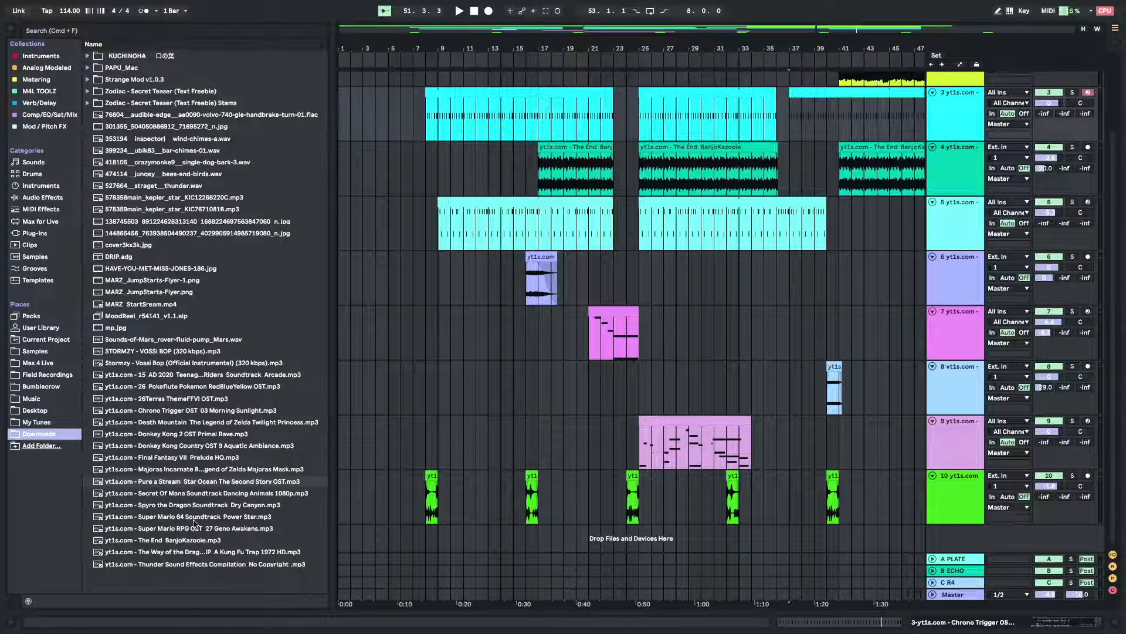
left_click(208, 496)
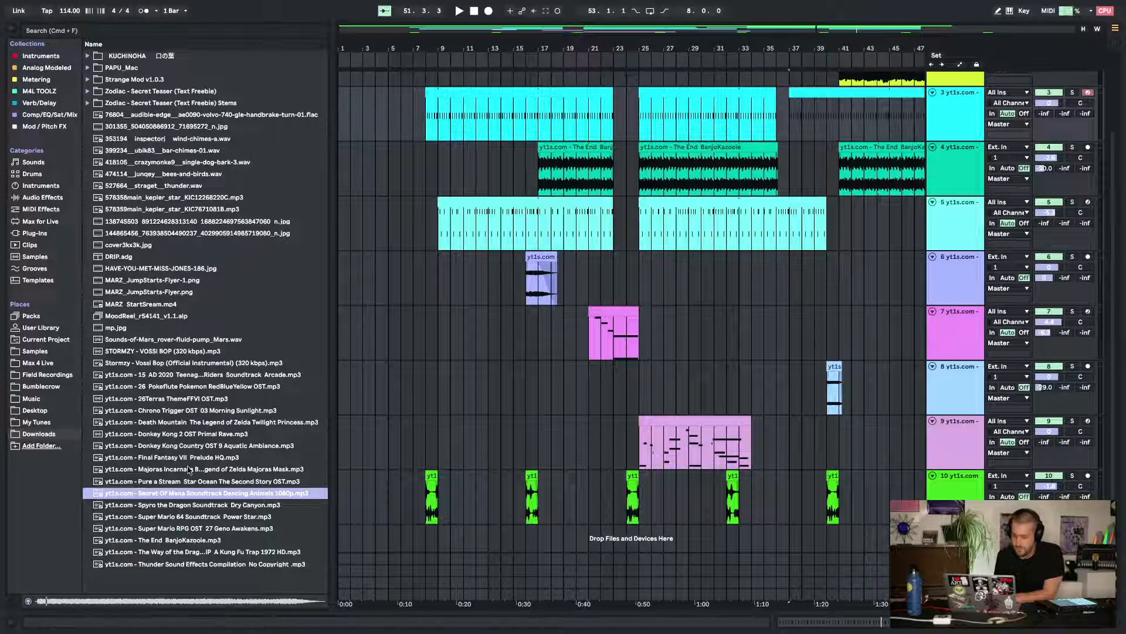
left_click_drag(155, 497, 915, 537)
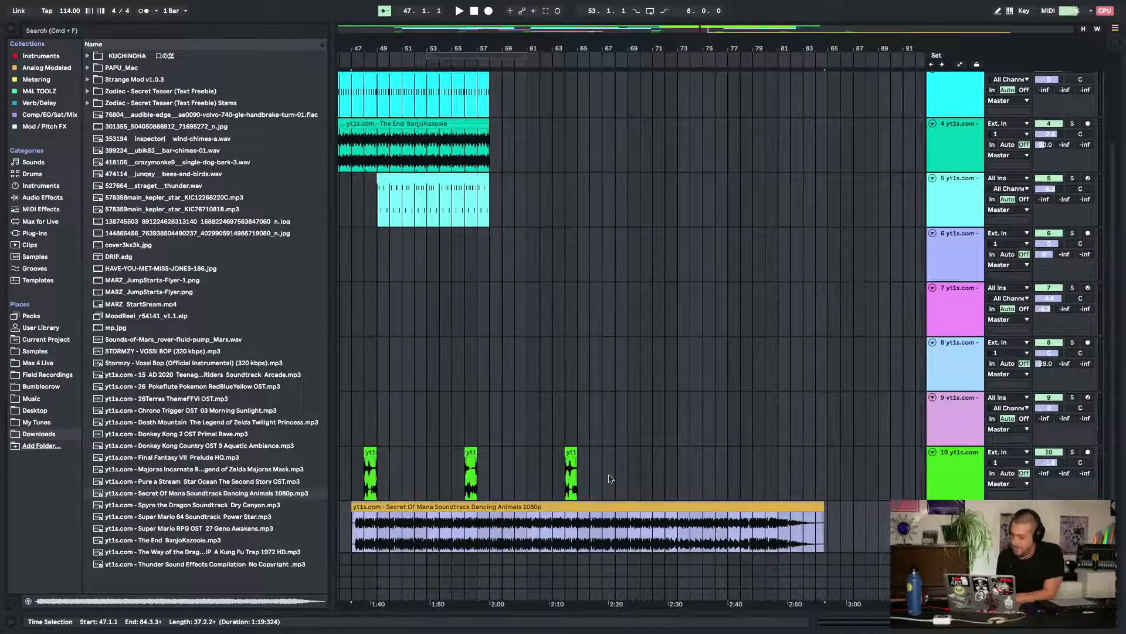
left_click_drag(508, 502, 831, 508)
Solo the Secret Of Mana track and set its clip's start marker on the first transient at 0.724 s, checking by ear
double_click(774, 507)
key("space")
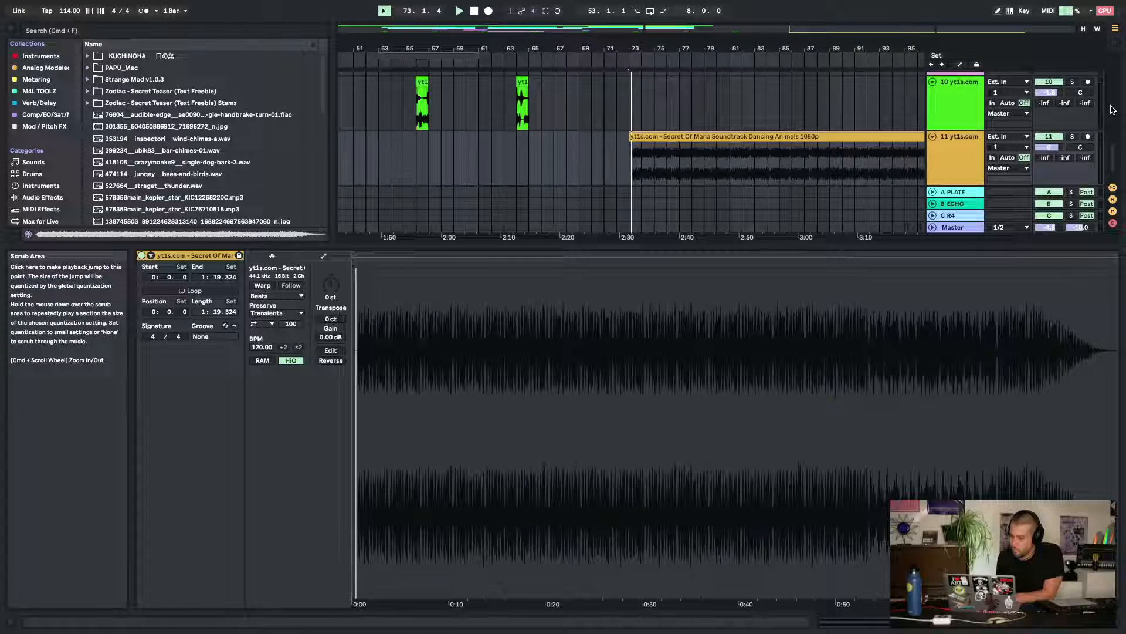
left_click(1072, 137)
mouse_move(380, 284)
left_mouse_down()
mouse_move(381, 458)
mouse_move(498, 469)
mouse_move(465, 233)
left_mouse_up()
key("space")
mouse_move(354, 262)
left_mouse_down()
mouse_move(470, 272)
mouse_move(451, 273)
left_mouse_up()
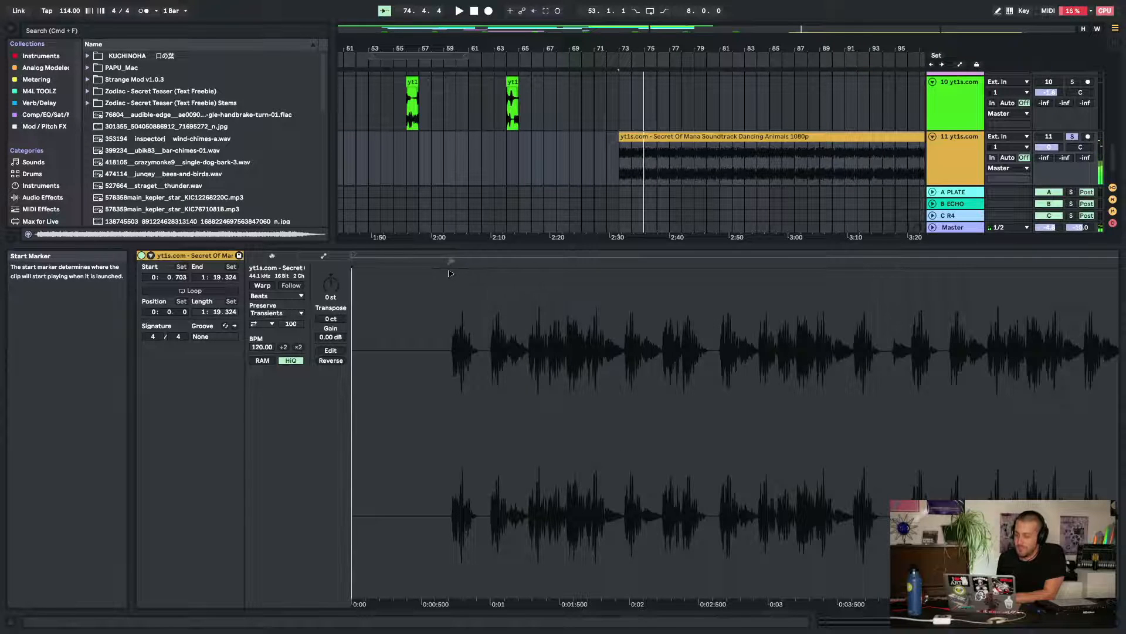
left_click_drag(452, 319, 450, 341)
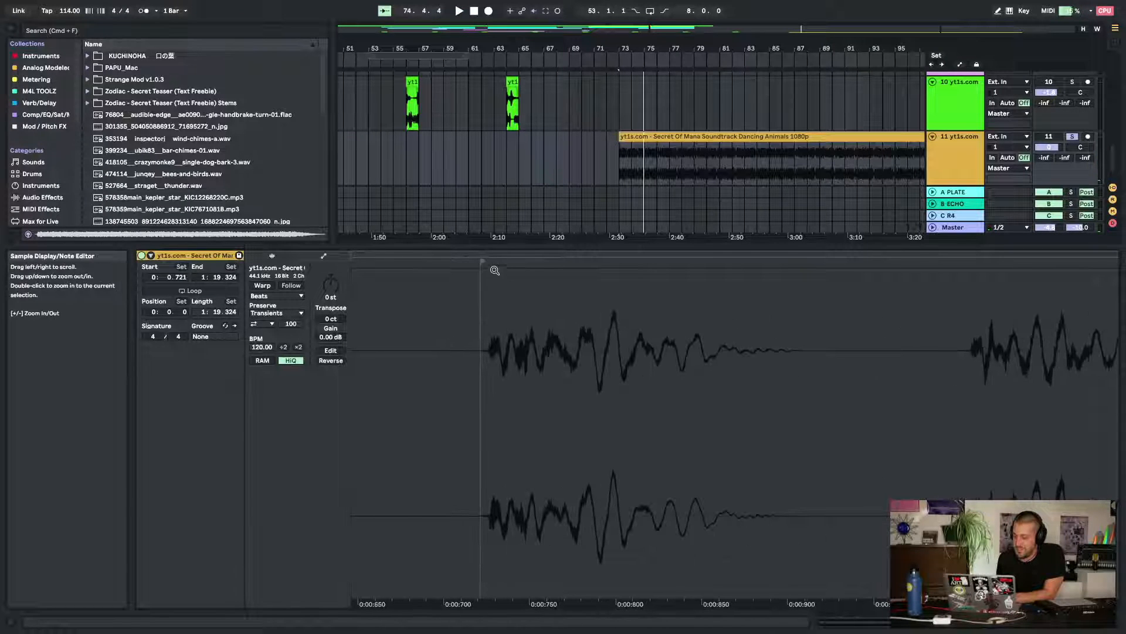
left_click_drag(482, 261, 487, 260)
key("space")
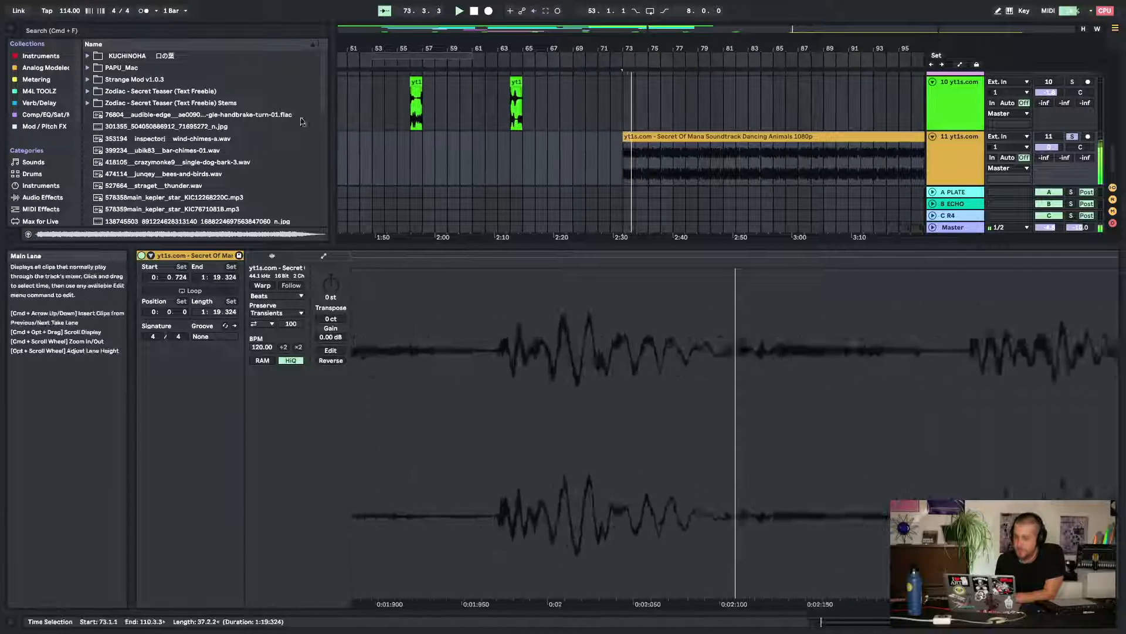
Enable warping on the Secret Of Mana clip and apply Warp From Here at its first warp marker
left_click(268, 286)
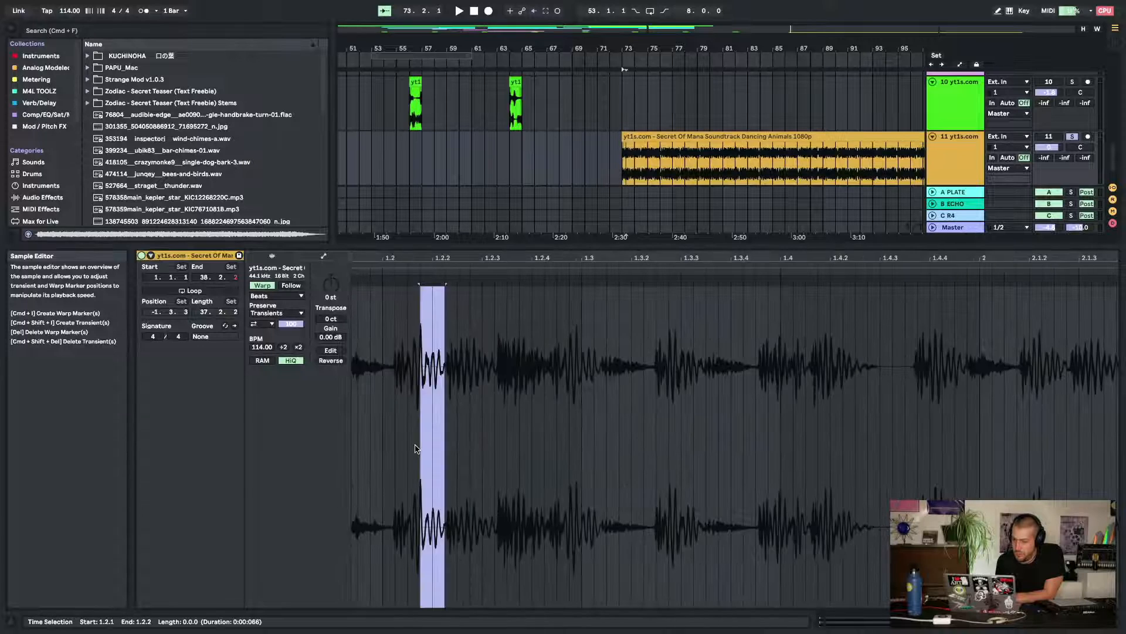
key("x")
right_click(359, 281)
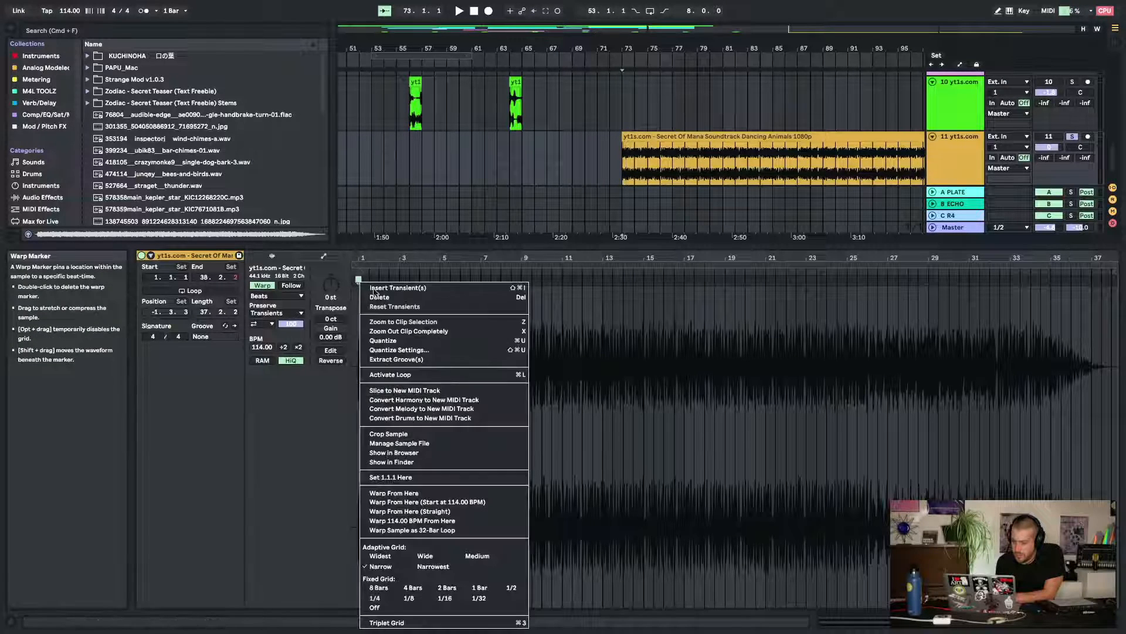
left_click(393, 493)
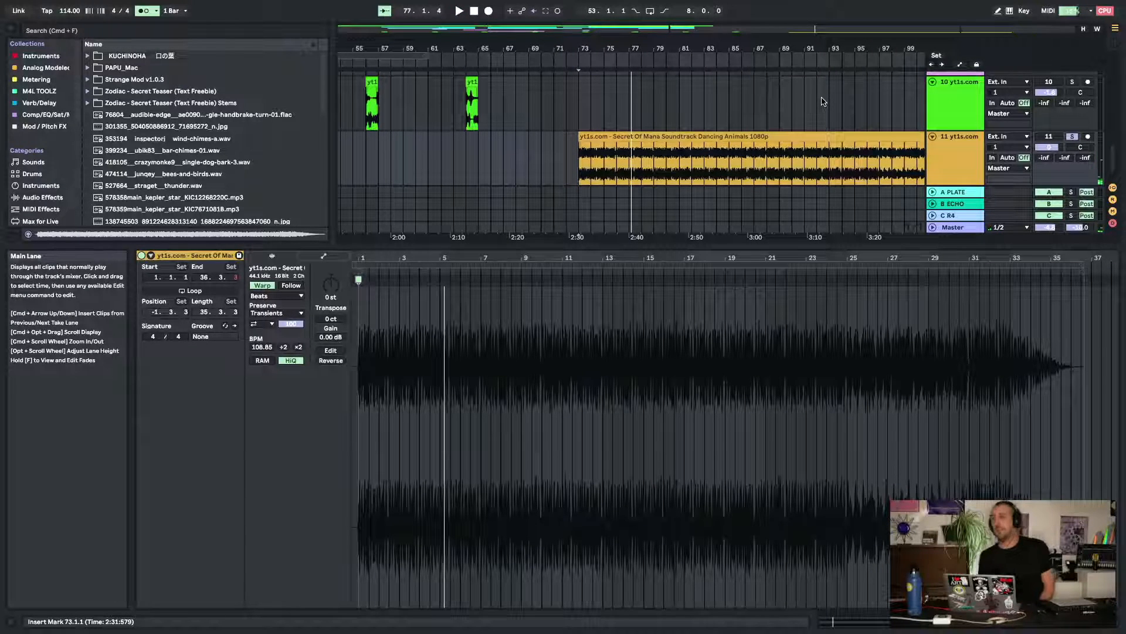
Play the warped Secret Of Mana clip from bar 73 and compare its opening transients with the beat grid
left_click_drag(364, 257, 431, 369)
left_click_drag(551, 262, 560, 259)
key("space")
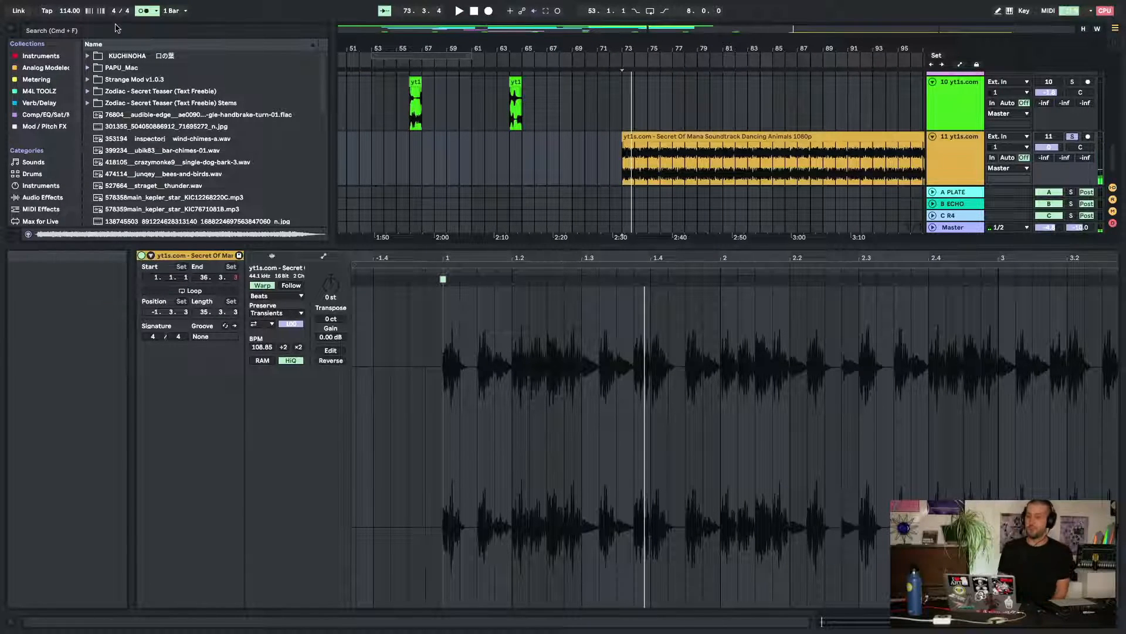
key("space")
key("space")
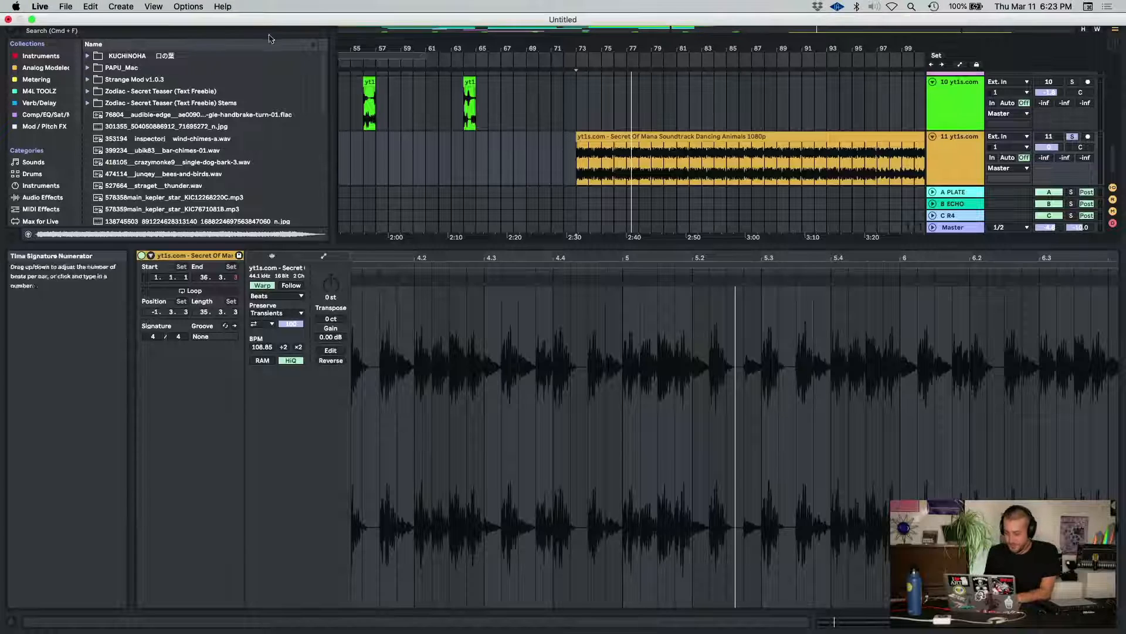
left_click(576, 194)
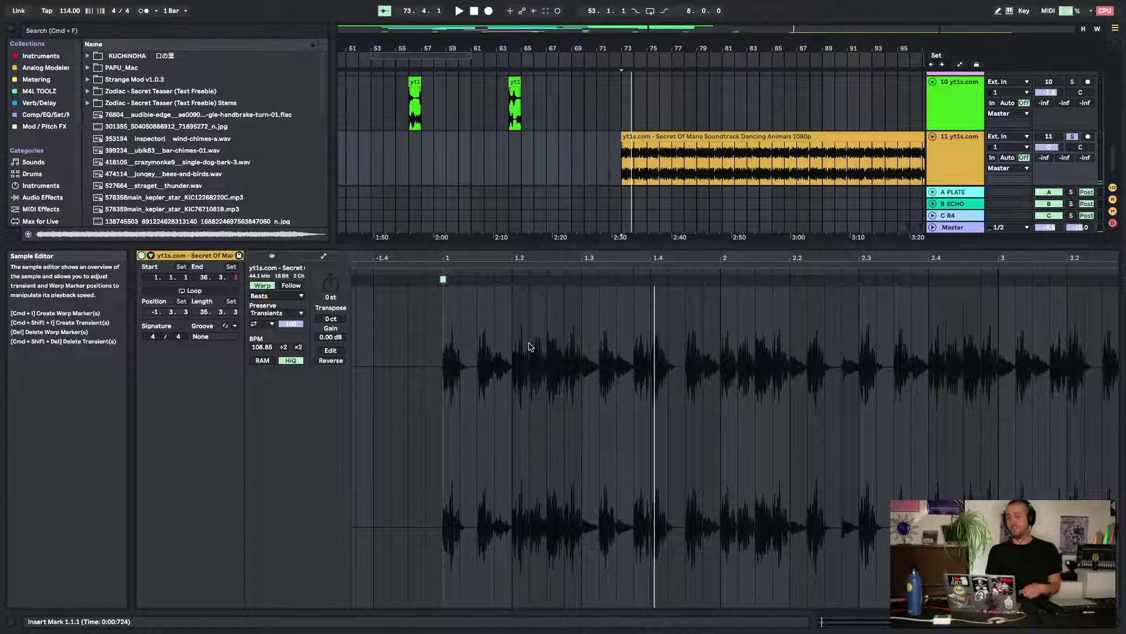
Move the Secret Of Mana clip to bar 49, unsolo its track and play it with the arrangement
left_click(1115, 621)
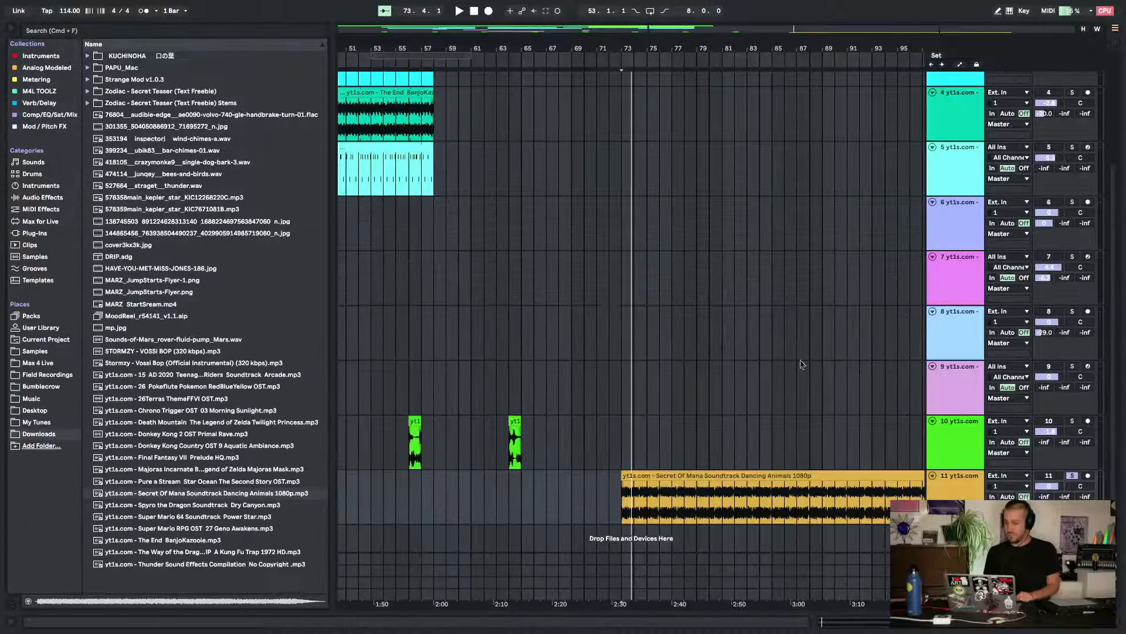
scroll(672, 369, "left", 3)
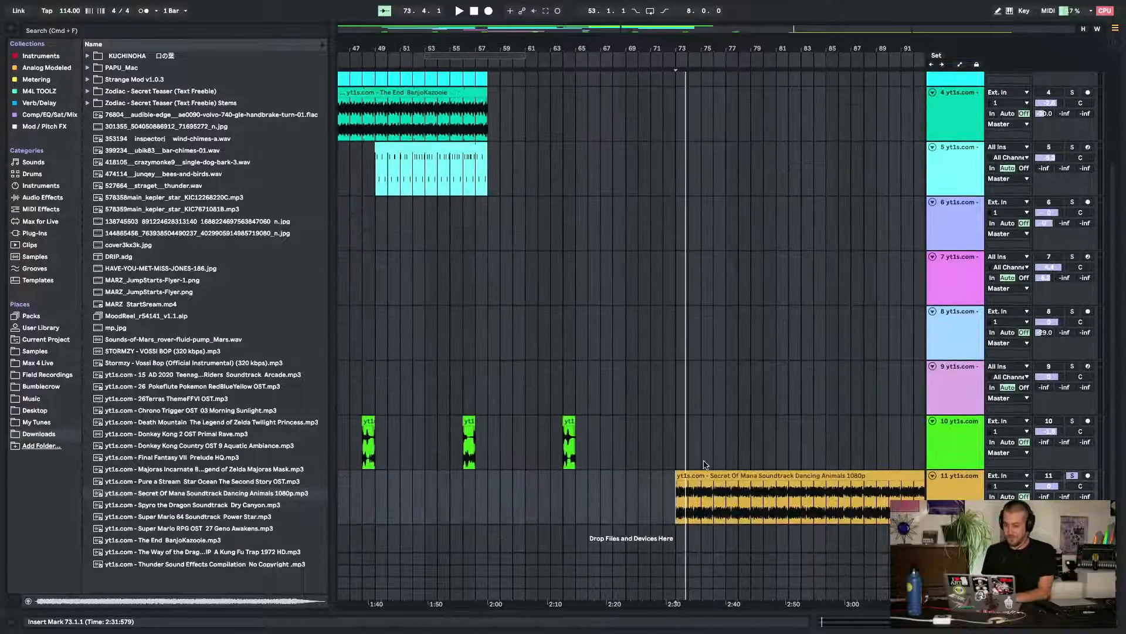
left_click_drag(704, 477, 413, 497)
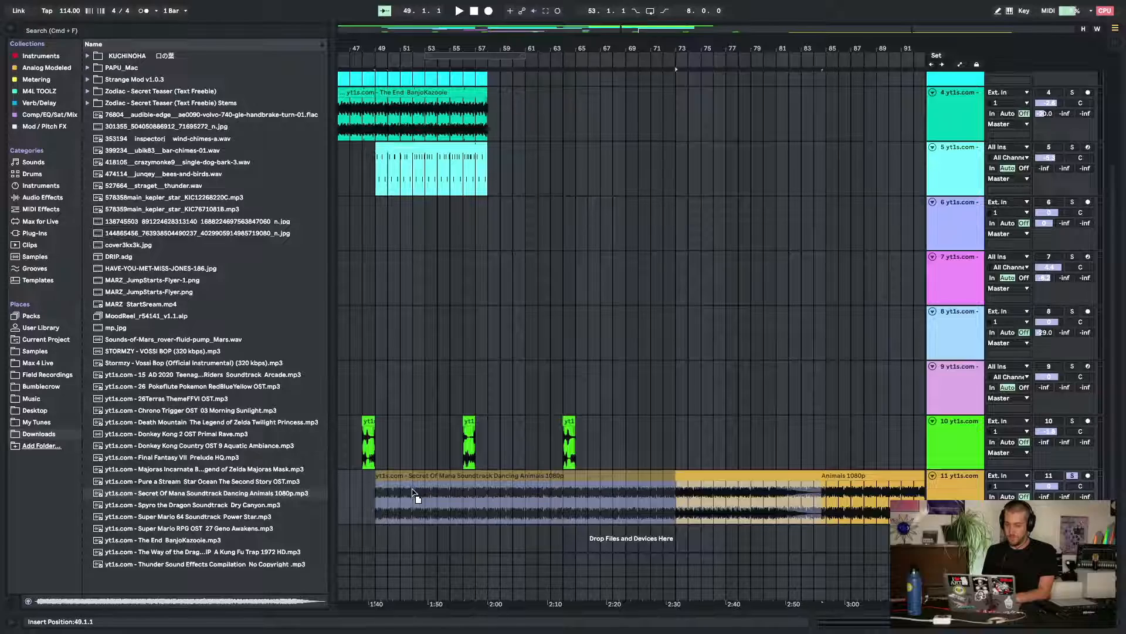
key("space")
left_click(1073, 476)
key("space")
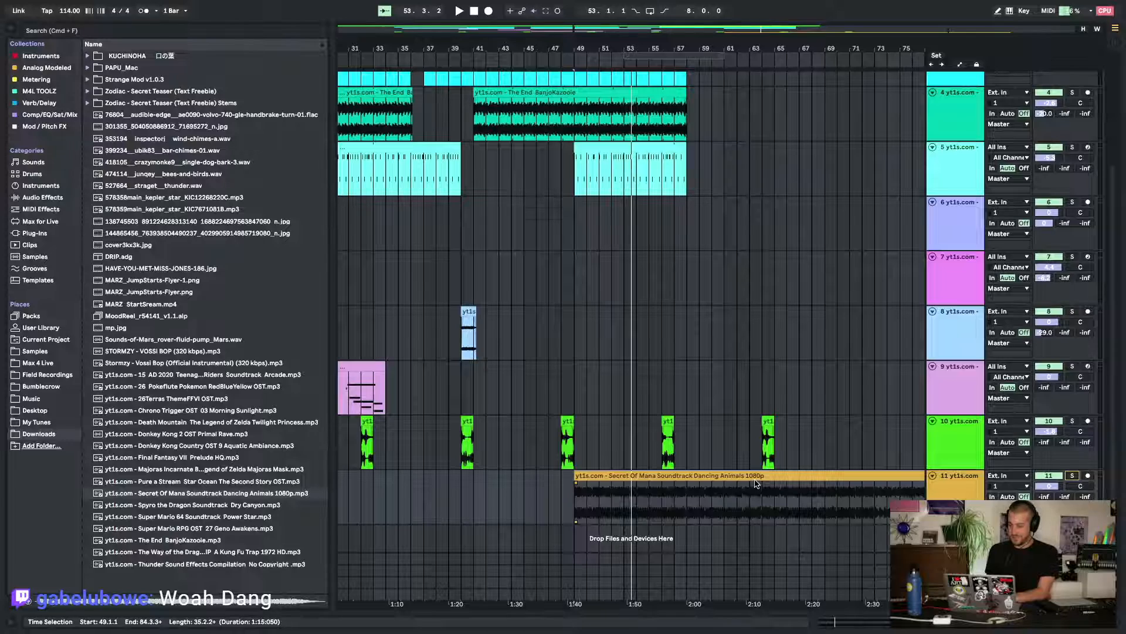
Examine the Secret Of Mana clip's first bars against the grid in the sample editor while playing from bar 49
double_click(756, 476)
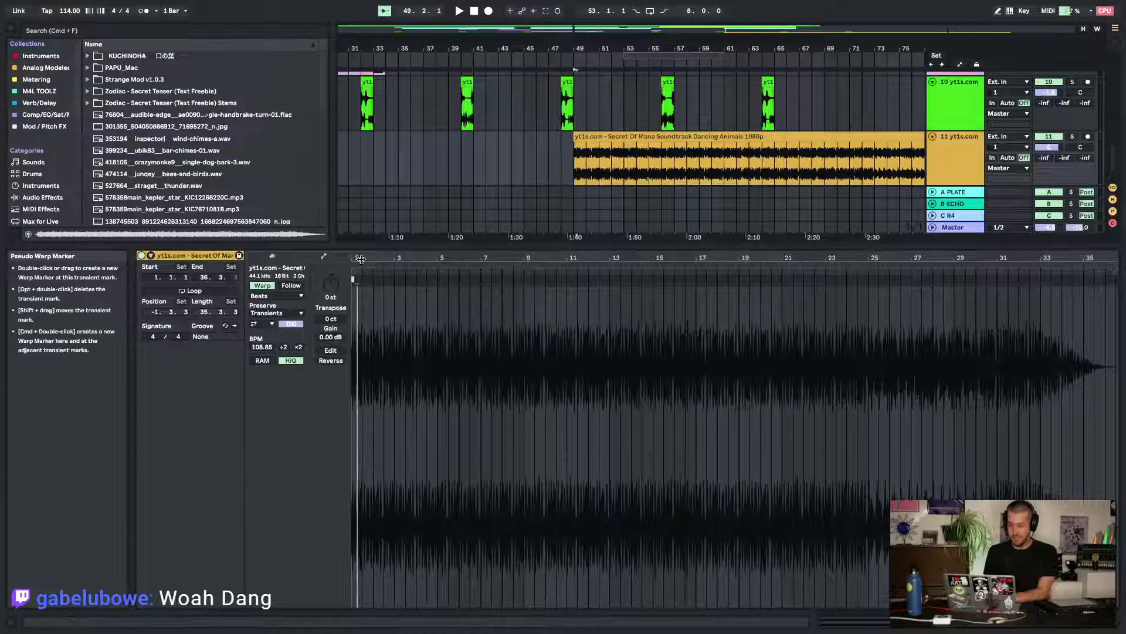
left_click_drag(360, 259, 352, 329)
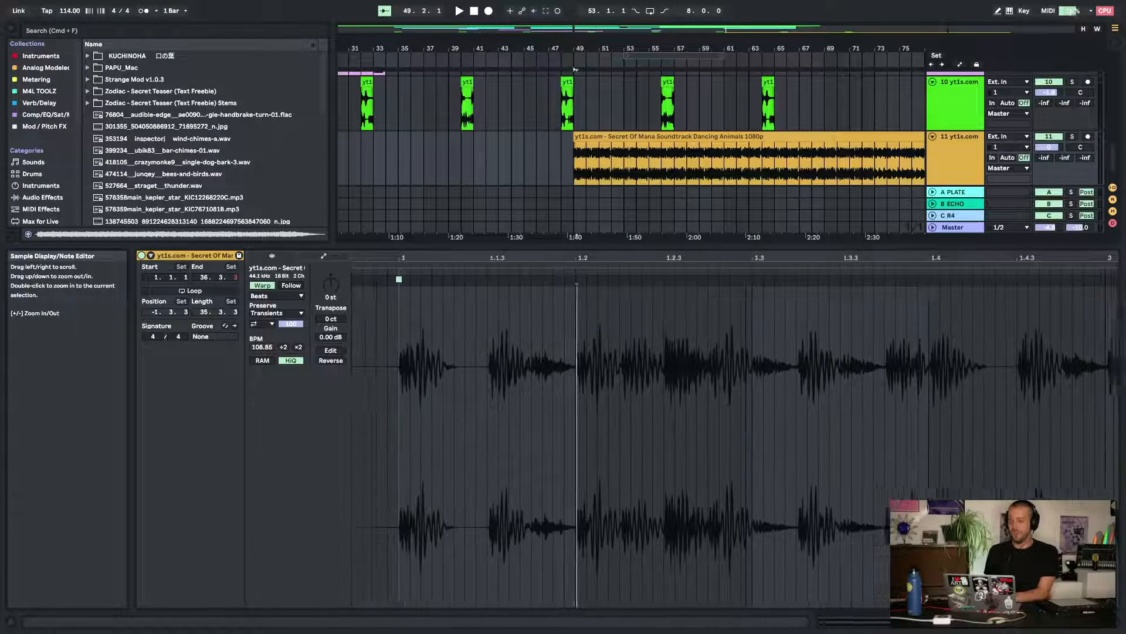
left_click_drag(739, 270, 856, 257)
key("space")
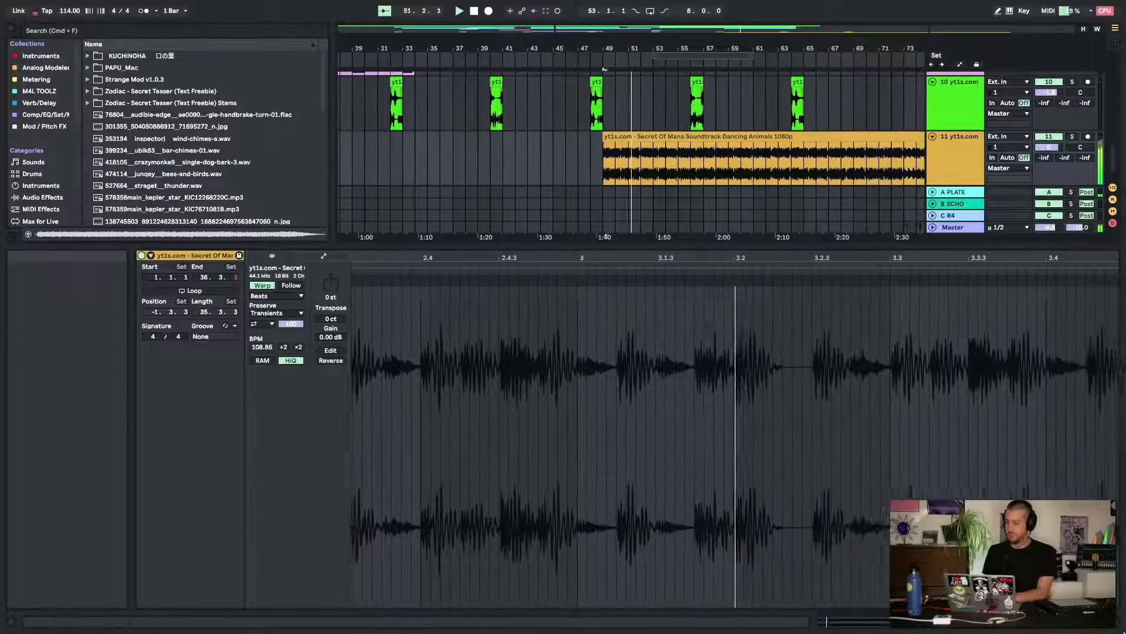
key("super+alt+l")
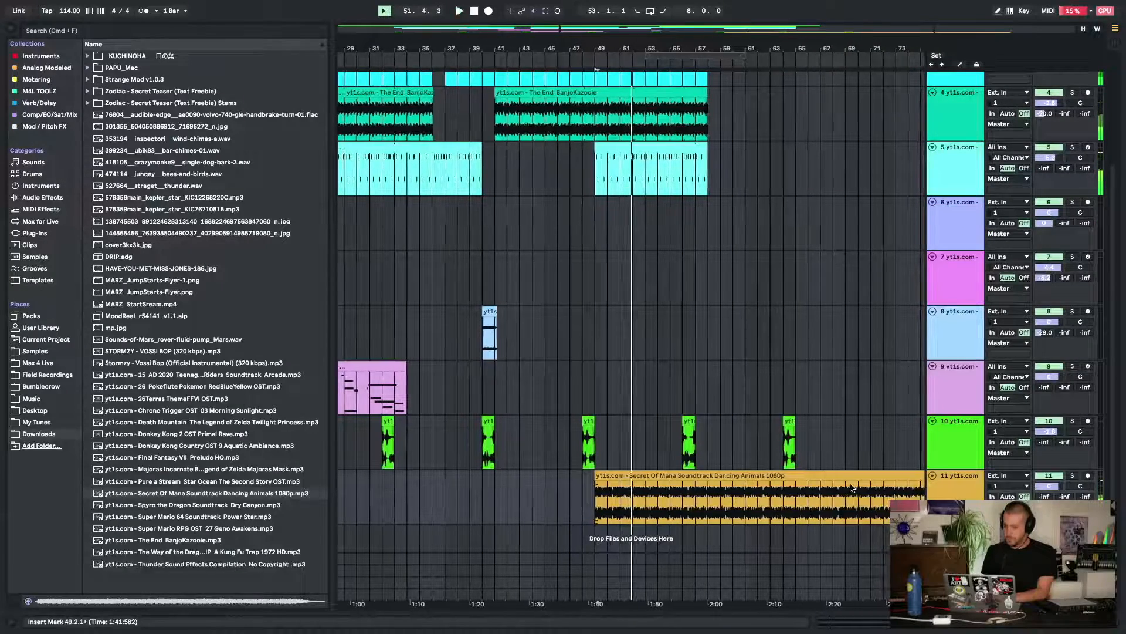
Keep the Secret Of Mana clip's Beats warping on Transients, turn transient looping off, set the transient envelope to 0 and play it
double_click(852, 488)
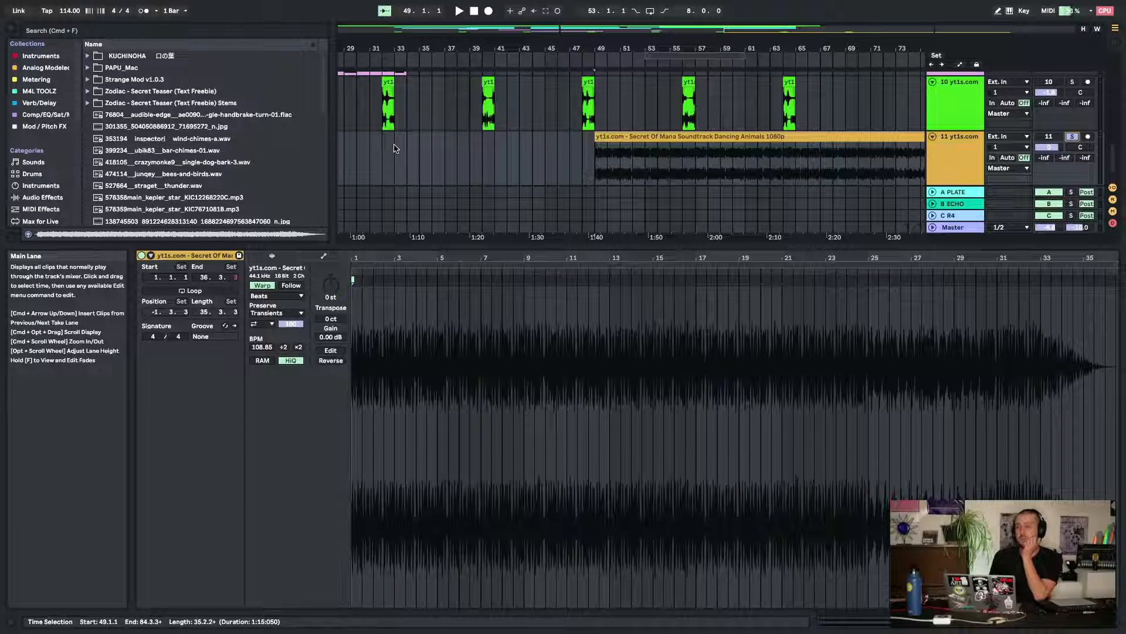
left_click(277, 313)
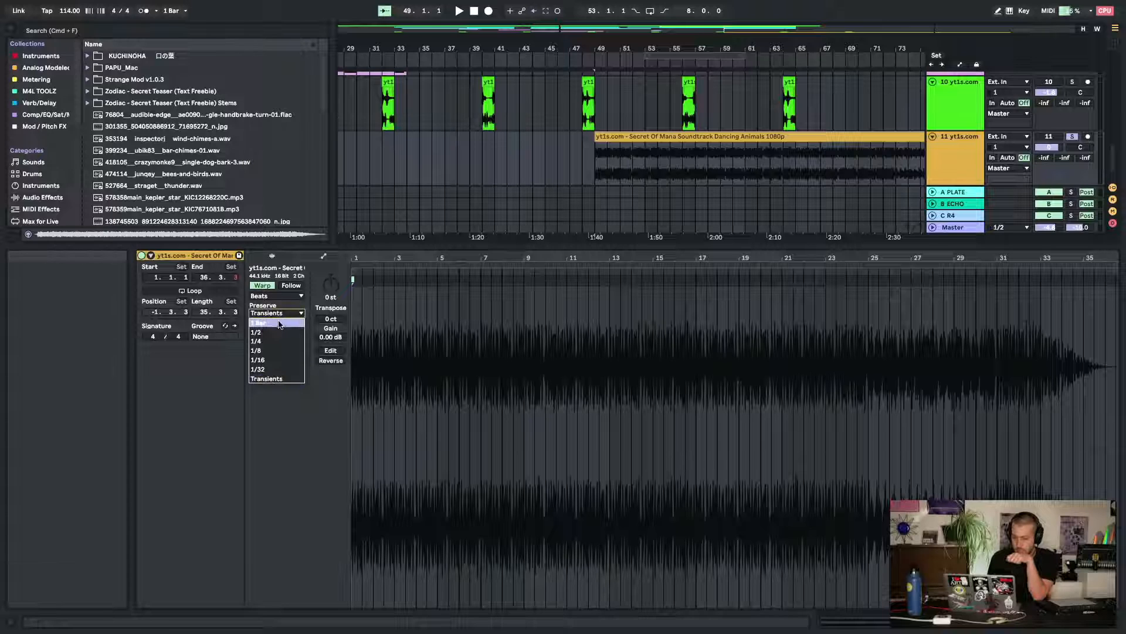
left_click(266, 378)
left_click(261, 323)
left_click(263, 334)
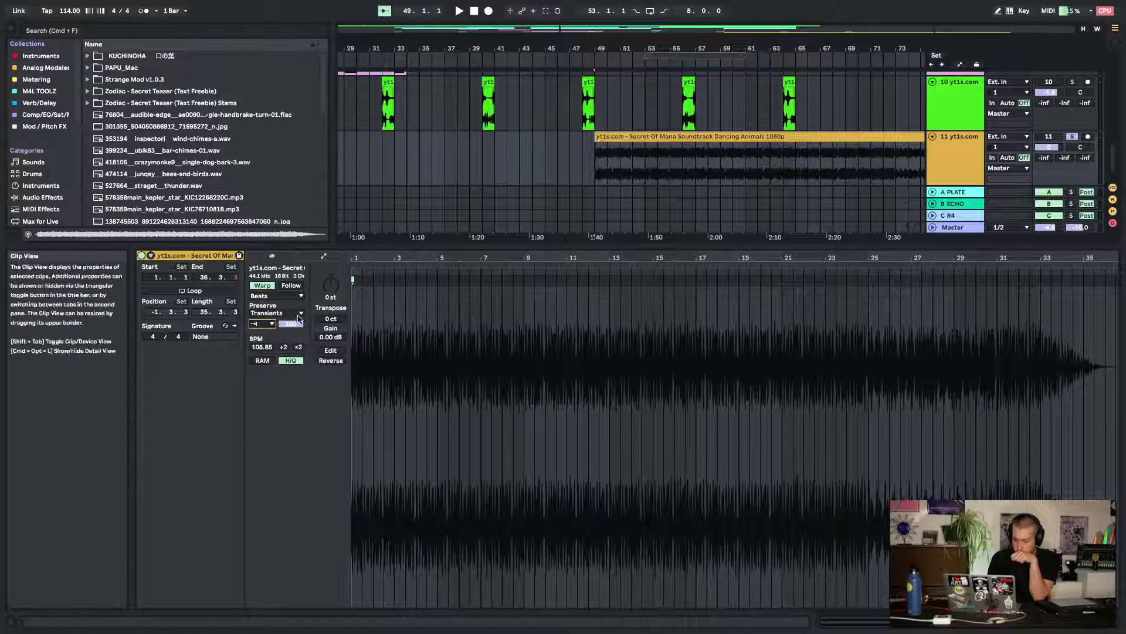
left_click(262, 324)
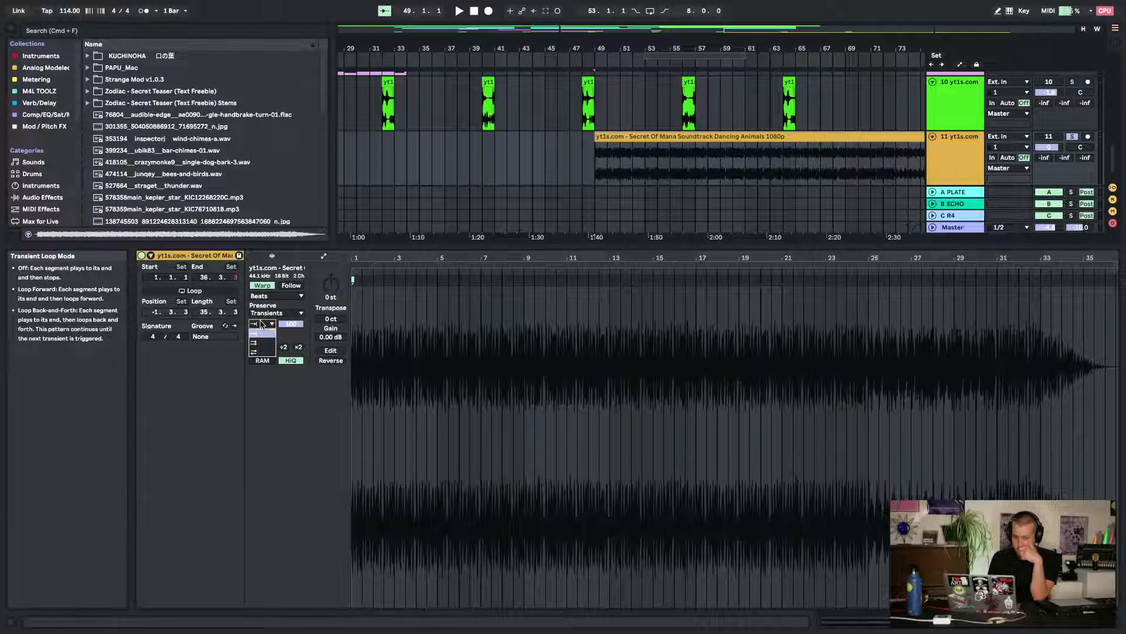
left_click(263, 324)
left_click_drag(290, 324, 290, 355)
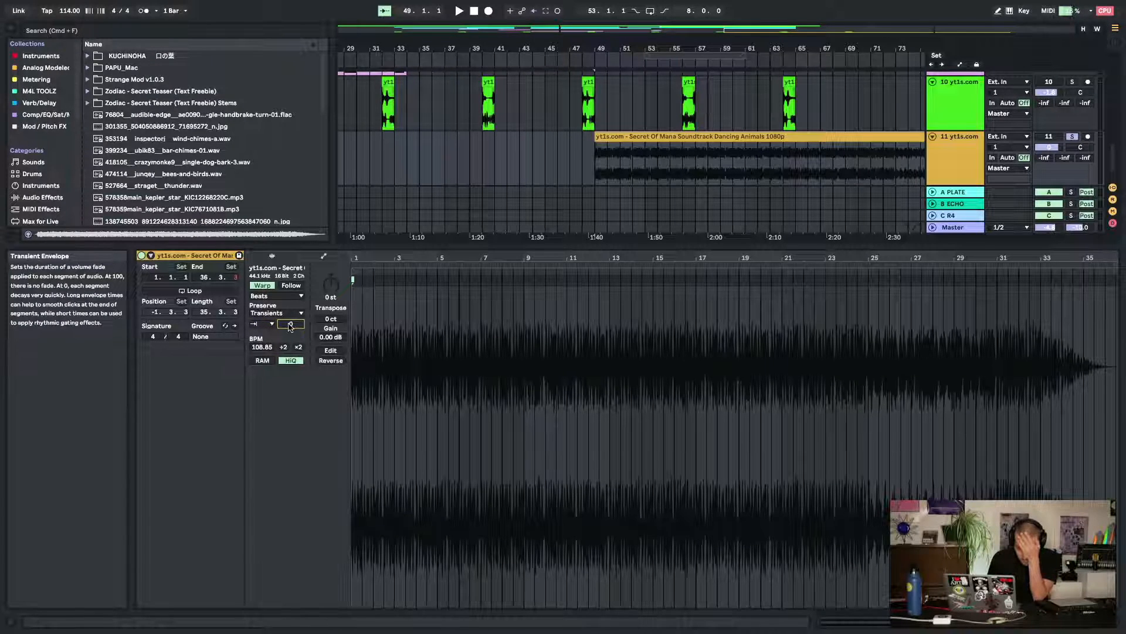
key("space")
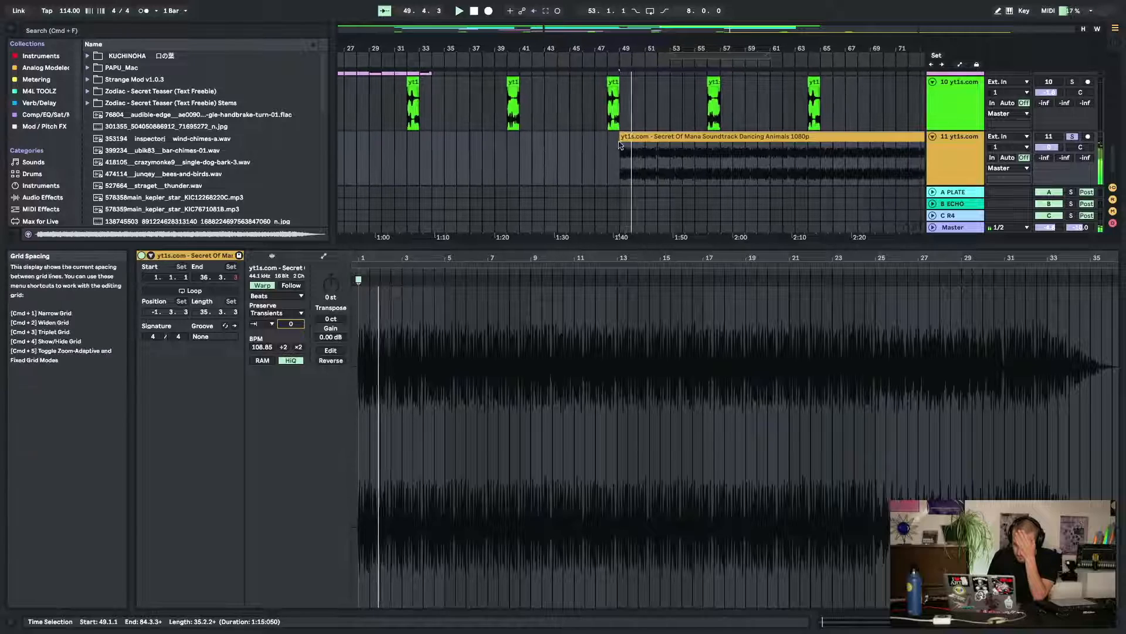
Add the Erosion audio effect to the Secret Of Mana track, with Wide Noise and its amount raised to the maximum
left_click_drag(396, 251, 397, 402)
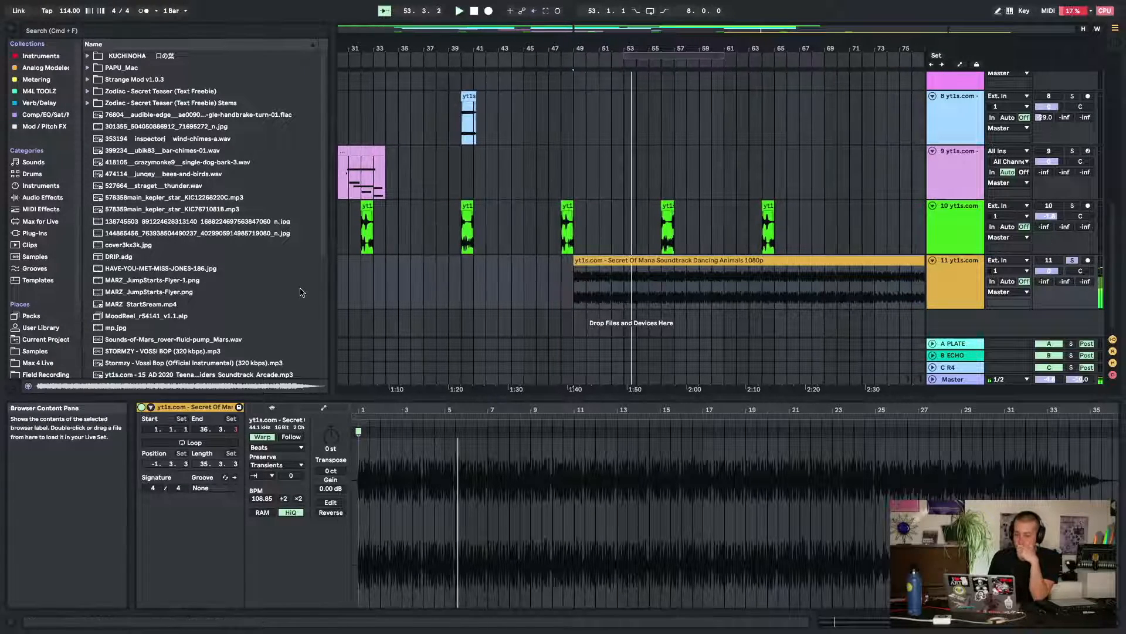
left_click(40, 221)
left_click(41, 209)
left_click(52, 187)
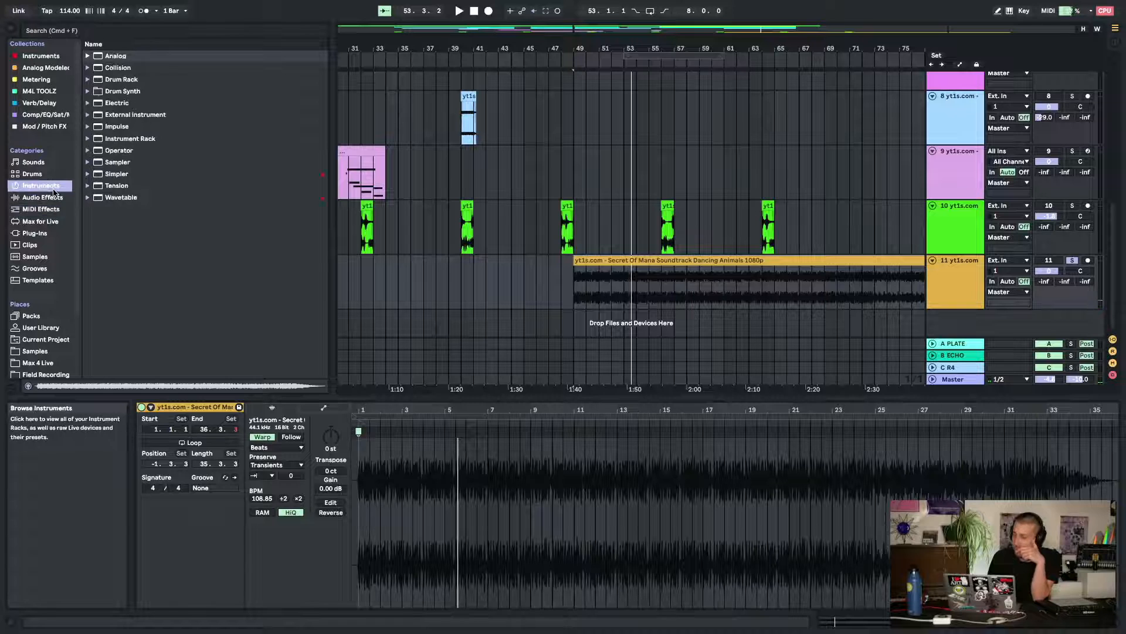
left_click(42, 198)
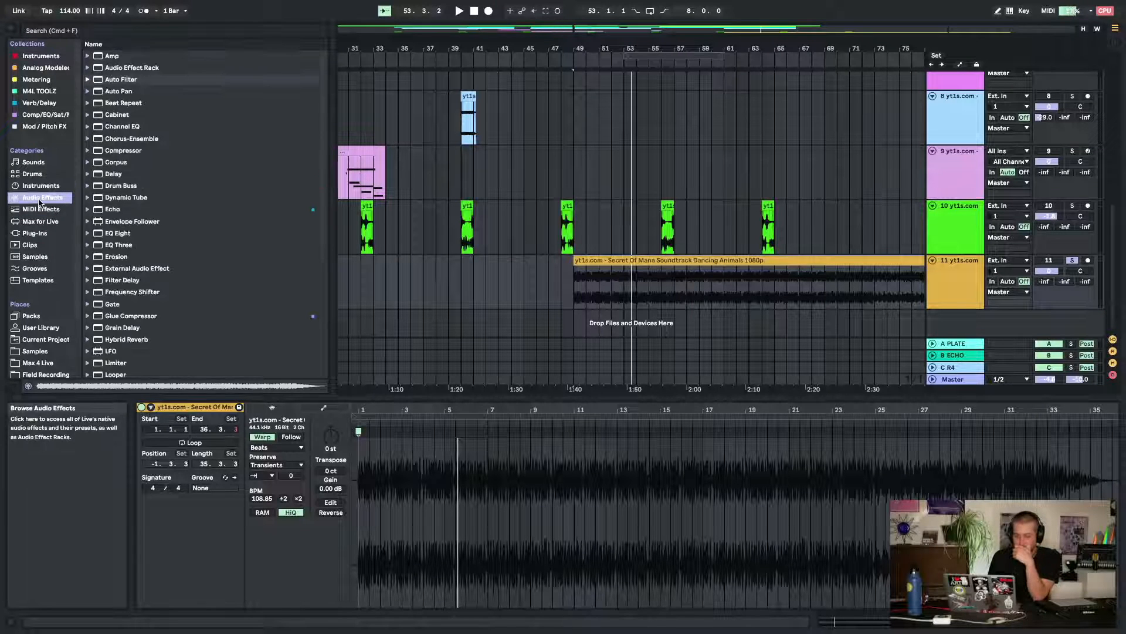
scroll(122, 225, "down", 5)
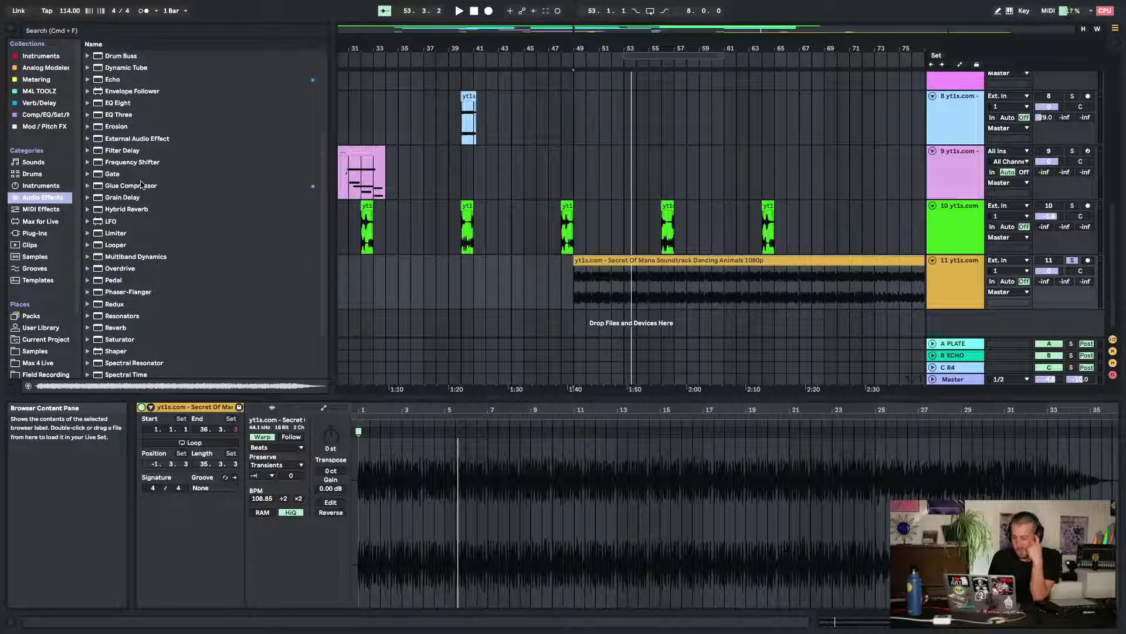
left_click(123, 127)
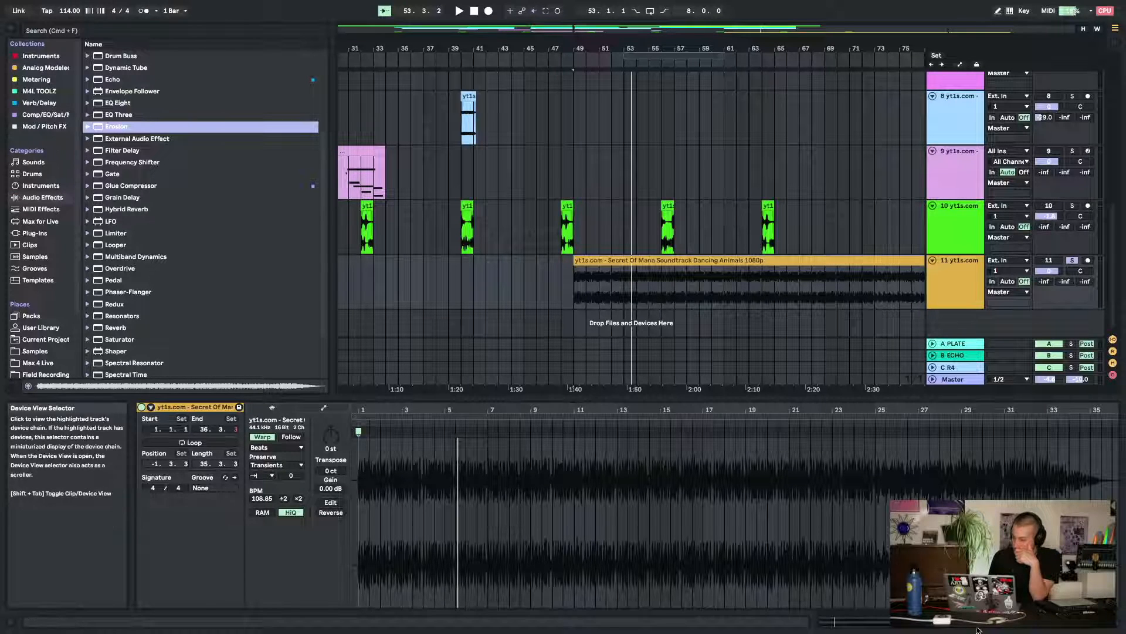
left_click(1020, 624)
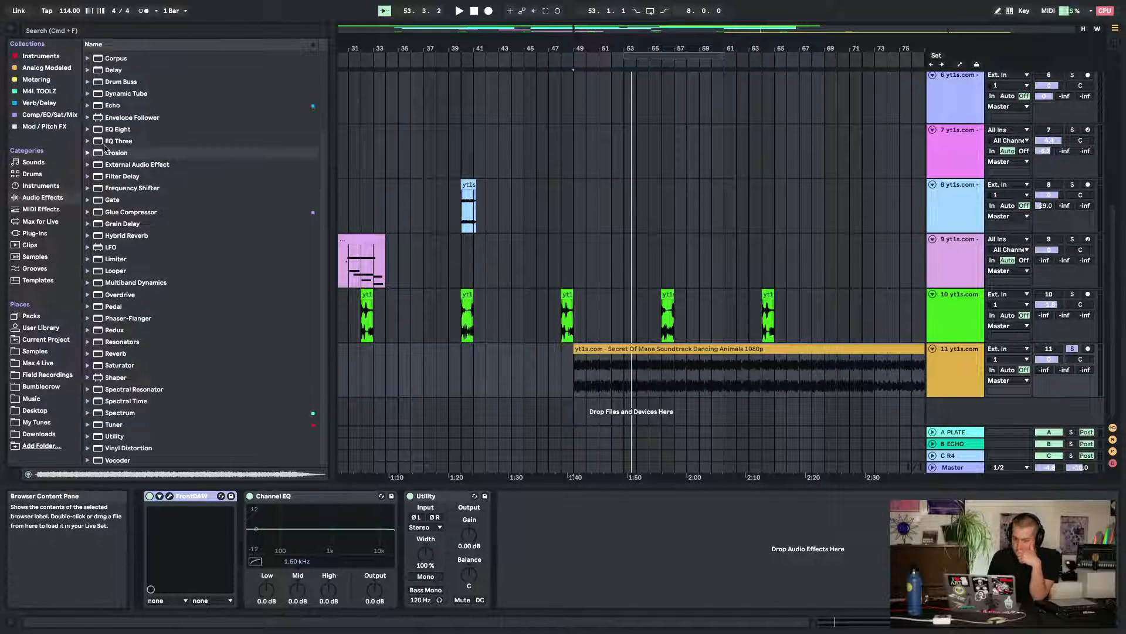
double_click(105, 152)
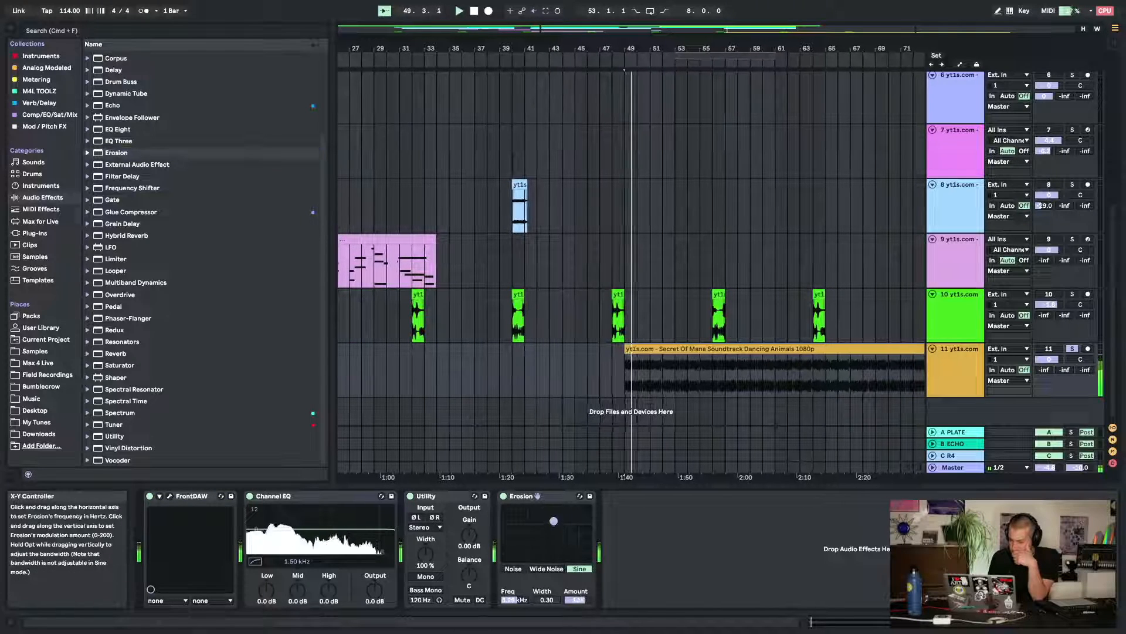
mouse_move(554, 520)
left_mouse_down()
mouse_move(530, 521)
mouse_move(583, 515)
mouse_move(553, 508)
left_mouse_up()
left_click(547, 569)
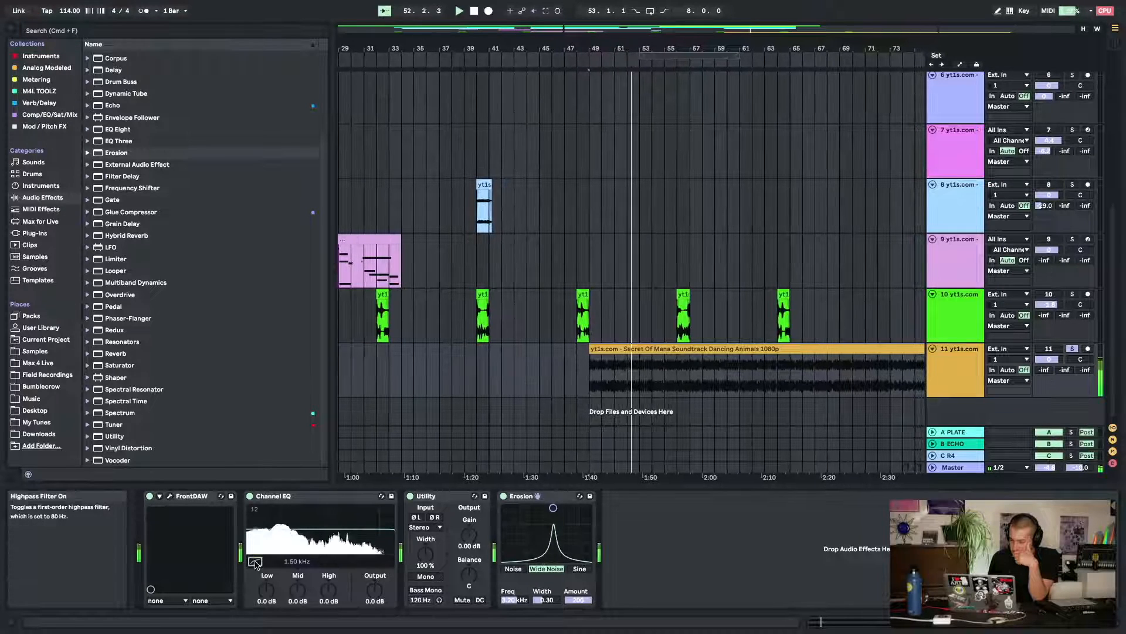
Enable the Channel EQ's high-pass filter on the Secret Of Mana track, cut the lows to -15 dB and boost the mids to 5.3 dB
left_click(255, 563)
left_click_drag(266, 590, 266, 629)
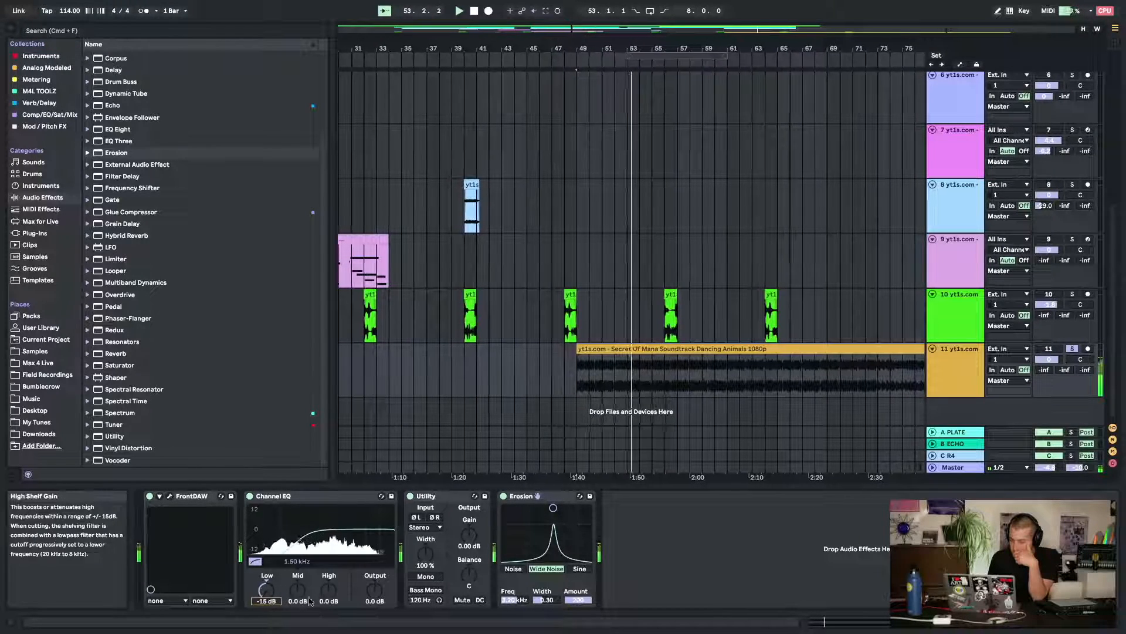
left_click_drag(299, 590, 300, 573)
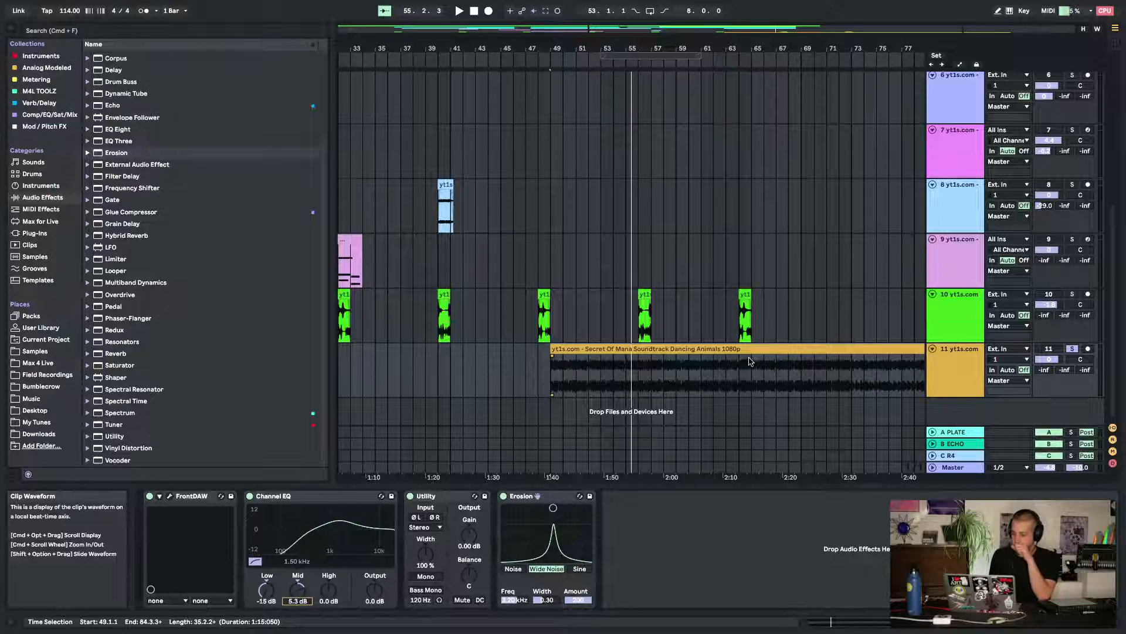
Transpose the Secret Of Mana clip by -2 semitones, check it by ear and unsolo its track
double_click(757, 357)
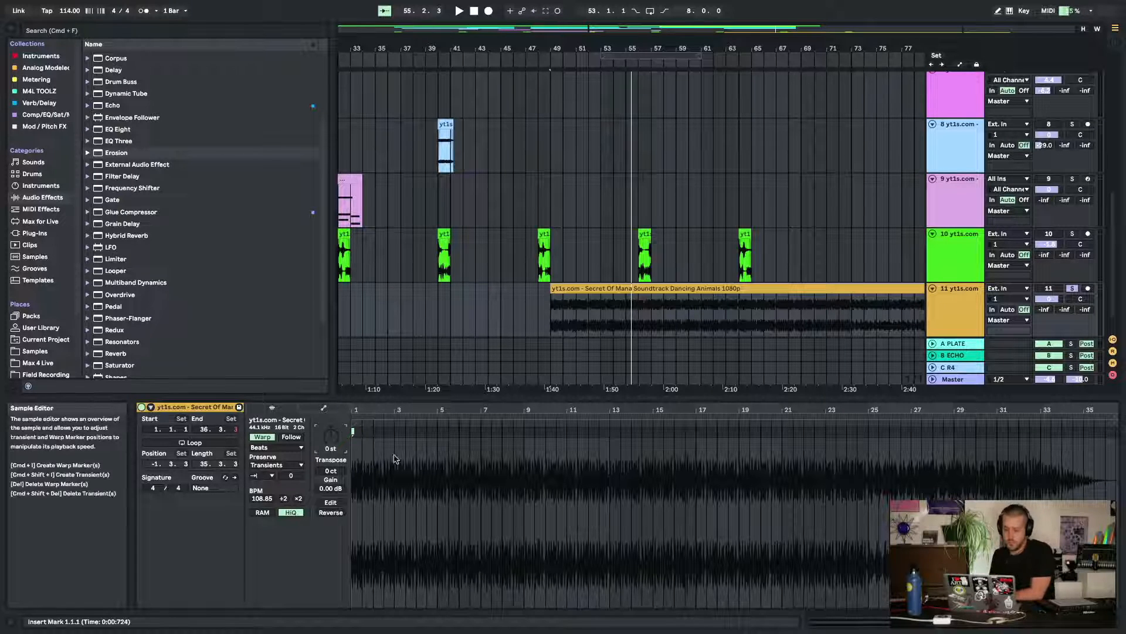
key("space")
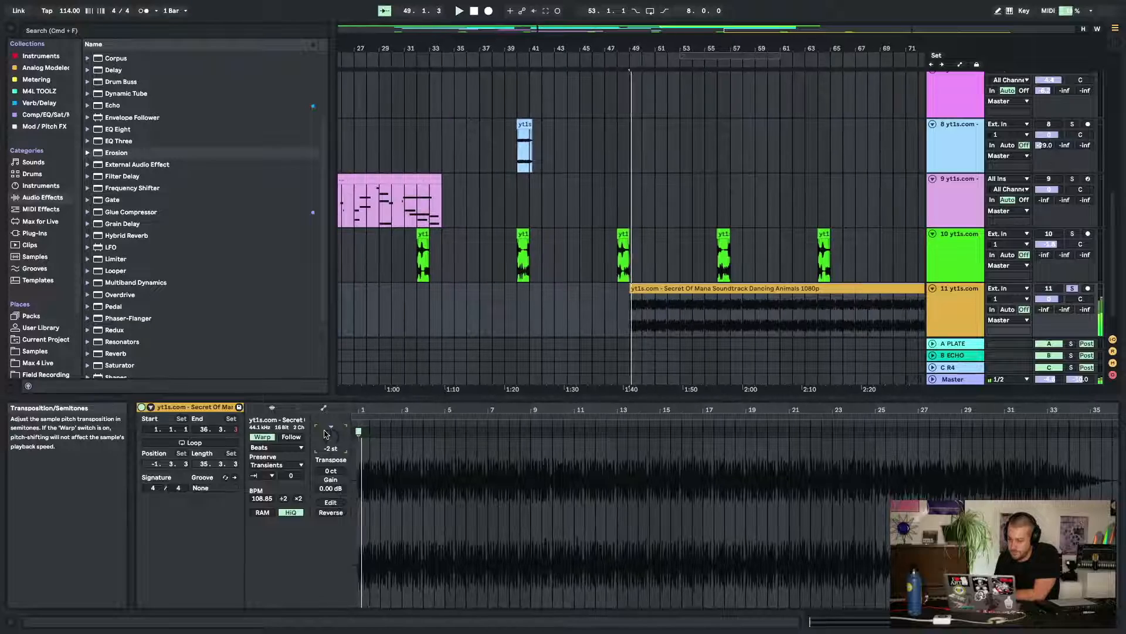
left_click(1070, 290)
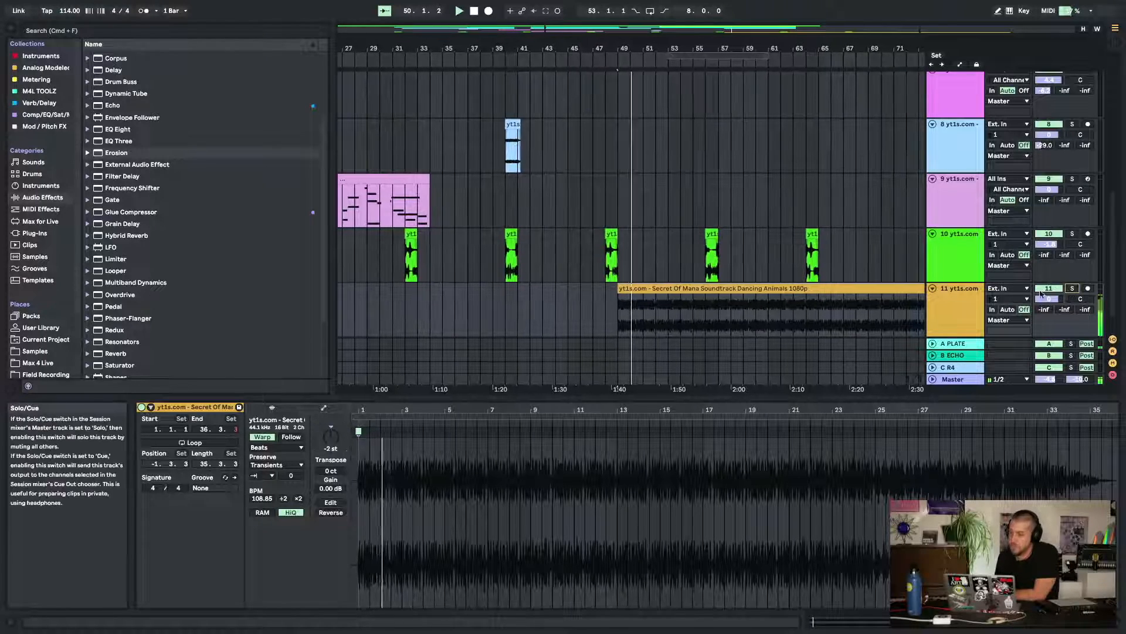
Play the full arrangement from bar 40 to hear the lead-in to the Secret Of Mana clip
left_click(1117, 622)
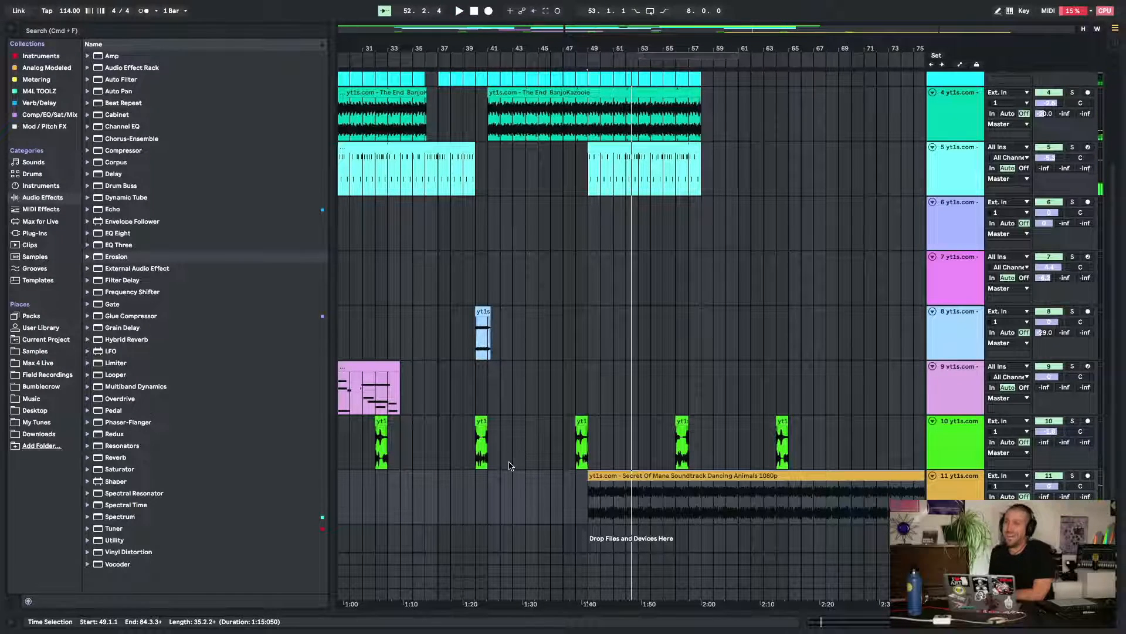
left_click(471, 507)
key("space")
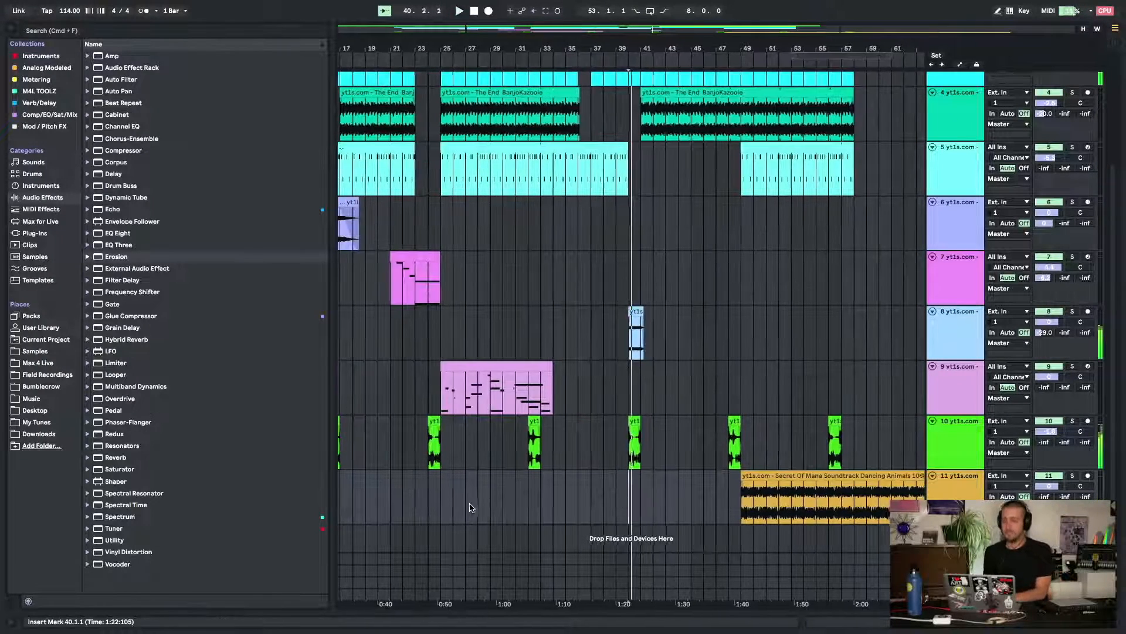
Move the Secret Of Mana clip earlier so that it starts at bar 41
scroll(471, 508, "right", 4)
scroll(471, 508, "up", 1)
left_click_drag(618, 501, 520, 507)
Shorten the Secret Of Mana clip to eight bars, ending at bar 49, and duplicate it directly behind itself
scroll(748, 455, "down", 2)
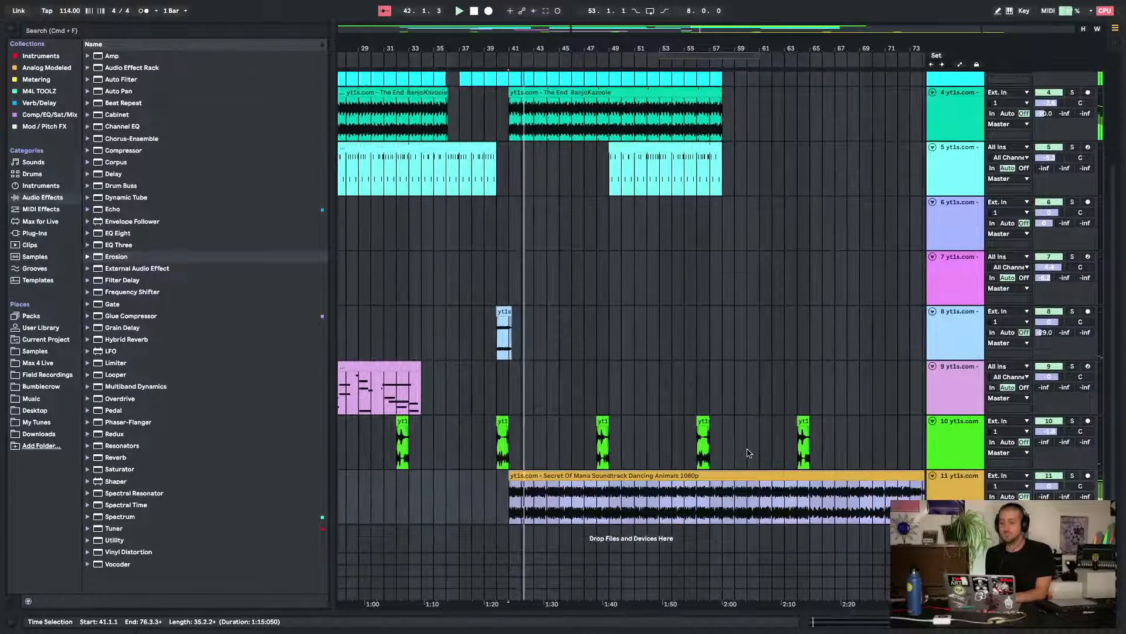
scroll(747, 455, "right", 5)
left_click_drag(823, 476, 462, 476)
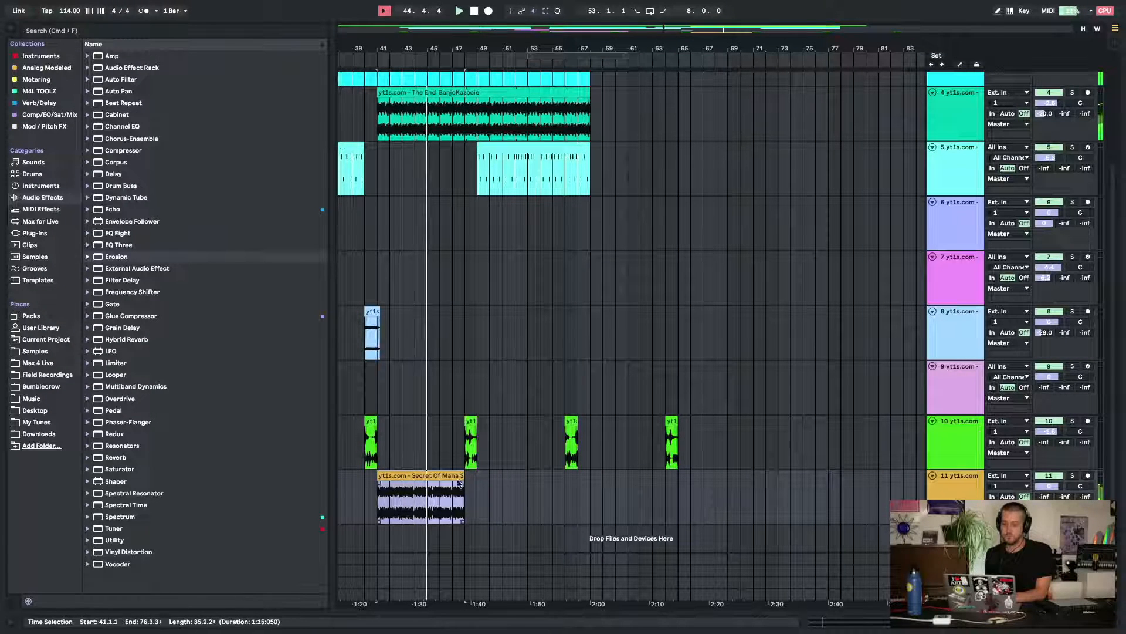
left_click_drag(374, 46, 375, 98)
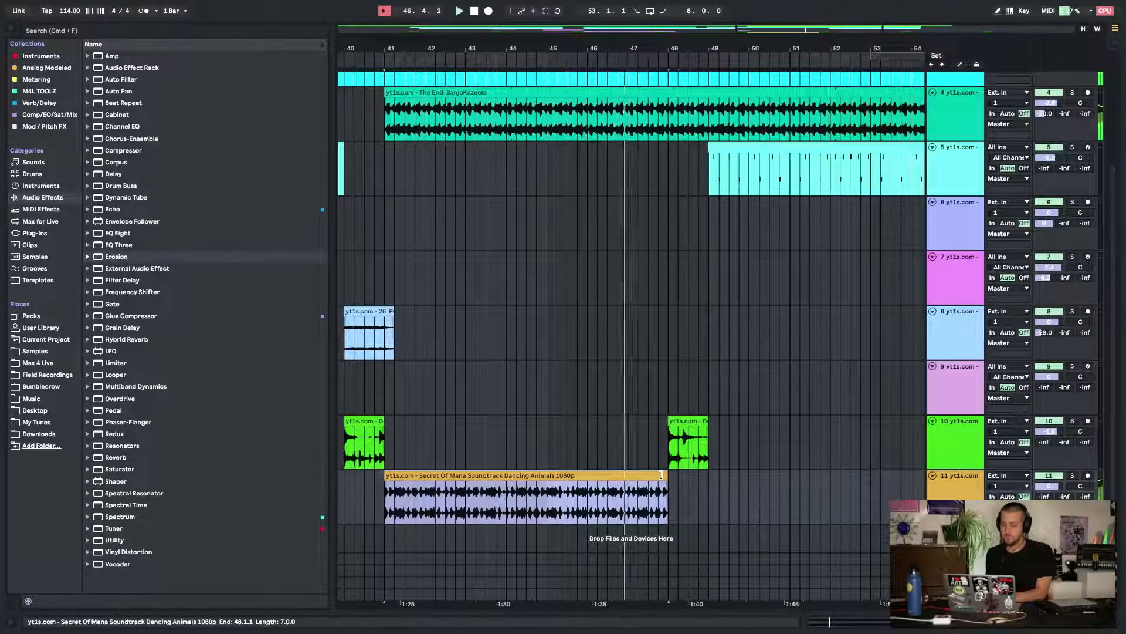
left_click_drag(666, 486, 708, 487)
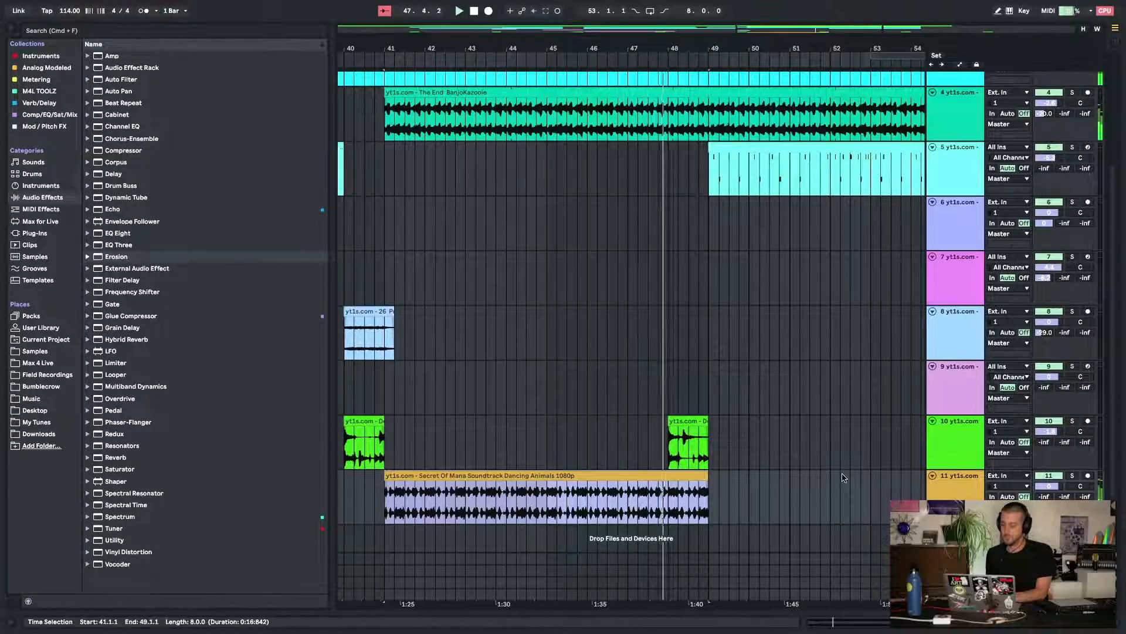
key("super+d")
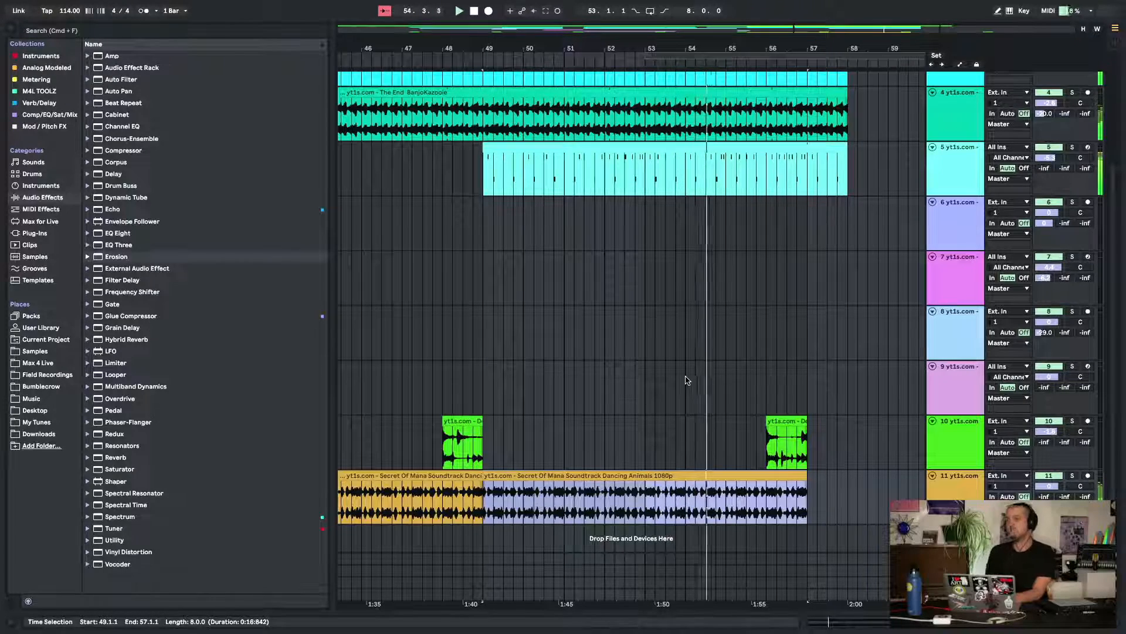
Delete everything after bar 57 on tracks 3 to 5 and on the Chrono Trigger track
scroll(686, 380, "left", 5)
scroll(687, 380, "left", 4)
scroll(688, 380, "right", 15)
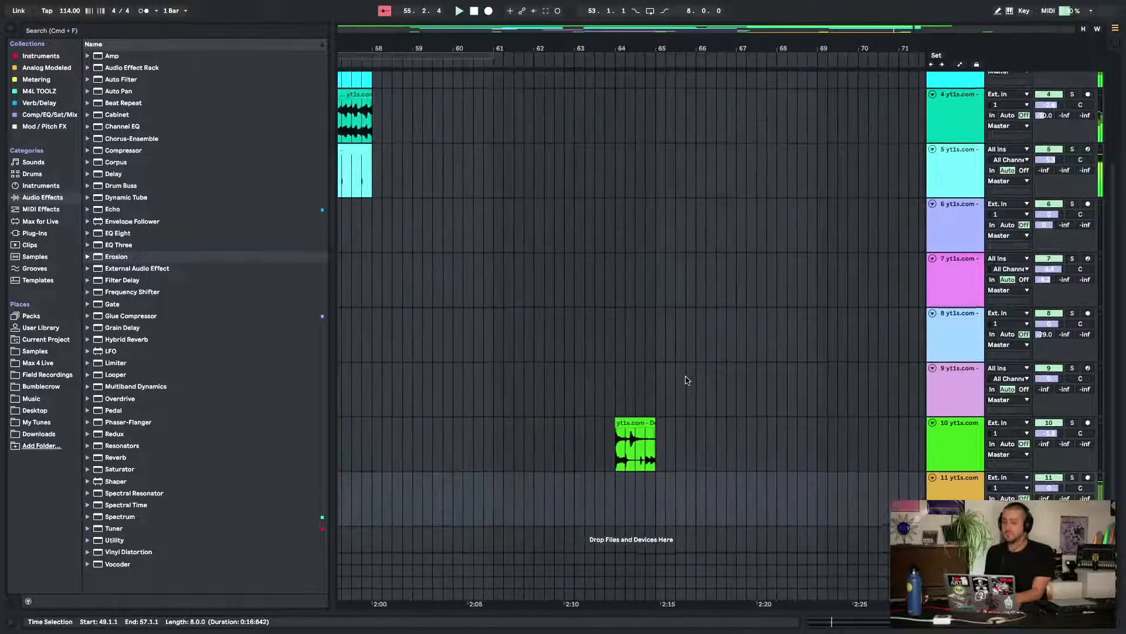
scroll(687, 380, "up", 4)
scroll(687, 380, "left", 6)
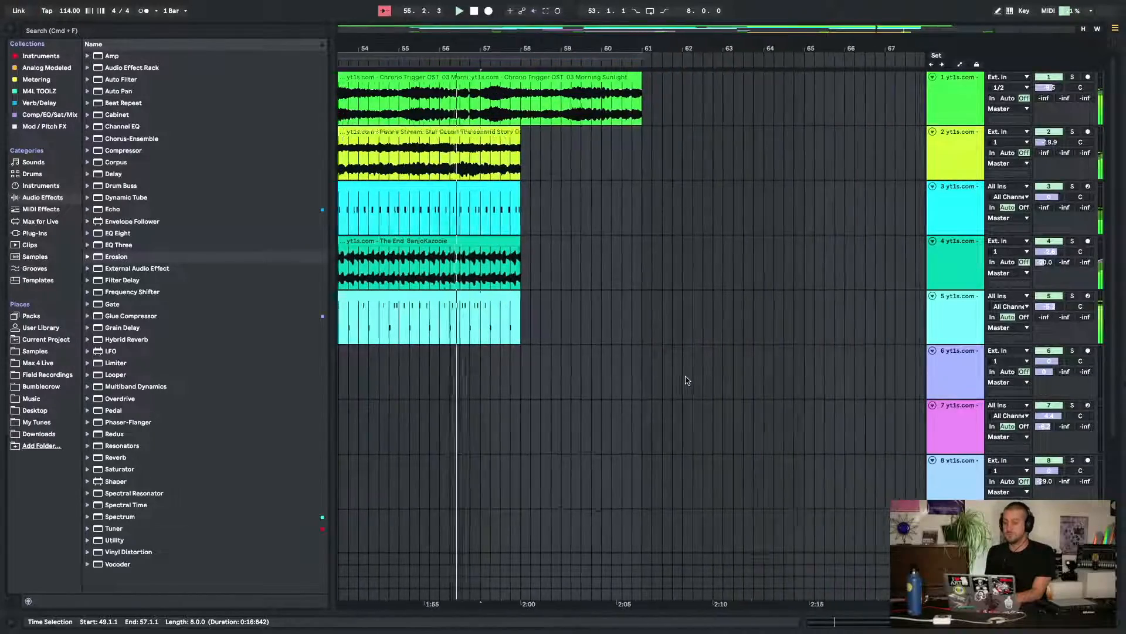
scroll(688, 380, "down", 5)
scroll(687, 380, "up", 4)
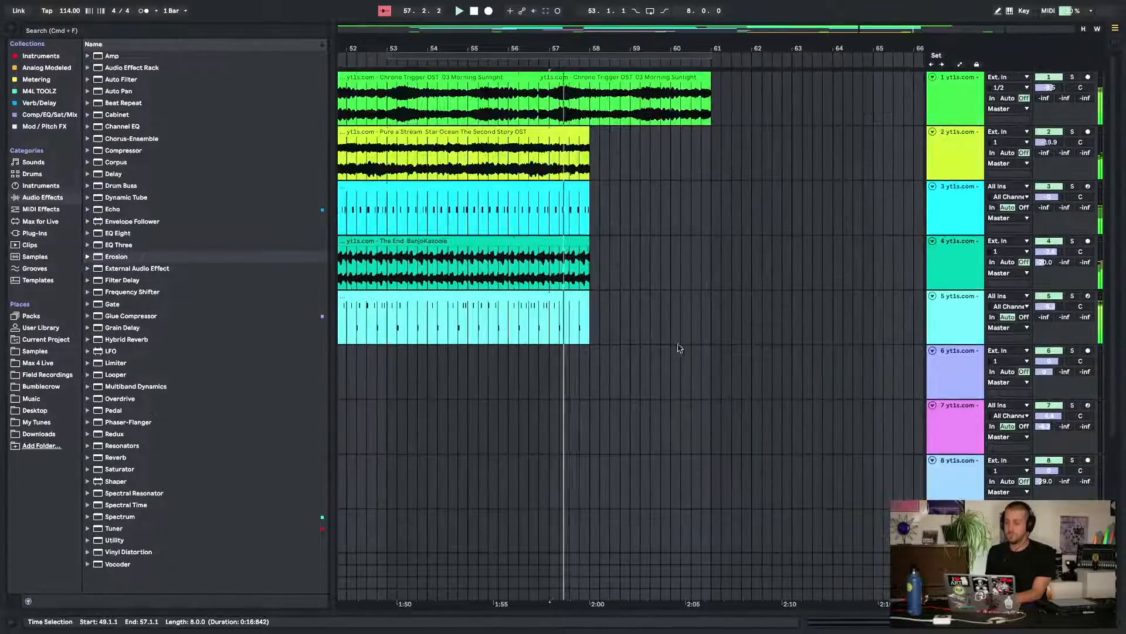
left_click_drag(610, 343, 550, 189)
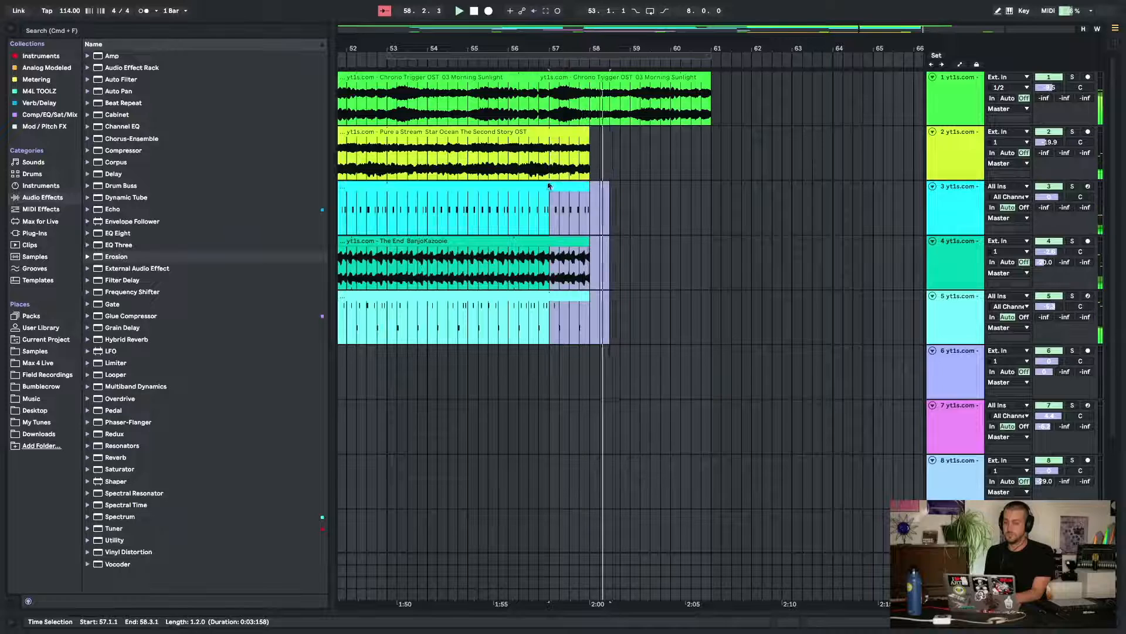
key("Delete")
left_click_drag(721, 95, 551, 94)
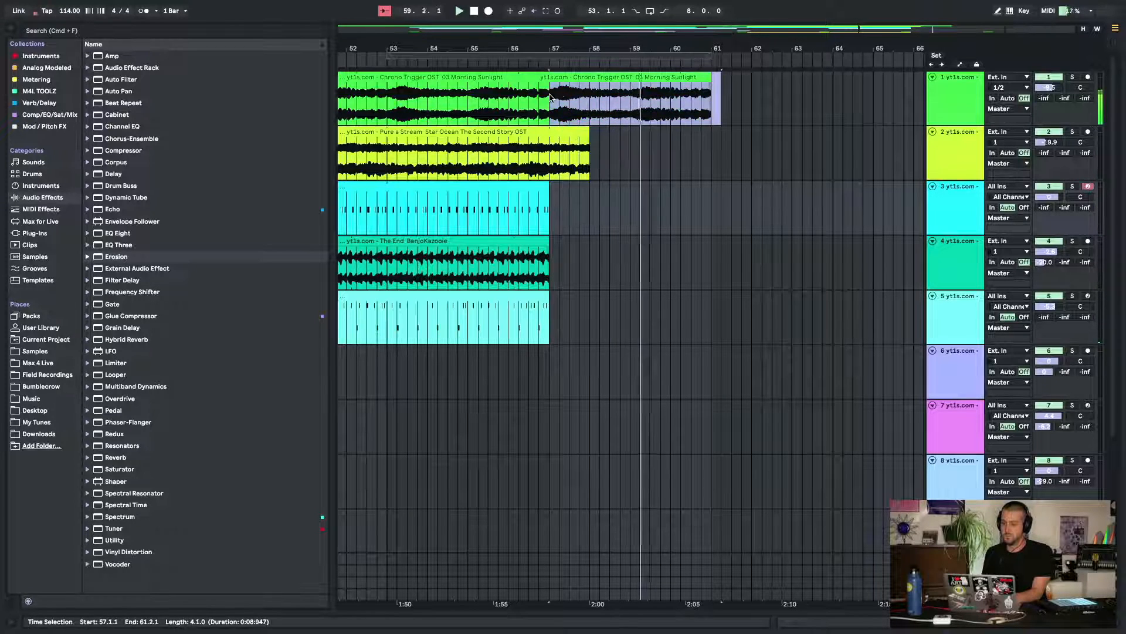
key("Delete")
Play the ending from just before bar 56 and extend the Pure a Stream clip past bar 65
left_click(488, 142)
key("space")
key("space")
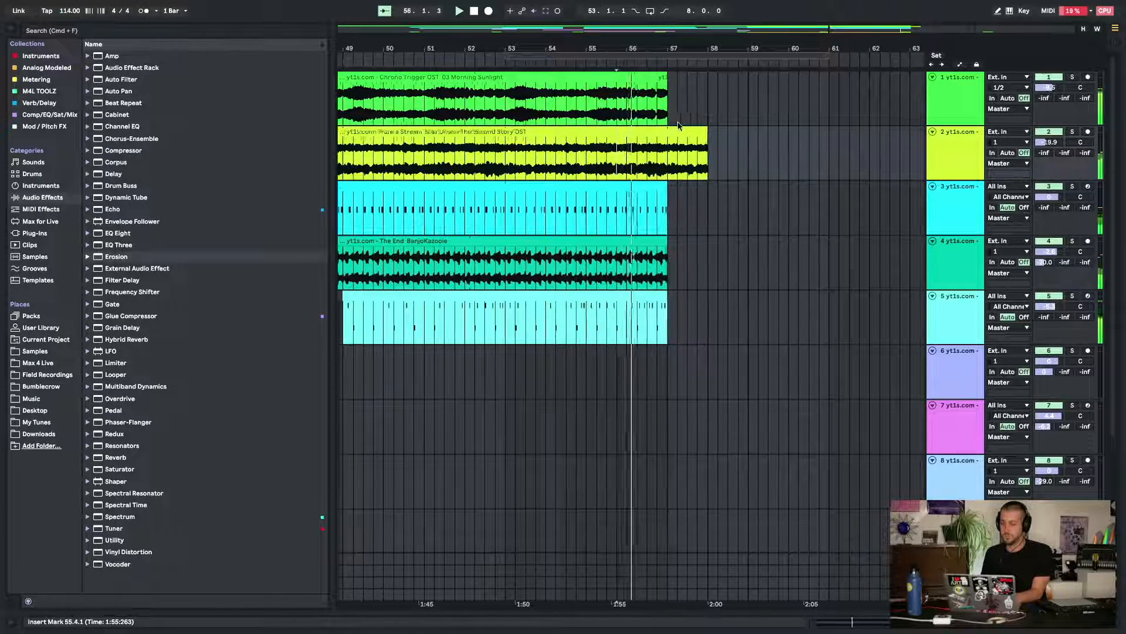
left_click(696, 131)
left_click_drag(696, 130, 924, 131)
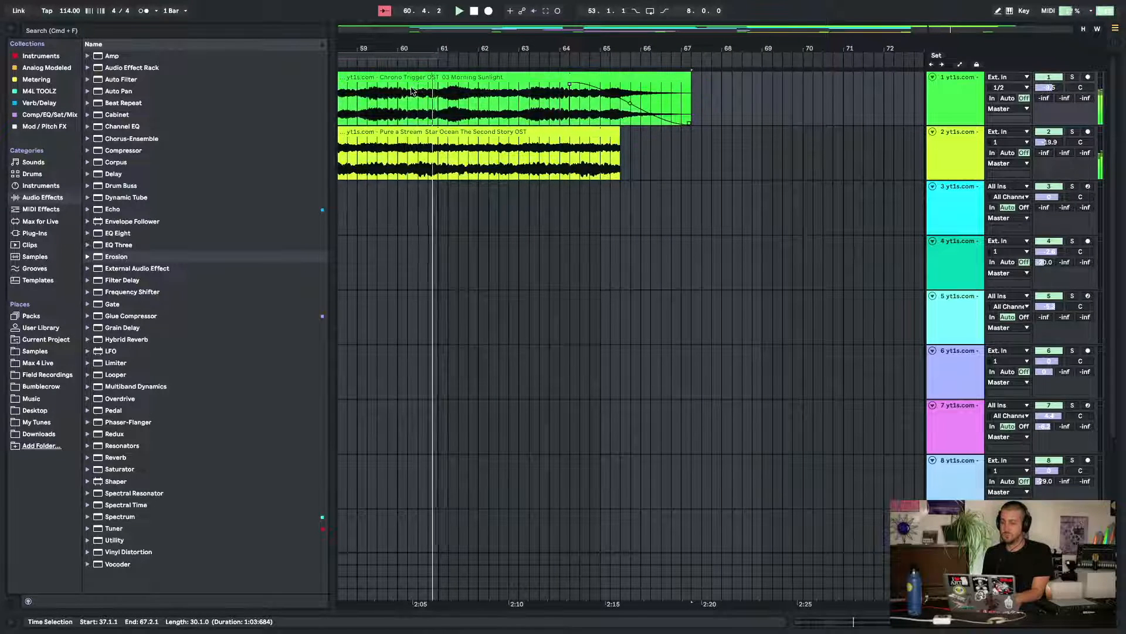
Switch the Chrono Trigger track's Auto Filter to high-pass and automate its frequency to rise from 26 Hz starting at bar 41
double_click(953, 107)
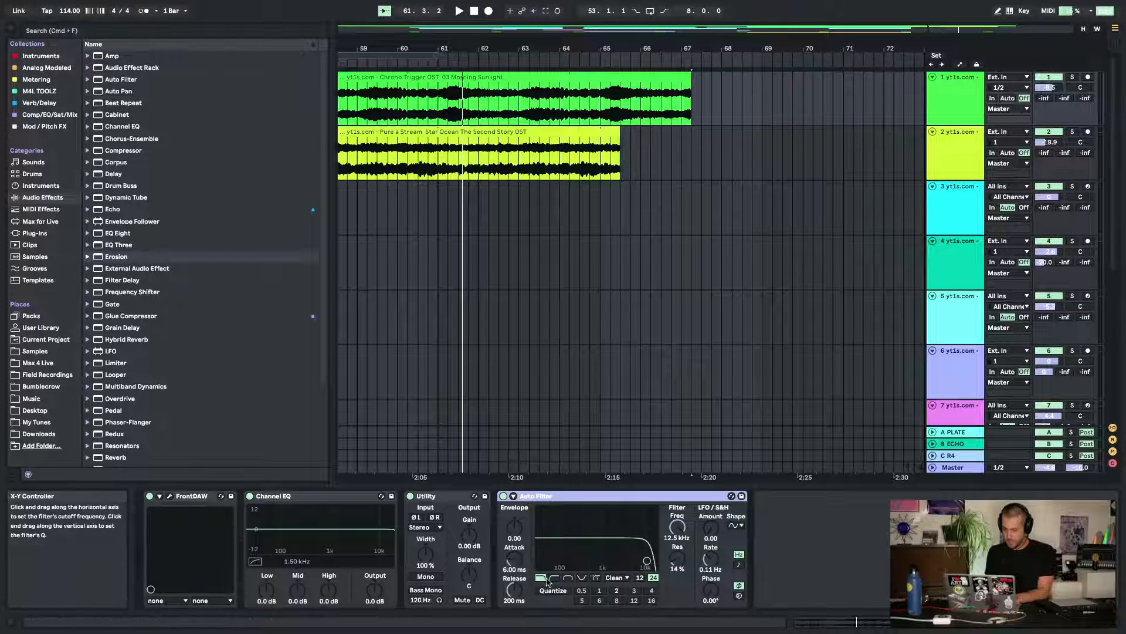
left_click(568, 578)
left_click_drag(558, 552, 555, 549)
left_click(555, 576)
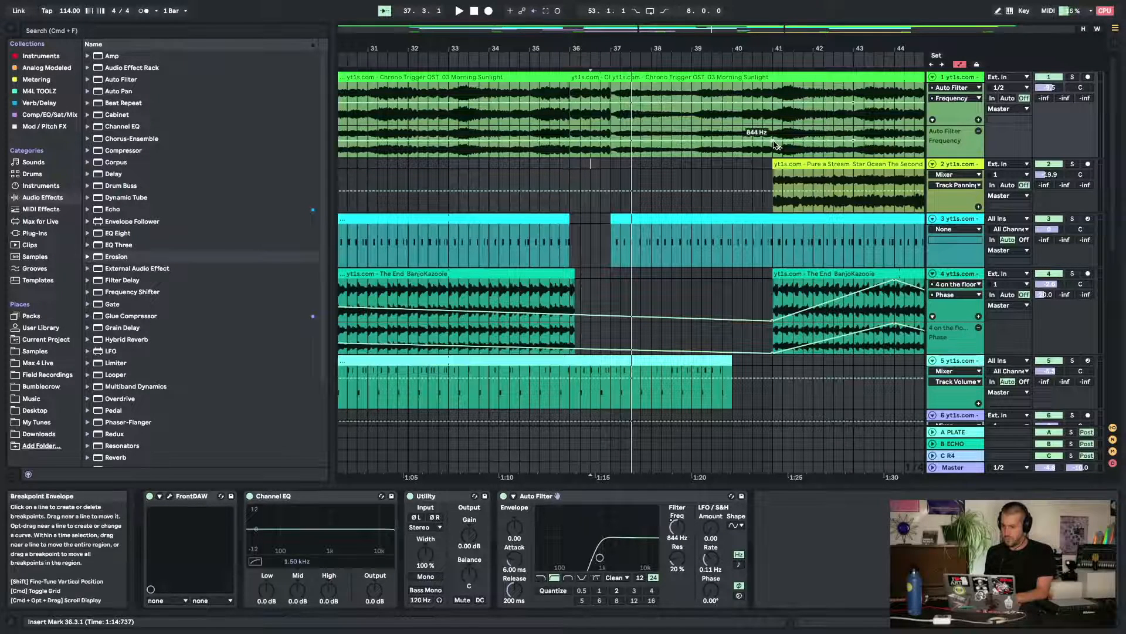
left_click_drag(773, 141, 743, 157)
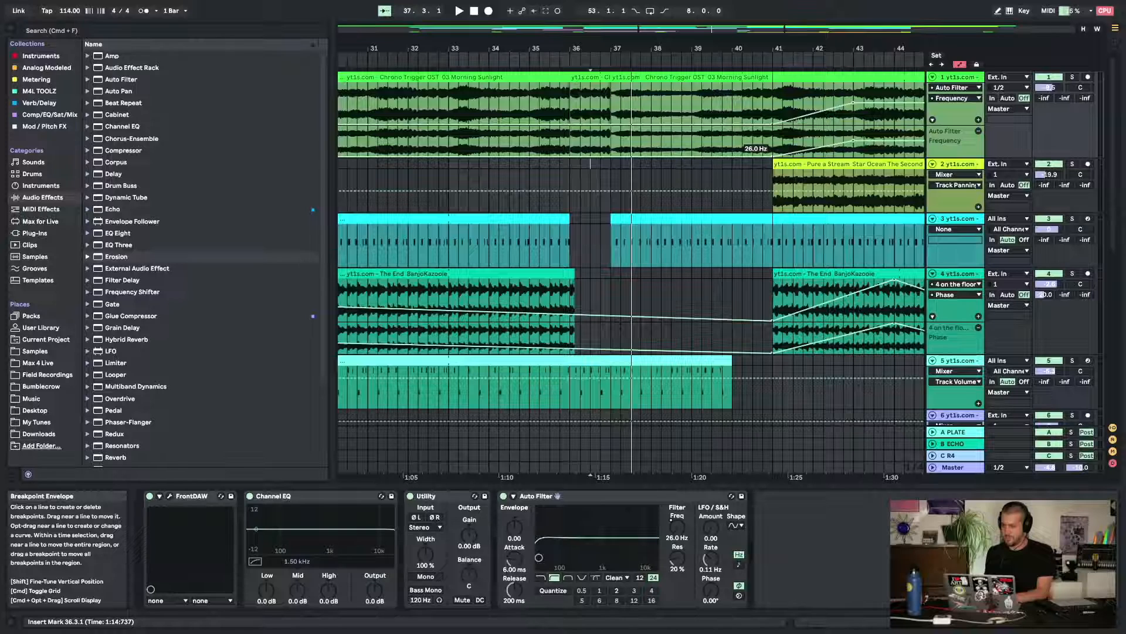
key("a")
Play the arrangement from bar 32 with the browser and device view hidden, and select track 9
left_click(535, 157)
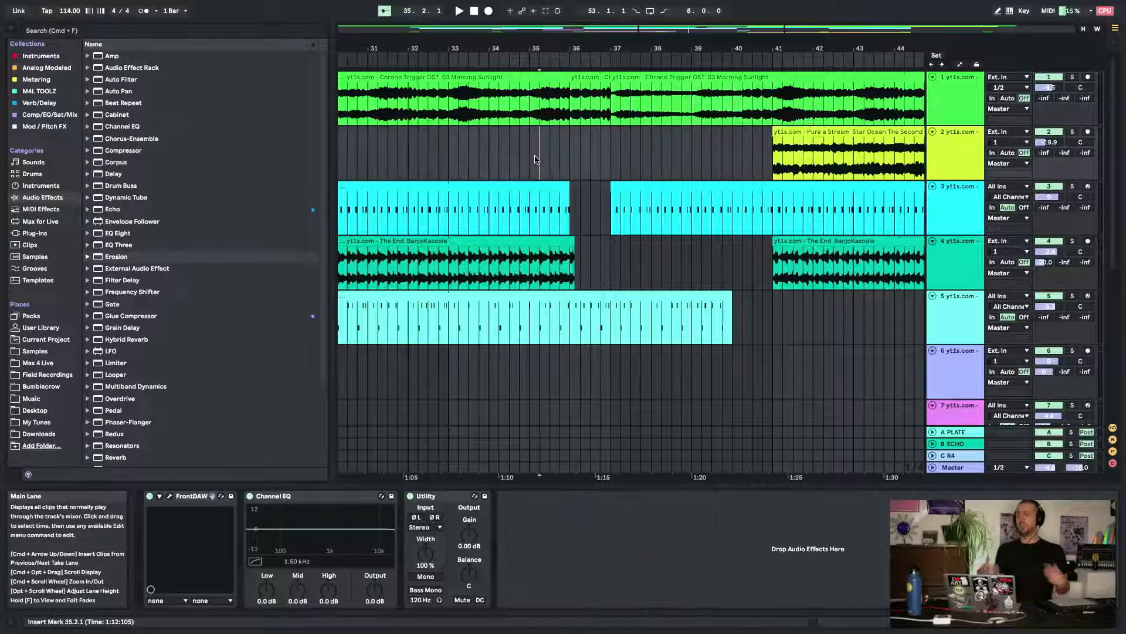
scroll(531, 160, "left", 5)
left_click(520, 164)
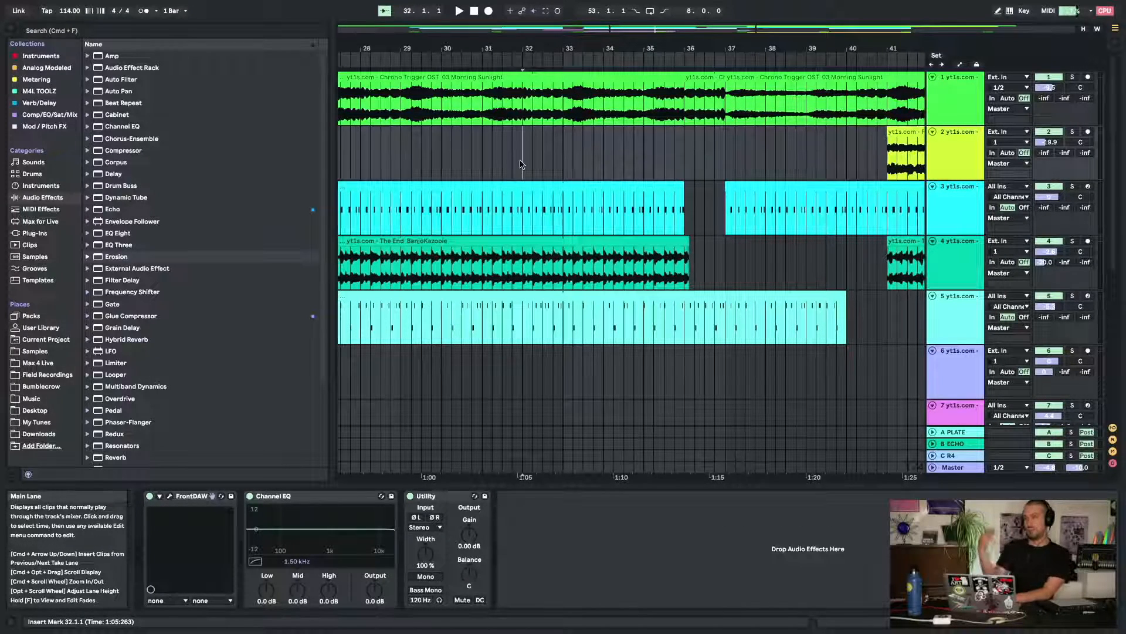
scroll(521, 164, "right", 20)
key("space")
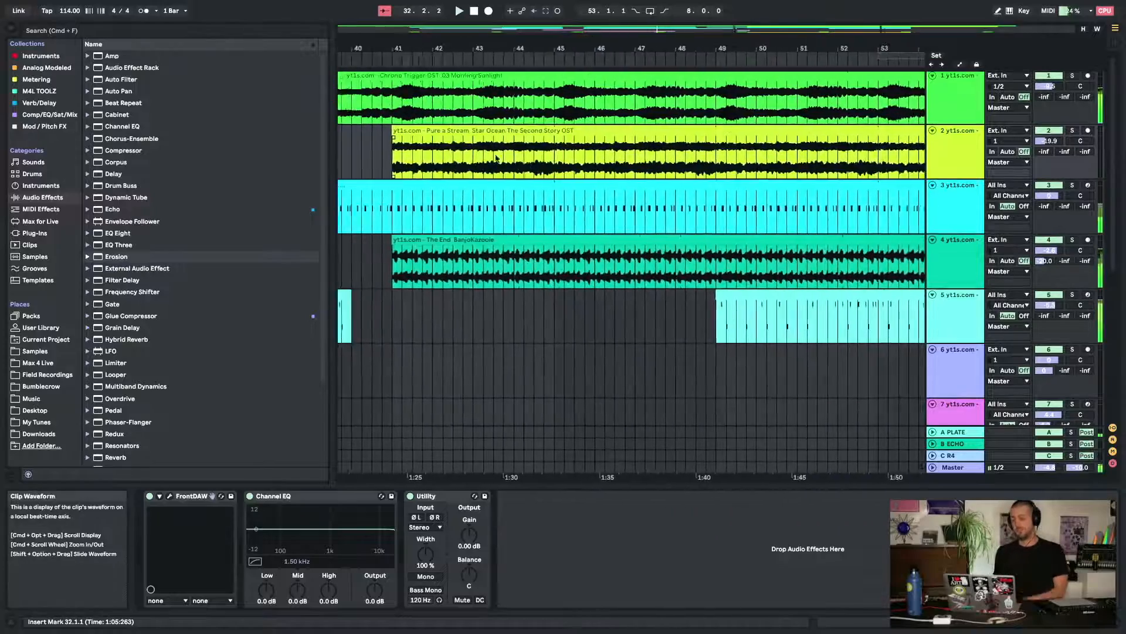
scroll(516, 162, "left", 20)
key("super+alt+b")
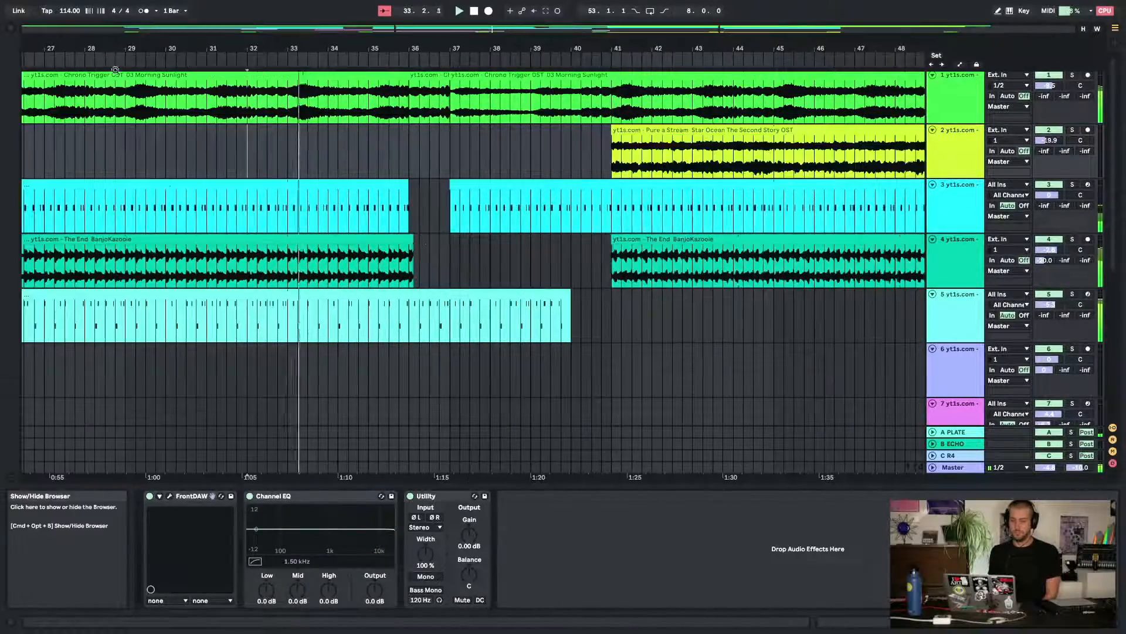
scroll(767, 314, "down", 5)
key("super+alt+l")
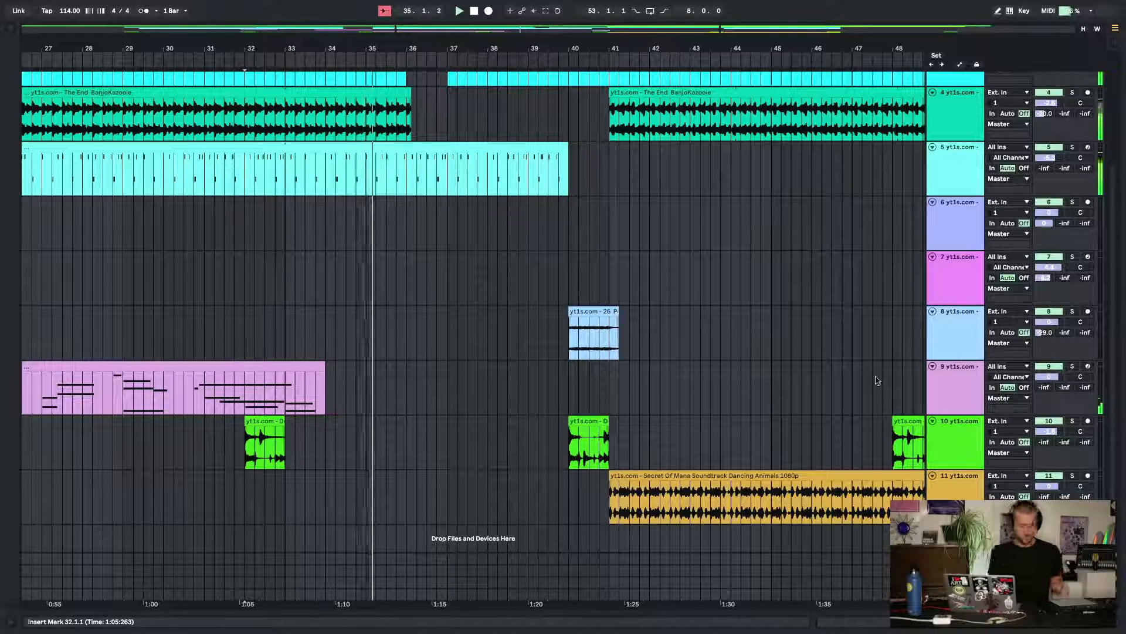
left_click(959, 383)
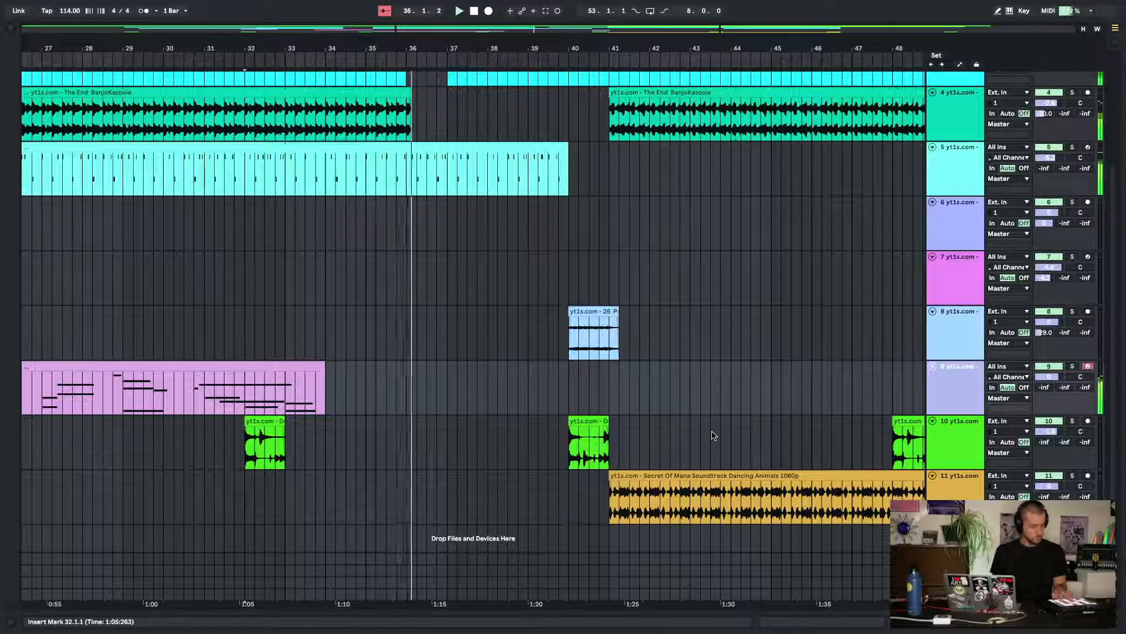
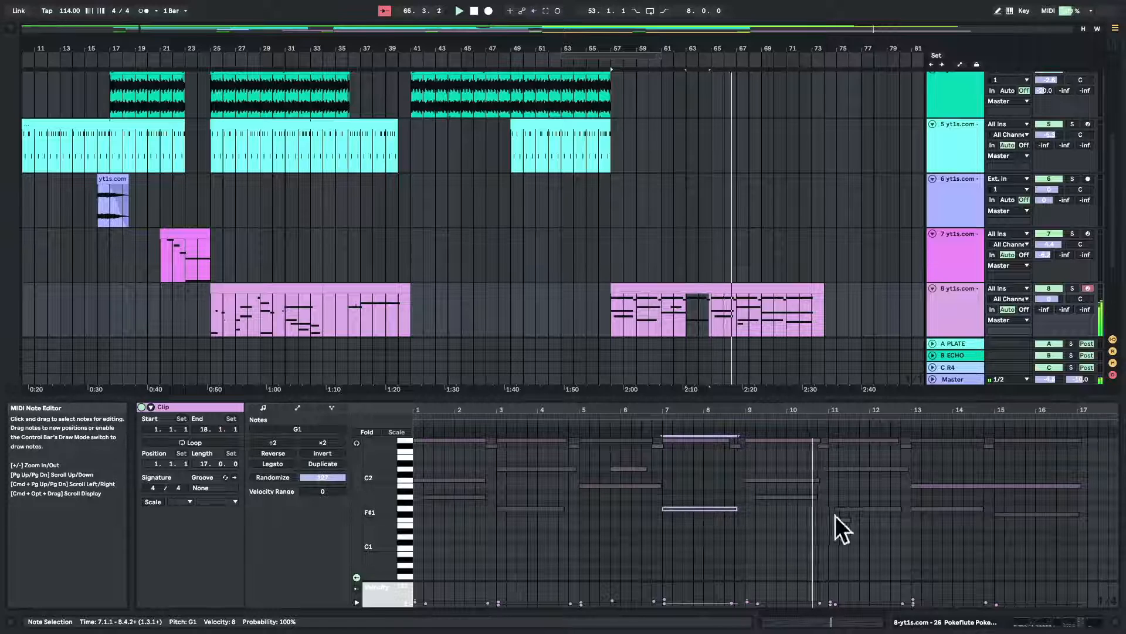
Lower the G1 notes at bars 3, 7 and 11 of the later Pokeflute MIDI clip to F#1 and replay it
double_click(844, 523)
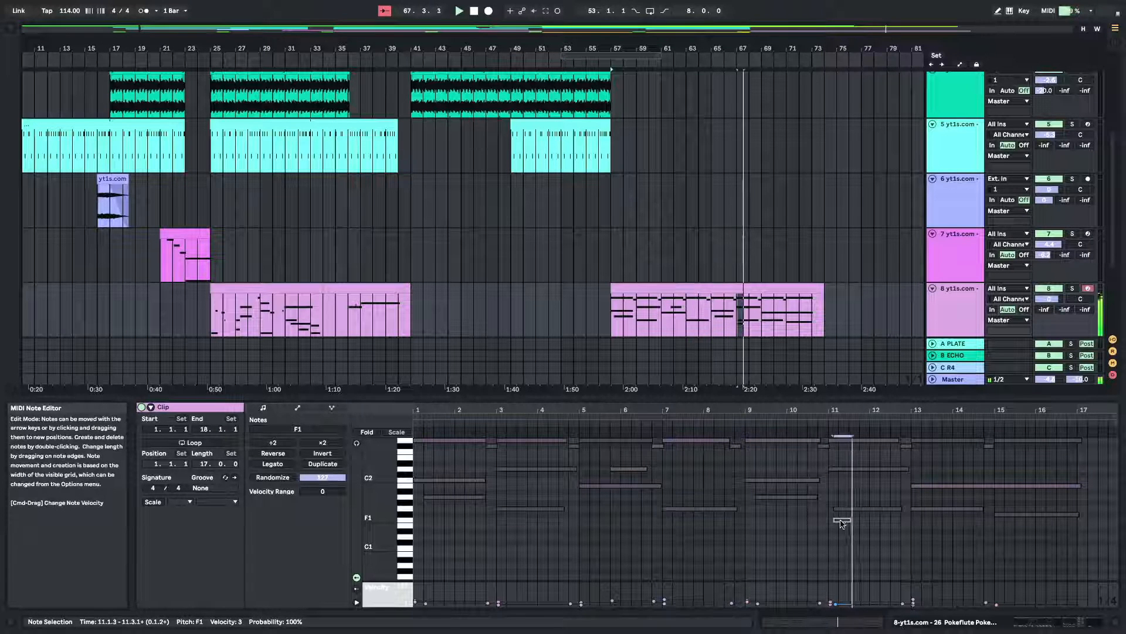
double_click(842, 524)
left_click(858, 508)
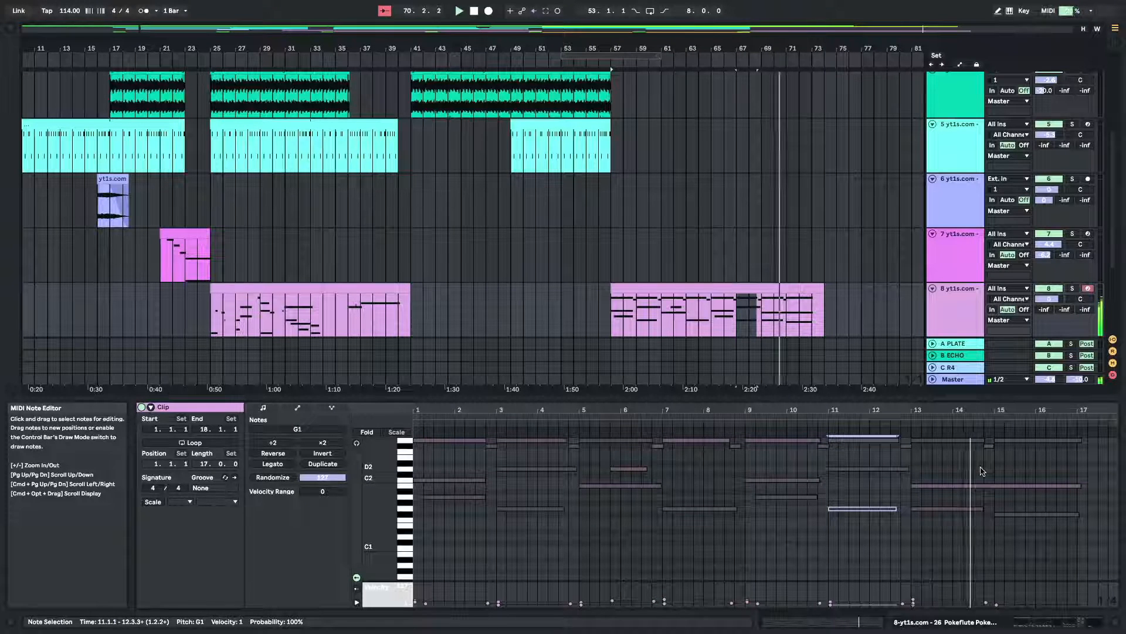
key("Down")
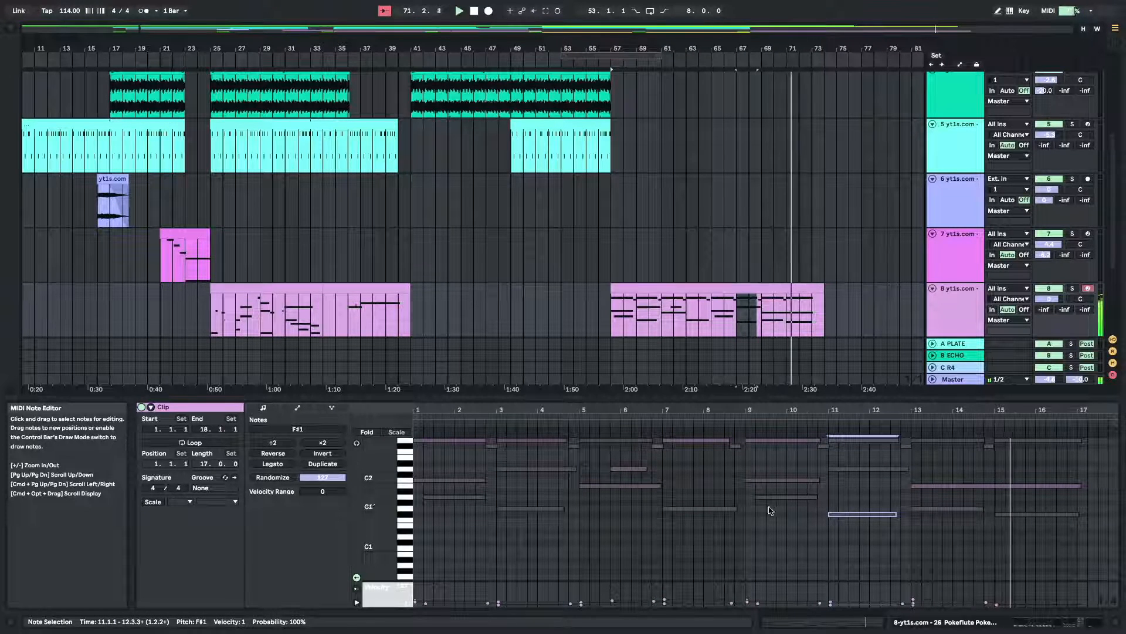
left_click(704, 508)
left_click(531, 508)
key("Down")
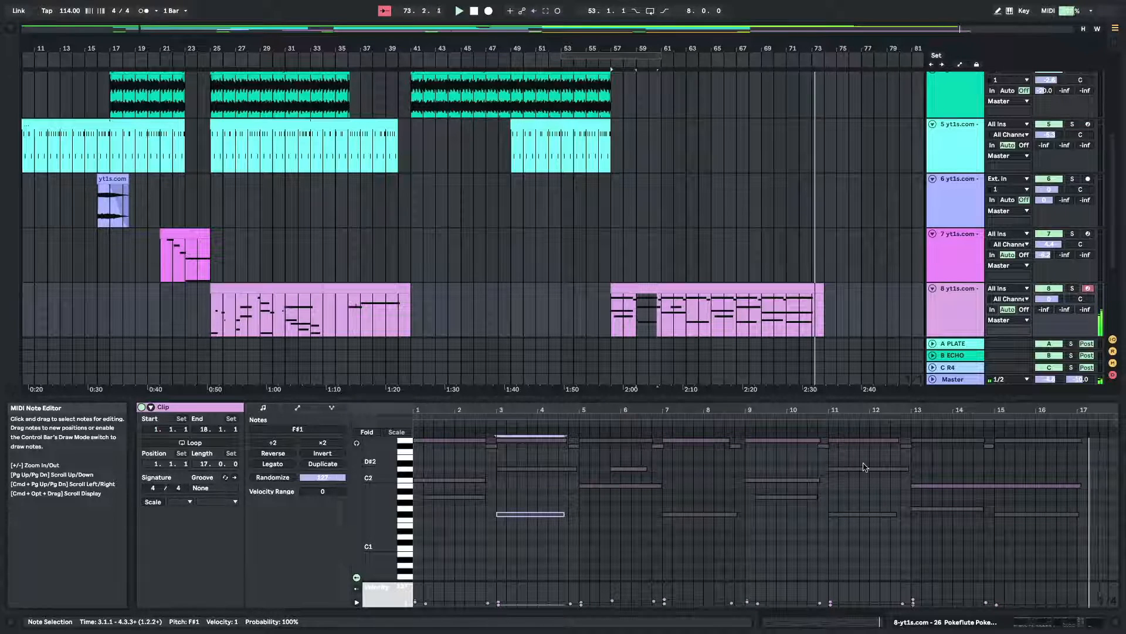
key("space")
key("space")
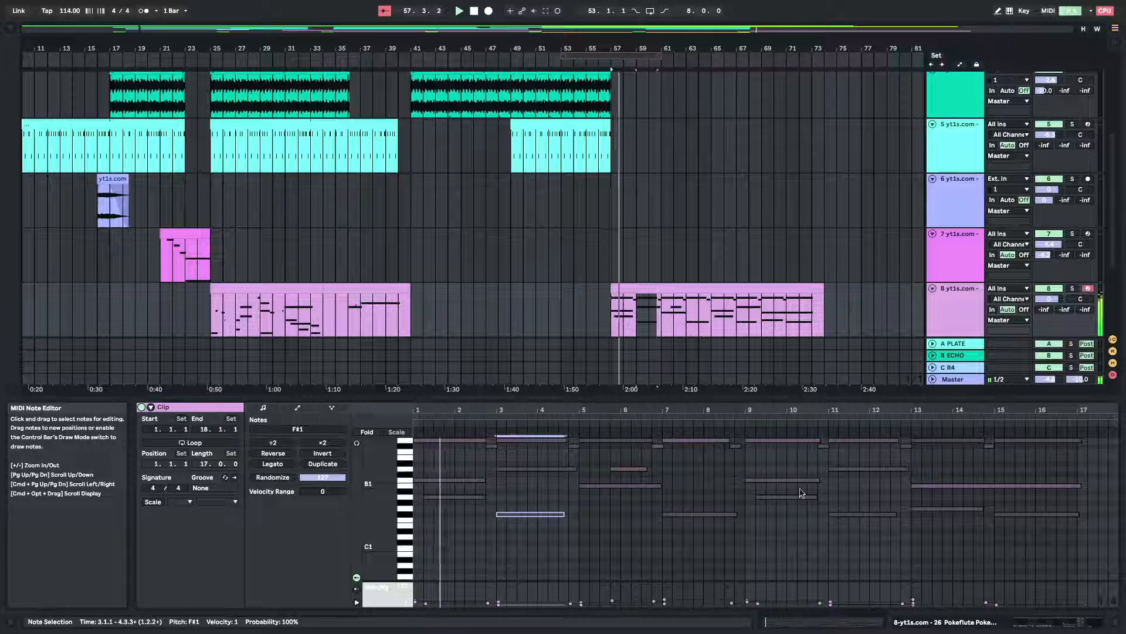
Move the later Pokeflute MIDI clip to start at bar 49, auditioning its position against the other tracks
key("super+alt+l")
scroll(839, 262, "up", 1)
scroll(839, 262, "down", 1)
left_click(660, 365)
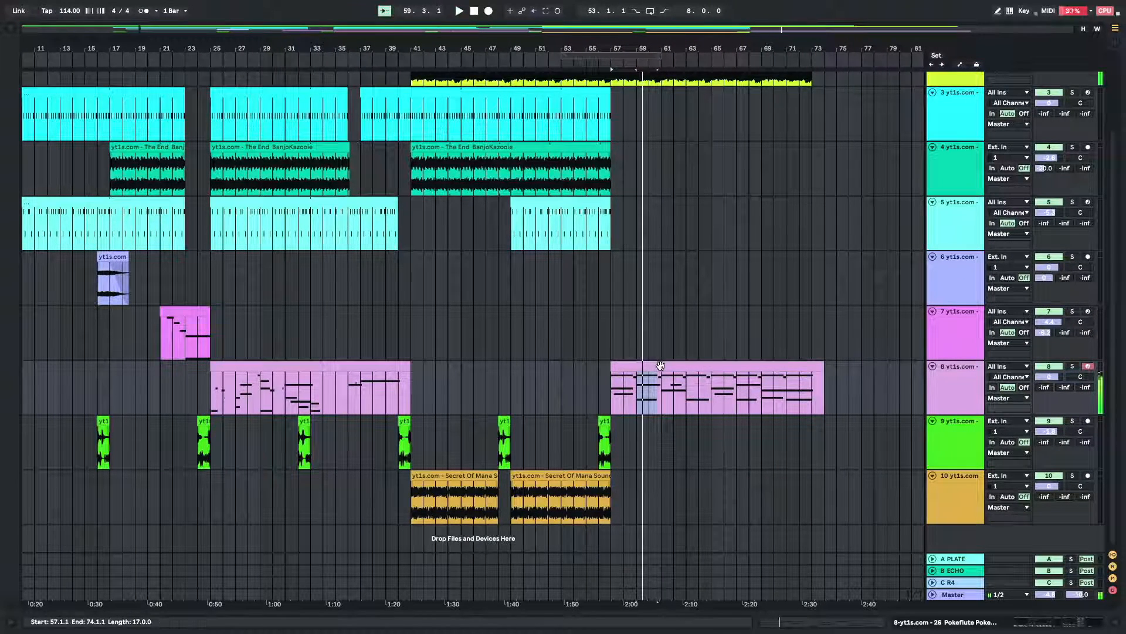
left_click_drag(660, 366, 604, 364)
key("space")
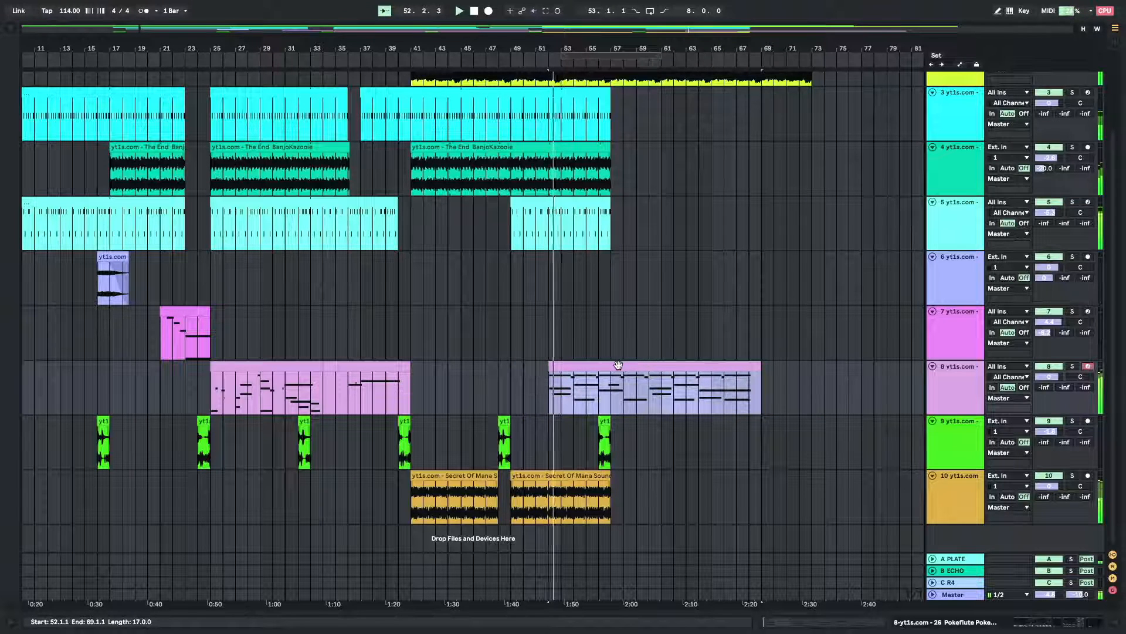
key("Right")
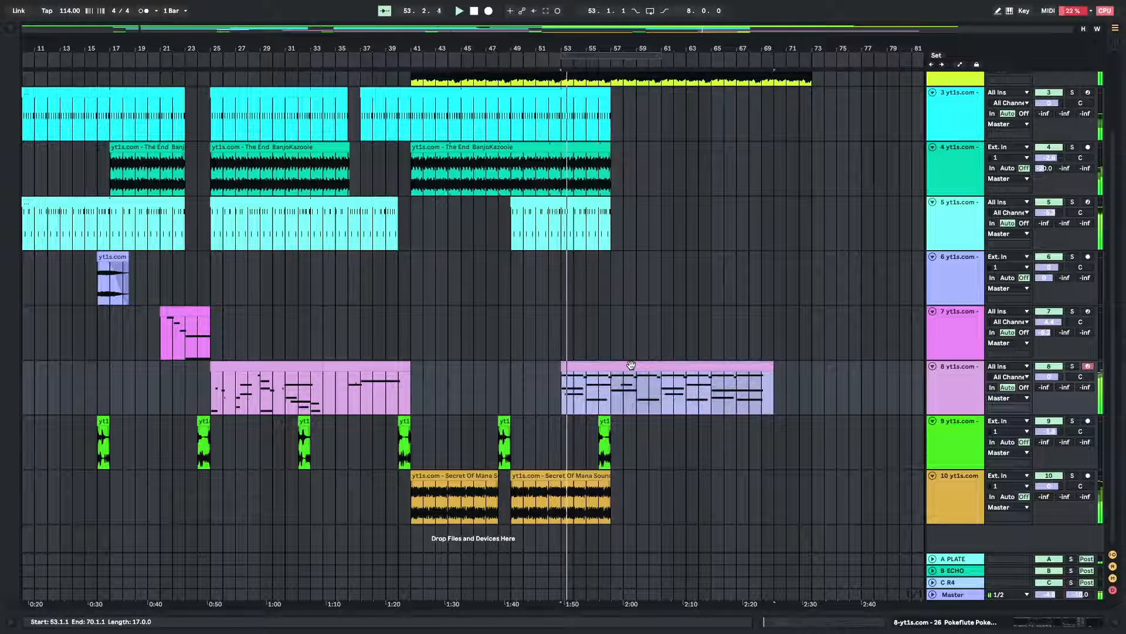
left_click_drag(643, 366, 596, 367)
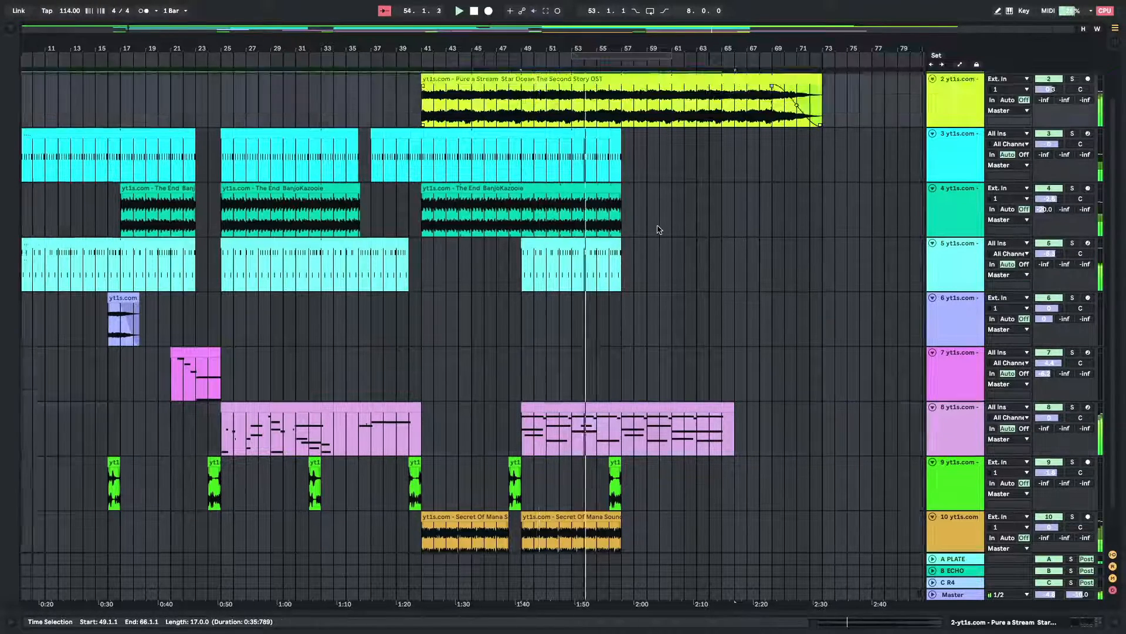
scroll(657, 226, "down", 2)
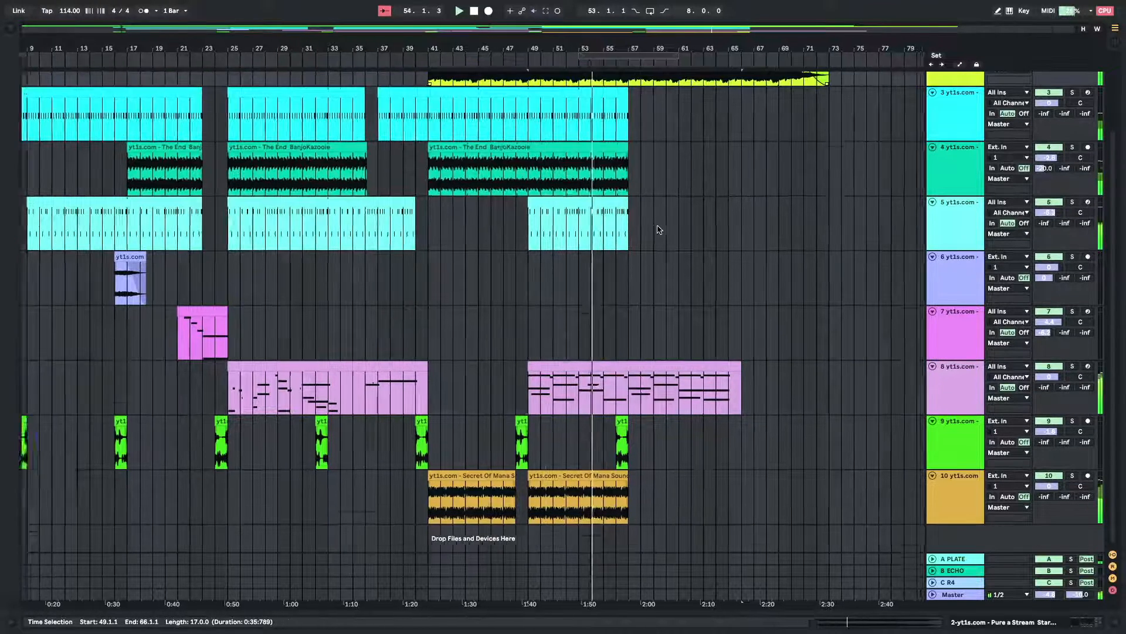
scroll(657, 226, "left", 1)
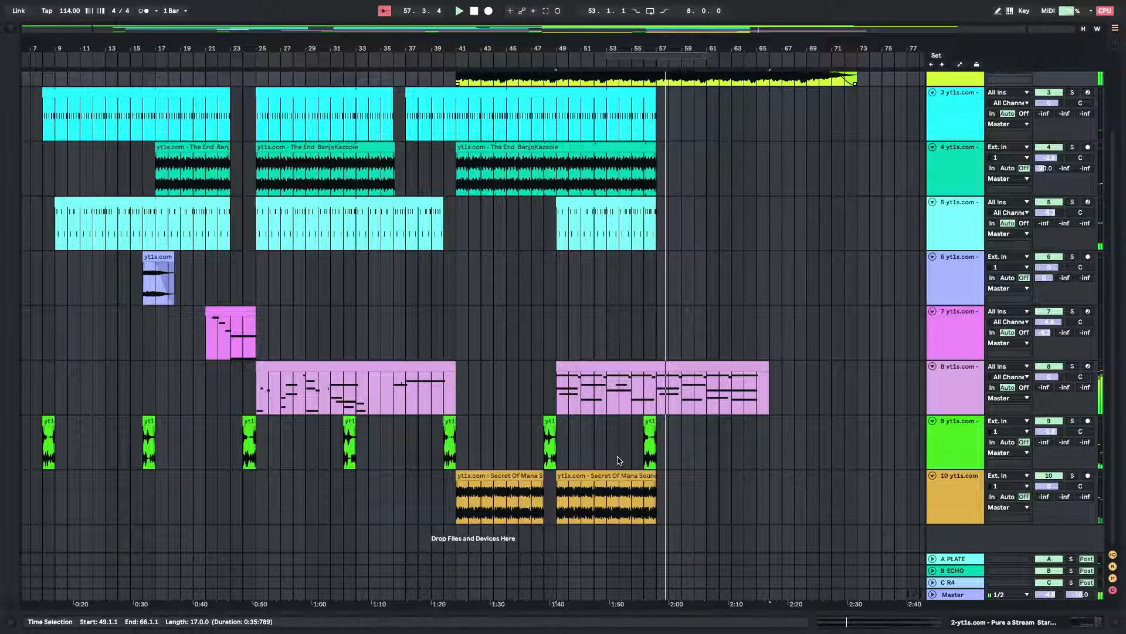
scroll(618, 461, "left", 3)
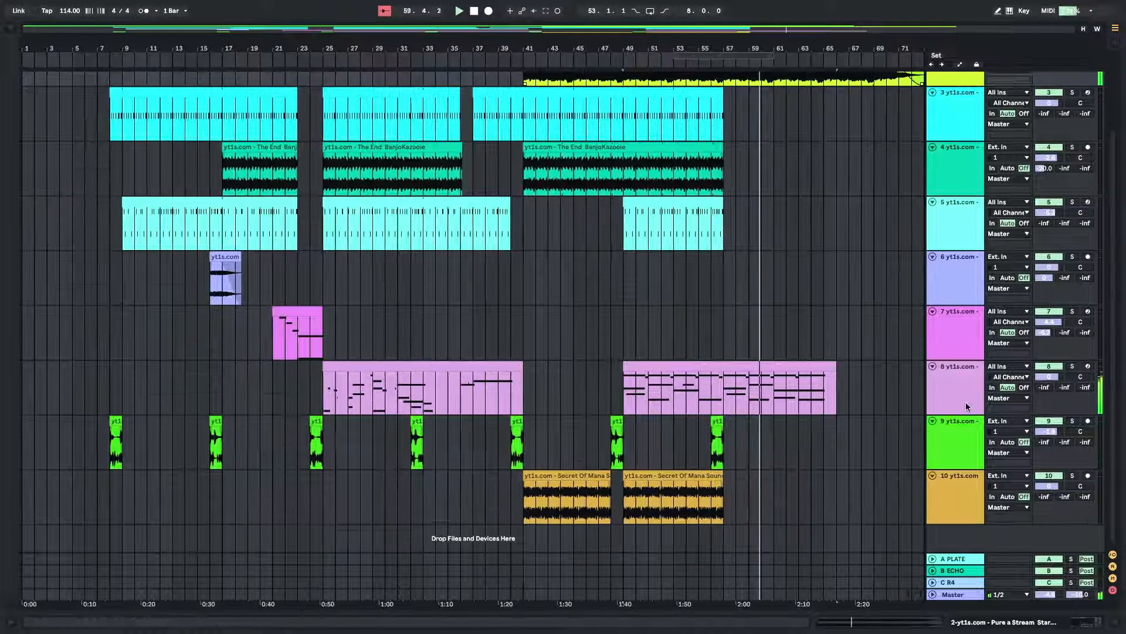
scroll(917, 462, "up", 1)
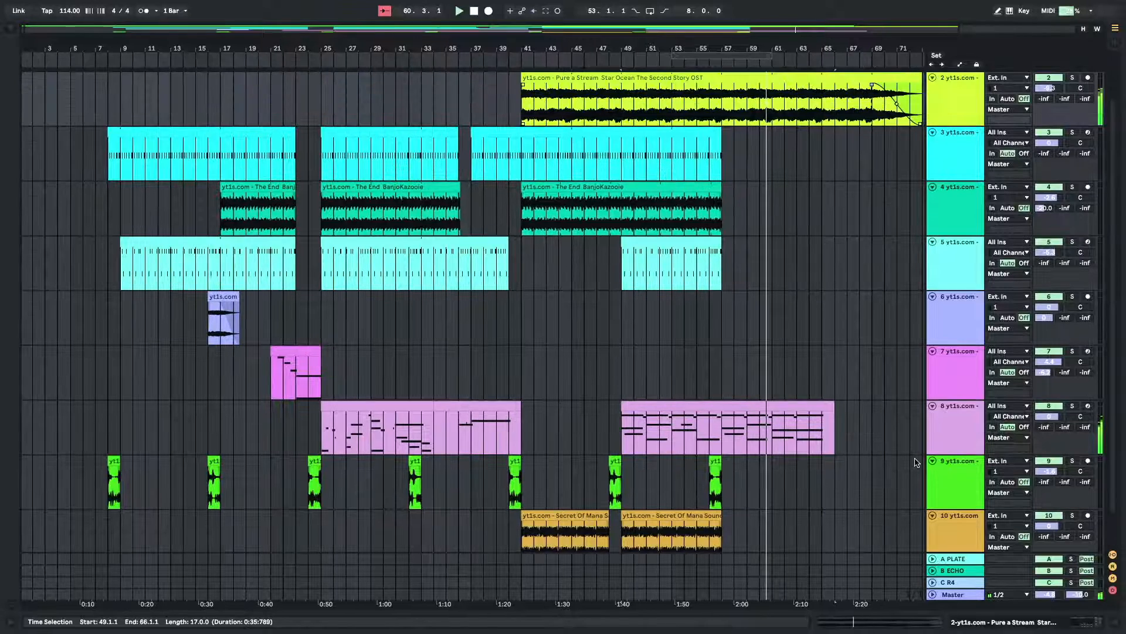
Audition the Super Mario RPG, BanjoKazooie, Spyro and Super Mario 64 tracks from the Downloads folder
scroll(917, 461, "down", 1)
key("super+alt+b")
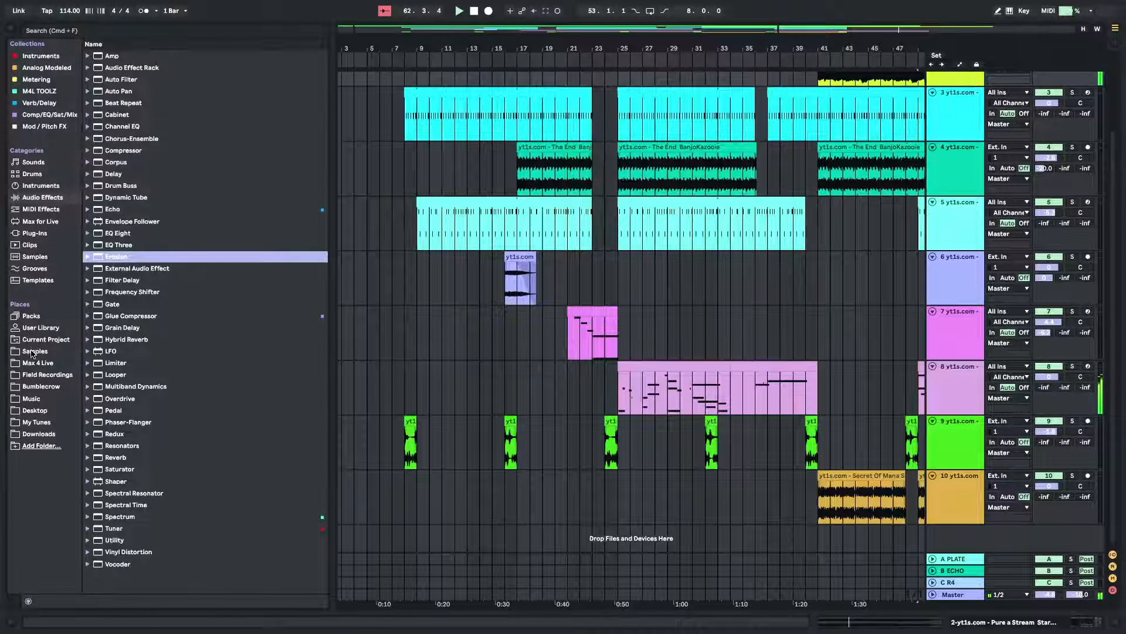
left_click(36, 434)
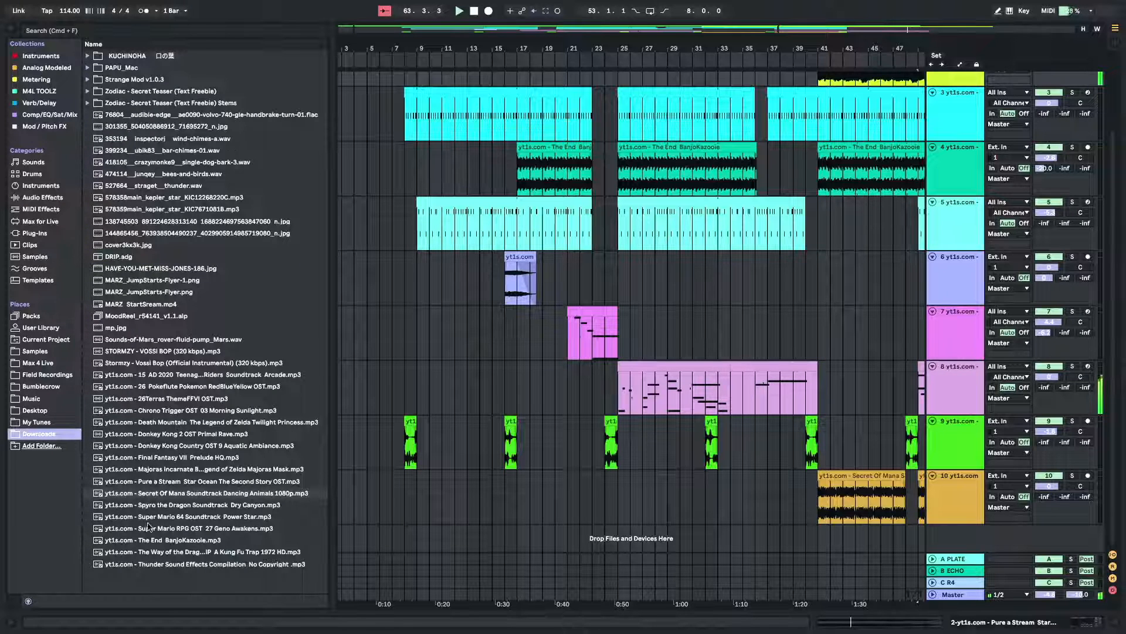
left_click(200, 529)
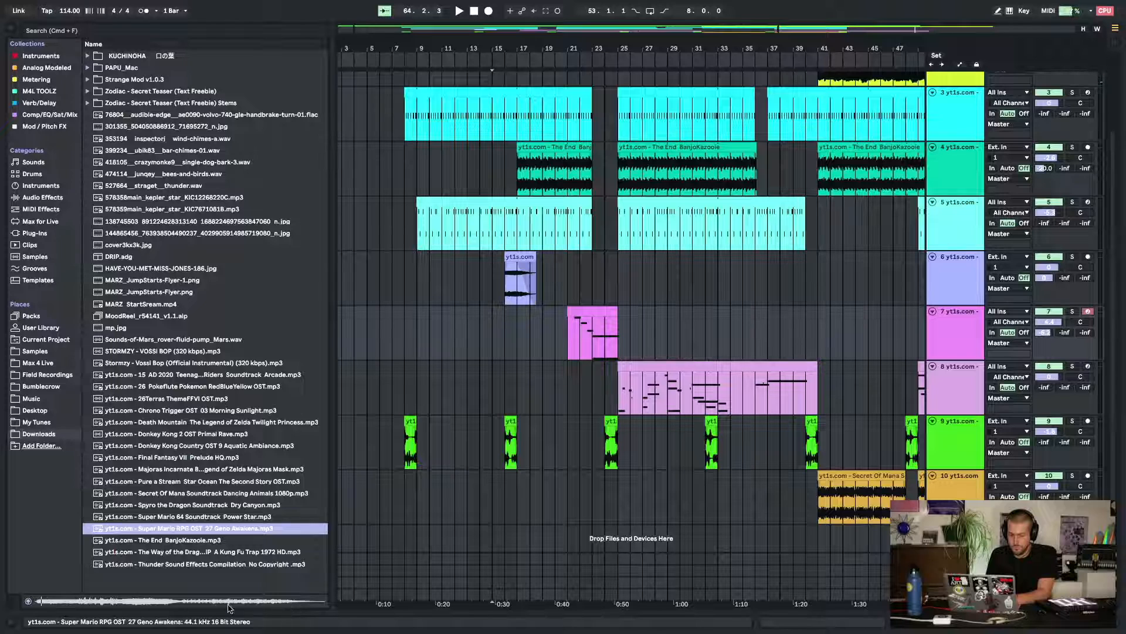
left_click(204, 540)
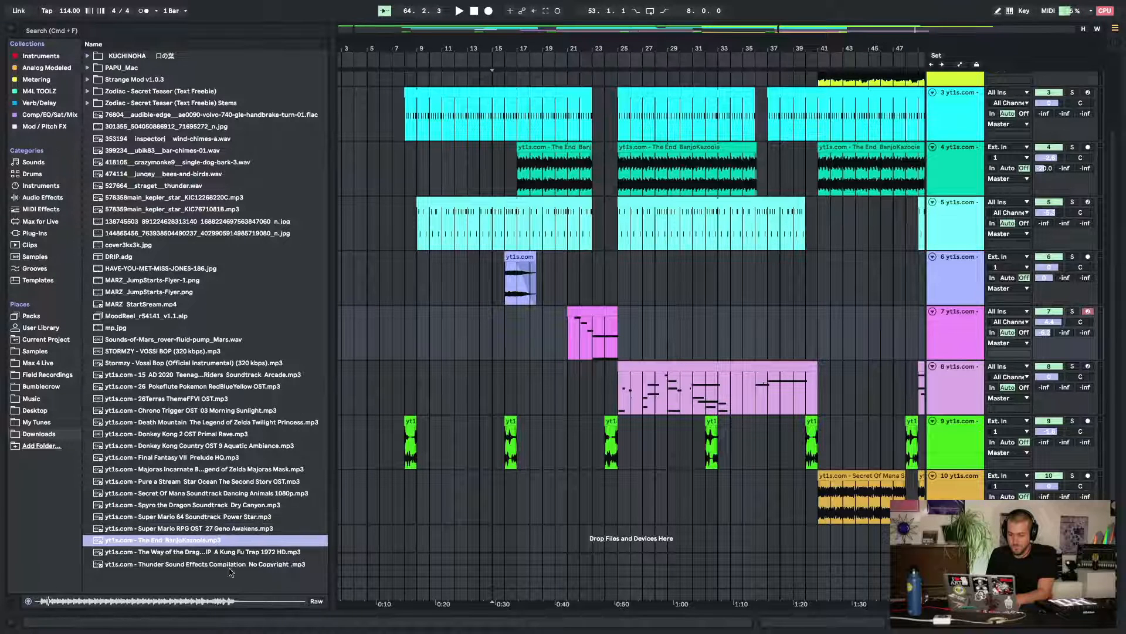
left_click(226, 506)
left_click(230, 519)
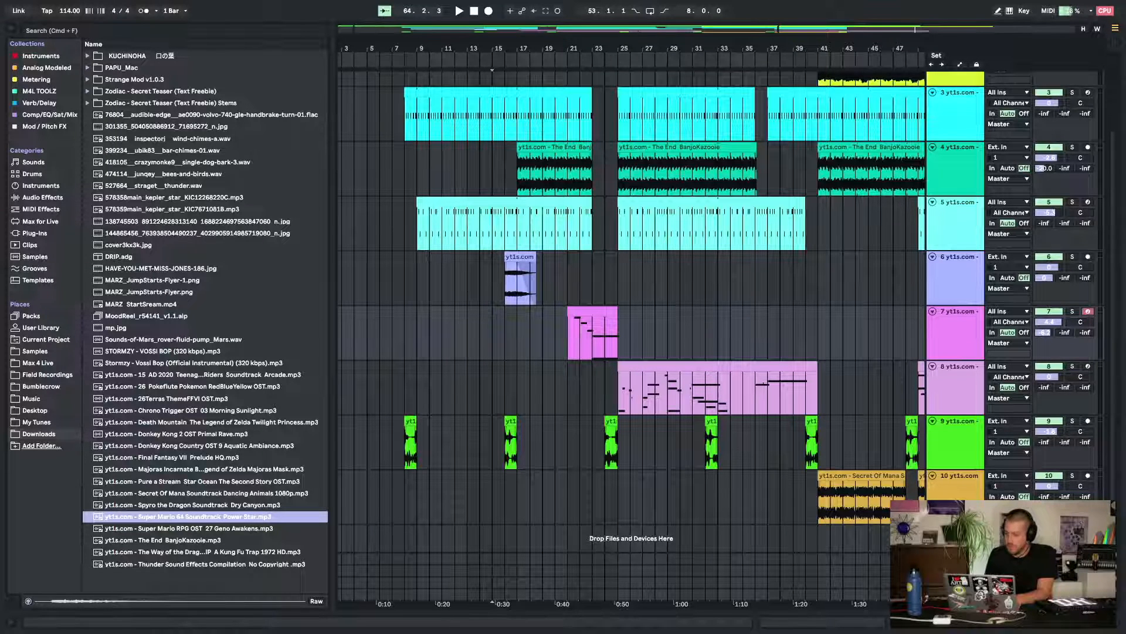
Add the Super Mario 64 Power Star sample on a new audio track 11, place it at bar 73 and open the clip
left_click_drag(130, 520, 902, 546)
scroll(876, 521, "right", 6)
left_click_drag(586, 503, 825, 515)
double_click(959, 505)
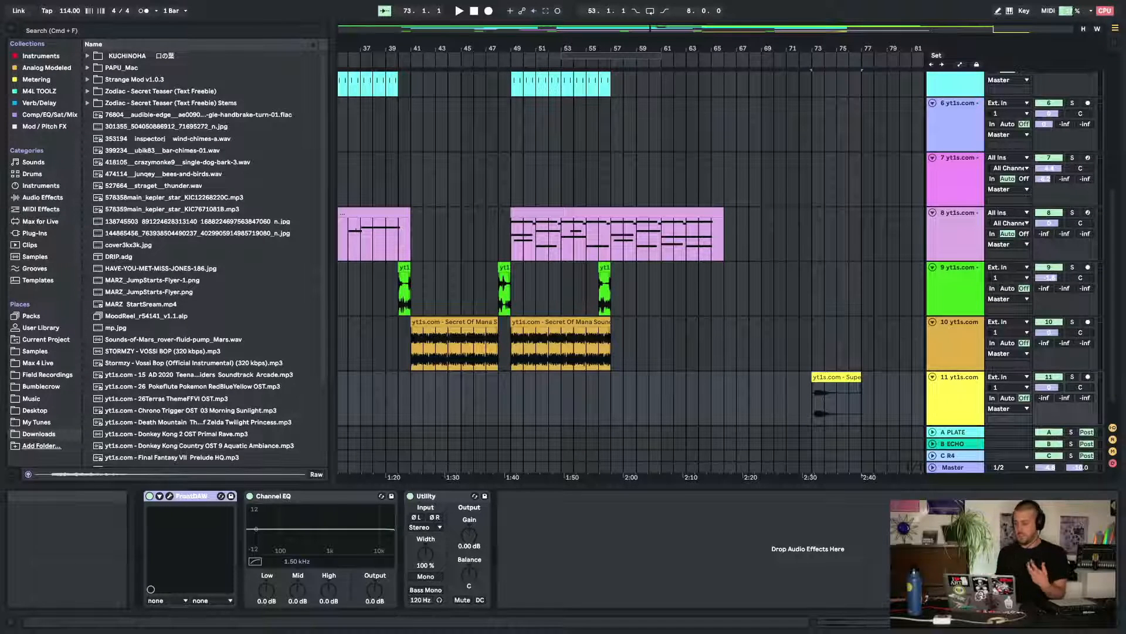
double_click(847, 376)
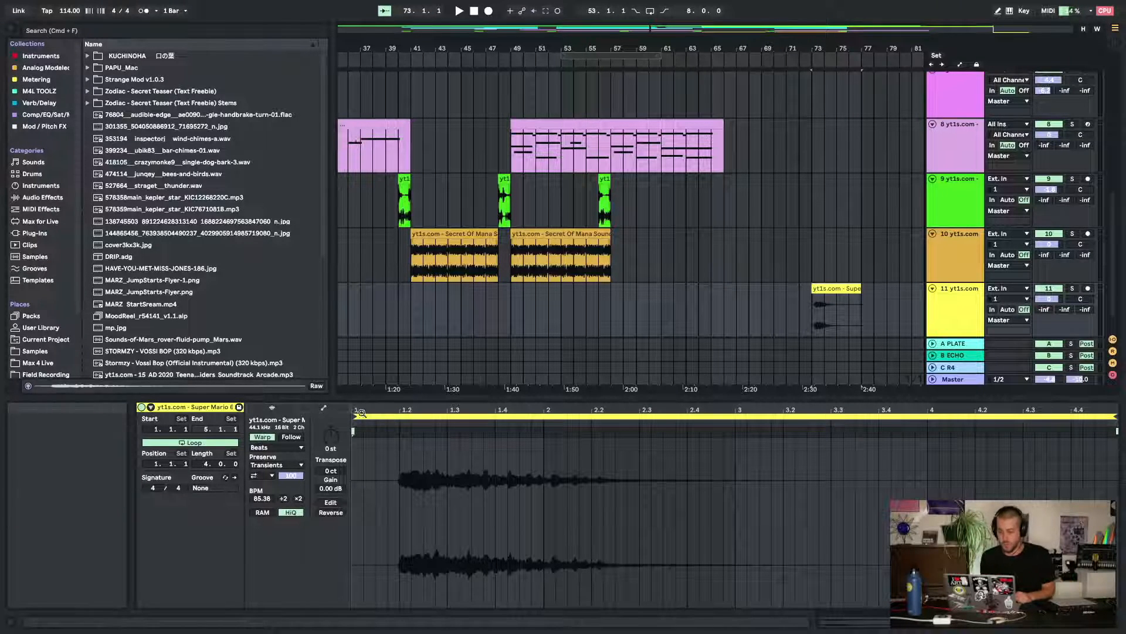
Move the Power Star clip's loop start to 2.2, auditioning earlier start positions along the way
left_click_drag(355, 416, 412, 414)
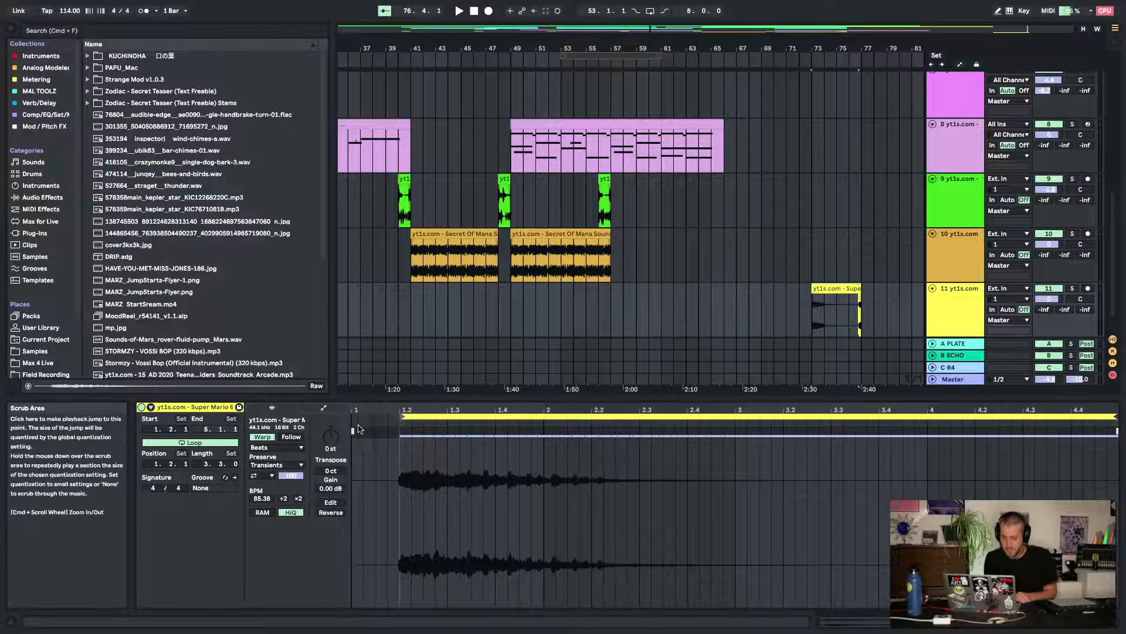
key("space")
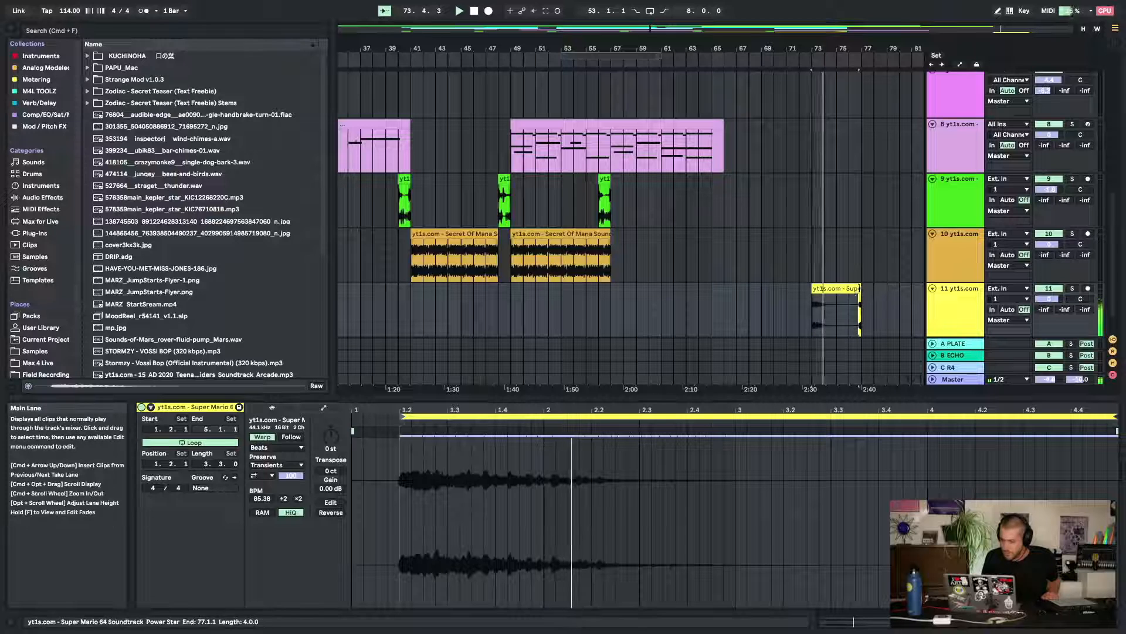
key("space")
key("space")
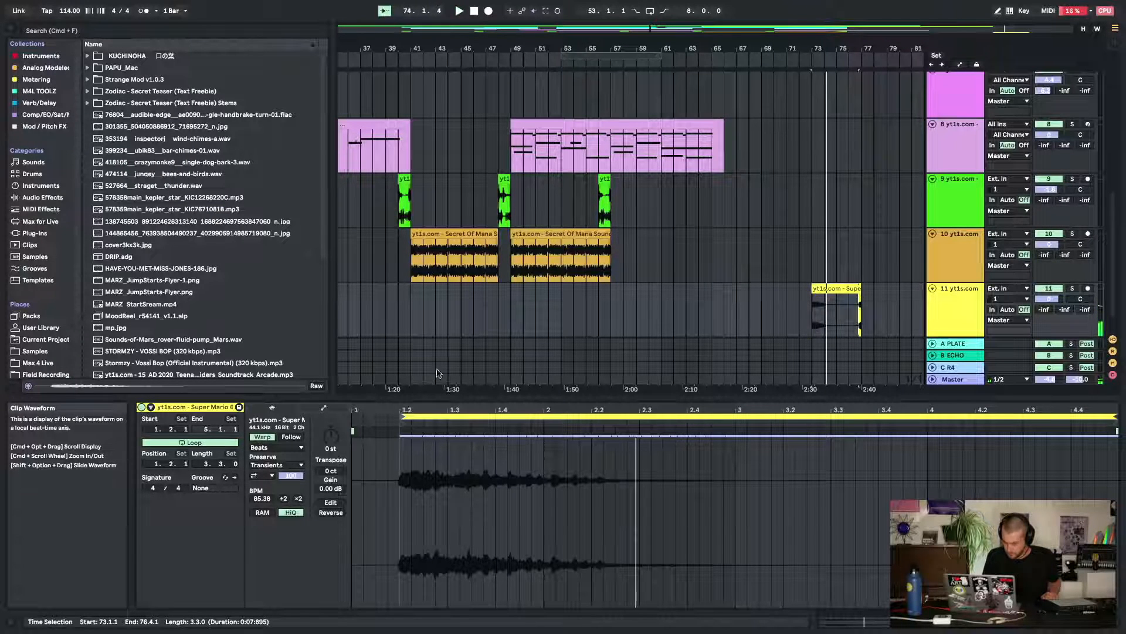
key("space")
left_click_drag(403, 417, 550, 421)
key("space")
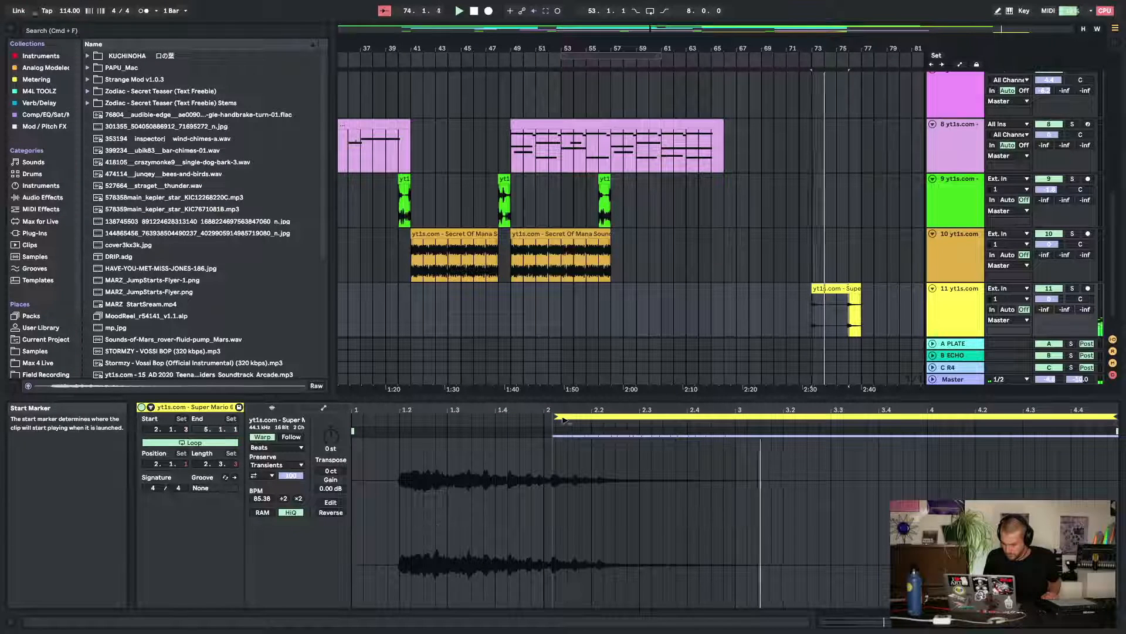
left_click_drag(557, 417, 344, 422)
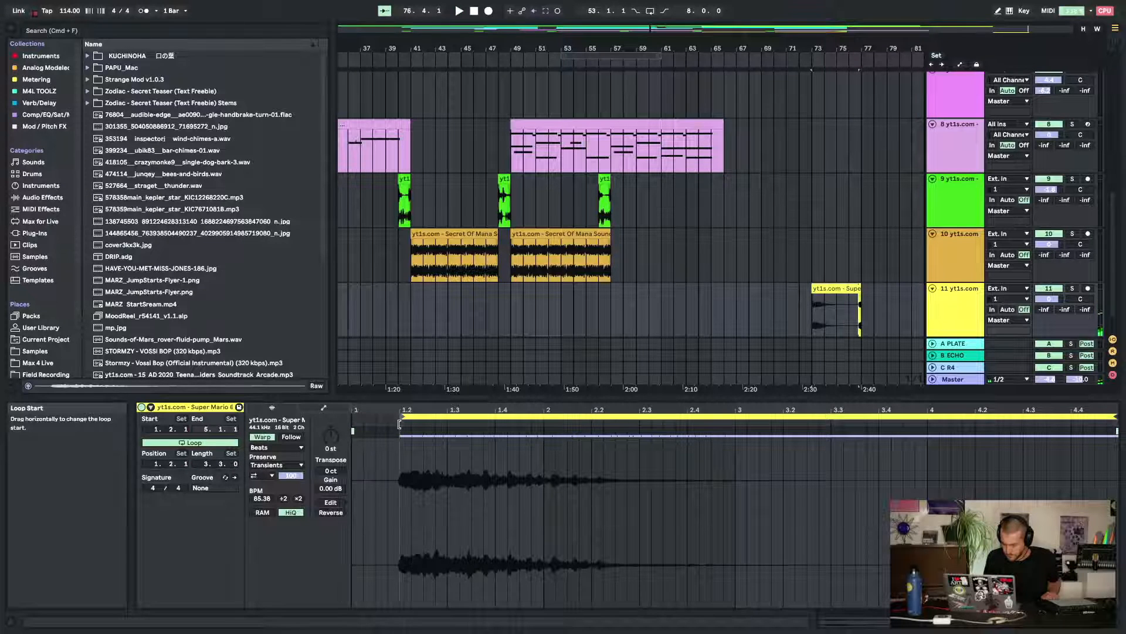
mouse_move(402, 416)
left_mouse_down()
mouse_move(616, 417)
mouse_move(600, 418)
left_mouse_up()
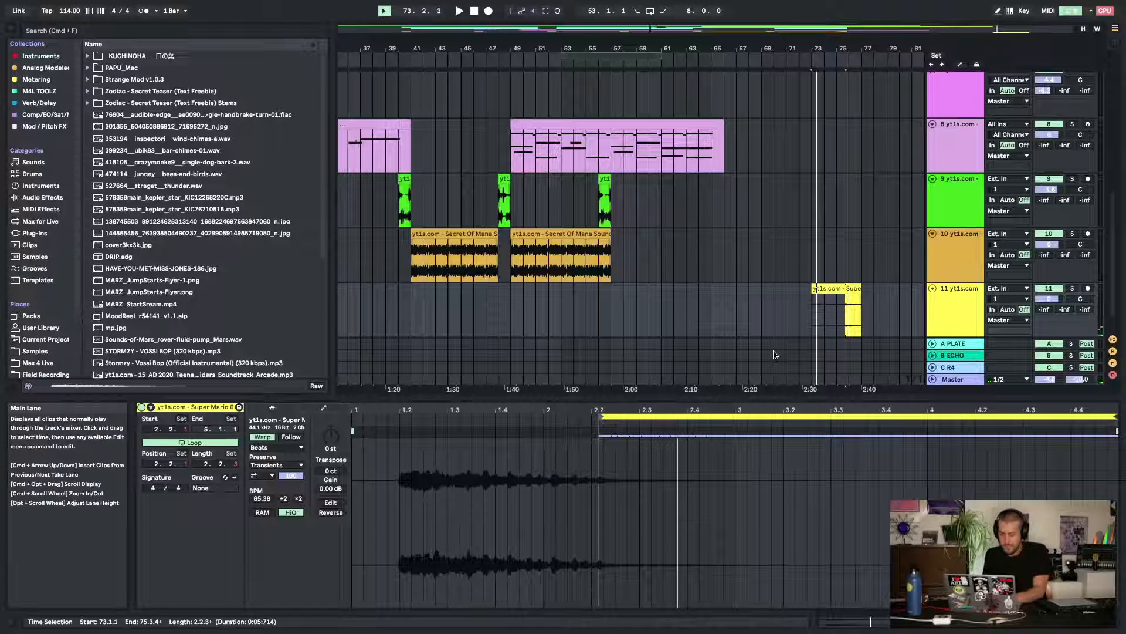
Create a new MIDI track below track 11 and load the Power Star clip into a Simpler on it
scroll(797, 323, "down", 2)
left_click(830, 234)
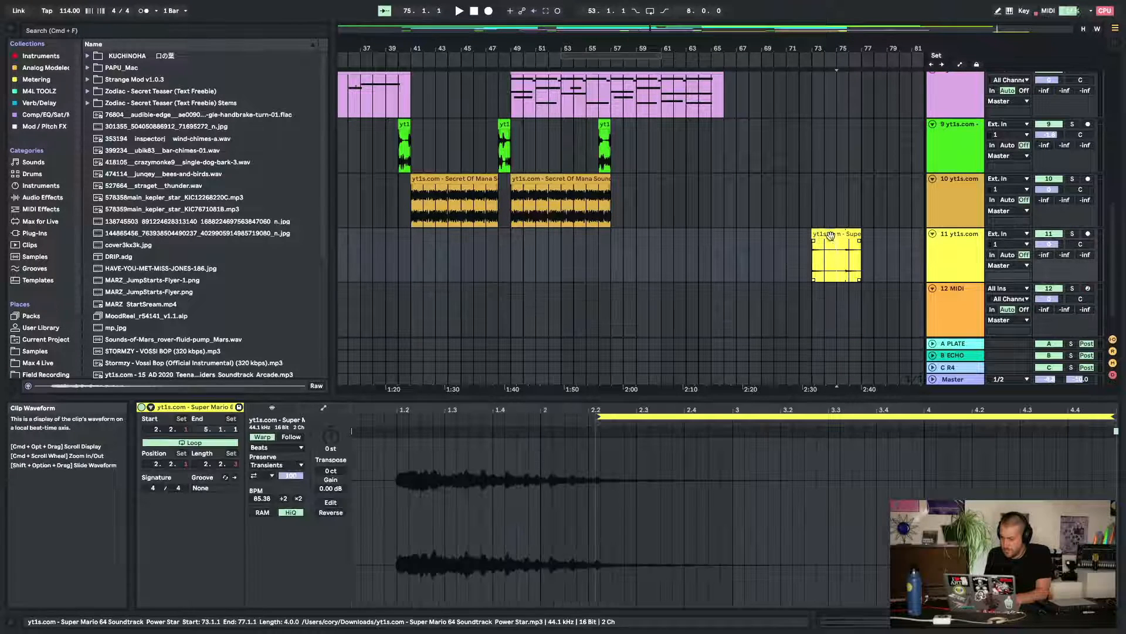
left_click_drag(831, 235, 229, 590)
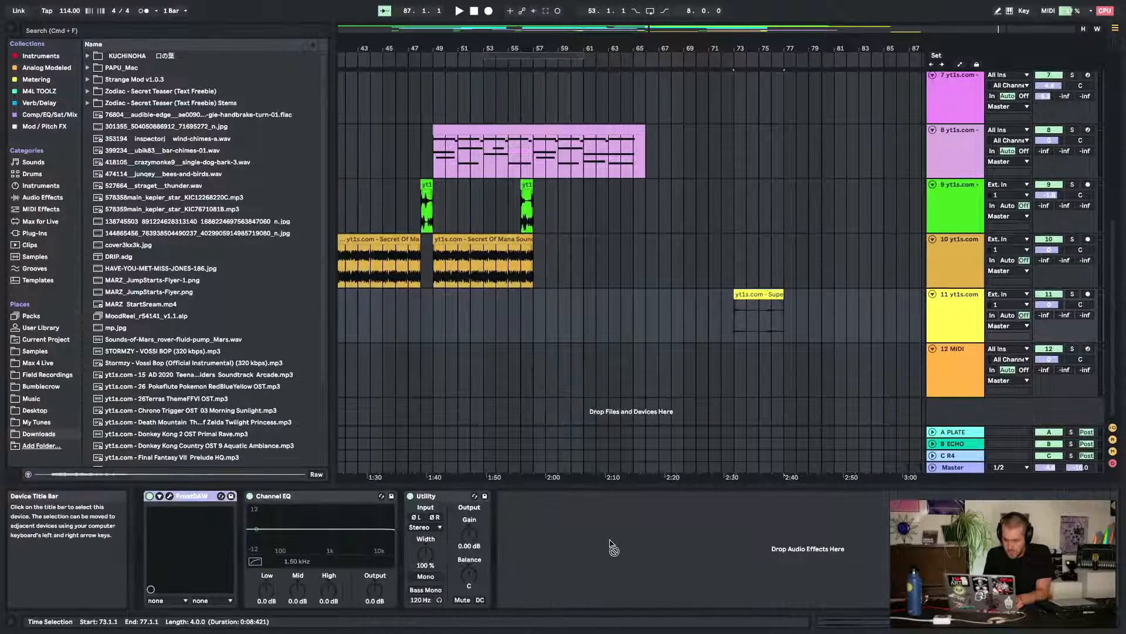
left_click_drag(143, 558, 154, 531)
key("shift+super+t")
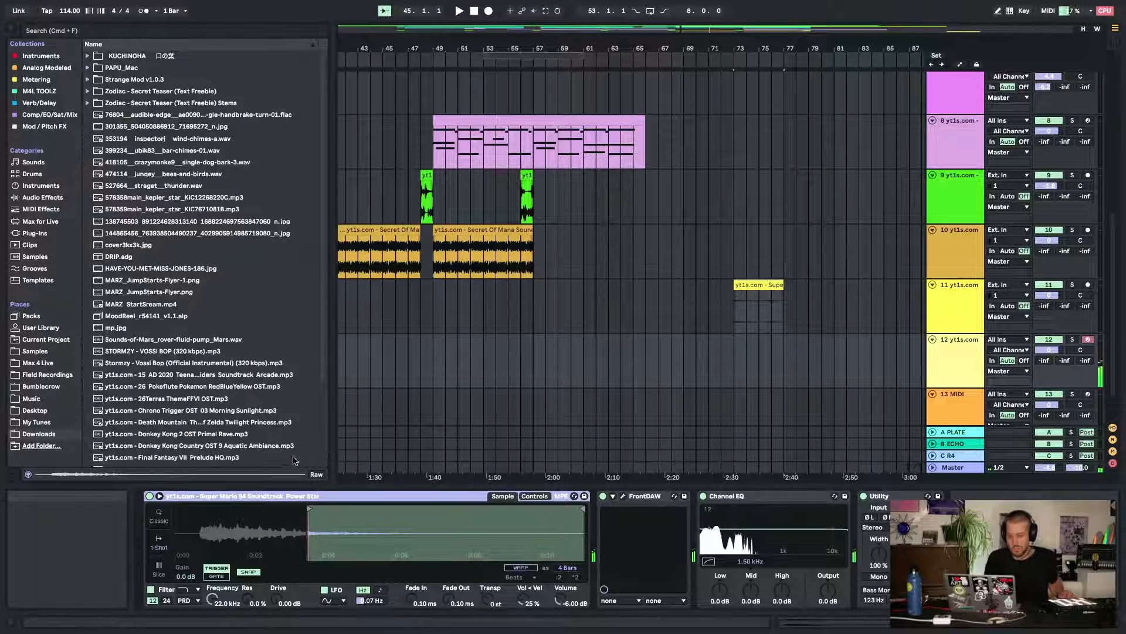
Audition the two Donkey Kong tracks and Final Fantasy VII Prelude, and replace the Simpler's sample with the Prelude
left_click(238, 446)
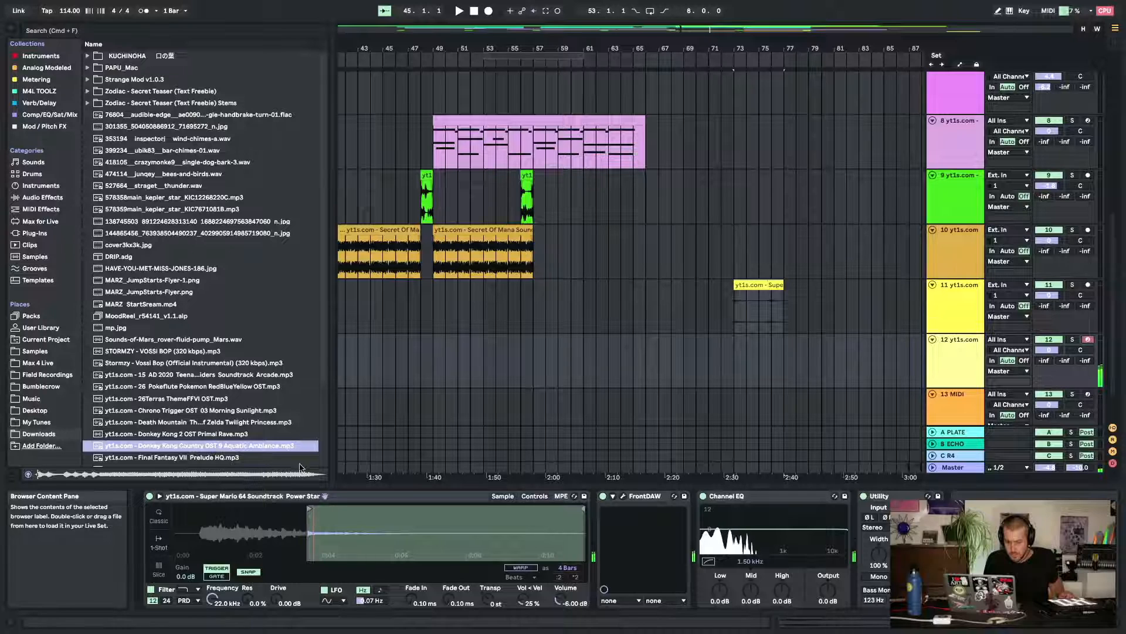
left_click(220, 436)
left_click(216, 458)
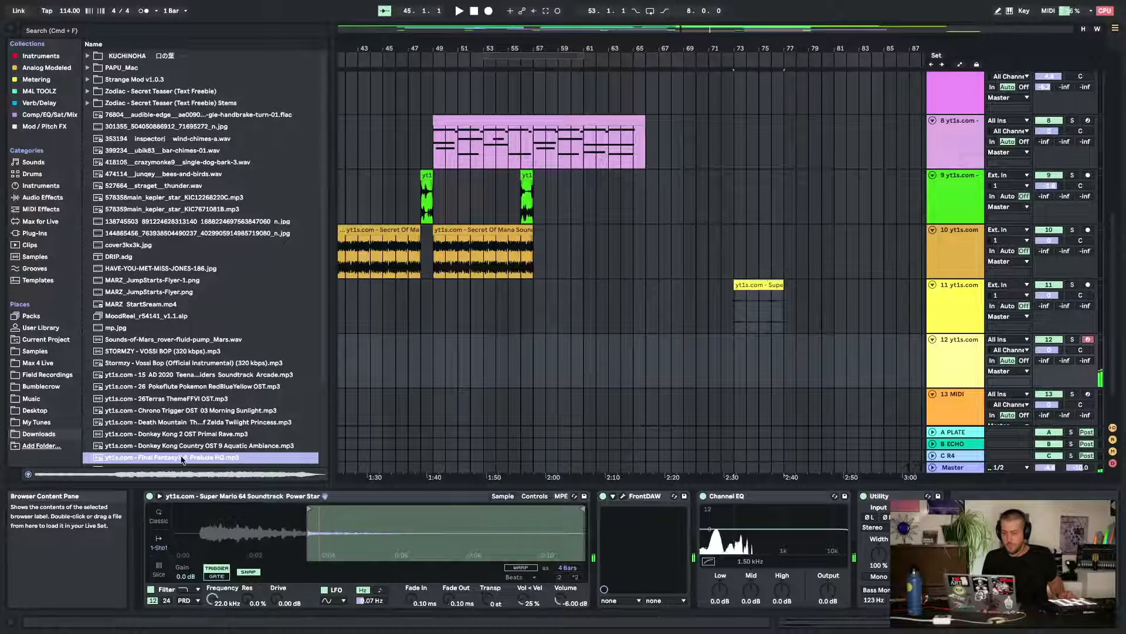
left_click_drag(322, 532, 322, 528)
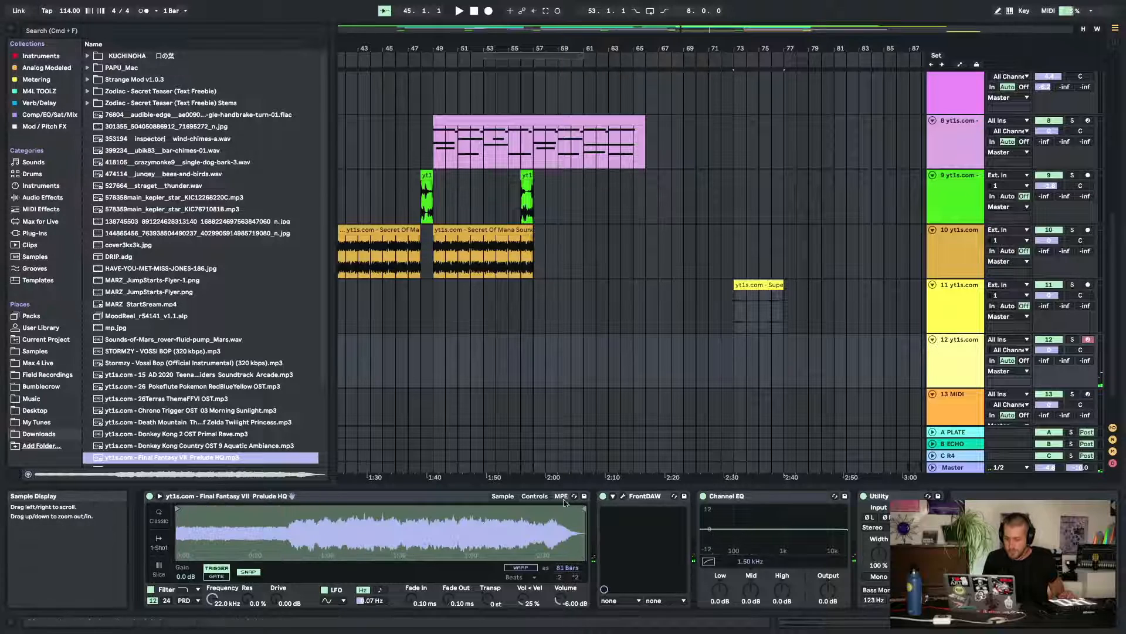
Trim the Simpler's sample region to about one beat at the opening note of the Final Fantasy VII Prelude
mouse_move(585, 528)
left_mouse_down()
mouse_move(177, 532)
mouse_move(178, 587)
mouse_move(175, 523)
mouse_move(199, 506)
left_mouse_up()
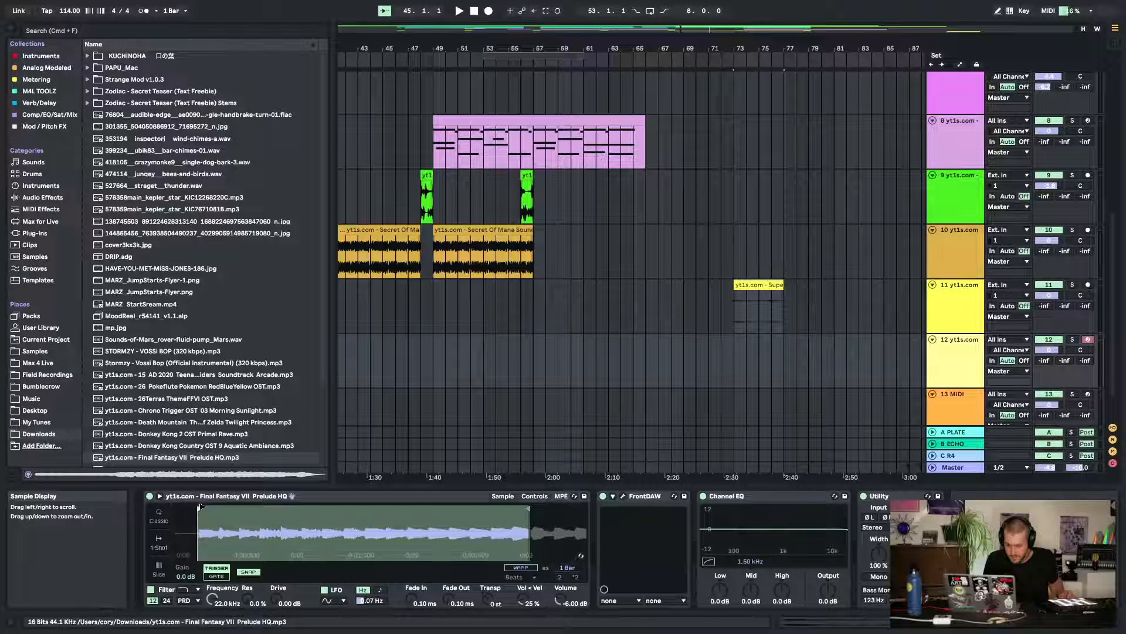
left_click_drag(529, 510, 220, 496)
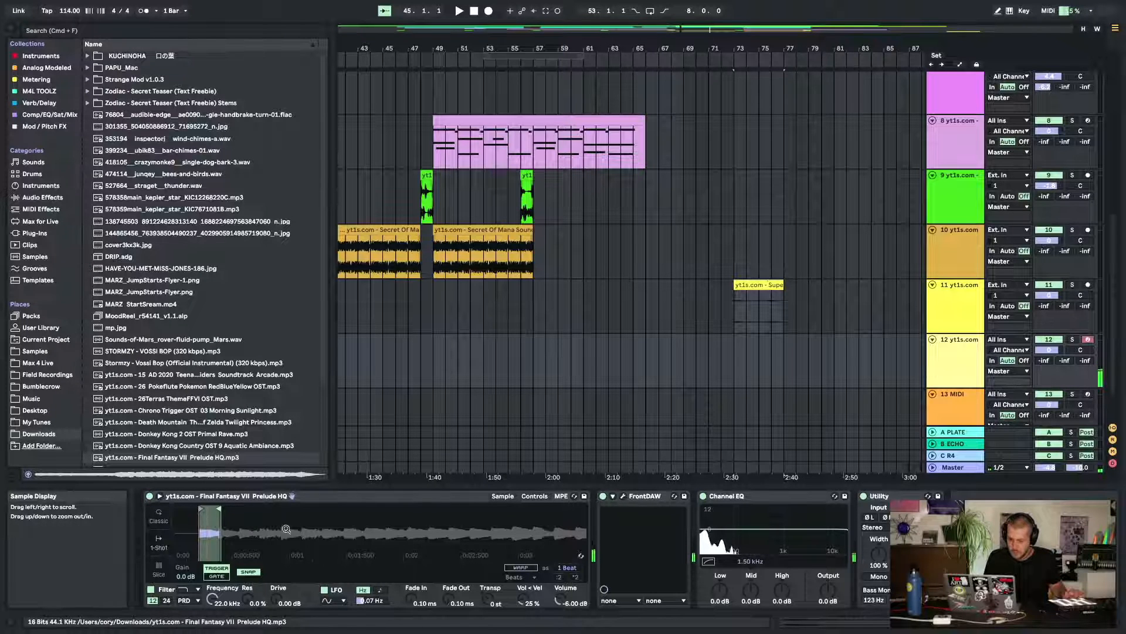
left_click_drag(210, 532, 241, 532)
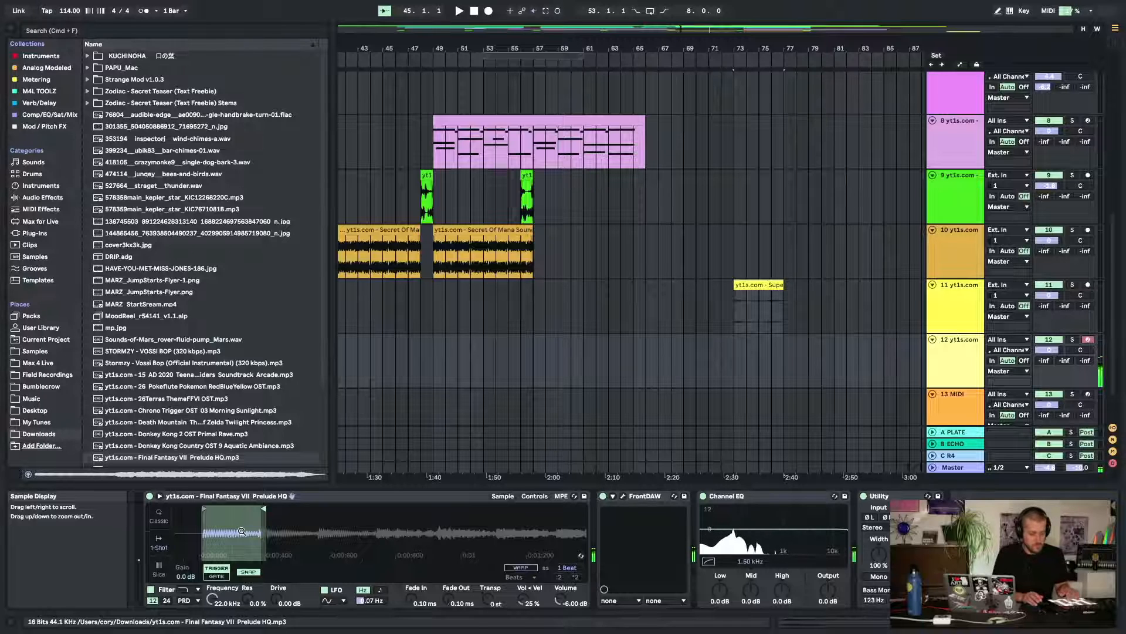
mouse_move(242, 532)
left_mouse_down()
mouse_move(308, 530)
mouse_move(338, 510)
left_mouse_up()
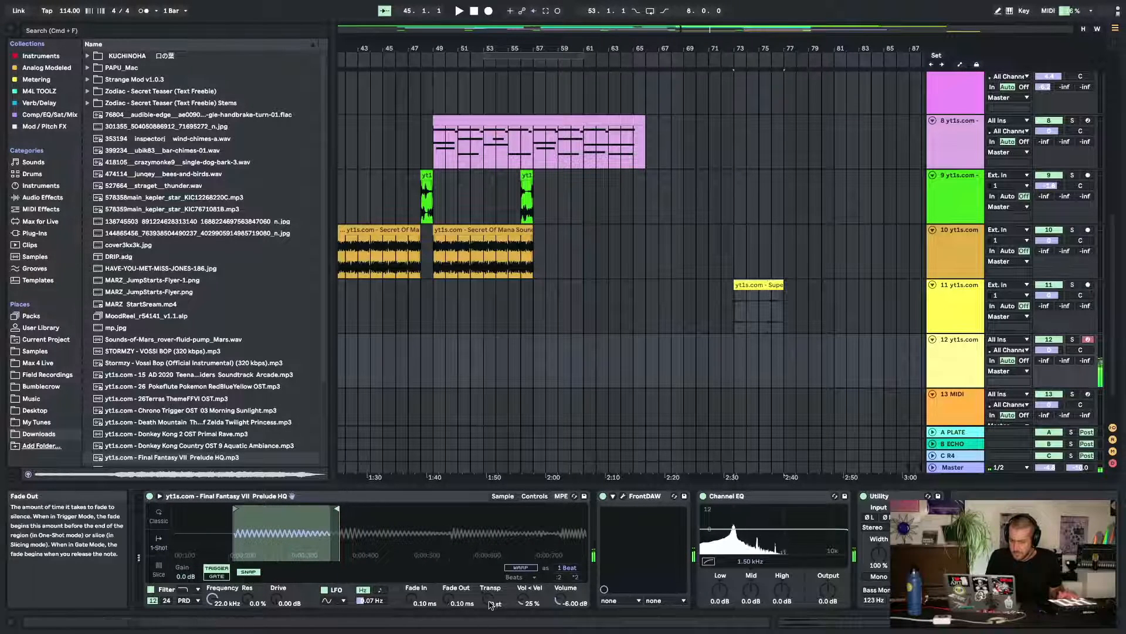
Align the Simpler's sample start with the note's first waveform cycles and bring the sample gain to 16 dB
left_click_drag(243, 531, 243, 554)
left_click_drag(308, 533, 383, 546)
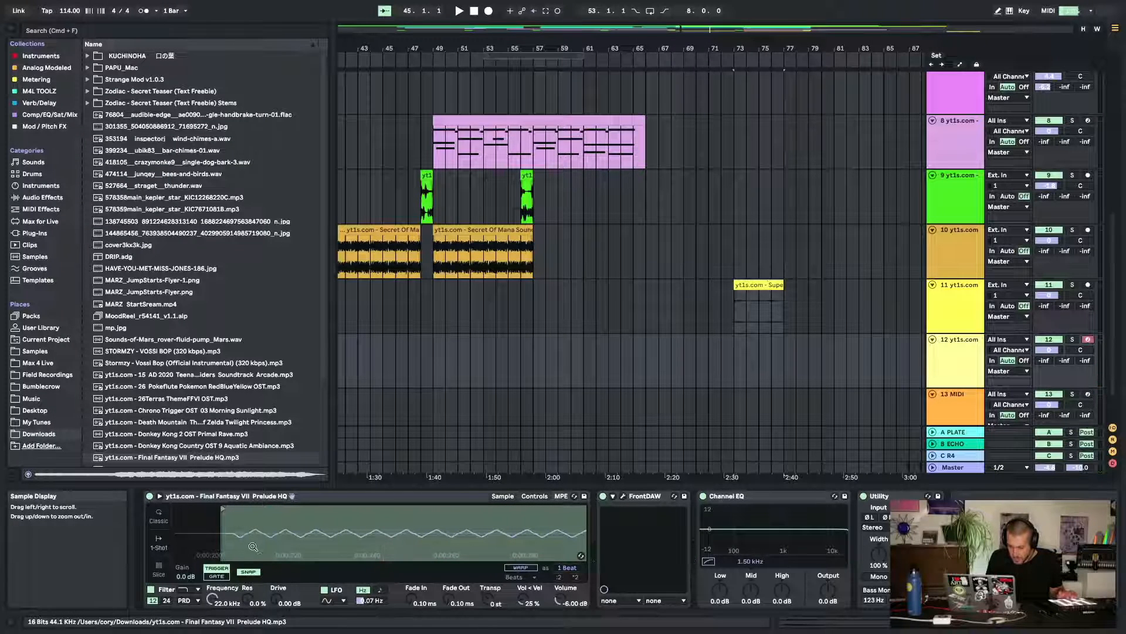
left_click_drag(236, 529, 236, 535)
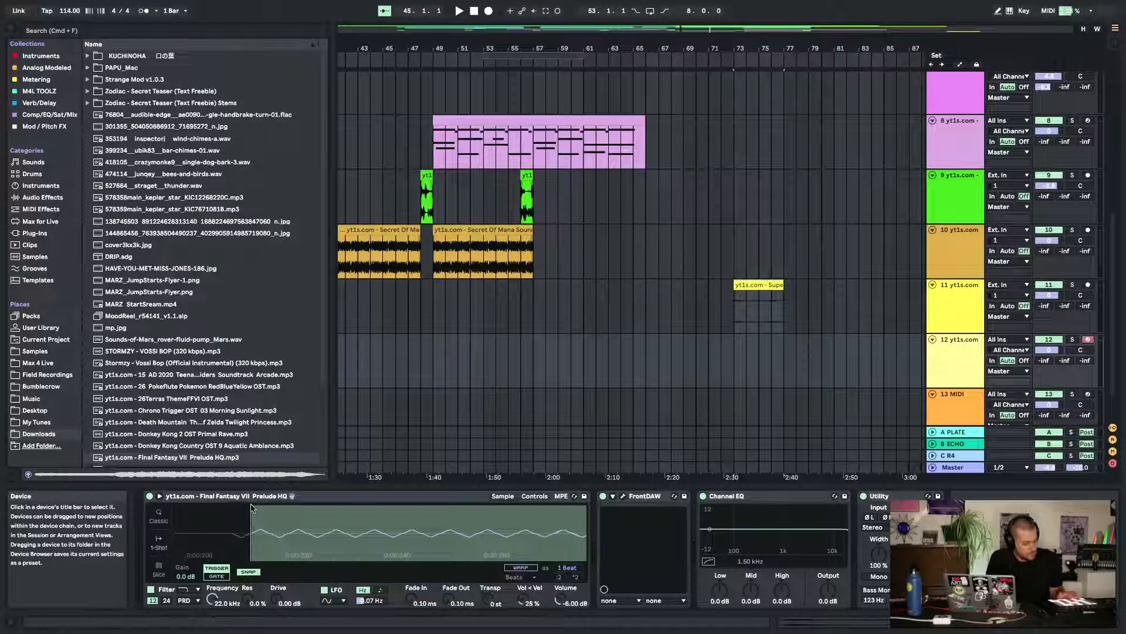
right_click(339, 549)
left_click(375, 592)
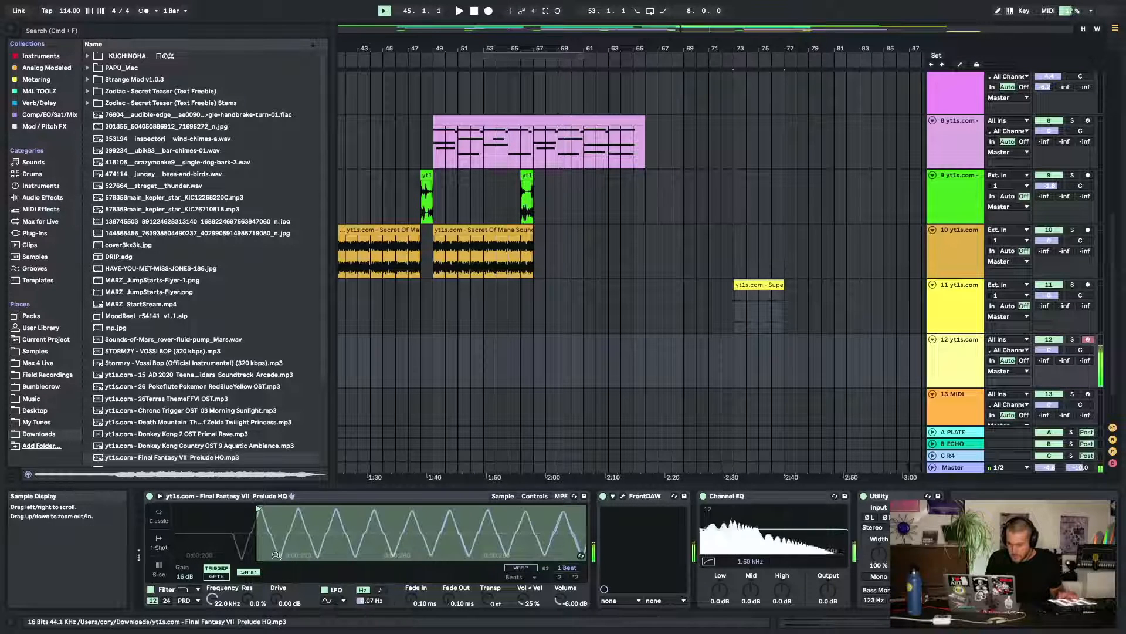
left_click_drag(262, 515, 228, 515)
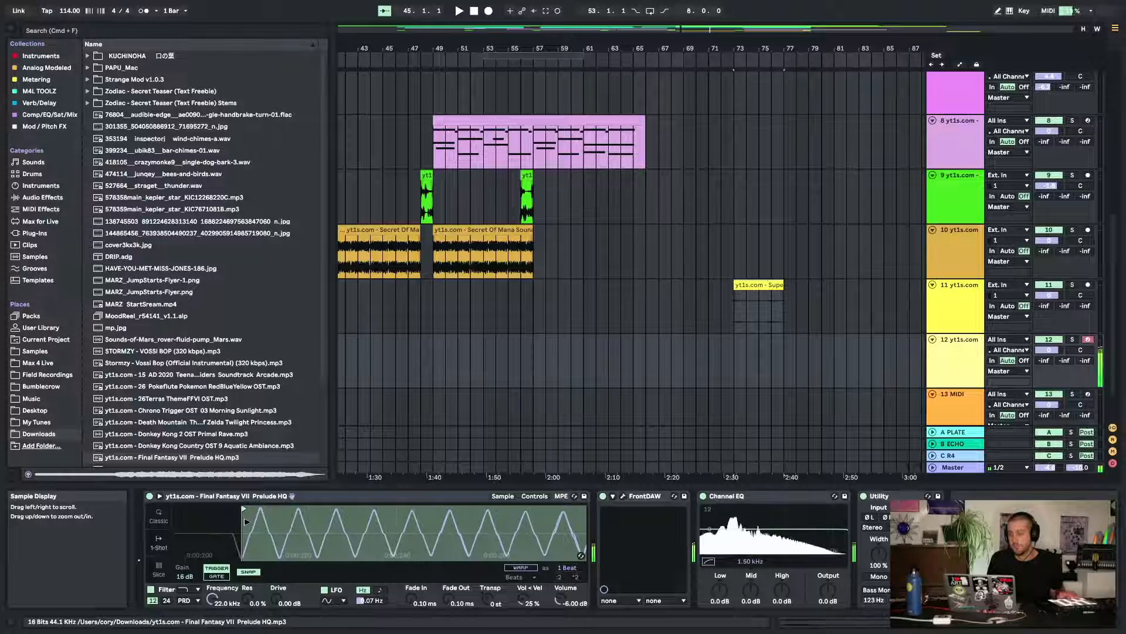
left_click_drag(247, 521, 257, 515)
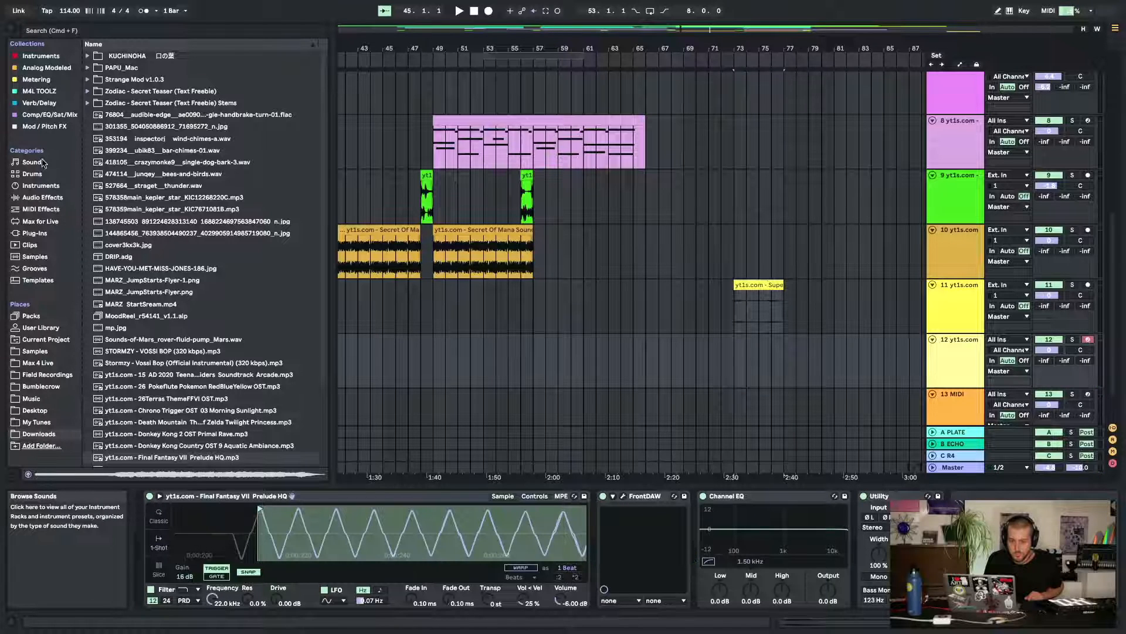
Add a Tuner to the end of track 12 to check the sample's pitch, and delete it again
left_click(42, 197)
scroll(129, 435, "down", 5)
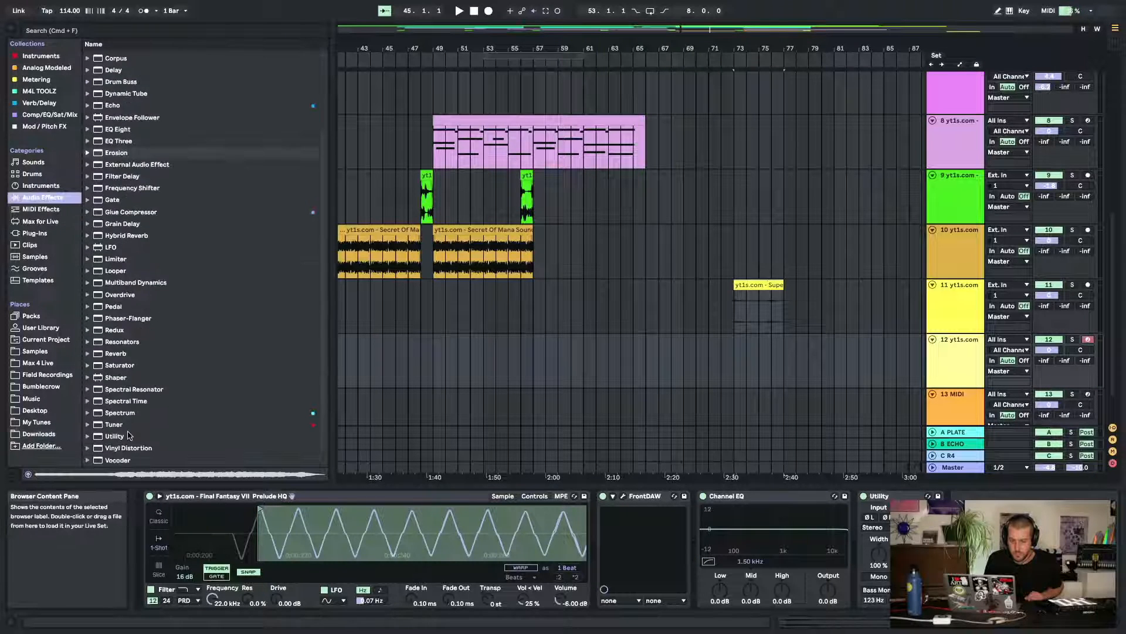
double_click(115, 424)
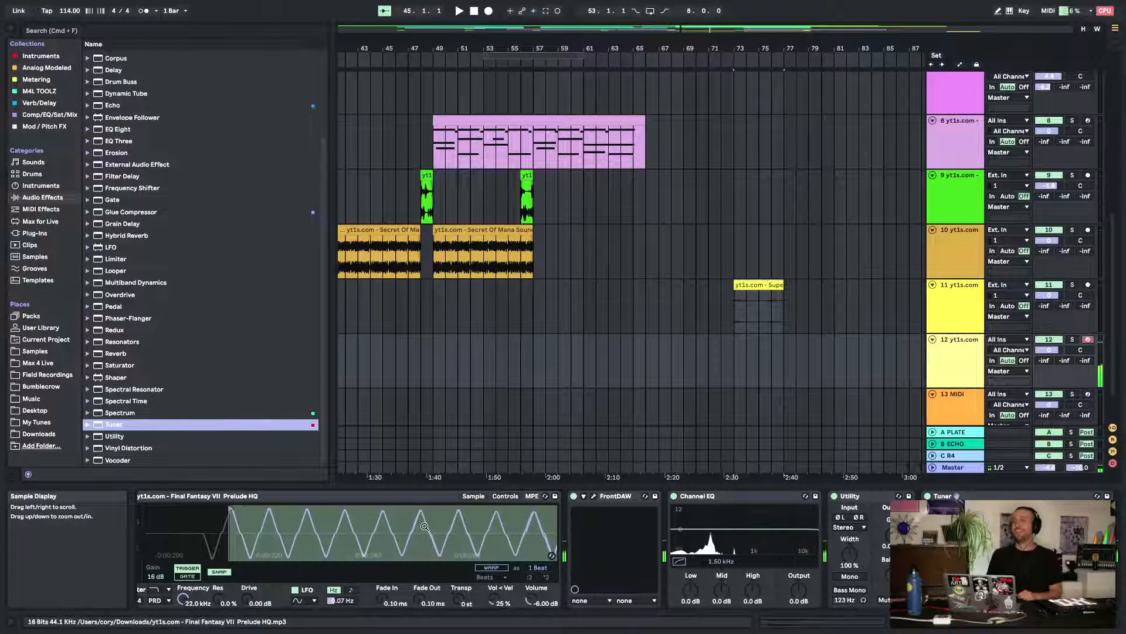
left_click(1028, 497)
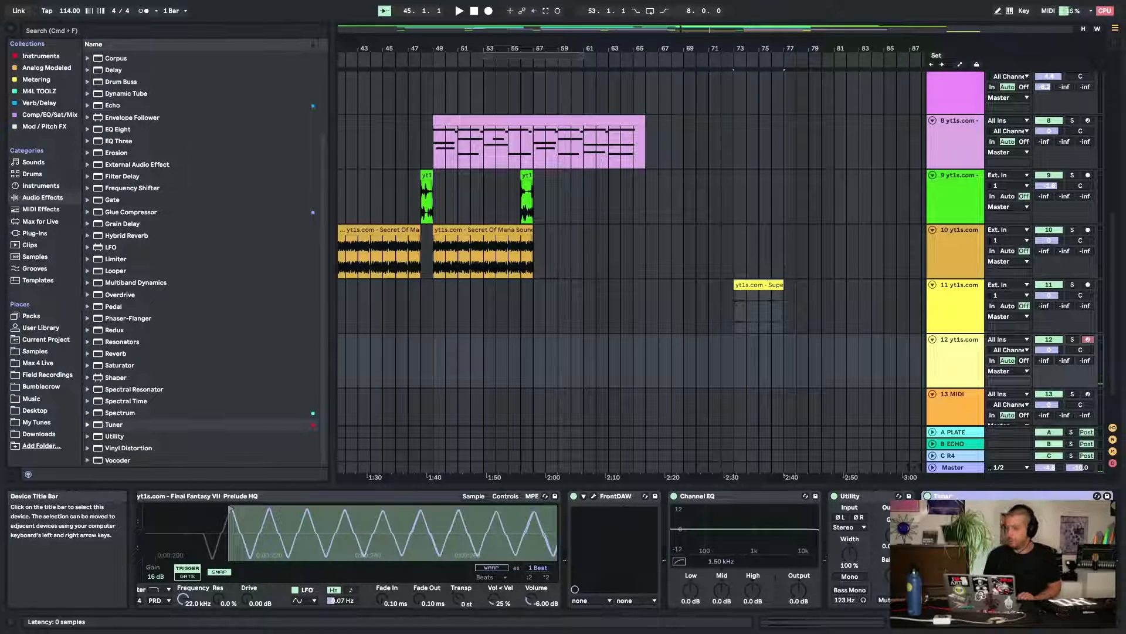
key("Delete")
left_click_drag(424, 530, 423, 469)
left_click_drag(163, 531, 162, 572)
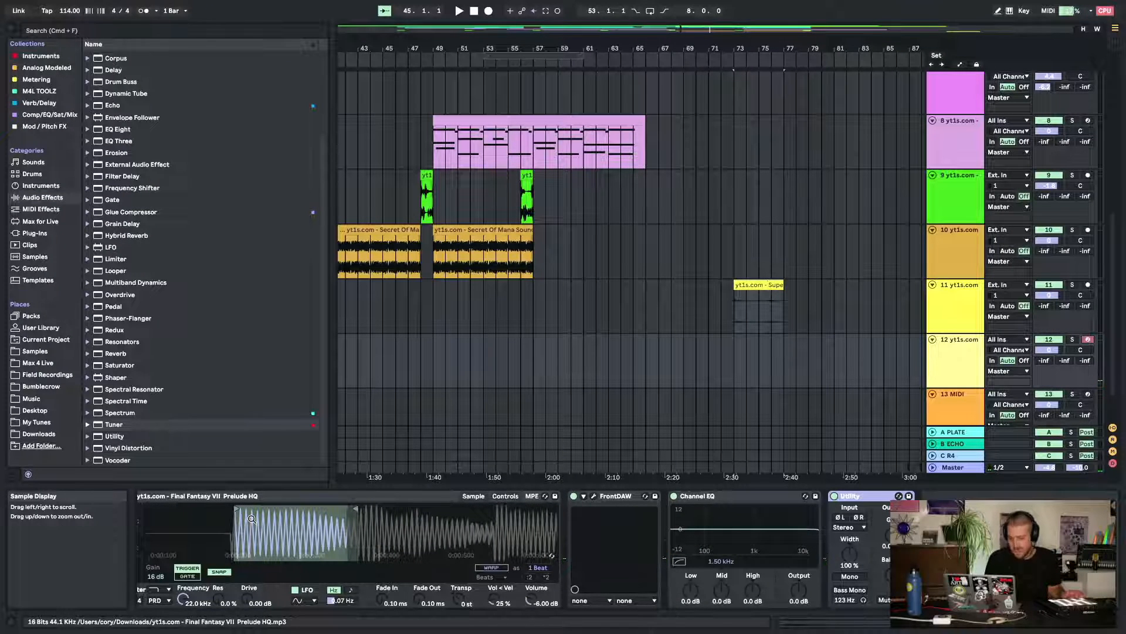
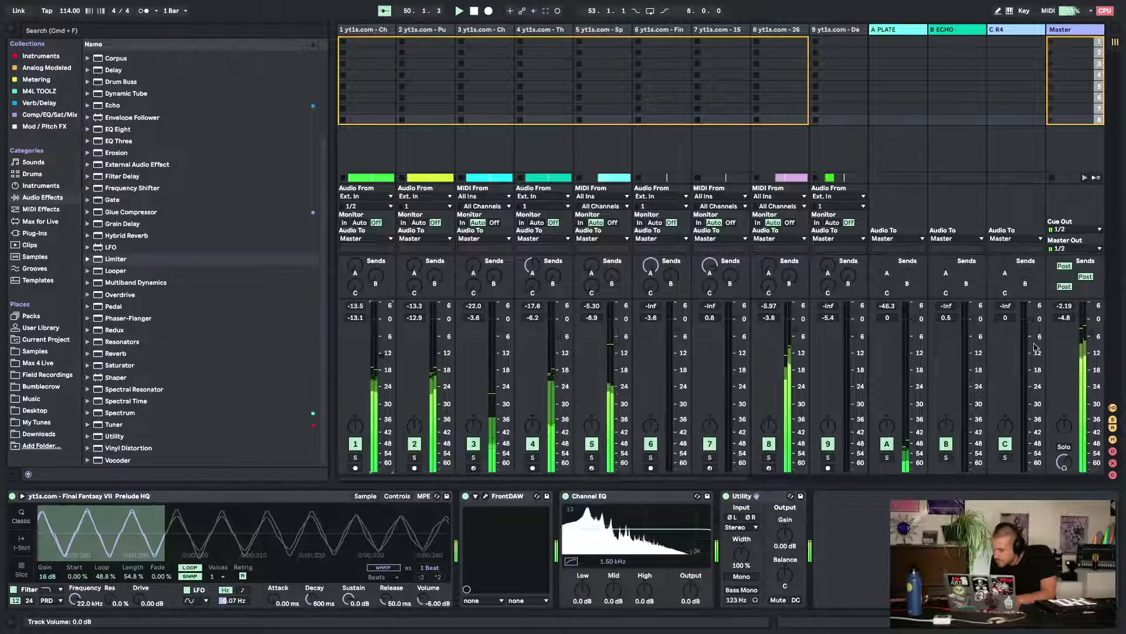
Set the Master volume to 0 dB and lower all tracks together until track 4 is at -11.0 dB
left_click_drag(1096, 335, 1096, 328)
key("space")
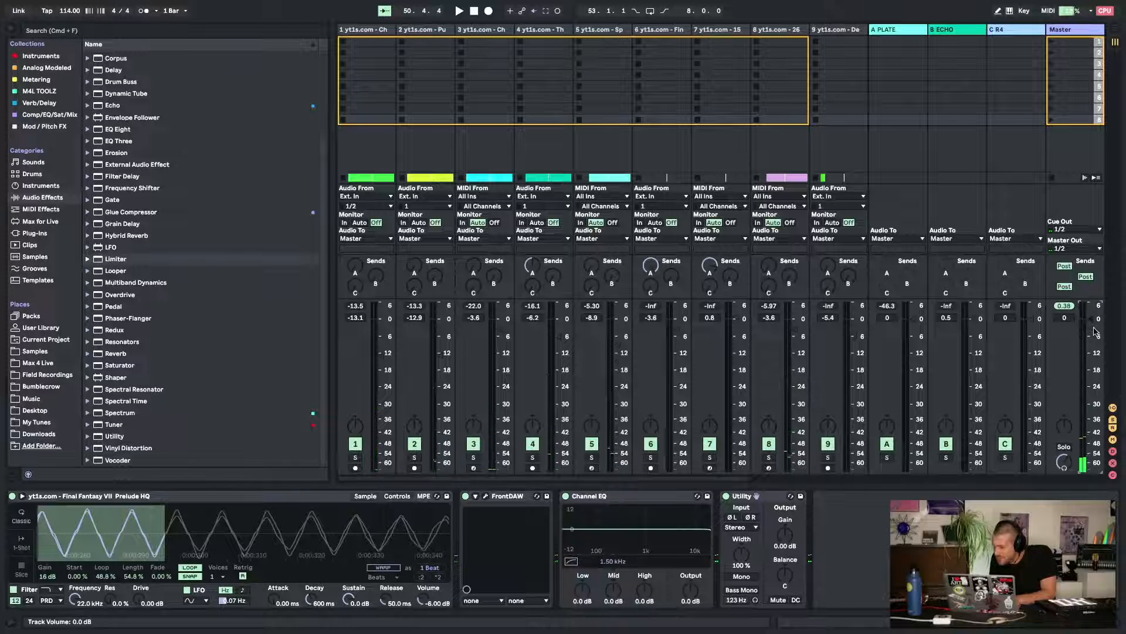
left_click(370, 31)
key("super+a")
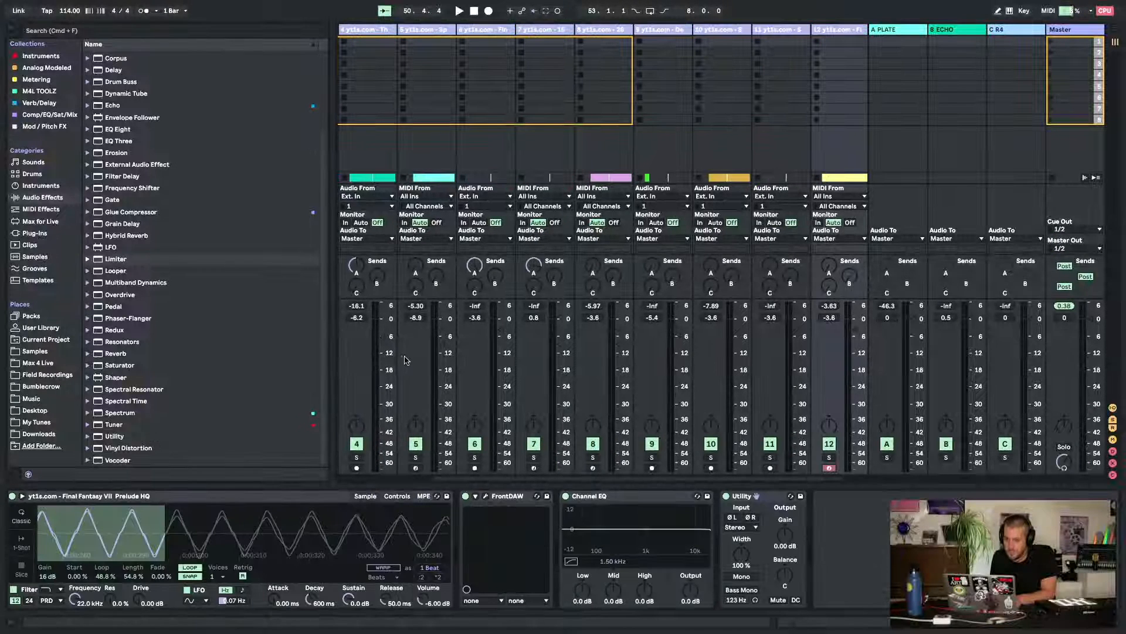
left_click_drag(378, 336, 378, 346)
key("space")
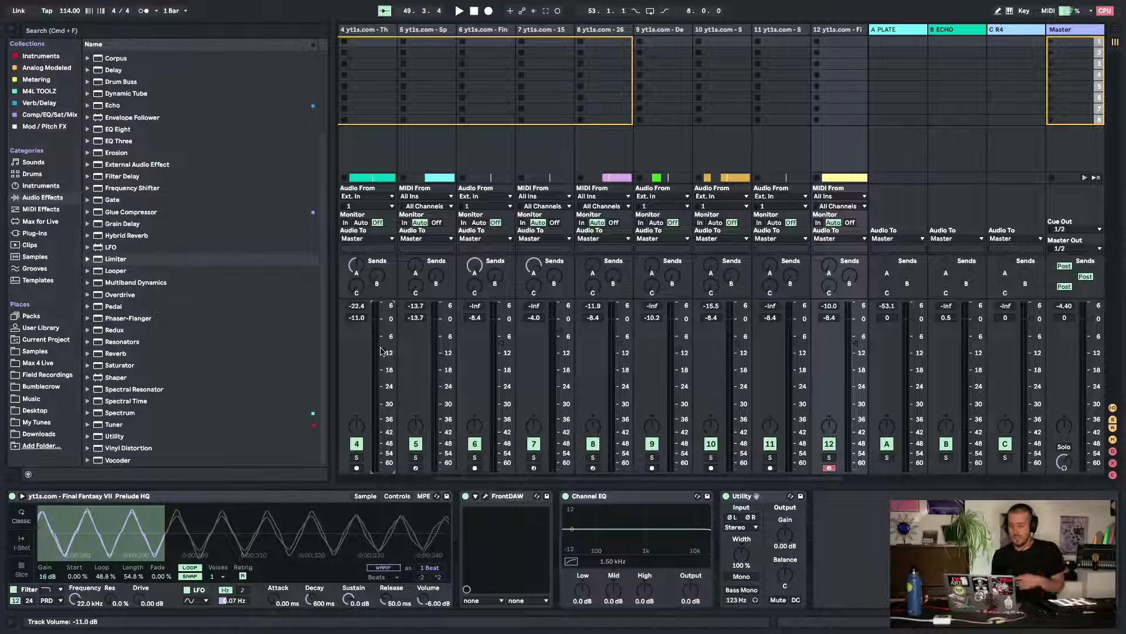
Turn on the Master's audio effect rack, and set its Saturator drive to 2 dB and its Limiter gain to 3 dB
left_click(1074, 29)
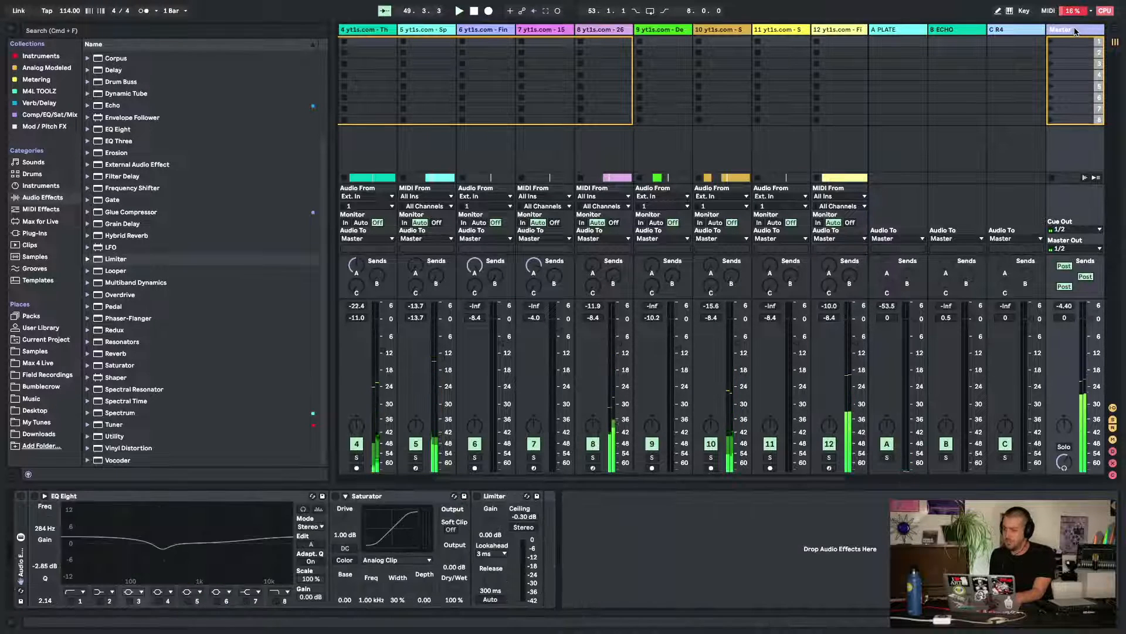
left_click(21, 496)
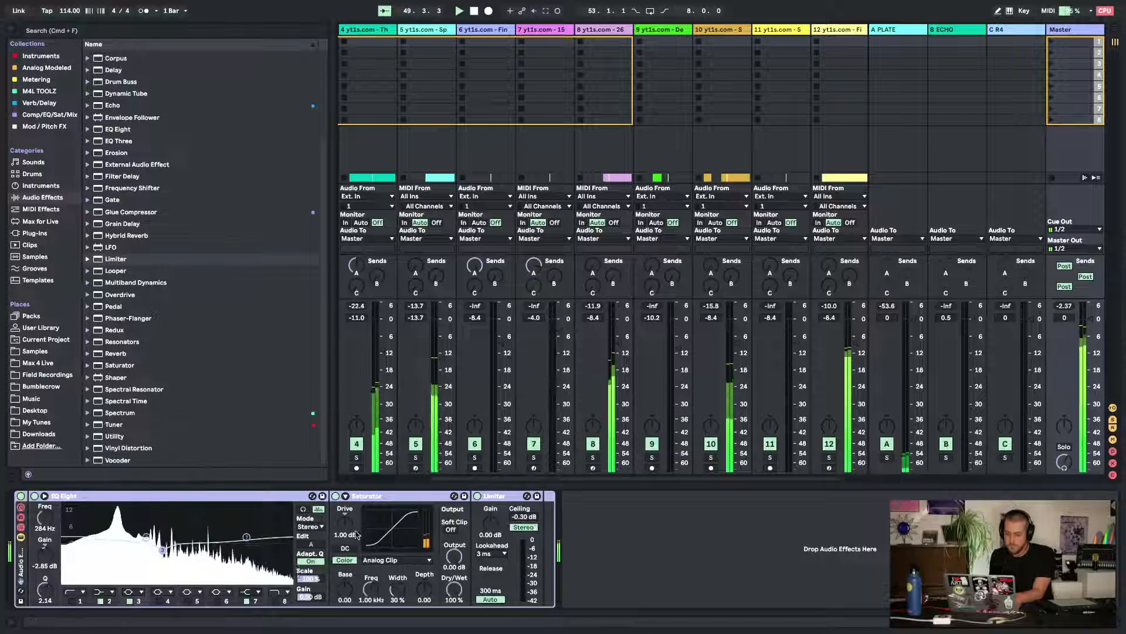
type("2")
key("Return")
left_click(493, 529)
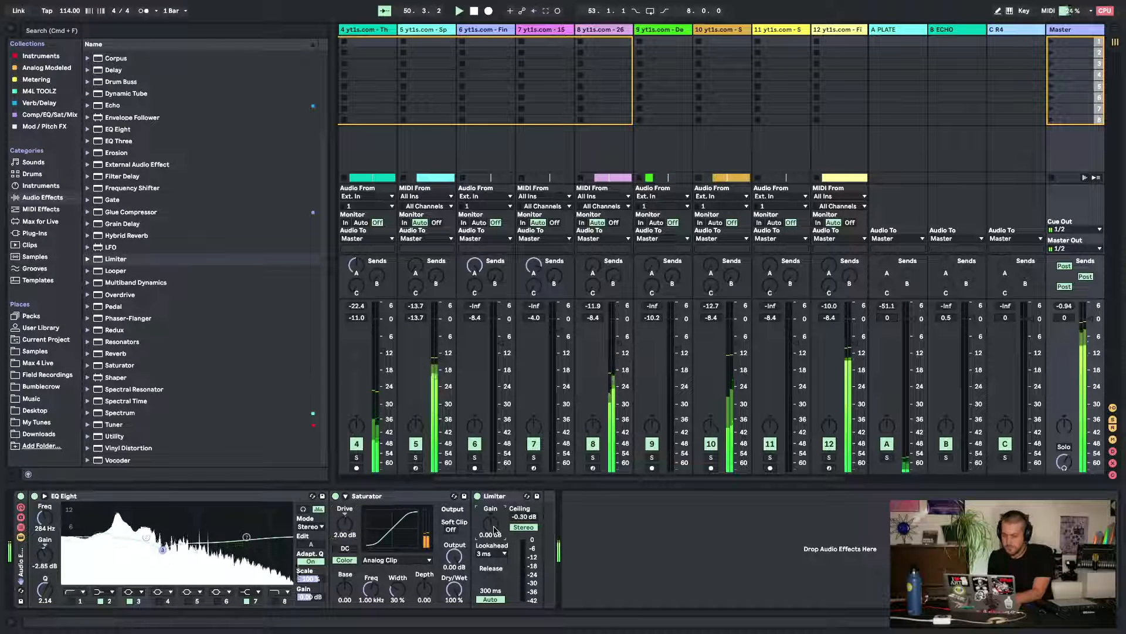
type("3")
key("Return")
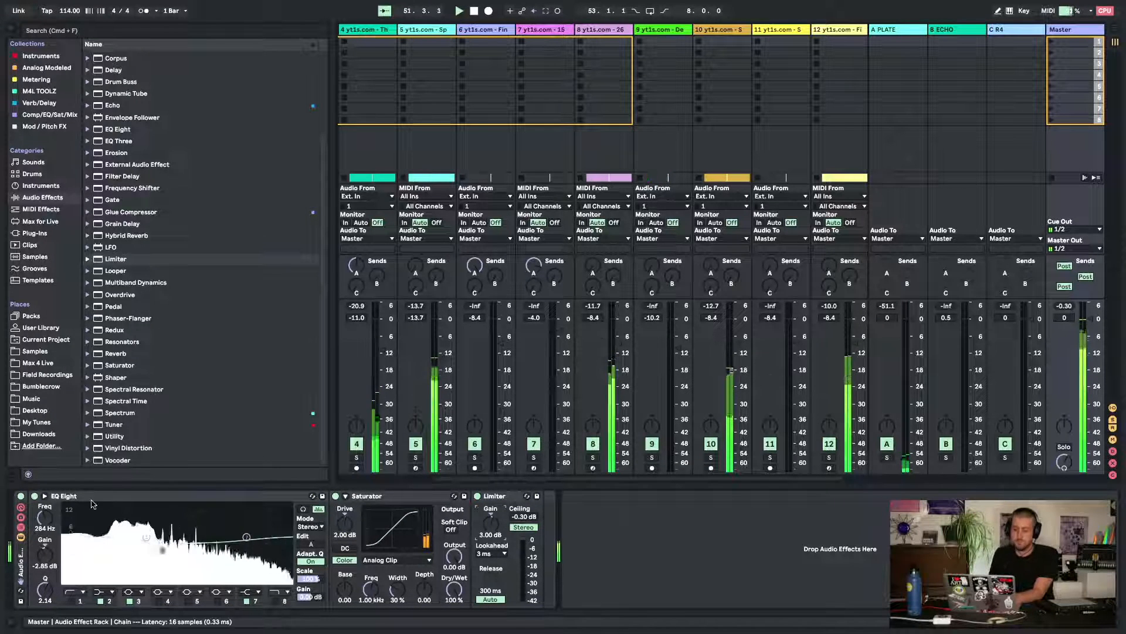
Compare the playing mix with the Master's effect rack bypassed and active, leaving the rack on
left_click(21, 496)
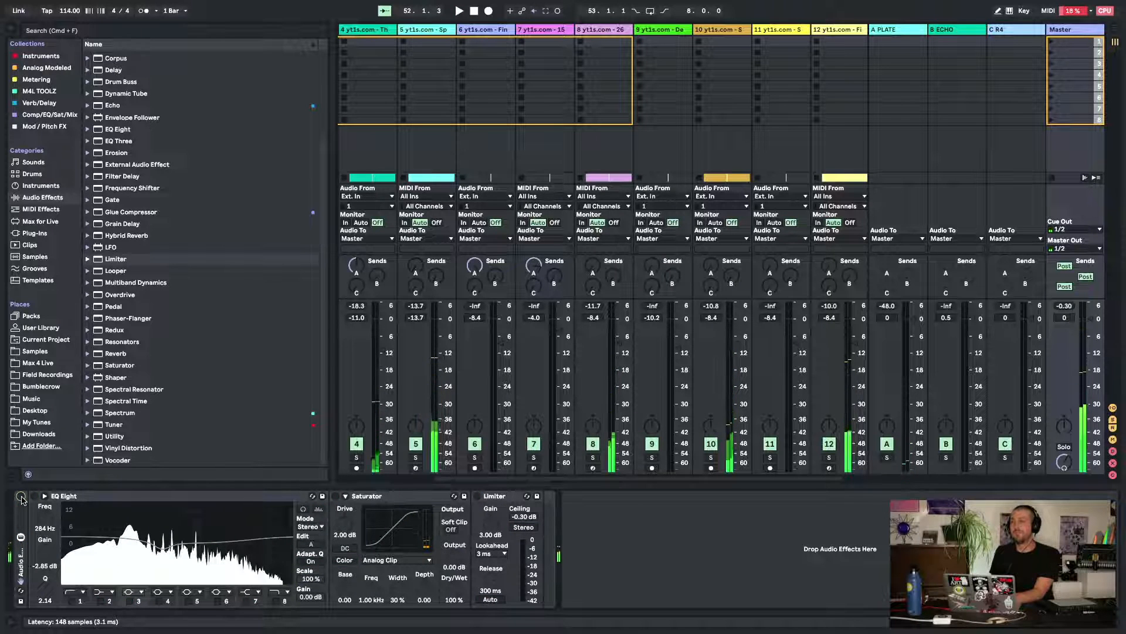
left_click(20, 496)
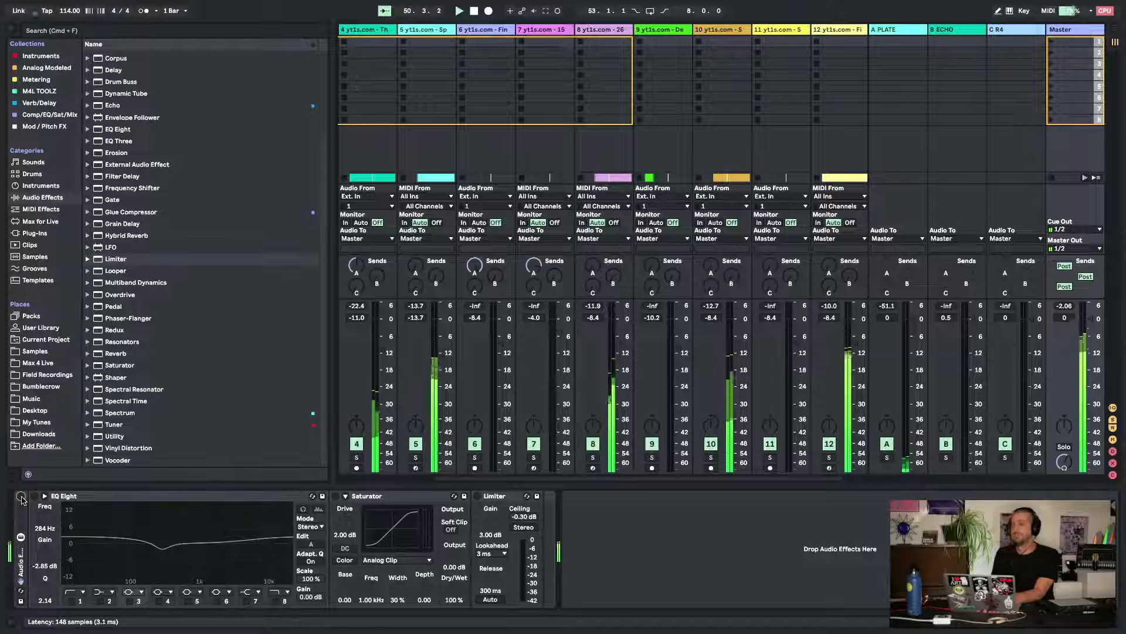
left_click(20, 496)
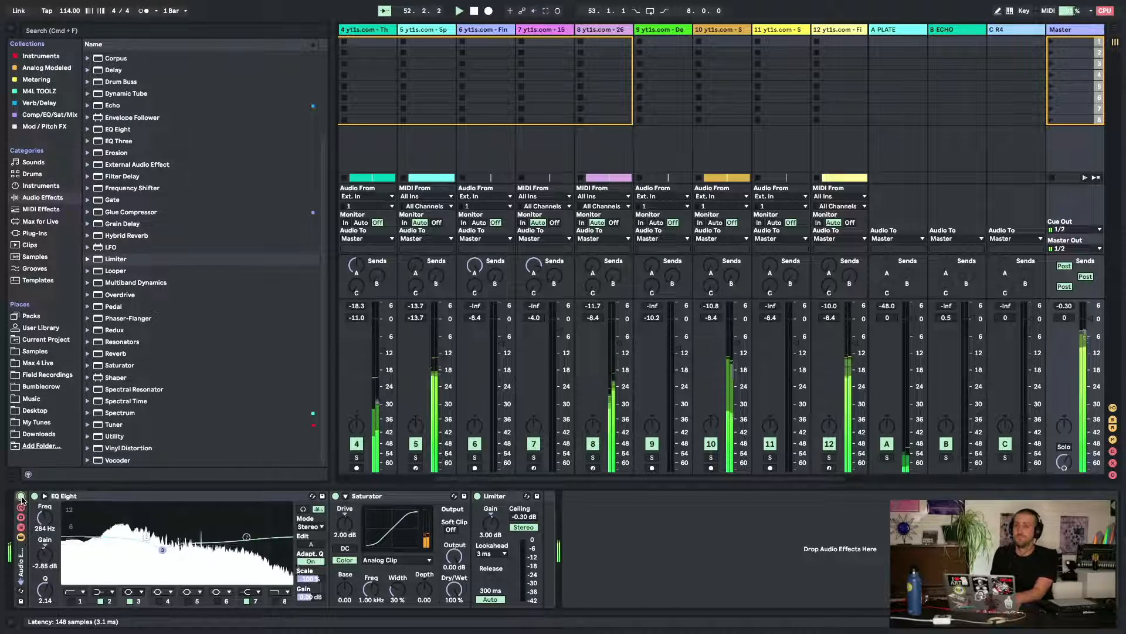
Play the arrangement from the start and look over all its tracks with the device view hidden
key("space")
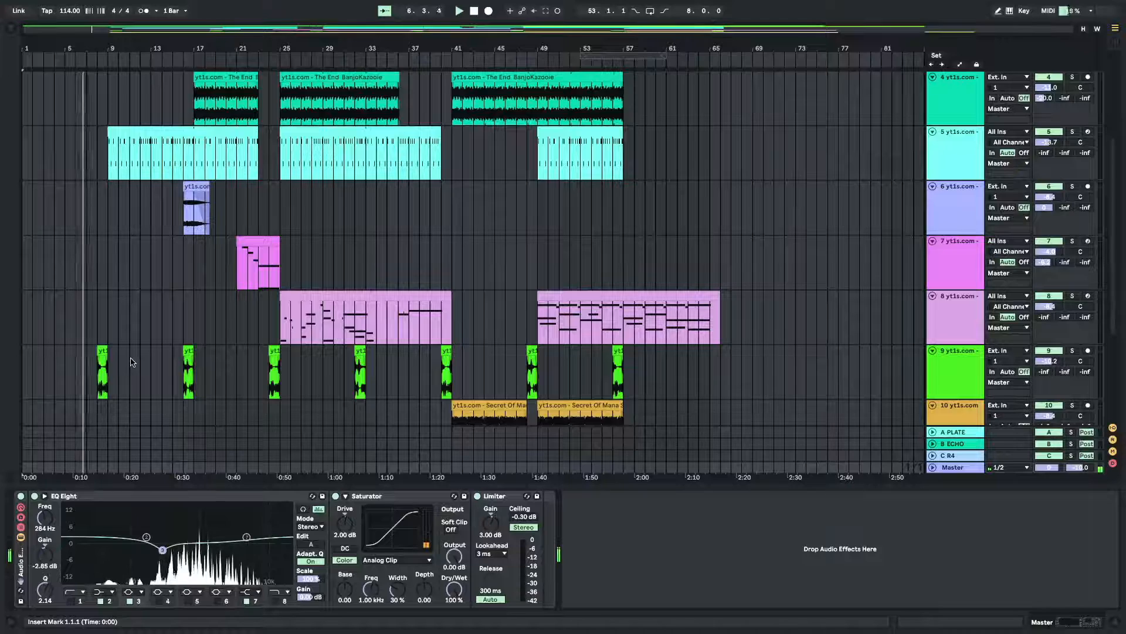
scroll(135, 306, "down", 5)
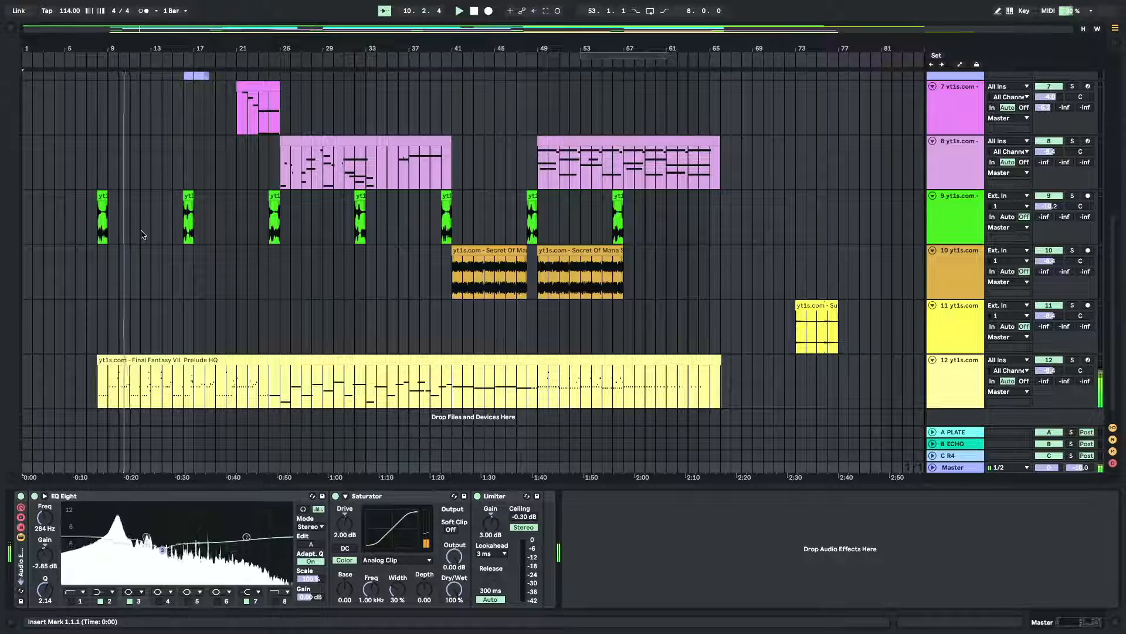
scroll(141, 235, "up", 3)
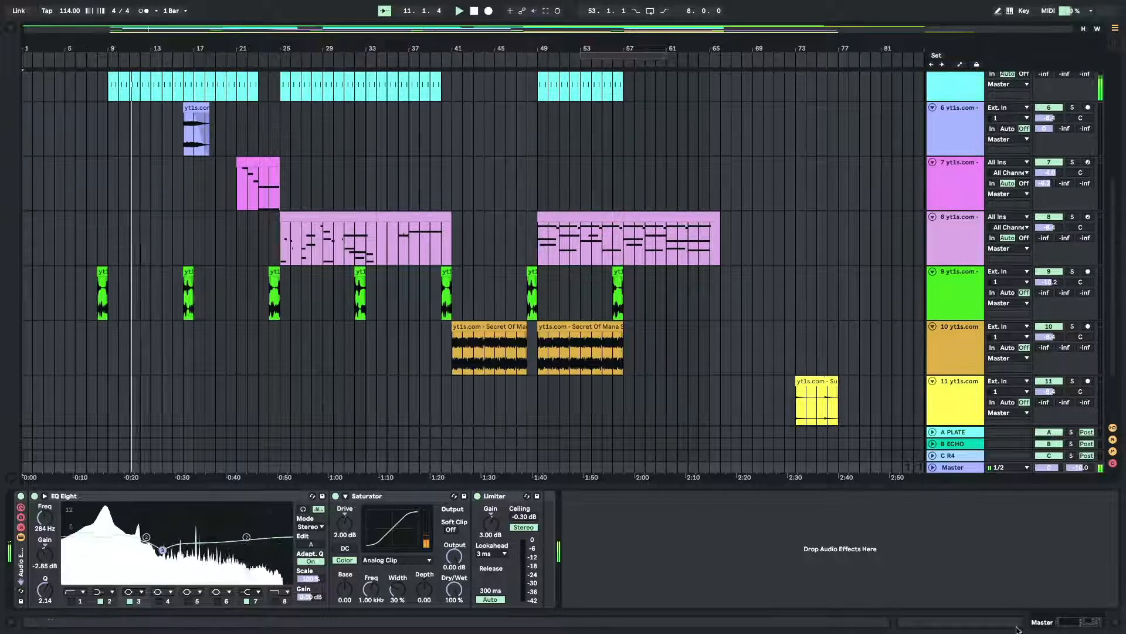
left_click(1115, 621)
scroll(883, 427, "up", 5)
scroll(883, 428, "up", 2)
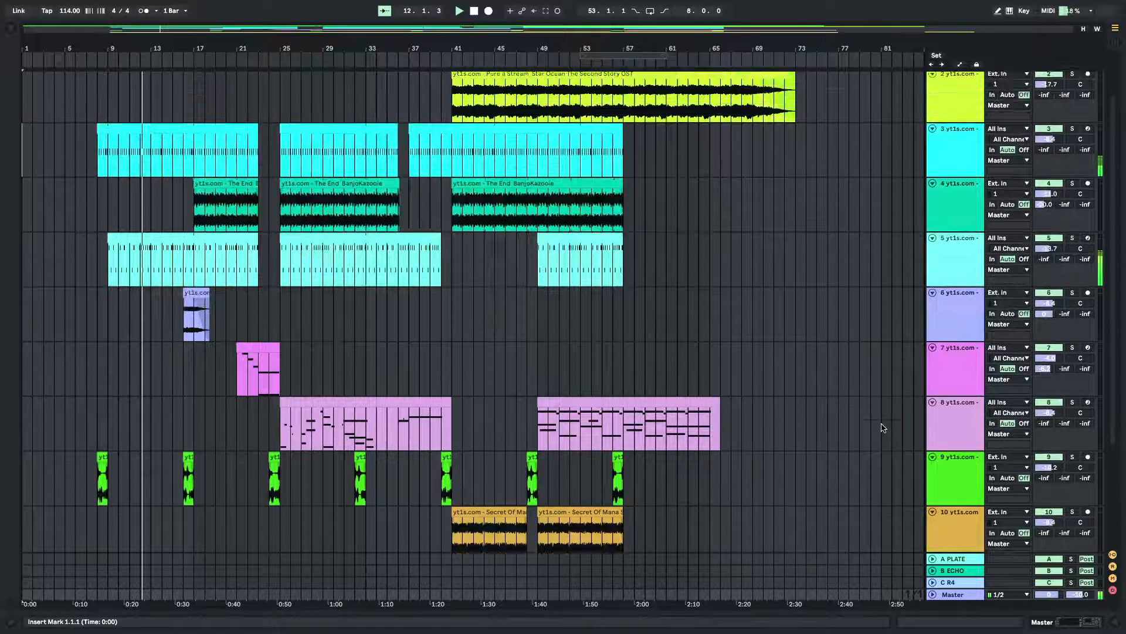
scroll(882, 428, "down", 5)
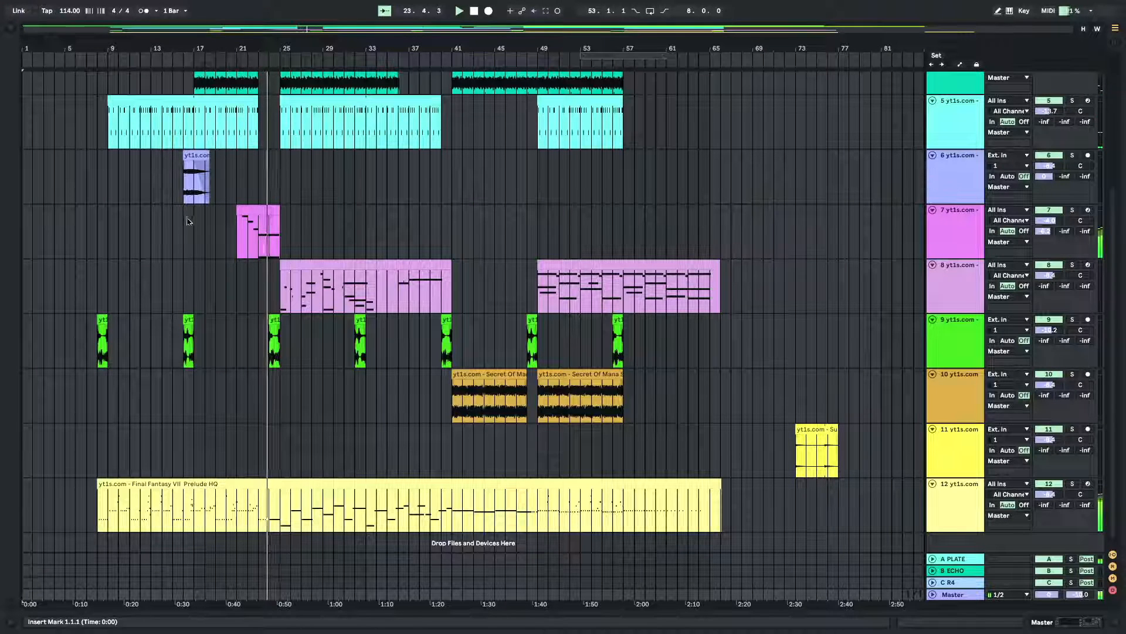
Copy bars 17 to 25 of track 7 and paste them on the same track at bar 41
left_click_drag(188, 221, 281, 234)
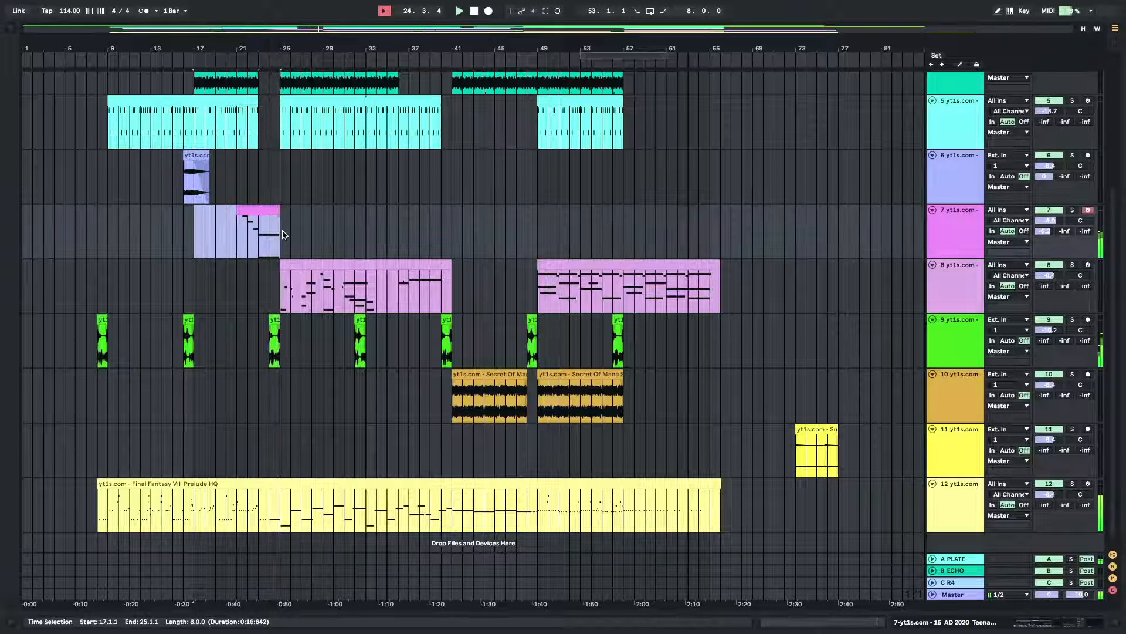
key("ctrl+c")
left_click(453, 223)
key("ctrl+v")
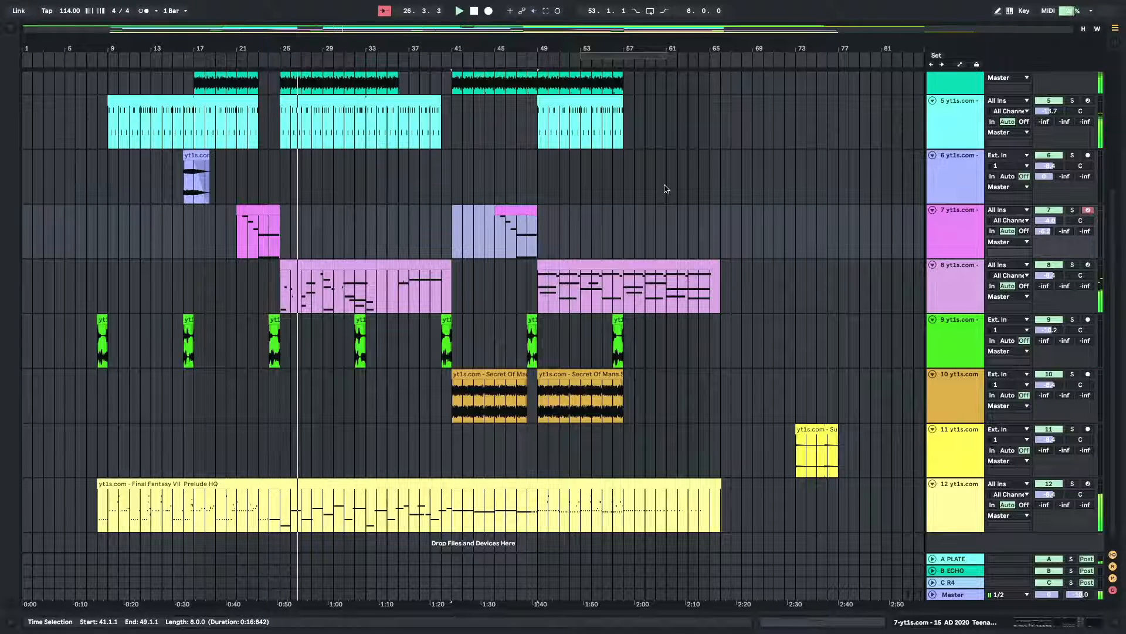
On the Pokeflute track 8, set the Channel EQ's low band to -11 dB and delete the Tuner
double_click(951, 287)
left_click_drag(590, 589, 591, 594)
left_click(864, 497)
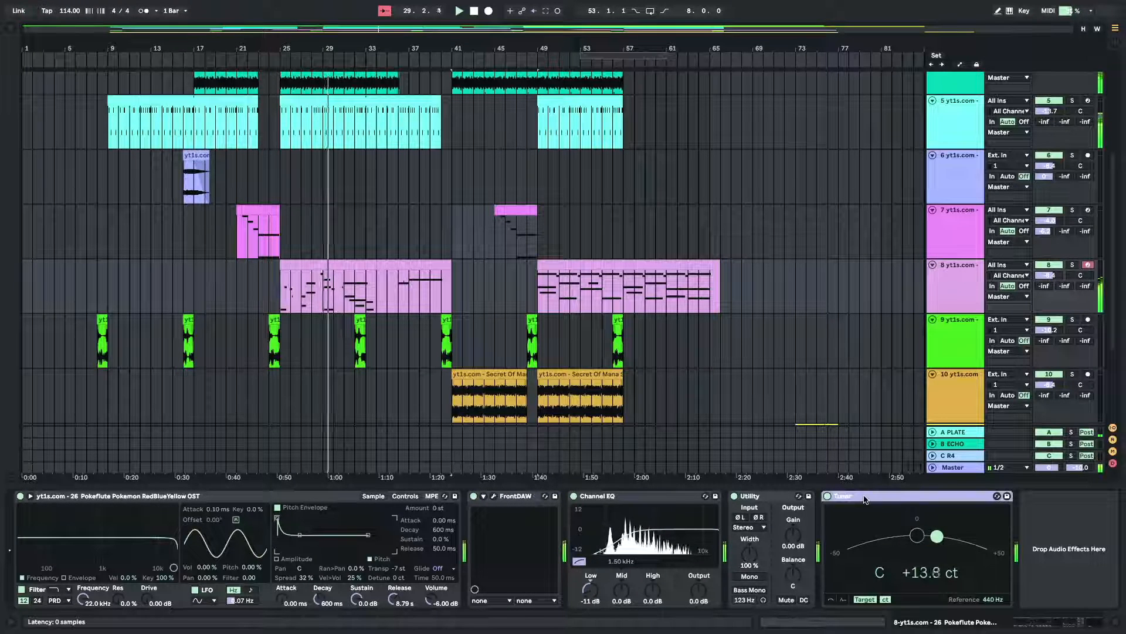
key("Delete")
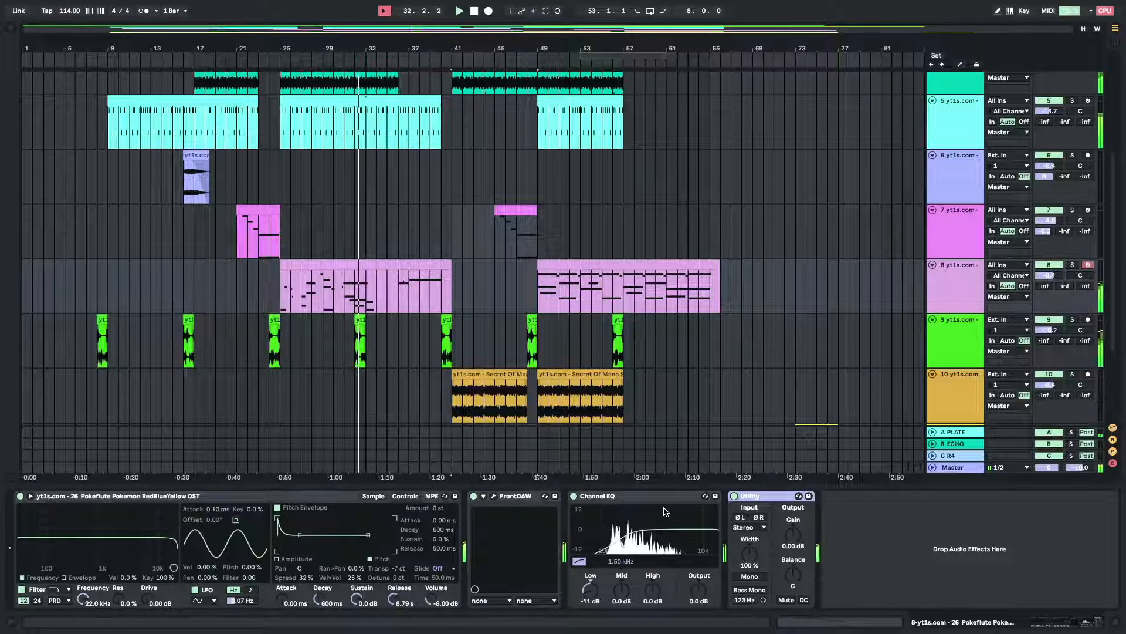
Remove the stray short D#2 note at bar 36 in track 8's first clip and close the clip view
scroll(731, 323, "down", 5)
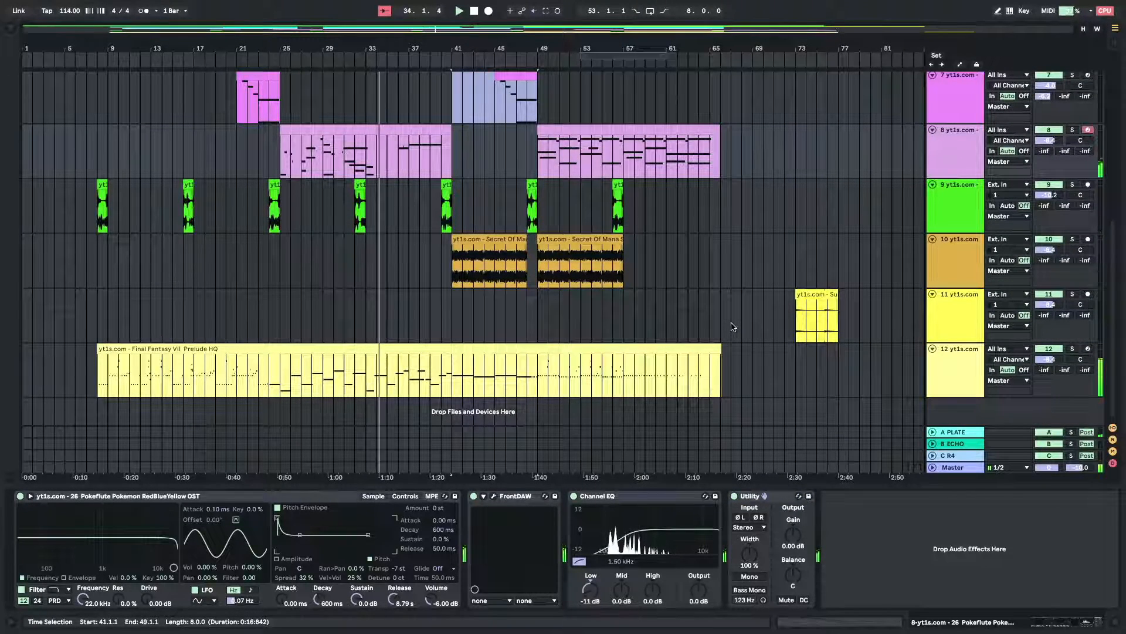
scroll(731, 327, "up", 1)
scroll(732, 327, "down", 1)
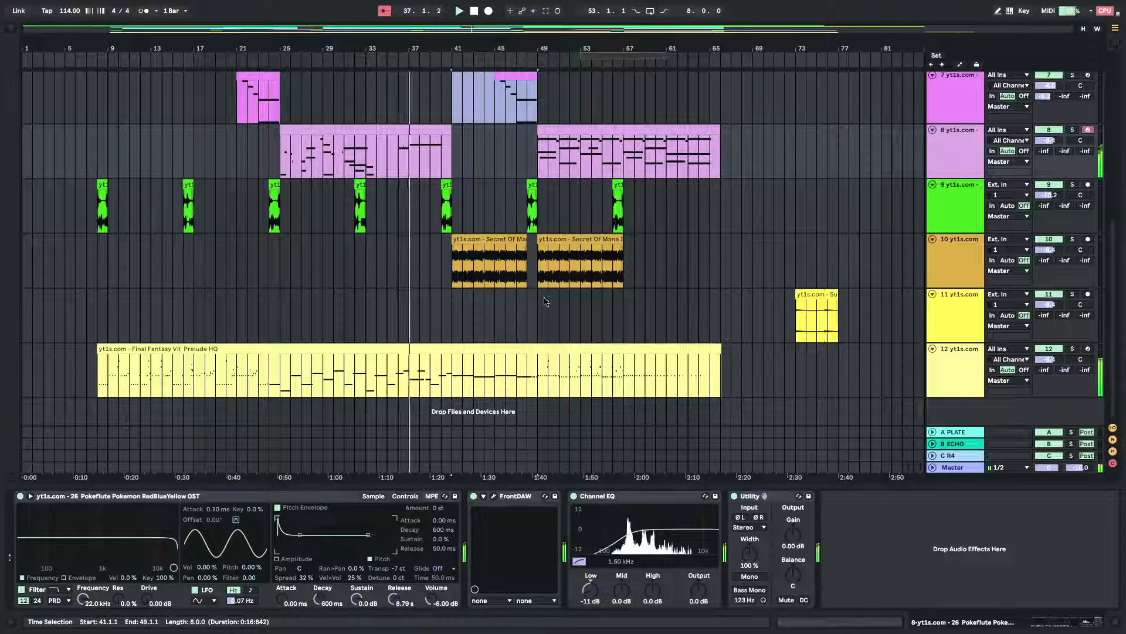
scroll(469, 252, "up", 3)
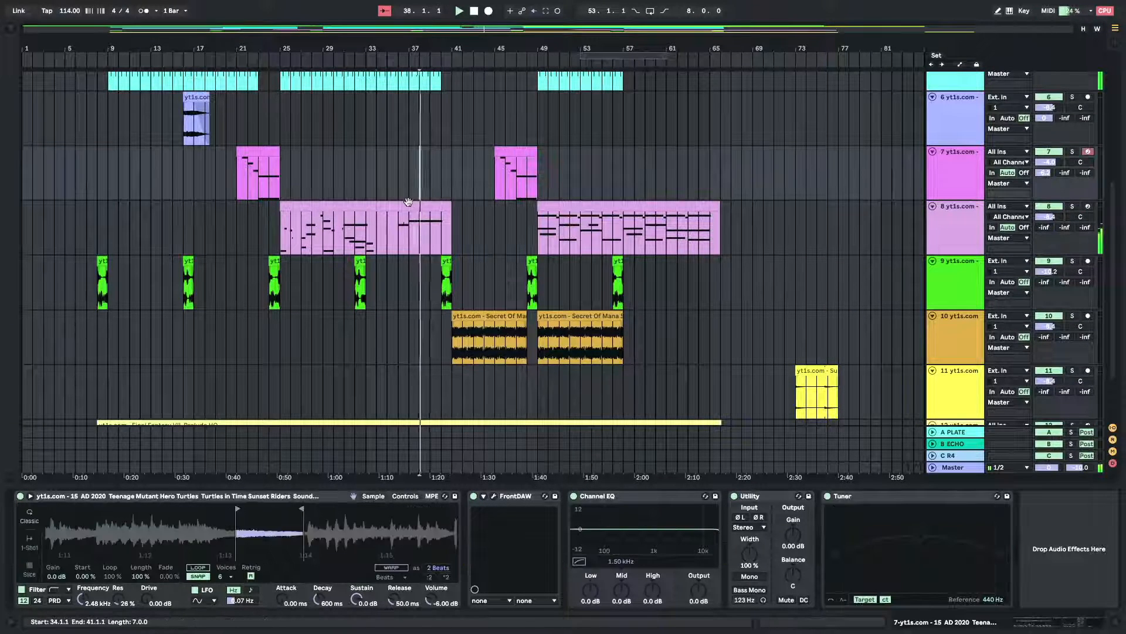
double_click(411, 203)
left_click_drag(616, 340, 562, 341)
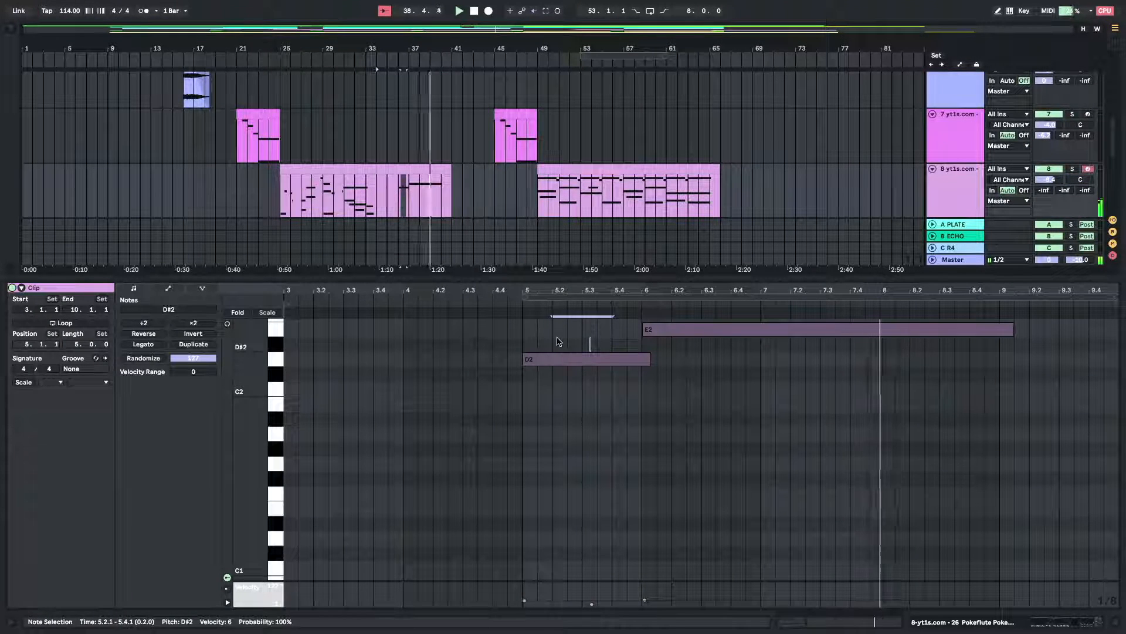
left_click(552, 341)
left_click(1122, 627)
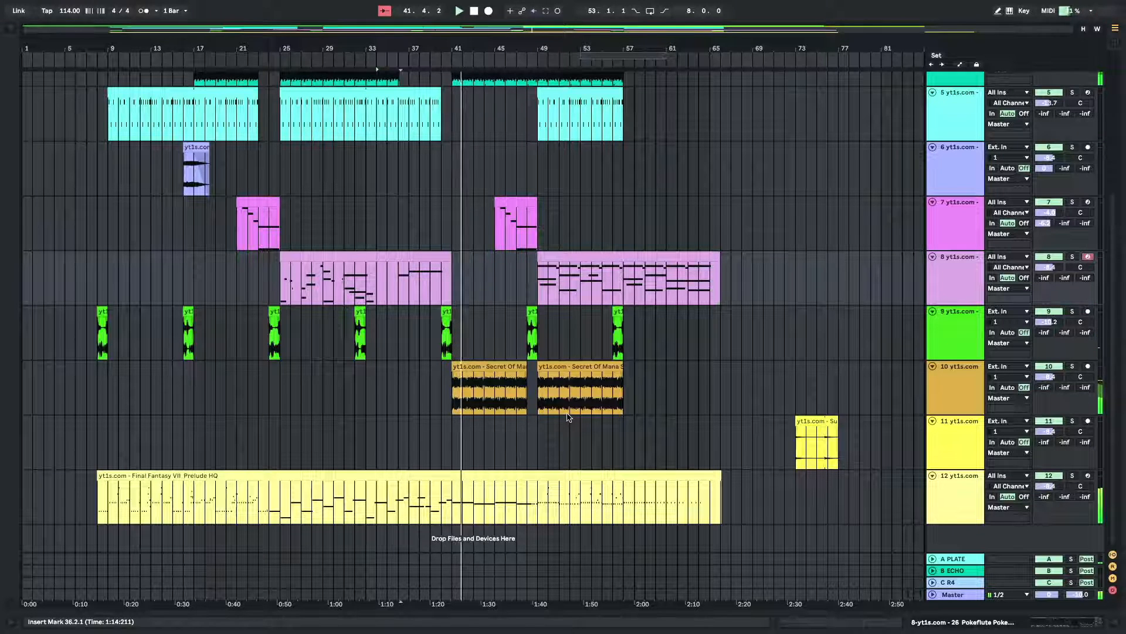
Try extending the second Secret Of Mana clip on track 10 to bar 65, and undo the extension
scroll(663, 387, "up", 2)
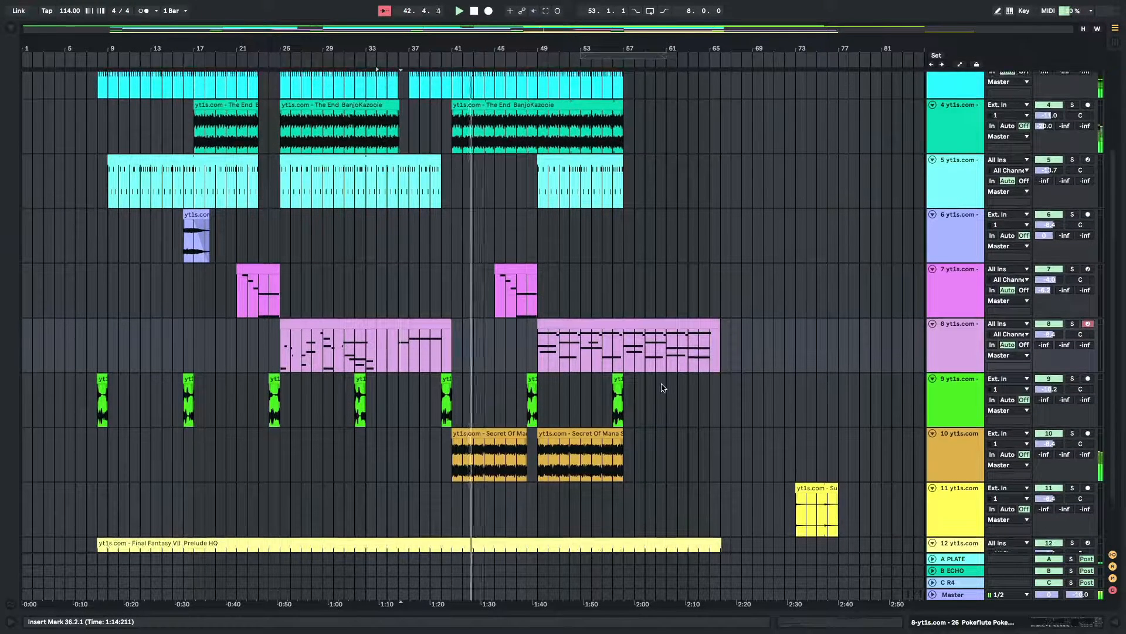
scroll(662, 387, "down", 1)
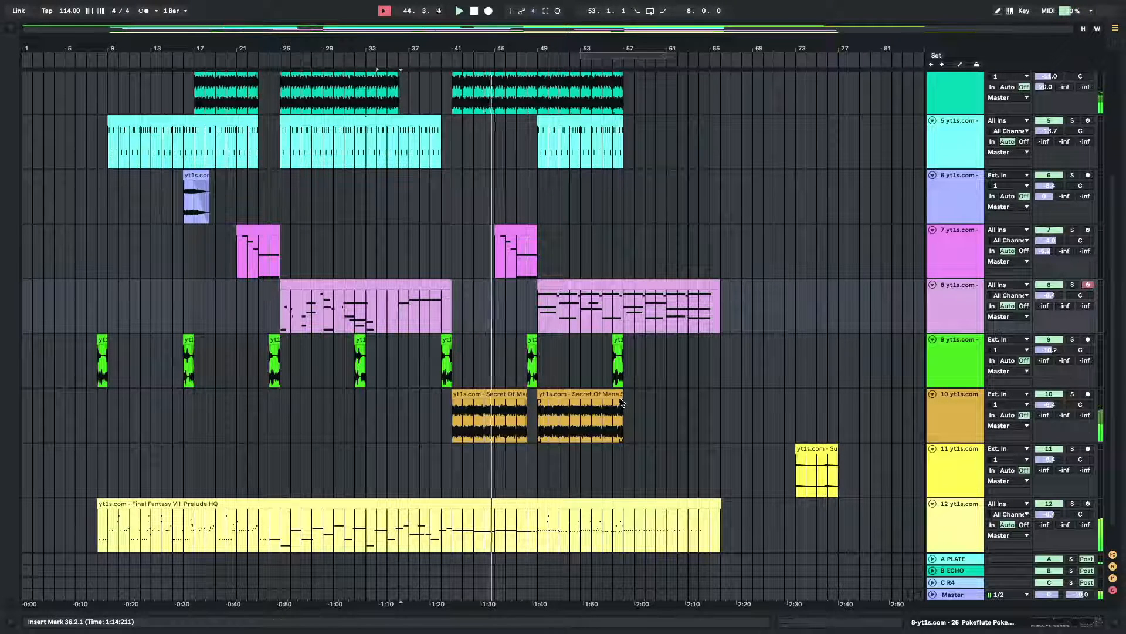
mouse_move(622, 402)
left_mouse_down()
mouse_move(709, 398)
mouse_move(616, 402)
mouse_move(625, 405)
left_mouse_up()
key("super+z")
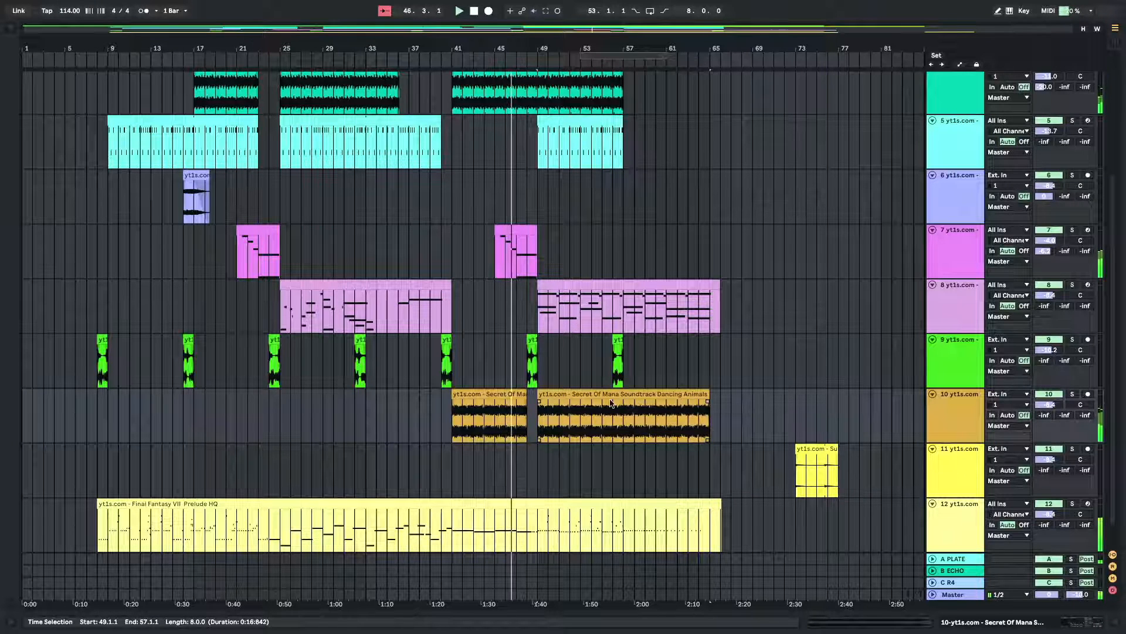
left_click(625, 426)
key("super+z")
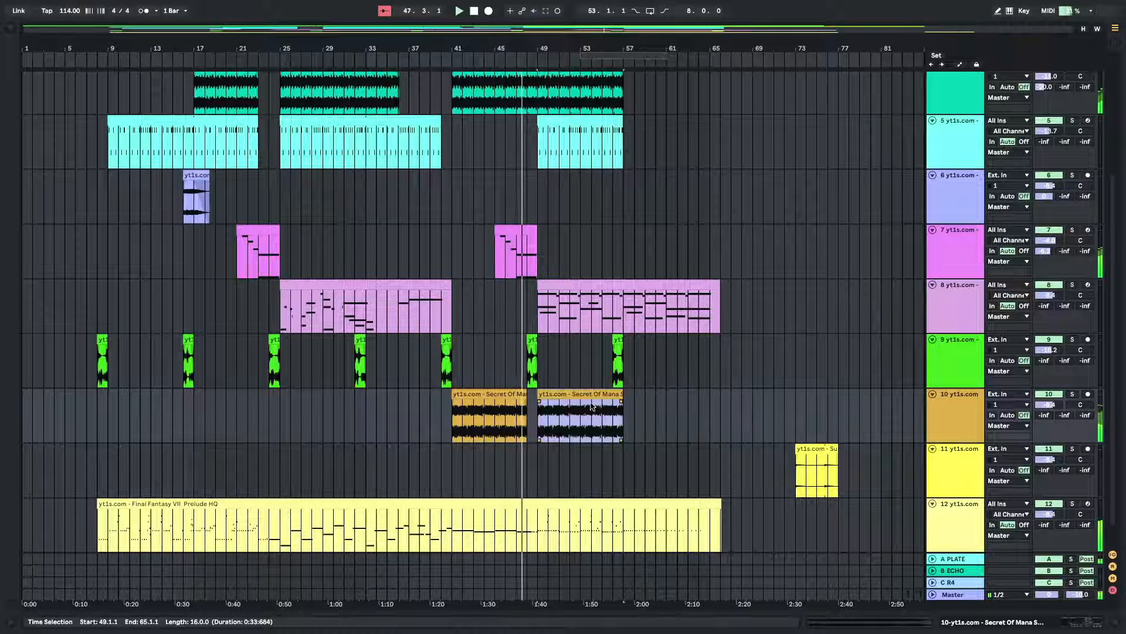
Duplicate the second Secret Of Mana clip on track 10 up to bar 65 and fade the copy out over its full length
key("super+d")
left_click(700, 423)
left_click_drag(707, 403, 627, 405)
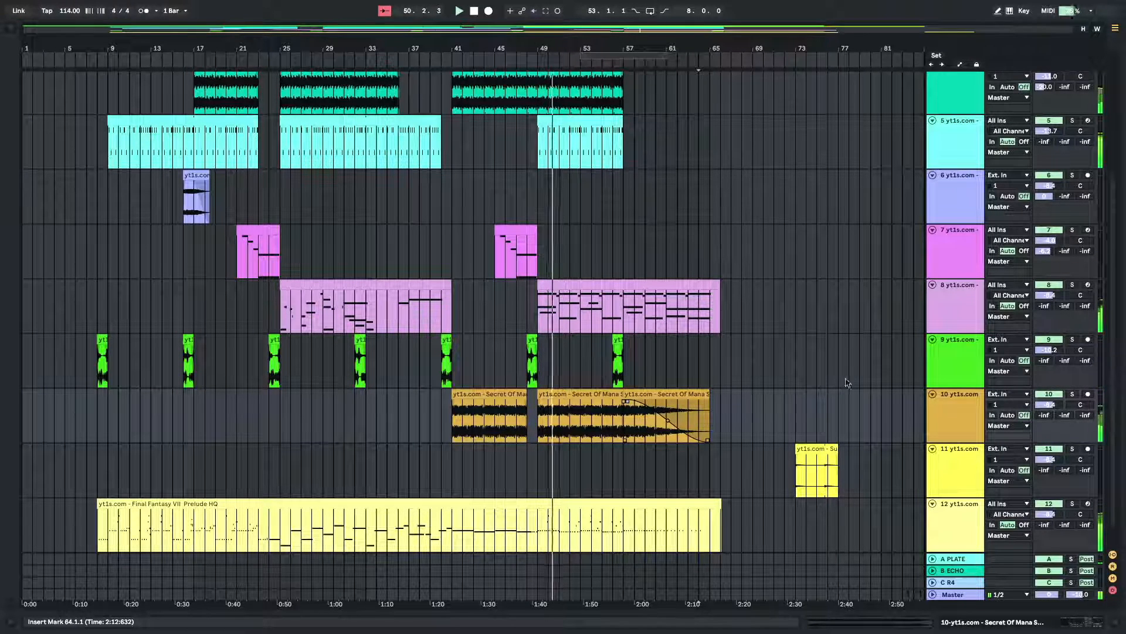
Delete the leftover clip near bar 73 on track 11, and remove the emptied track
scroll(909, 382, "down", 1)
left_click_drag(909, 382, 785, 446)
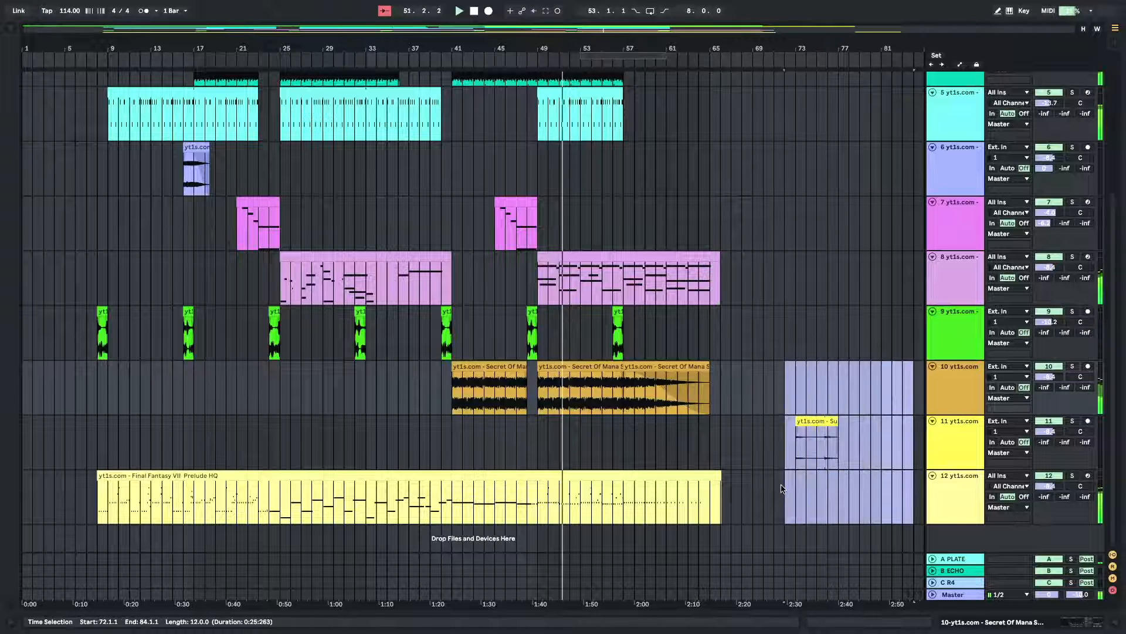
key("Delete")
scroll(781, 488, "up", 3)
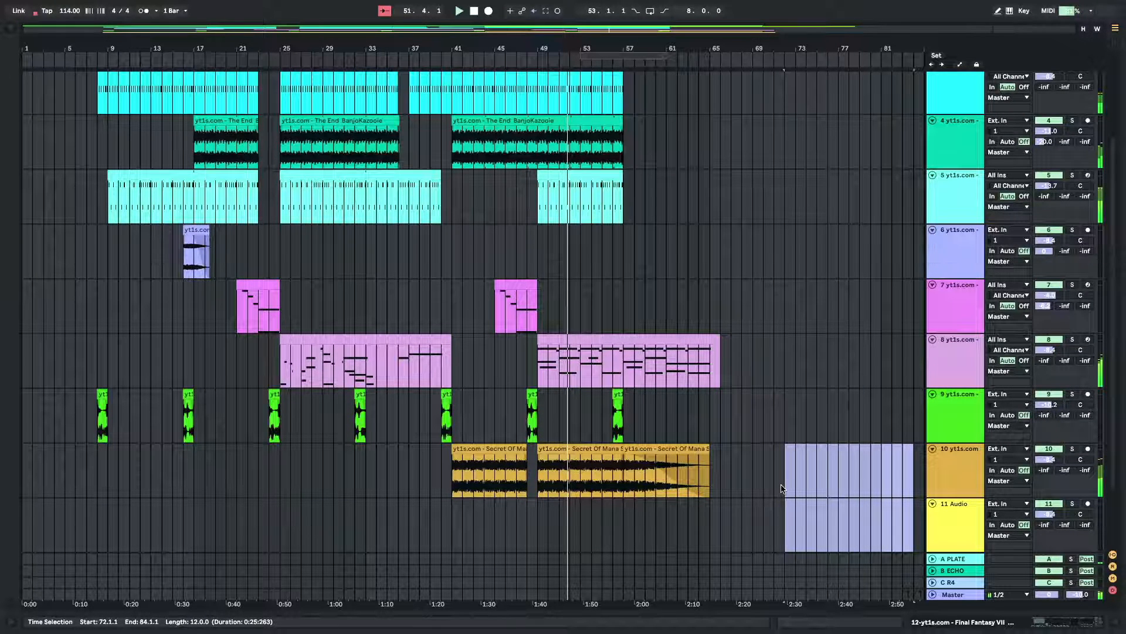
key("ctrl+z")
left_click(956, 441)
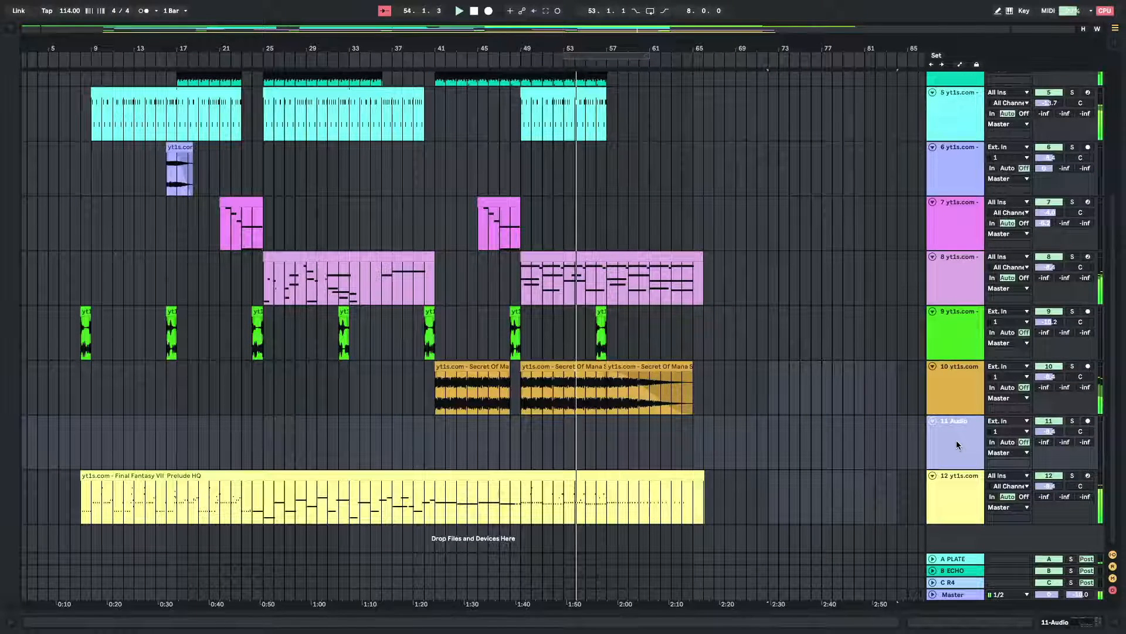
key("Delete")
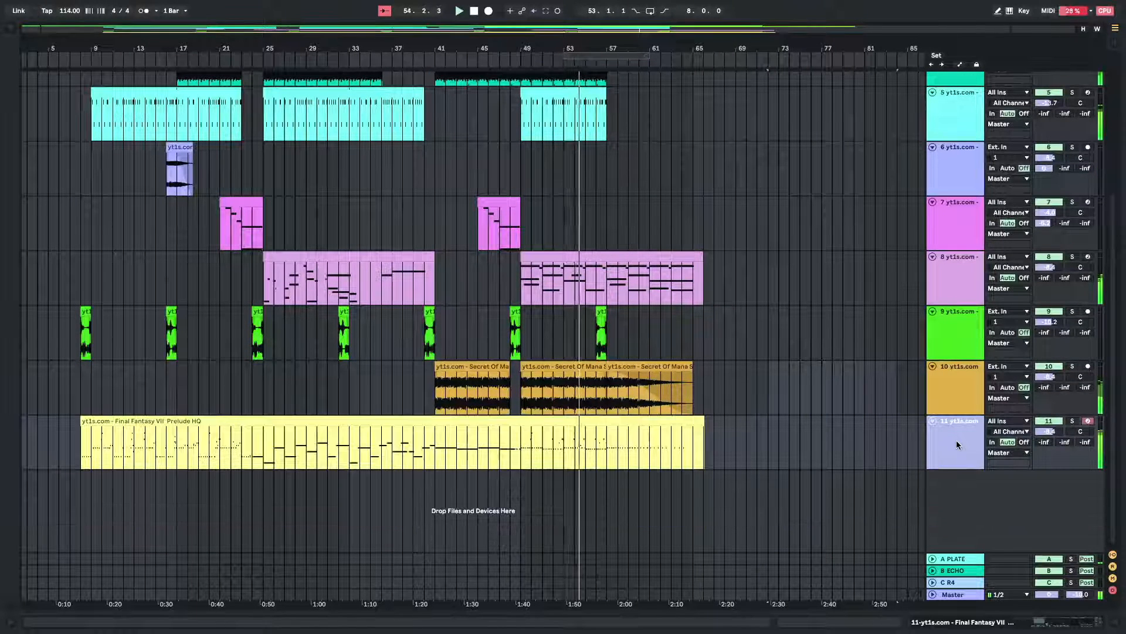
Trim the end of the Final Fantasy VII Prelude clip to bar 65, in line with the Secret Of Mana fade-out
scroll(789, 399, "up", 2)
left_click(789, 399)
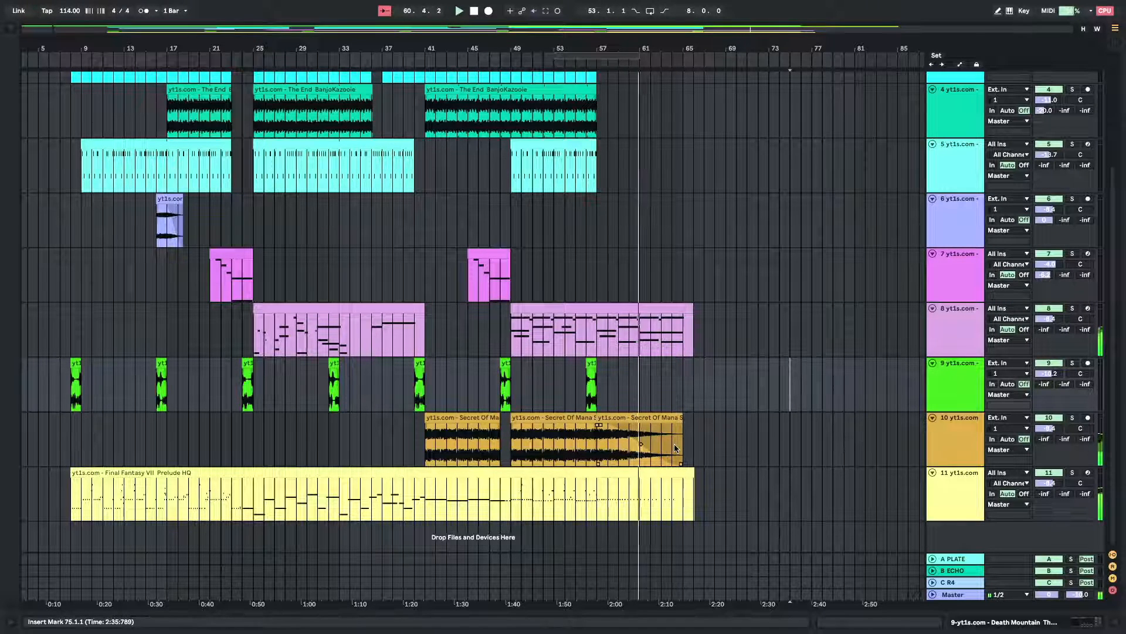
left_click(690, 473)
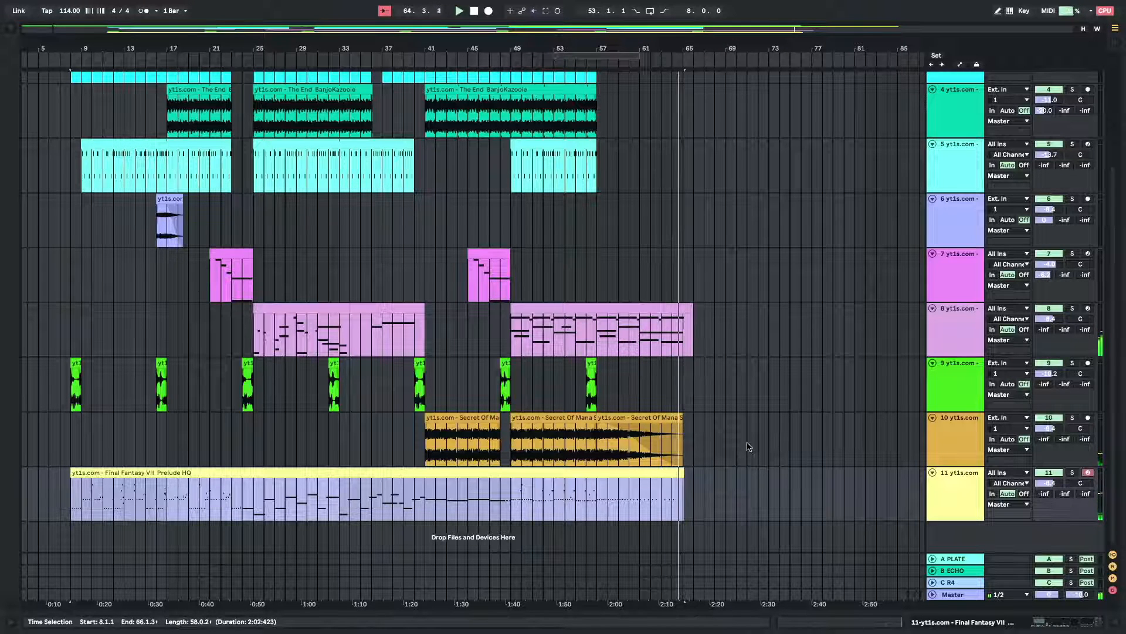
scroll(748, 447, "up", 1)
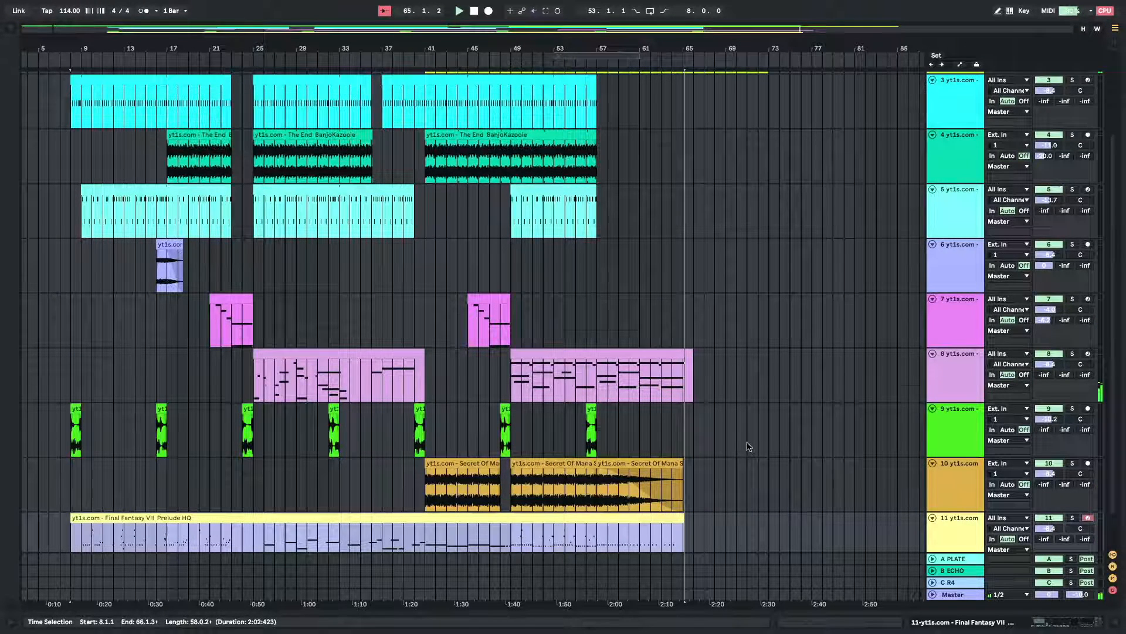
scroll(748, 447, "down", 1)
scroll(748, 447, "up", 1)
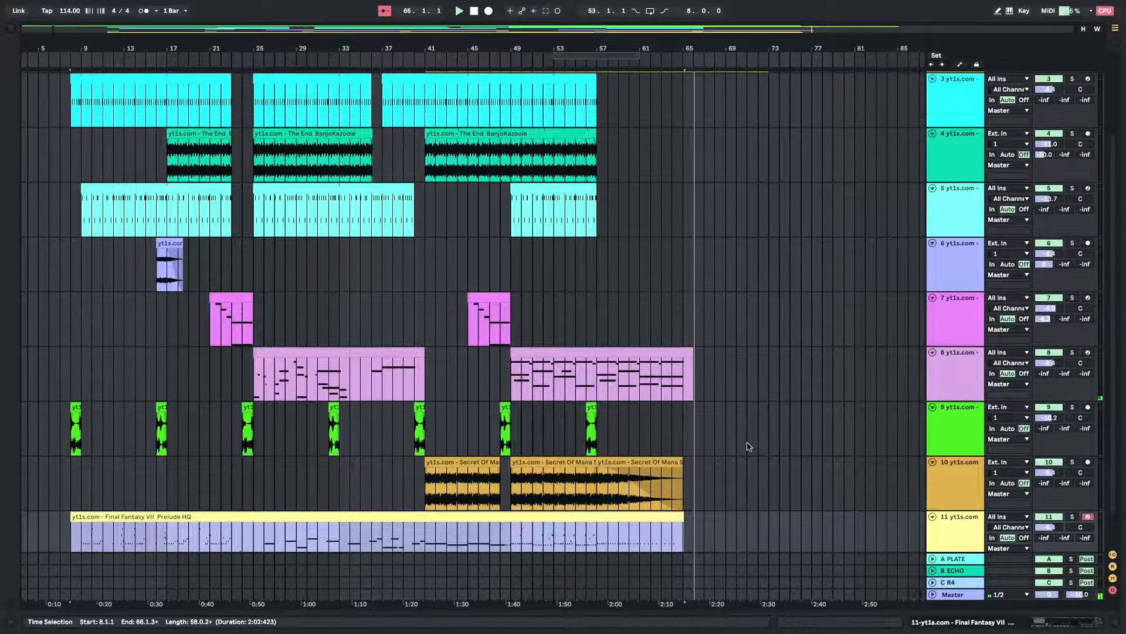